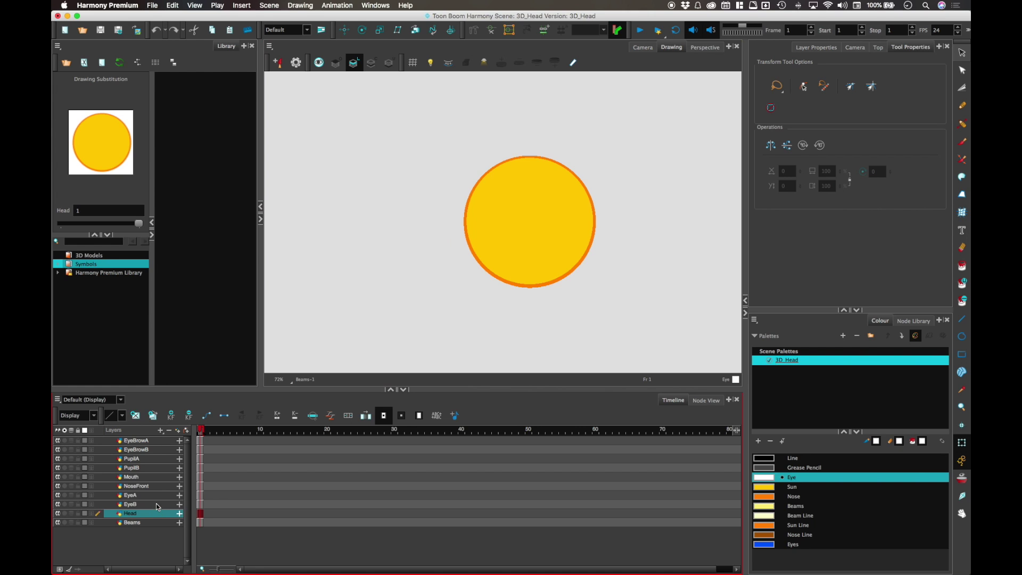
Examine the separate drawings on the eye, nose, mouth, pupil and eyebrow layers, and the assembled sun face in the Camera view.
click(157, 497)
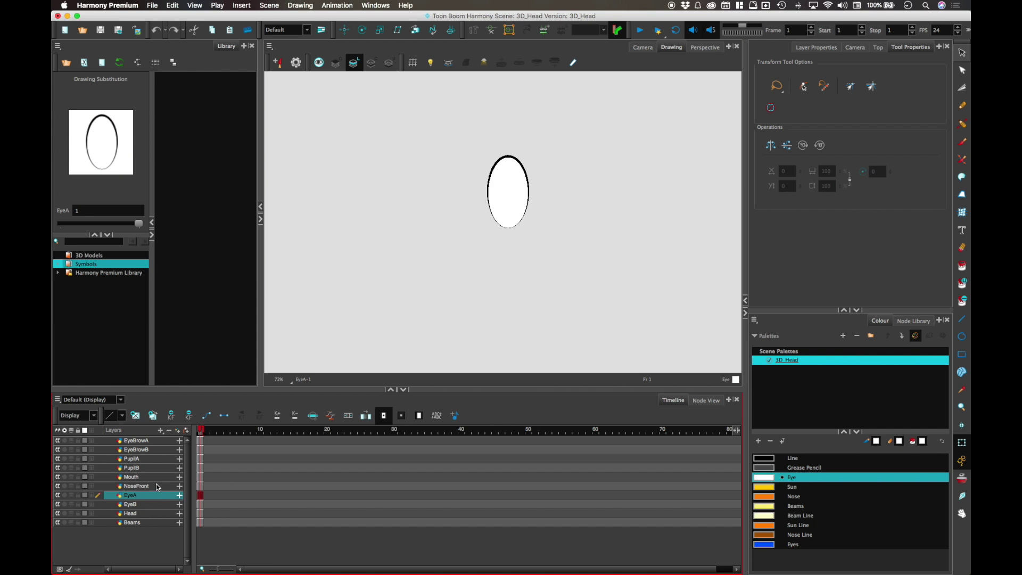
click(158, 487)
click(158, 477)
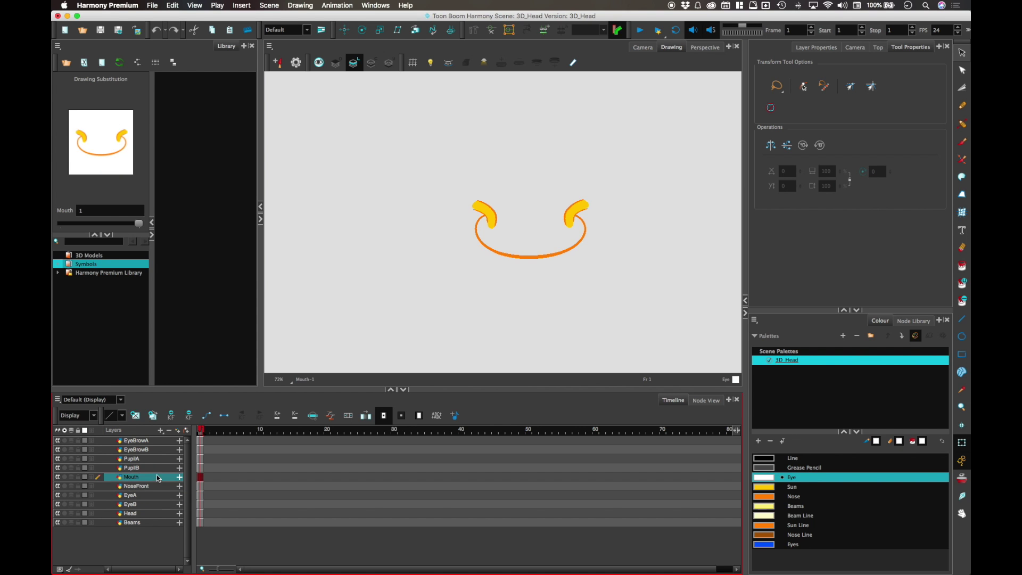
click(160, 467)
click(161, 459)
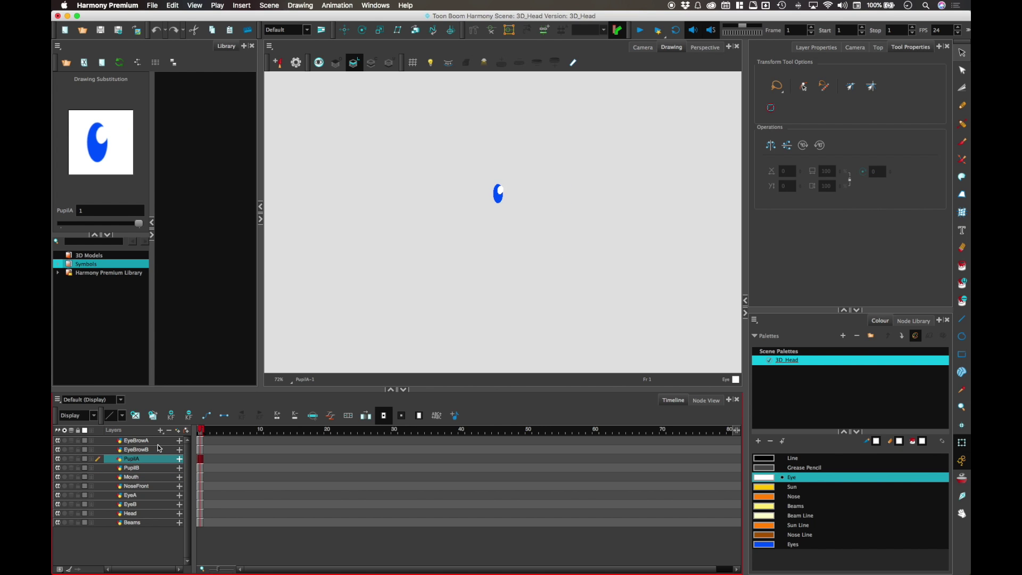
click(158, 450)
click(162, 442)
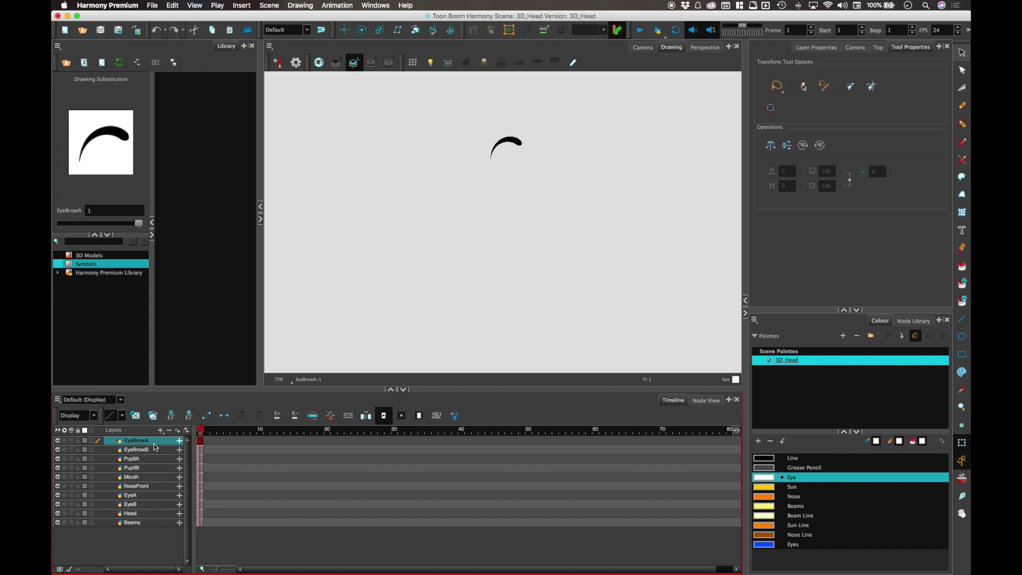
click(643, 46)
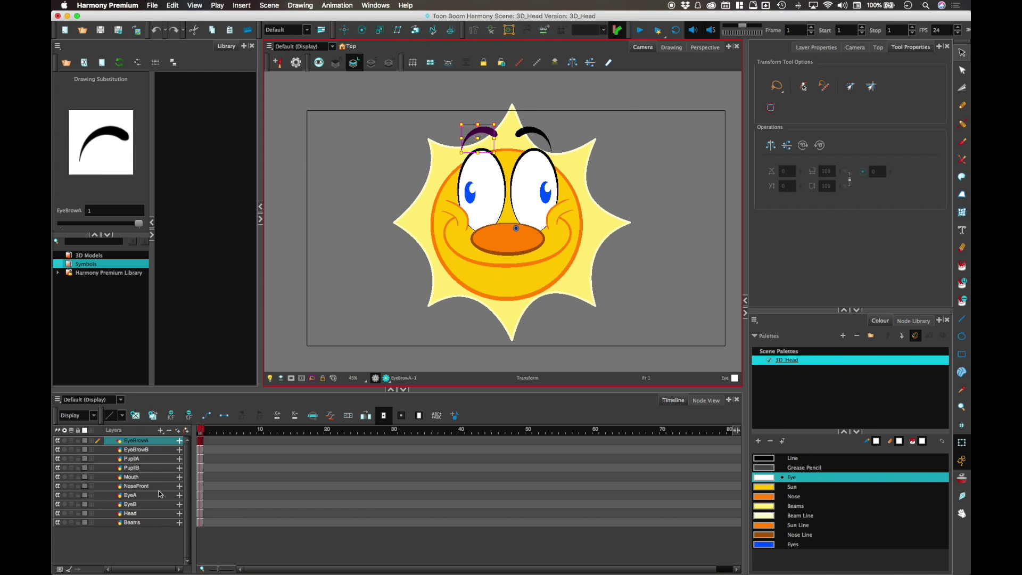
click(160, 523)
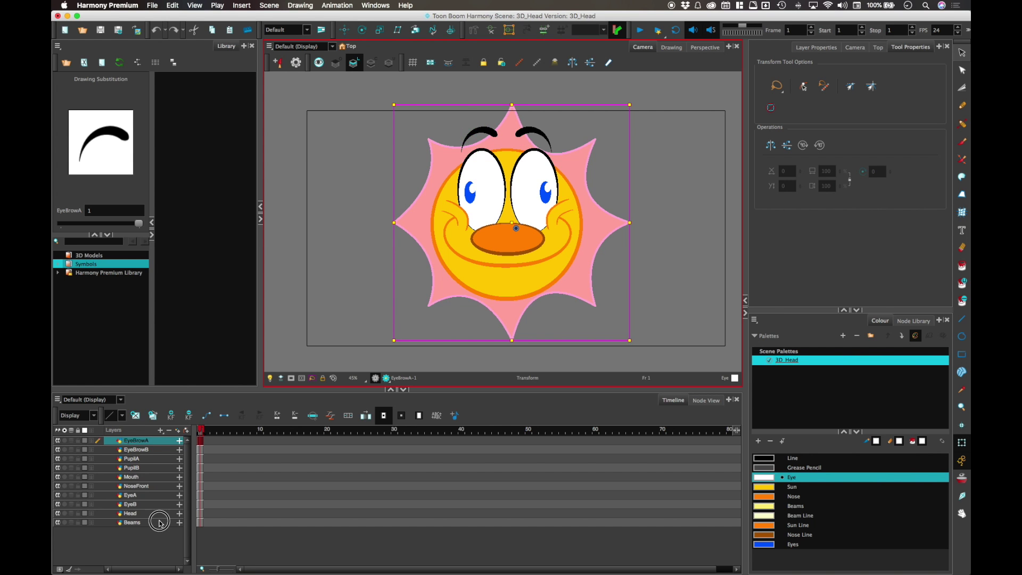
click(179, 431)
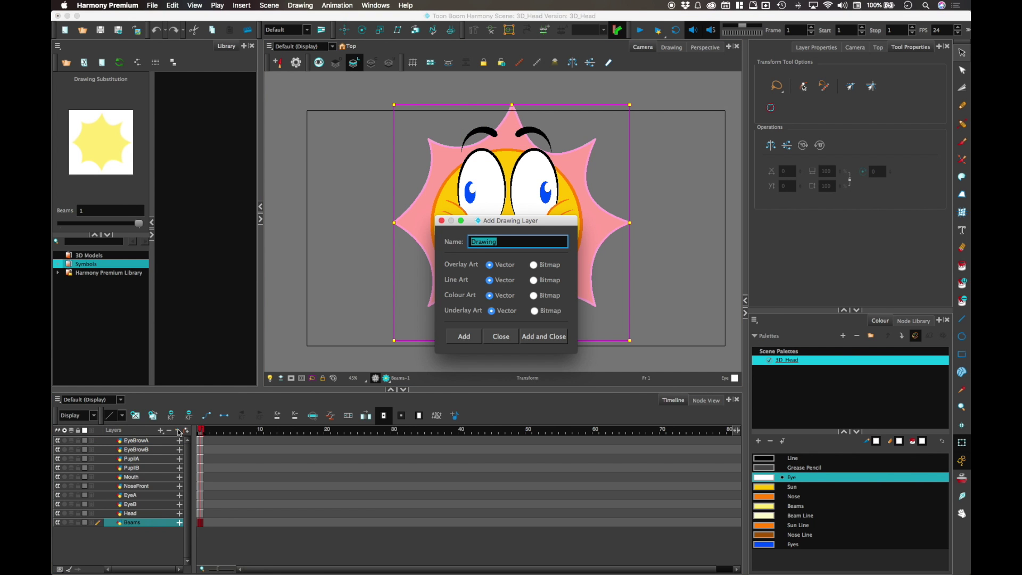
click(510, 336)
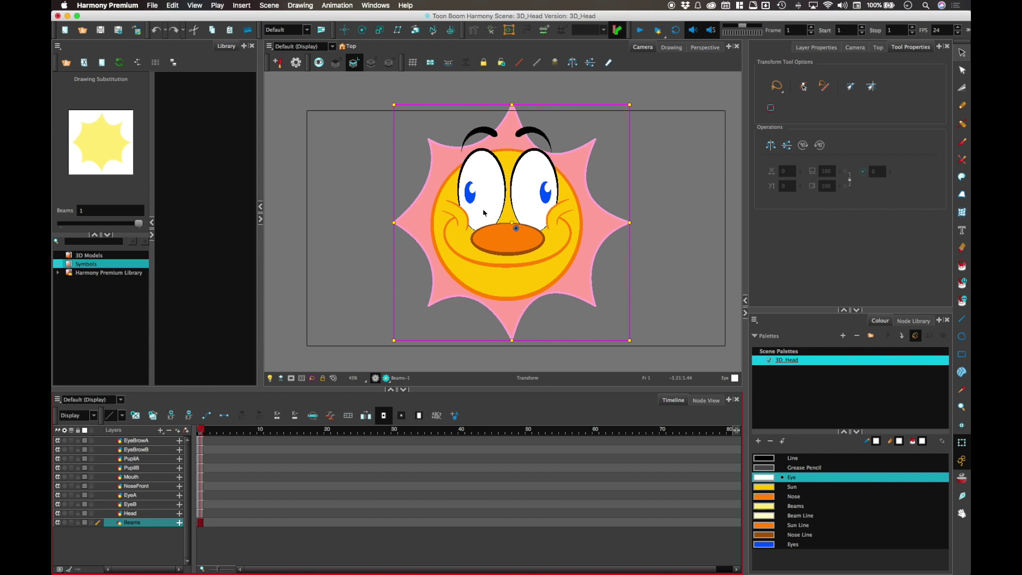
click(639, 165)
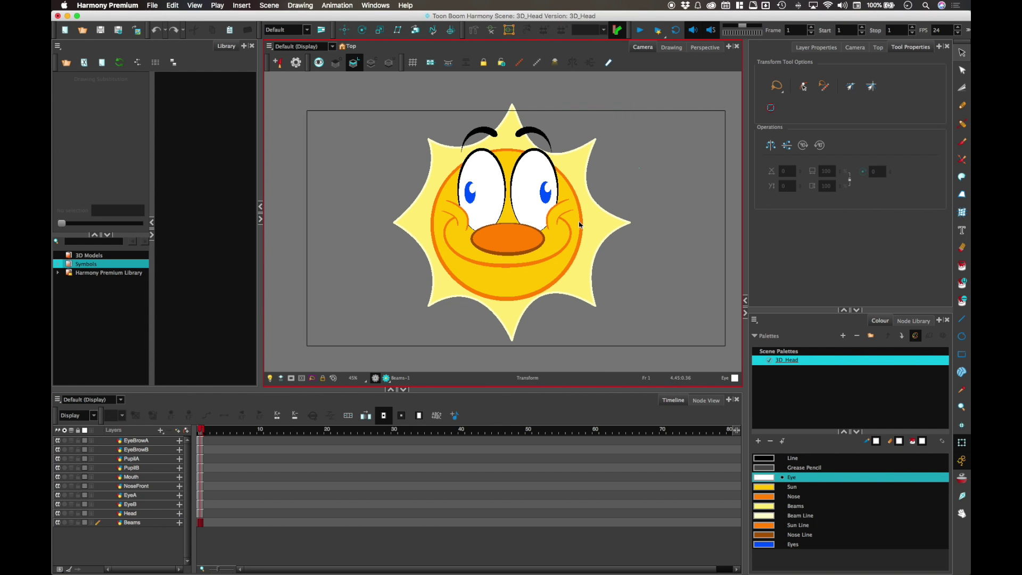
Try moving the EyeB and NoseFront drawings separately from the face, and undo each move.
click(539, 173)
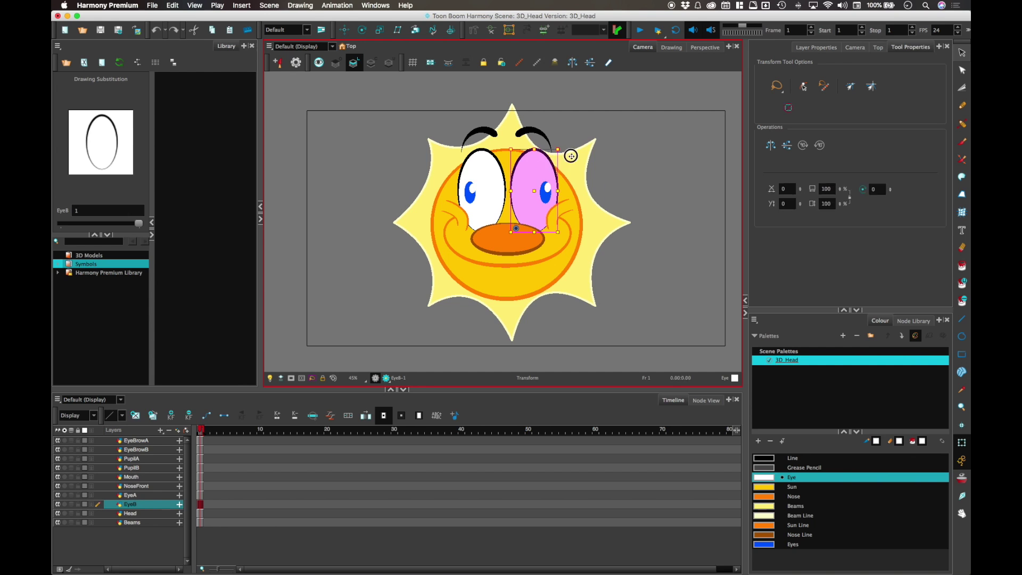
drag(539, 172, 627, 146)
key(super+z)
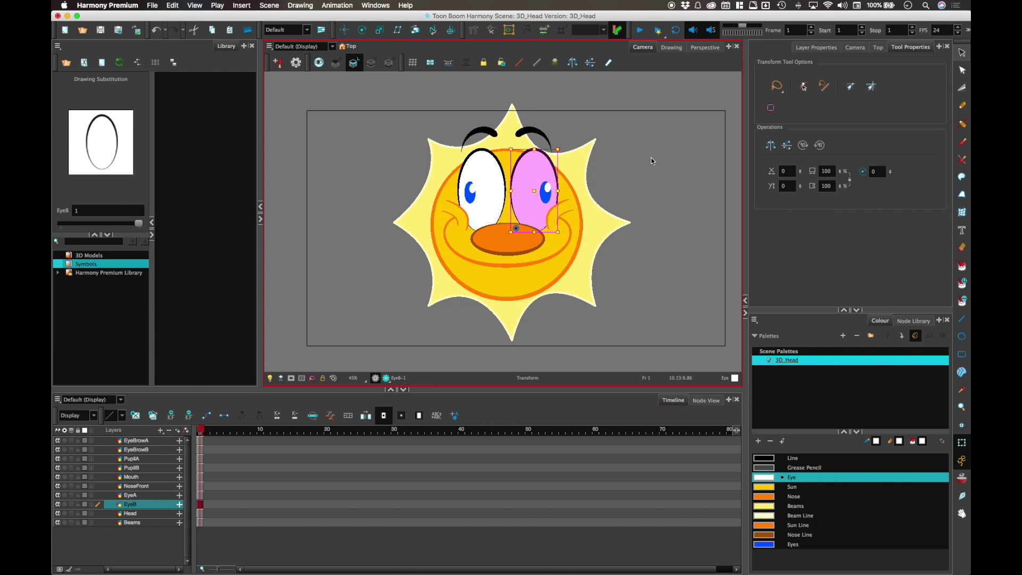
click(645, 156)
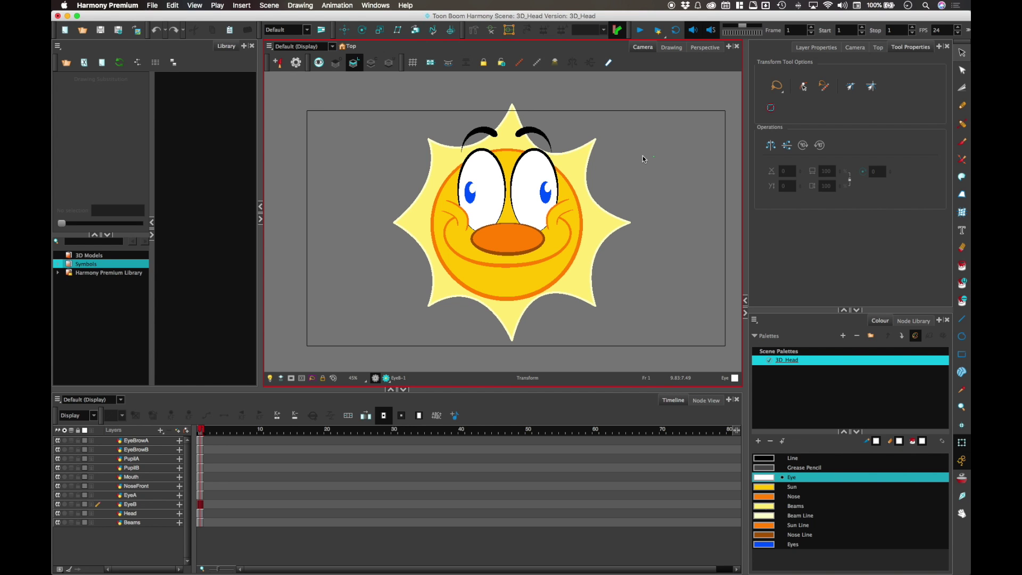
mouse_move(535, 242)
mouse_down()
mouse_move(568, 214)
mouse_move(544, 222)
mouse_up()
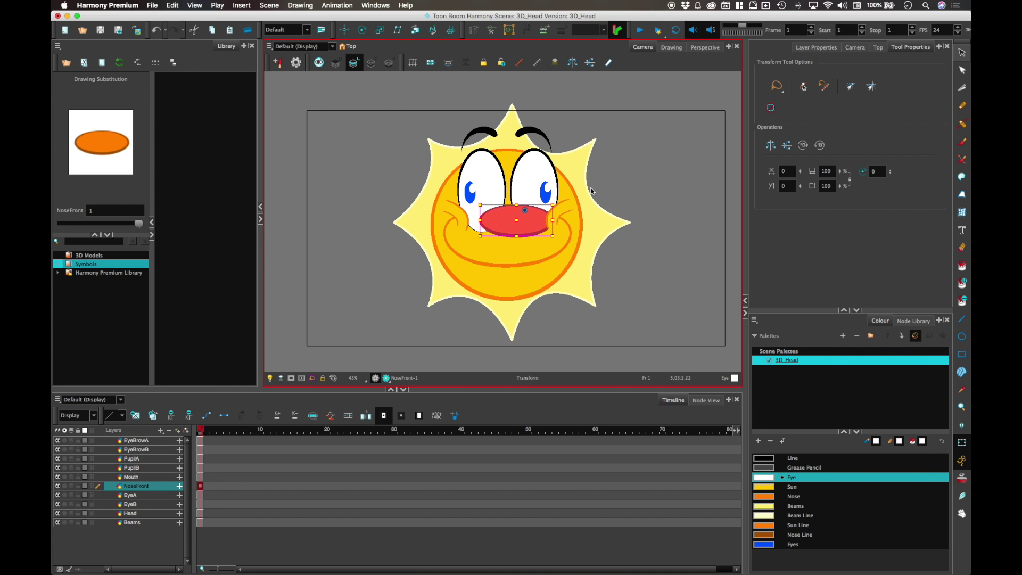
key(super+z)
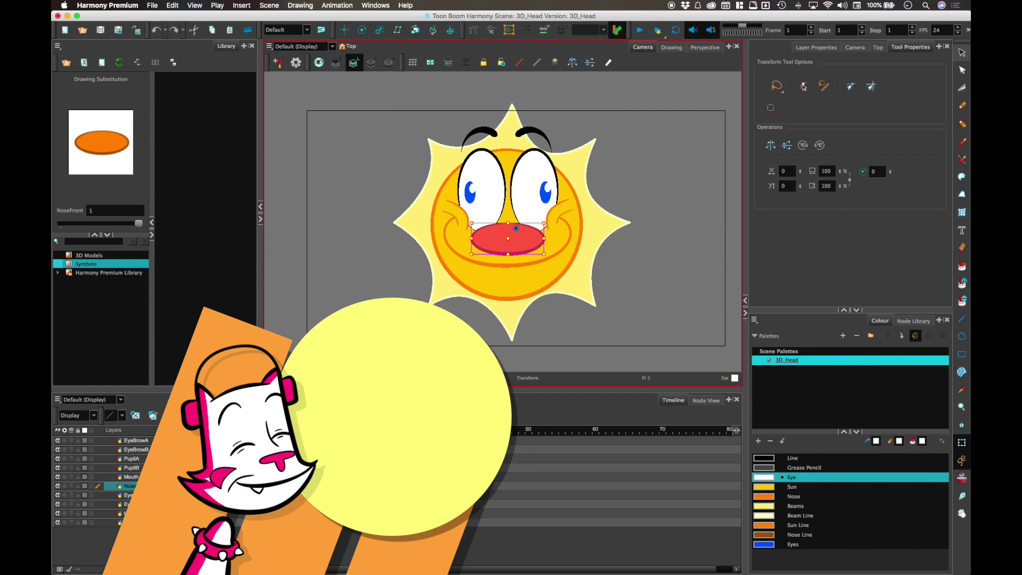
click(639, 189)
Set the drawing pivots of the Beams and Head layers at the centre of the face.
click(605, 223)
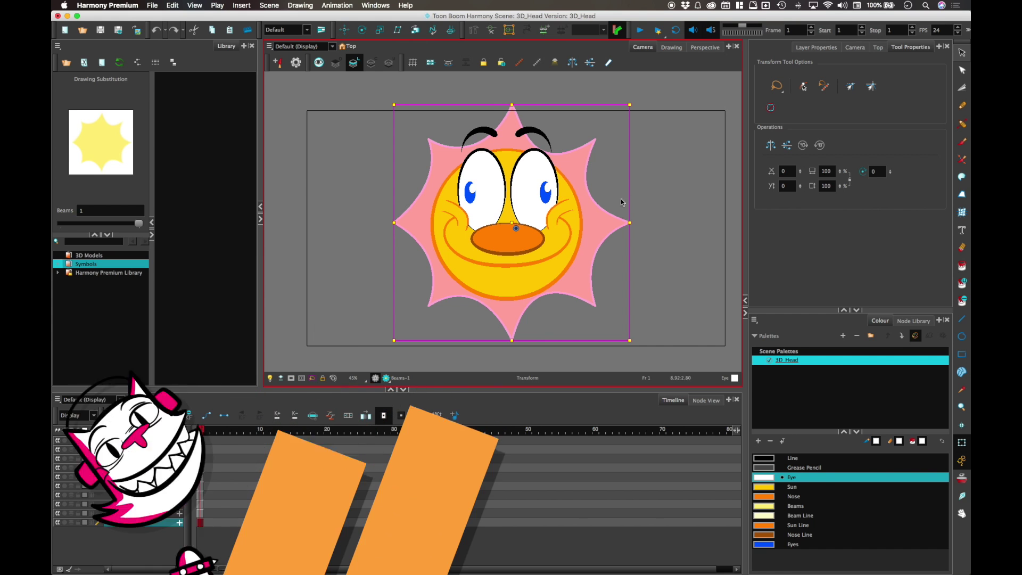
drag(525, 221, 524, 225)
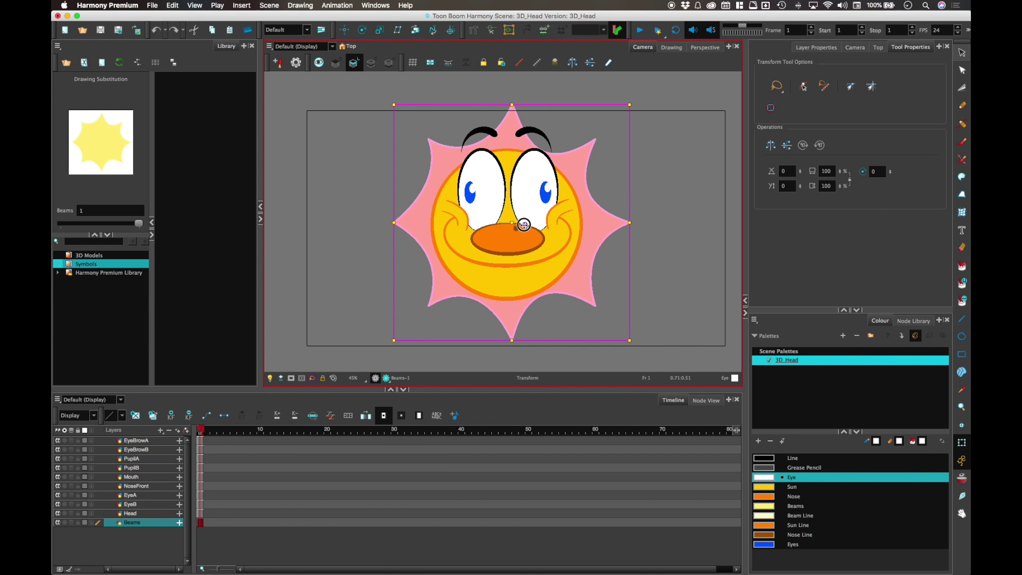
click(599, 217)
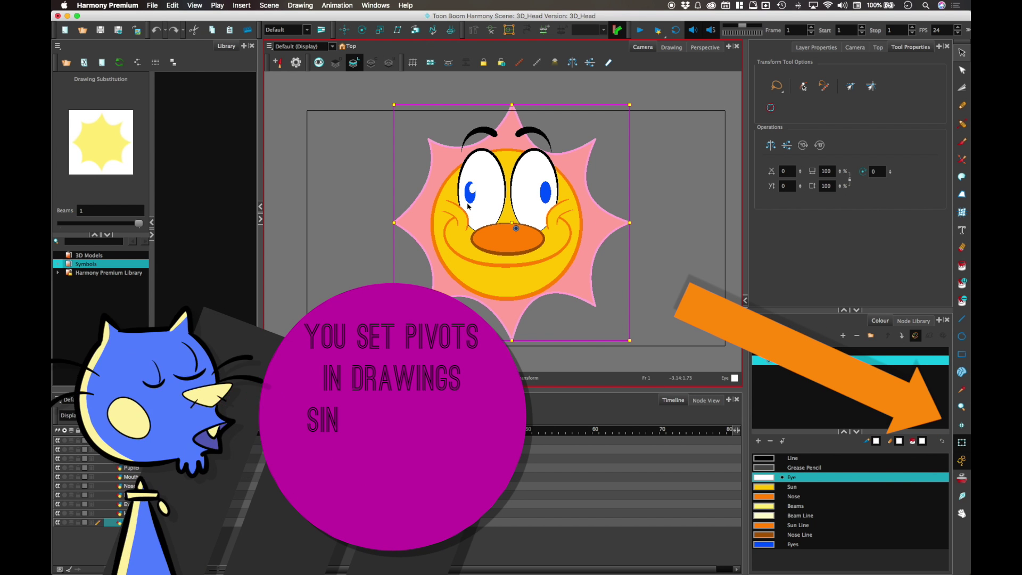
click(959, 423)
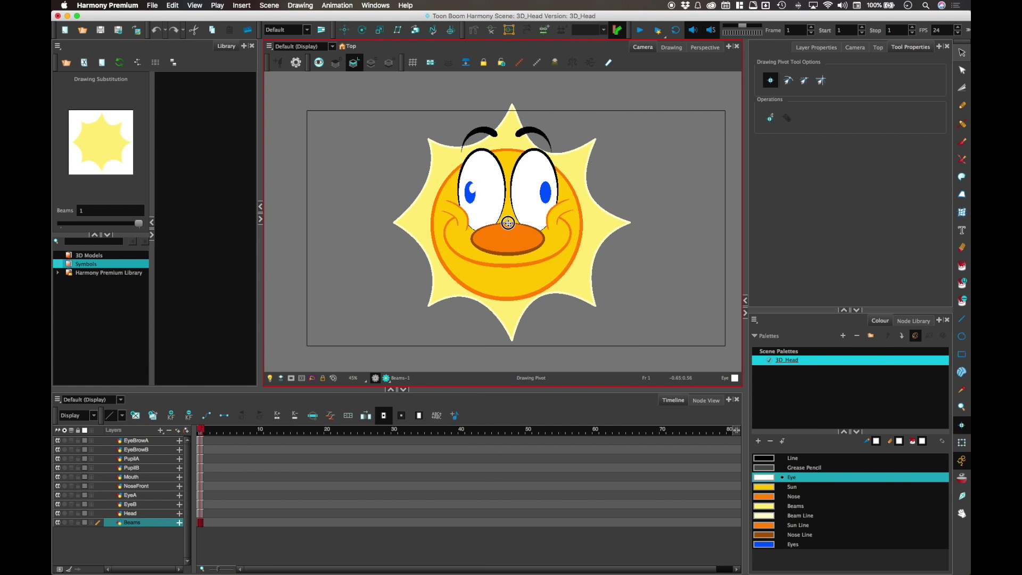
click(506, 223)
click(157, 514)
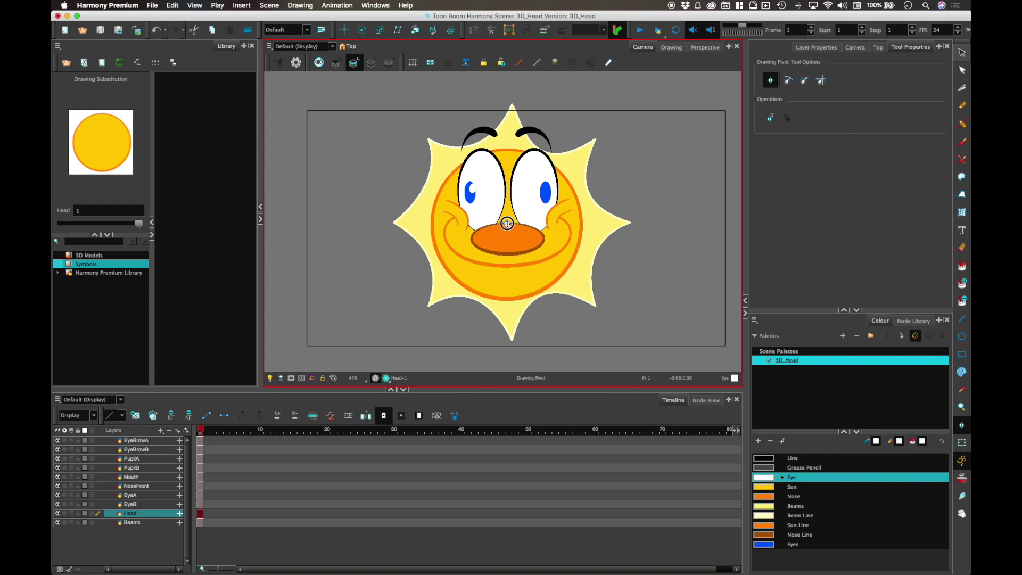
Set the drawing pivots of EyeB and EyeA at the bottom centre of their respective eyes.
click(161, 505)
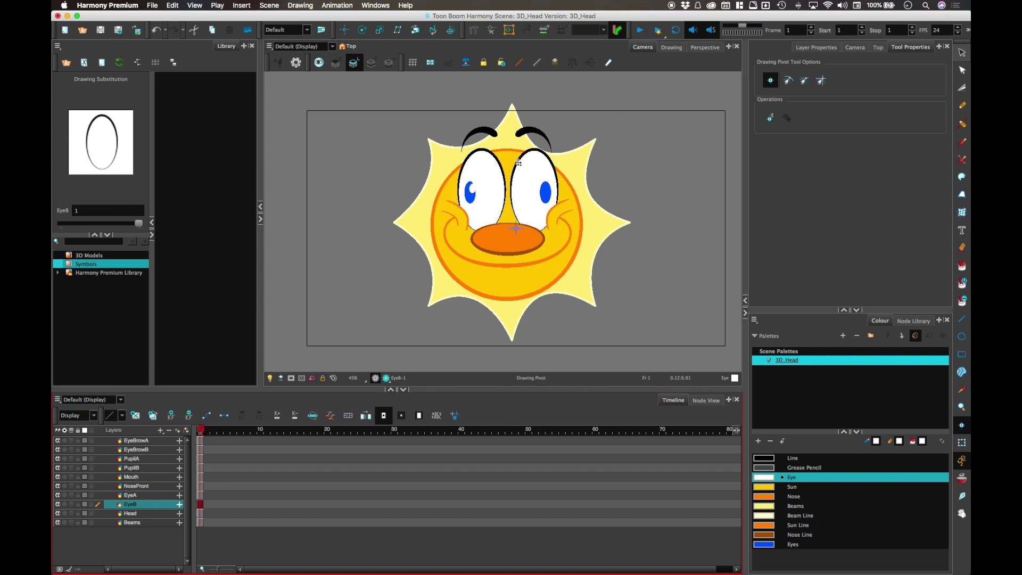
click(536, 228)
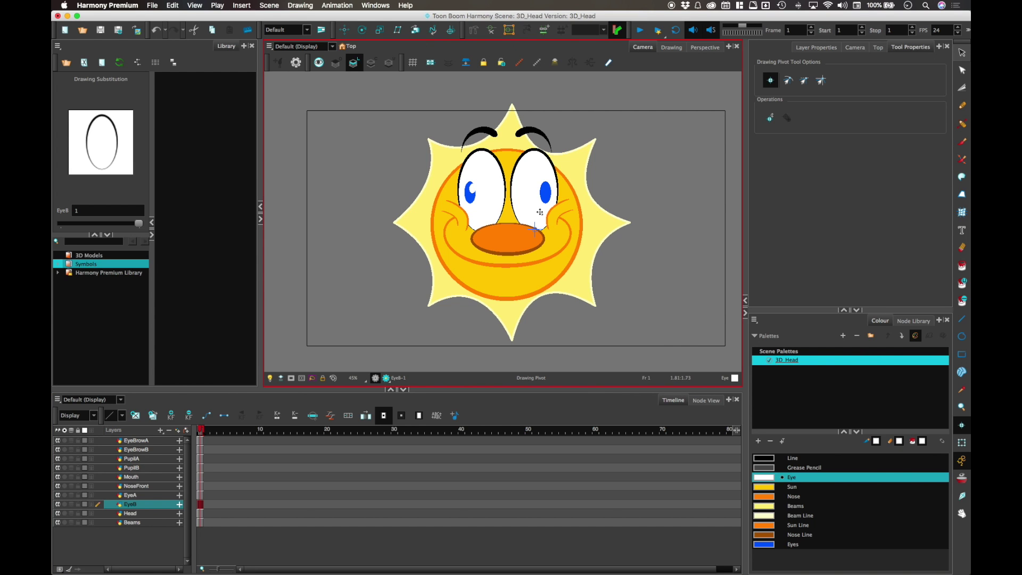
click(153, 496)
click(480, 229)
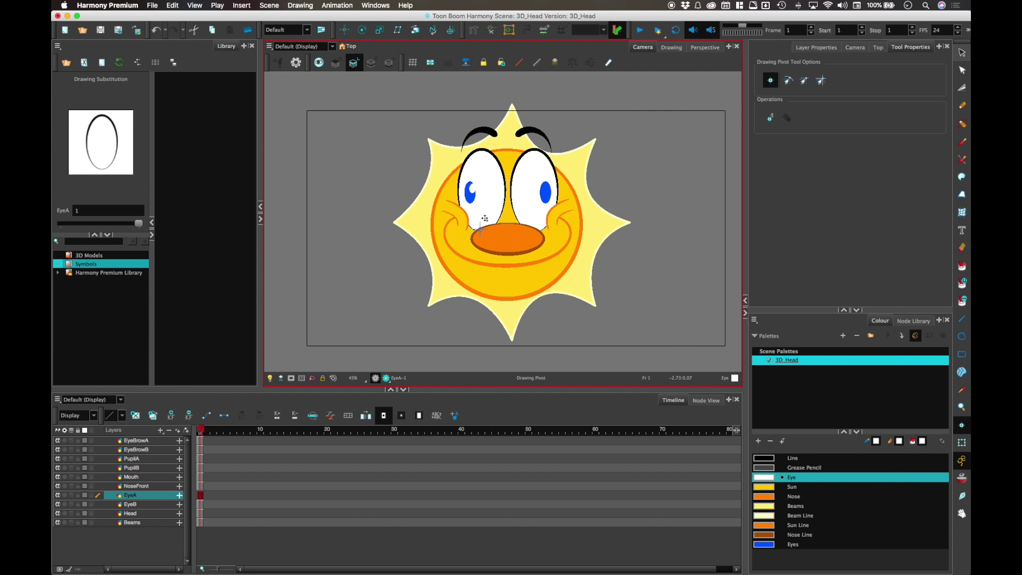
Paint a highlight on the upper right of the PupilB pupil with the Brush tool and the white Eye colour.
click(962, 442)
click(548, 195)
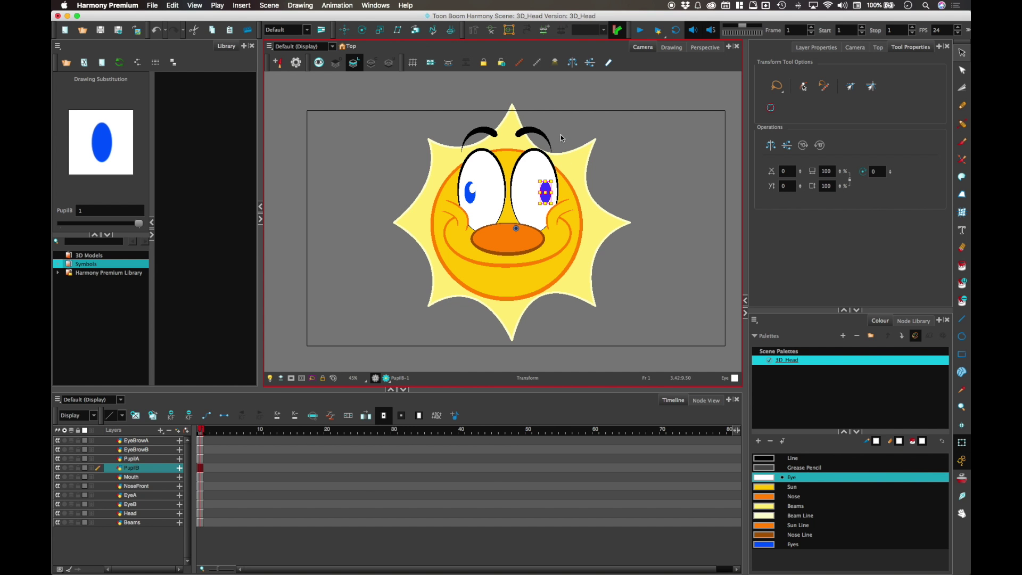
click(961, 143)
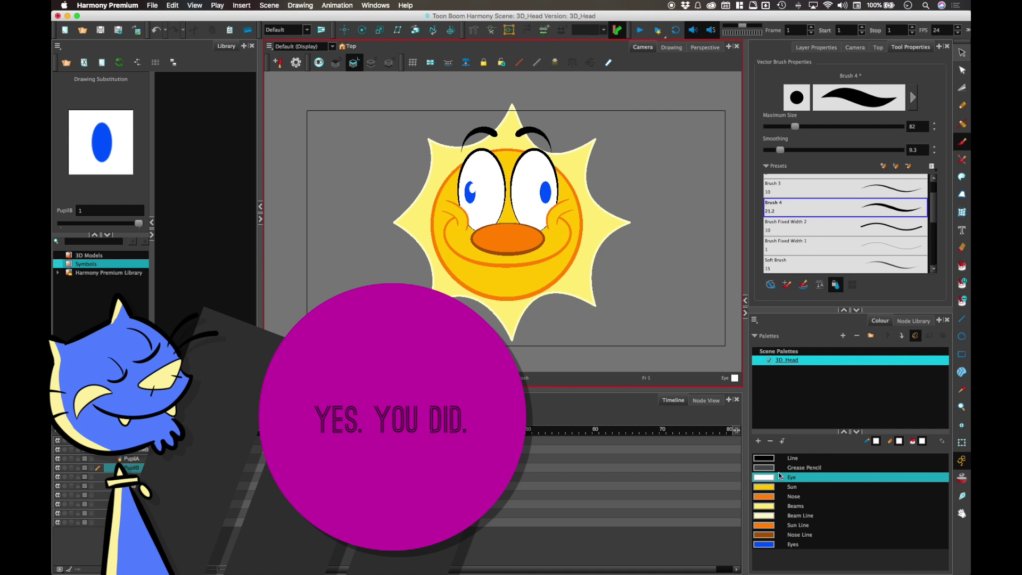
click(780, 476)
drag(549, 182, 545, 189)
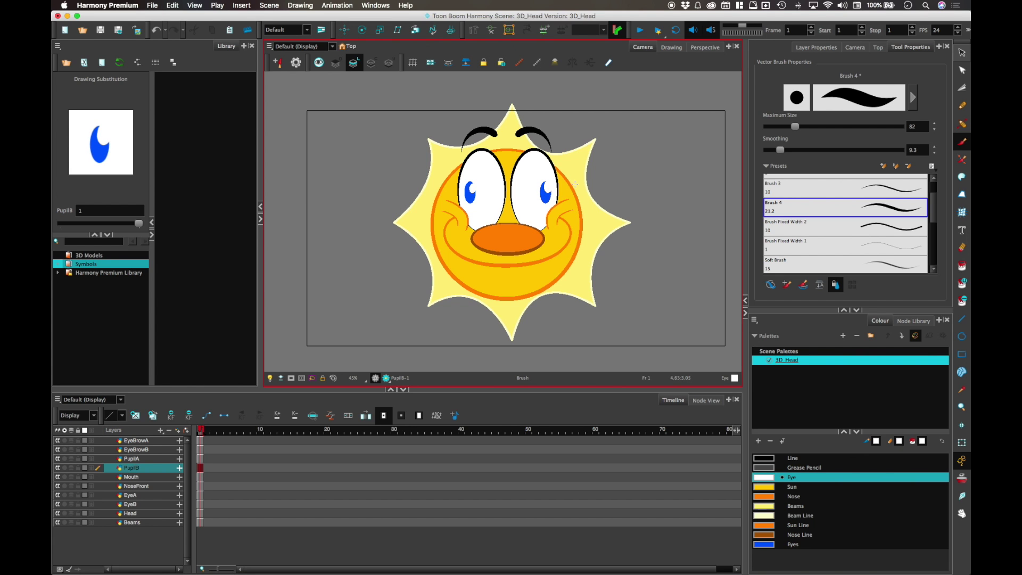
key(super+z)
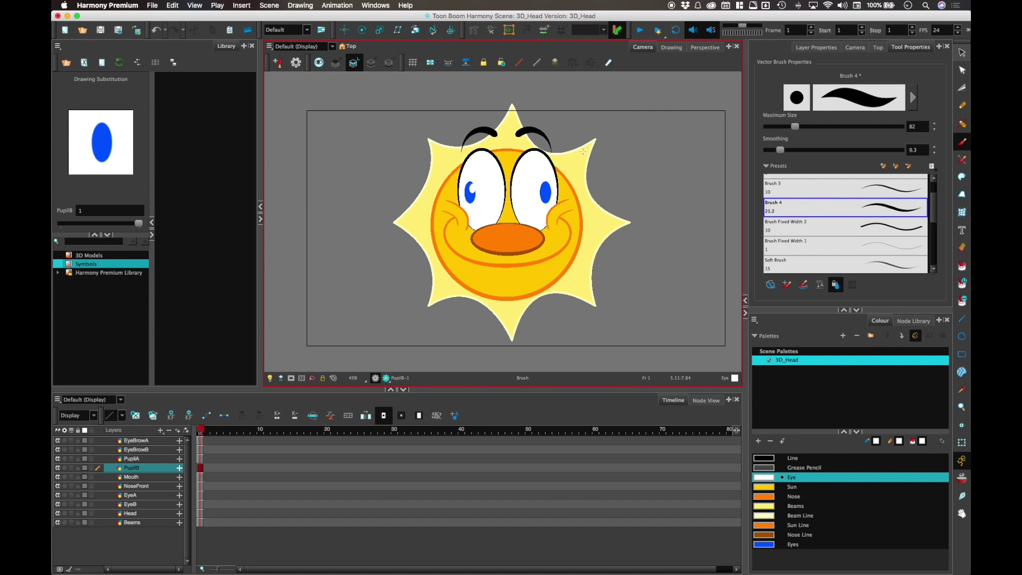
drag(550, 185, 553, 190)
key(super+z)
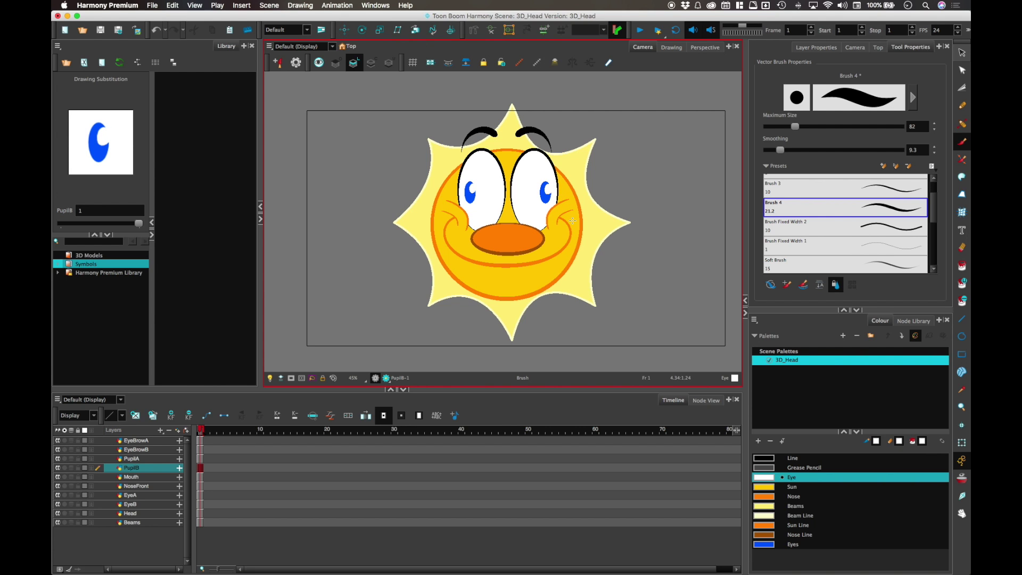
click(962, 442)
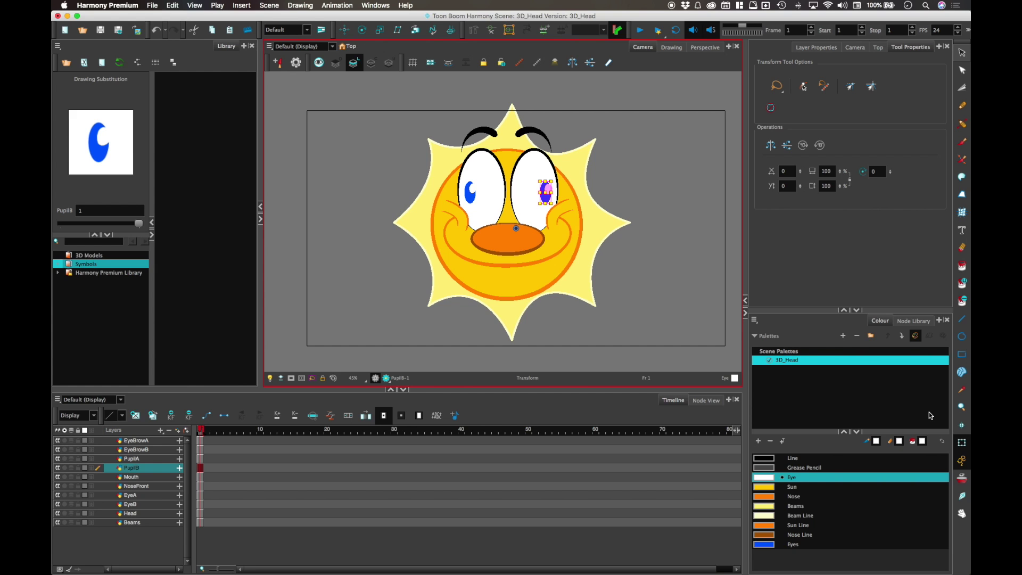
Set the drawing pivots of PupilB and PupilA within their respective pupils, near the middle.
click(200, 469)
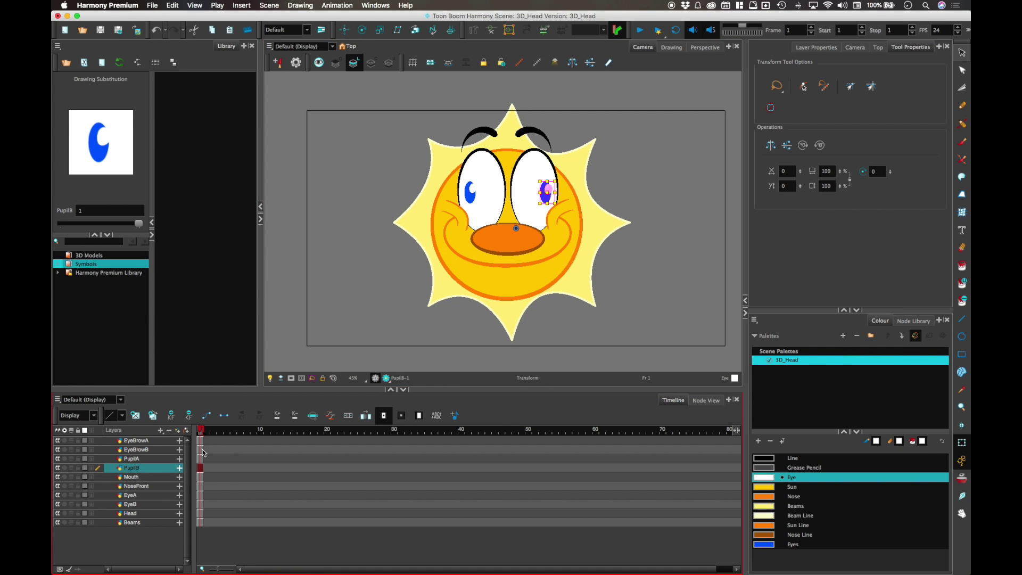
click(962, 425)
click(546, 190)
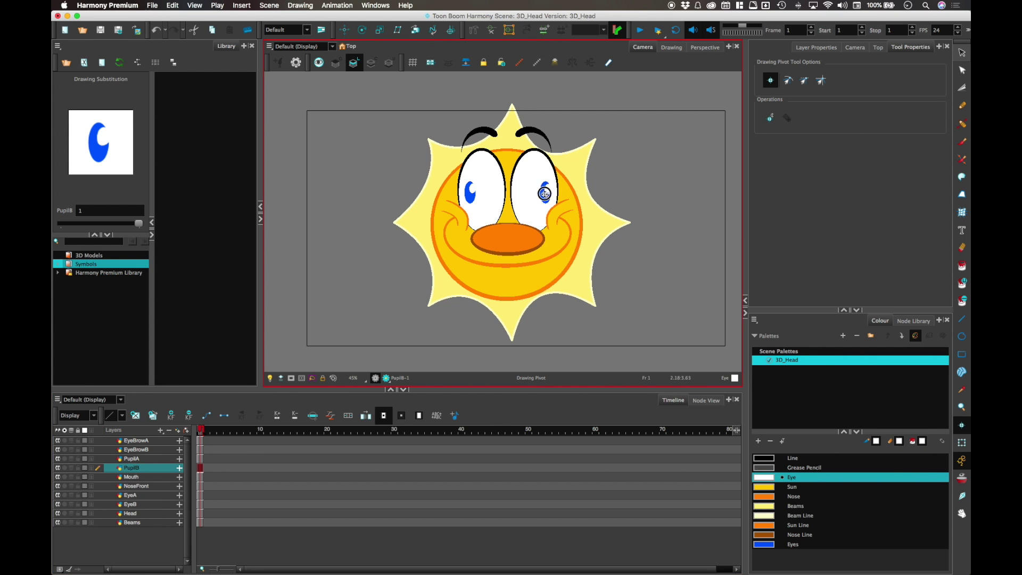
click(165, 458)
click(466, 187)
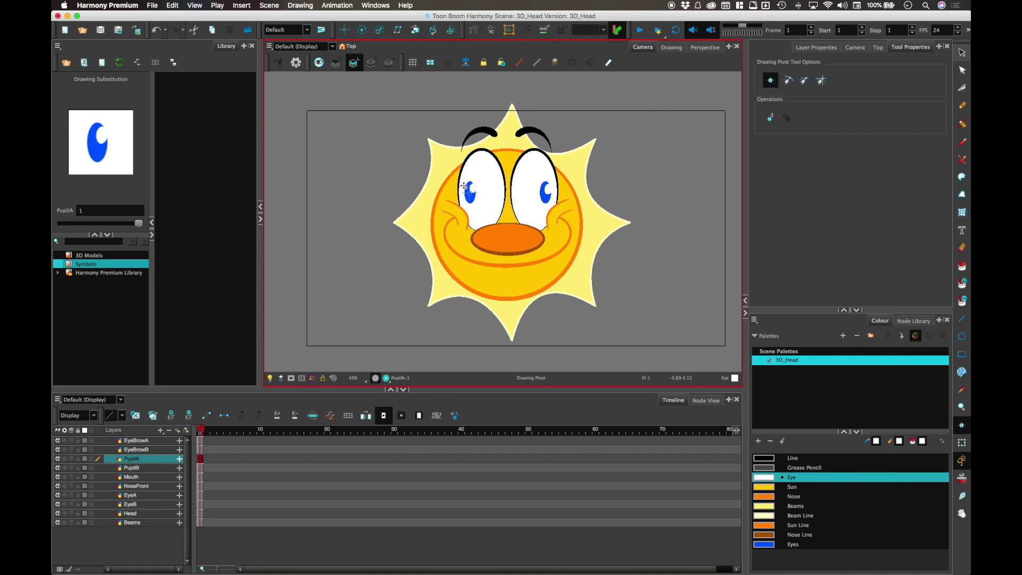
Set the drawing pivots of EyeBrowB and EyeBrowA at the lower outer tip of each eyebrow.
click(162, 450)
click(550, 145)
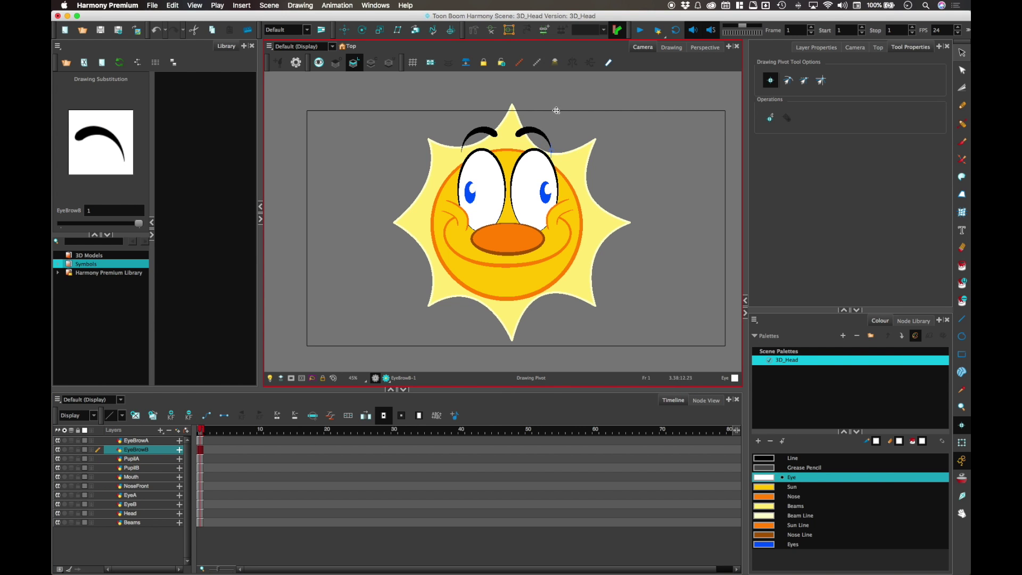
click(162, 441)
click(461, 149)
Set the drawing pivots of Mouth and NoseFront on the face's vertical centre line, near the nose's upper edge.
click(160, 475)
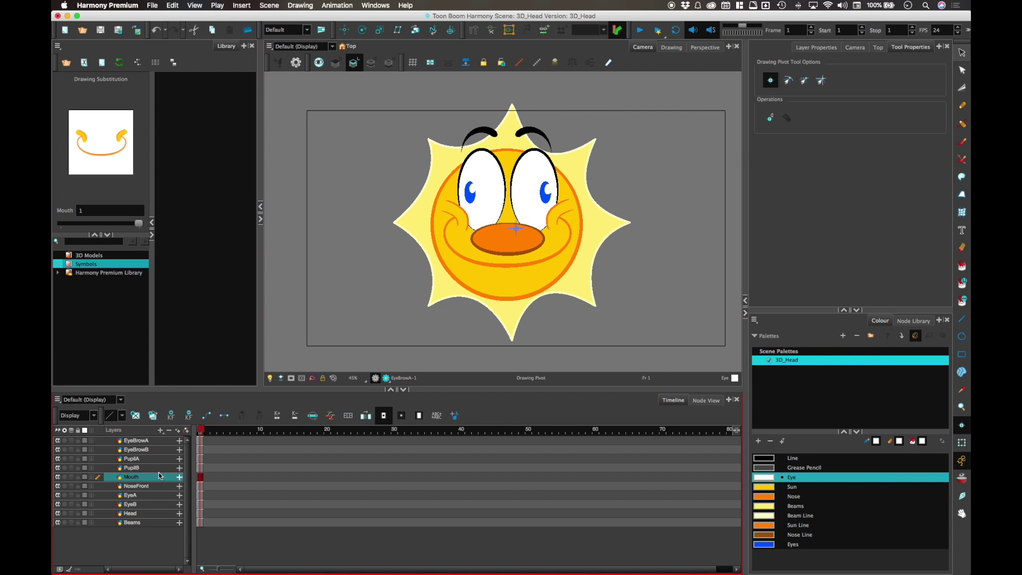
mouse_move(516, 229)
mouse_down()
mouse_move(497, 231)
mouse_move(507, 262)
mouse_move(507, 219)
mouse_up()
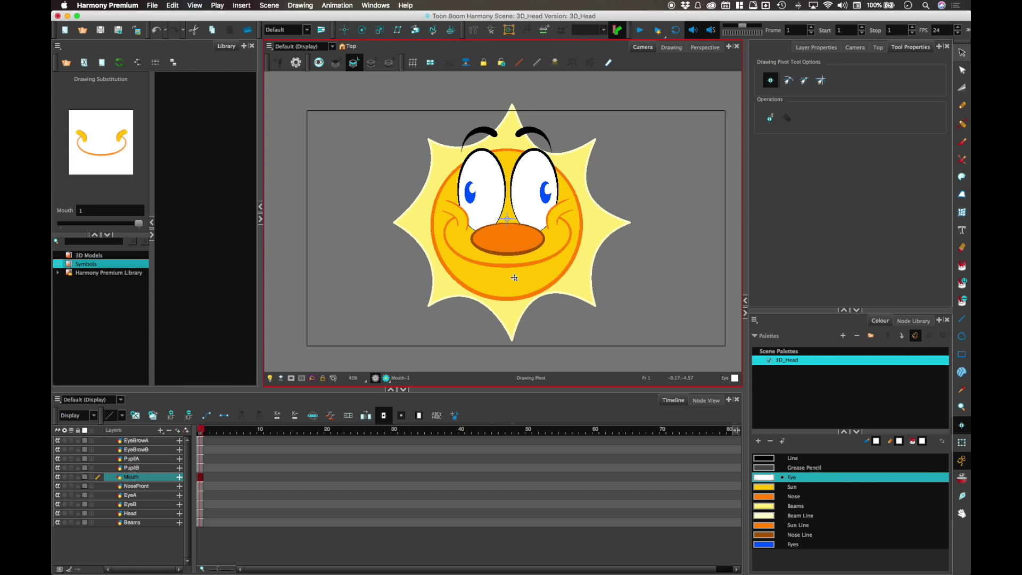
click(159, 485)
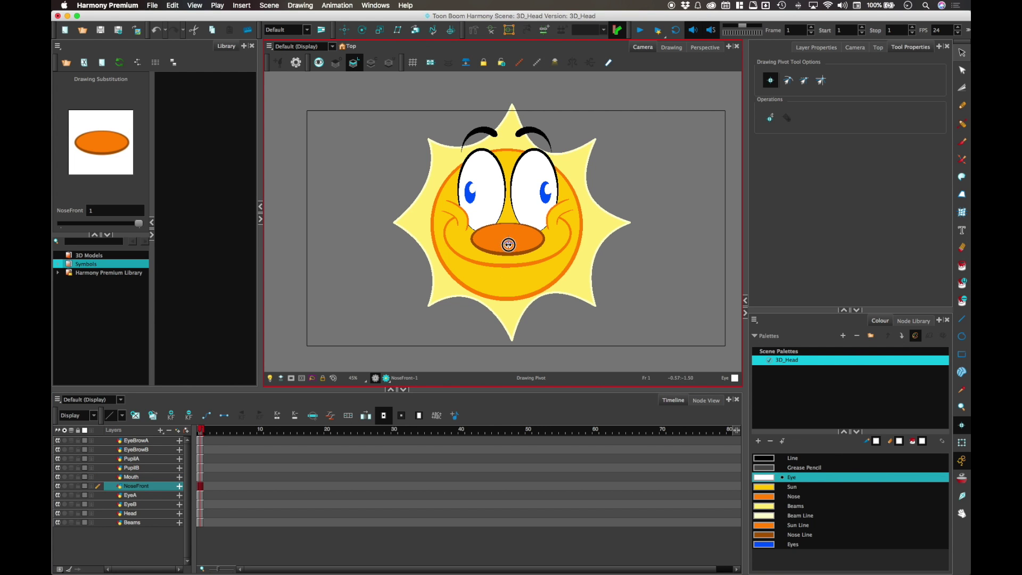
click(507, 225)
Check the EyeA and EyeB pivots, and try transforming EyeB around its pivot with the Transform tool.
click(157, 495)
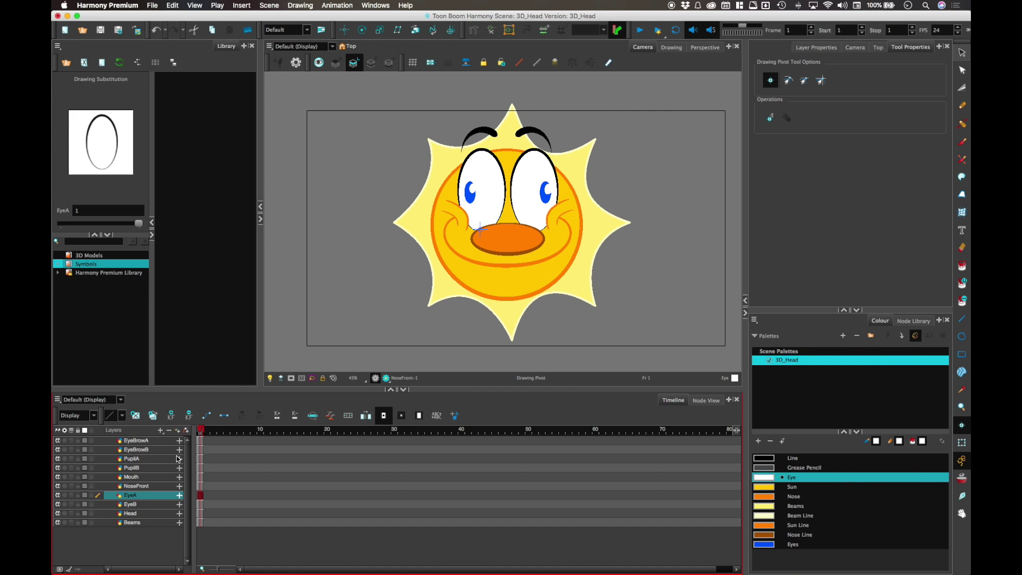
click(163, 504)
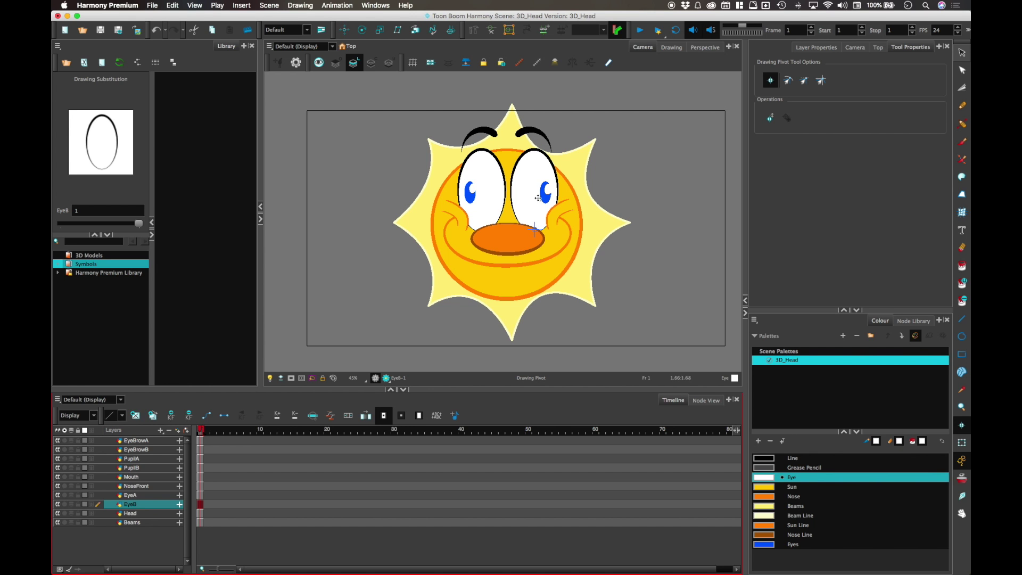
click(961, 443)
mouse_move(534, 149)
mouse_down()
mouse_move(537, 205)
mouse_move(542, 140)
mouse_move(540, 158)
mouse_up()
drag(536, 229, 558, 191)
key(super+z)
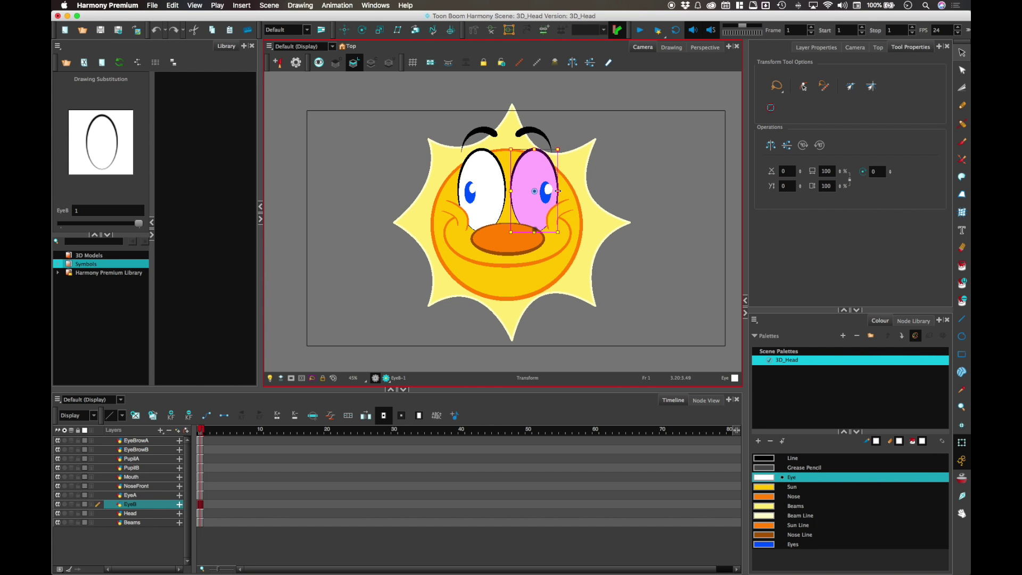
key(super+shift+z)
click(597, 189)
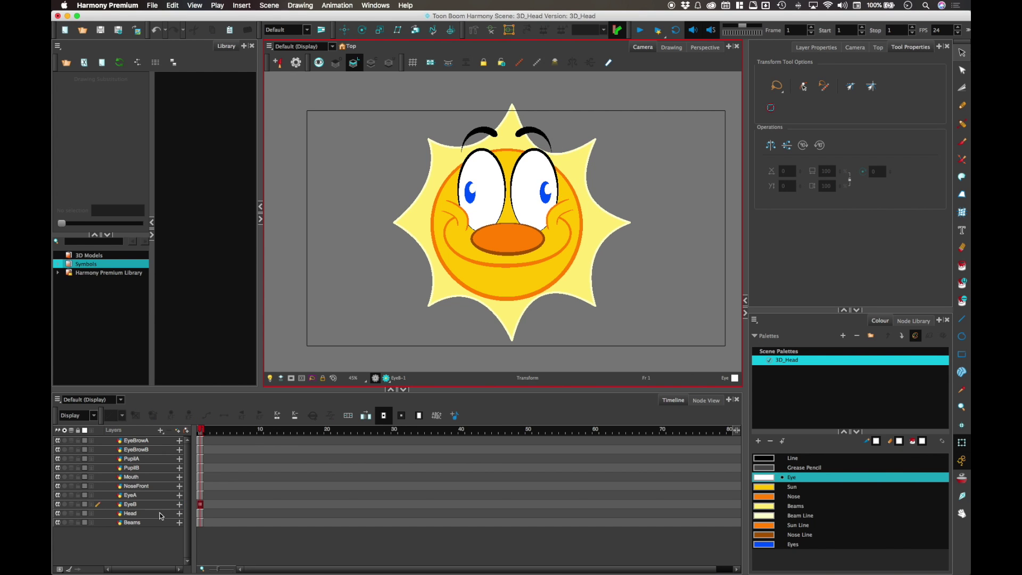
Select all layers from Beams to EyeBrowA and order their node network with X Overlap 25%, Layer Spacing 60 and Vertical Spacing 5.
click(133, 522)
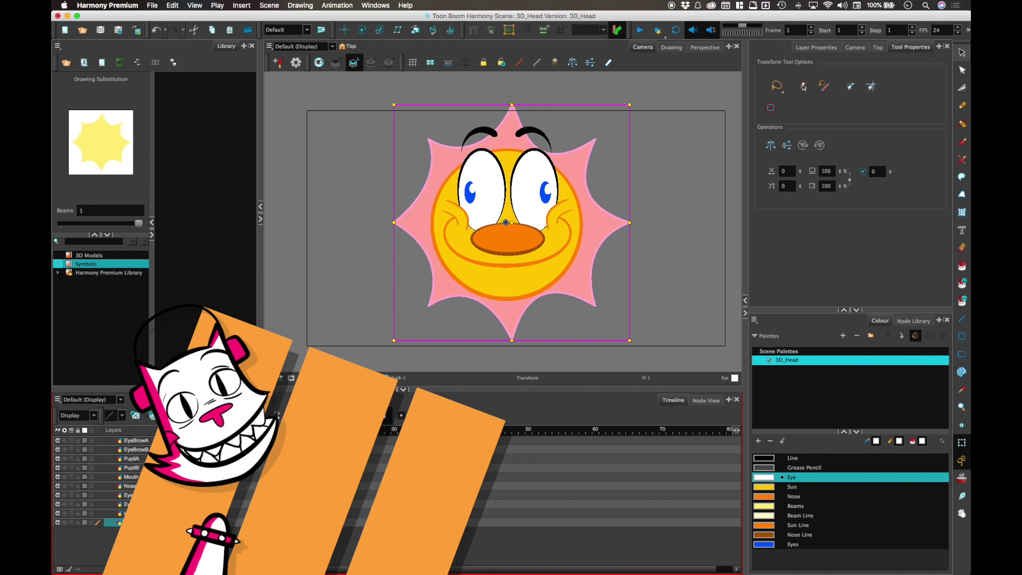
shift+click(135, 440)
right_click(159, 442)
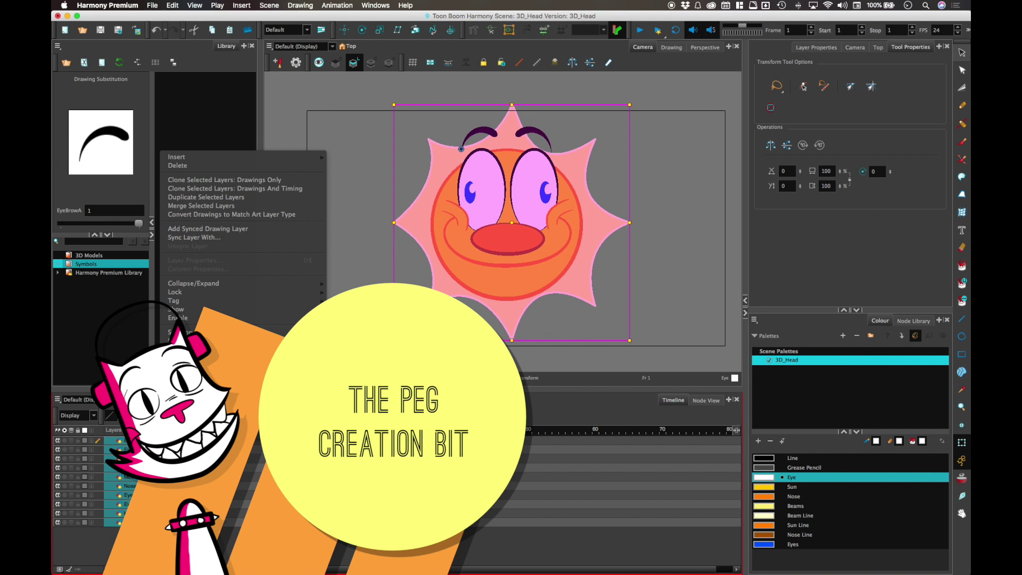
key(Escape)
drag(709, 389, 710, 351)
click(708, 347)
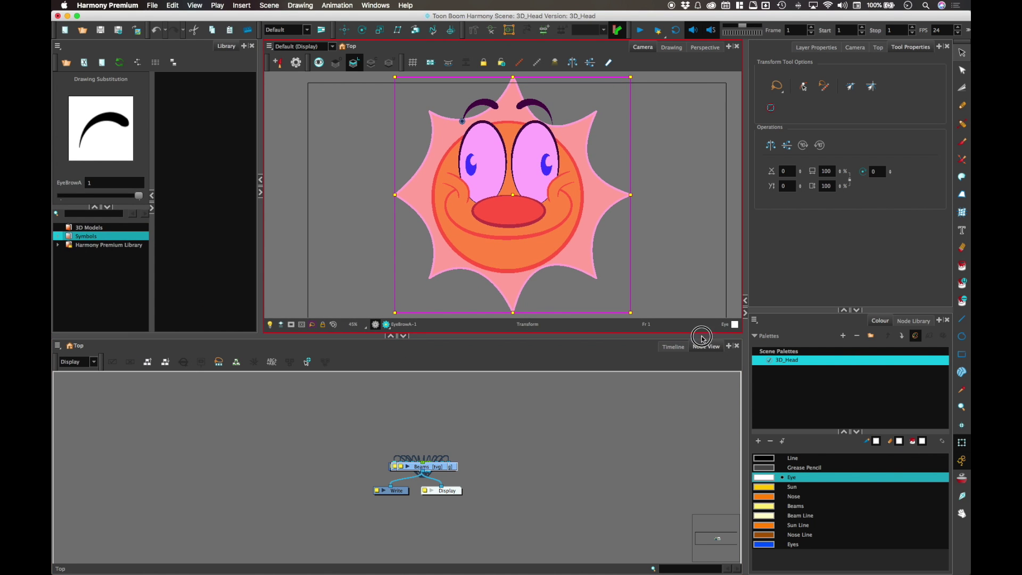
click(285, 554)
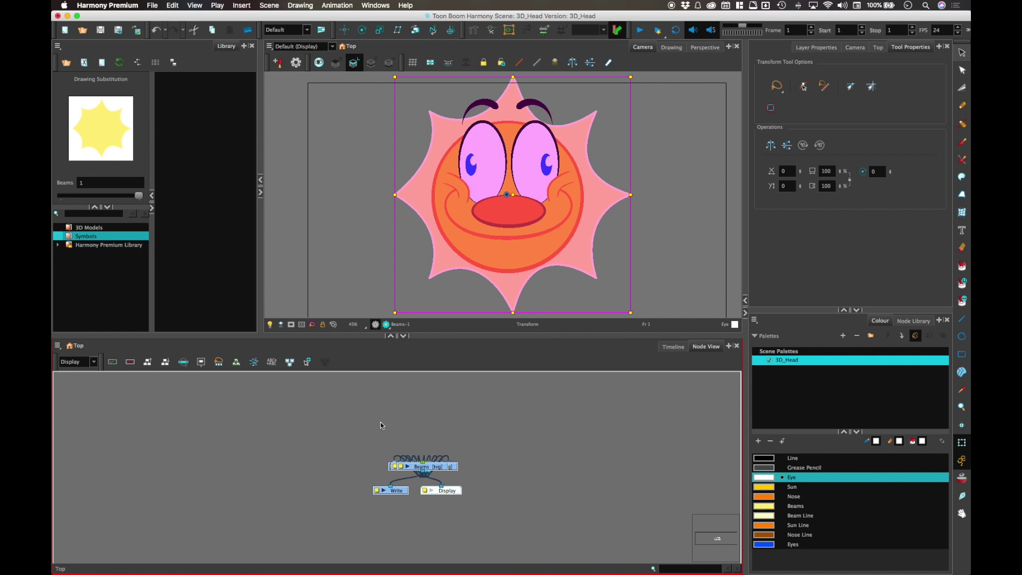
click(147, 362)
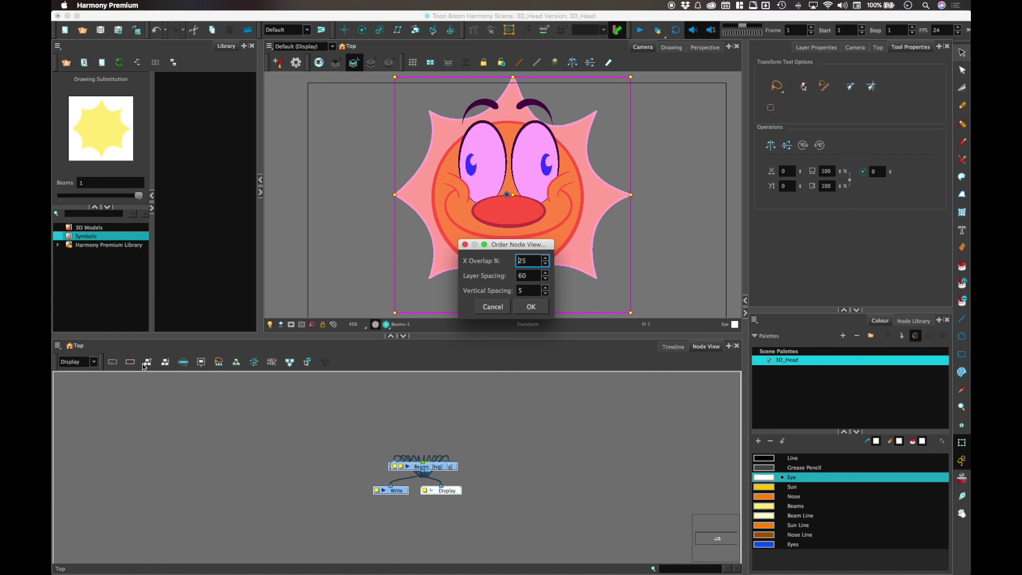
click(534, 307)
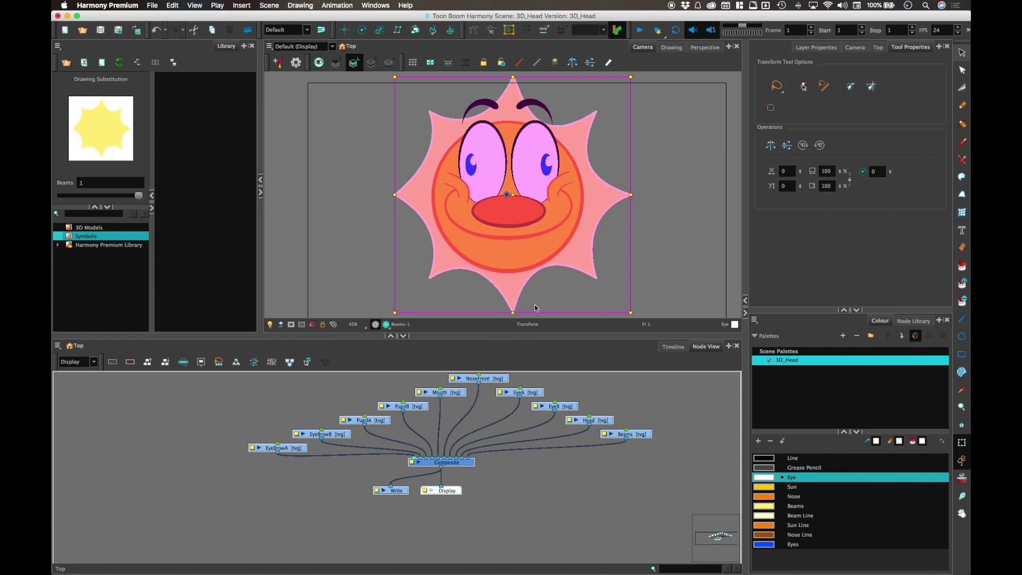
Move the Composite, Write and Display nodes lower to leave space beneath the fan of drawing nodes.
click(520, 468)
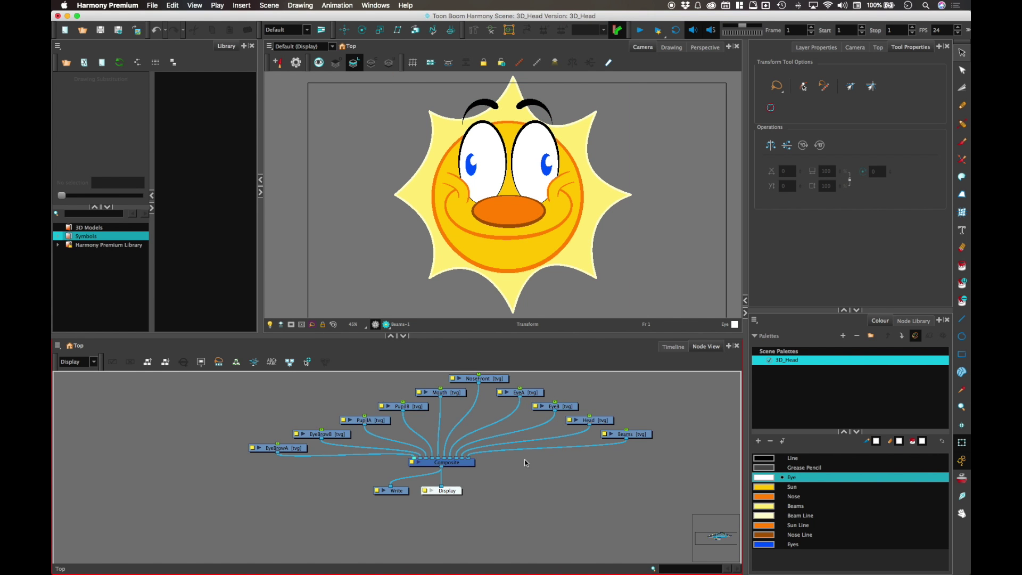
drag(524, 459, 464, 484)
drag(346, 515, 378, 540)
drag(416, 491, 429, 521)
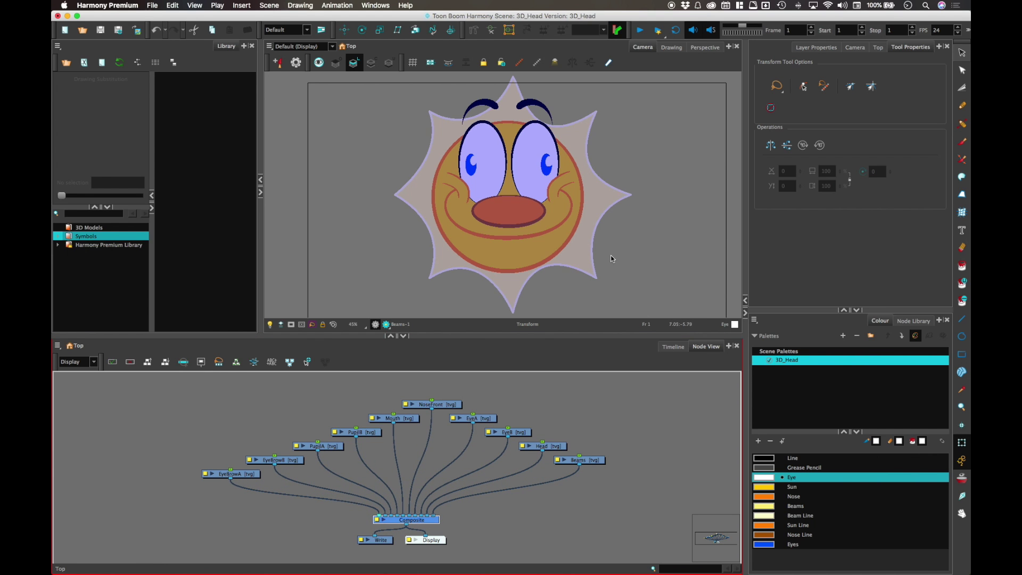
For all ten drawing nodes, set Use Embedded Pivot to Parent Peg and Animate Using Animation Tools to Off.
drag(641, 384, 145, 497)
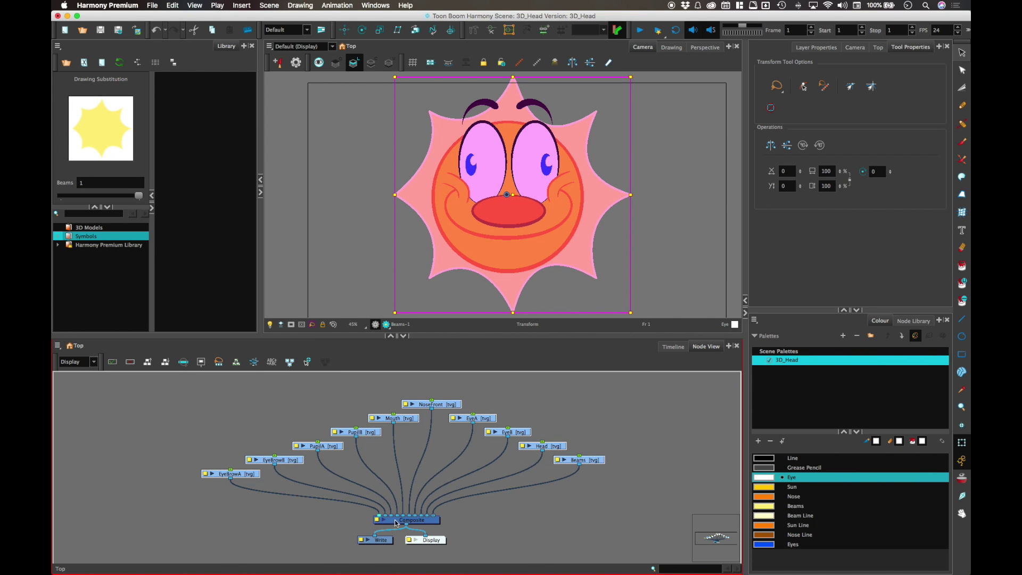
click(235, 361)
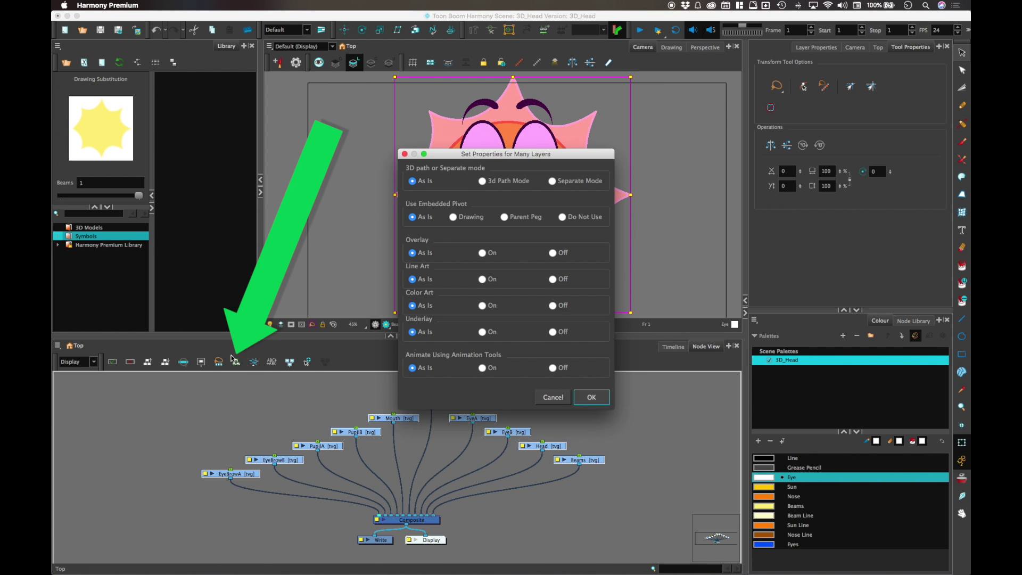
click(506, 219)
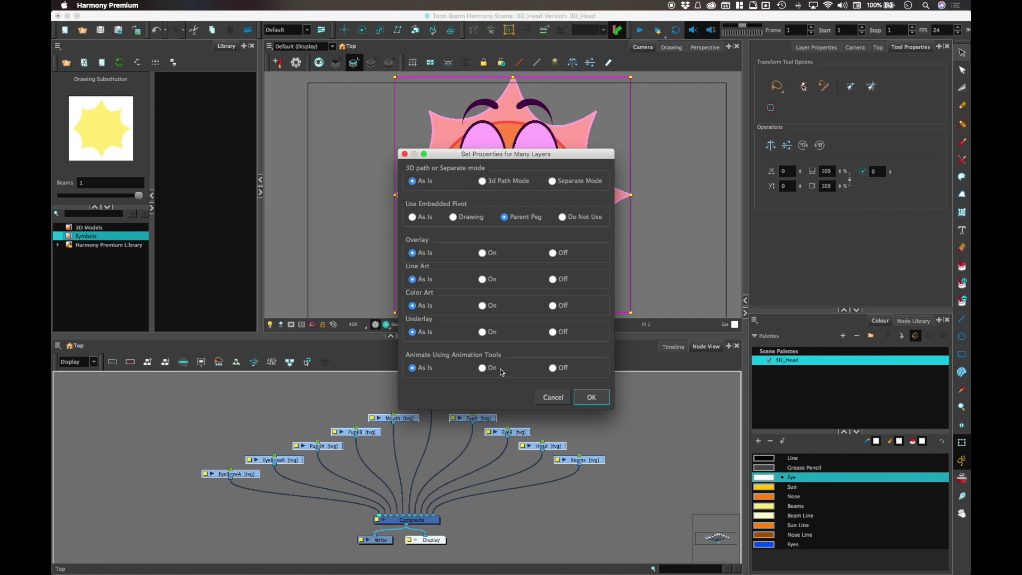
click(553, 368)
click(593, 398)
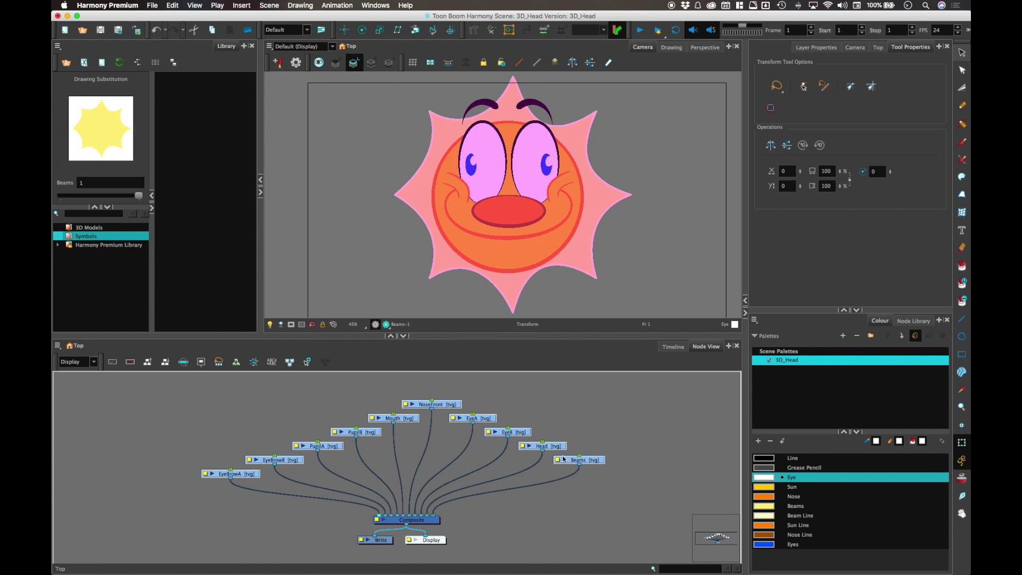
Add a parent peg to every selected drawing layer and show the new pegs in the node network.
click(672, 347)
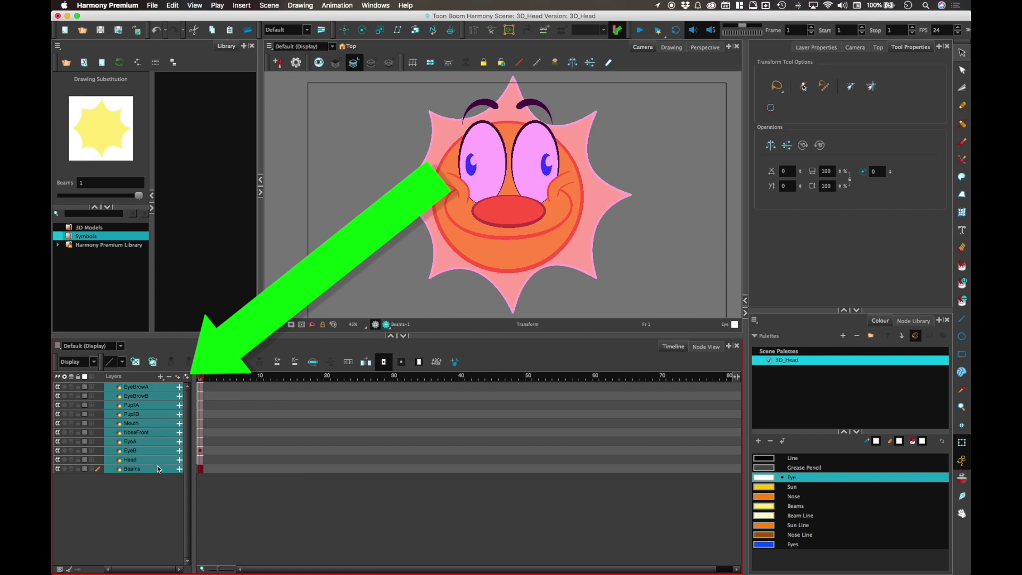
click(186, 377)
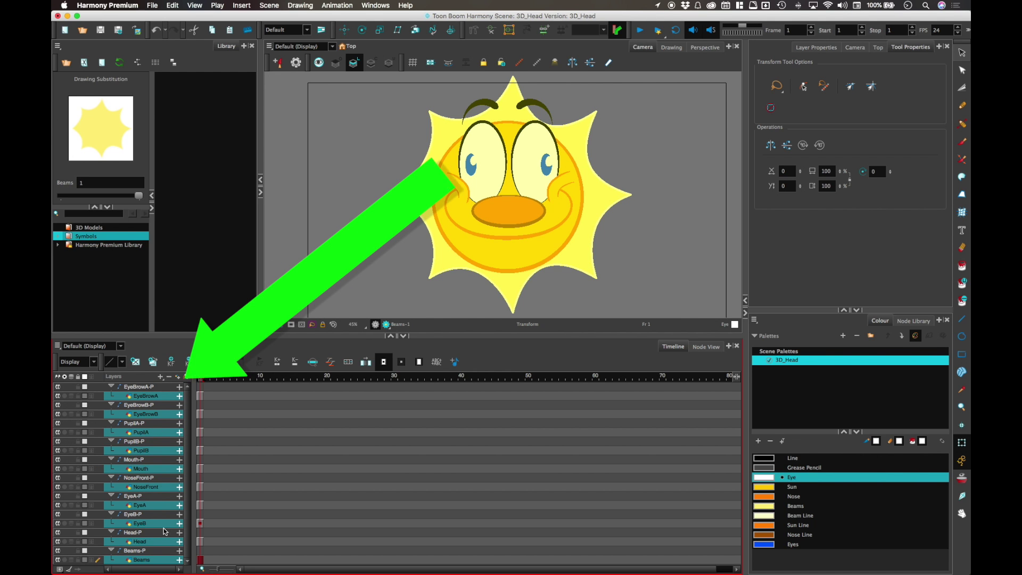
click(706, 347)
drag(706, 335, 649, 303)
drag(382, 474, 381, 462)
Select the whole node network and order it again so each peg sits above its own drawing.
drag(540, 365, 121, 571)
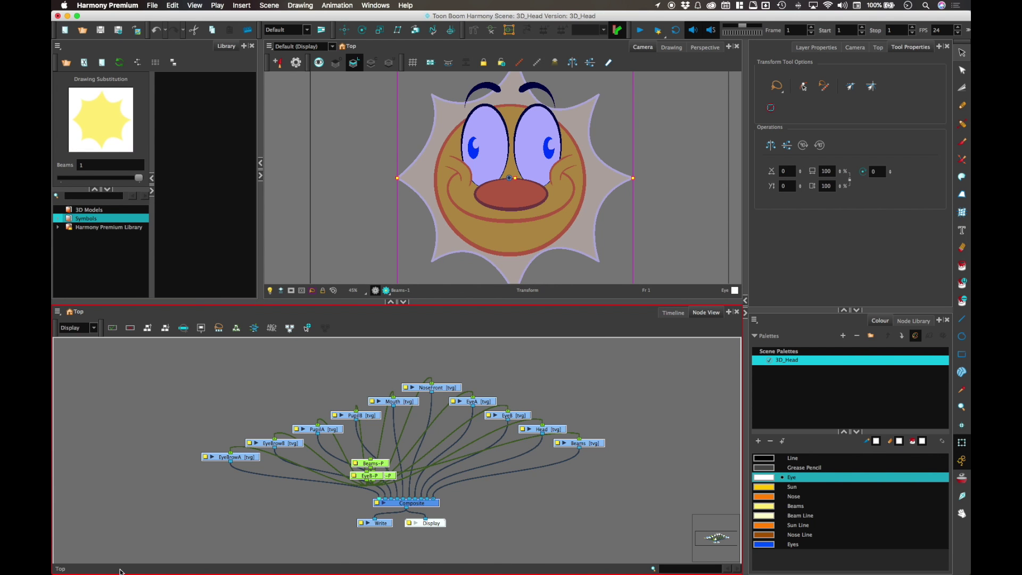
click(147, 328)
click(531, 307)
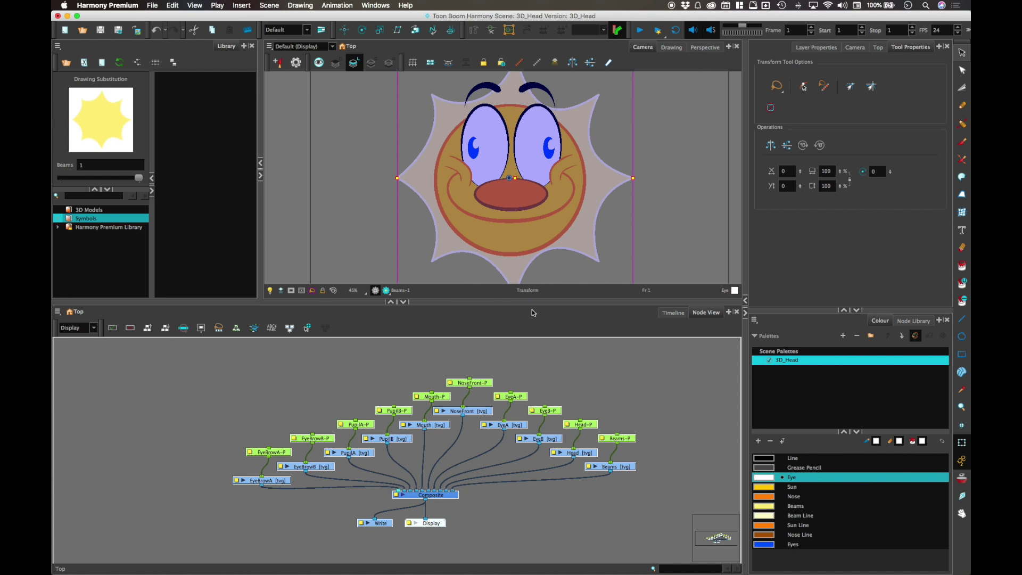
drag(517, 305, 559, 322)
click(505, 367)
Try moving the Head drawing up and to the right in the camera view, and undo the moves.
click(557, 225)
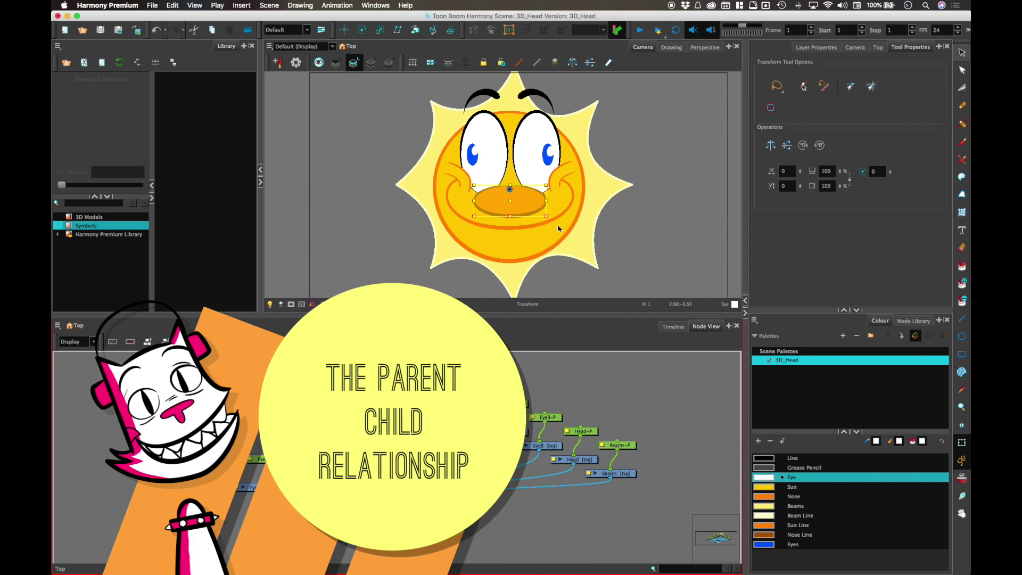
mouse_move(571, 241)
mouse_down()
mouse_move(579, 221)
mouse_move(644, 236)
mouse_move(612, 229)
mouse_up()
key(super+z)
click(587, 247)
key(super+z)
click(545, 235)
mouse_move(545, 235)
mouse_down()
mouse_move(671, 203)
mouse_move(575, 223)
mouse_up()
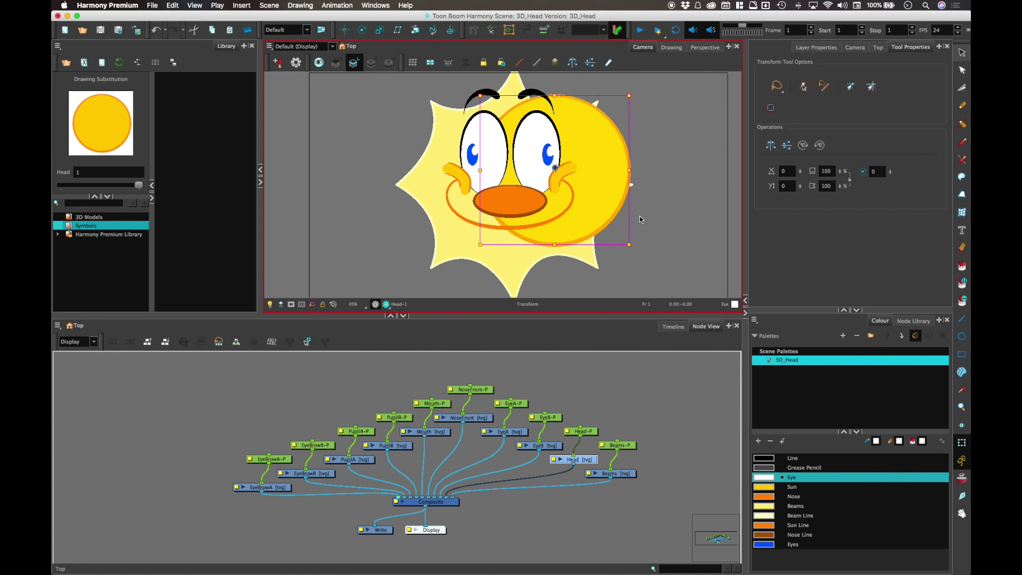
key(super+z)
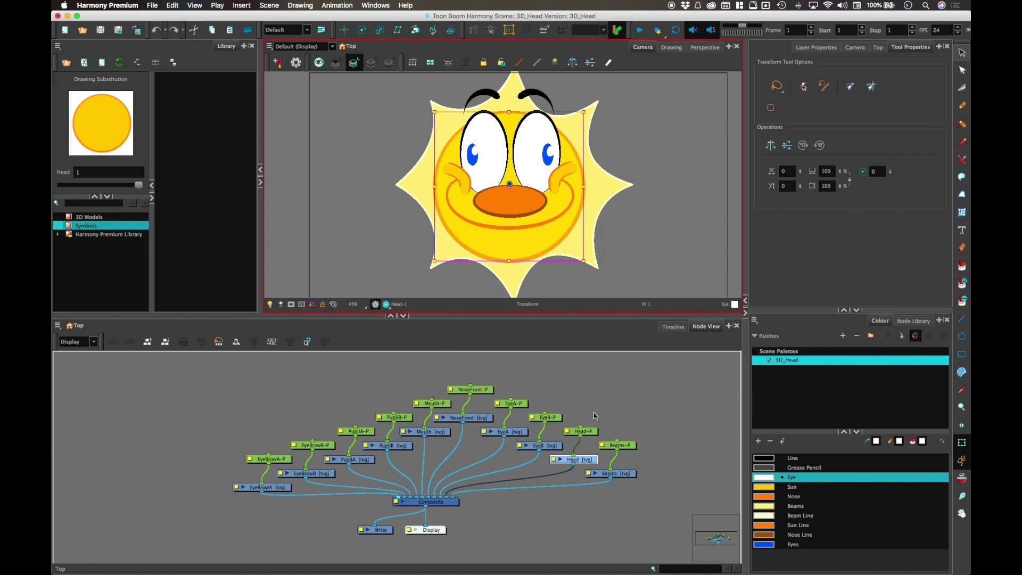
Move the Head drawing node and its Head-P peg out of the fan, well above the other nodes.
drag(589, 314, 588, 288)
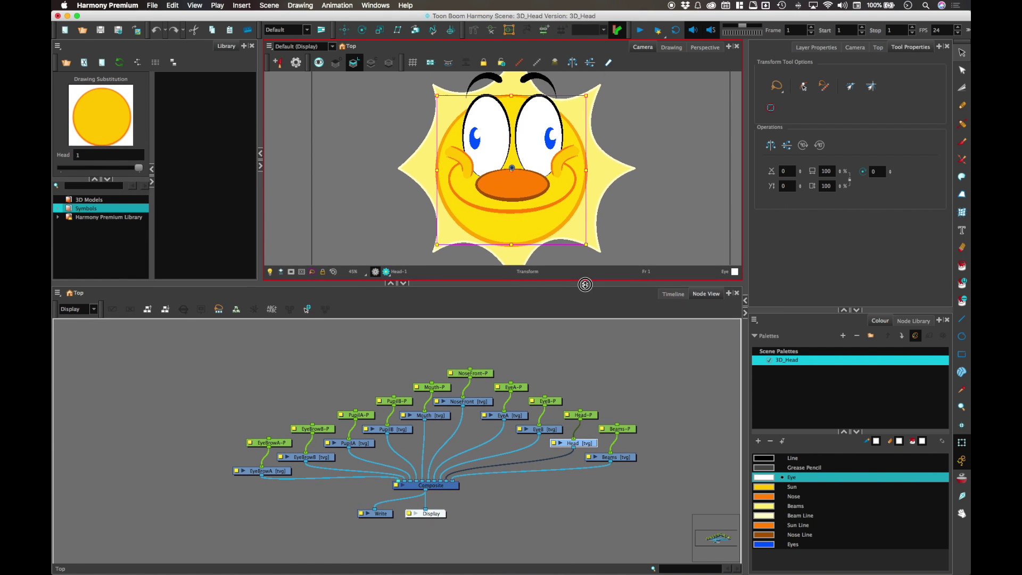
drag(599, 328, 411, 404)
drag(429, 344, 403, 420)
drag(405, 403, 429, 367)
scroll(477, 398, down, 4)
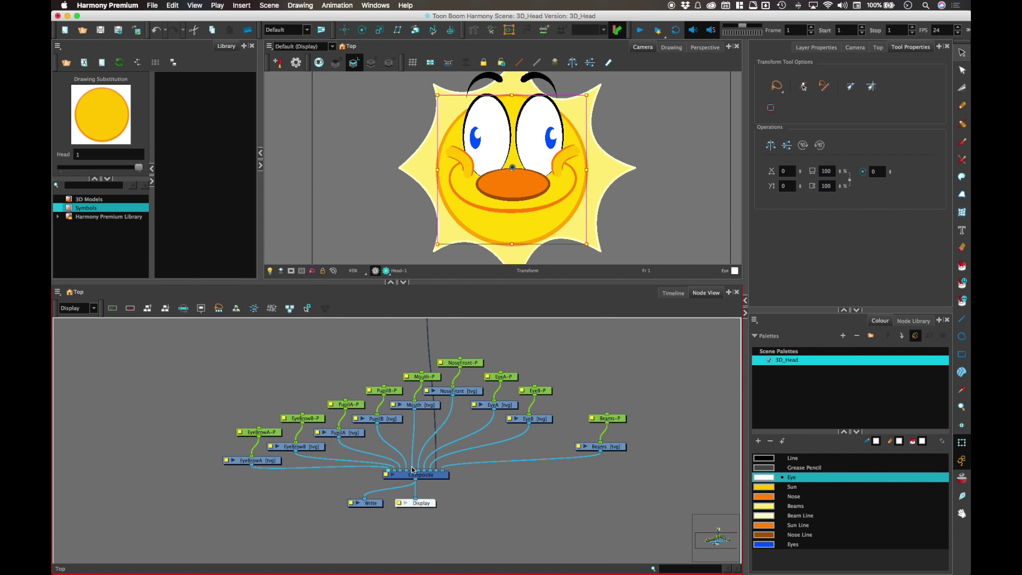
Lower the Composite node to just above the Write and Display nodes, keeping it centred below the drawings.
key(ctrl+shift+a)
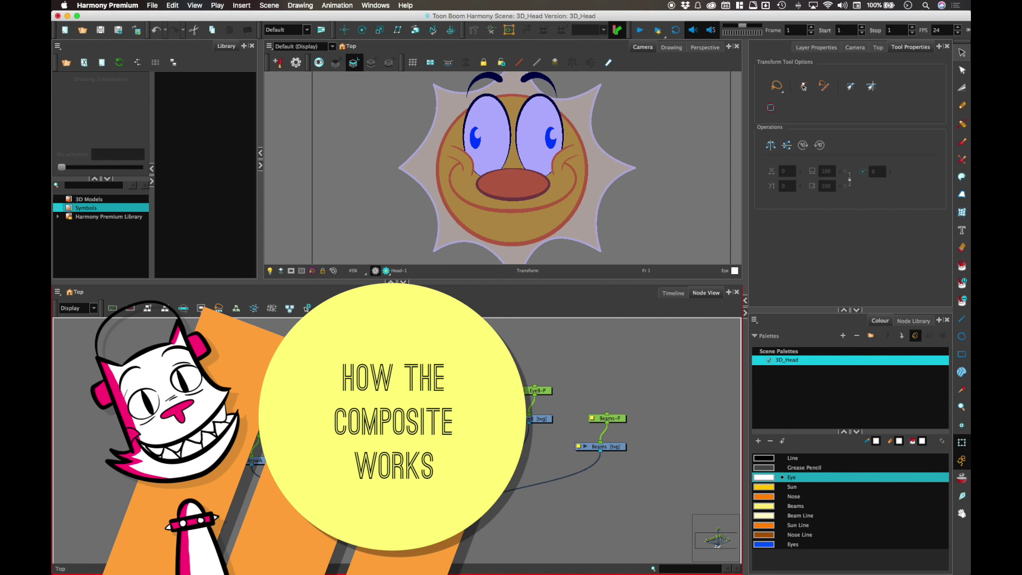
click(452, 529)
drag(452, 529, 446, 517)
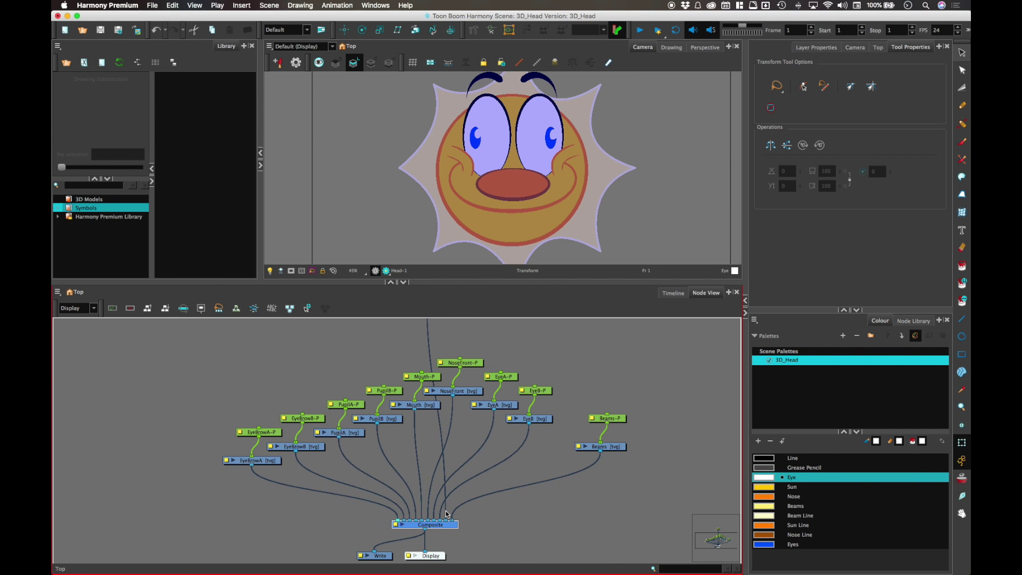
drag(452, 530, 456, 528)
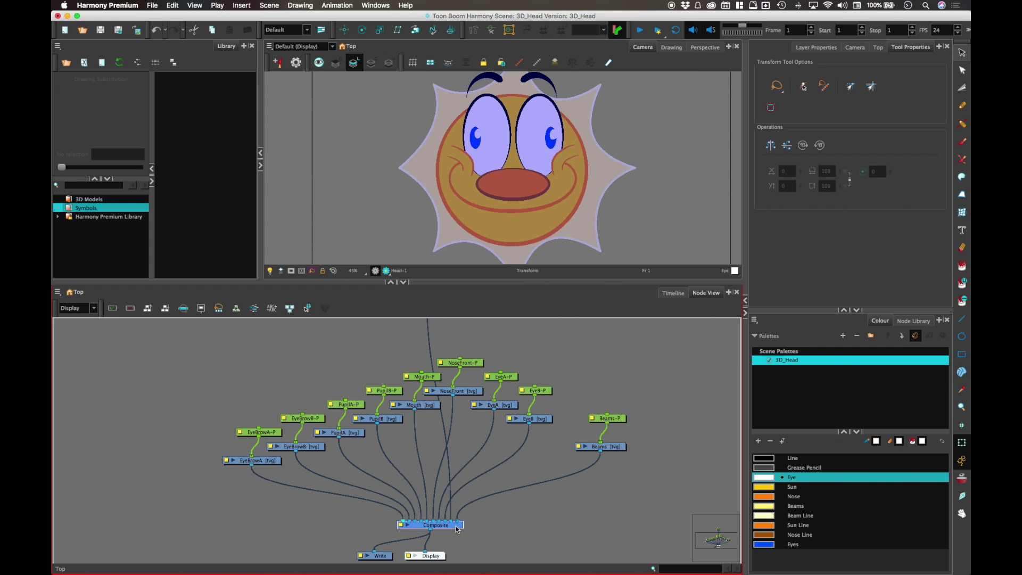
drag(462, 529, 452, 518)
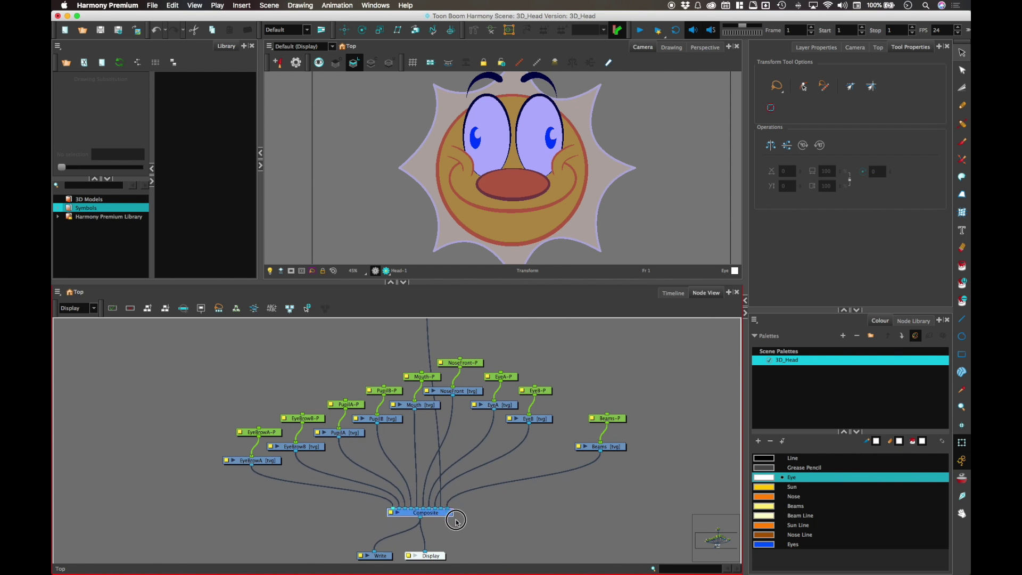
click(479, 521)
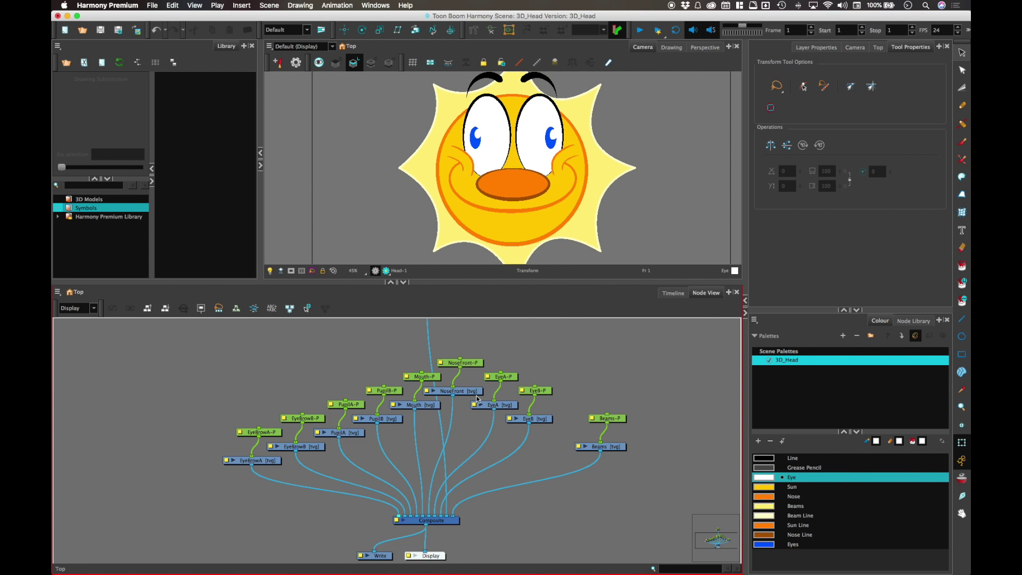
drag(455, 521, 448, 522)
Move the Write node farther to the left of the Display node, below the Composite.
scroll(453, 433, up, 3)
scroll(431, 503, down, 5)
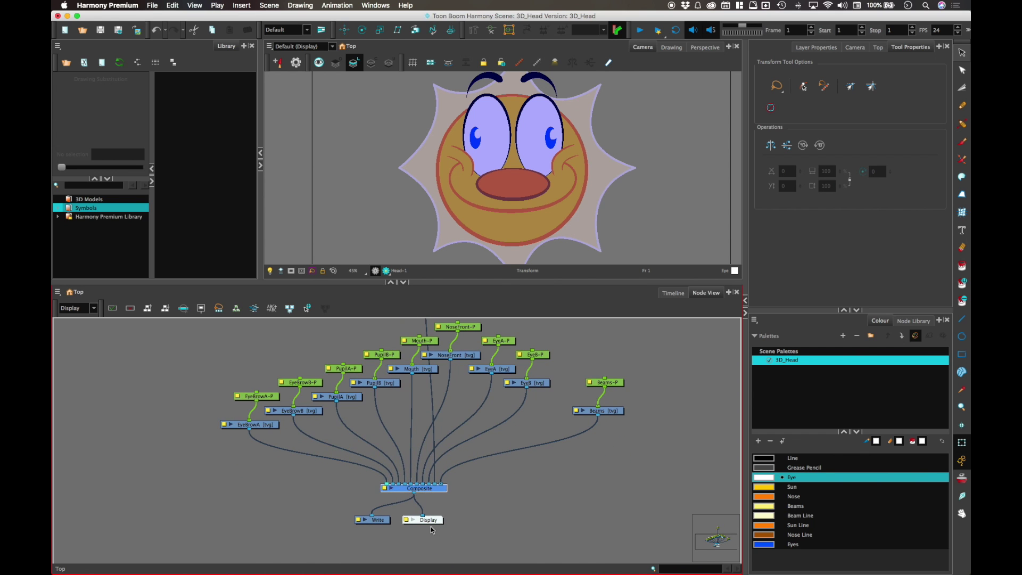
drag(386, 520, 323, 532)
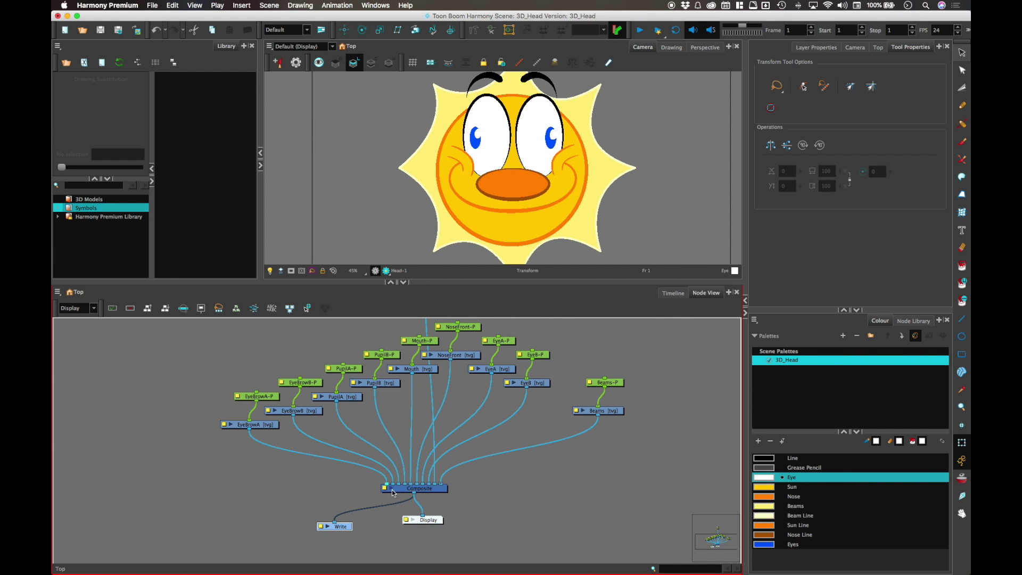
Expand the Composite node to show its thumbnail, set the thumbnail size to 256 px and recentre the node above Display.
click(395, 489)
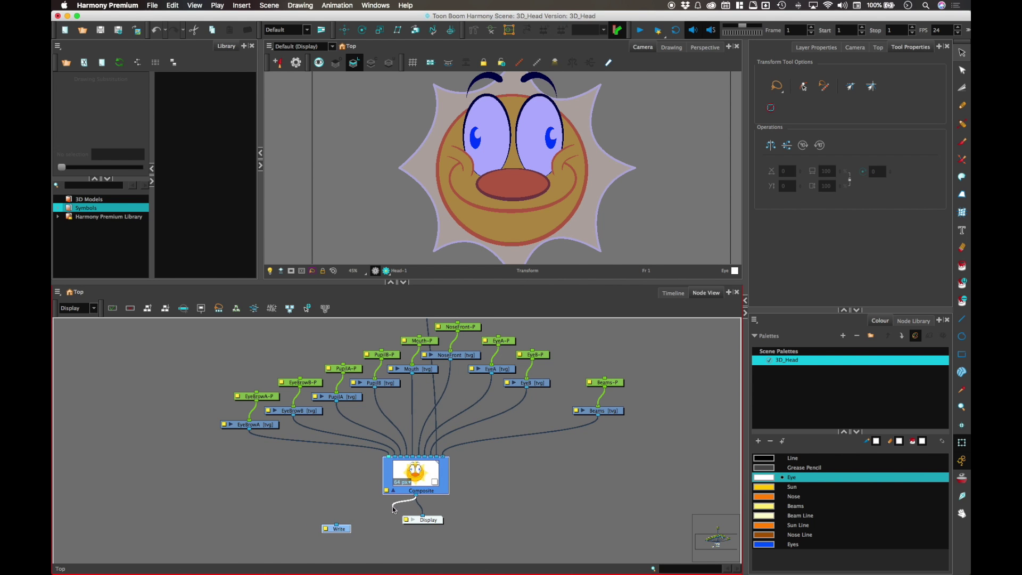
click(404, 493)
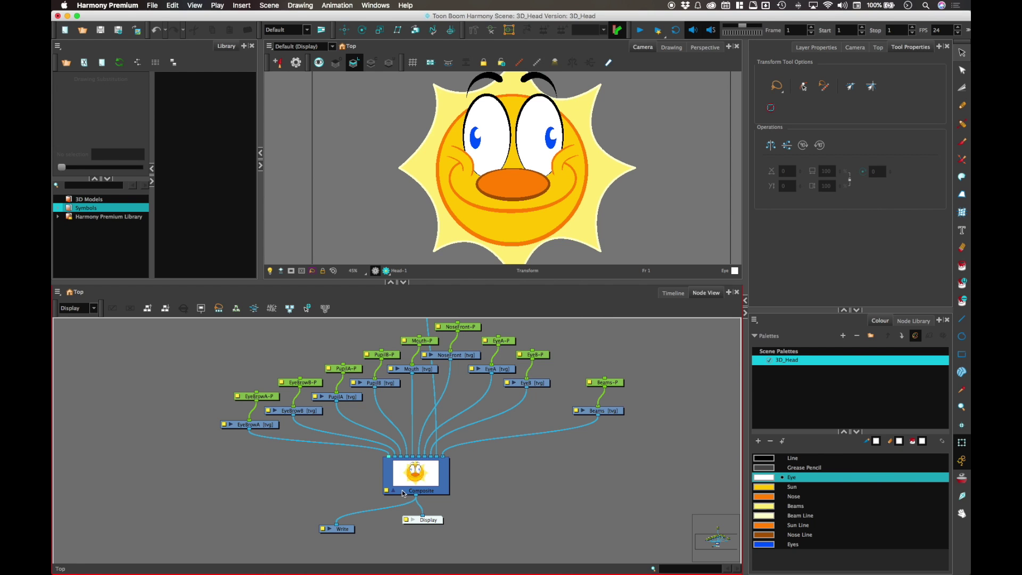
drag(439, 482, 440, 473)
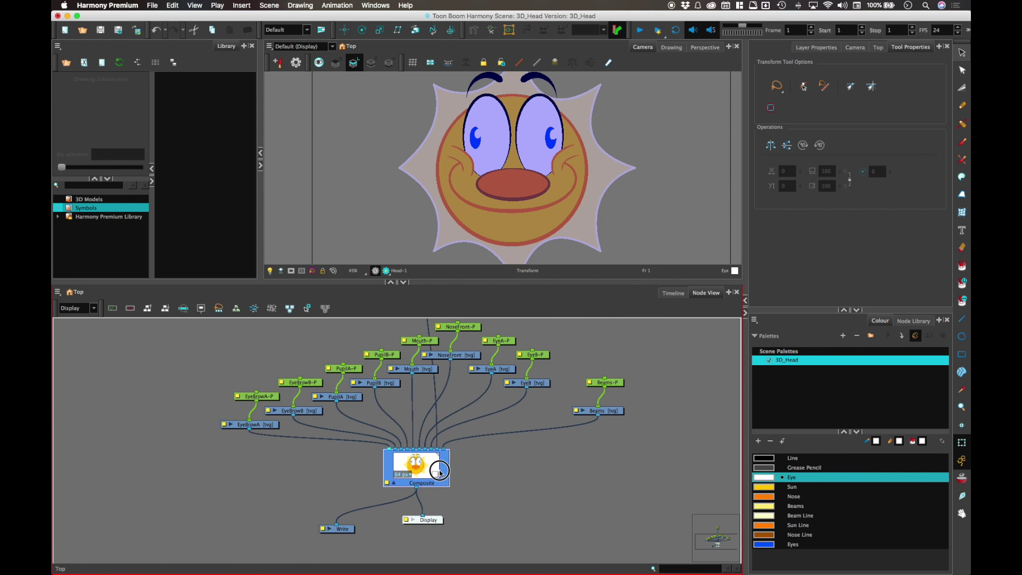
click(412, 473)
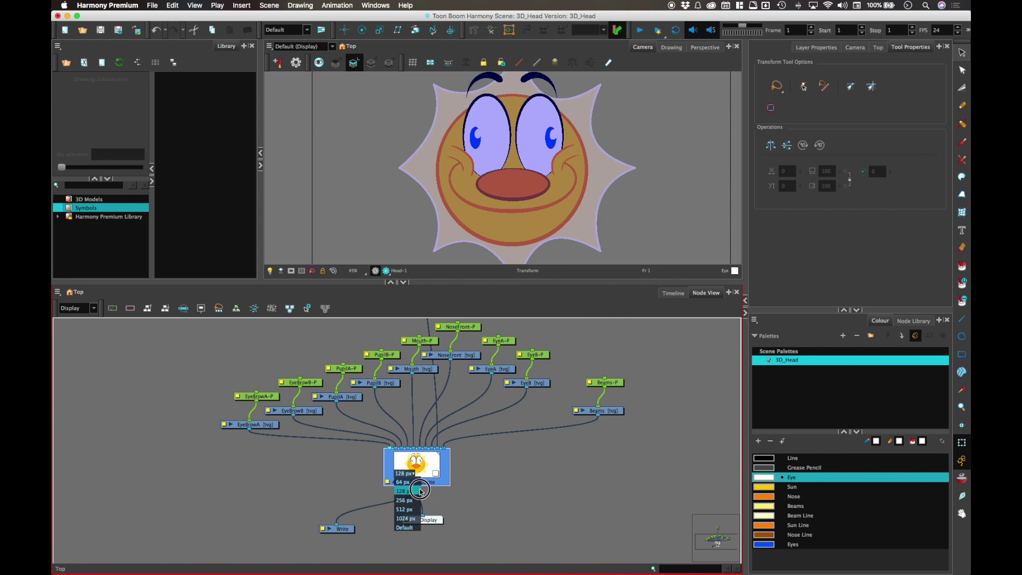
click(413, 516)
drag(448, 481, 451, 496)
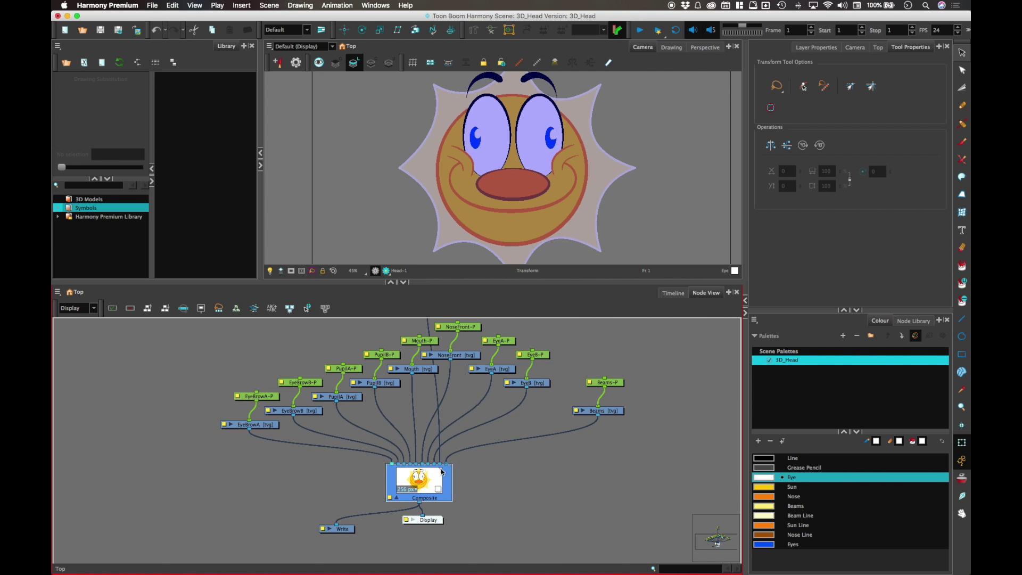
click(490, 455)
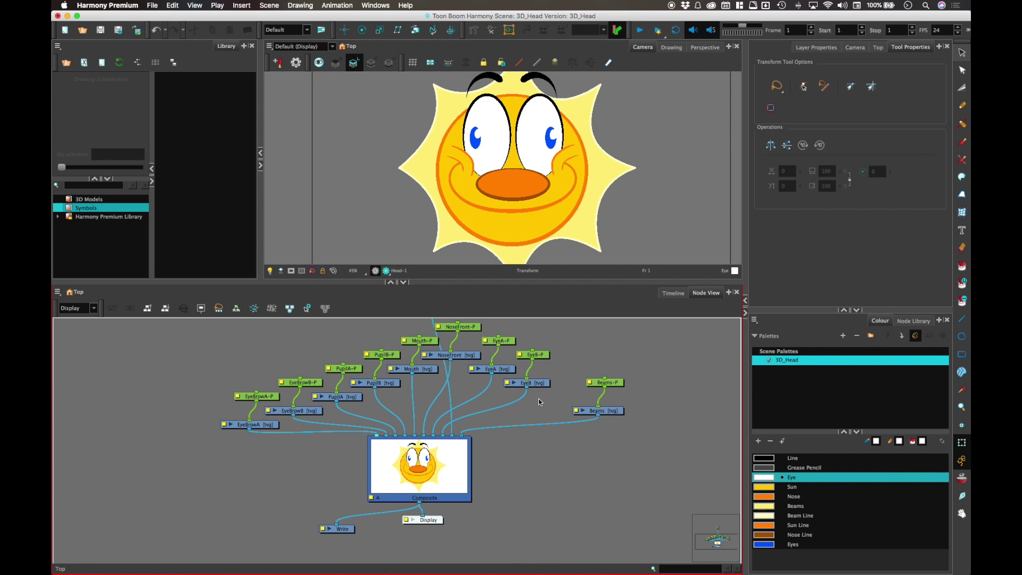
click(447, 467)
drag(452, 463, 454, 460)
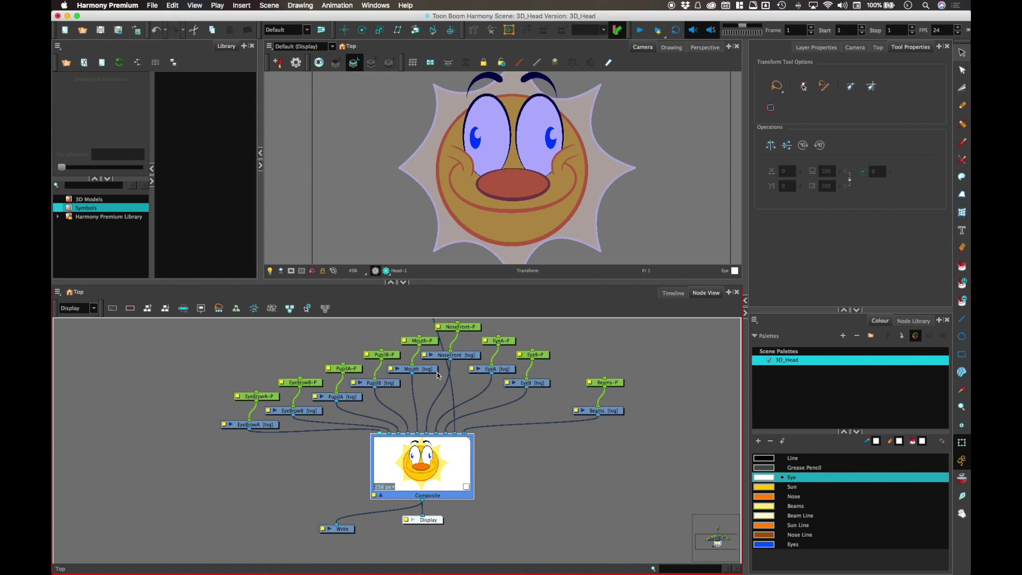
Try disconnecting and reconnecting NoseFront at the Composite, and moving the Beams connection ahead of the facial features and back.
click(429, 407)
key(Delete)
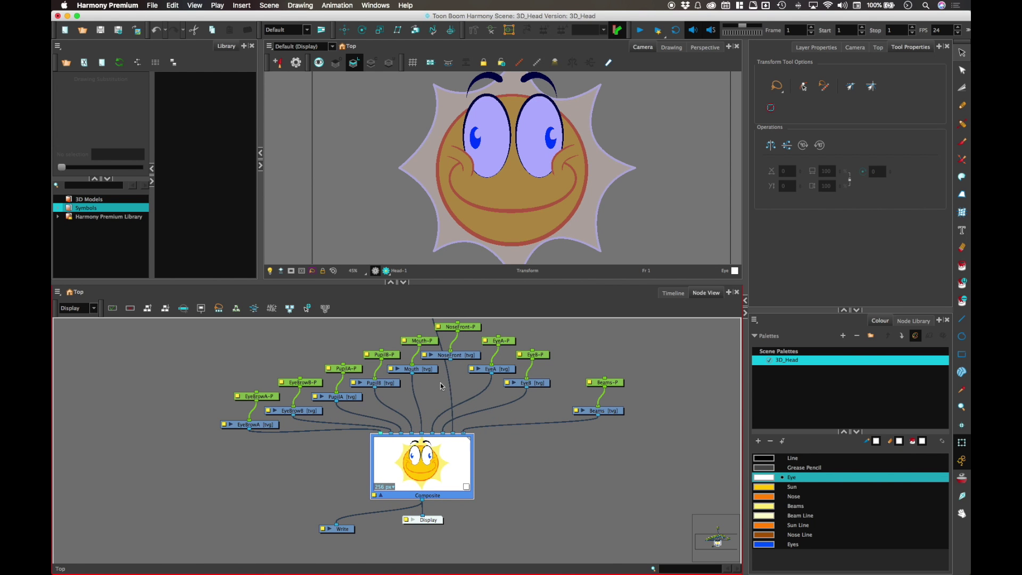
drag(451, 360, 427, 429)
drag(583, 425, 379, 432)
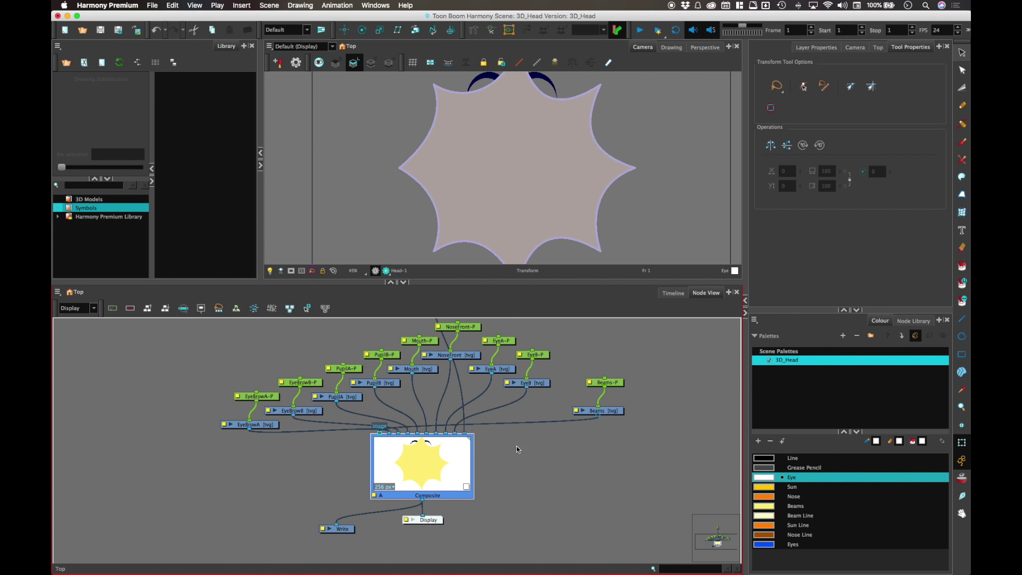
drag(497, 424, 465, 433)
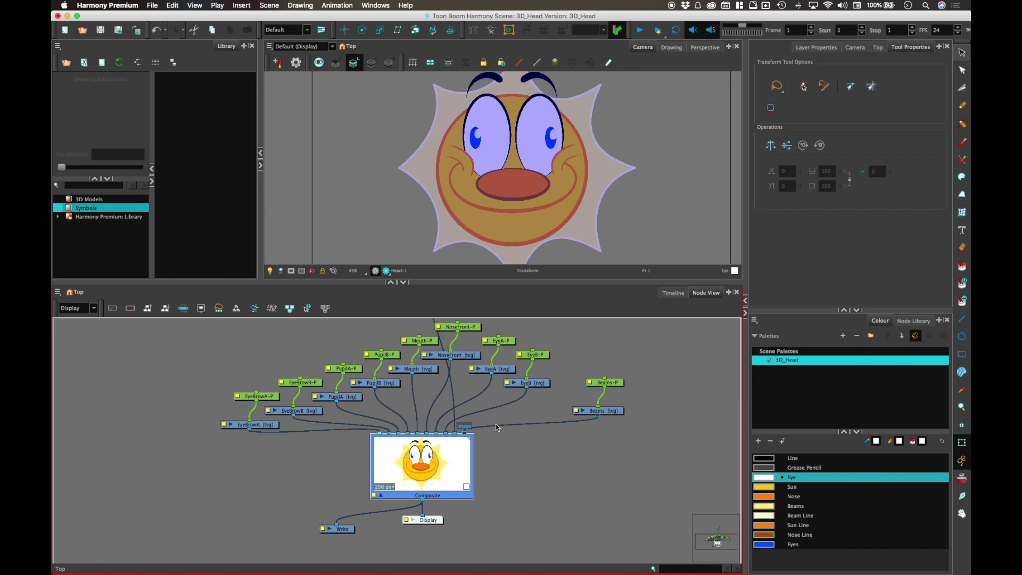
Space the Head-P peg above the Head drawing, over the rest of the network, and enlarge the node area.
scroll(496, 424, up, 5)
drag(470, 389, 438, 375)
click(437, 341)
click(438, 330)
mouse_move(438, 331)
mouse_down()
mouse_move(451, 325)
mouse_move(433, 337)
mouse_up()
drag(438, 375, 440, 373)
click(438, 331)
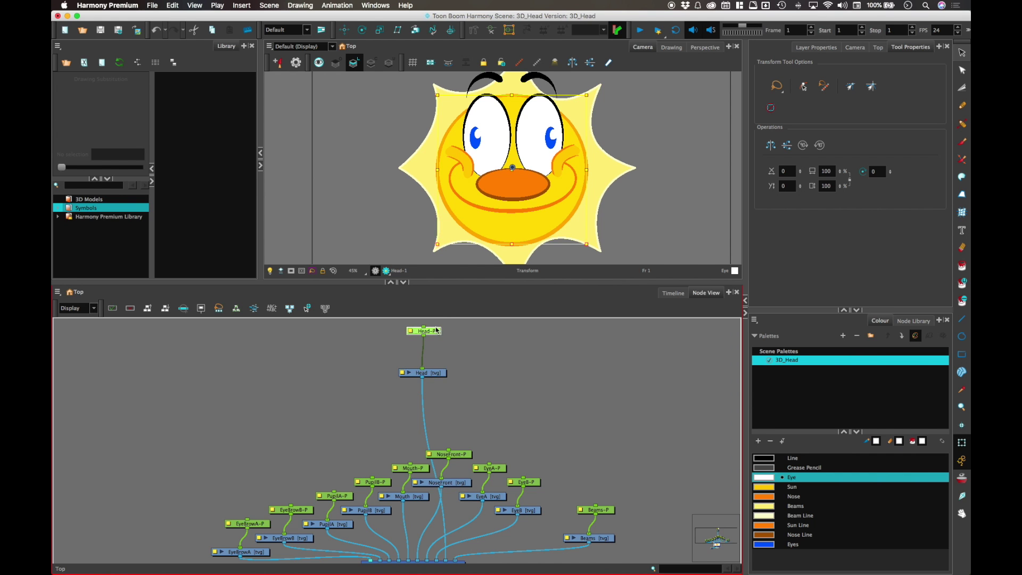
drag(448, 388, 456, 397)
drag(483, 284, 482, 242)
mouse_move(476, 307)
mouse_down()
mouse_move(476, 335)
mouse_move(474, 292)
mouse_up()
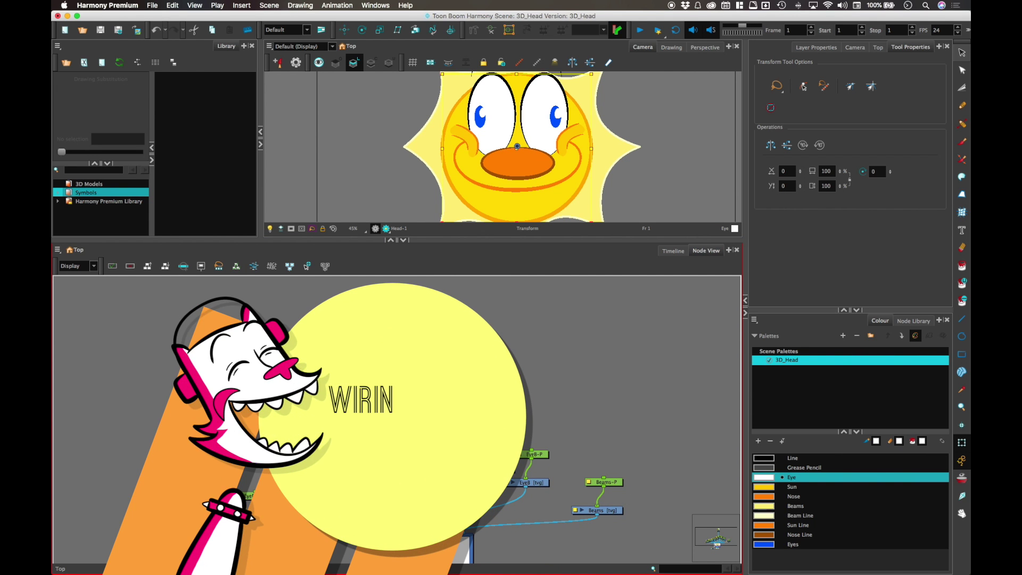
Parent EyeBrowA-P and EyeBrowB-P to Head-P and spread both eyebrow nodes with their pegs out to the far left of the network.
drag(213, 482, 239, 476)
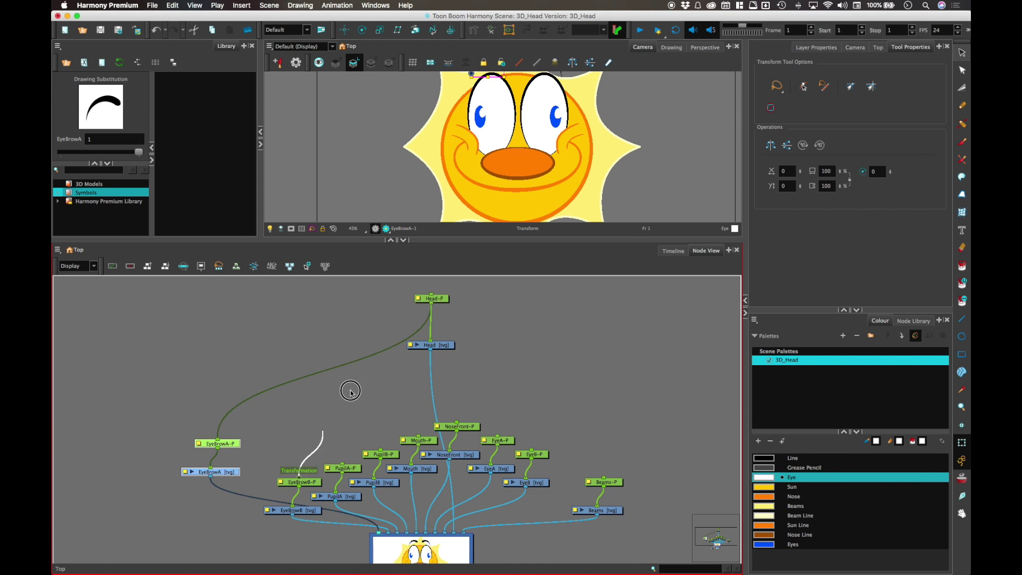
drag(305, 471, 280, 446)
click(212, 490)
drag(212, 490, 301, 437)
drag(272, 475, 149, 433)
Parent PupilA-P and PupilB-P to Head-P and place the pupil nodes side by side next to the eyebrows.
drag(354, 497, 275, 412)
super+click(343, 468)
drag(431, 303, 277, 408)
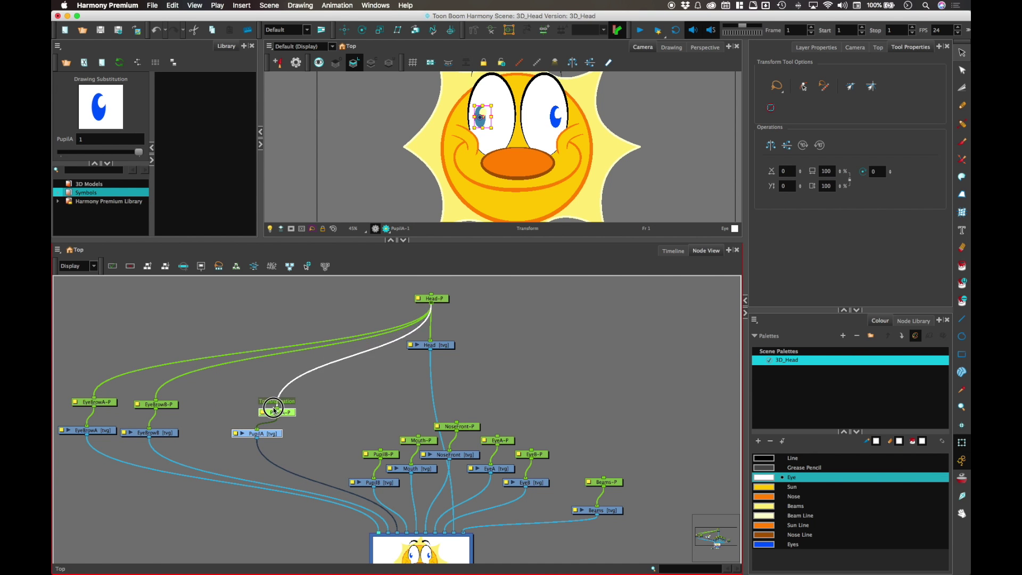
click(388, 483)
mouse_move(389, 484)
mouse_down()
mouse_move(341, 442)
mouse_move(431, 303)
mouse_up()
click(339, 394)
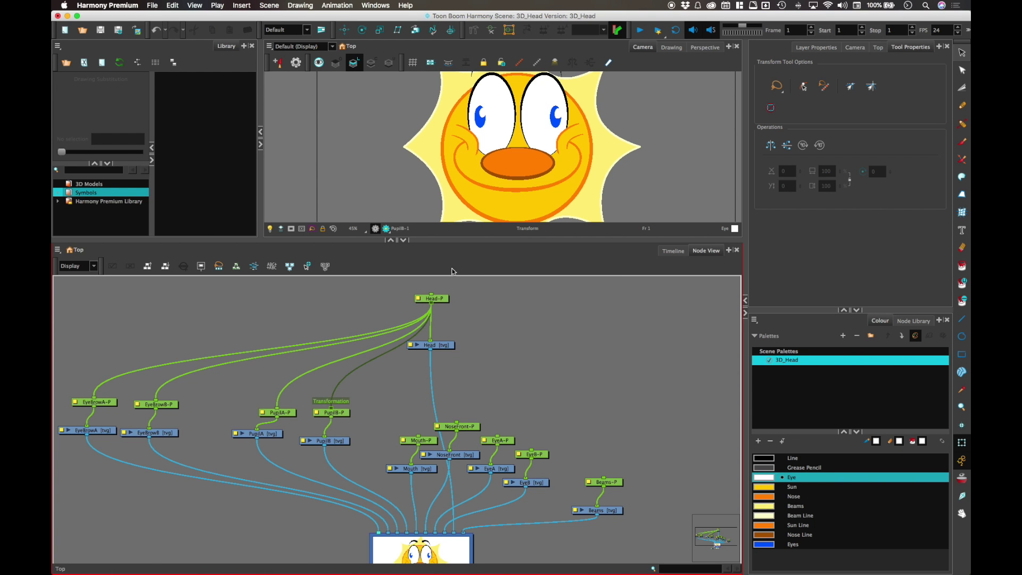
Parent Mouth-P, NoseFront-P, EyeA-P, EyeB-P and Beams-P to Head-P.
click(406, 441)
mouse_move(406, 442)
mouse_down()
mouse_move(369, 447)
mouse_move(410, 326)
mouse_move(431, 303)
mouse_up()
drag(457, 423, 432, 294)
drag(498, 437, 432, 298)
drag(532, 450, 446, 308)
drag(604, 479, 434, 292)
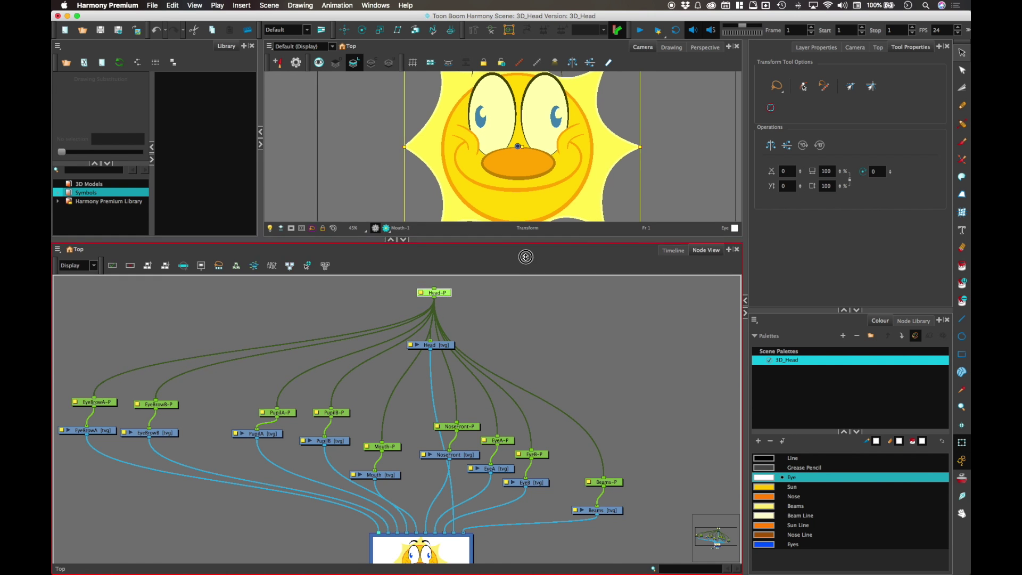
Enlarge the camera view and test the parenting by moving parts of the face, including EyeB, and undoing the moves.
drag(526, 258, 527, 356)
click(533, 248)
mouse_move(533, 249)
mouse_down()
mouse_move(554, 231)
mouse_move(500, 234)
mouse_move(537, 276)
mouse_move(561, 242)
mouse_move(531, 258)
mouse_up()
click(662, 225)
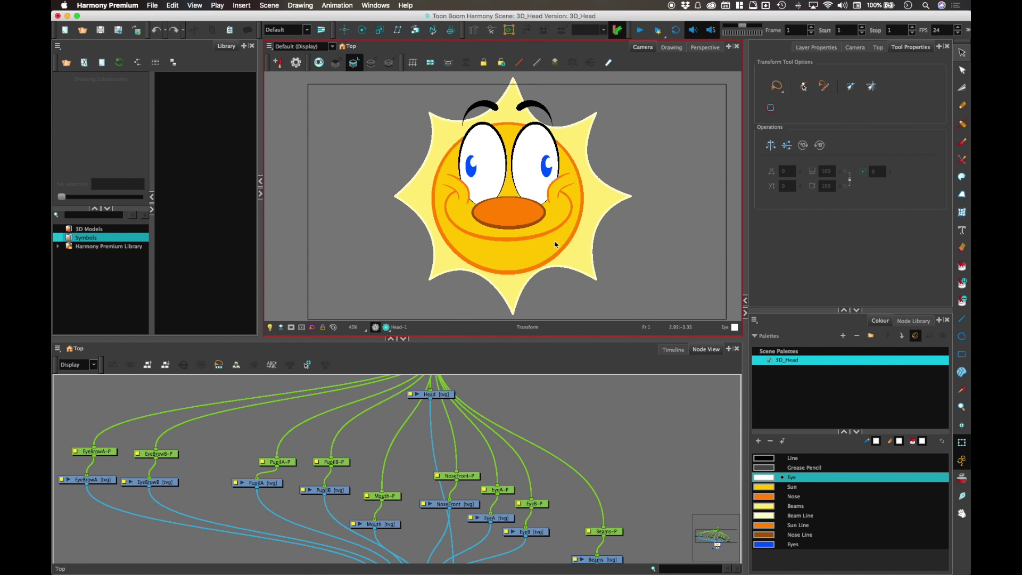
click(522, 169)
mouse_move(522, 169)
mouse_down()
mouse_move(648, 226)
mouse_move(621, 214)
mouse_up()
key(super+z)
click(669, 206)
click(536, 185)
mouse_move(536, 186)
mouse_down()
mouse_move(571, 181)
mouse_move(529, 189)
mouse_move(555, 162)
mouse_up()
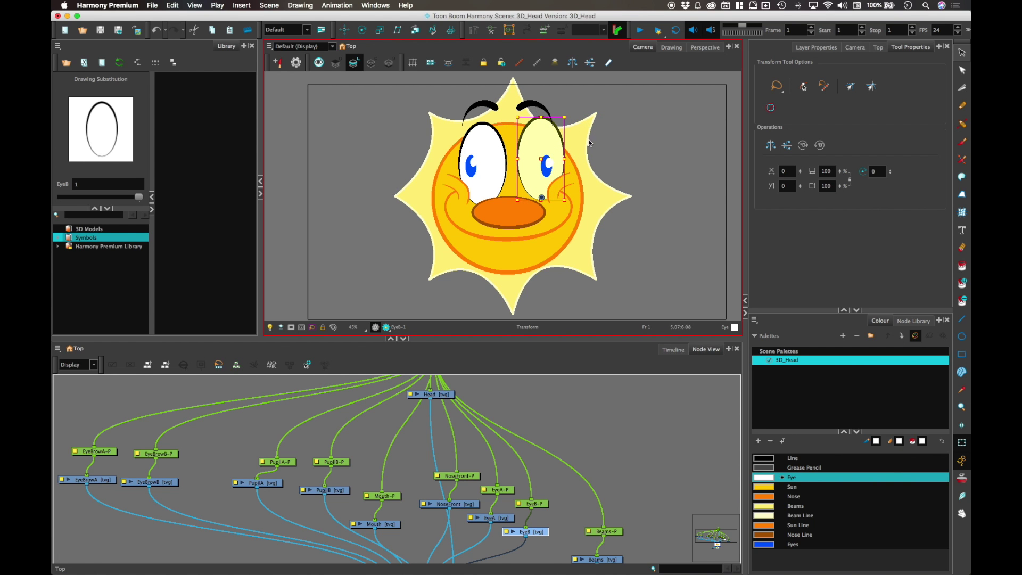
drag(544, 170, 546, 150)
Move the EyeA and EyeB drawings with their pegs to the left of the eyebrow nodes in the network.
drag(486, 340, 482, 263)
drag(331, 320, 487, 296)
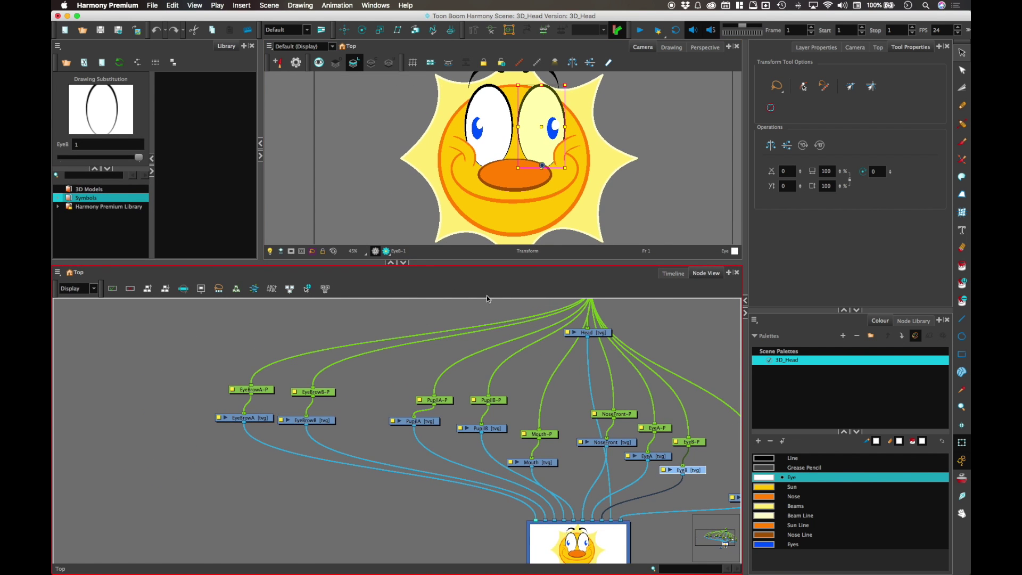
scroll(602, 417, right, 5)
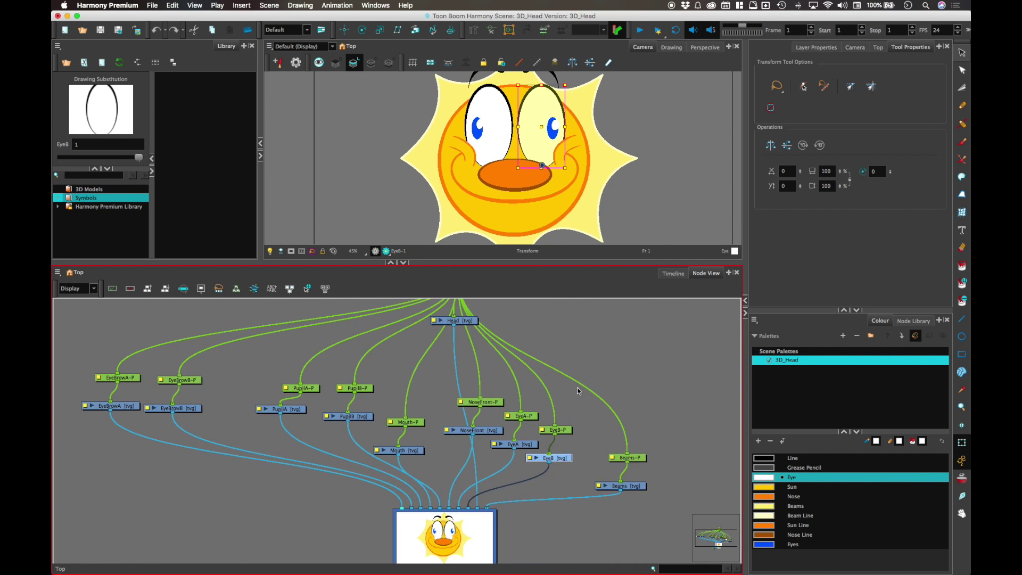
click(532, 444)
shift+click(548, 457)
drag(548, 457, 265, 340)
click(330, 331)
Parent EyeBrowA-P and PupilA-P to EyeA-P and gather the EyeA, EyeBrowA and PupilA nodes beneath that peg.
scroll(335, 389, up, 5)
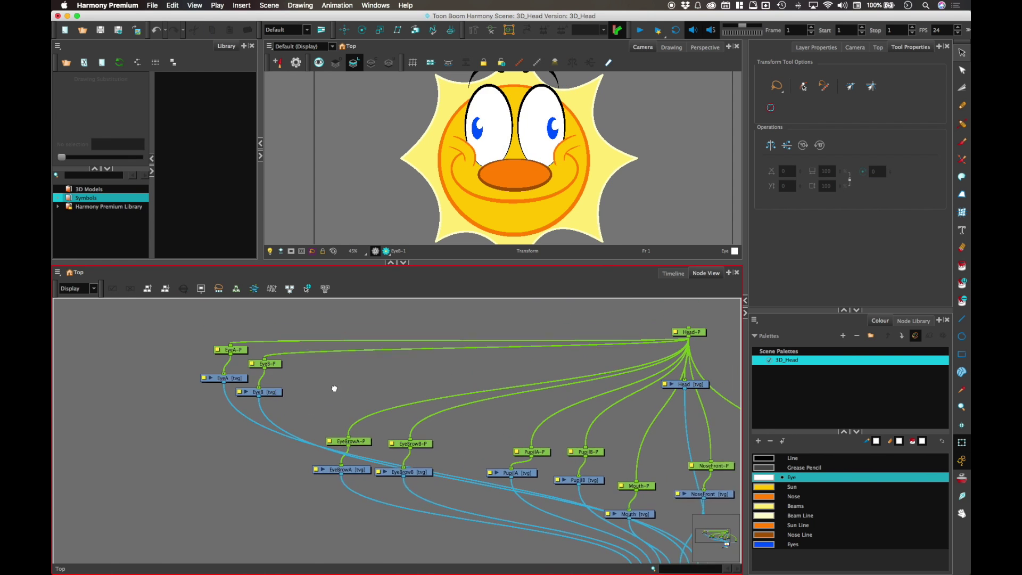
drag(242, 393, 206, 410)
drag(246, 369, 363, 453)
drag(246, 368, 547, 462)
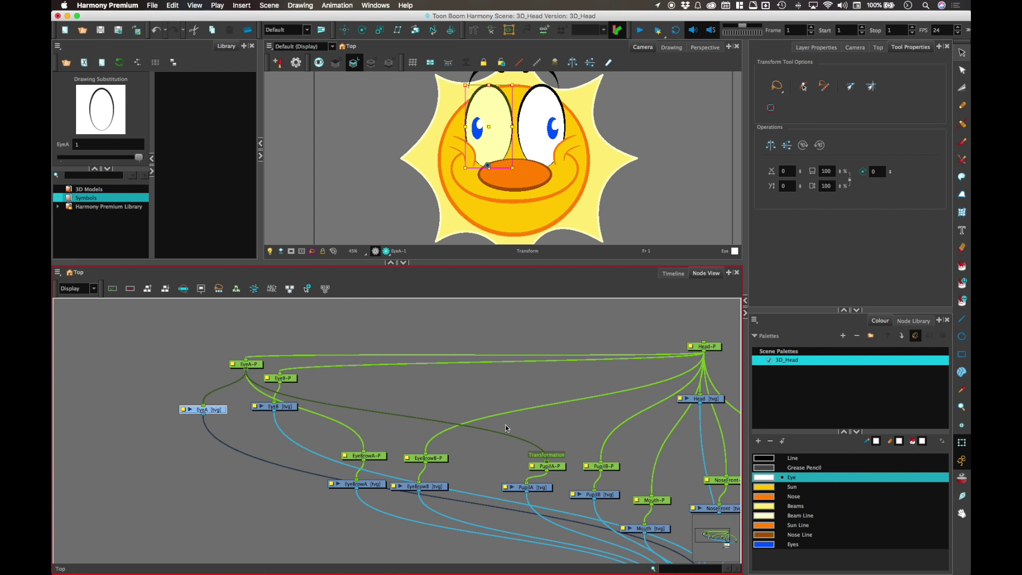
mouse_move(388, 446)
mouse_down()
mouse_move(324, 494)
mouse_move(187, 486)
mouse_up()
drag(224, 412, 153, 406)
mouse_move(563, 458)
mouse_down()
mouse_move(527, 493)
mouse_move(287, 497)
mouse_move(255, 527)
mouse_up()
Parent EyeBrowB-P and PupilB-P to EyeB-P and gather the EyeB, EyeBrowB and PupilB nodes beneath that peg.
drag(319, 372, 426, 454)
click(384, 383)
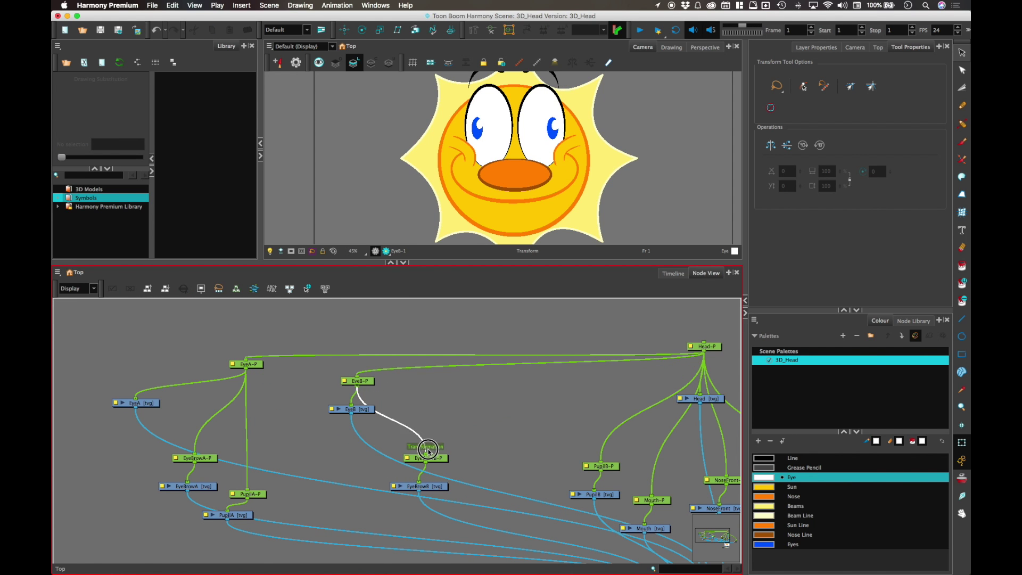
drag(367, 387, 601, 461)
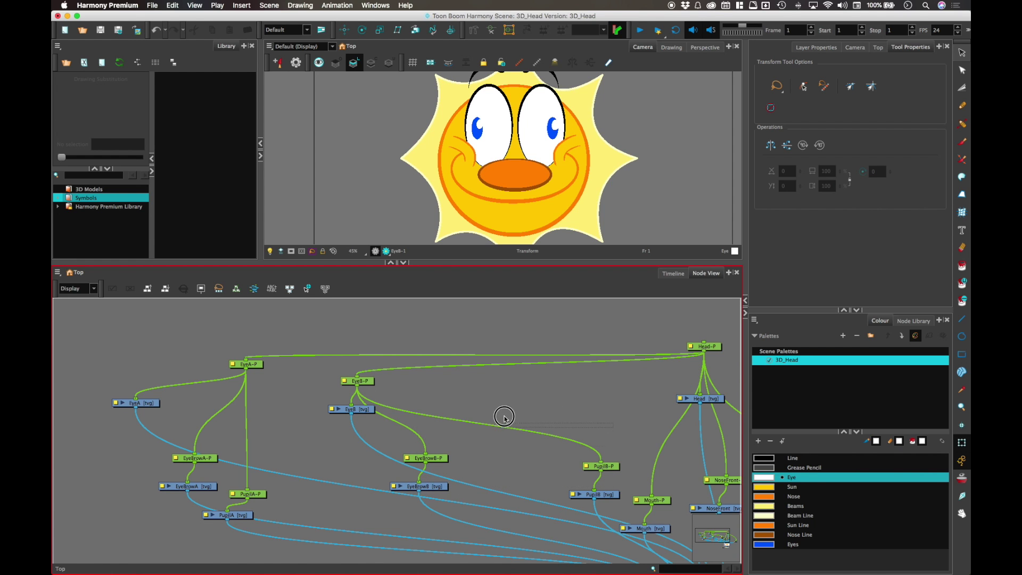
click(424, 486)
drag(405, 486, 324, 475)
mouse_move(604, 445)
mouse_down()
mouse_move(569, 503)
mouse_move(424, 475)
mouse_up()
drag(351, 409, 369, 424)
click(460, 369)
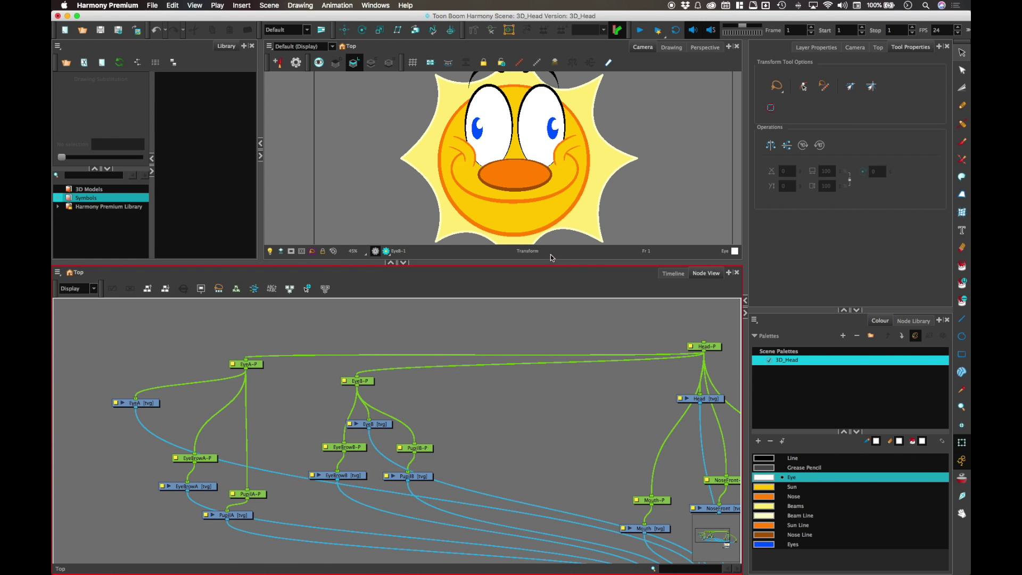
Enlarge the camera view, try moving the PupilB drawing within its eye, and undo the move.
drag(552, 264, 552, 317)
click(523, 161)
mouse_move(524, 160)
mouse_down()
mouse_move(594, 160)
mouse_move(519, 162)
mouse_move(553, 152)
mouse_up()
click(618, 134)
click(549, 154)
click(611, 136)
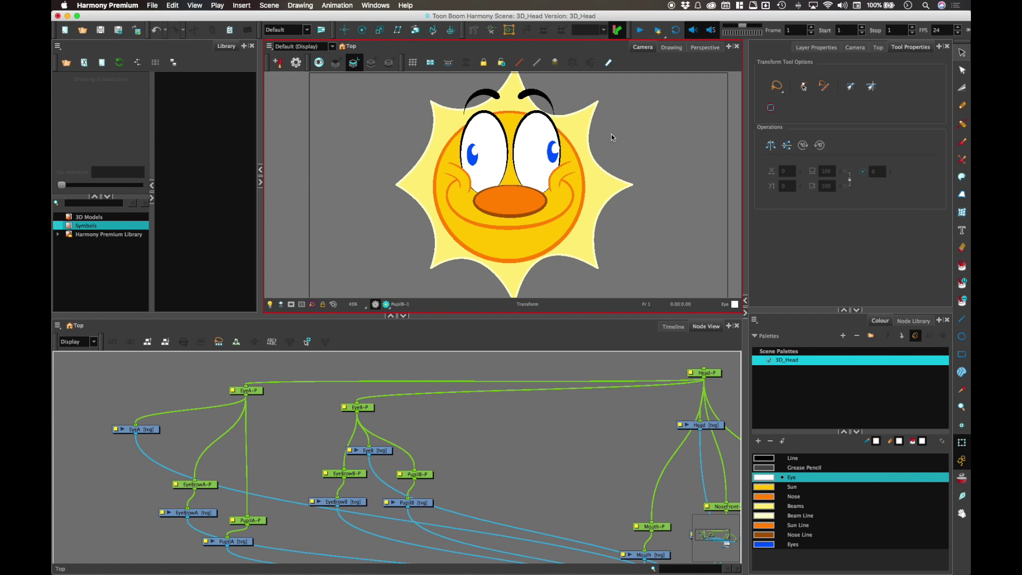
key(super+z)
Try moving the whole EyeB group sideways and then the EyeBrowB drawing in the camera view, undoing each move.
drag(548, 154, 614, 151)
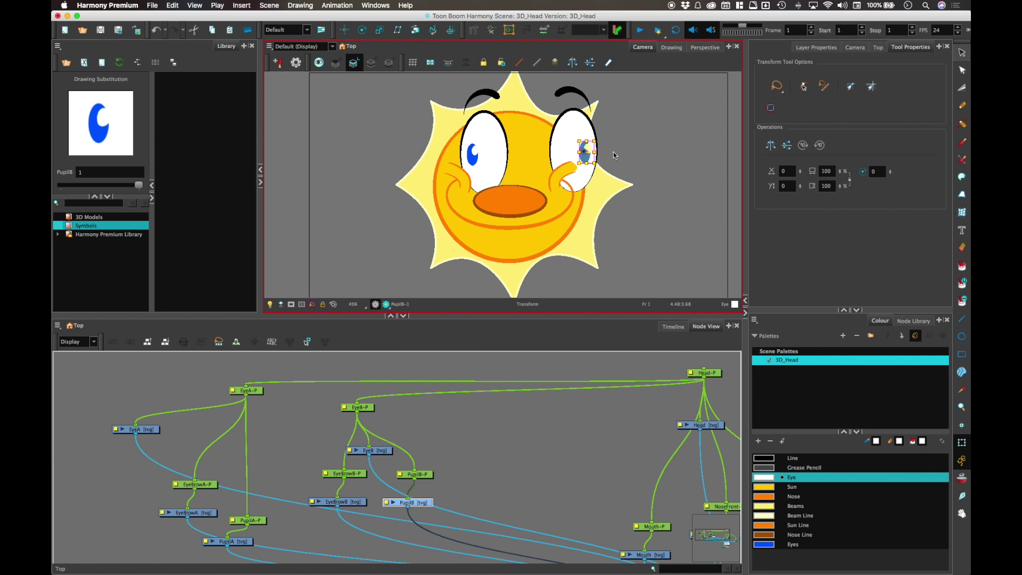
key(super+z)
click(548, 98)
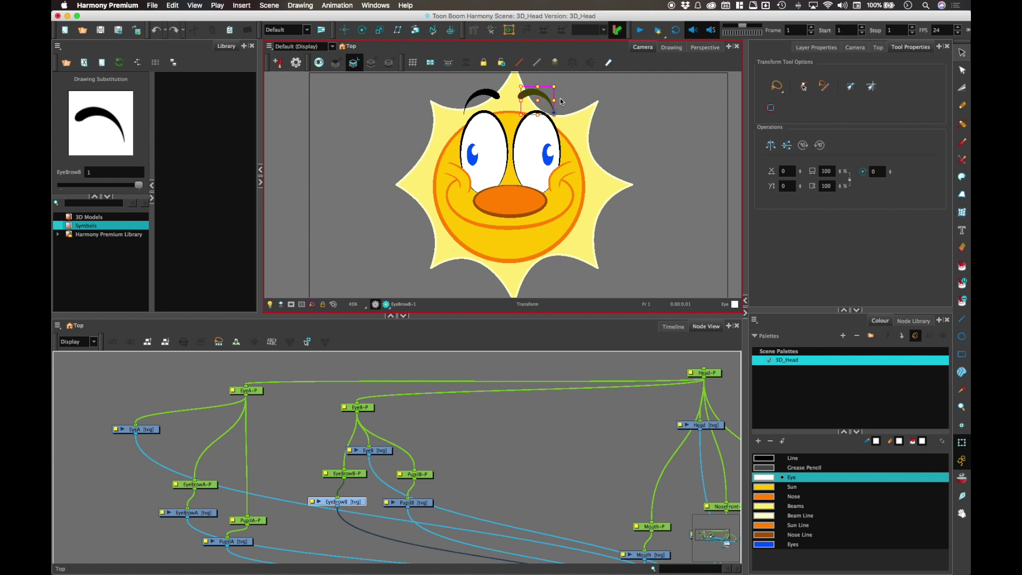
drag(563, 86, 563, 81)
key(super+z)
Tidy the EyeA group by spreading EyeBrowA and PupilA evenly on either side and placing the EyeA drawing beneath its peg.
drag(423, 410, 471, 376)
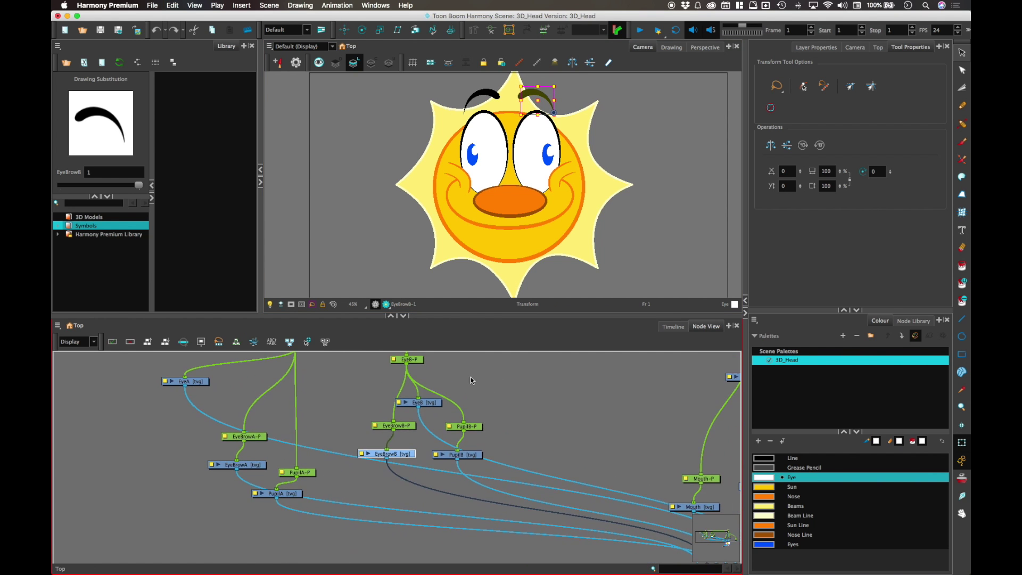
drag(318, 459, 283, 508)
drag(300, 493, 318, 466)
mouse_move(265, 417)
mouse_down()
mouse_move(239, 481)
mouse_move(248, 464)
mouse_move(225, 468)
mouse_up()
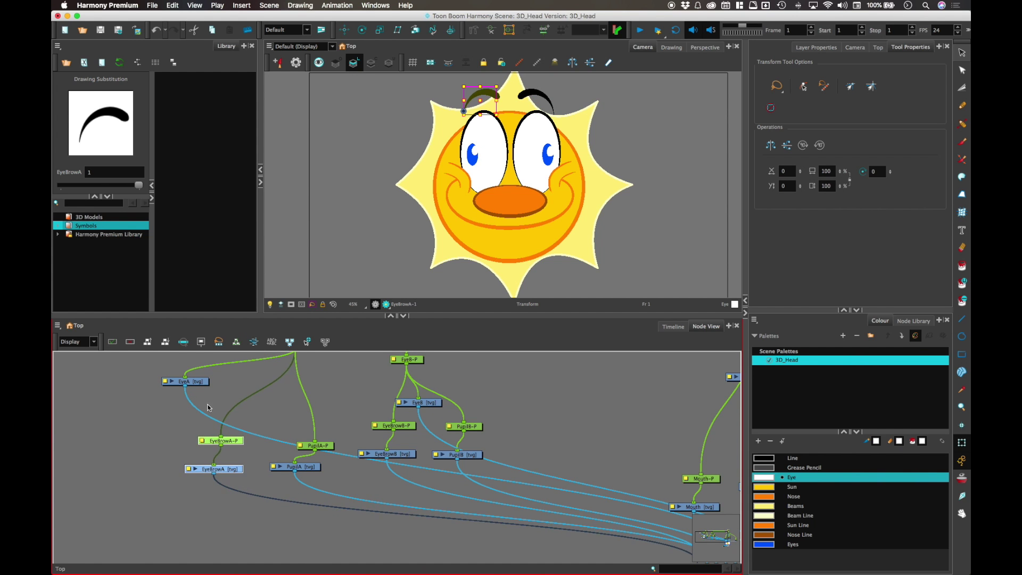
drag(197, 382, 204, 380)
drag(282, 376, 281, 377)
scroll(373, 361, up, 3)
scroll(373, 362, right, 3)
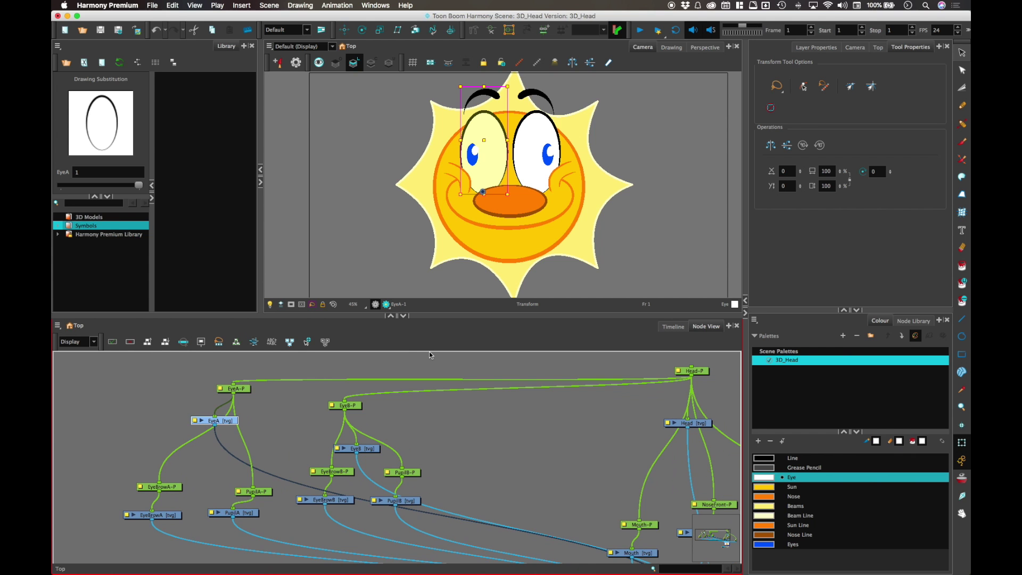
Move the Mouth and NoseFront drawings with their pegs side by side, level with each other, below the Head node.
scroll(578, 446, down, 3)
mouse_move(586, 410)
mouse_down()
mouse_move(459, 422)
mouse_move(379, 379)
mouse_up()
drag(476, 431, 423, 413)
click(419, 456)
click(418, 456)
drag(418, 457, 361, 425)
click(471, 452)
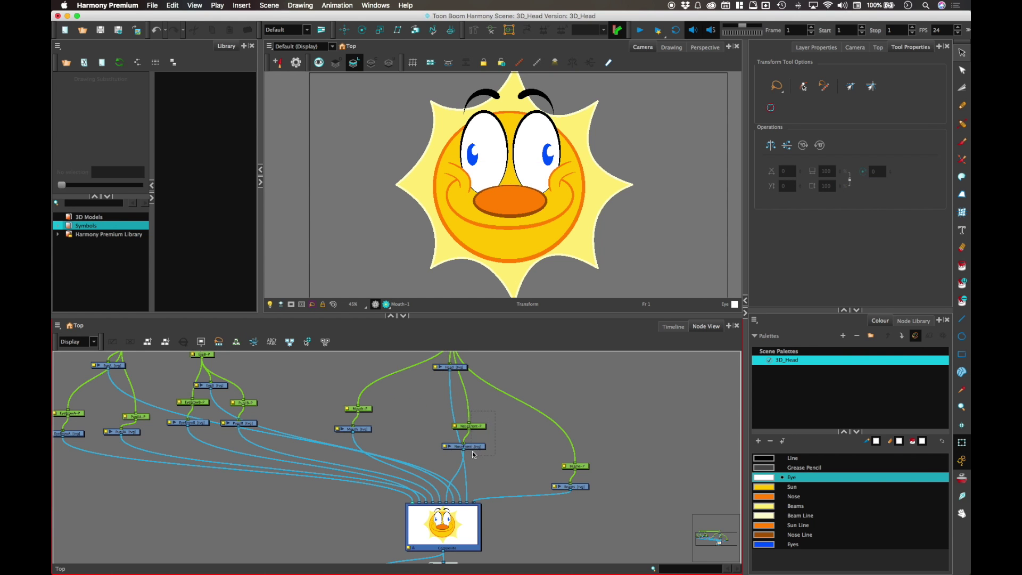
drag(479, 446, 445, 426)
mouse_move(486, 397)
mouse_down()
mouse_move(480, 433)
mouse_move(456, 424)
mouse_up()
click(453, 445)
Raise the Head drawing and its Head-P peg higher above the Mouth and NoseFront nodes.
click(474, 389)
scroll(468, 373, down, 5)
scroll(443, 365, right, 5)
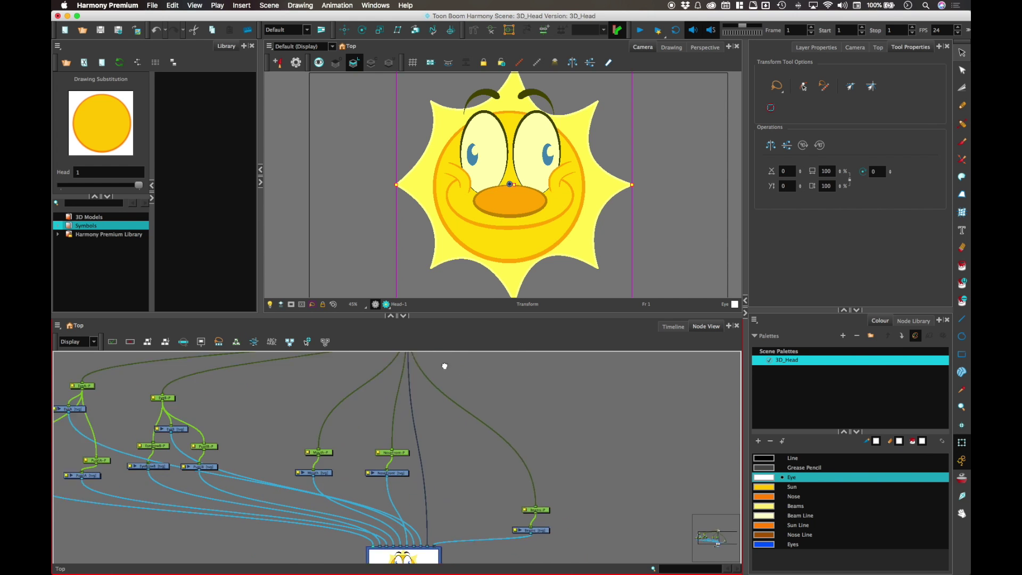
click(506, 442)
mouse_move(478, 481)
mouse_down()
mouse_move(457, 454)
mouse_move(492, 419)
mouse_up()
Select the EyeA group in the camera view to check its parent-child hierarchy.
drag(425, 423, 545, 472)
drag(449, 445, 661, 486)
key(Escape)
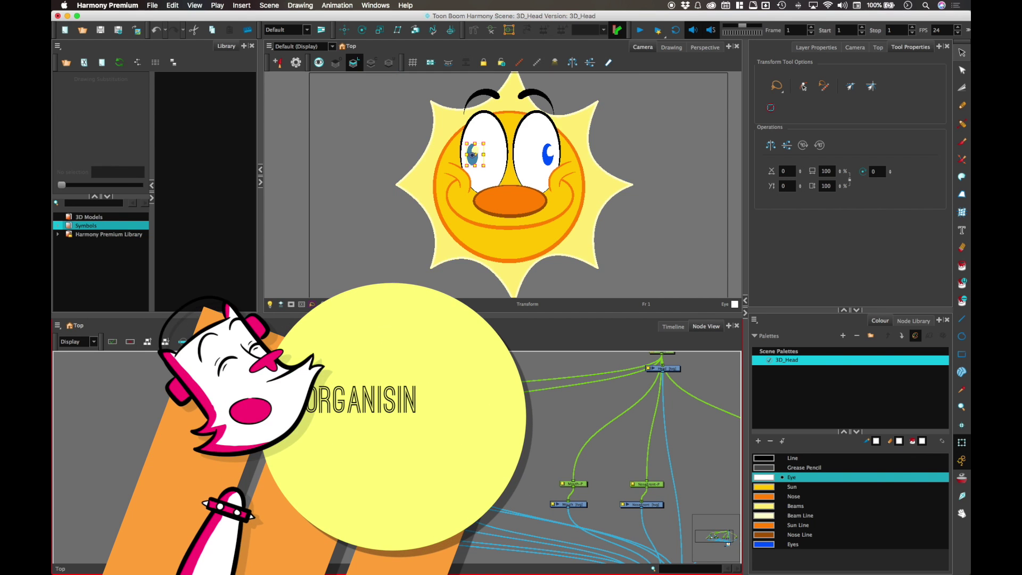
click(484, 149)
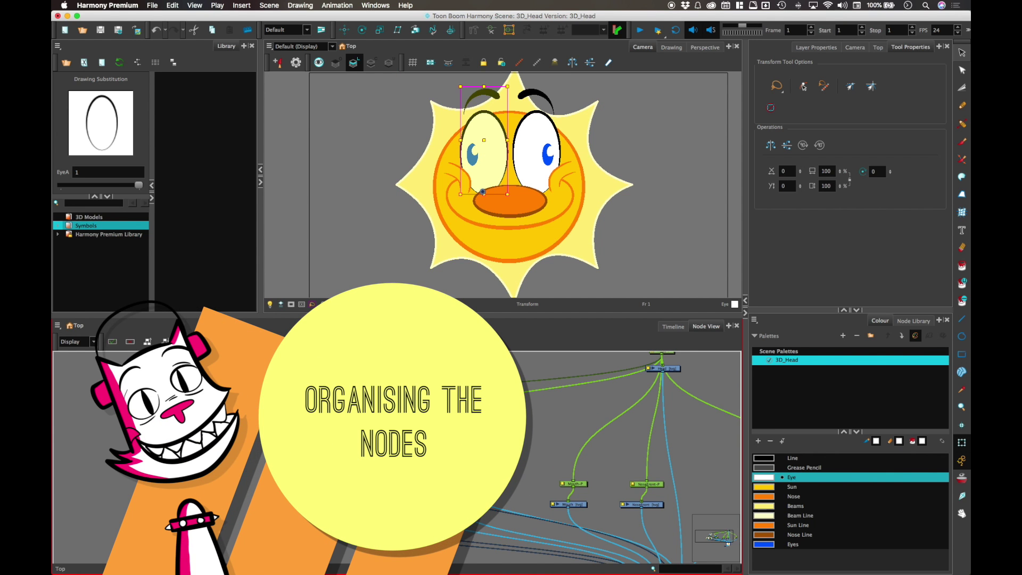
Insert a backdrop around the EyeA nodes and move it with them away from the EyeB nodes.
click(58, 325)
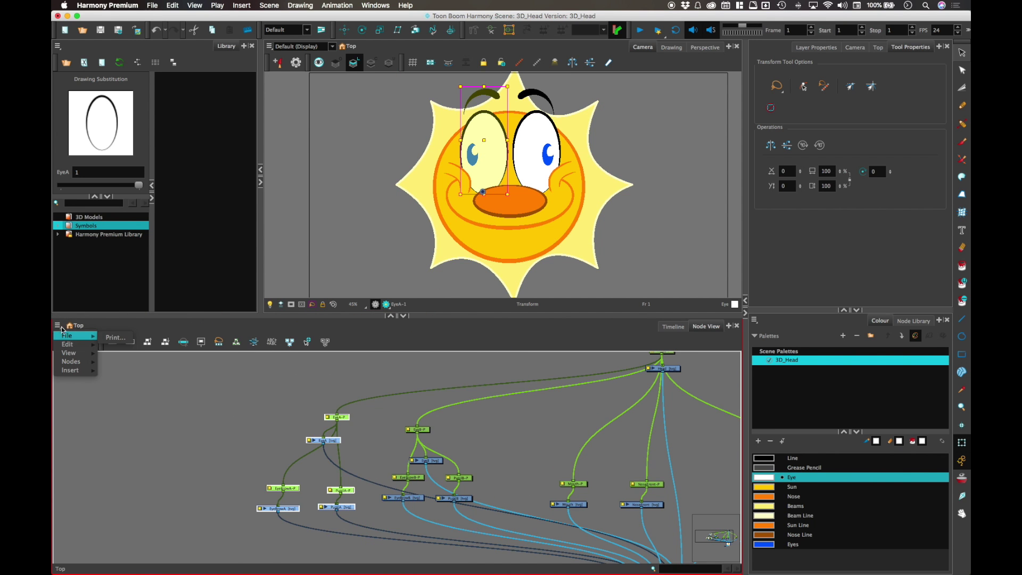
mouse_move(94, 372)
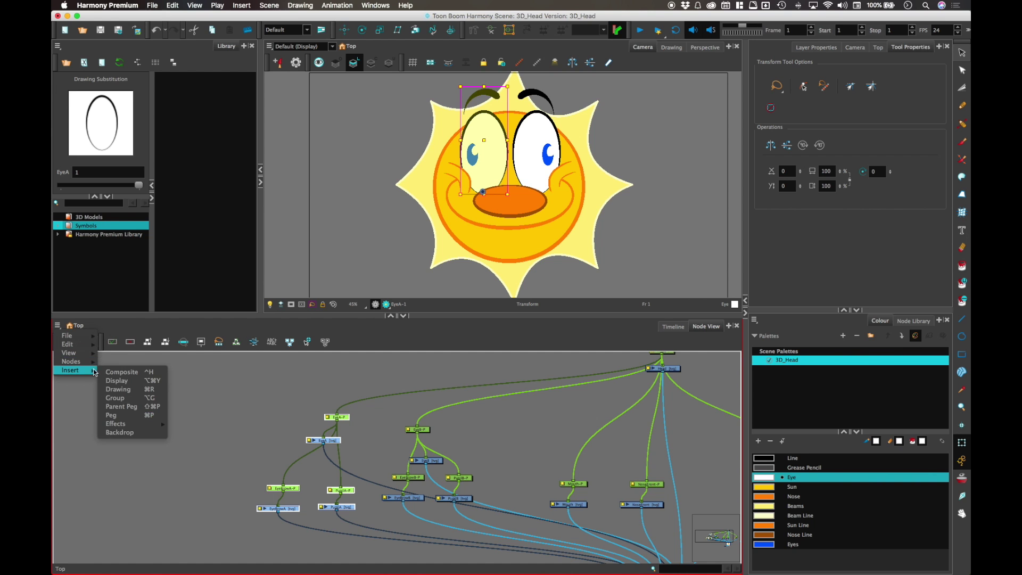
click(145, 433)
mouse_move(351, 392)
mouse_down()
mouse_move(318, 366)
mouse_move(268, 385)
mouse_up()
drag(360, 411, 498, 527)
click(359, 419)
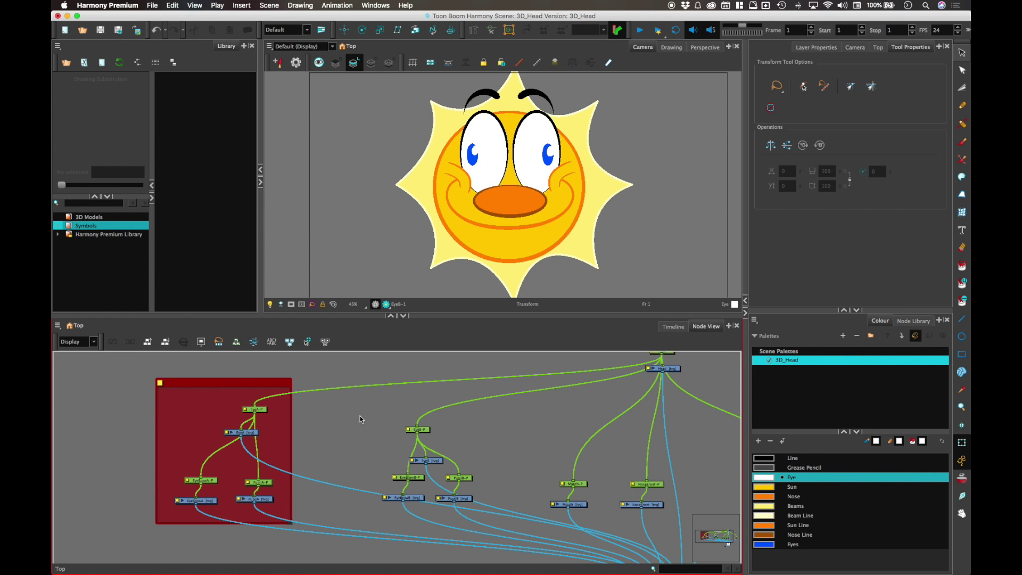
Insert a second backdrop around the EyeB nodes and move it closer to the EyeA backdrop.
drag(379, 425, 478, 501)
click(57, 325)
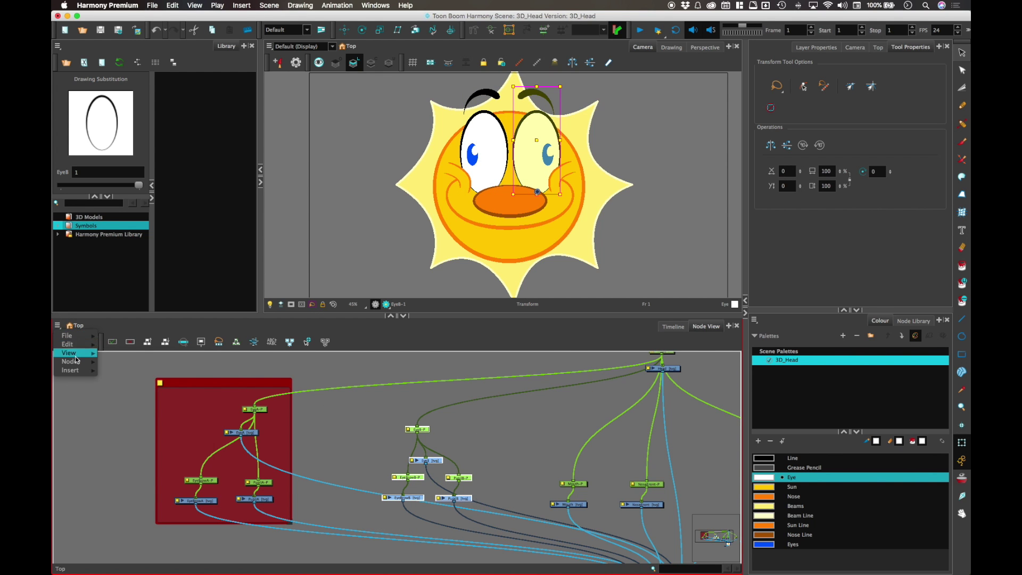
mouse_move(80, 356)
click(132, 432)
drag(429, 405, 382, 375)
Name the backdrop around the EyeA nodes Eye A.
scroll(325, 373, right, 10)
scroll(324, 373, down, 4)
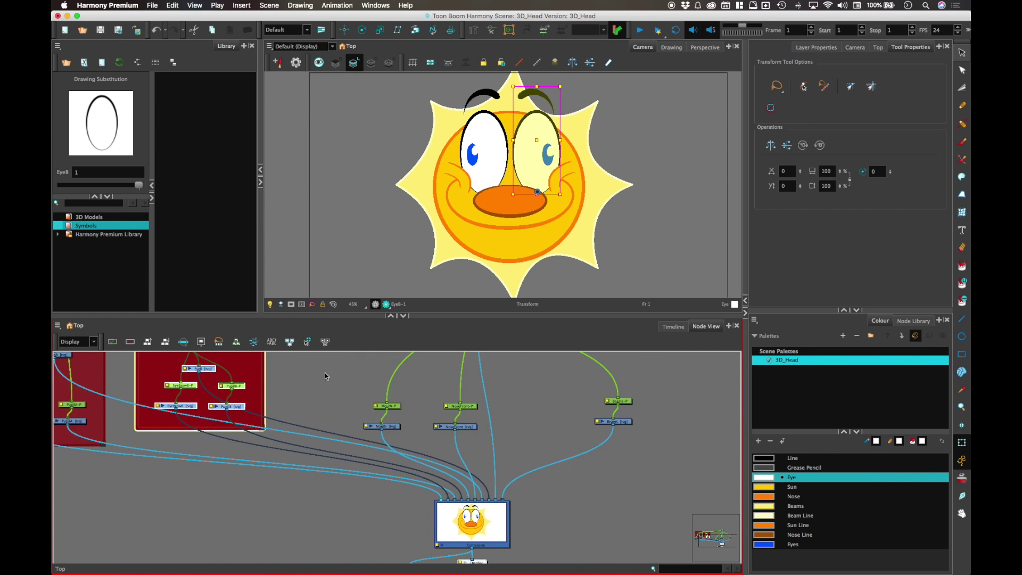
scroll(325, 376, right, 5)
scroll(324, 376, up, 4)
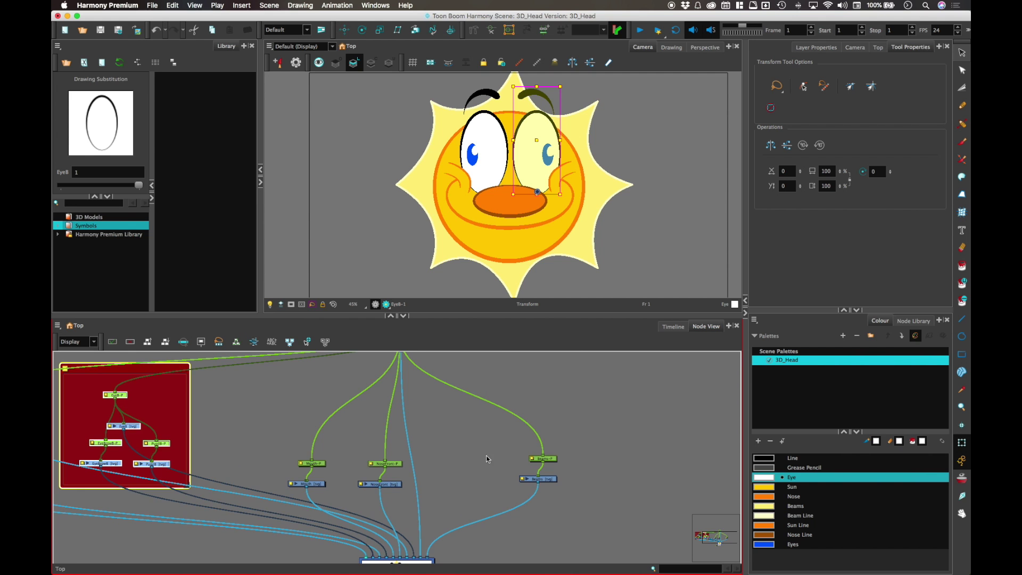
scroll(487, 456, up, 6)
scroll(487, 455, left, 10)
mouse_move(547, 439)
mouse_down()
mouse_move(540, 392)
mouse_move(527, 391)
mouse_up()
scroll(521, 375, left, 9)
scroll(521, 375, down, 2)
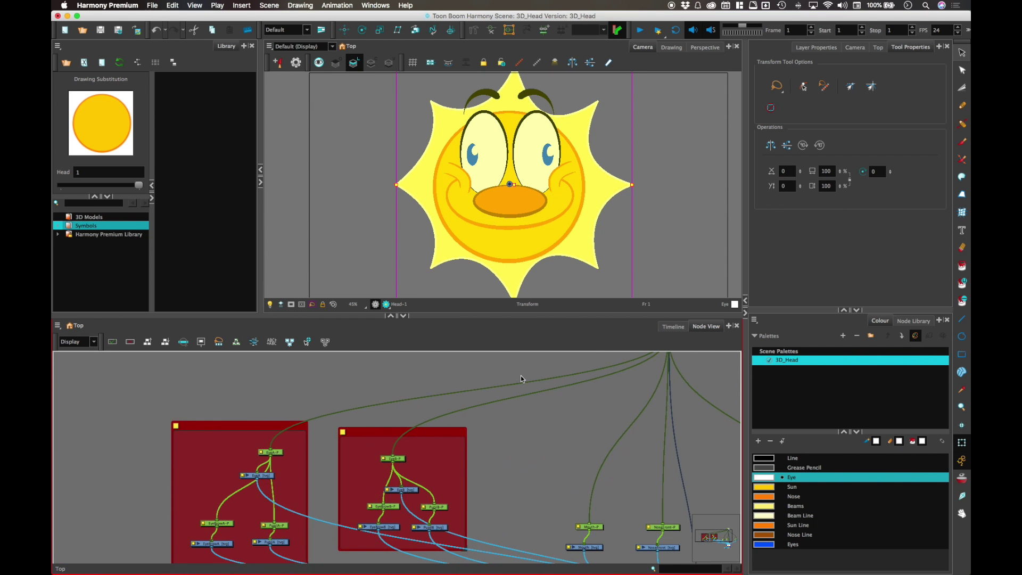
click(175, 425)
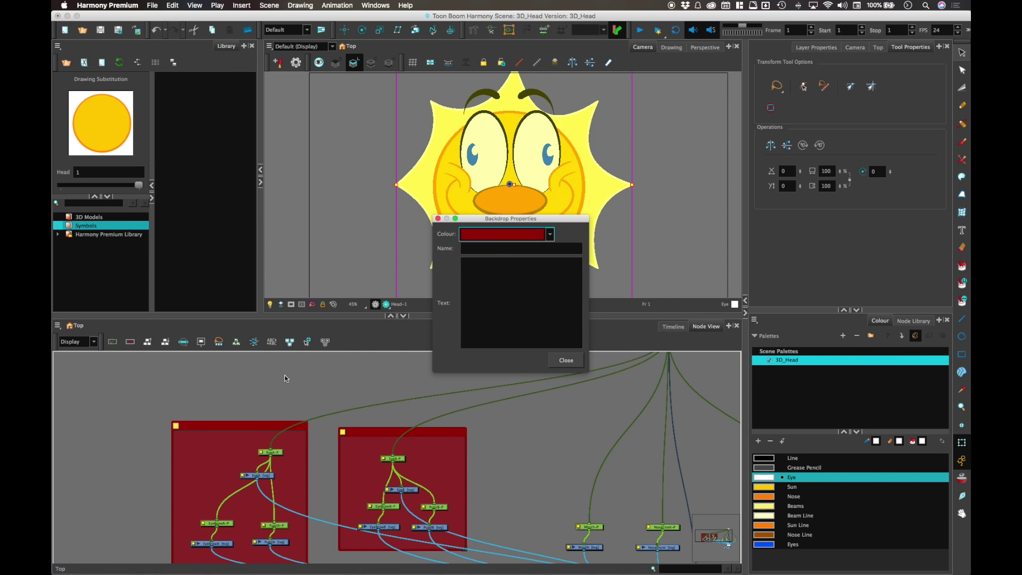
click(503, 250)
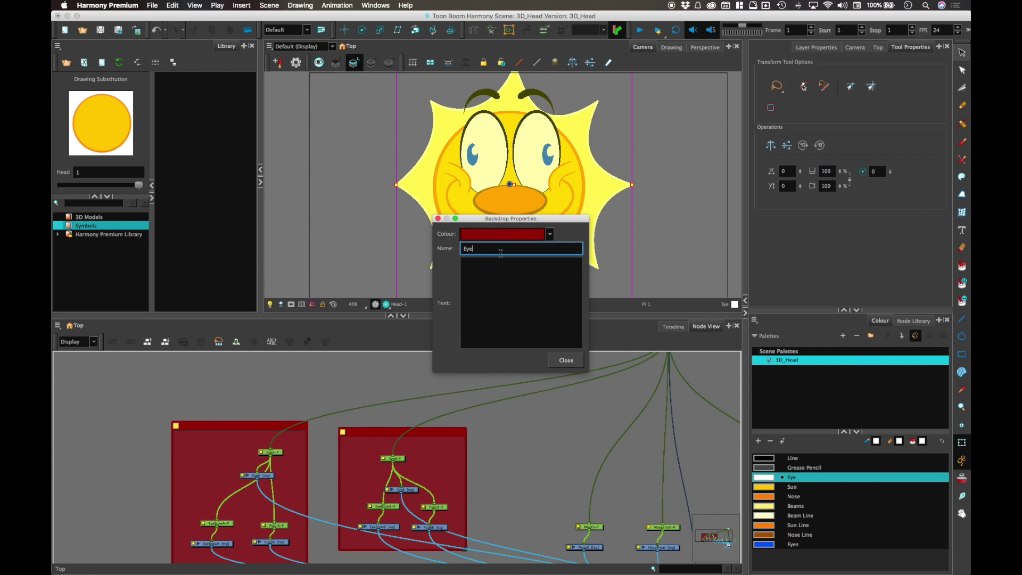
click(564, 359)
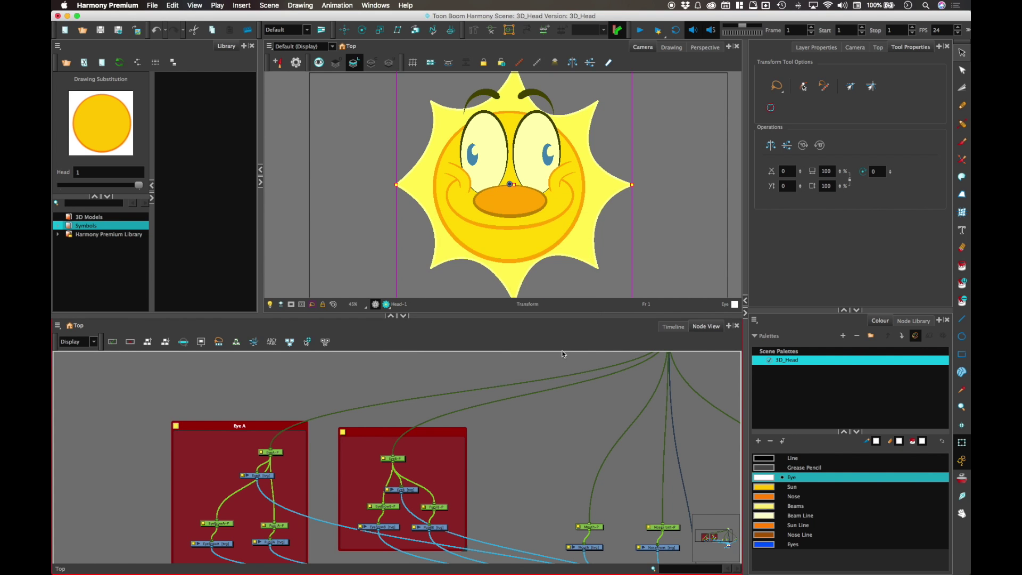
Name the backdrop around the EyeB nodes Eye B and move it nearer to the Eye A backdrop.
click(343, 432)
click(504, 248)
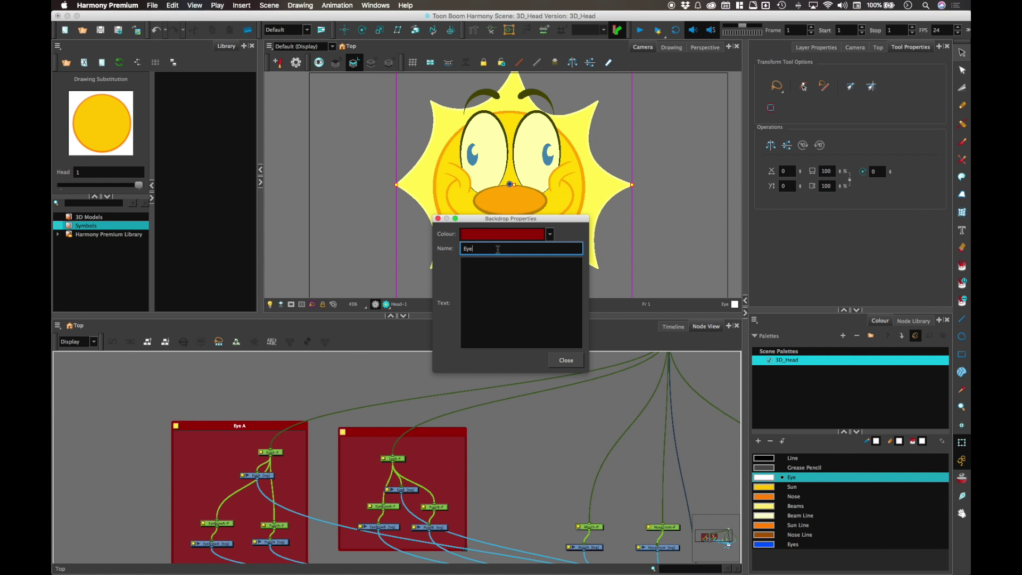
click(564, 360)
drag(354, 437, 340, 421)
Try orange and a brighter red as the Eye B backdrop's colour.
double_click(341, 421)
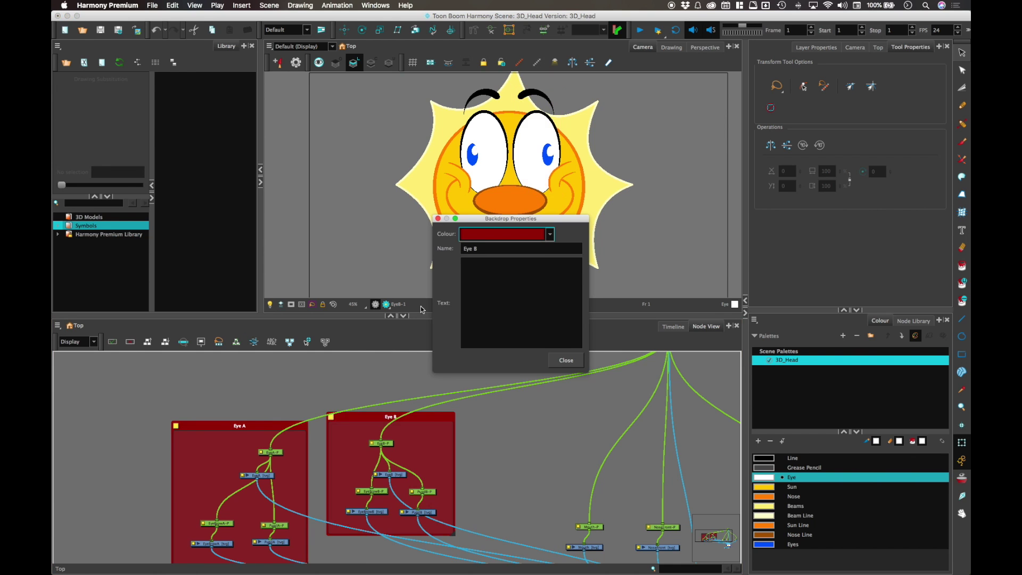
click(535, 234)
click(520, 275)
click(533, 235)
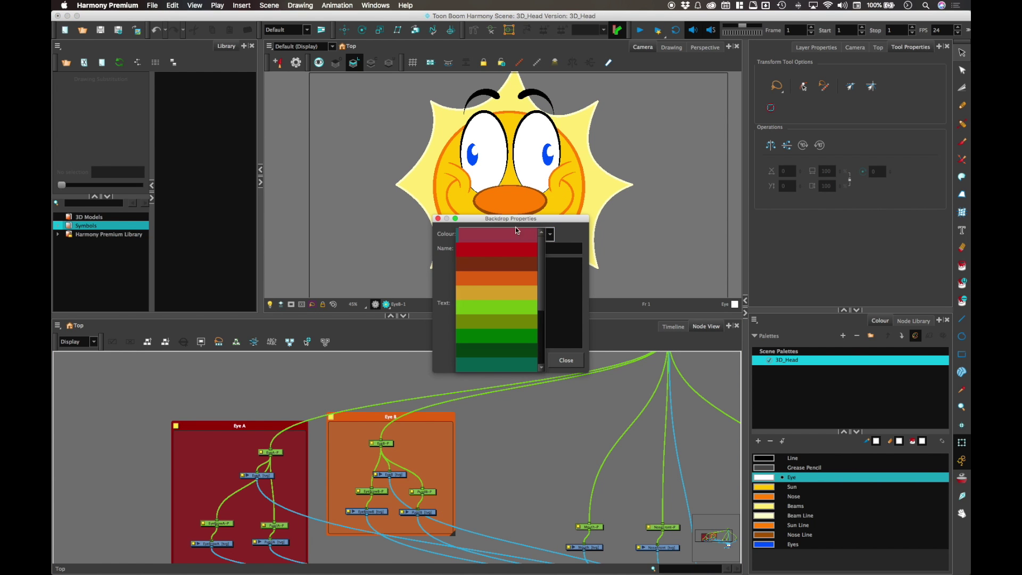
click(514, 248)
click(577, 361)
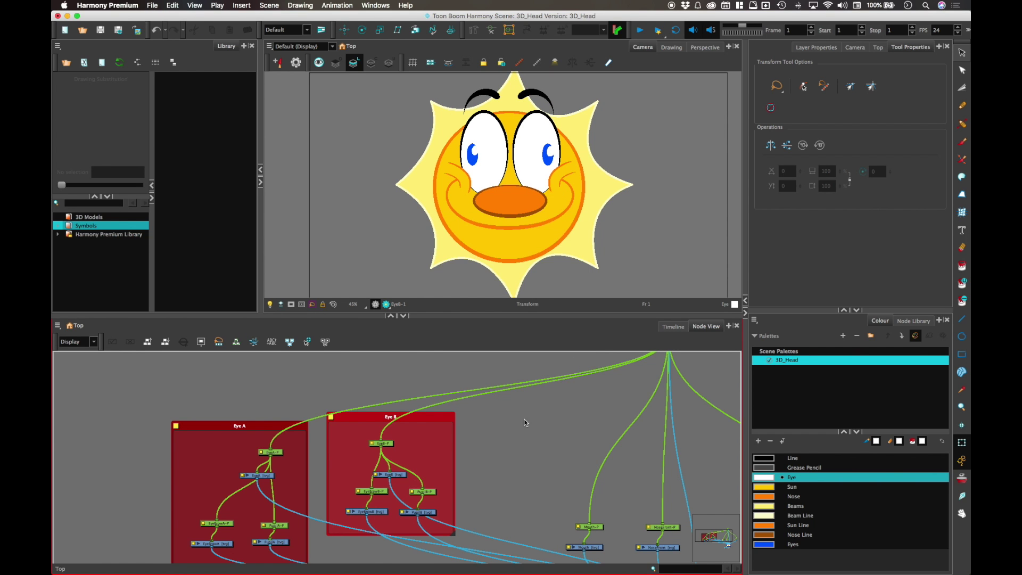
Return the Eye B backdrop to the same dark red as the Eye A backdrop.
double_click(338, 423)
click(518, 231)
click(512, 238)
click(513, 238)
click(512, 236)
click(566, 360)
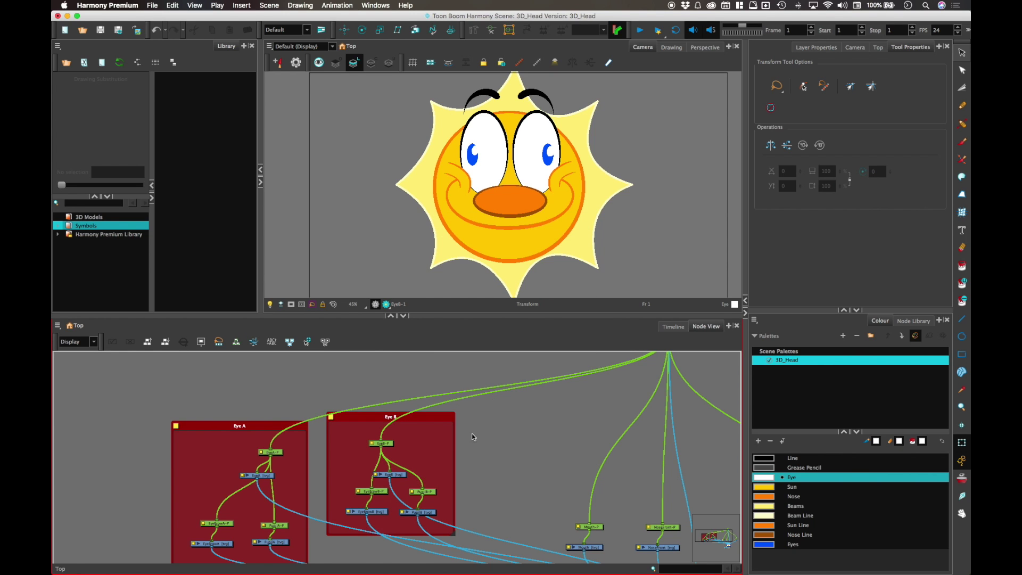
Move the Eye B backdrop and its nodes slightly lower, beside the Eye A backdrop.
click(441, 438)
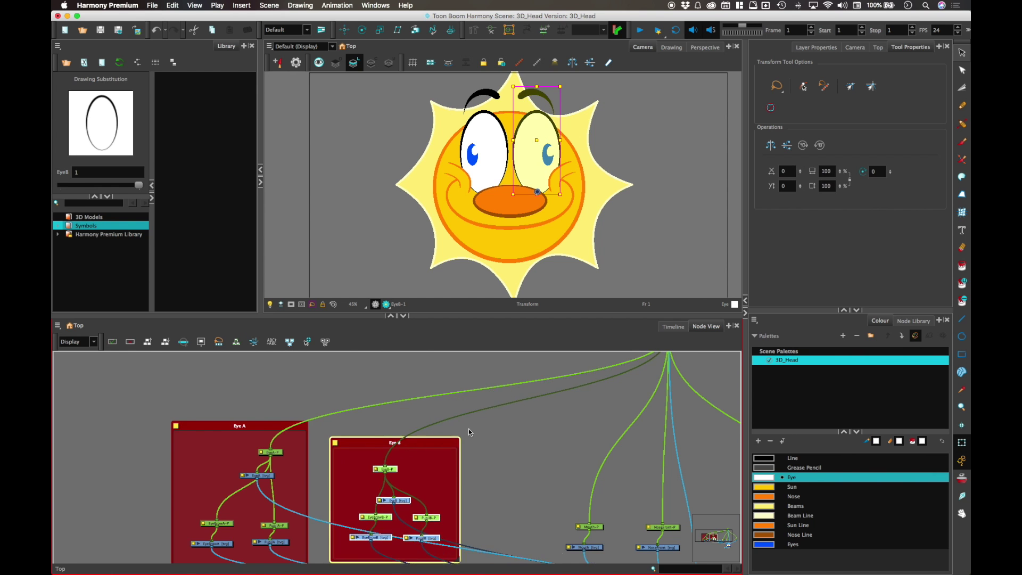
scroll(468, 429, right, 5)
scroll(468, 429, down, 2)
Enlarge the Node View's height and fit the whole sun head in the smaller camera view.
drag(515, 315, 492, 205)
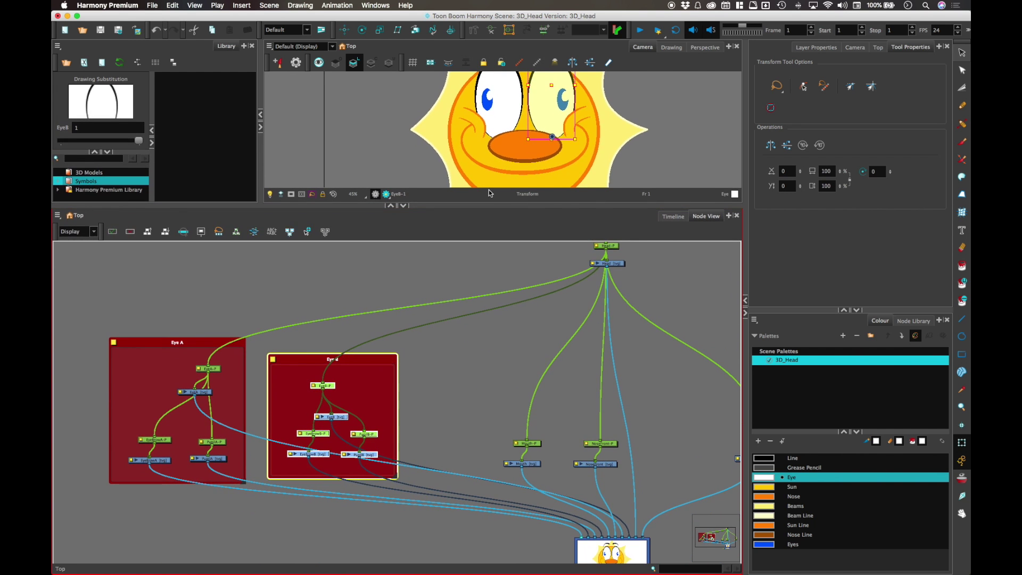
click(333, 197)
scroll(513, 317, right, 5)
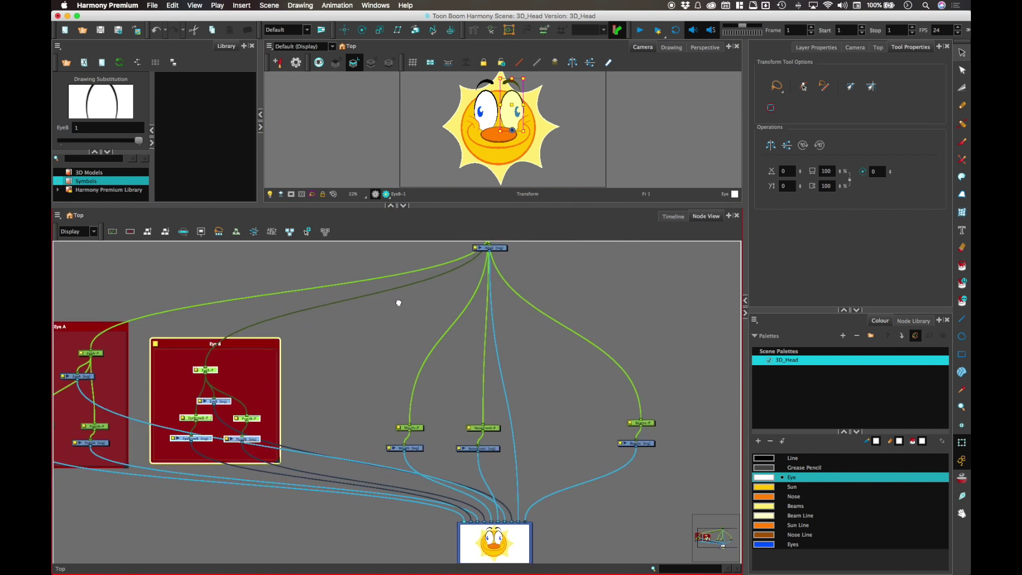
scroll(426, 349, down, 2)
Arrange the Eye A and Eye B backdrops side by side at roughly the same height.
scroll(426, 346, left, 5)
scroll(426, 346, down, 2)
drag(310, 288, 357, 288)
drag(152, 270, 182, 279)
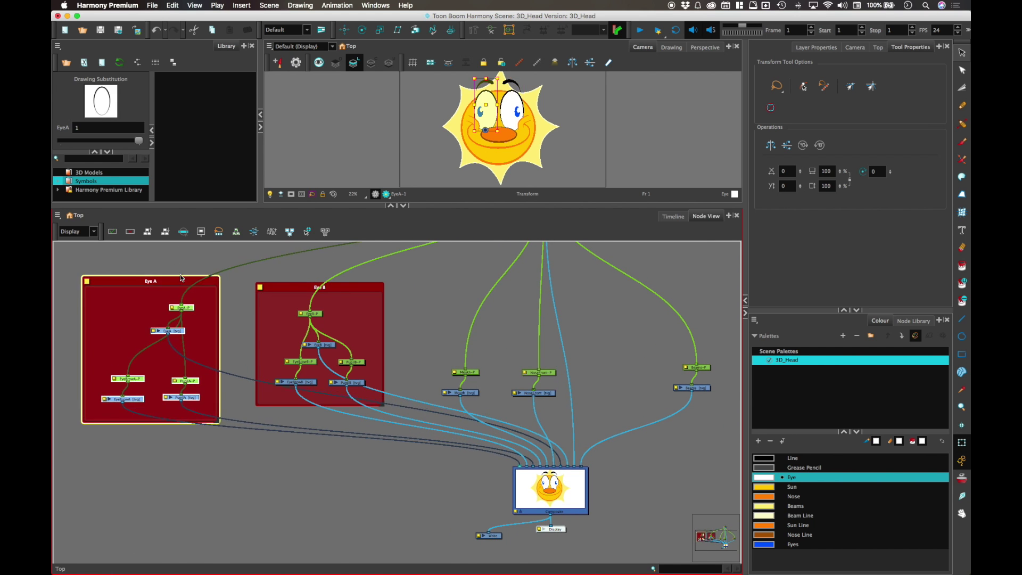
click(251, 391)
Select the Head drawing in the camera view and examine how Head connects to the other parts in the node network.
scroll(495, 349, up, 2)
scroll(402, 358, right, 5)
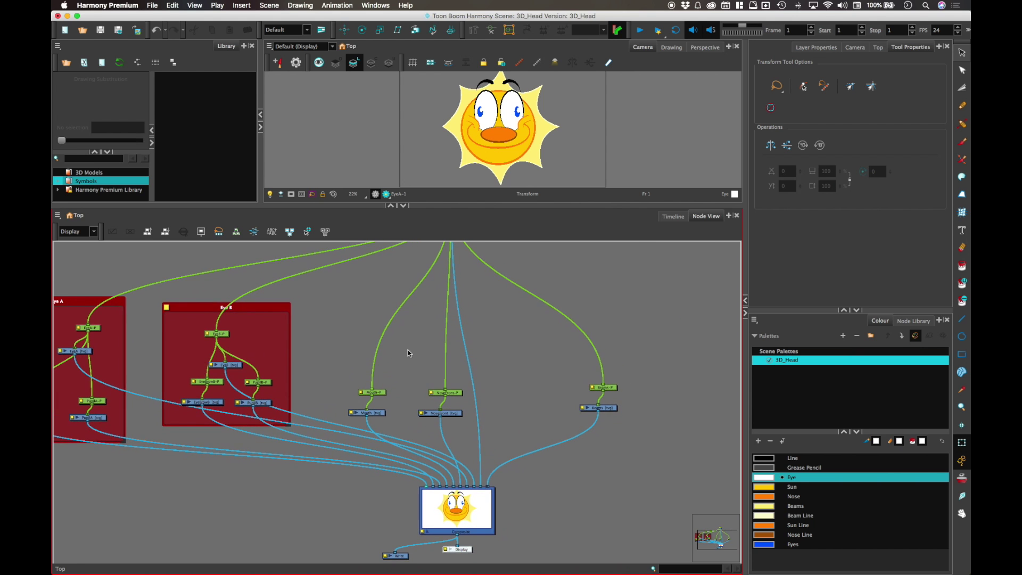
drag(425, 331, 387, 372)
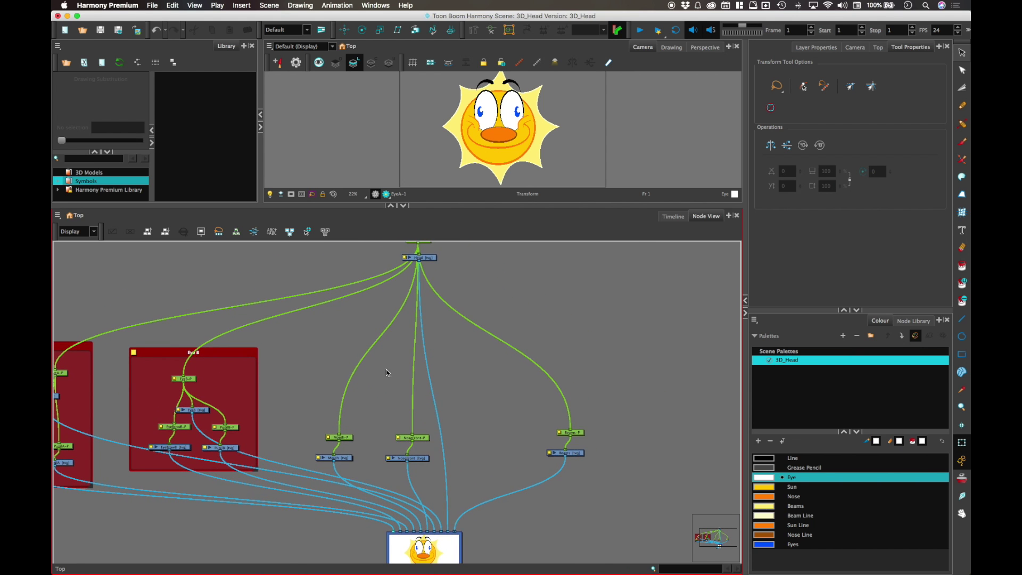
click(520, 151)
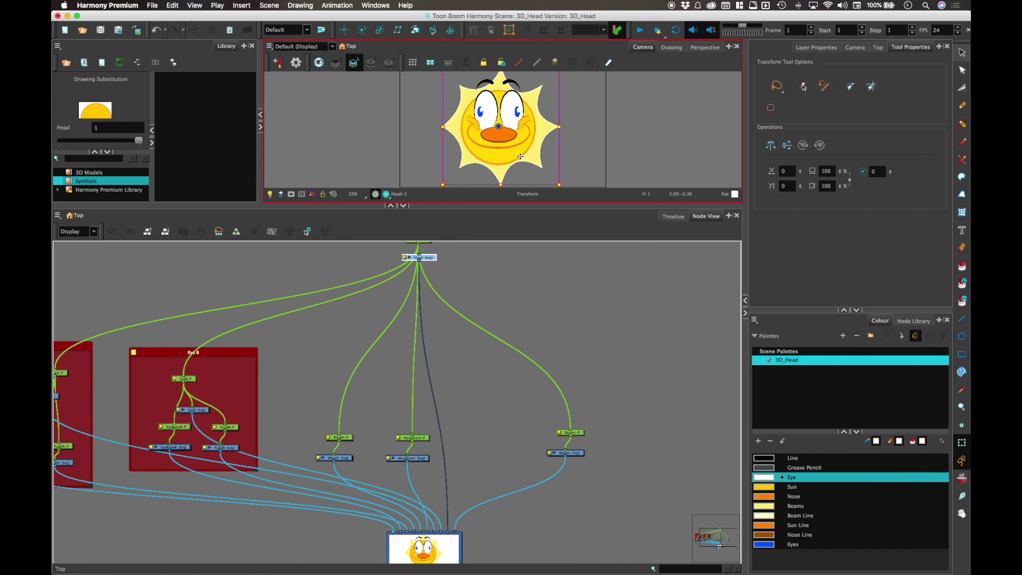
click(524, 159)
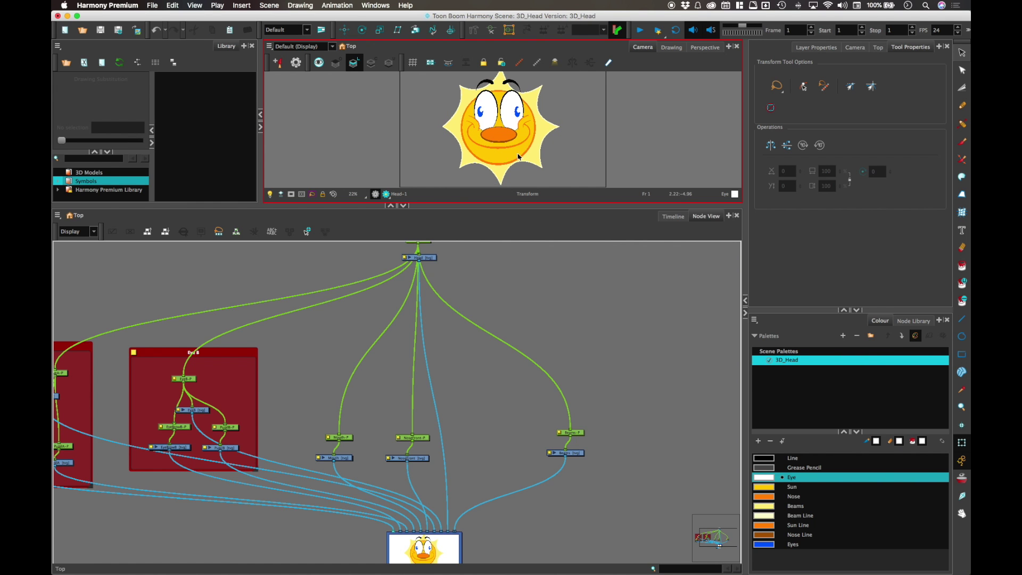
drag(460, 289, 455, 296)
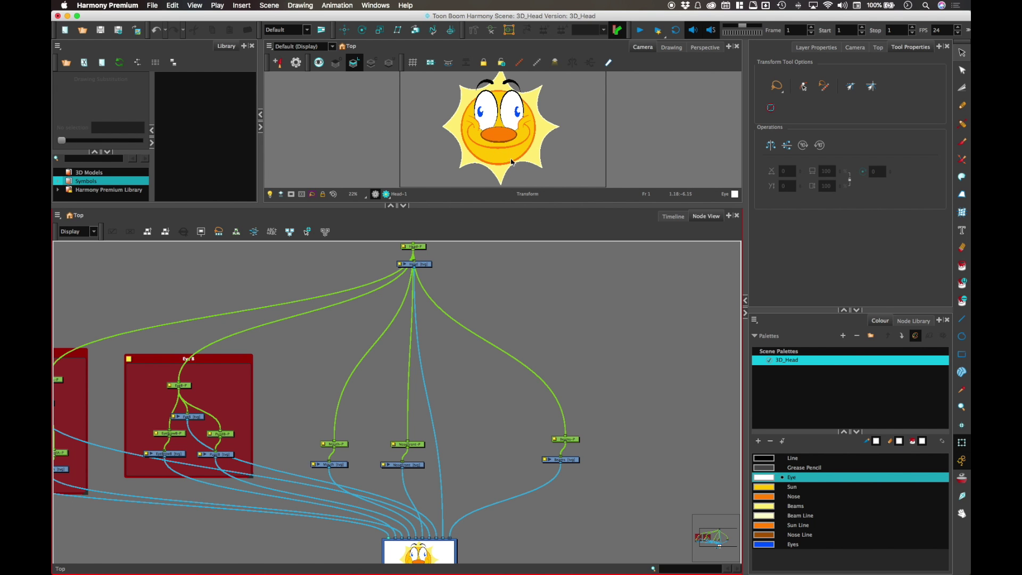
mouse_move(473, 254)
mouse_down()
mouse_move(466, 290)
mouse_move(475, 259)
mouse_up()
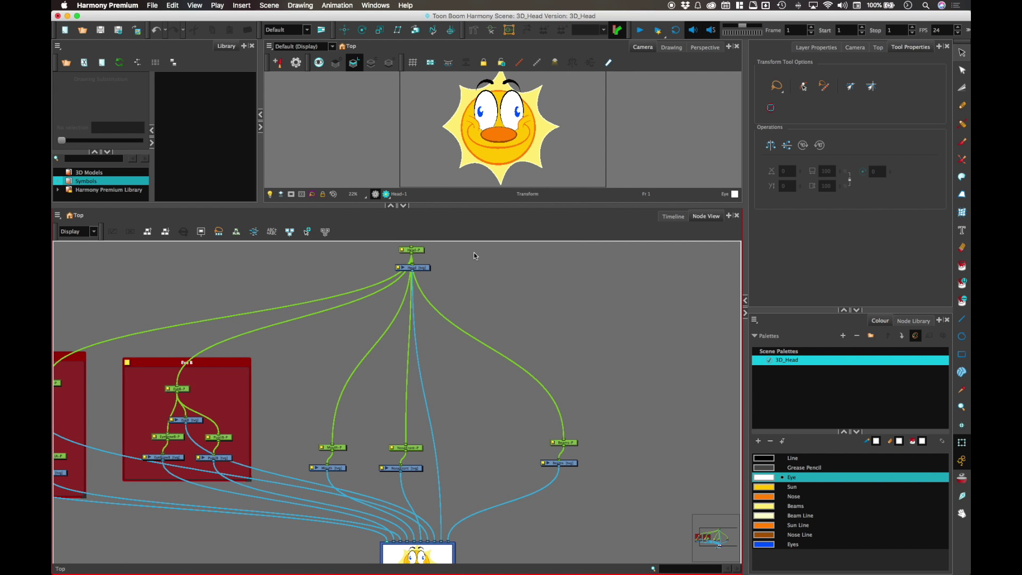
scroll(473, 256, down, 5)
scroll(405, 362, up, 5)
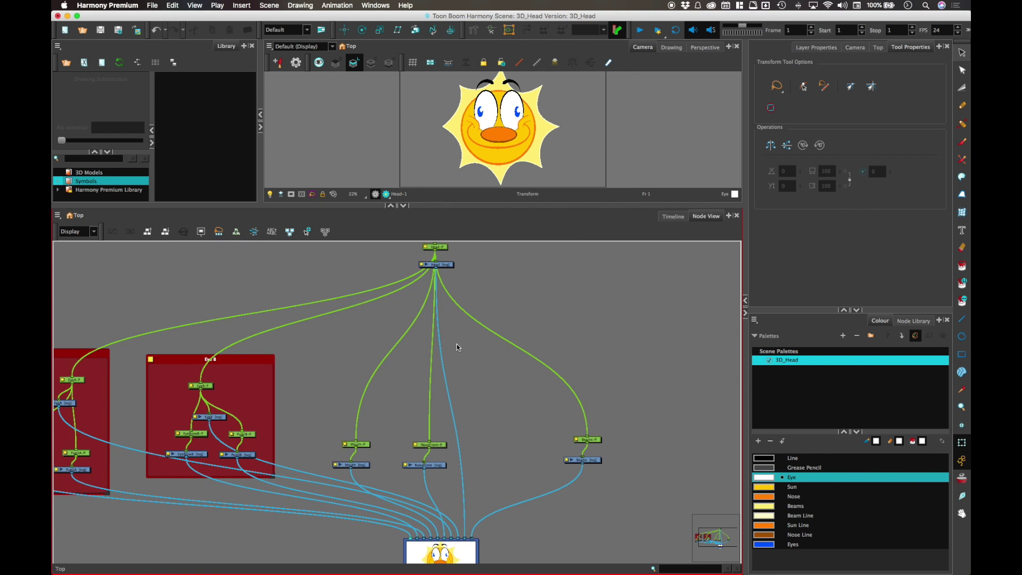
scroll(457, 347, up, 2)
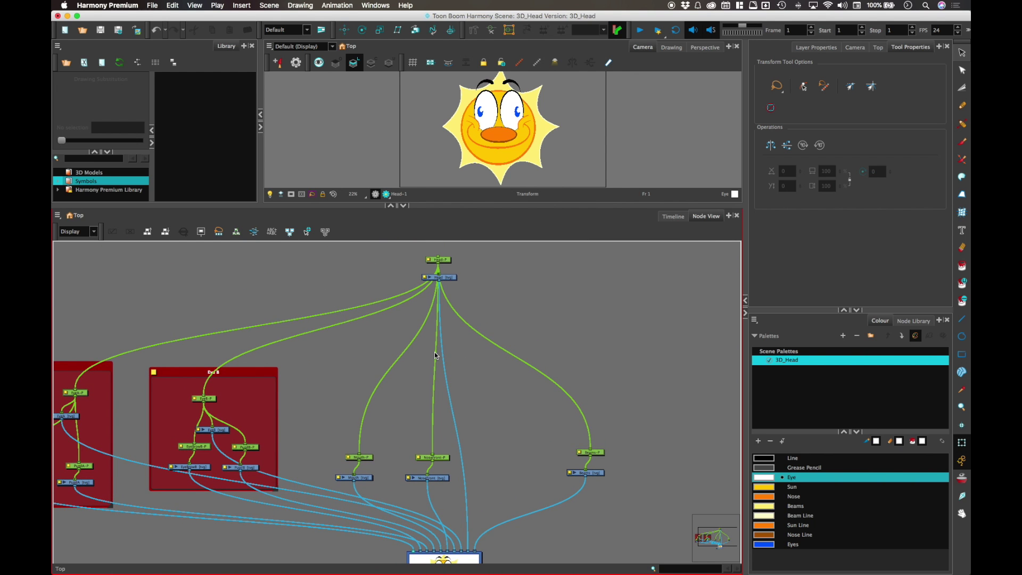
Line up the Mouth drawing under its peg and compare its composite connection with those of PupilB and NoseFront.
drag(362, 478, 369, 477)
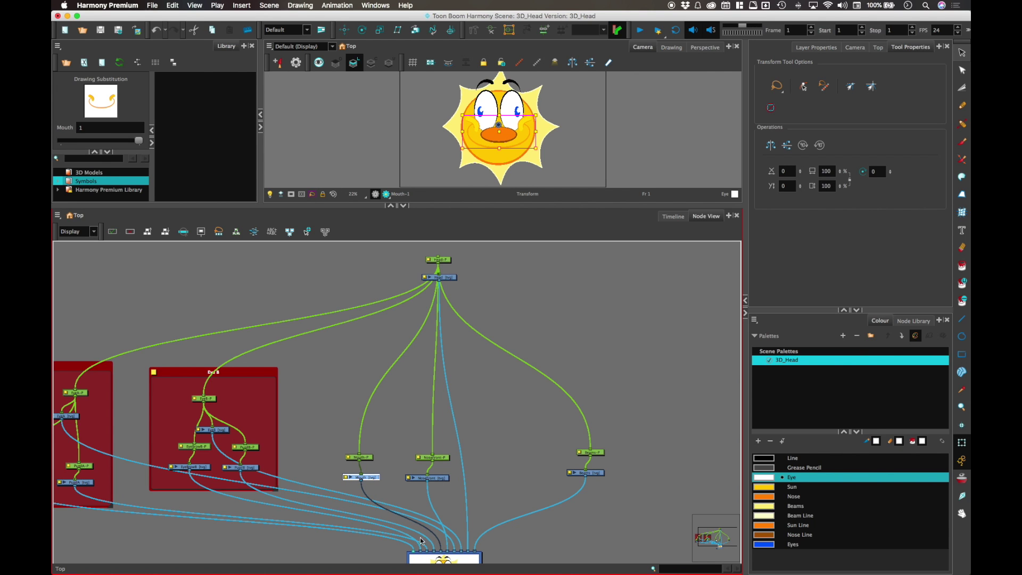
click(253, 469)
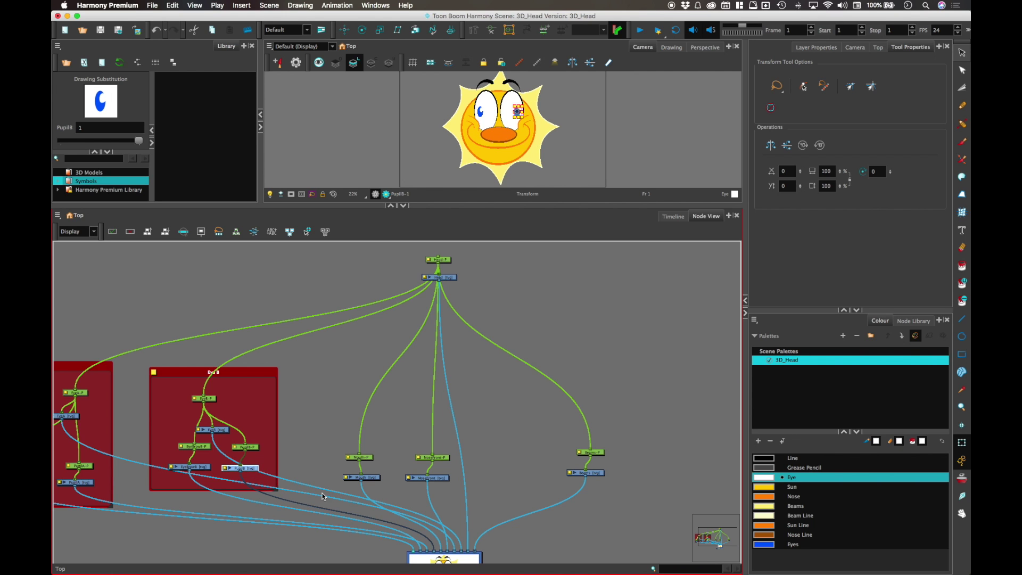
click(366, 476)
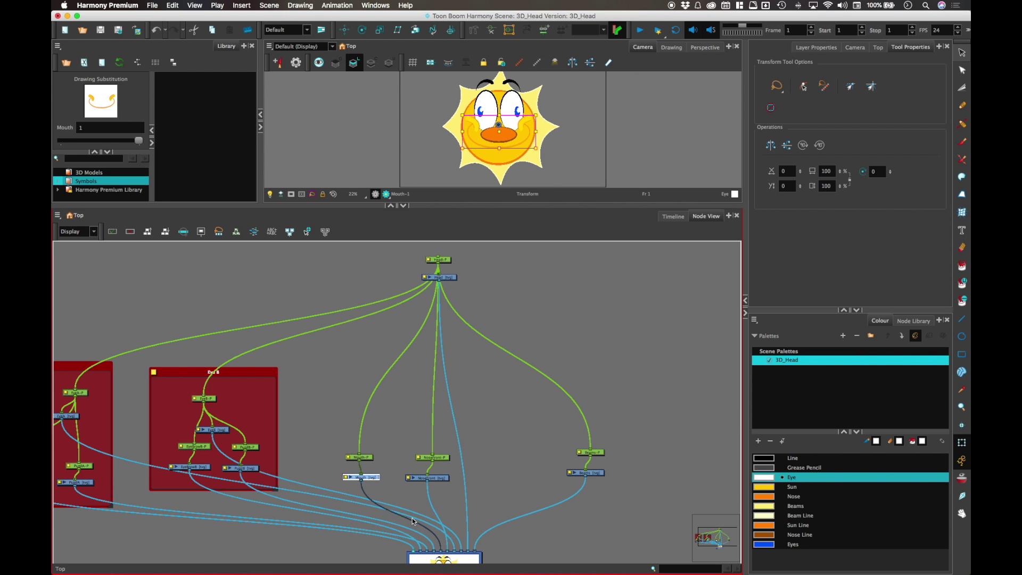
click(441, 479)
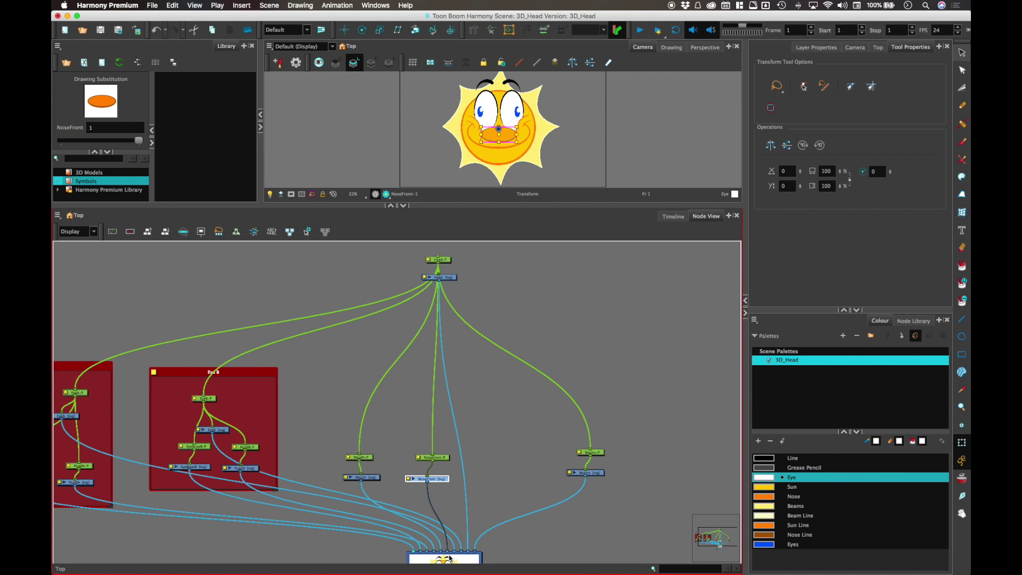
click(371, 478)
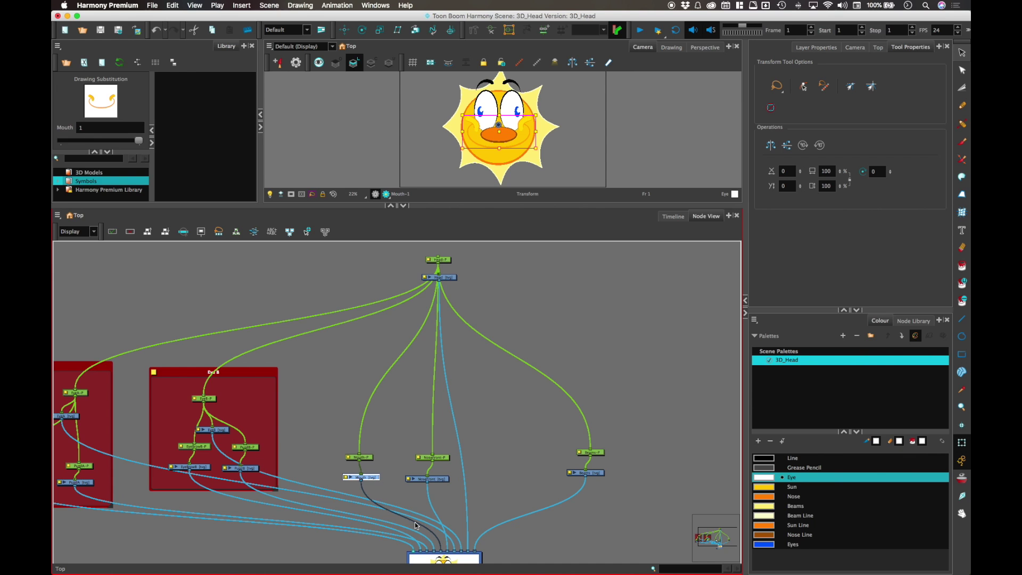
click(253, 469)
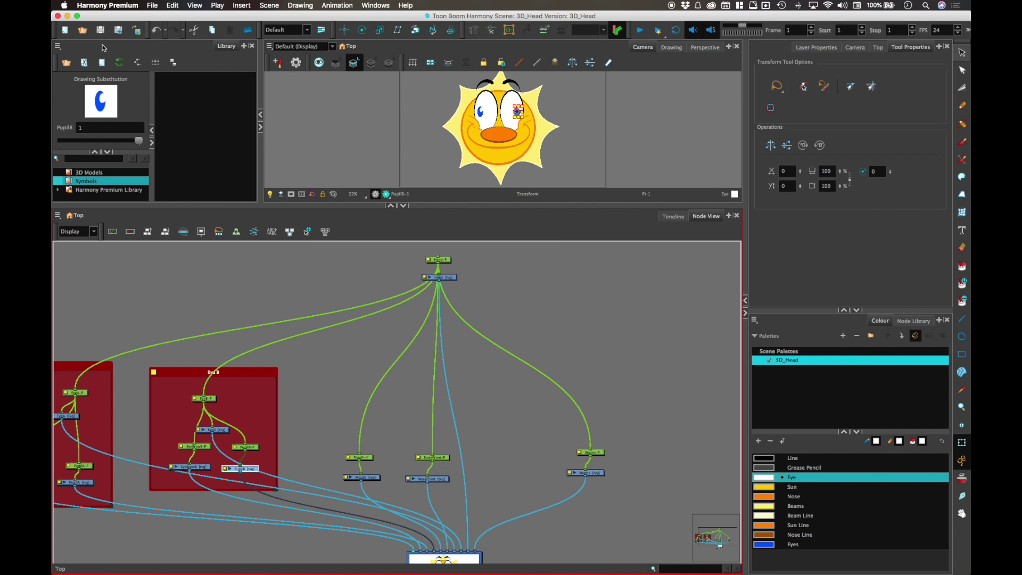
Raise the Beams drawing and its peg slightly, and spread the Display and Write nodes apart below the Composite.
drag(610, 416, 595, 454)
drag(476, 475, 477, 458)
scroll(452, 468, down, 4)
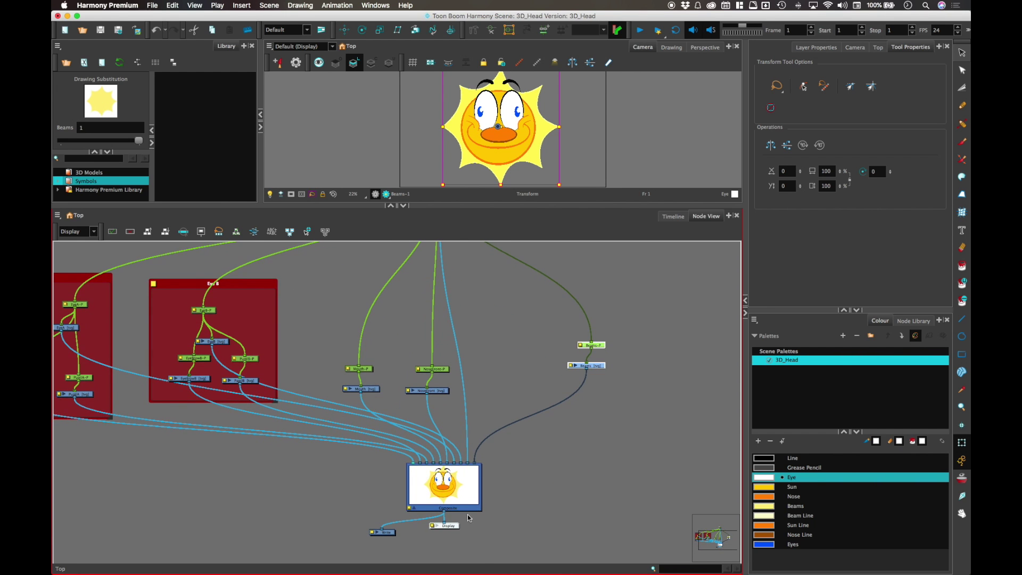
drag(456, 528, 493, 540)
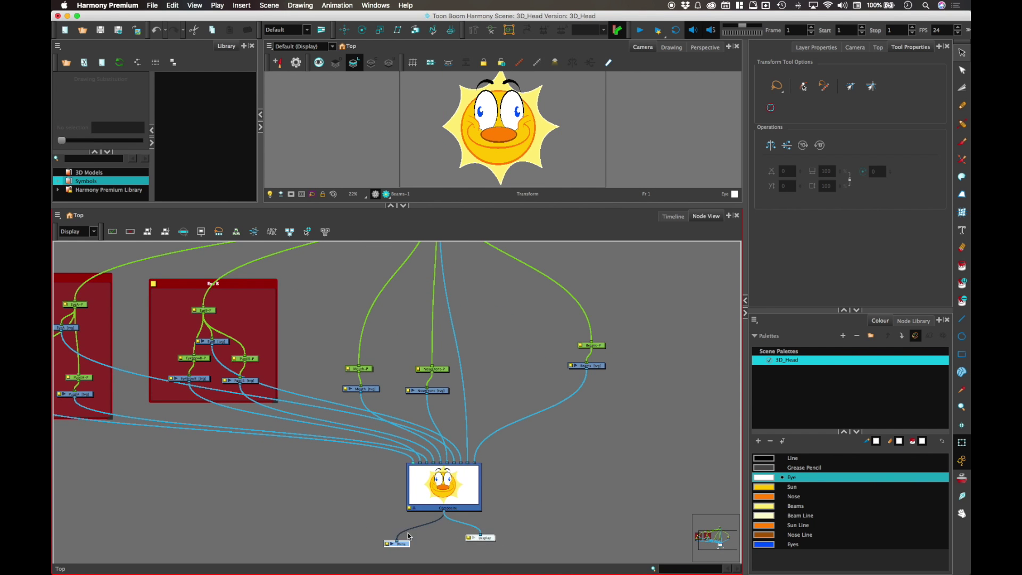
Return to the timeline and examine how the individual eyes and nose can be selected in the camera view.
scroll(459, 495, up, 2)
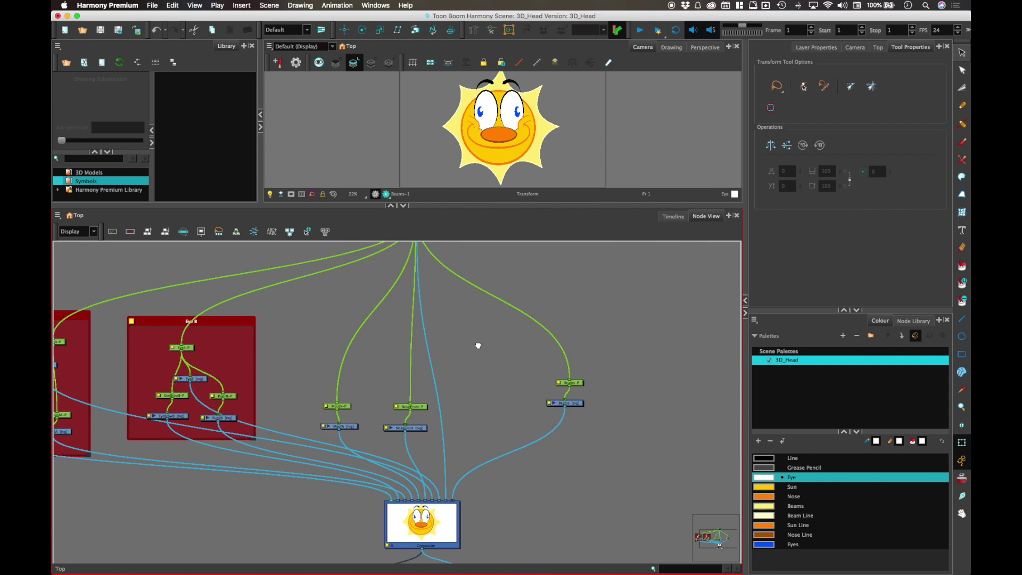
scroll(479, 345, up, 3)
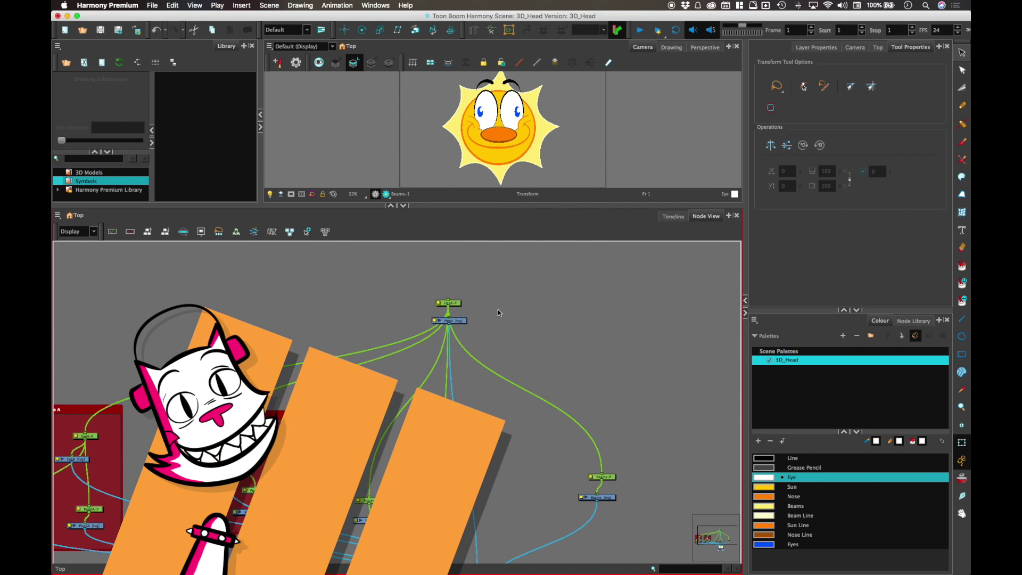
click(671, 216)
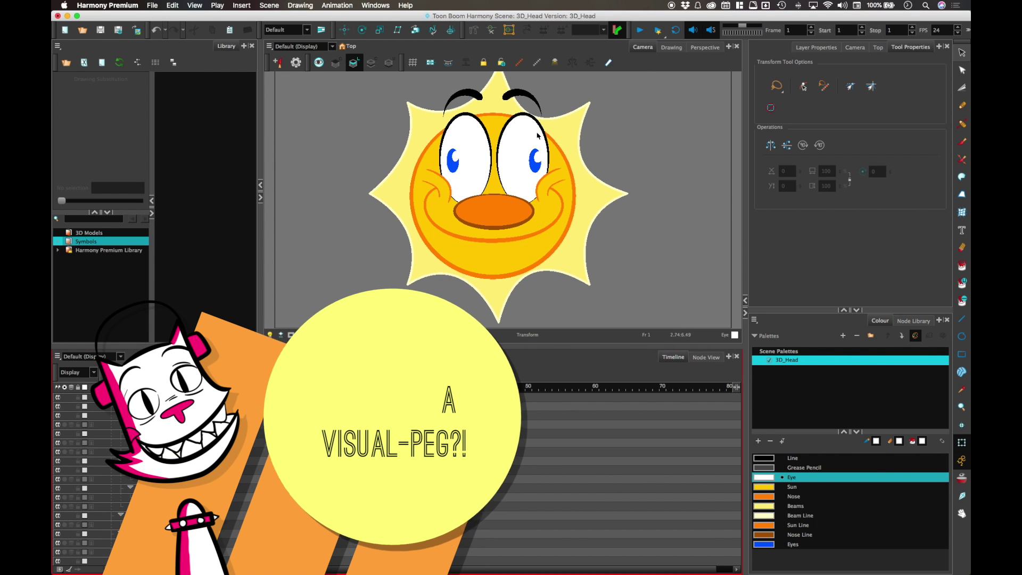
click(544, 191)
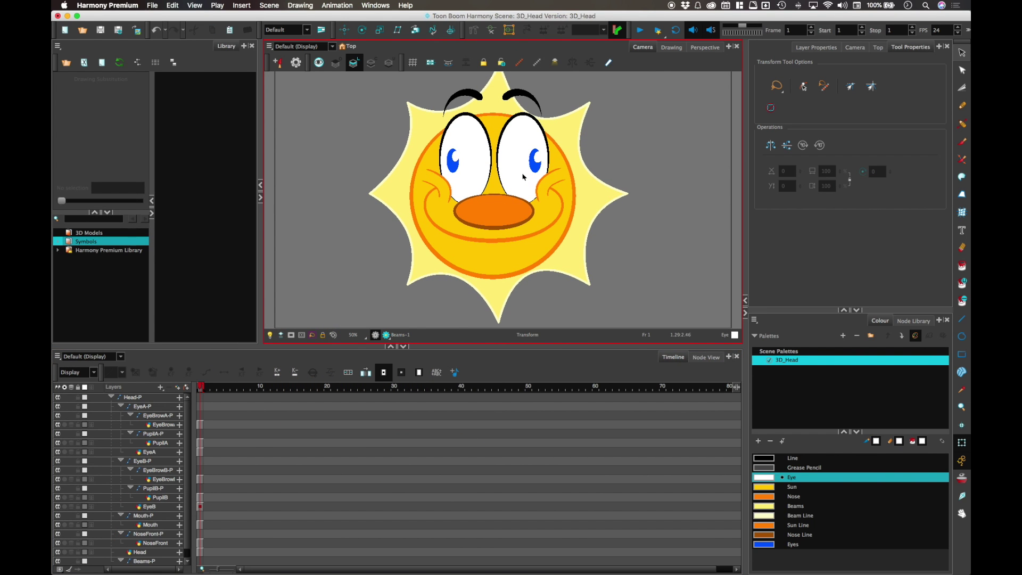
click(523, 177)
click(469, 179)
click(590, 143)
click(529, 180)
click(526, 214)
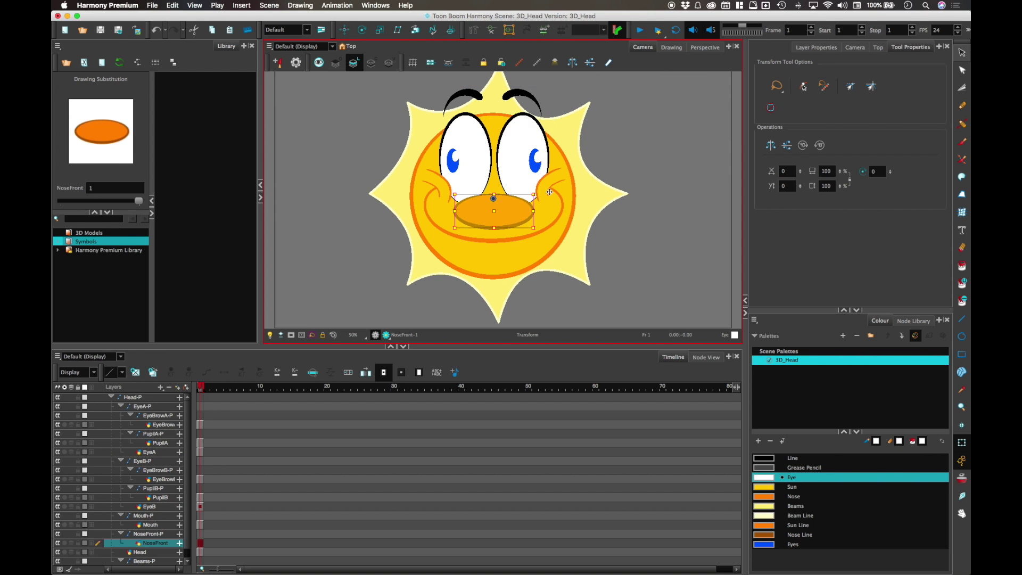
click(614, 145)
click(538, 168)
click(604, 146)
click(547, 181)
click(545, 174)
click(546, 176)
click(617, 158)
click(494, 210)
click(612, 155)
click(524, 160)
click(604, 147)
click(535, 162)
click(607, 144)
click(543, 171)
click(544, 161)
click(544, 161)
click(555, 165)
Try moving the whole sun by its Head drawing, undo the move and clear the selection.
click(570, 155)
drag(570, 156, 612, 140)
key(ctrl+z)
key(ctrl+z)
key(ctrl+z)
key(ctrl+z)
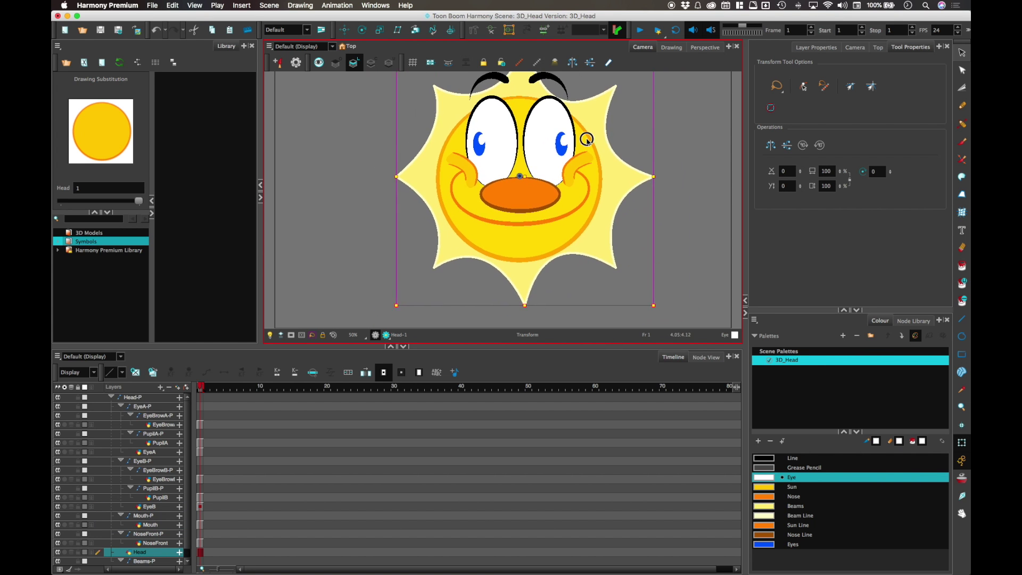
click(633, 128)
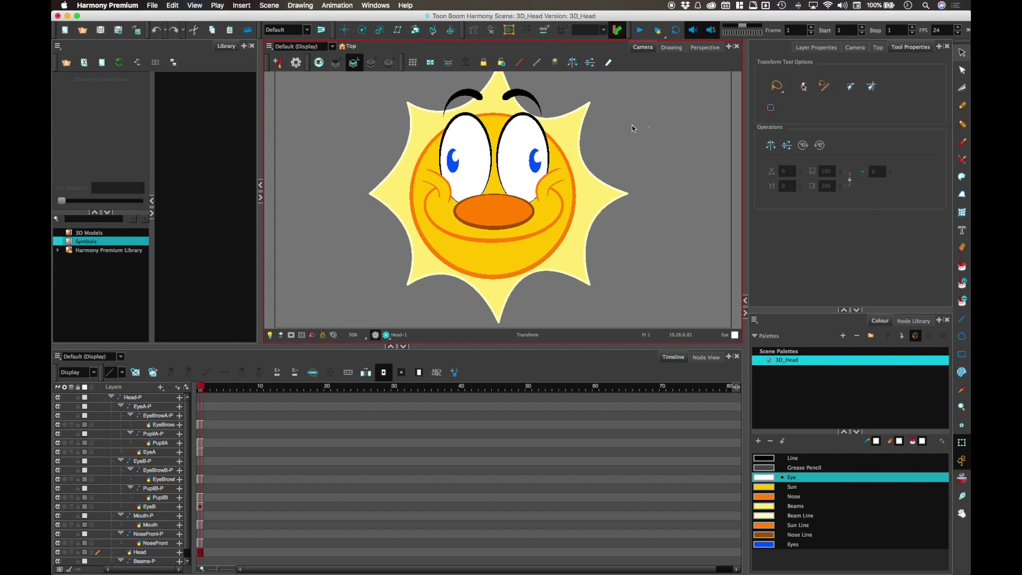
Try moving EyeB with its eyebrow and pupil on its own, and undo the move.
click(524, 170)
mouse_move(527, 169)
mouse_down()
mouse_move(583, 167)
mouse_move(534, 167)
mouse_up()
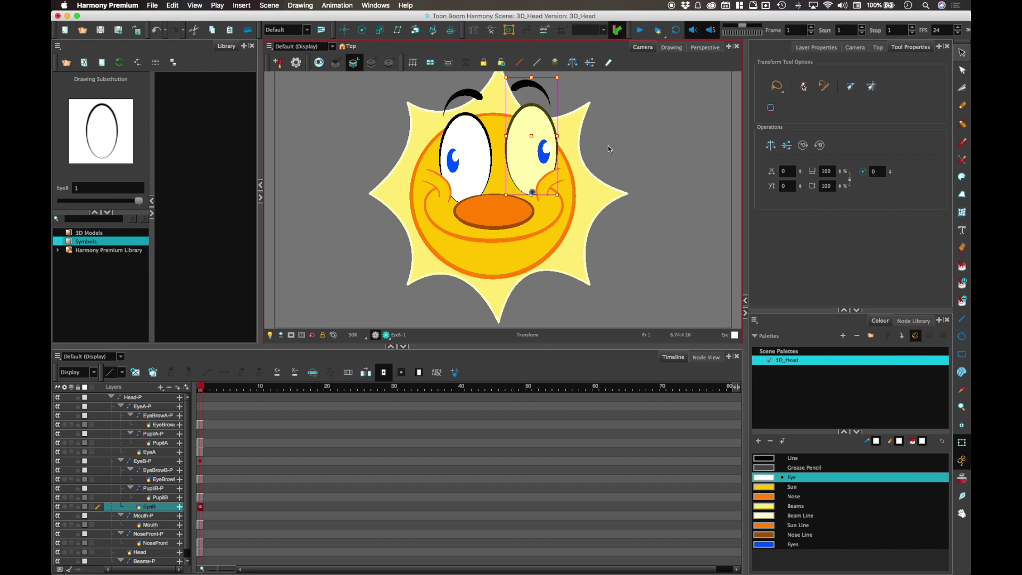
key(ctrl+z)
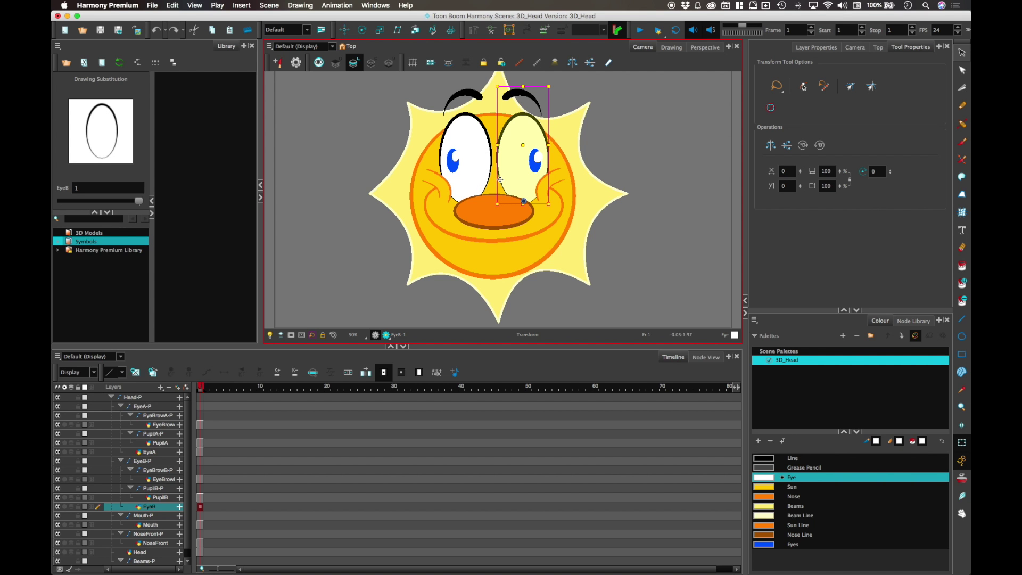
Try moving both eyes, the nose and the mouth together as one selection, undo the move and deselect them.
shift+click(474, 186)
shift+click(492, 215)
shift+click(485, 244)
drag(510, 216, 485, 208)
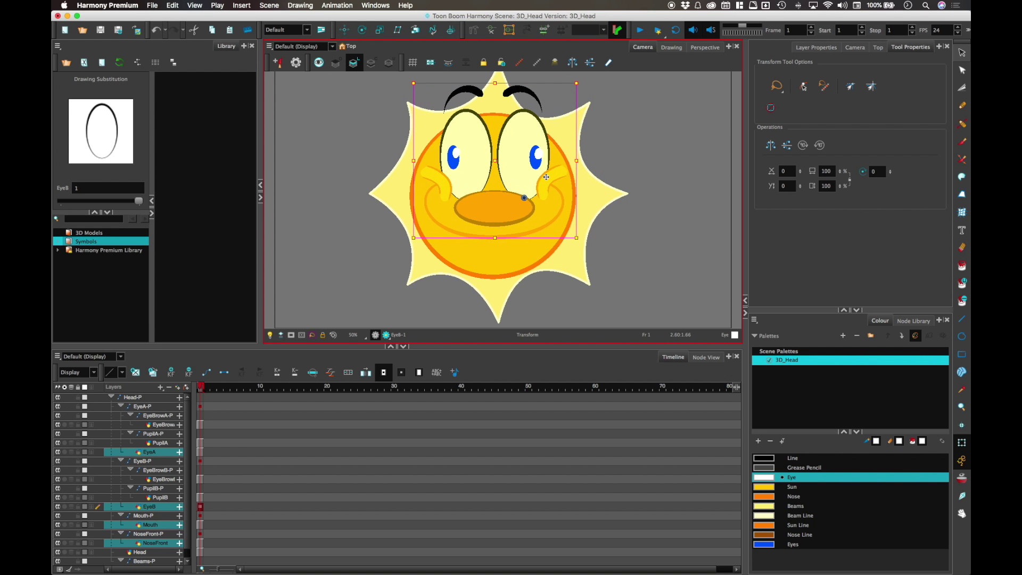
key(super+z)
click(608, 144)
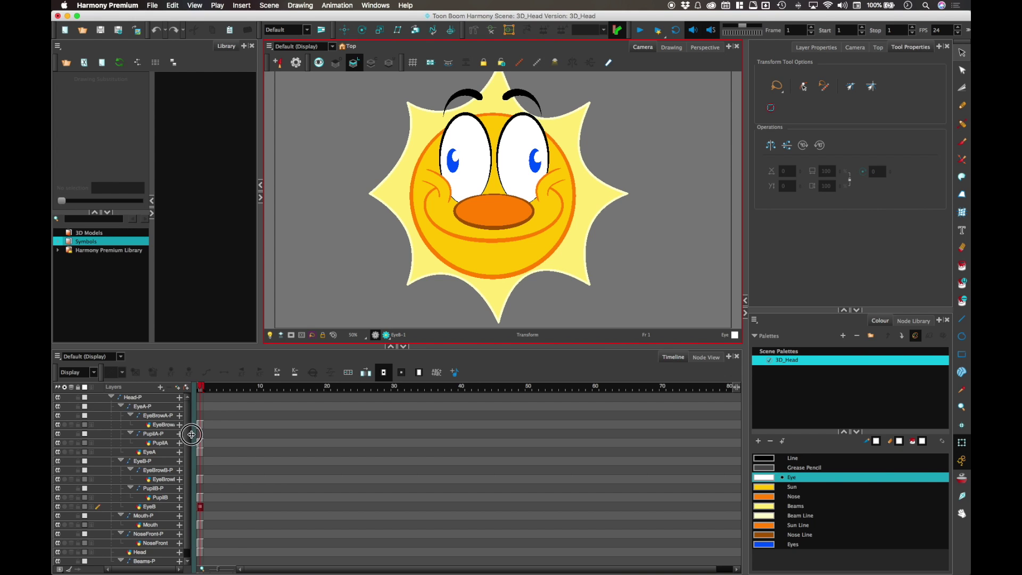
Widen the timeline's layer list and compare selecting pegs in it with selecting the eyebrows in the camera view.
drag(192, 432, 226, 433)
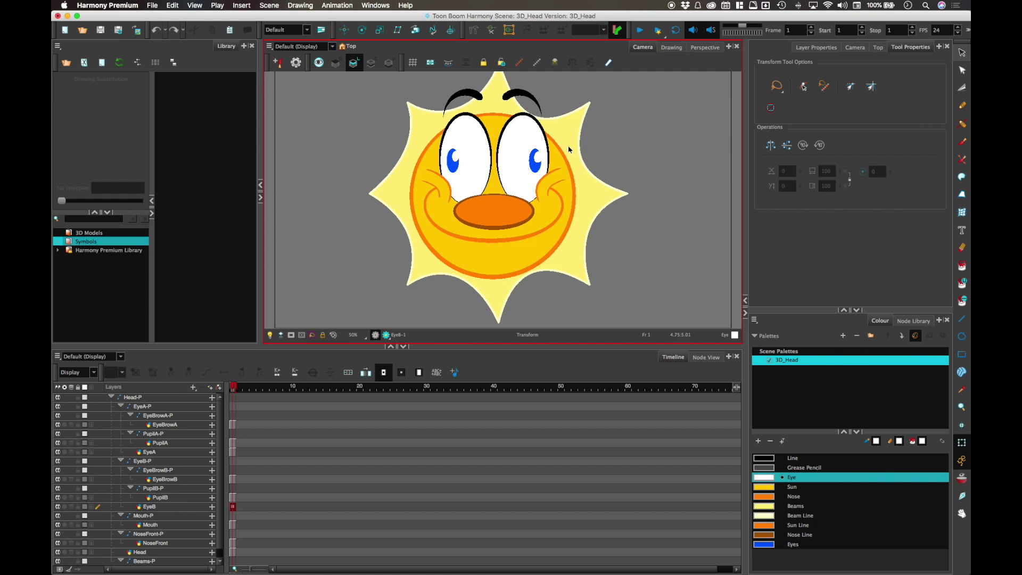
drag(605, 145, 614, 148)
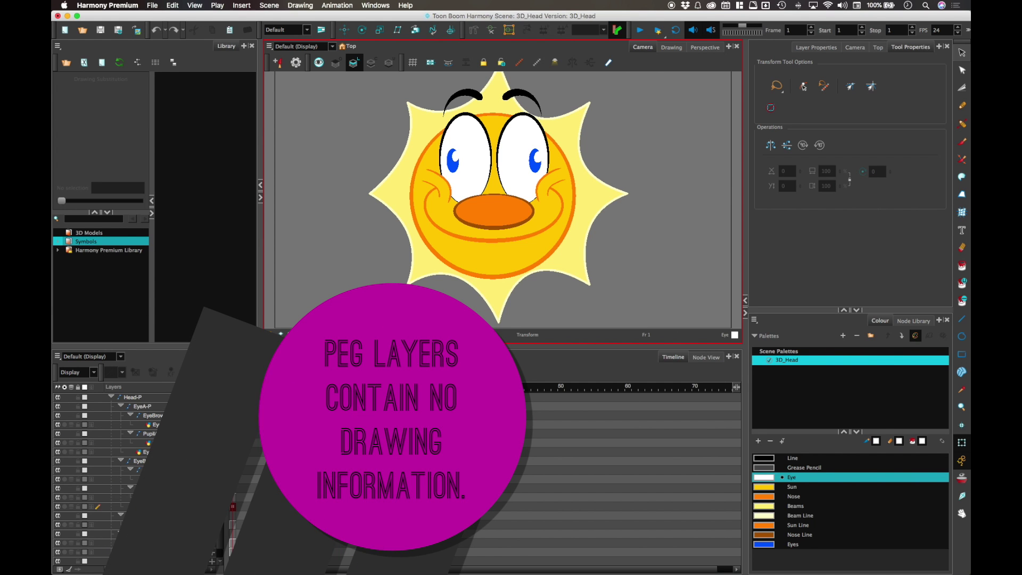
click(208, 441)
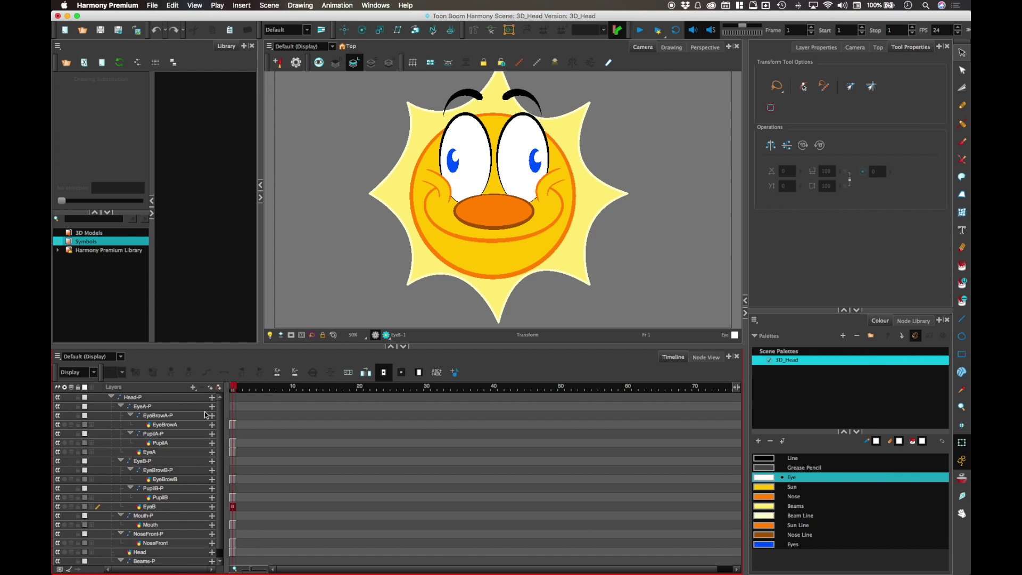
click(168, 461)
click(463, 95)
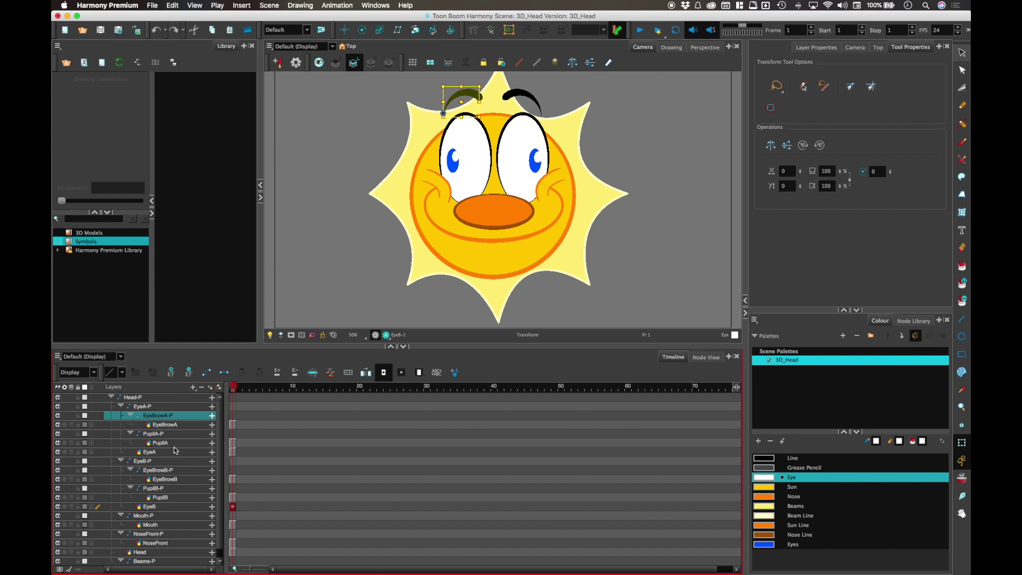
click(522, 96)
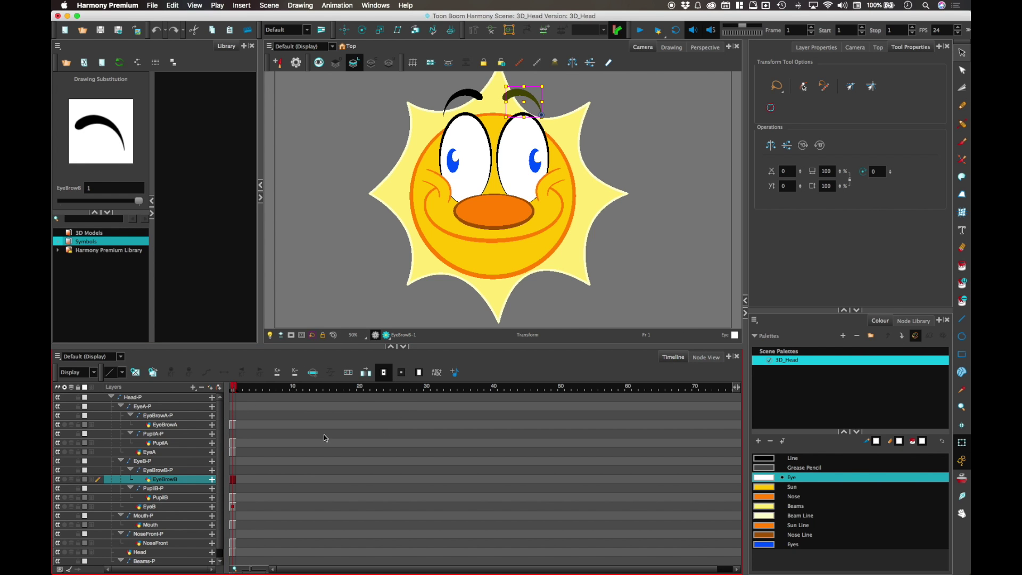
Add a vector drawing layer named FacialFeatures-VPEG above Head-P.
click(157, 397)
click(211, 388)
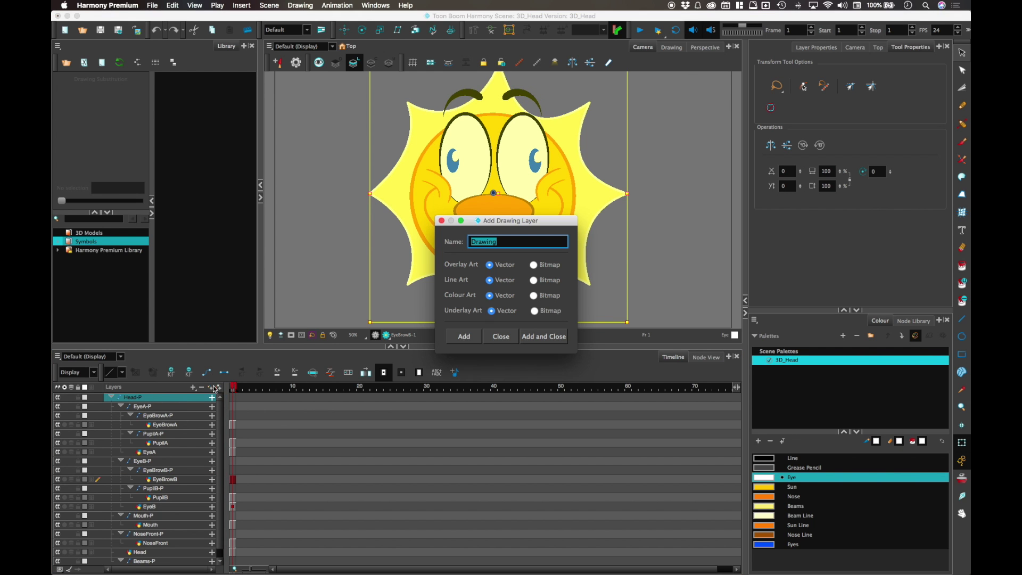
text(FacialFeatures-VPEG)
click(546, 337)
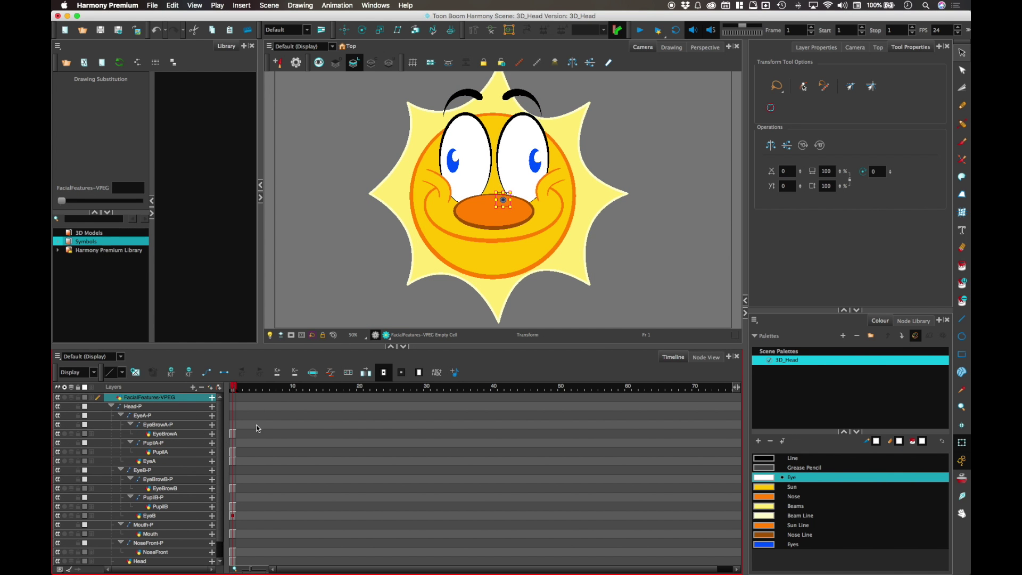
Add a colour named RIG to the 3D_Head palette and make it magenta with H 309, S 100, V 100.
click(705, 357)
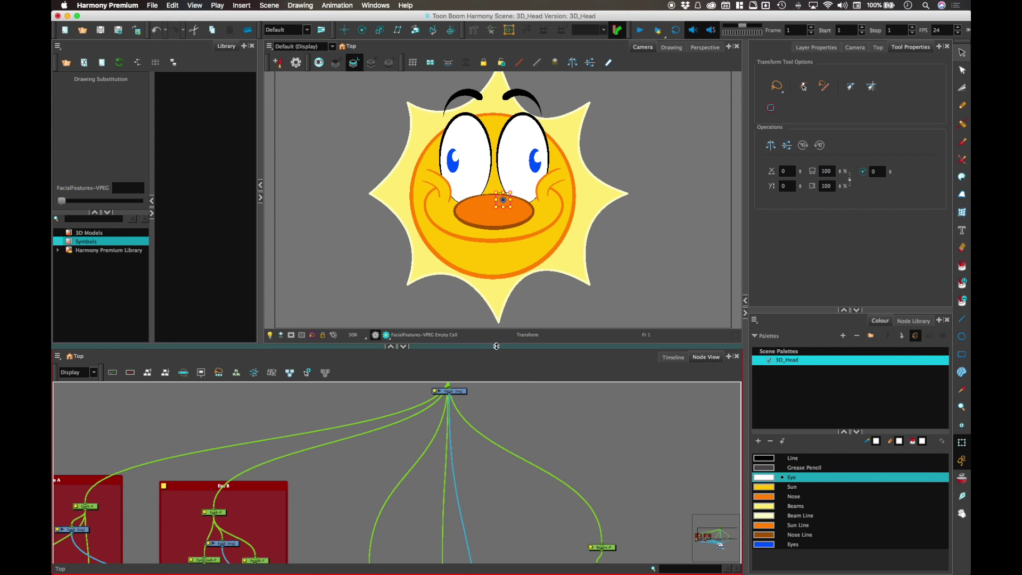
drag(496, 346, 497, 291)
click(758, 441)
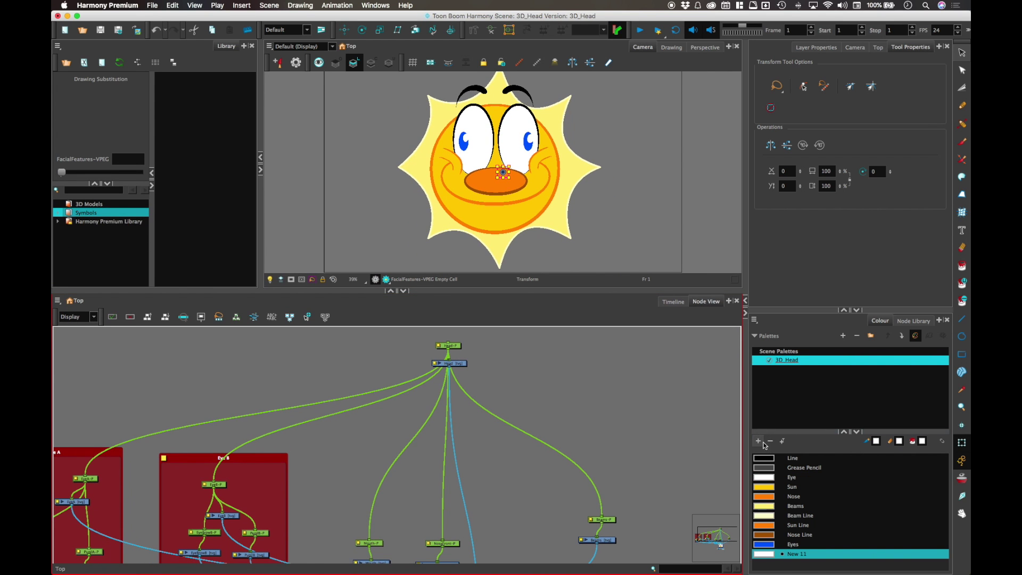
double_click(797, 555)
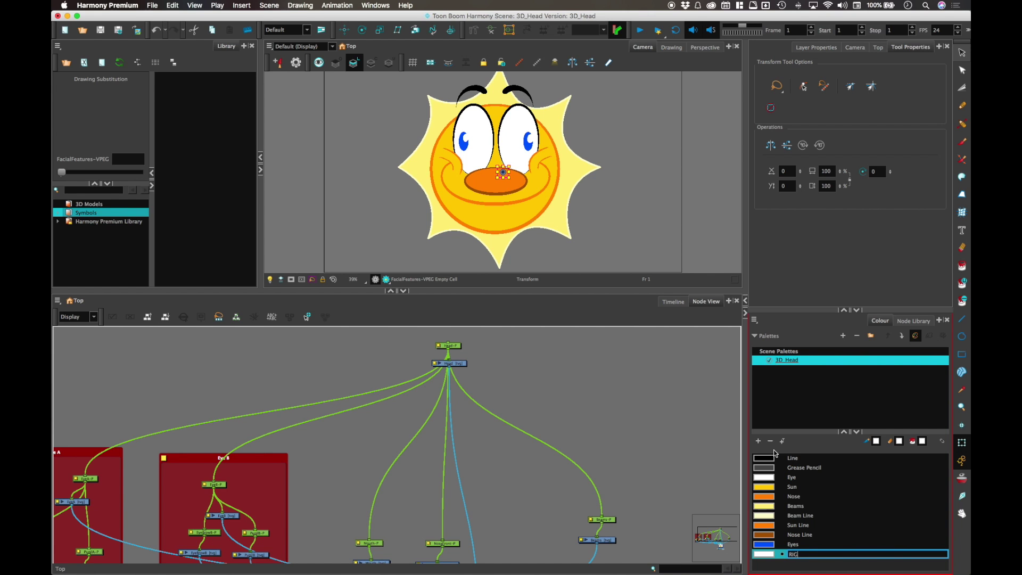
text(RIG)
key(Tab)
double_click(774, 556)
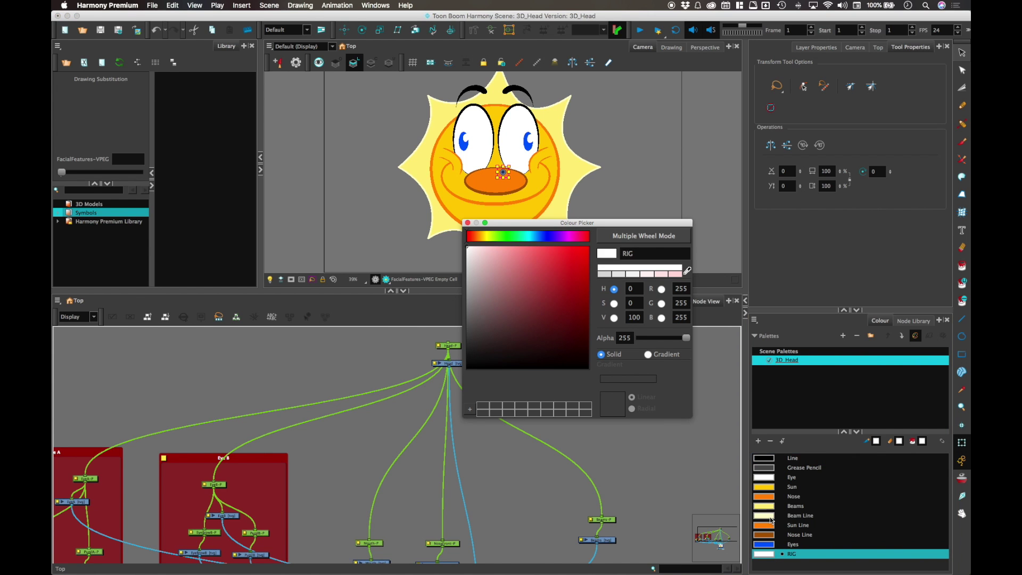
click(569, 236)
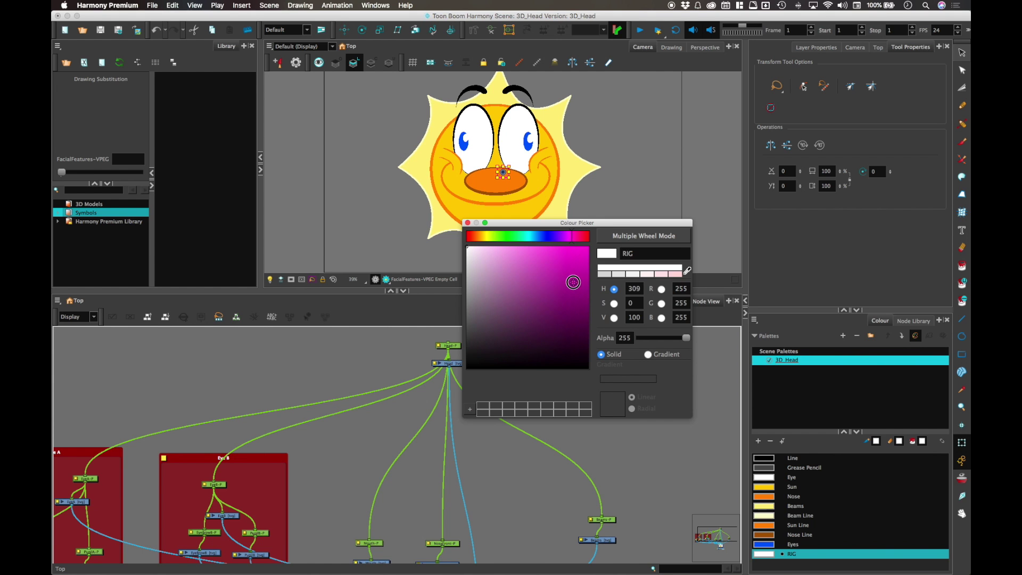
click(589, 246)
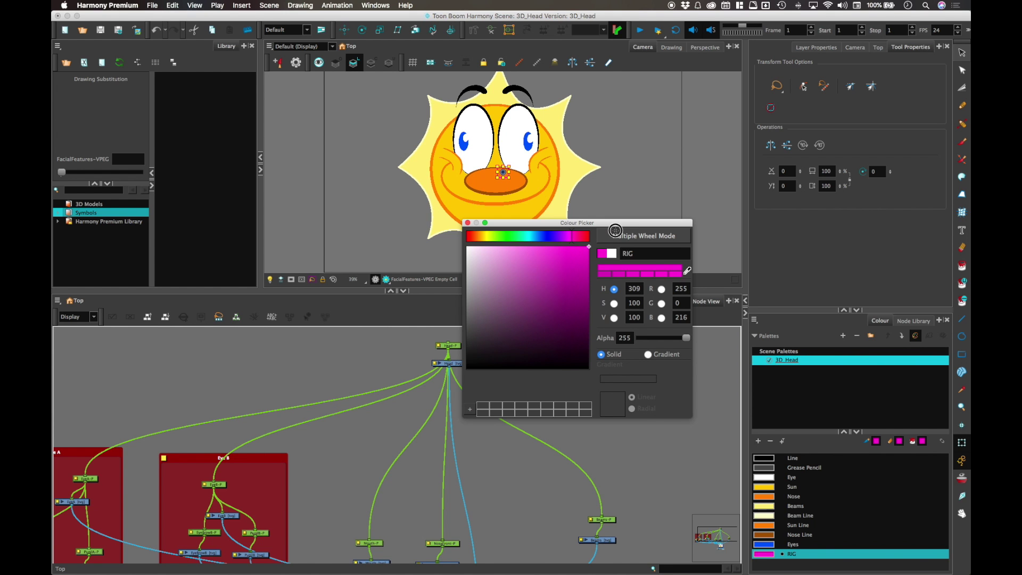
click(468, 223)
Enlarge the camera view and brush a filled magenta blob beside the sun's upper right on FacialFeatures-VPEG.
drag(531, 300, 534, 344)
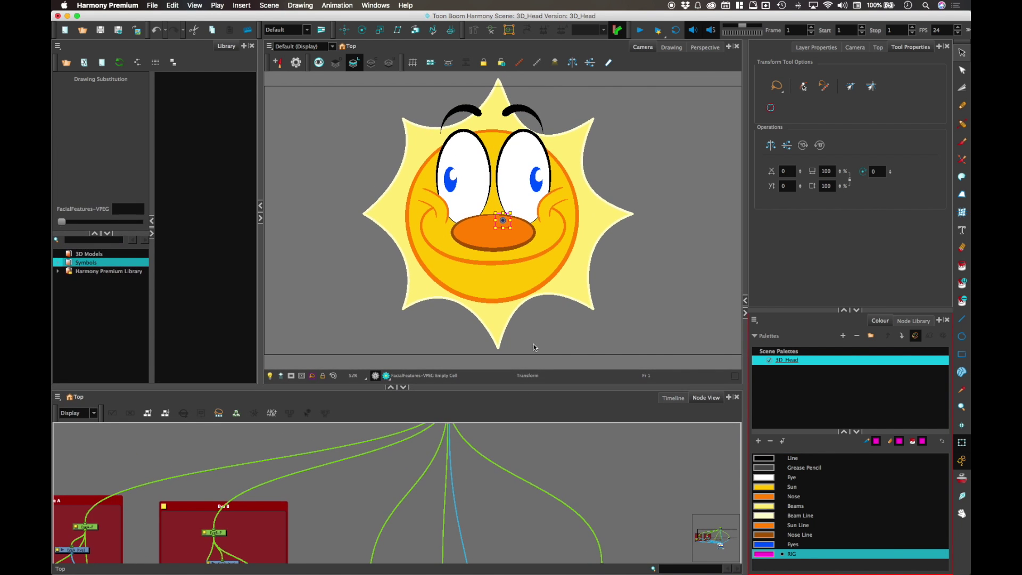
click(962, 141)
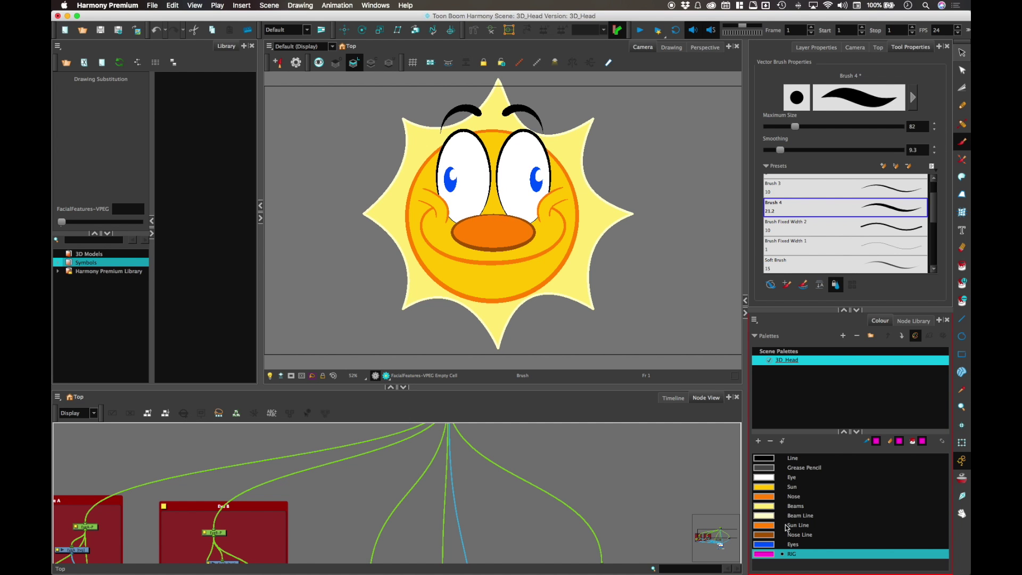
drag(609, 159, 618, 166)
Reduce the eraser's maximum size to 8 and erase a smiley face into the magenta blob.
click(962, 247)
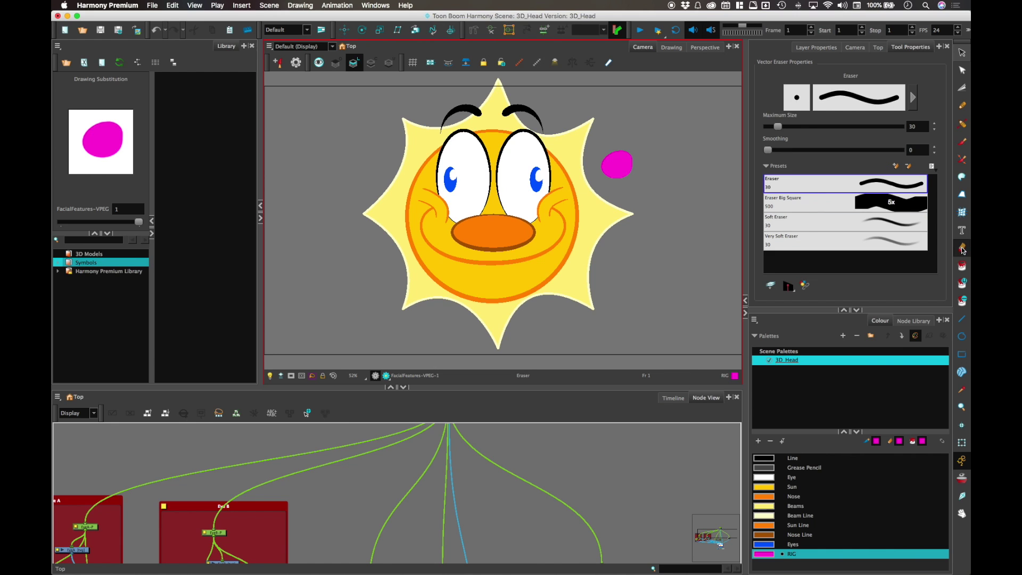
key(bracketleft)
key(bracketleft)
key(bracketleft)
key(bracketleft)
drag(612, 159, 625, 169)
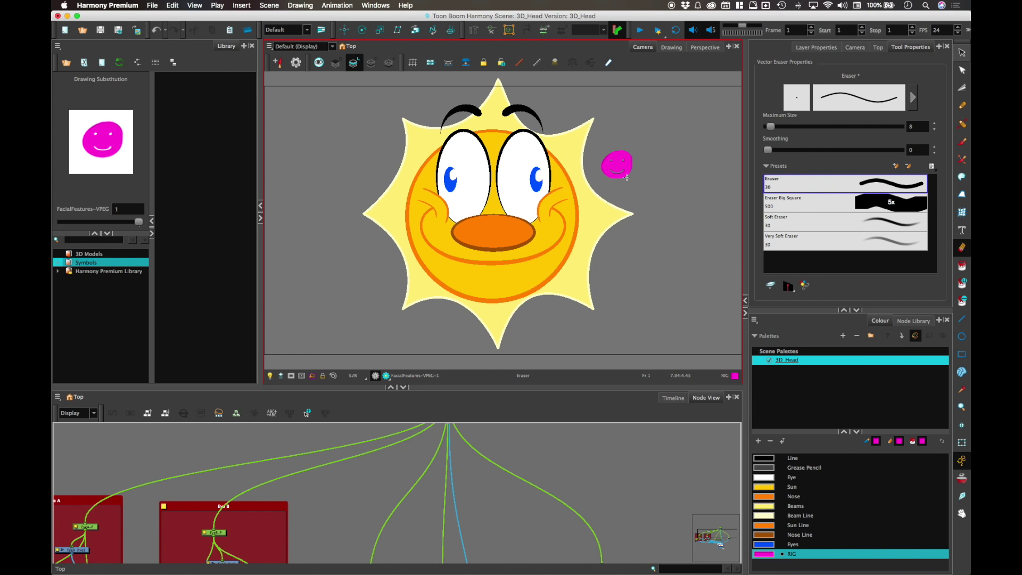
Place the drawing pivot of the magenta smiley at the top centre of the sun's nose.
click(962, 442)
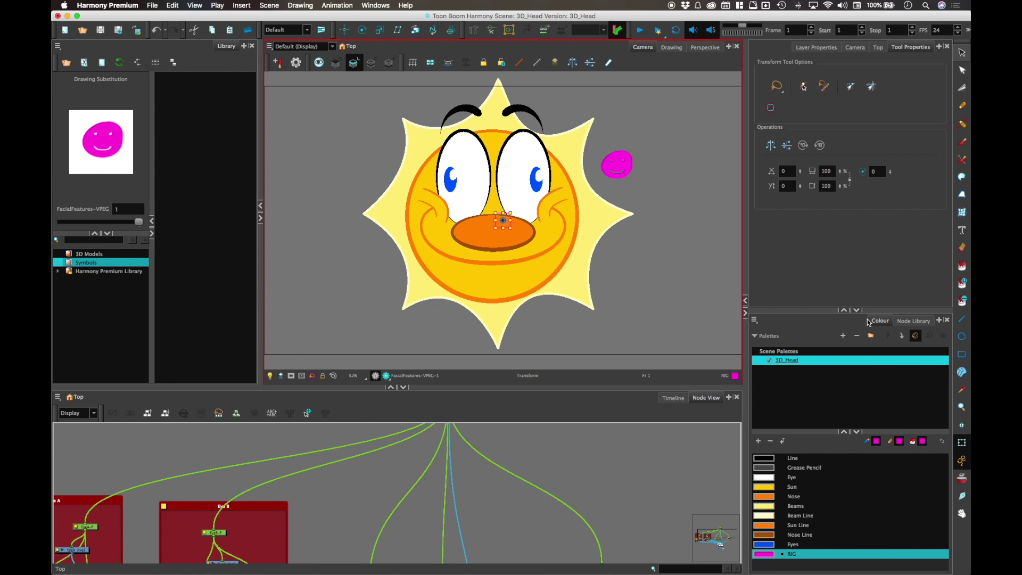
click(646, 158)
click(618, 165)
click(636, 162)
click(620, 165)
click(627, 165)
click(627, 165)
click(655, 165)
click(621, 164)
click(962, 460)
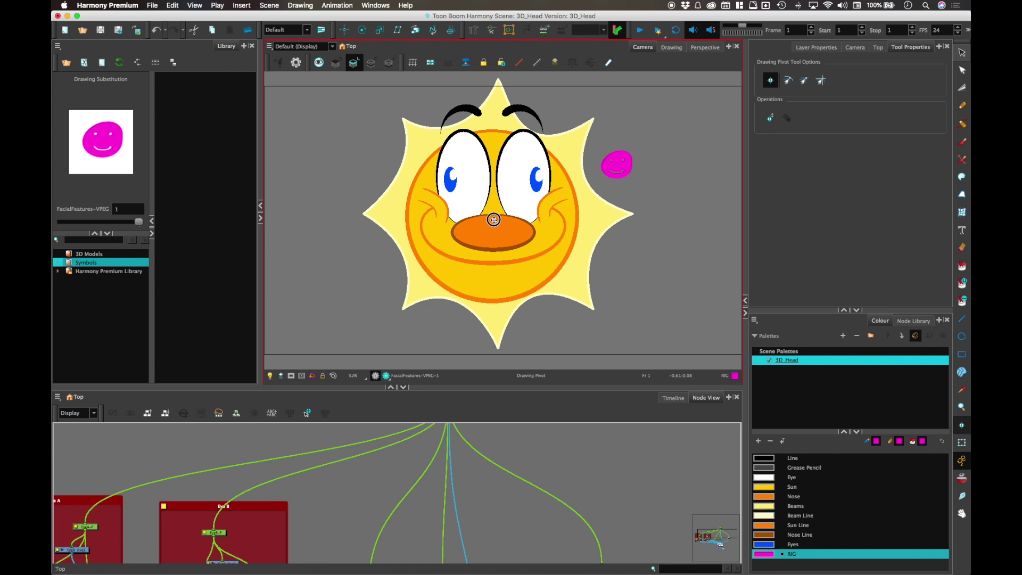
click(962, 442)
Enlarge the node network and move the FacialFeatures-VPEG node from above the Composite to the open space above Eye B.
click(675, 398)
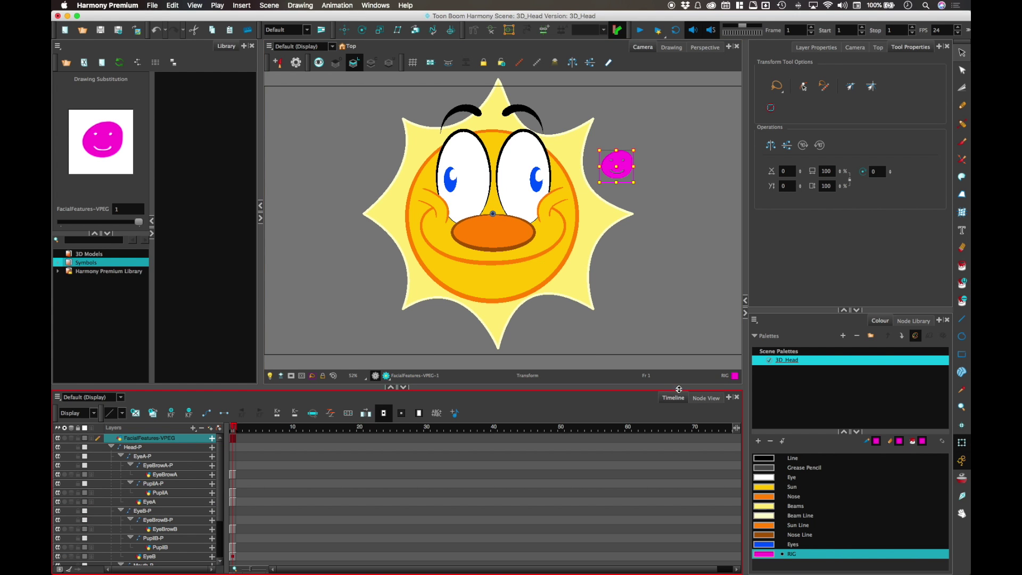
click(706, 398)
drag(697, 387, 692, 231)
scroll(537, 295, down, 5)
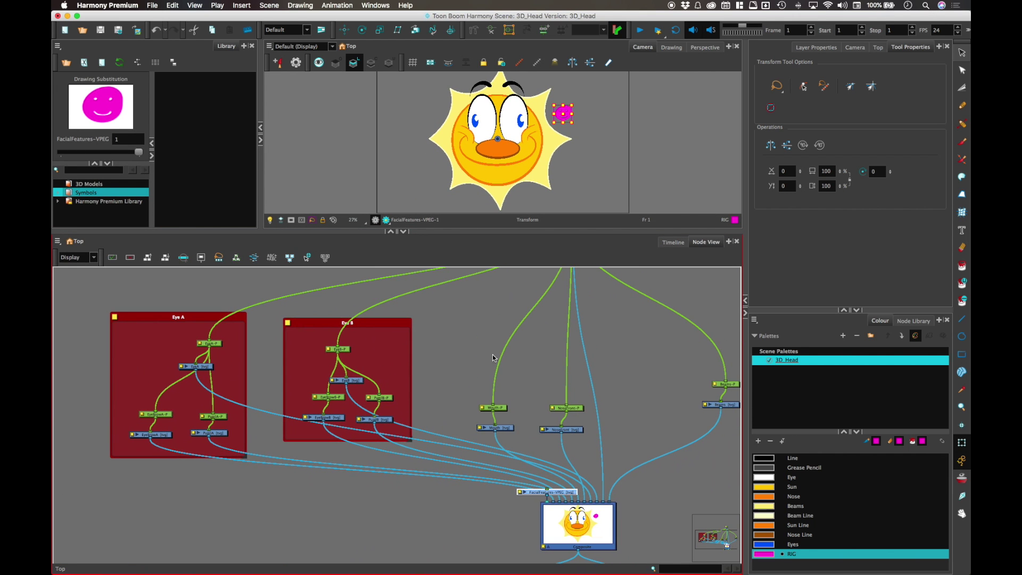
drag(545, 490, 439, 301)
scroll(467, 382, up, 3)
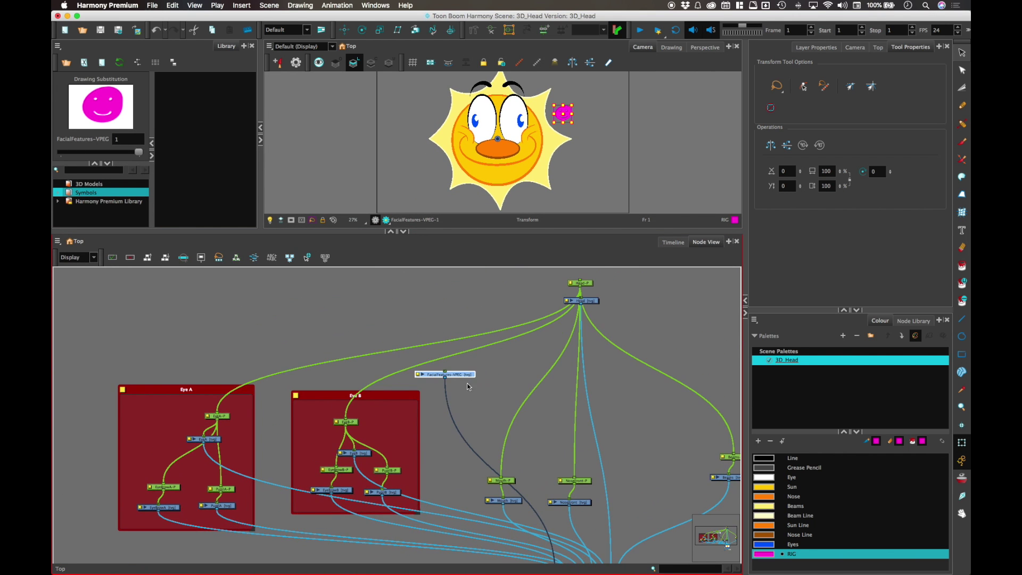
Connect FacialFeatures-VPEG under the Head-P peg and test the link by moving the whole head, undoing the move.
drag(453, 372, 579, 287)
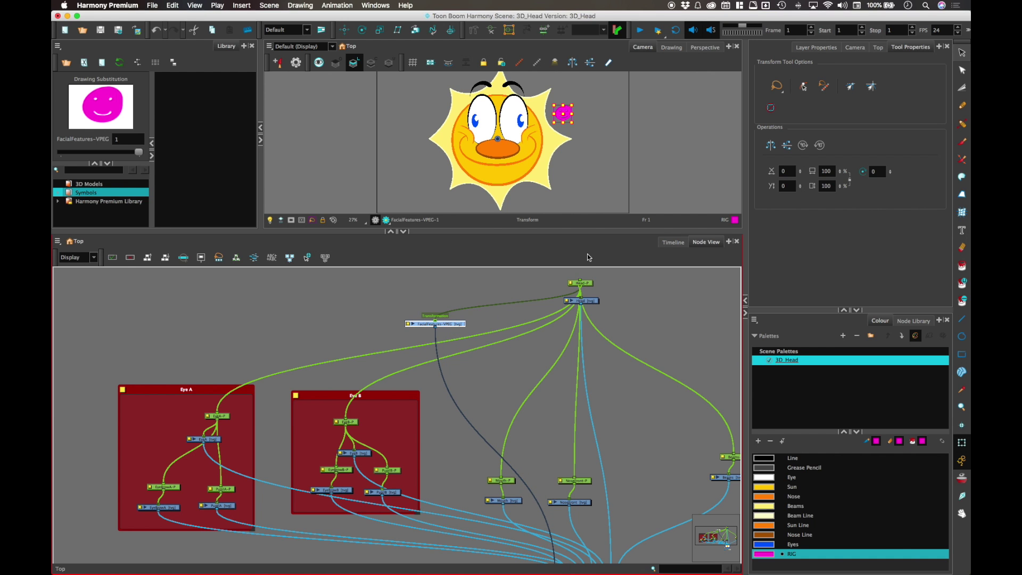
mouse_move(531, 165)
mouse_down()
mouse_move(572, 141)
mouse_move(534, 163)
mouse_up()
key(super+z)
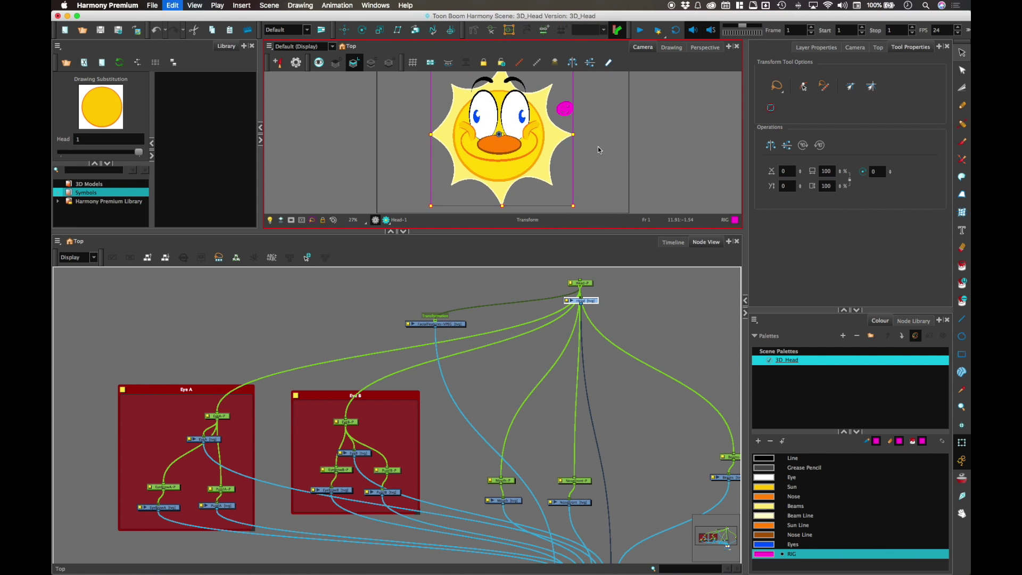
Test moving the whole head, undo it, and reconnect FacialFeatures-VPEG under the Head-P peg.
key(super+z)
drag(501, 179, 526, 171)
key(super+z)
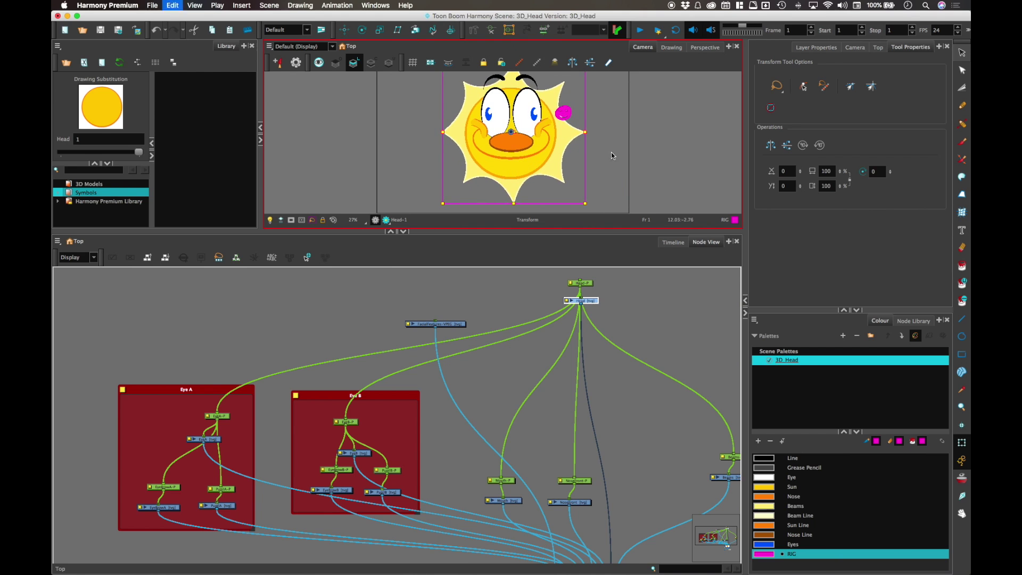
drag(435, 323, 580, 291)
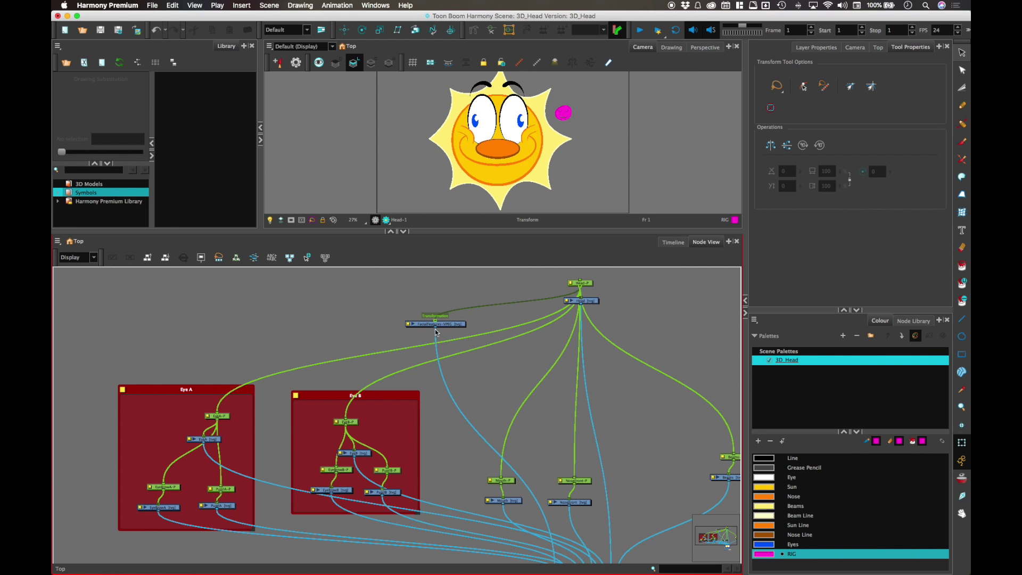
Reconnect the top pegs of the Eye A and Eye B groups from Head-P to FacialFeatures-VPEG.
drag(420, 345, 426, 336)
drag(218, 412, 413, 326)
drag(346, 418, 426, 323)
scroll(440, 358, down, 3)
scroll(440, 358, right, 3)
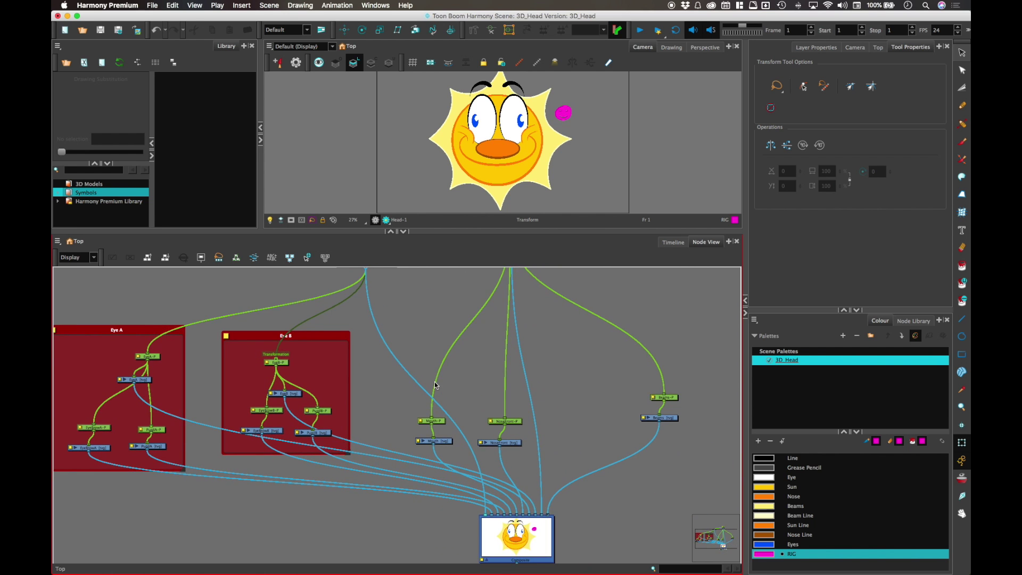
Reconnect the Mouth-P and NoseFront-P pegs to FacialFeatures-VPEG.
scroll(433, 349, up, 3)
drag(428, 457, 395, 308)
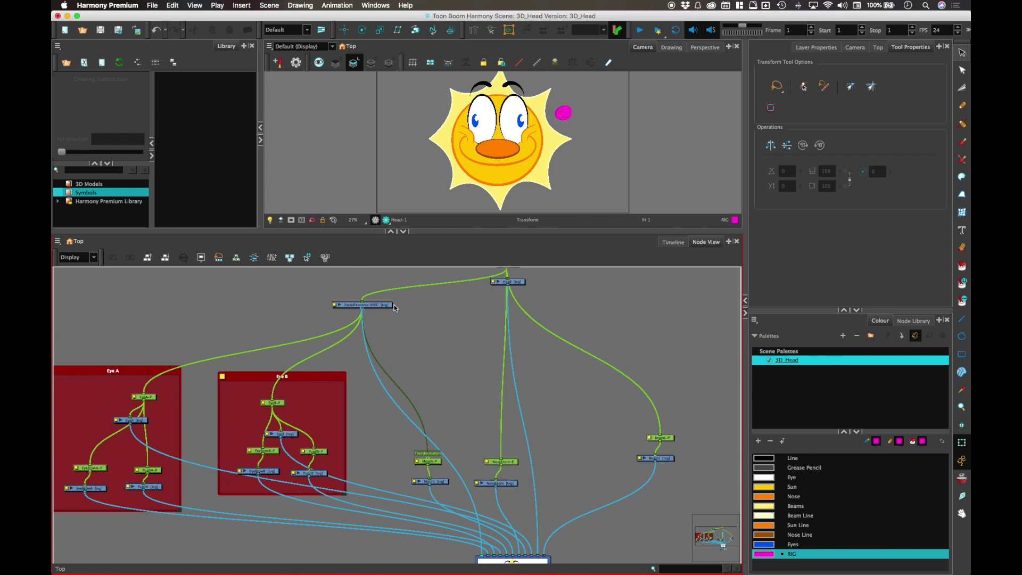
drag(503, 456, 358, 308)
click(643, 395)
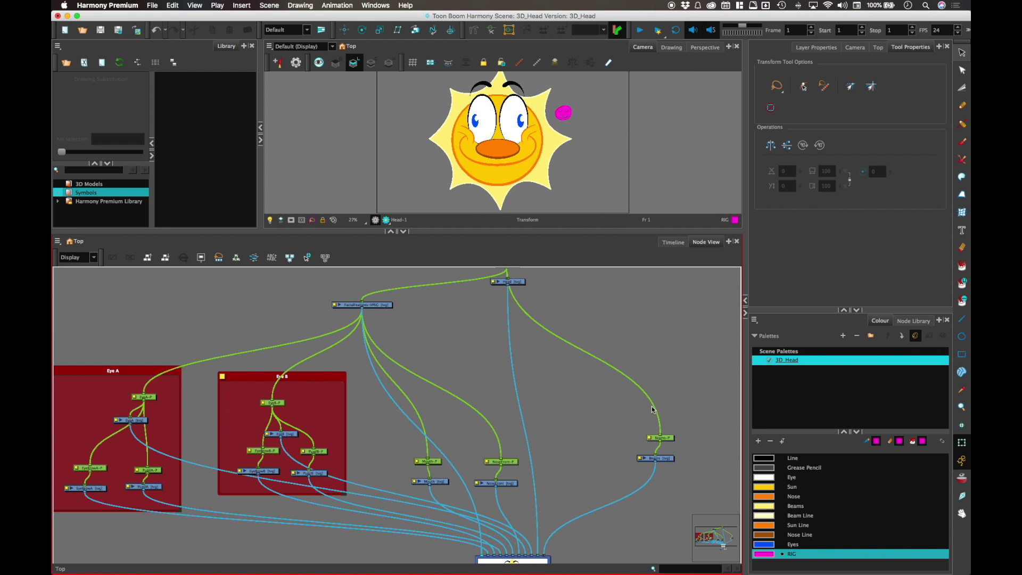
Try connecting Beams-P under FacialFeatures-VPEG and test the link by moving the magenta smiley.
drag(659, 433, 361, 294)
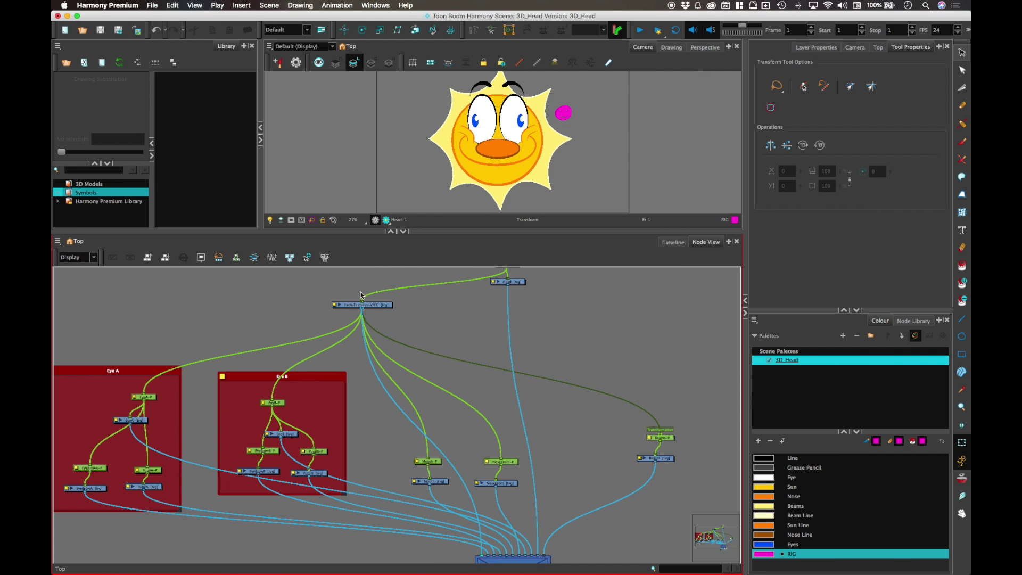
scroll(465, 352, up, 2)
mouse_move(567, 115)
mouse_down()
mouse_move(602, 111)
mouse_move(567, 110)
mouse_up()
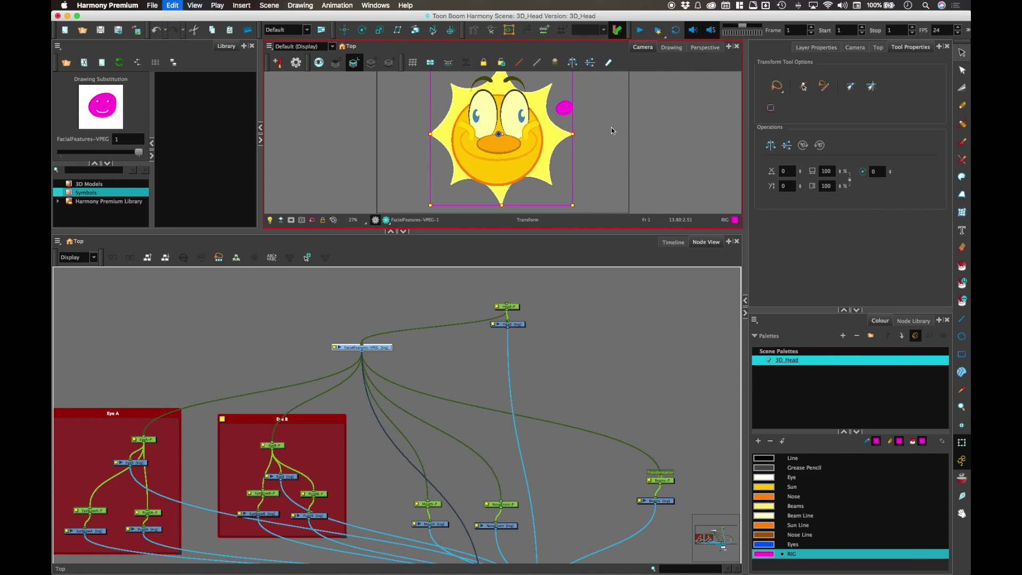
Disconnect Beams-P from FacialFeatures-VPEG and test-move the facial features with the magenta smiley.
drag(660, 475, 652, 447)
mouse_move(565, 111)
mouse_down()
mouse_move(600, 109)
mouse_move(551, 122)
mouse_move(583, 122)
mouse_move(564, 113)
mouse_up()
click(597, 116)
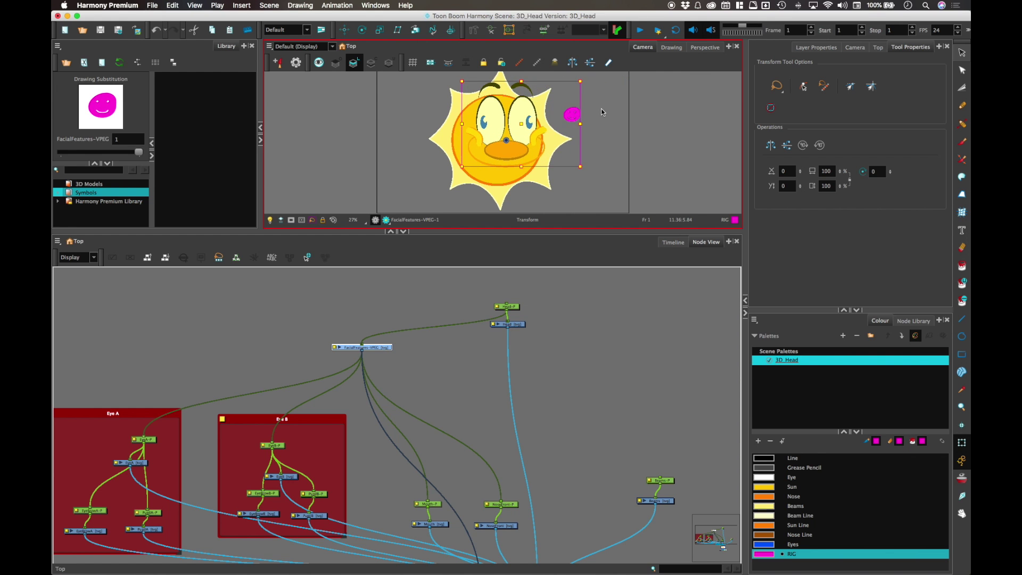
Show the timeline with a taller camera view, test-move the facial features and Eye B, and undo the moves.
click(673, 241)
drag(672, 231, 634, 312)
drag(597, 136, 565, 141)
drag(607, 140, 616, 139)
click(529, 132)
drag(529, 132, 533, 139)
key(super+z)
key(super+z)
key(super+z)
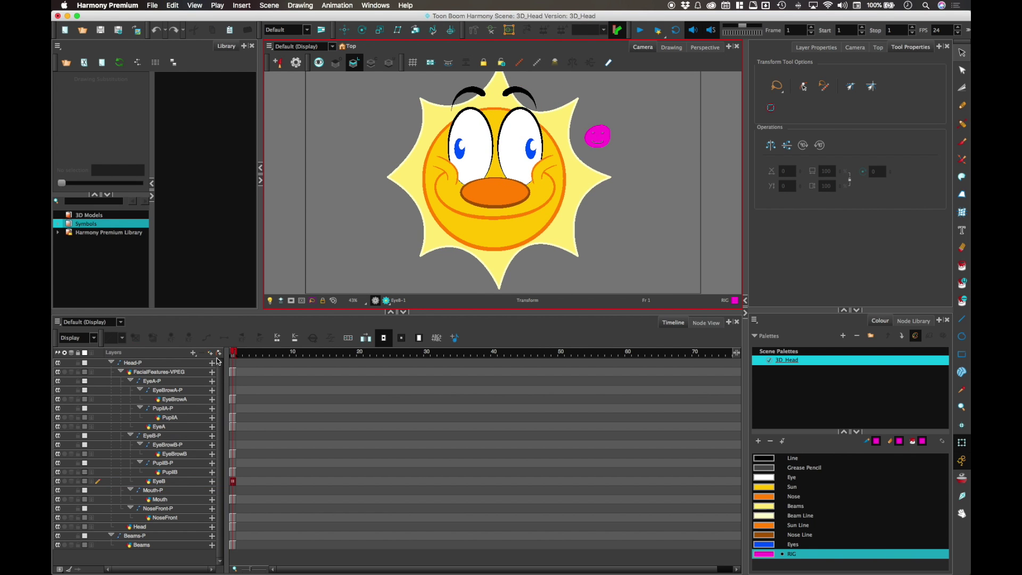
Collapse the Head-P and Beams-P layer hierarchies in the timeline.
click(111, 363)
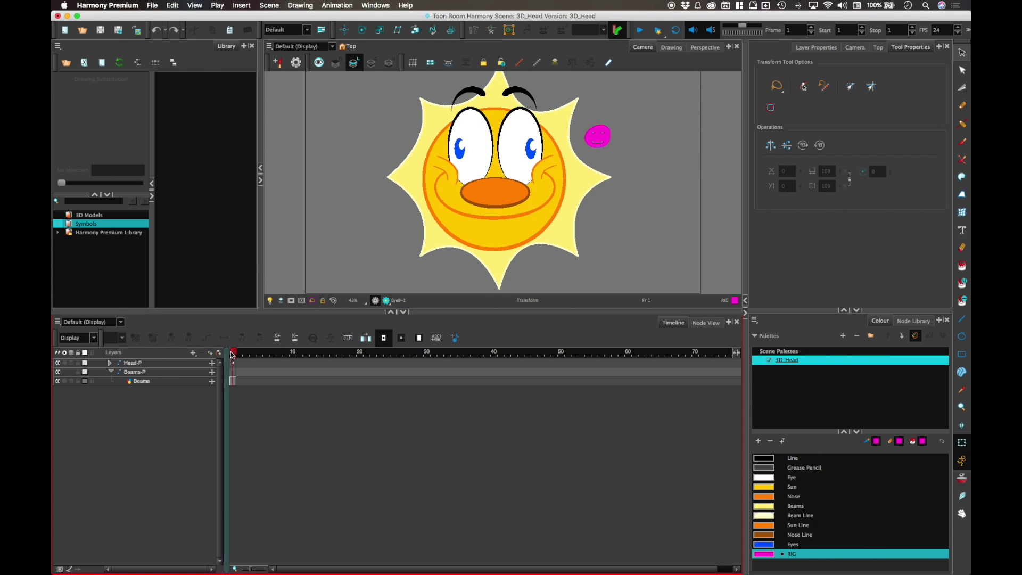
click(232, 362)
click(112, 372)
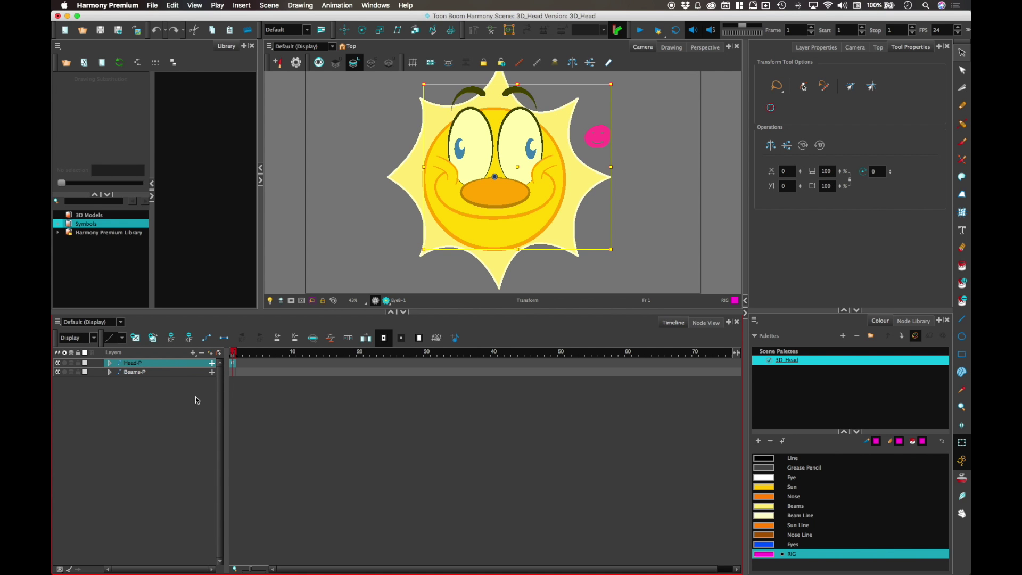
Test-move the head against the sun's beams and undo each move.
click(585, 173)
drag(563, 195, 633, 188)
key(super+z)
click(638, 171)
click(581, 195)
key(super+z)
click(658, 155)
mouse_move(661, 153)
mouse_down()
mouse_move(492, 156)
mouse_move(542, 218)
mouse_move(634, 178)
mouse_up()
key(super+z)
click(642, 158)
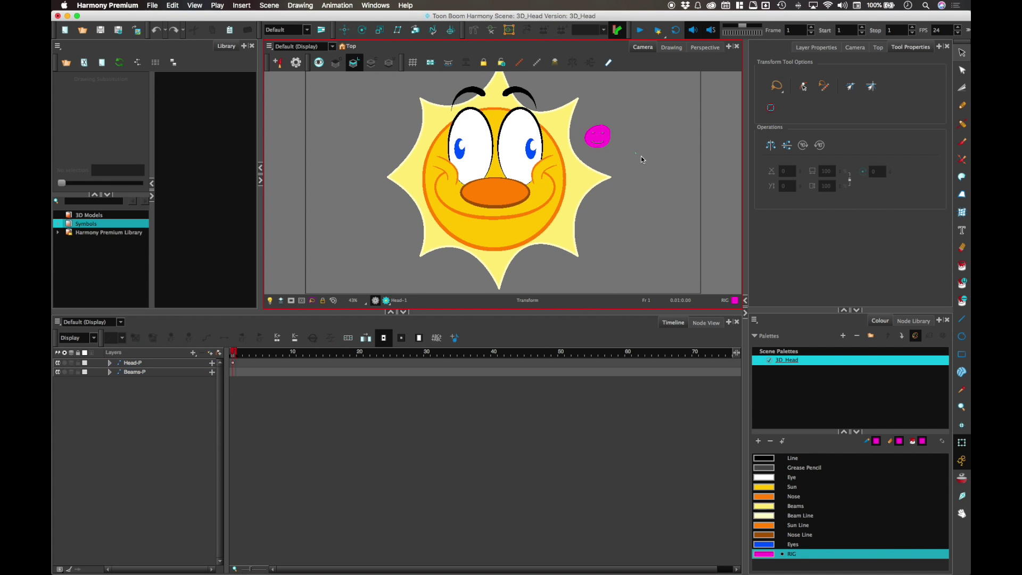
Add a vector drawing layer named SUN-VPEG.
click(703, 322)
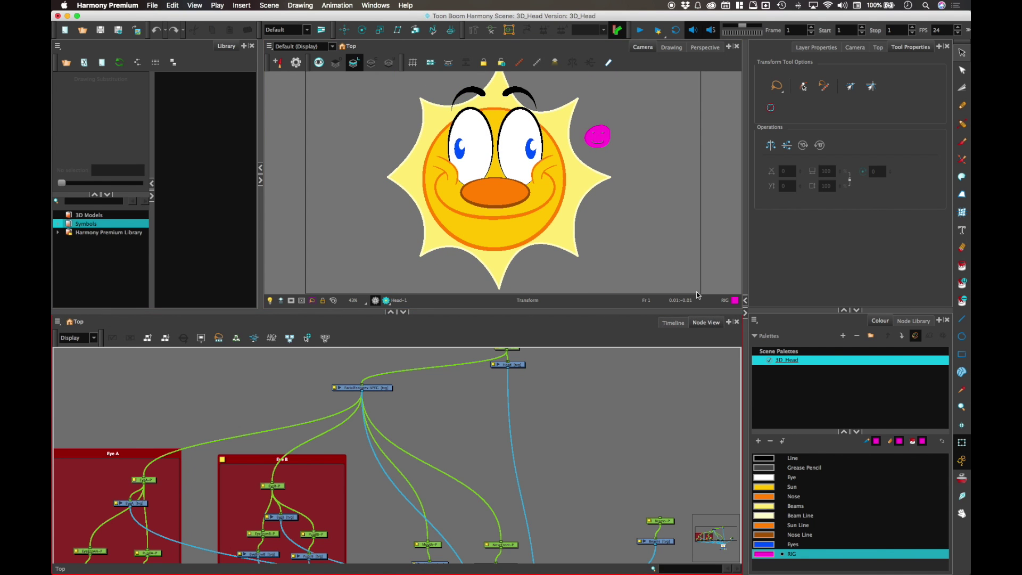
click(673, 322)
click(210, 353)
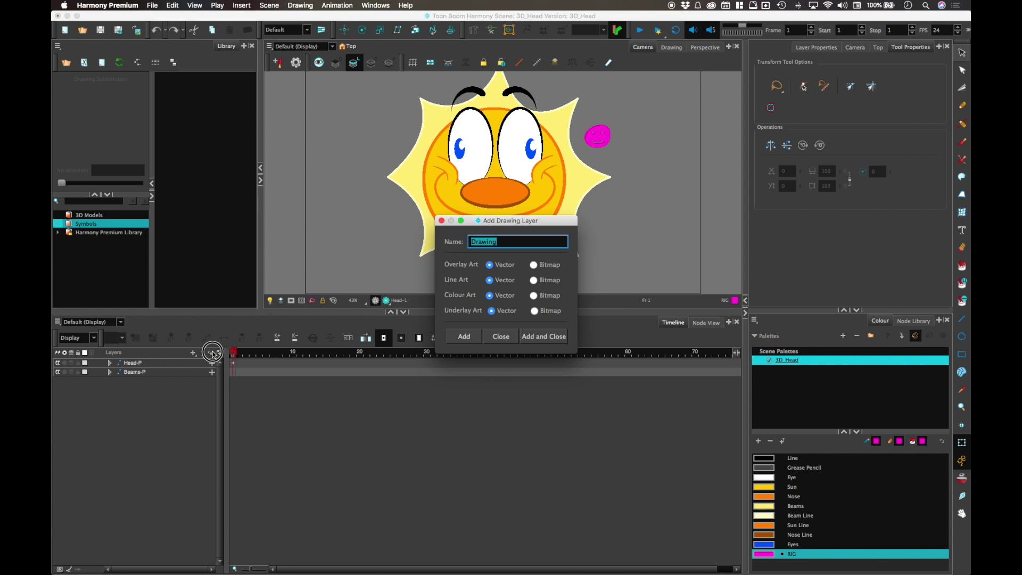
text(S)
text(UN-VEP)
key(BackSpace)
key(BackSpace)
text(PEG)
click(542, 330)
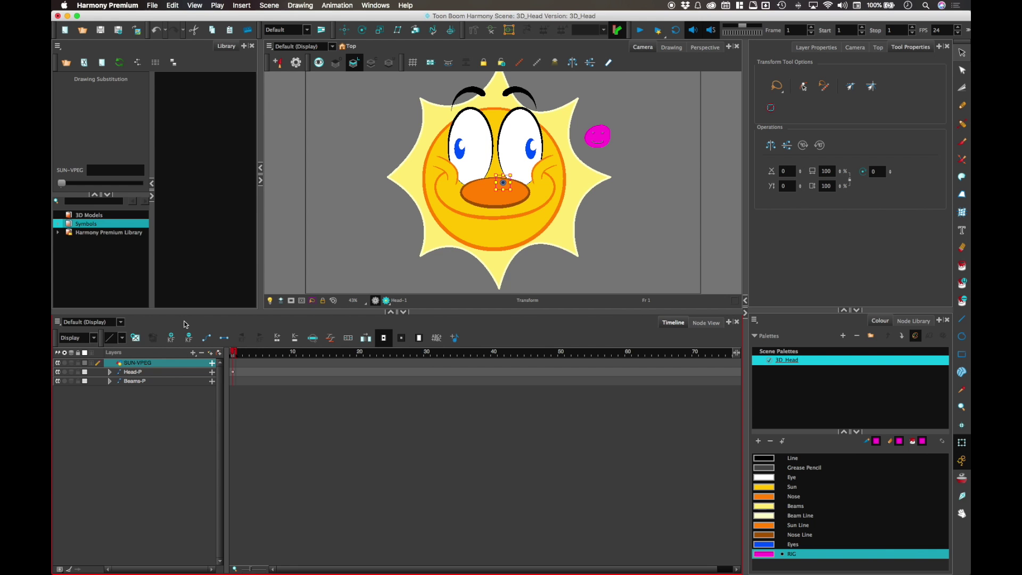
Move the SUN-VPEG node from beside the Composite to the open space above Head-P in the node network.
click(706, 323)
scroll(463, 463, down, 5)
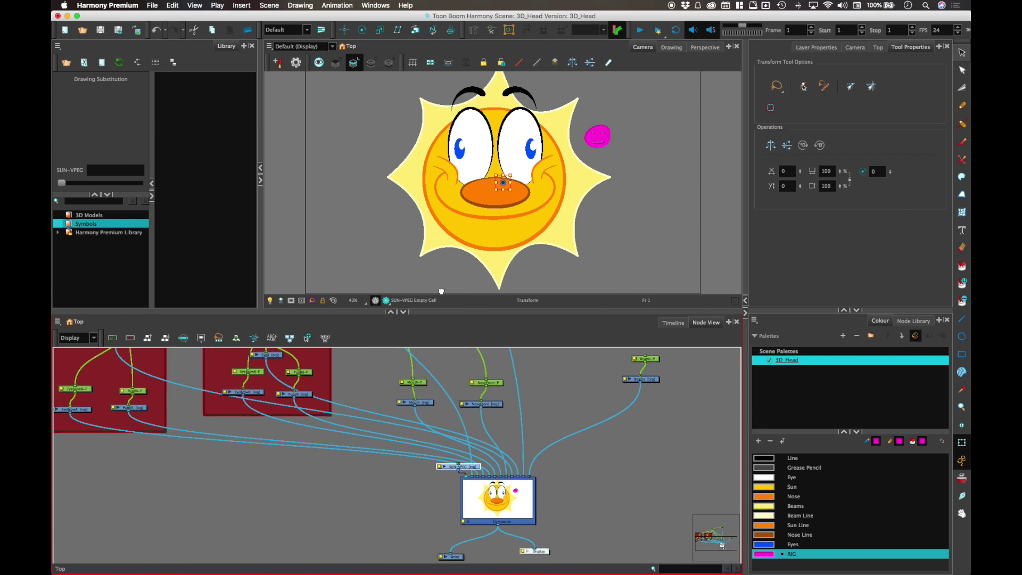
click(438, 394)
drag(439, 395, 425, 369)
drag(425, 365, 509, 409)
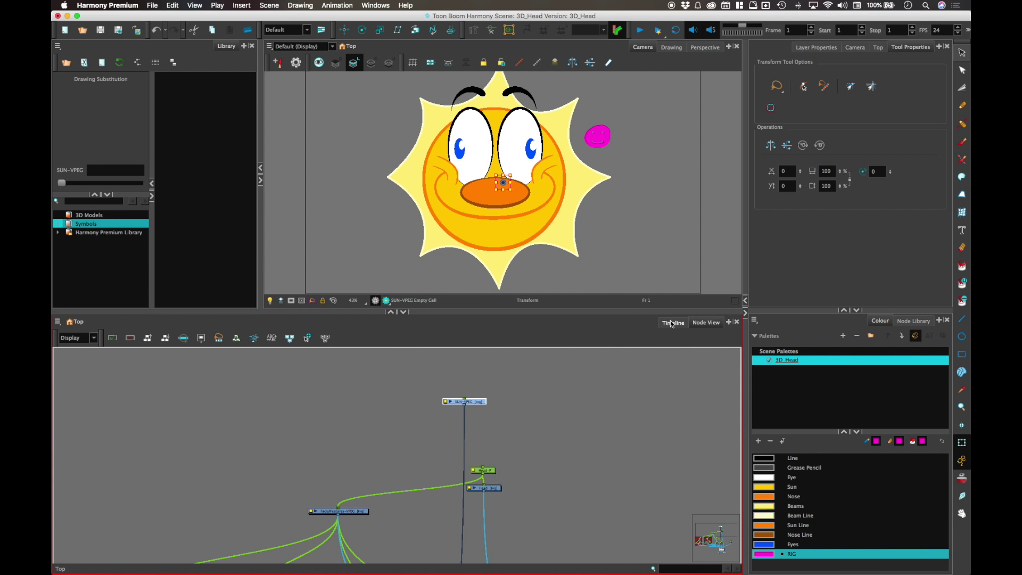
Brush the word SUN in magenta above the sun's top beam on the SUN-VPEG layer and select it.
click(673, 323)
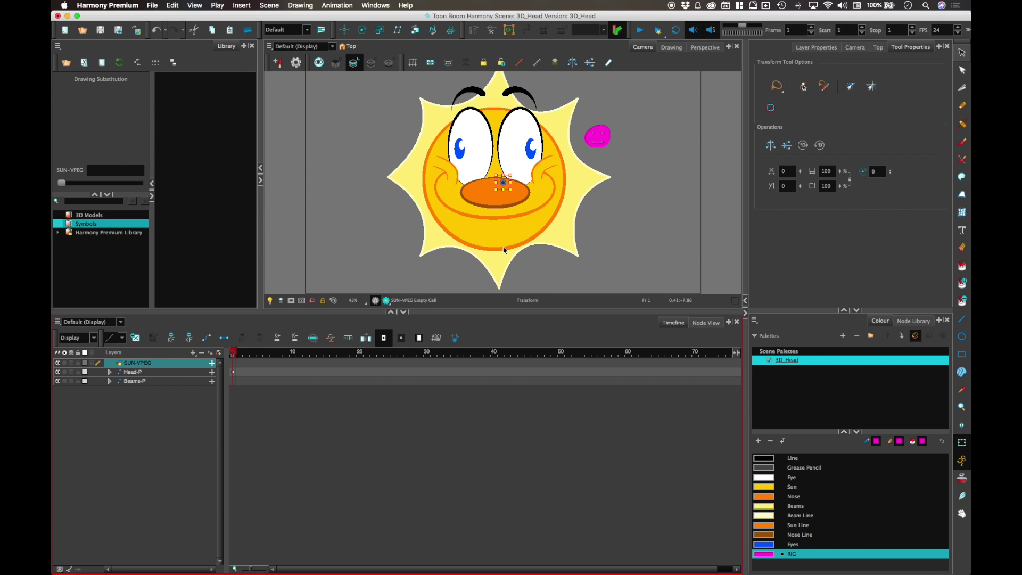
scroll(609, 193, up, 3)
scroll(608, 193, right, 1)
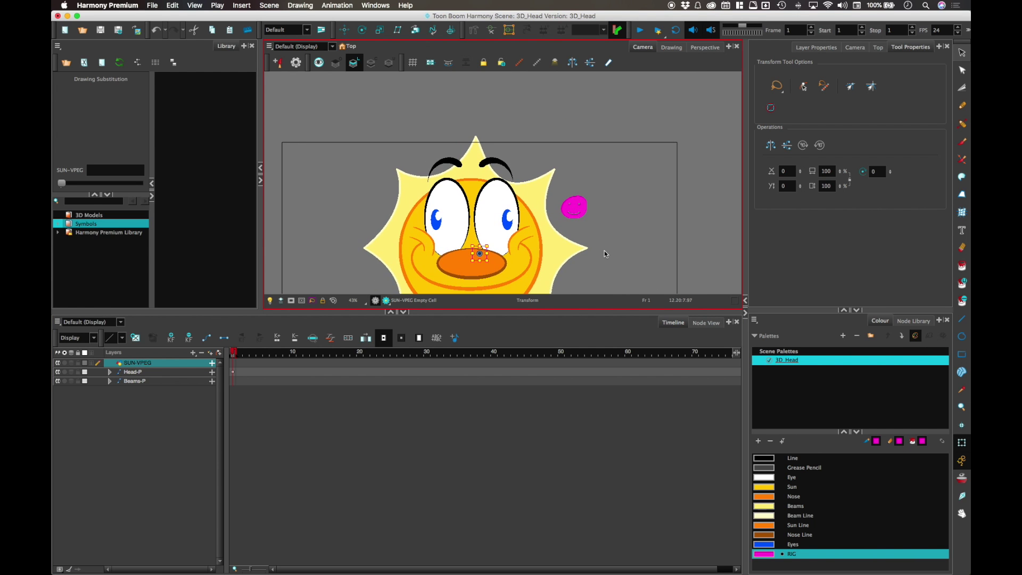
click(962, 142)
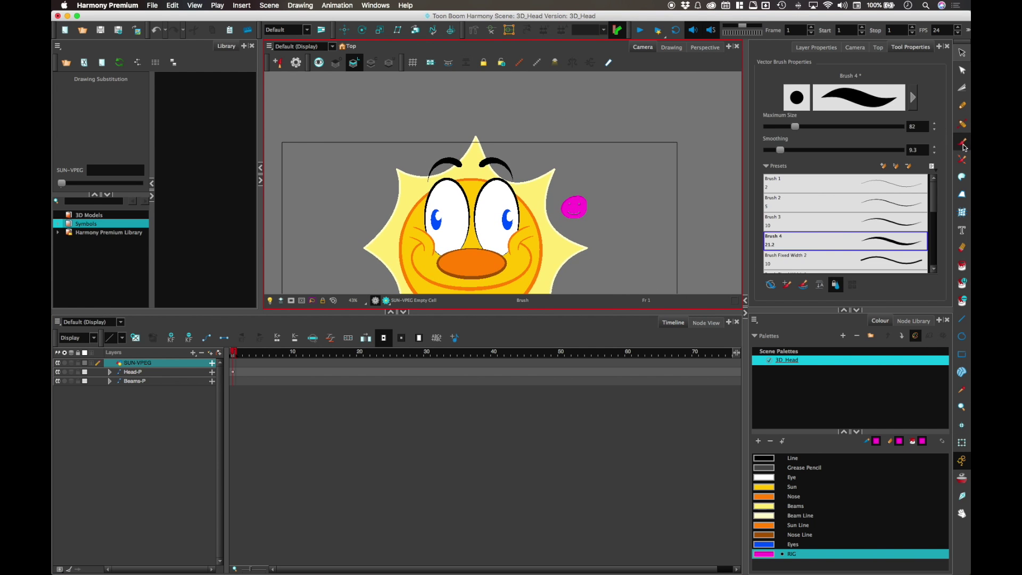
mouse_move(451, 95)
mouse_down()
mouse_move(434, 97)
mouse_move(432, 118)
mouse_move(481, 103)
mouse_move(482, 119)
mouse_up()
mouse_move(486, 95)
mouse_down()
mouse_move(493, 103)
mouse_move(514, 91)
mouse_up()
key(shift+t)
click(508, 117)
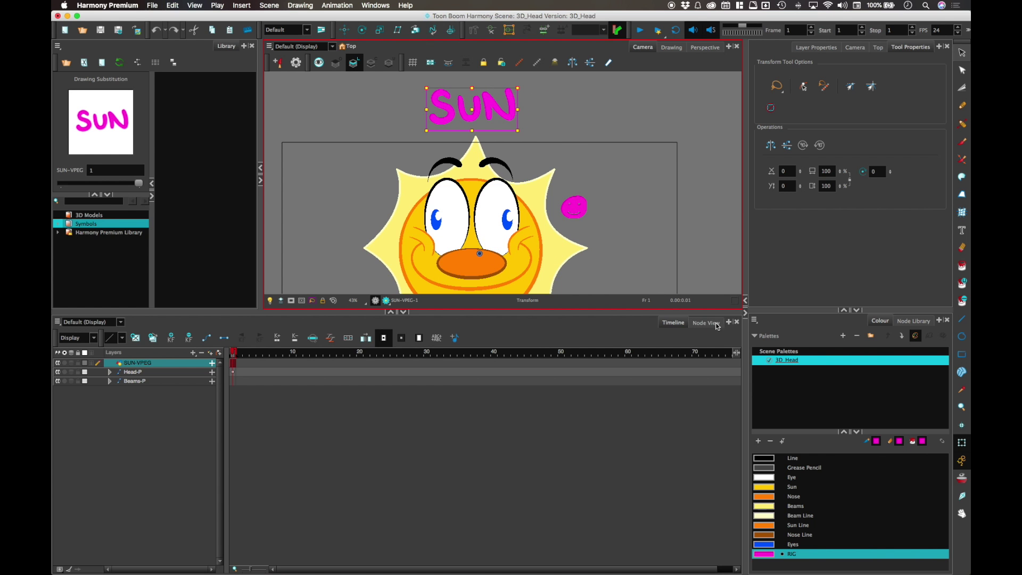
Connect the Head-P and Beams-P pegs under SUN-VPEG and check the hierarchy in the timeline.
click(717, 327)
mouse_move(464, 359)
mouse_down()
mouse_move(491, 388)
mouse_move(482, 420)
mouse_up()
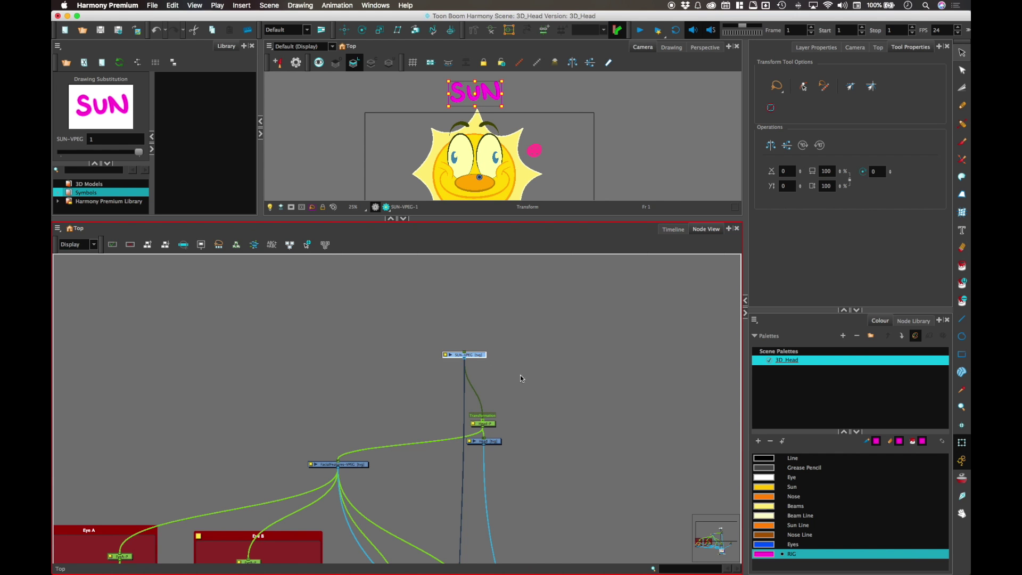
drag(525, 393, 463, 315)
drag(392, 266, 575, 441)
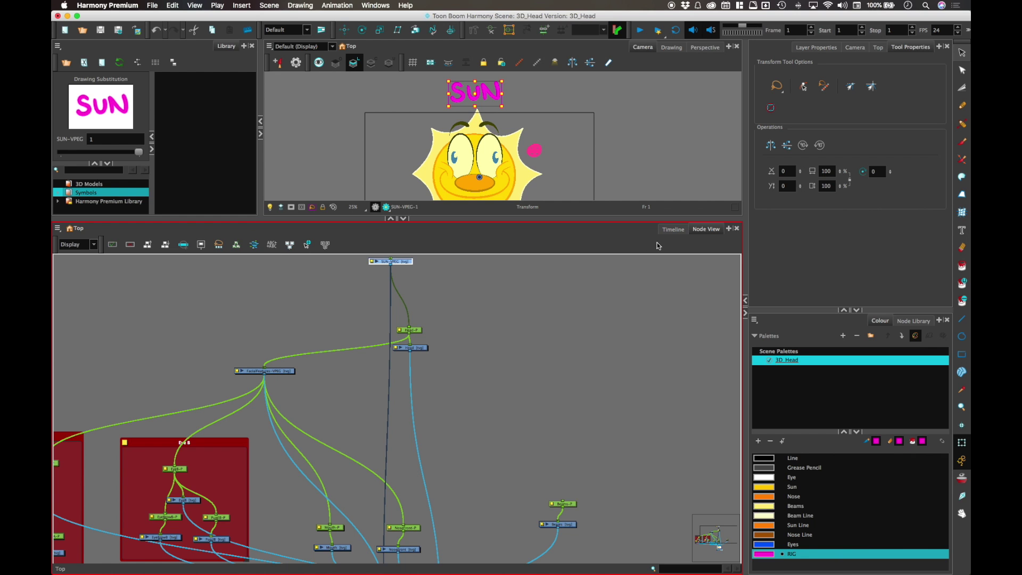
mouse_move(390, 268)
mouse_down()
mouse_move(502, 365)
mouse_move(566, 475)
mouse_move(563, 501)
mouse_up()
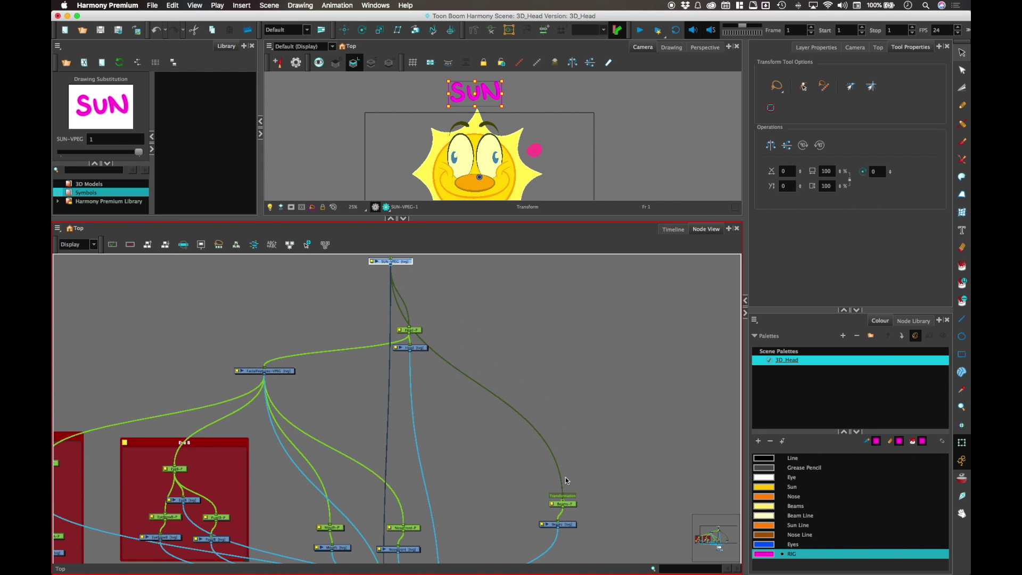
click(605, 299)
click(673, 229)
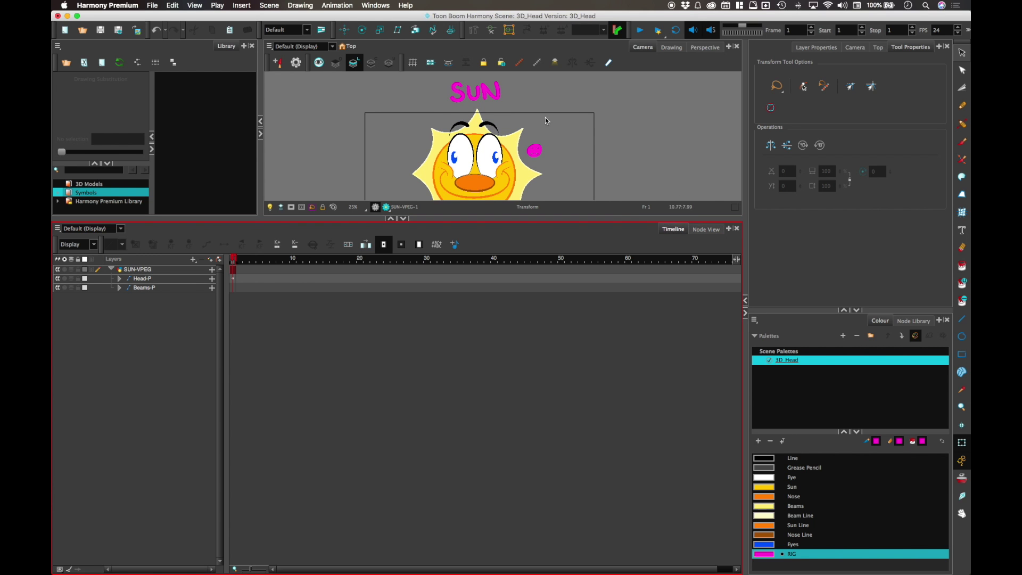
Enlarge the camera view and move the whole sun slightly right and up using the SUN drawing.
click(498, 99)
drag(491, 218, 491, 368)
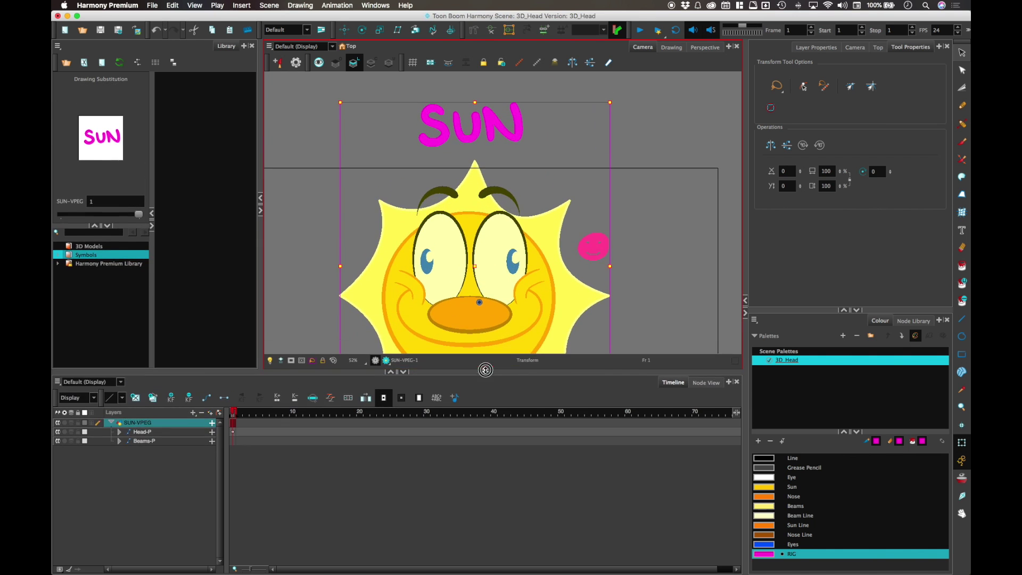
scroll(580, 136, up, 5)
drag(580, 135, 548, 137)
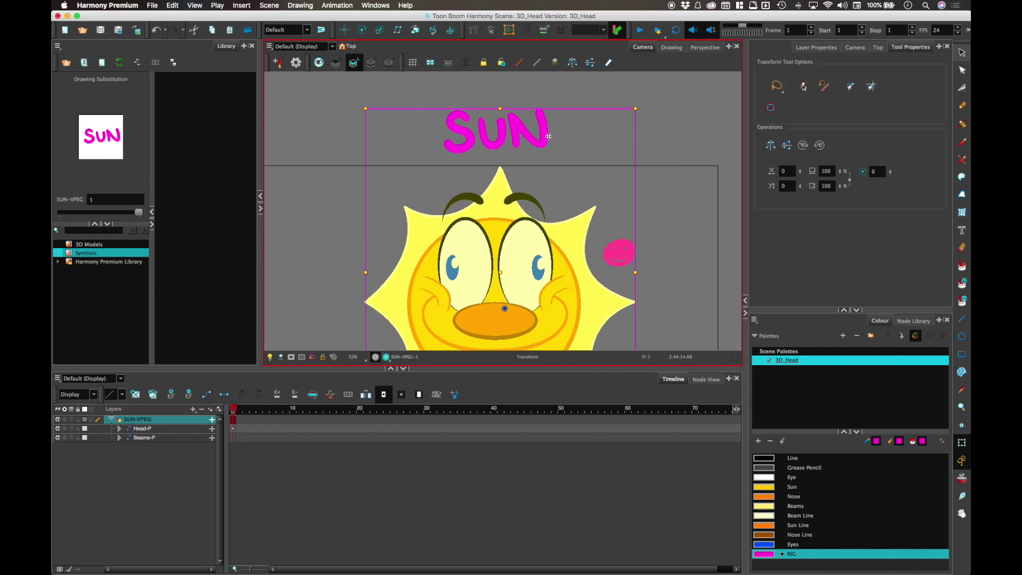
scroll(668, 222, down, 4)
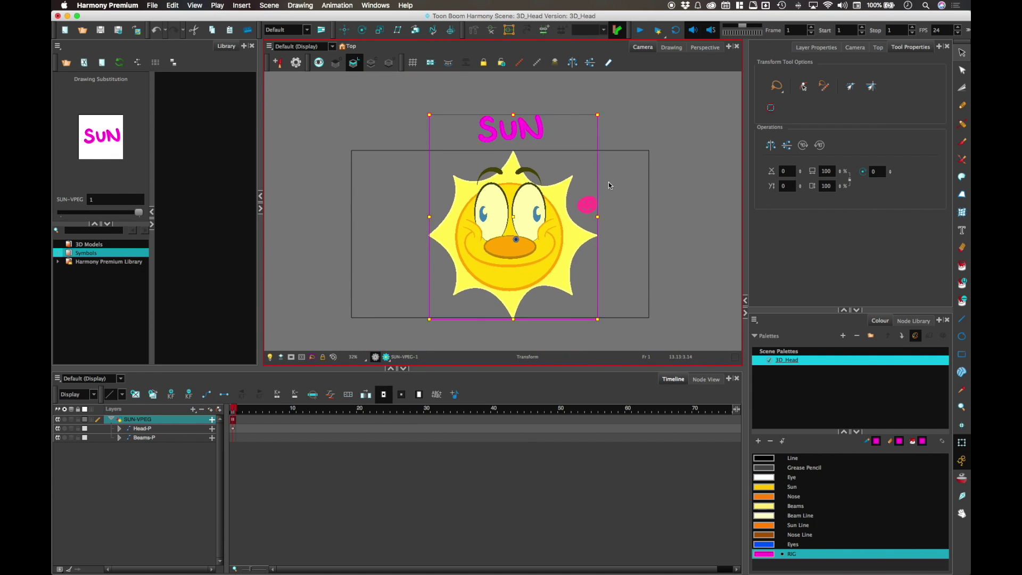
click(609, 182)
click(538, 130)
mouse_move(537, 129)
mouse_down()
mouse_move(524, 120)
mouse_move(541, 125)
mouse_up()
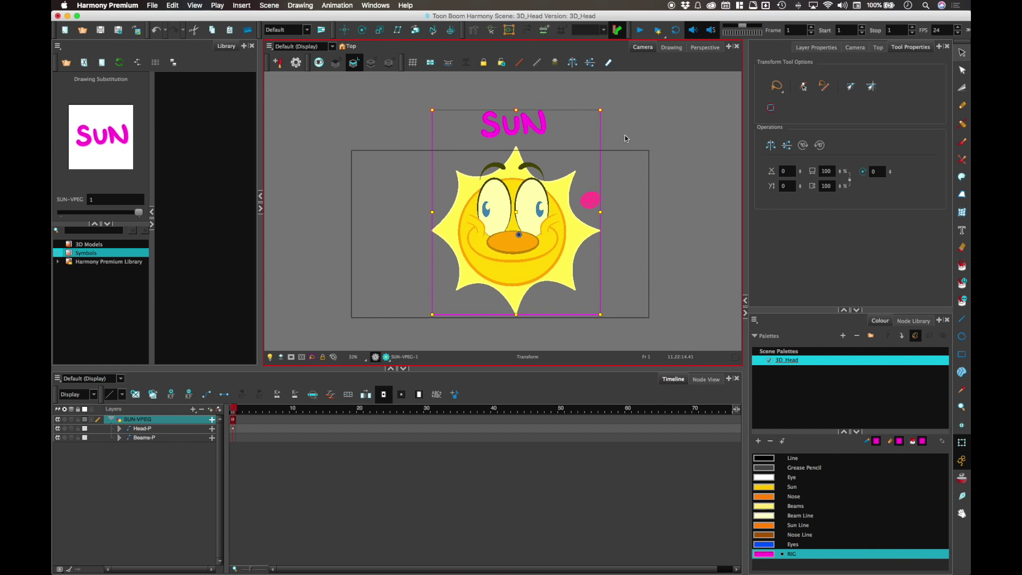
click(627, 137)
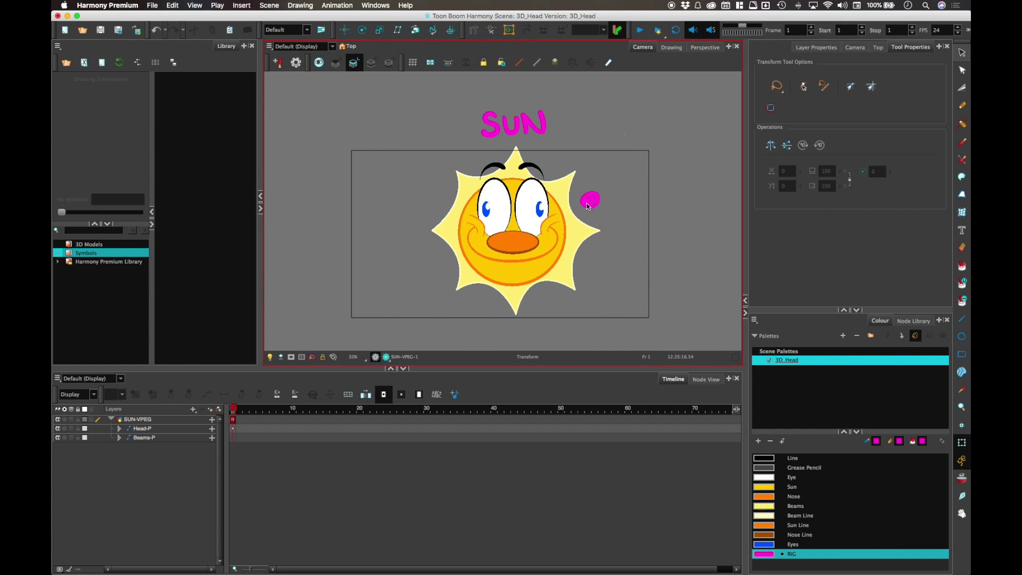
Add a Colour-Card layer beneath the sun rig and lock it.
click(194, 409)
click(251, 433)
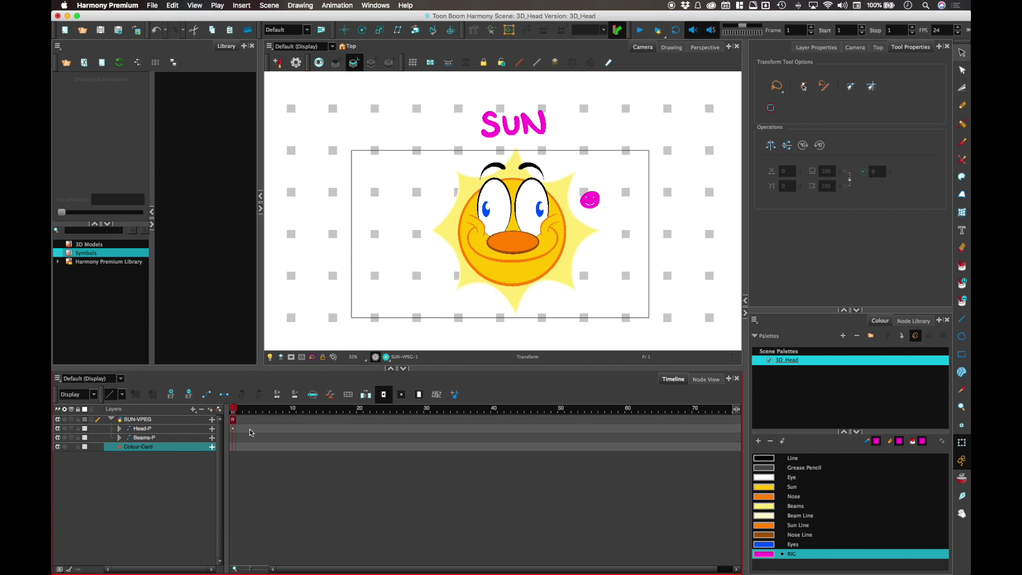
click(84, 447)
click(414, 287)
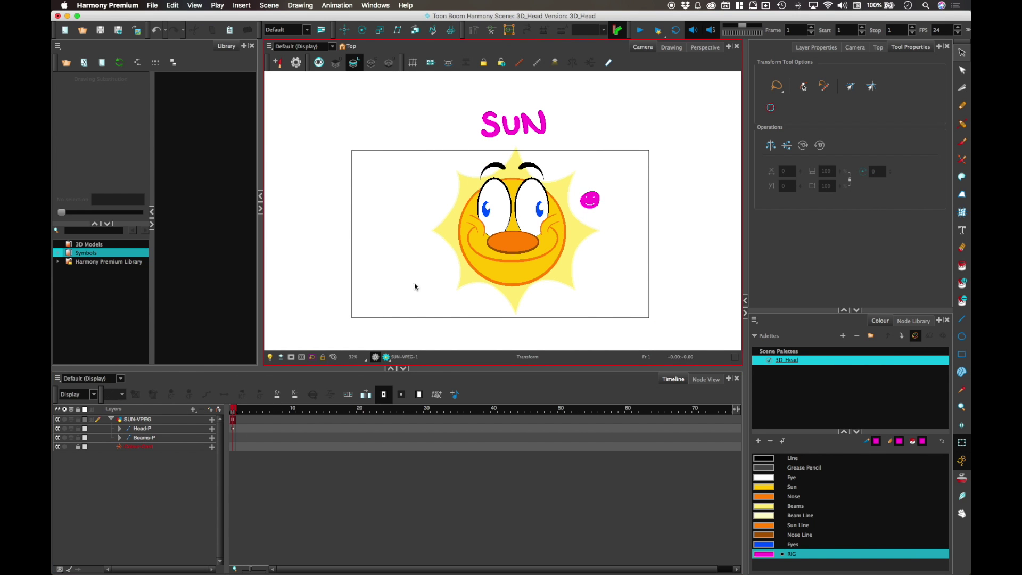
Set the Colour-Card's colour to light blue with RGB values 75, 207, 255.
double_click(159, 449)
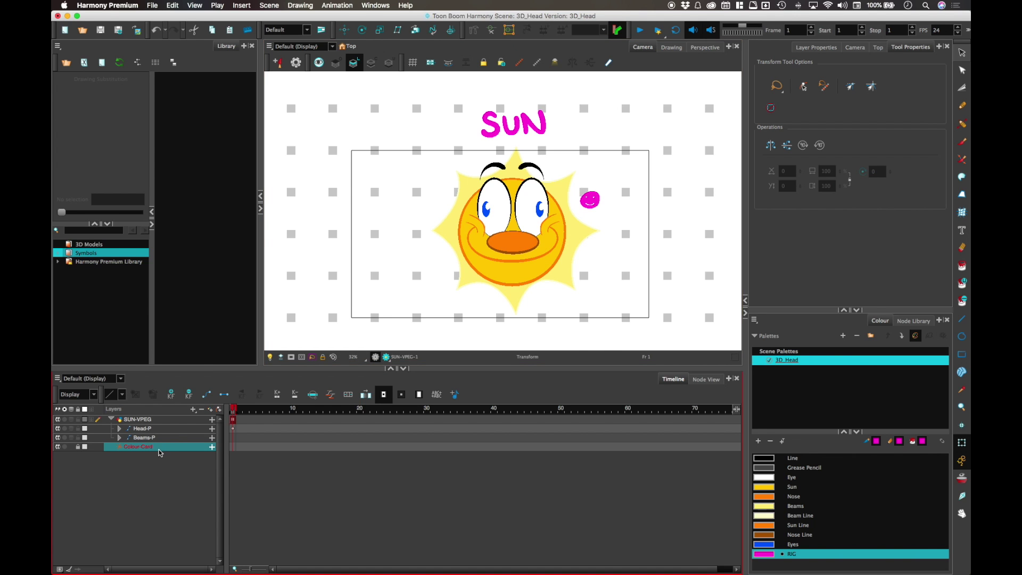
click(648, 219)
drag(559, 239, 533, 236)
click(589, 265)
drag(599, 266, 553, 240)
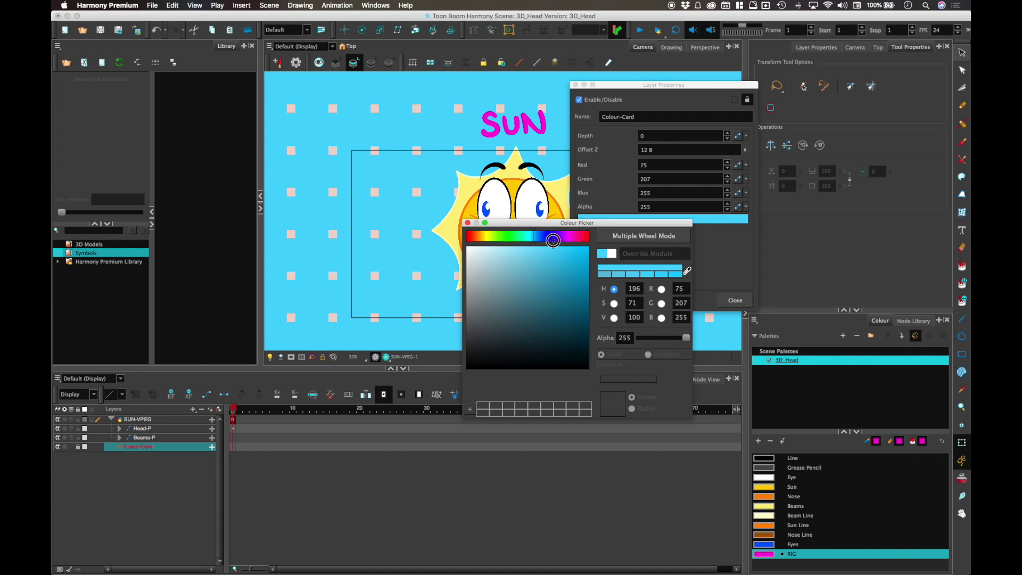
click(467, 223)
click(735, 300)
click(692, 294)
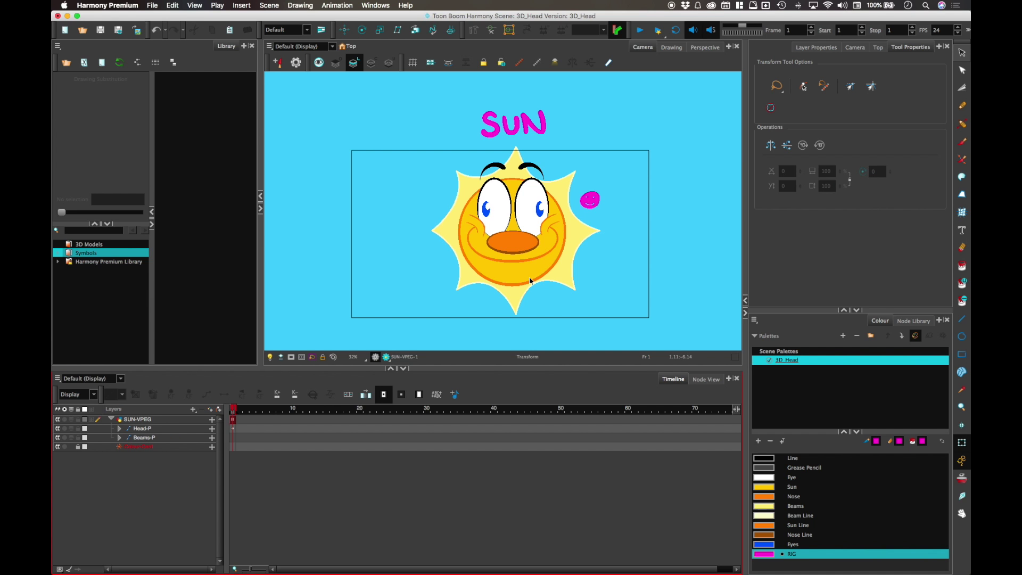
Show the node network in an enlarged view and move the FacialFeatures-VPEG node up, clear of the eye groups.
click(706, 379)
drag(674, 368, 670, 246)
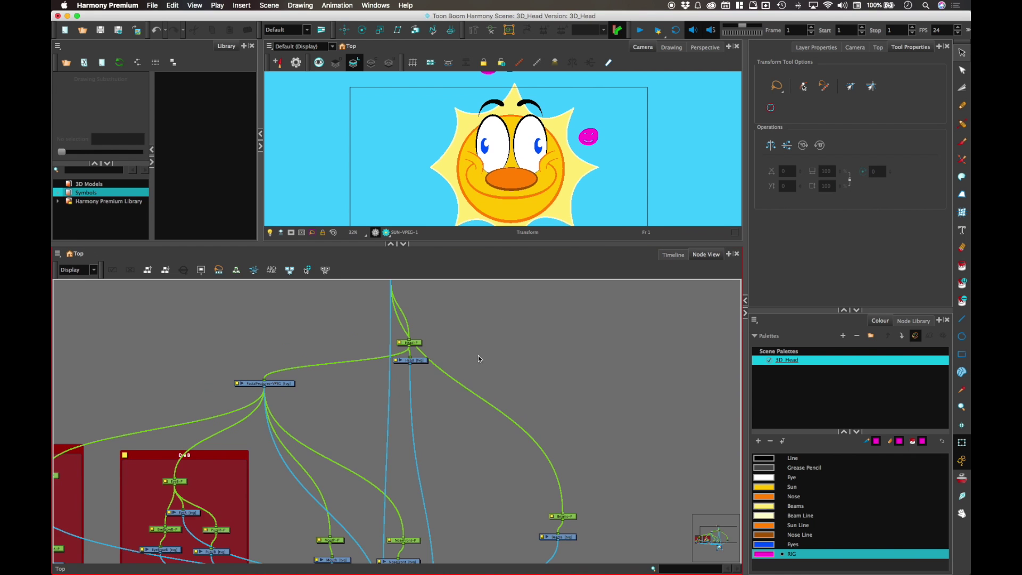
scroll(478, 355, down, 3)
scroll(490, 306, up, 6)
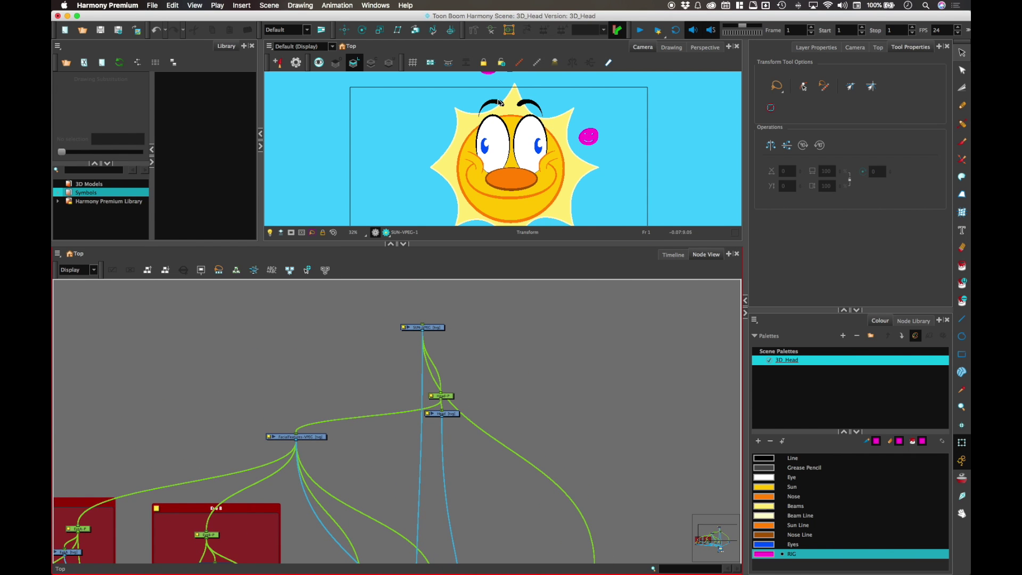
scroll(469, 319, down, 3)
scroll(458, 309, up, 3)
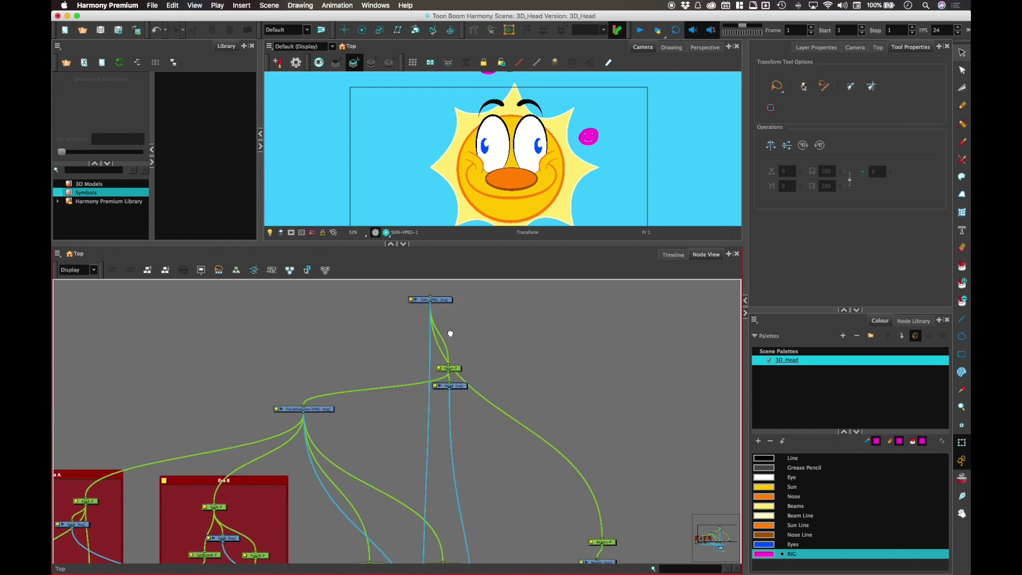
click(301, 435)
drag(301, 435, 292, 375)
click(441, 325)
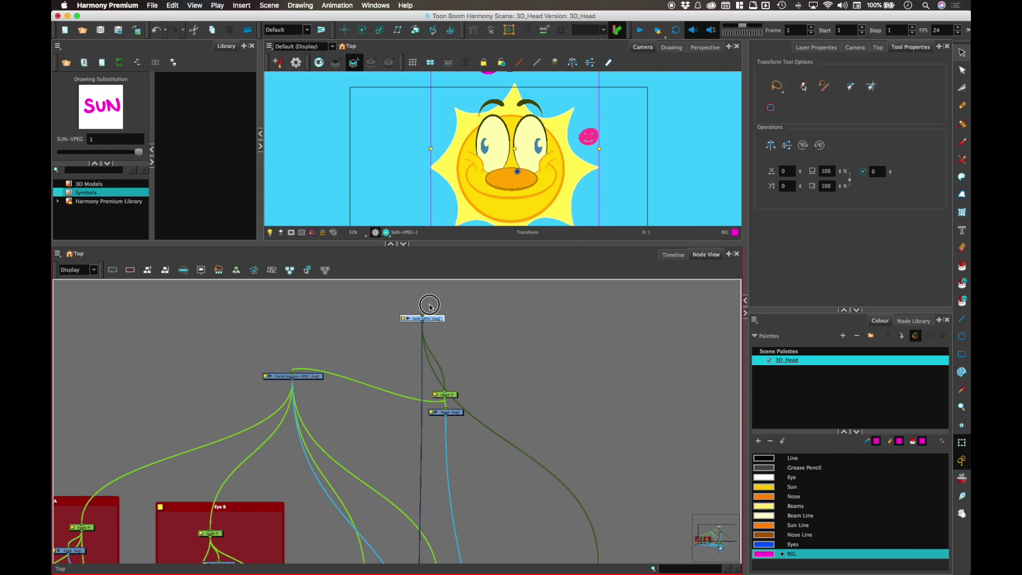
Move the Colour-Card node beside the Beams nodes and shift the SUN-VPEG node slightly higher in the network.
scroll(426, 351, down, 10)
drag(394, 502, 540, 389)
scroll(449, 381, up, 3)
scroll(444, 356, down, 4)
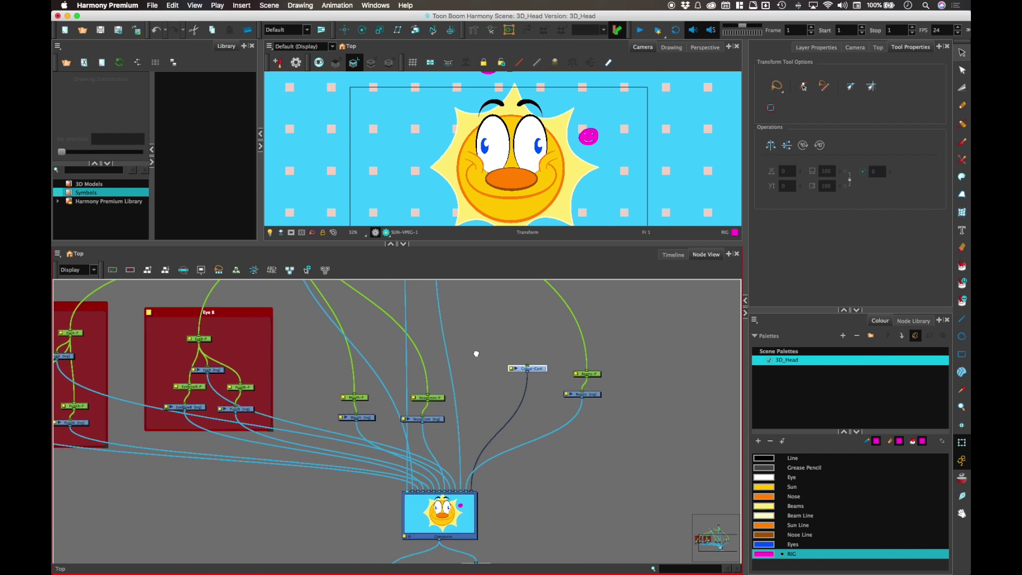
scroll(475, 353, up, 12)
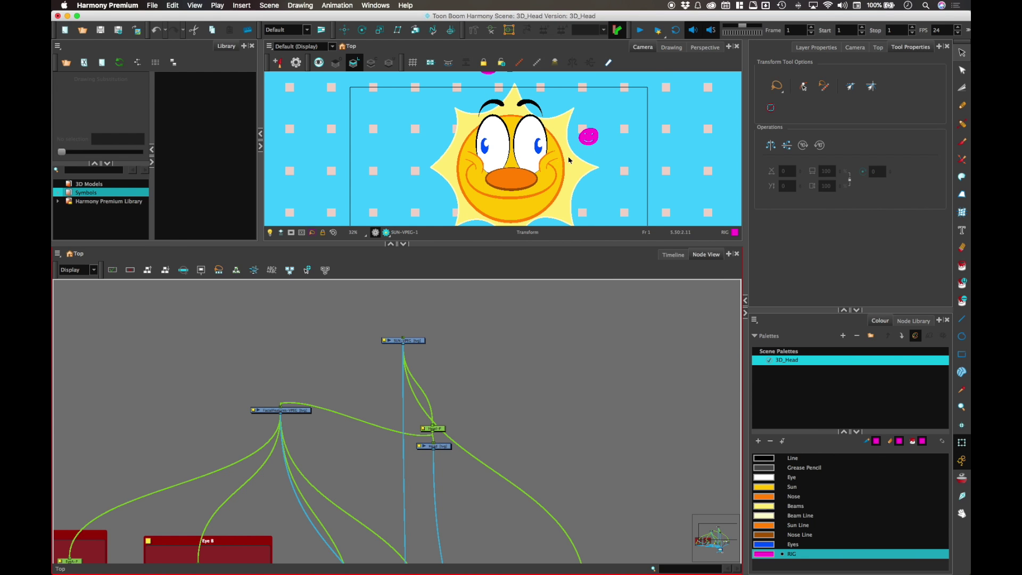
drag(424, 341, 420, 318)
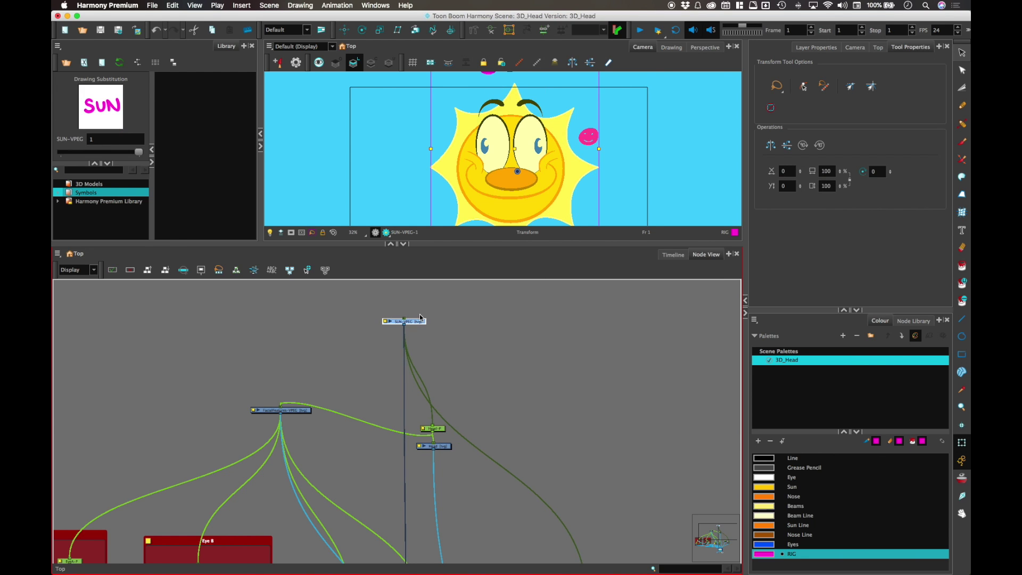
Add a Composite node to the network and reroute the SUN-VPEG and FacialFeatures-VPEG drawing outputs into it.
click(913, 321)
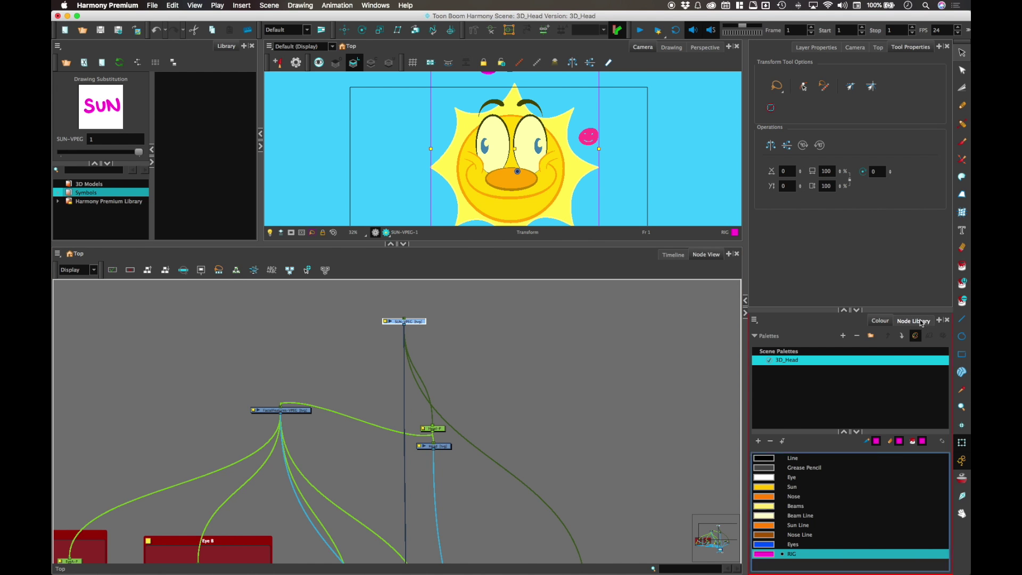
click(833, 339)
text(comp)
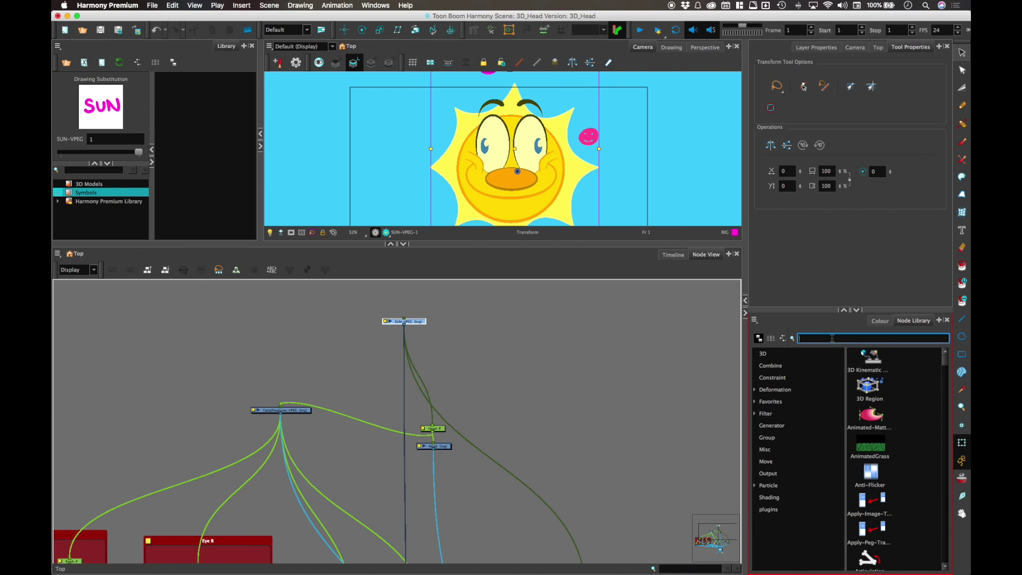
drag(870, 471, 335, 429)
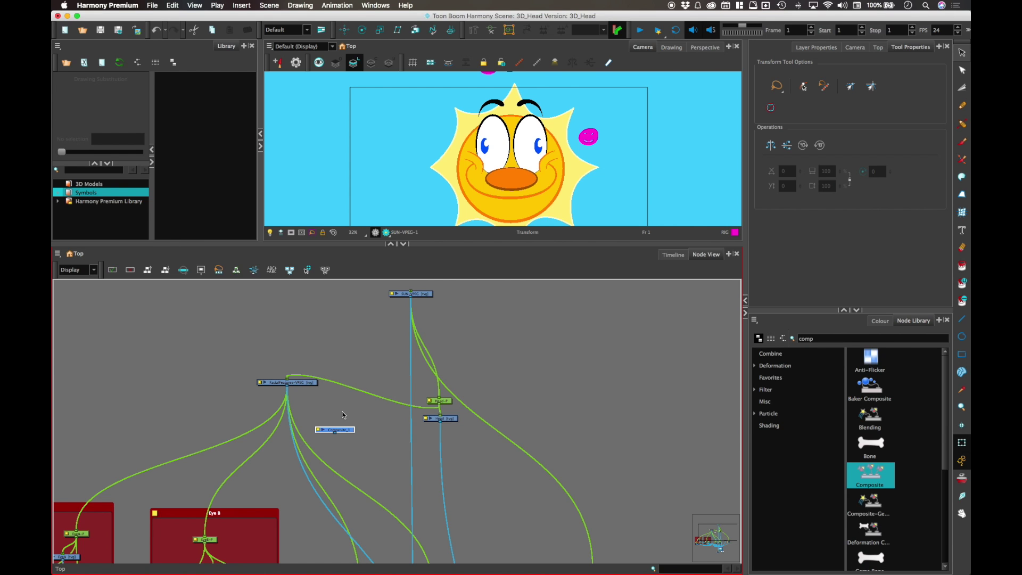
drag(412, 356, 335, 422)
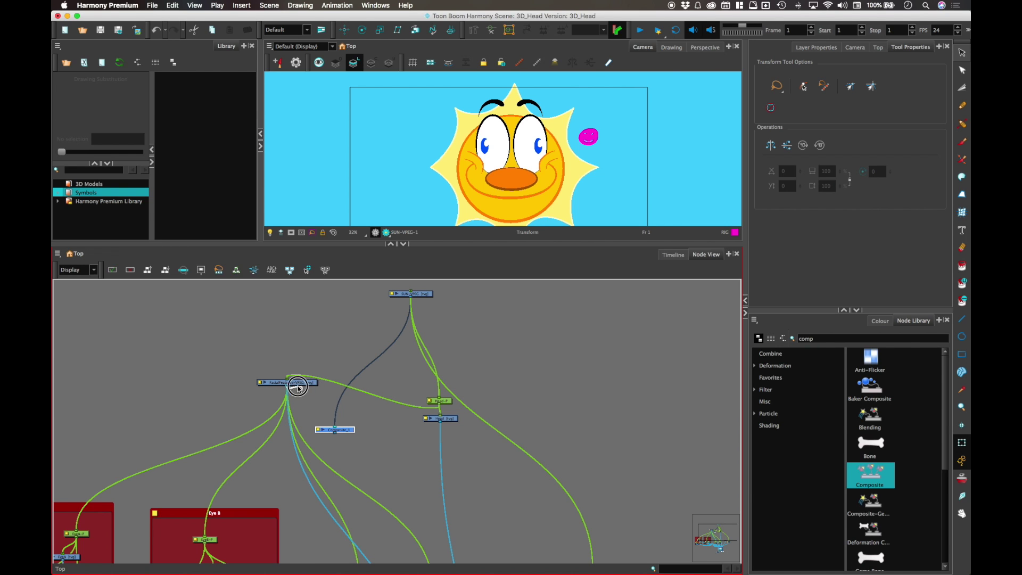
drag(311, 479, 342, 303)
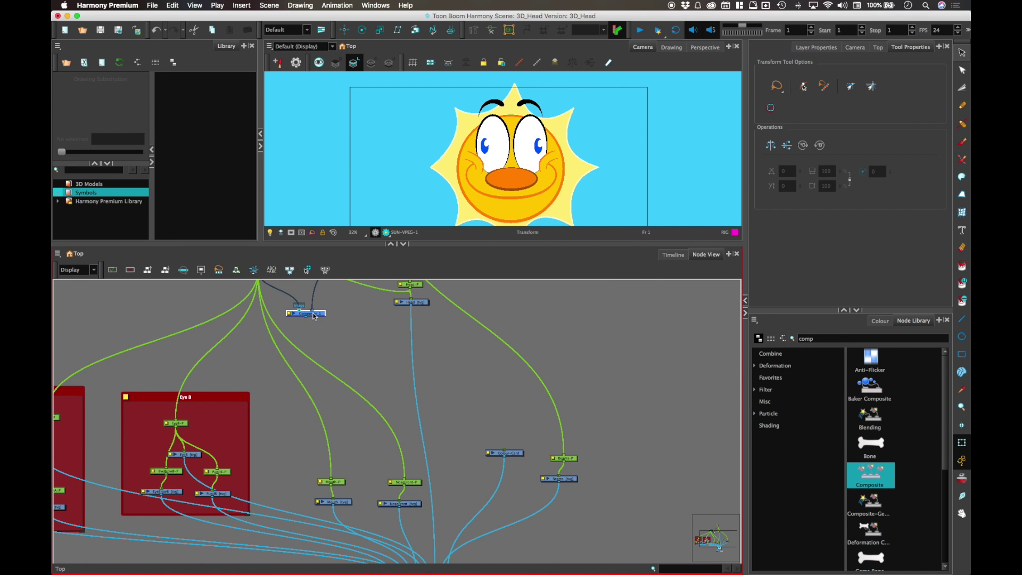
Rename the new composite node as RIGGING.
double_click(294, 314)
text(RIGGING)
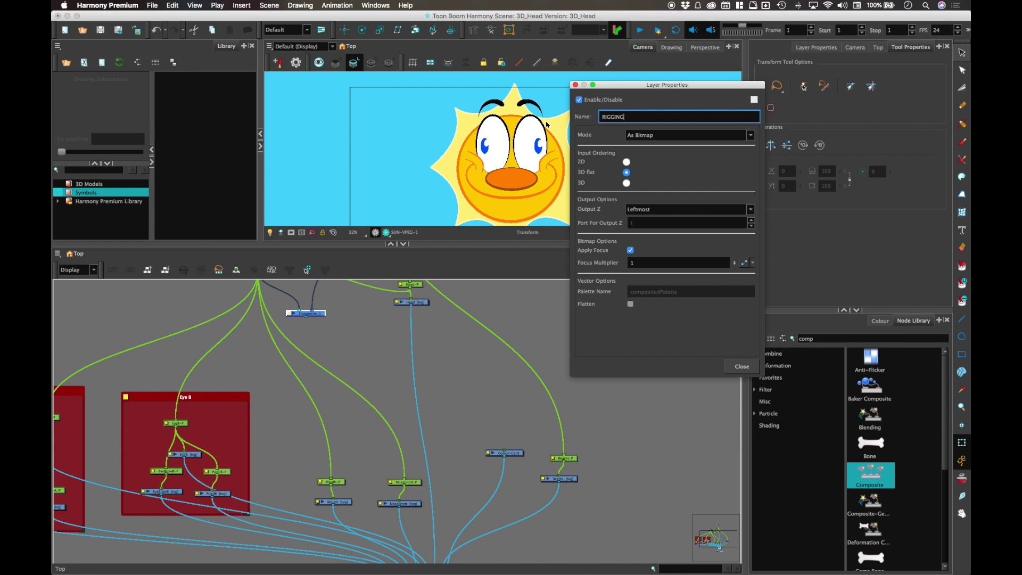
click(741, 365)
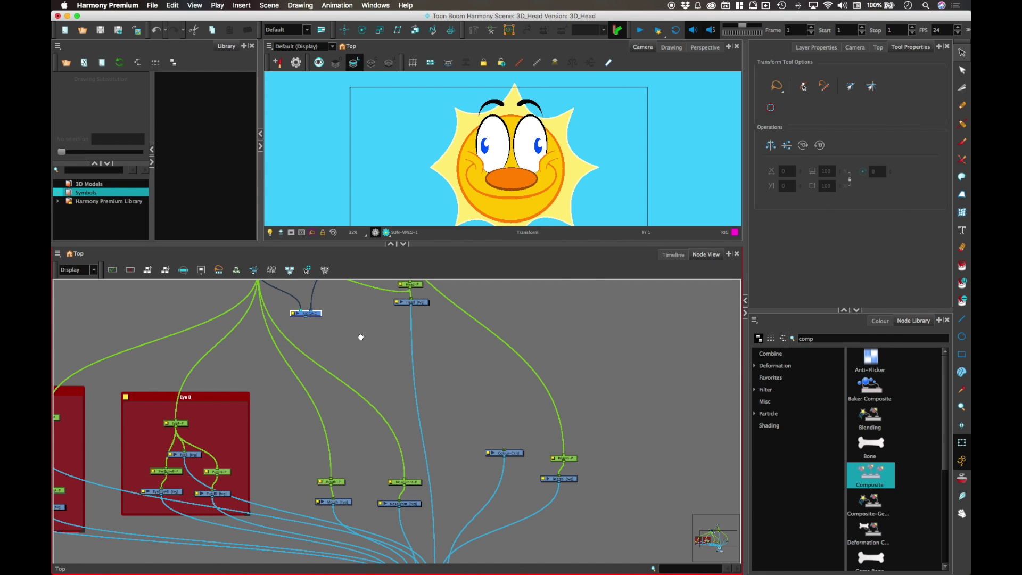
Move the RIGGING composite beside the Eye B group and connect its output to the leftmost port of the main Composite.
scroll(346, 221, down, 1)
scroll(360, 290, down, 3)
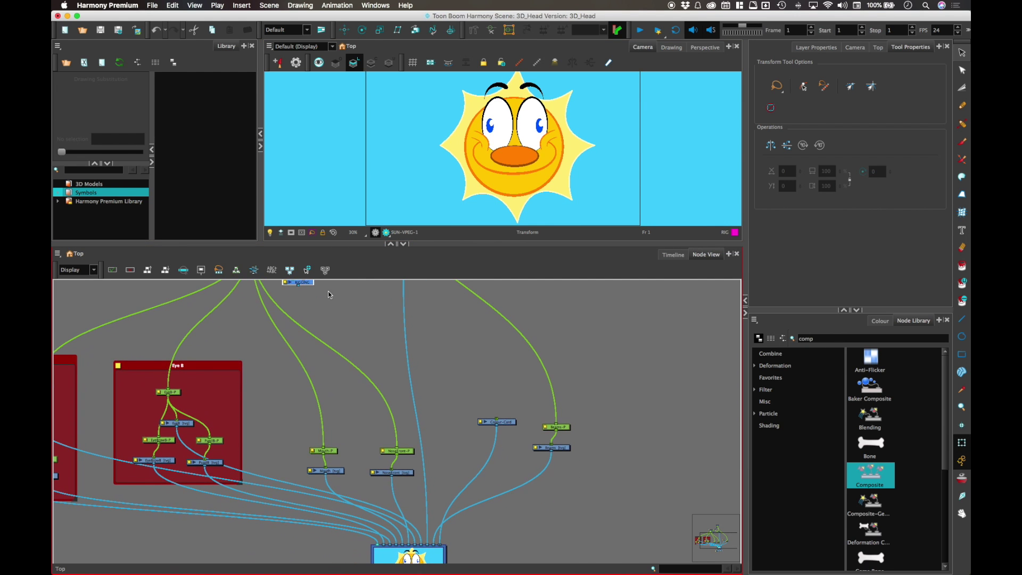
drag(298, 282, 273, 396)
scroll(272, 397, down, 2)
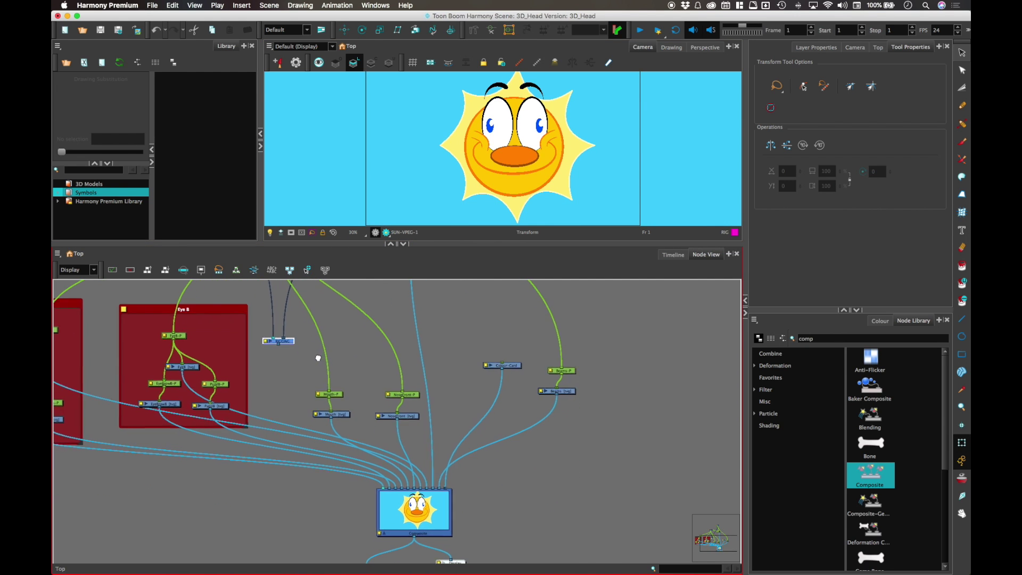
mouse_move(278, 343)
mouse_down()
mouse_move(346, 405)
mouse_move(382, 488)
mouse_up()
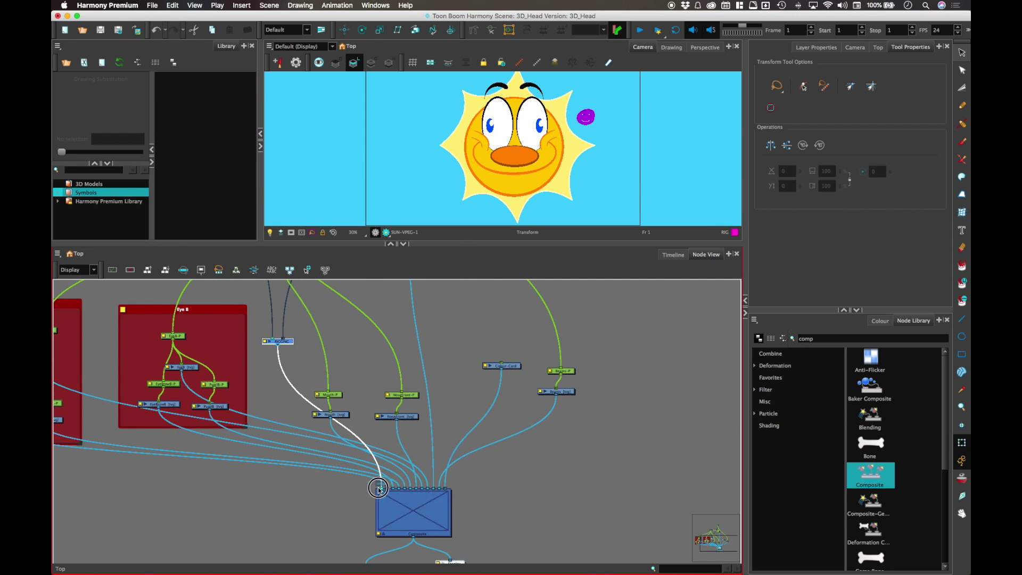
click(450, 297)
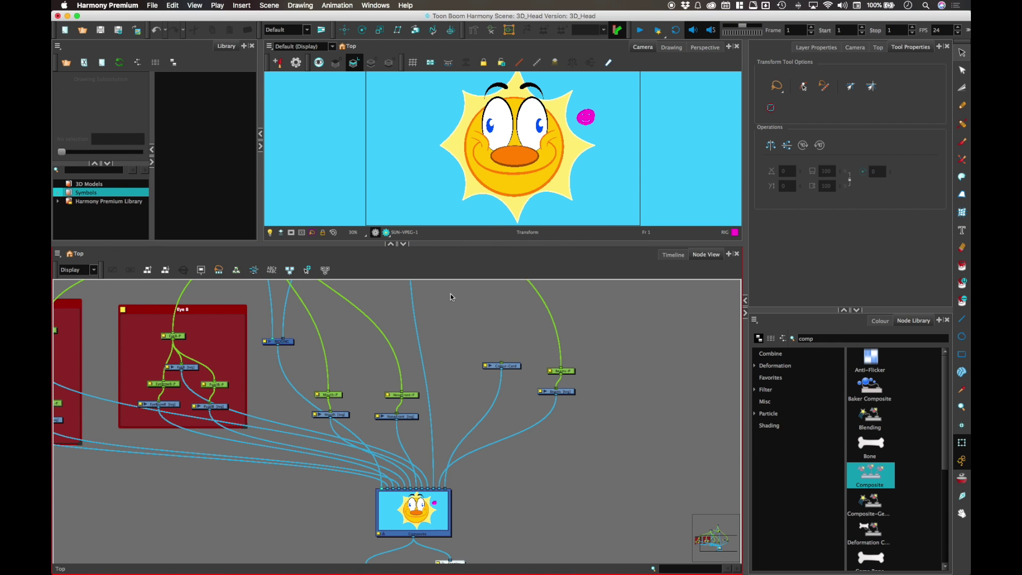
Set the RIGGING composite's input ordering to 2D.
scroll(451, 311, up, 2)
scroll(455, 306, down, 2)
scroll(463, 372, up, 5)
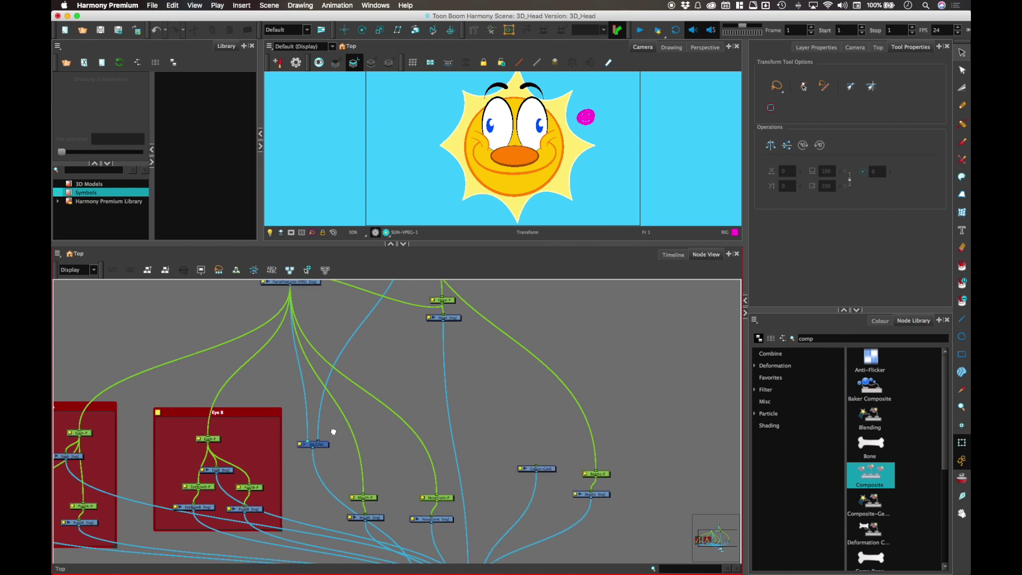
scroll(314, 421, up, 2)
double_click(309, 451)
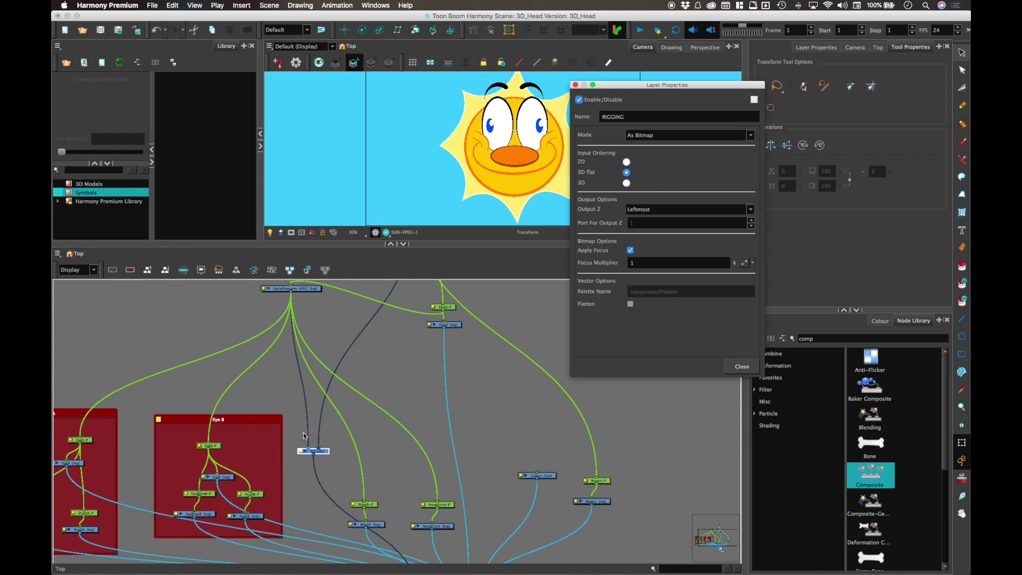
click(627, 163)
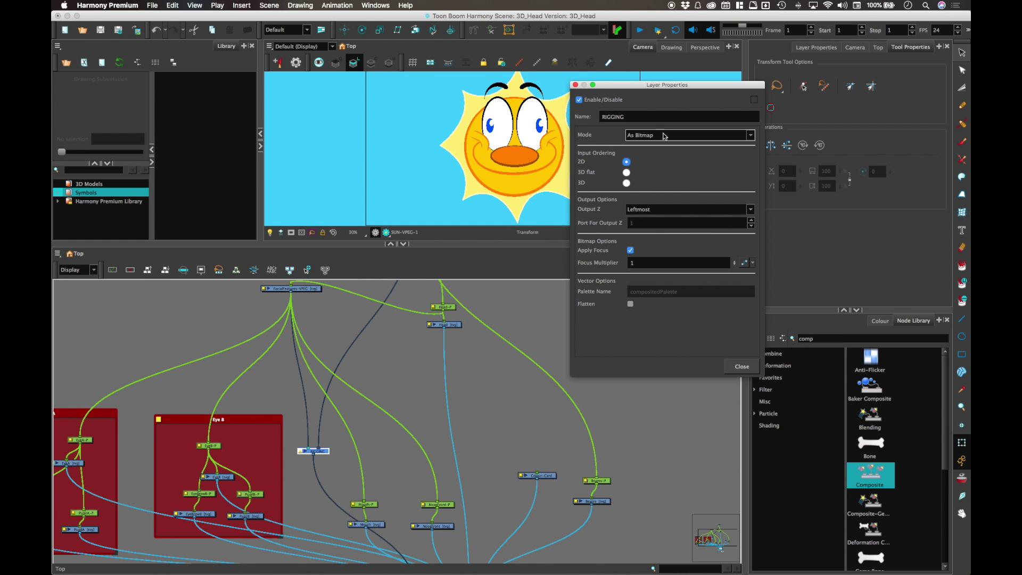
click(743, 366)
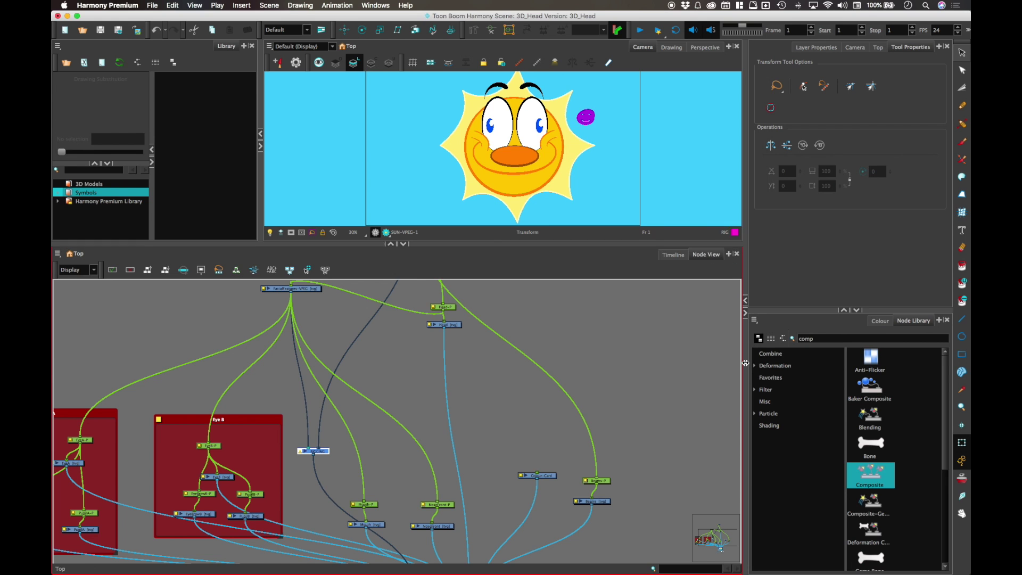
Move the Colour-Card node below and right of the Beams drawing, and shift RIGGING slightly up to leave room beneath it.
drag(457, 244, 469, 276)
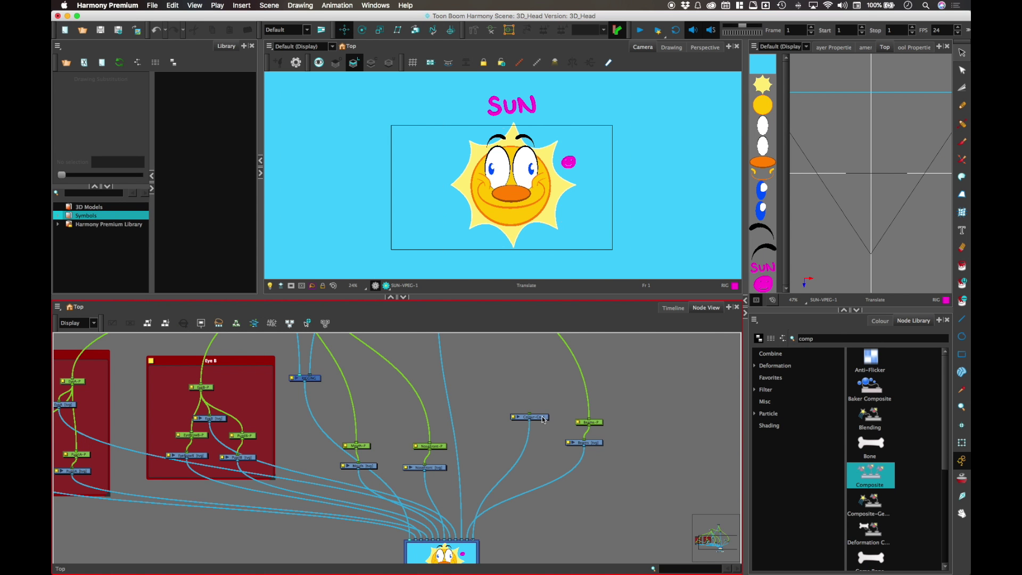
drag(541, 418, 639, 492)
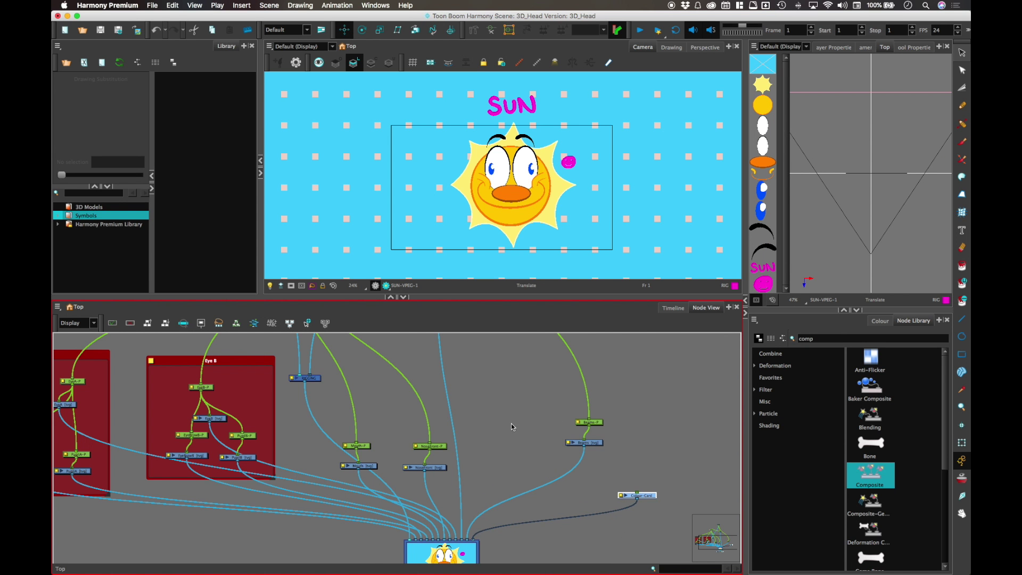
scroll(512, 426, up, 3)
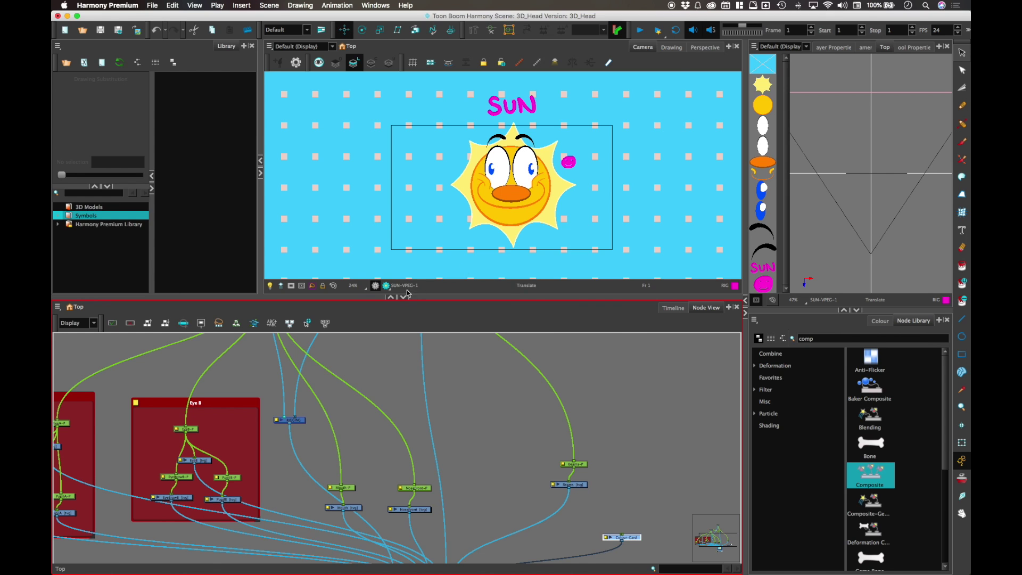
click(479, 369)
drag(301, 421, 300, 408)
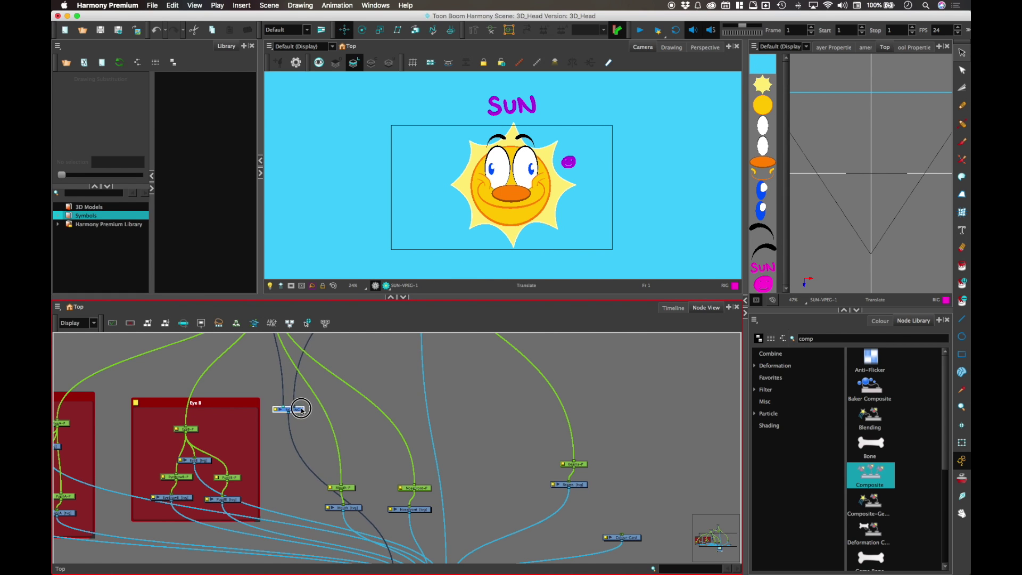
double_click(871, 336)
text(display)
drag(870, 359, 312, 430)
drag(318, 442, 315, 439)
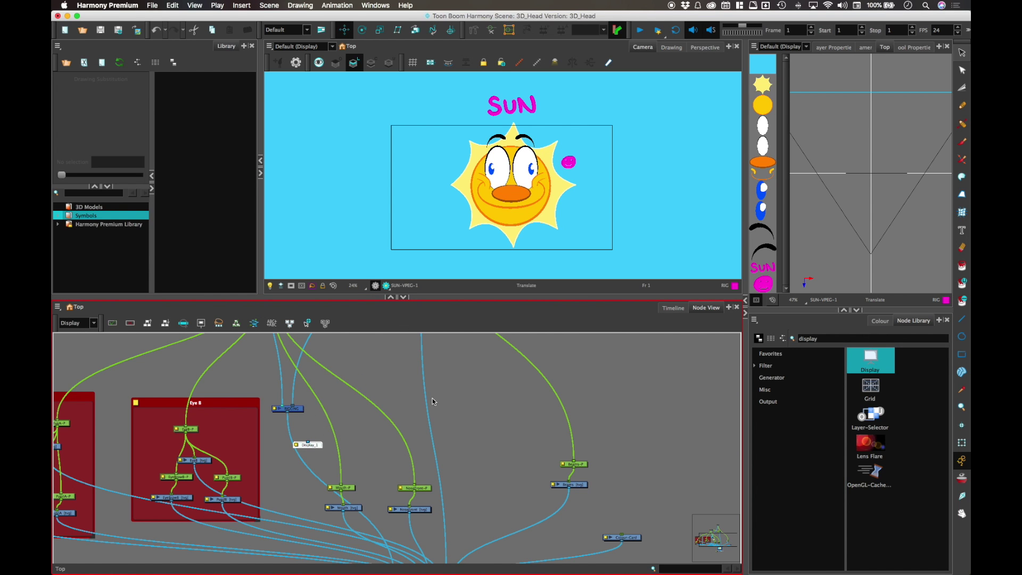
key(Delete)
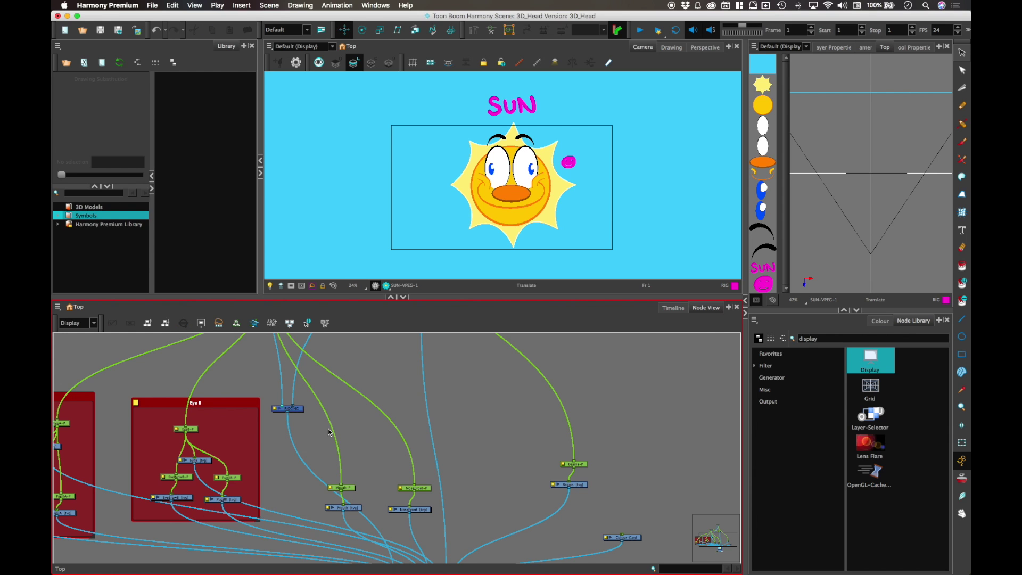
Add a Visibility node beneath RIGGING and insert it into the connection between RIGGING and the main Composite.
double_click(820, 338)
text(vis)
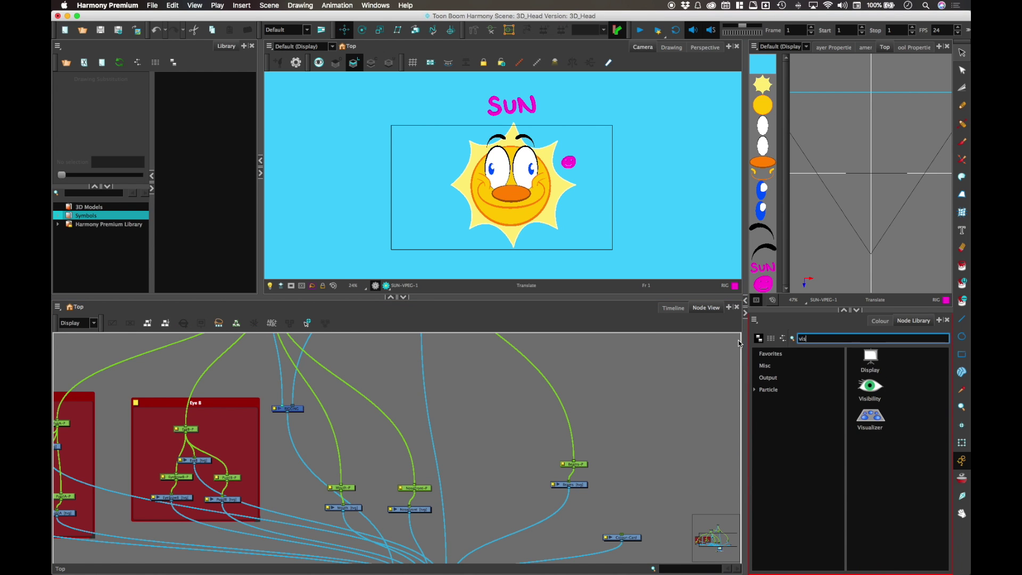
drag(873, 387, 321, 438)
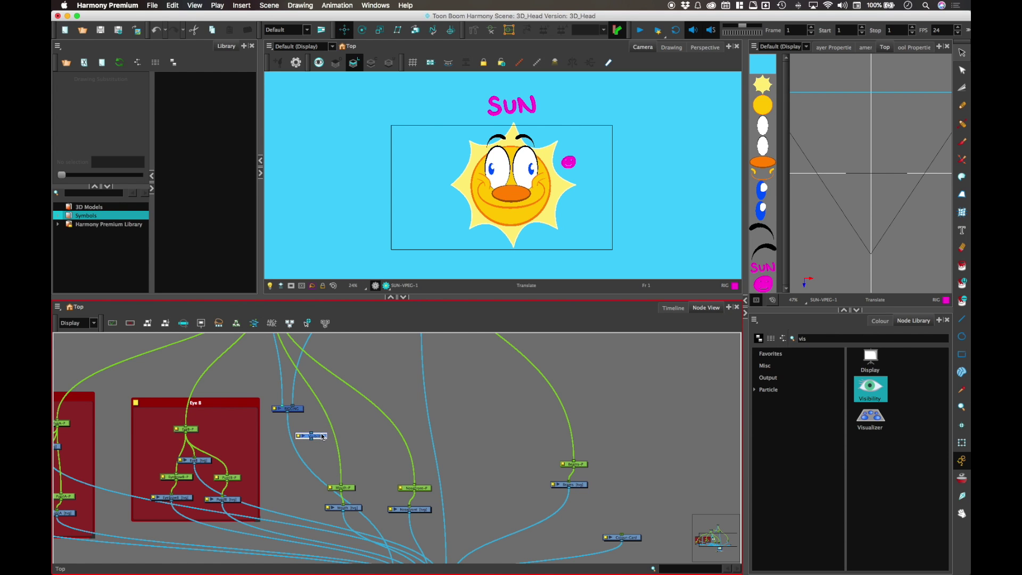
drag(322, 438, 315, 447)
scroll(364, 400, down, 3)
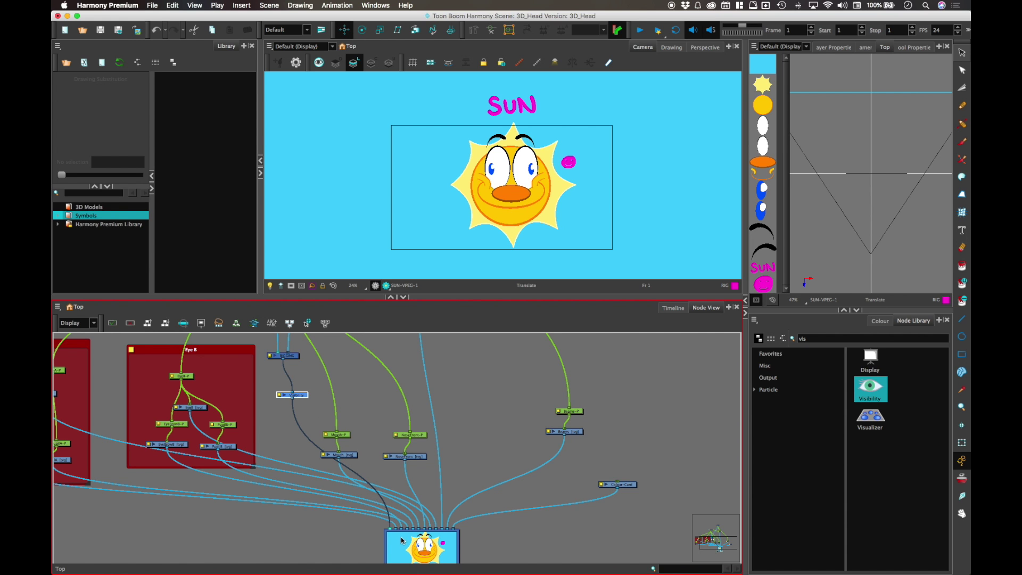
scroll(405, 495, down, 3)
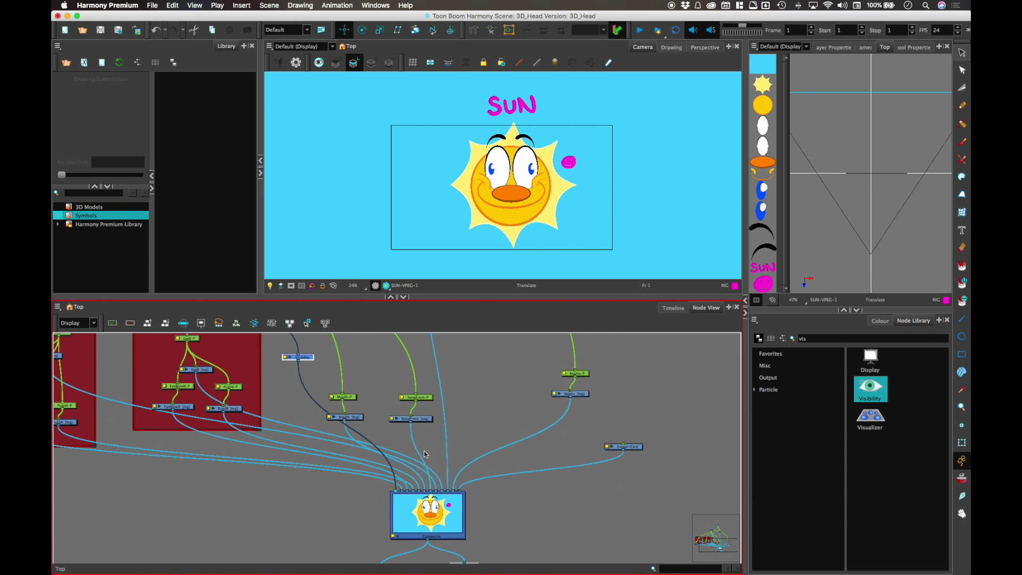
scroll(426, 454, up, 3)
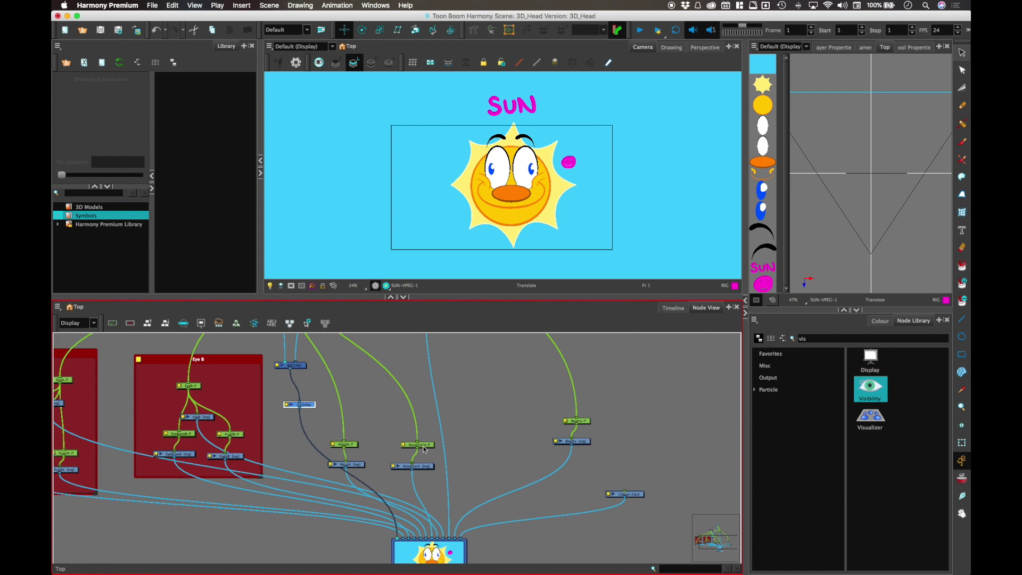
Turn off Soft Render for the Visibility node while keeping its display in the OpenGL view on.
double_click(288, 406)
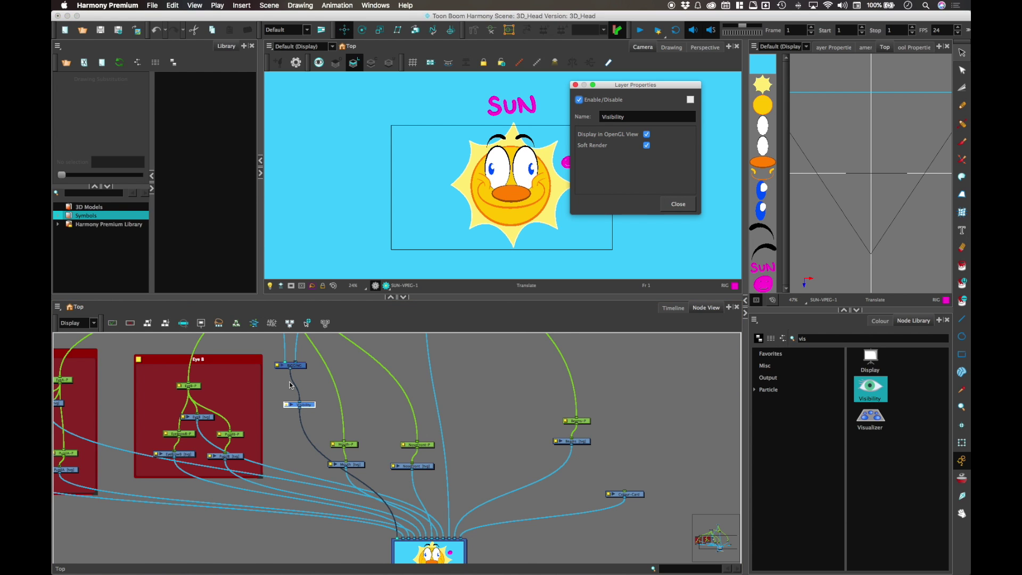
click(647, 146)
click(677, 203)
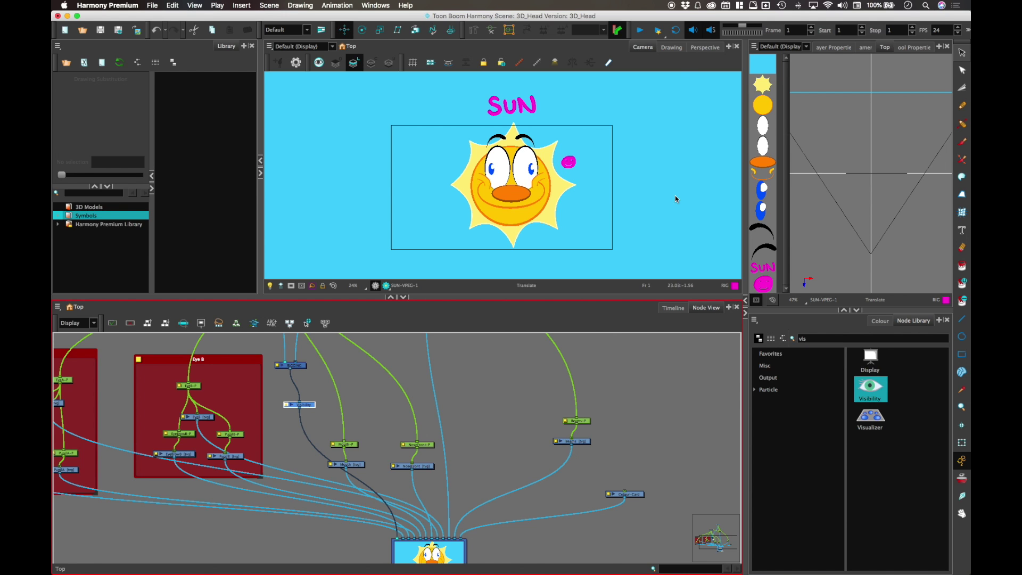
Compare the camera's Render View with the OpenGL View several times to check where the magenta pegs are displayed.
click(386, 286)
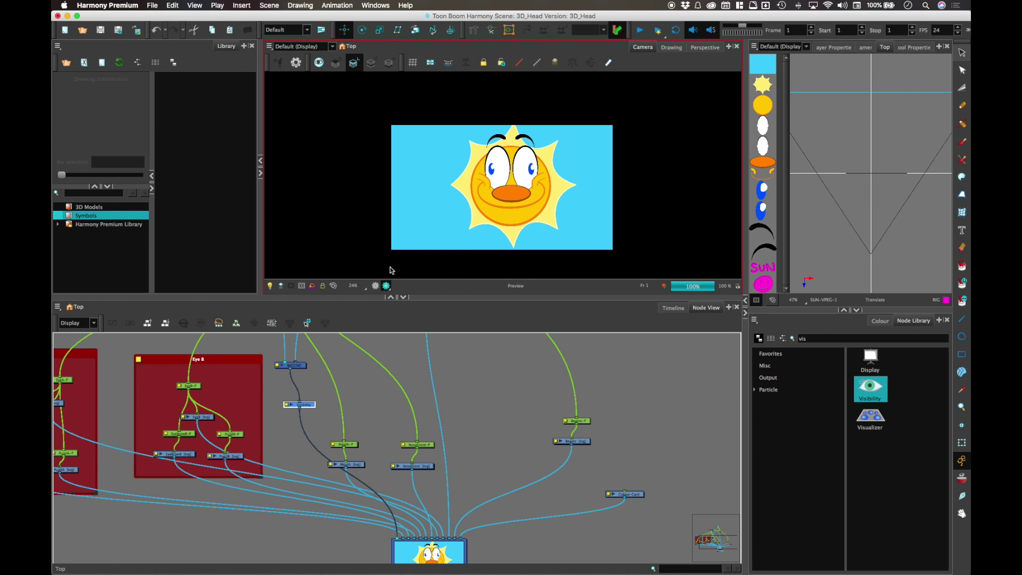
scroll(554, 198, up, 3)
click(376, 287)
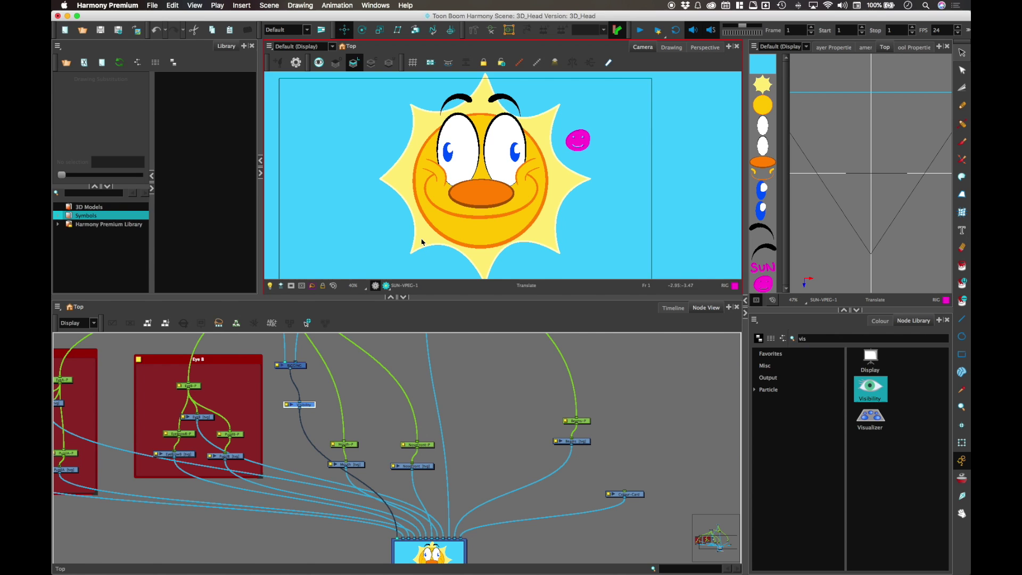
click(387, 286)
click(377, 287)
click(387, 287)
click(378, 287)
click(387, 287)
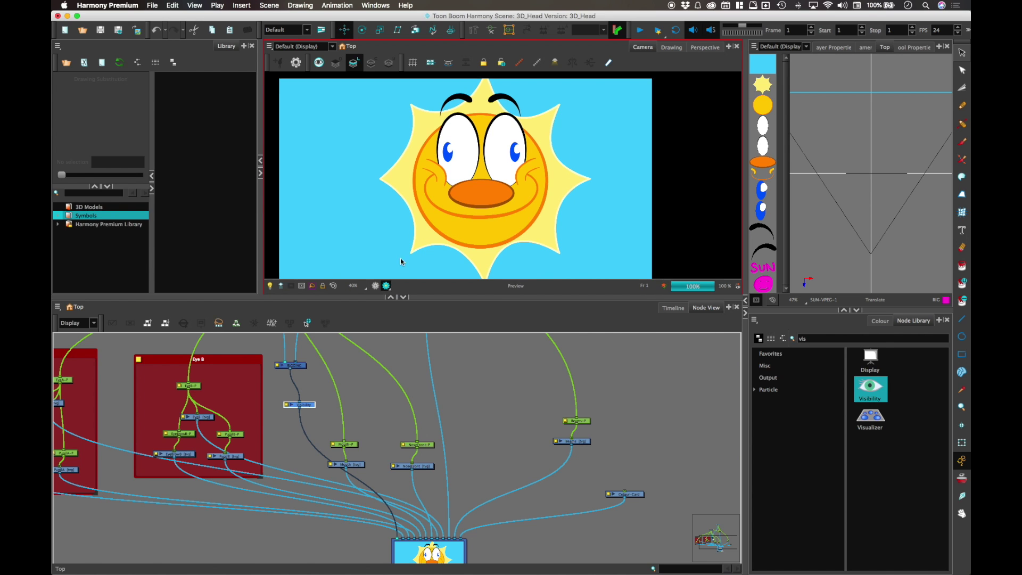
click(381, 288)
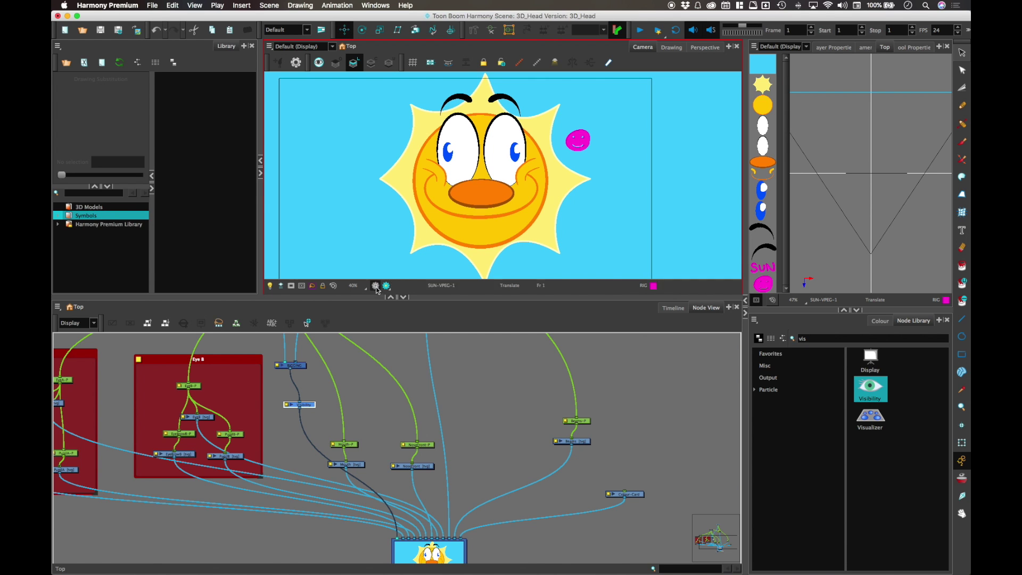
Enlarge the camera view's height and frame the whole sun with its SUN and face pegs.
drag(535, 298, 537, 378)
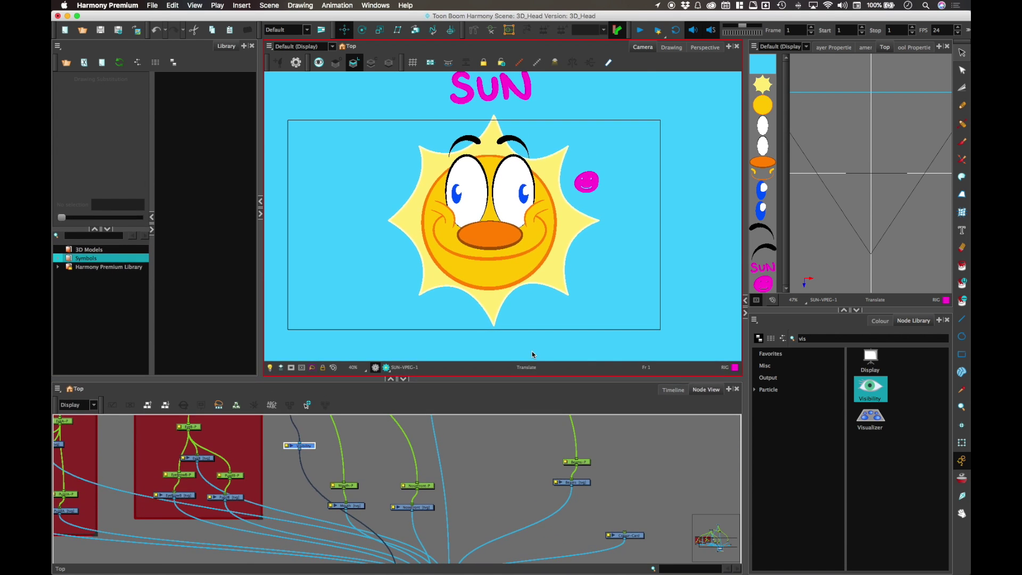
scroll(558, 237, down, 3)
drag(573, 231, 571, 217)
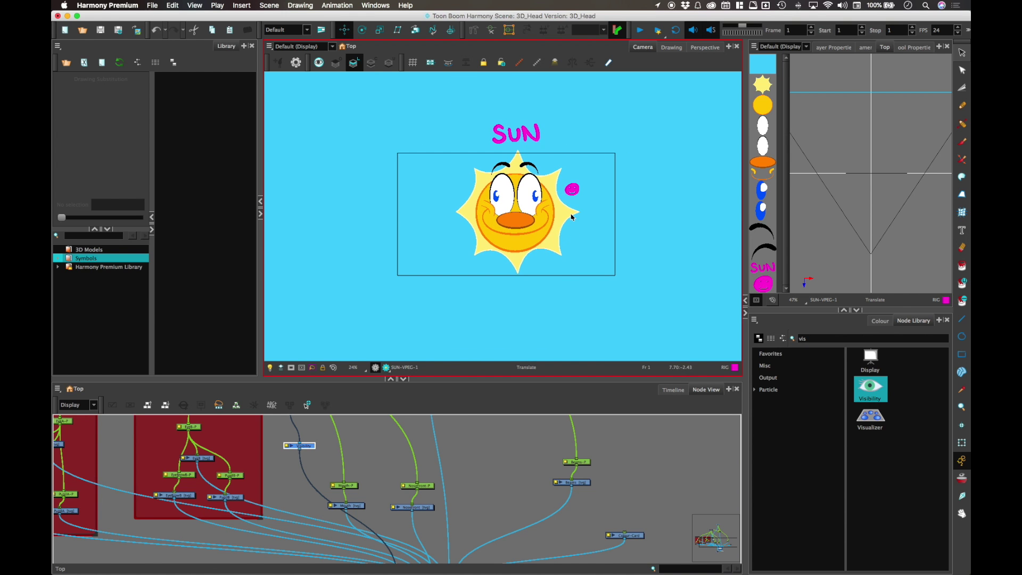
drag(456, 379, 456, 367)
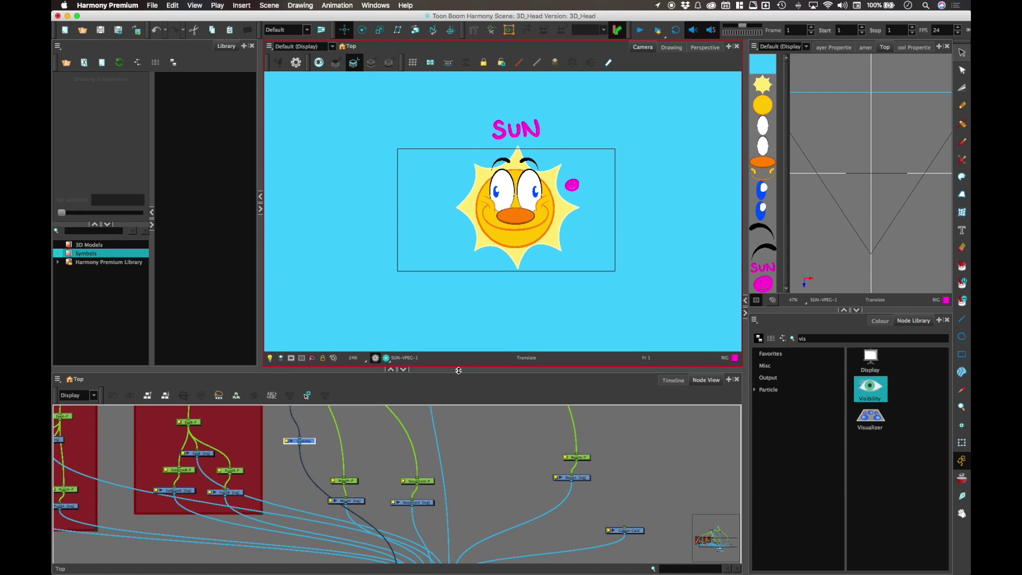
scroll(415, 449, up, 10)
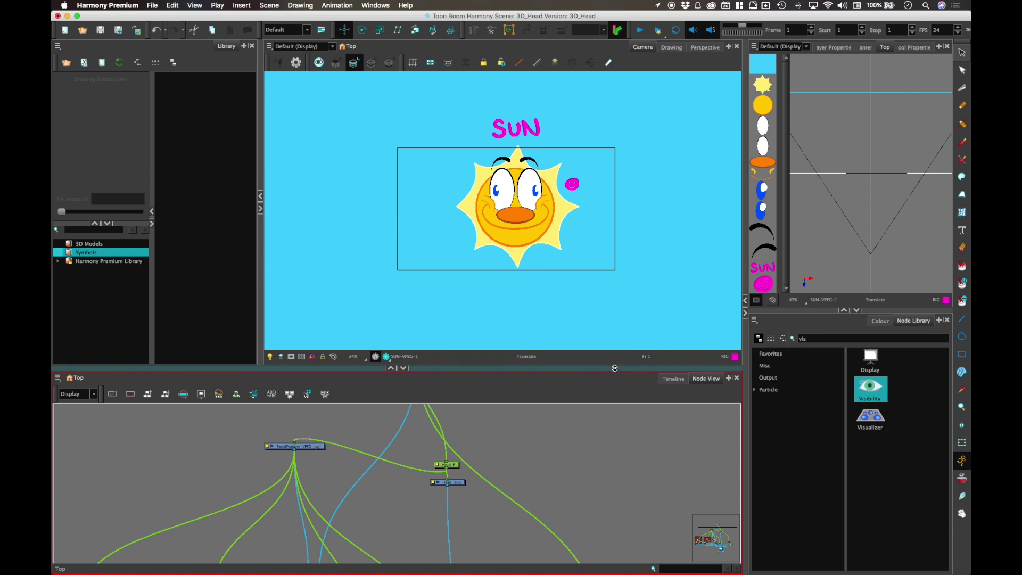
drag(615, 368, 615, 362)
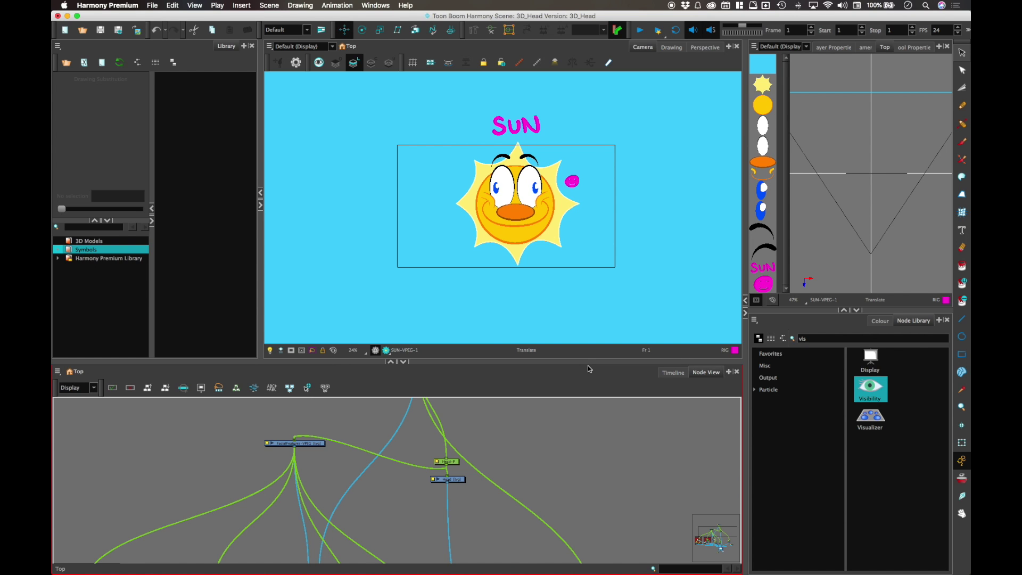
Activate the Transform tool, select the magenta face peg FacialFeatures-VPEG in the camera view, and show the timeline.
key(shift+t)
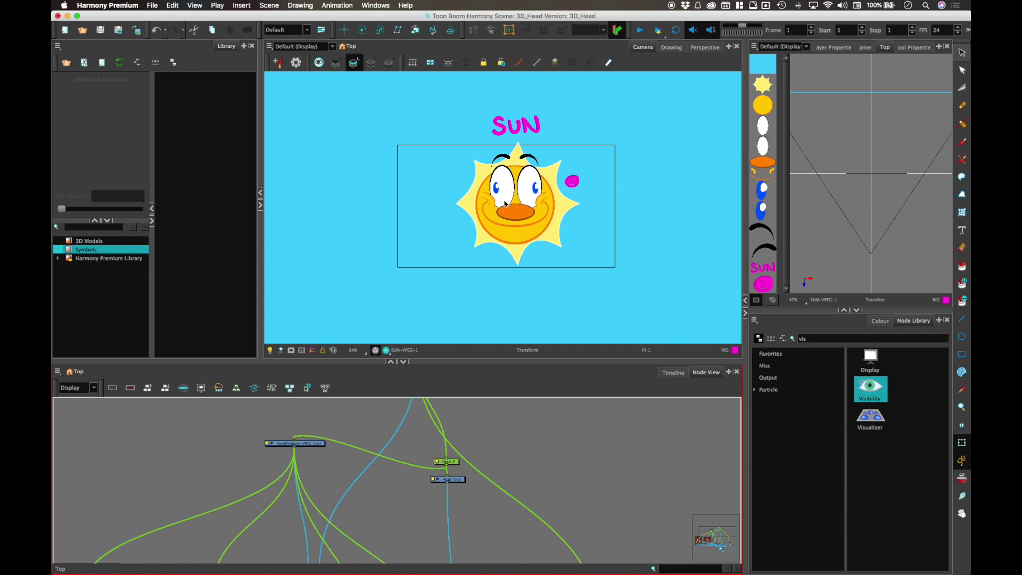
click(504, 203)
click(584, 182)
mouse_move(572, 181)
mouse_down()
mouse_move(589, 176)
mouse_move(554, 178)
mouse_move(585, 180)
mouse_move(575, 181)
mouse_up()
click(673, 372)
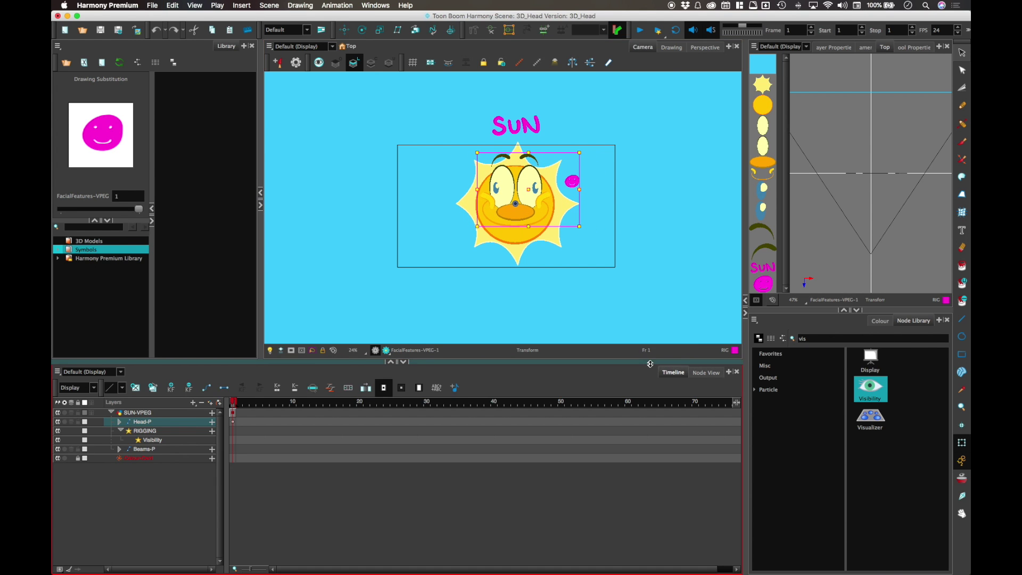
Examine the first-frame keyframes of the collapsed SUN-VPEG layer, its expanded child layers and PupilA-P.
click(111, 412)
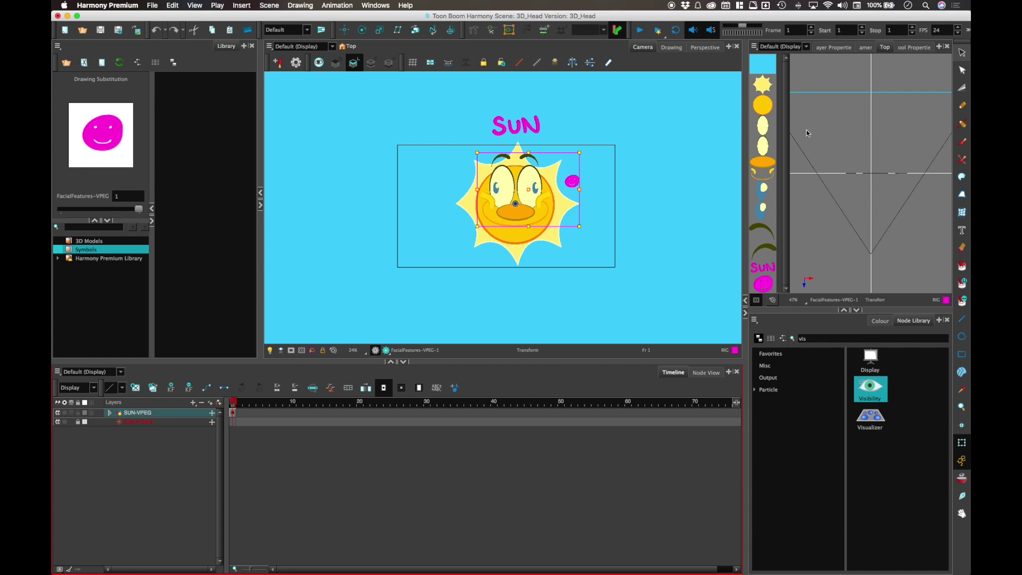
click(234, 426)
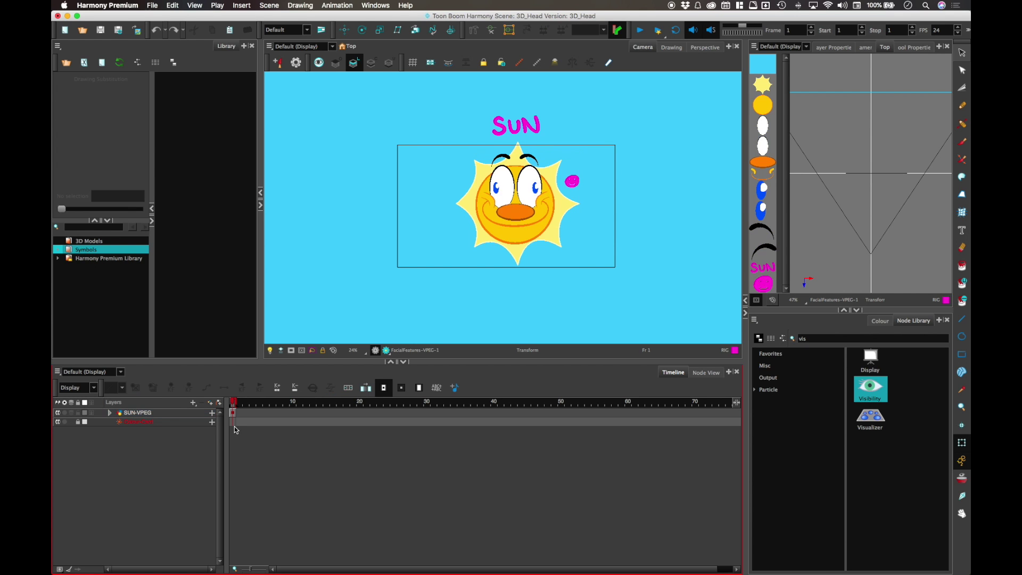
click(233, 413)
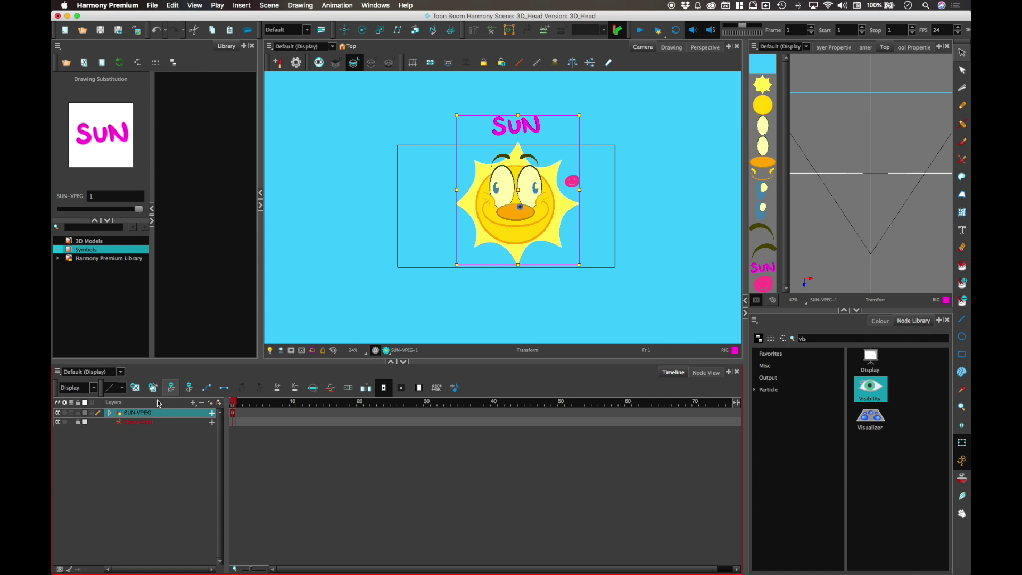
click(110, 413)
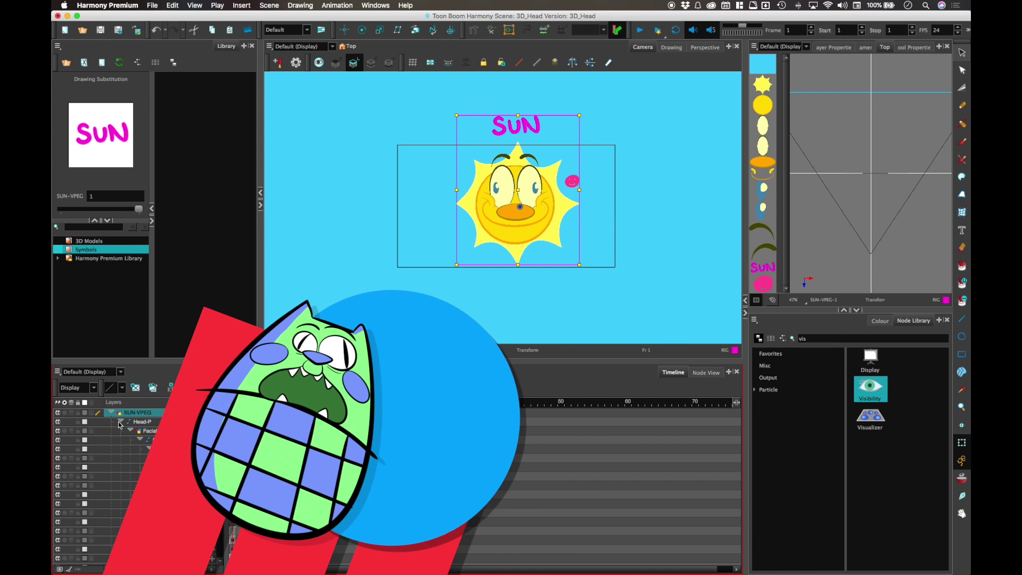
click(119, 422)
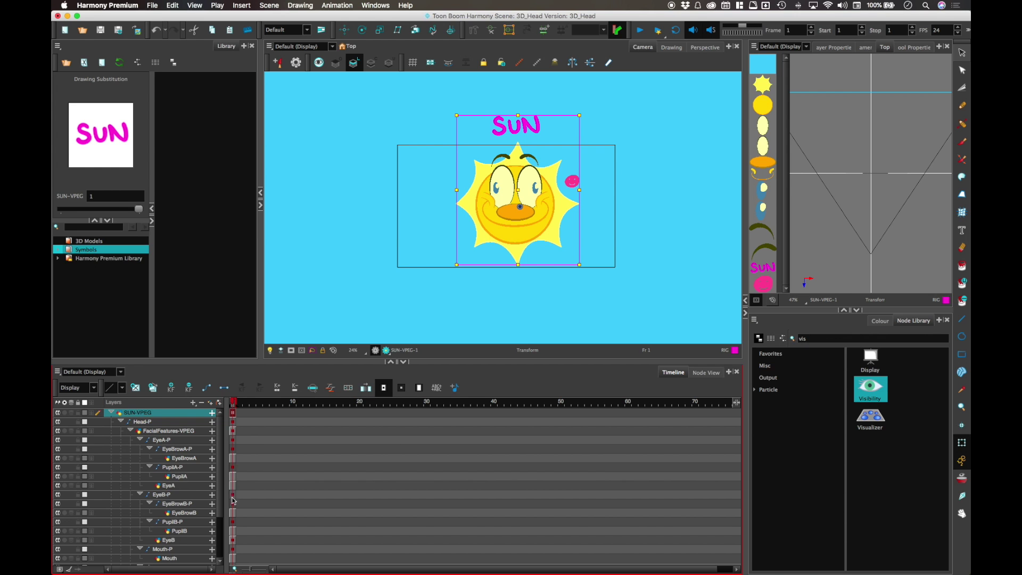
click(233, 469)
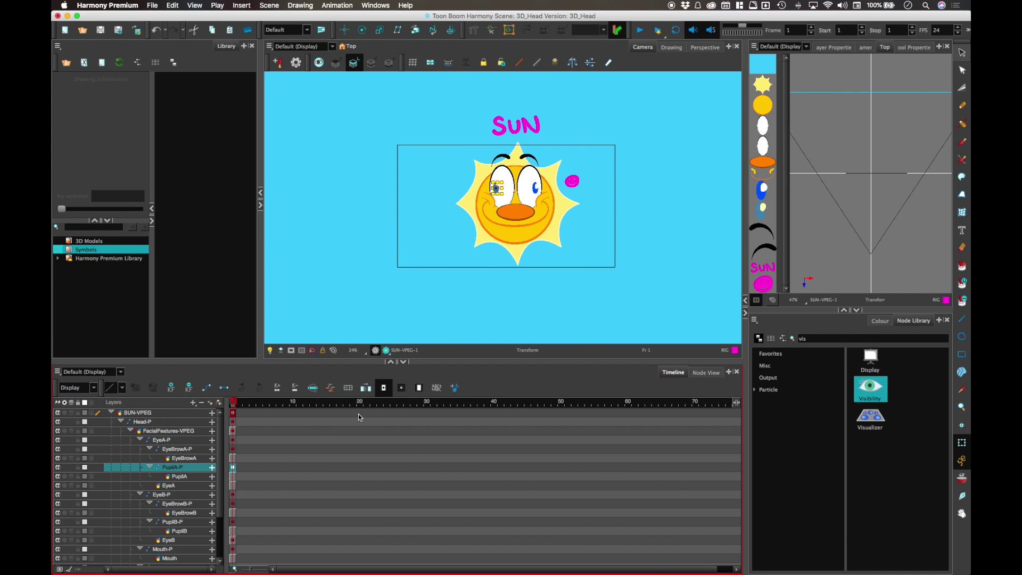
Select the EyeB drawing in the node view and review its Set Properties for Many Layers options without applying changes.
click(706, 372)
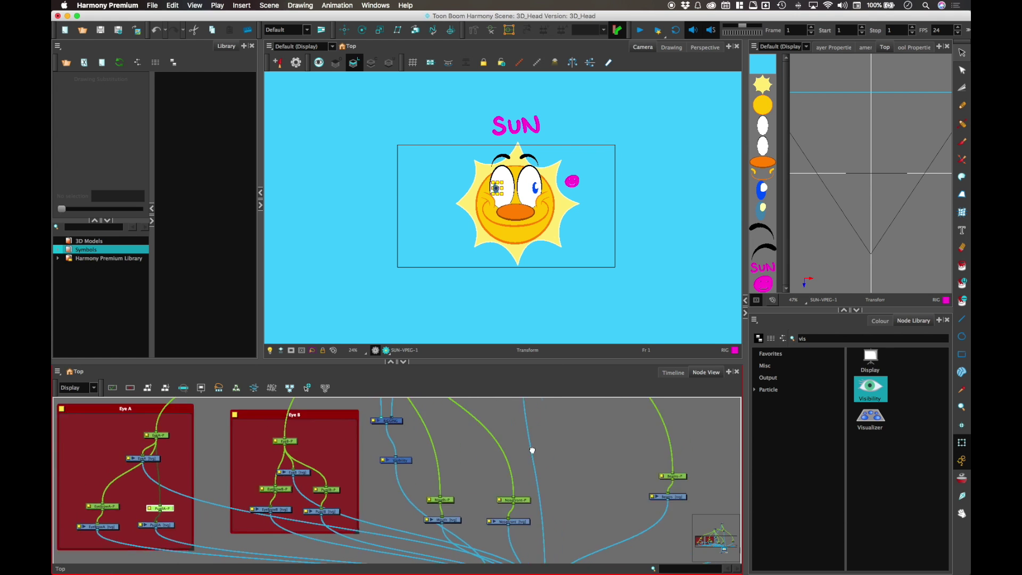
click(272, 498)
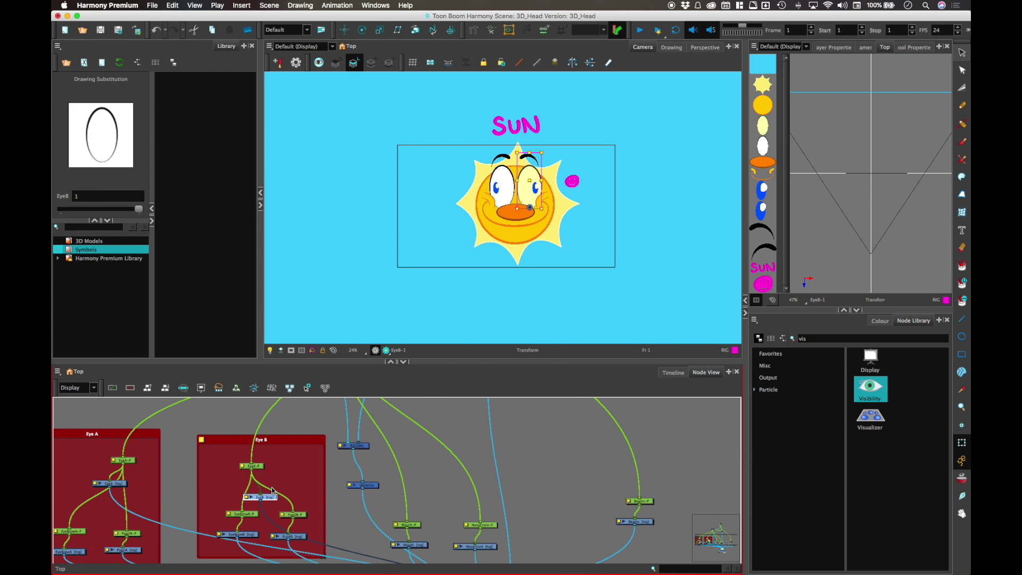
click(237, 388)
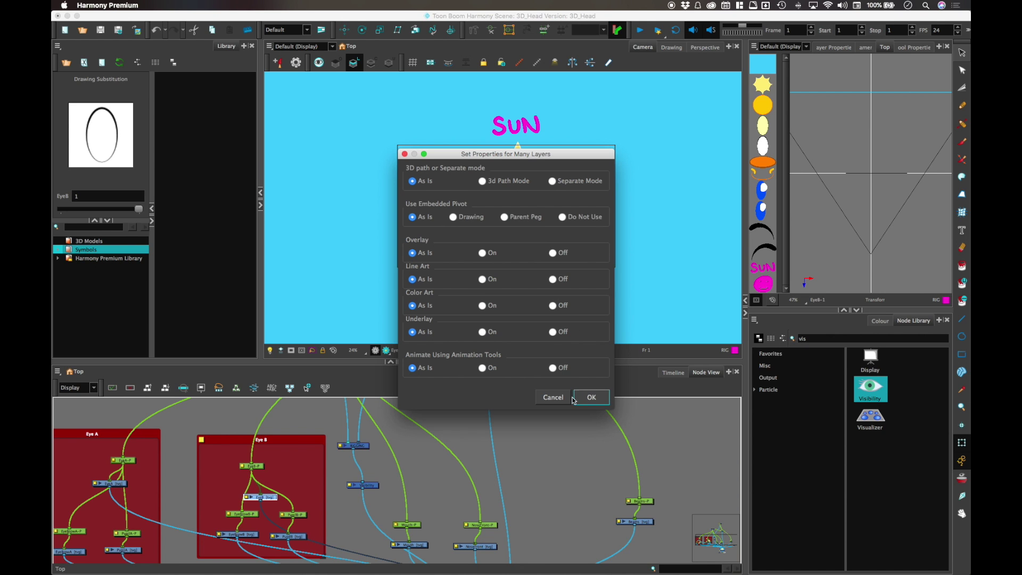
click(554, 397)
Try moving the EyeB drawing directly in the camera view, and undo the move.
click(673, 372)
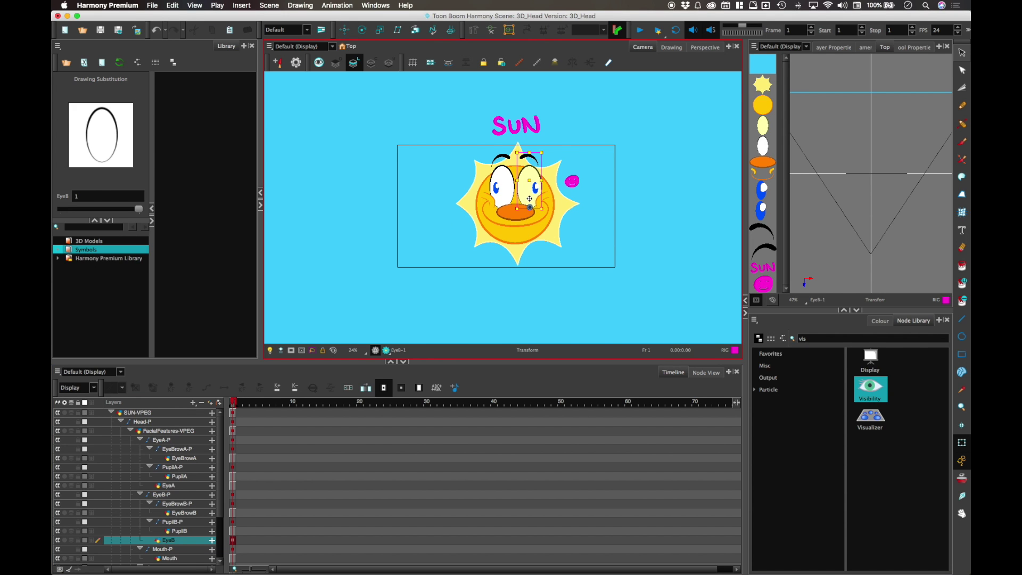
drag(527, 199, 540, 191)
key(super+z)
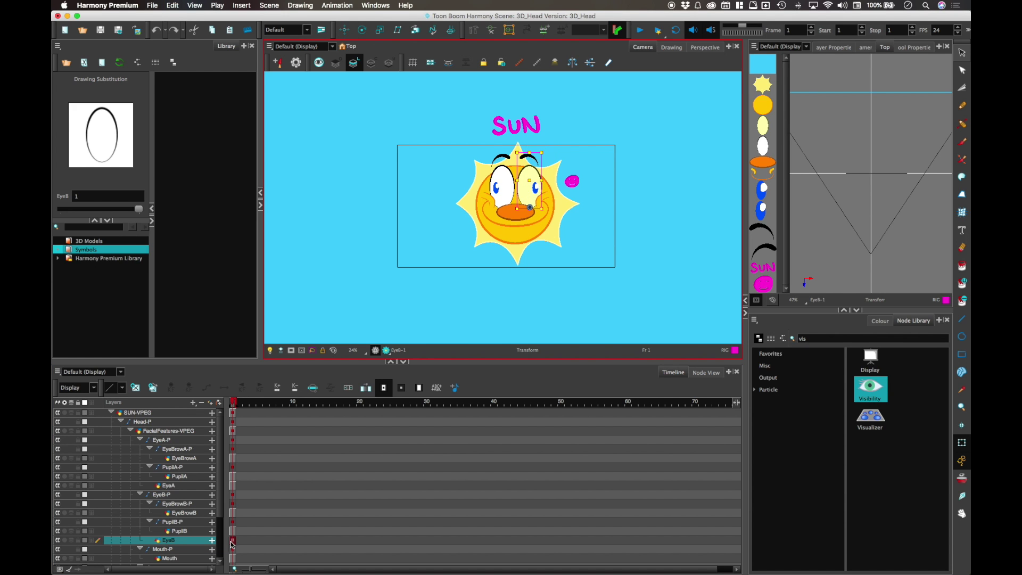
Inspect the first-frame cells of the EyeB, PupilB and Mouth-P layers in the timeline.
click(237, 537)
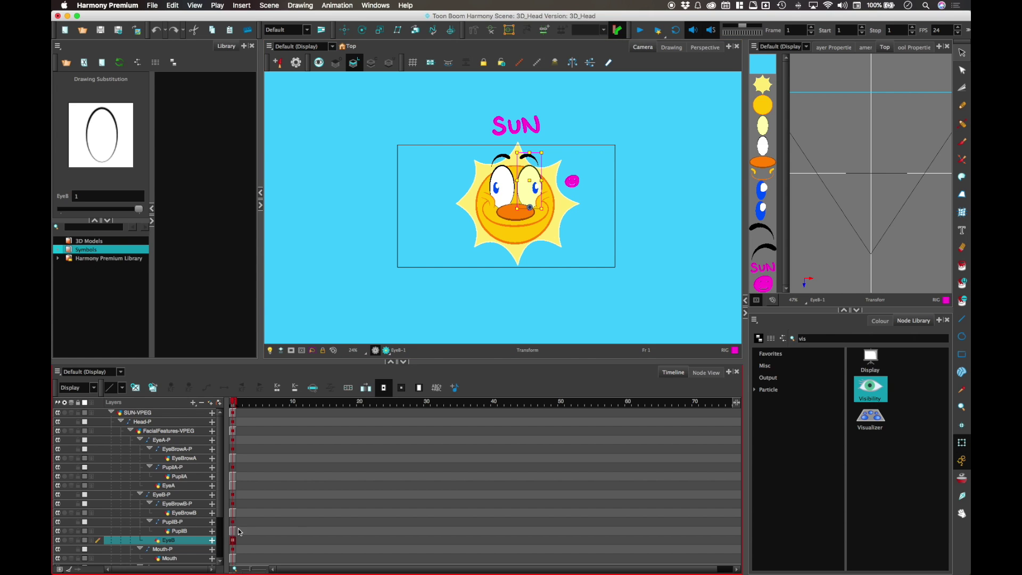
click(233, 522)
click(232, 539)
click(233, 551)
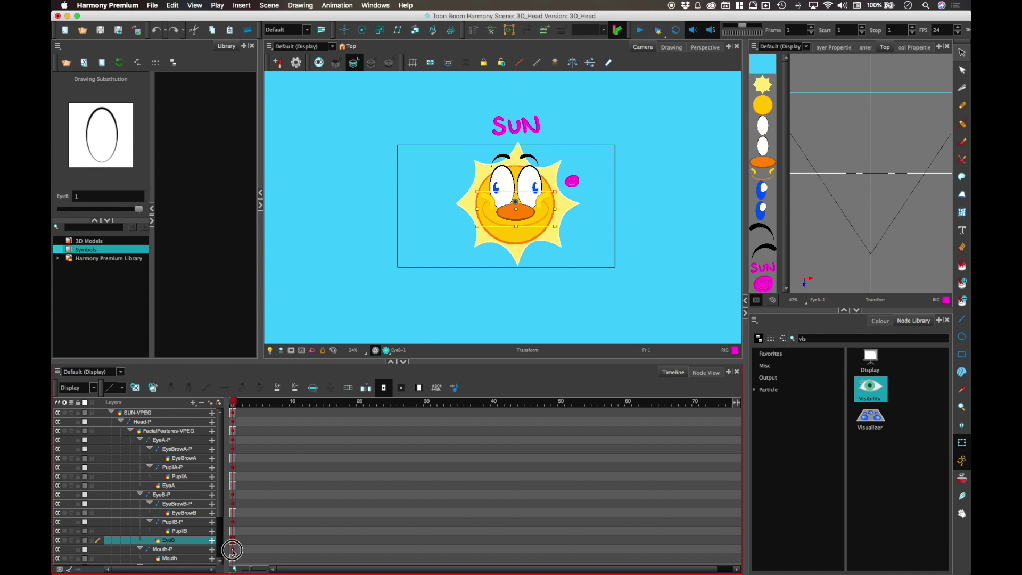
click(240, 533)
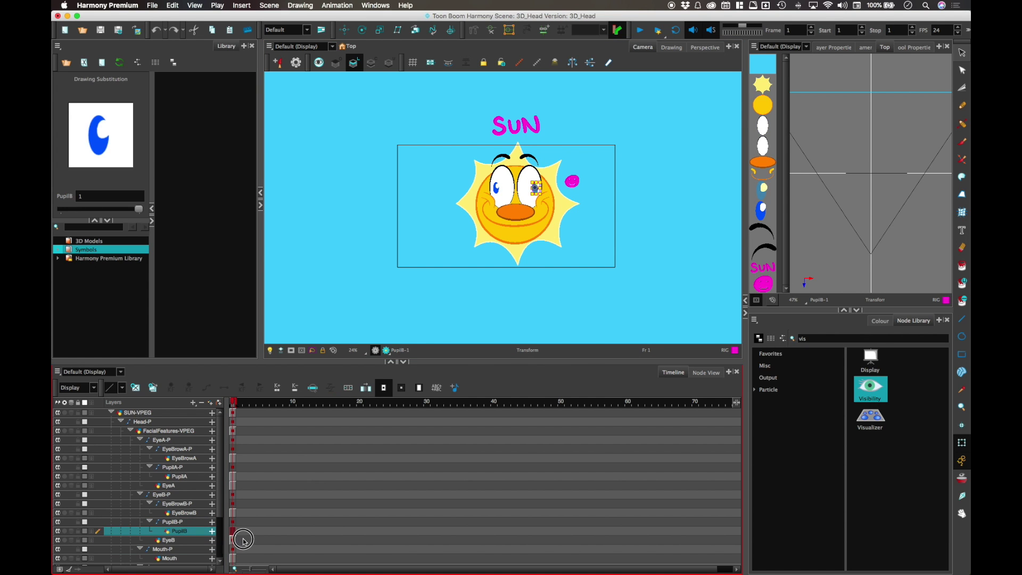
drag(221, 472, 222, 505)
click(237, 497)
click(238, 488)
click(241, 480)
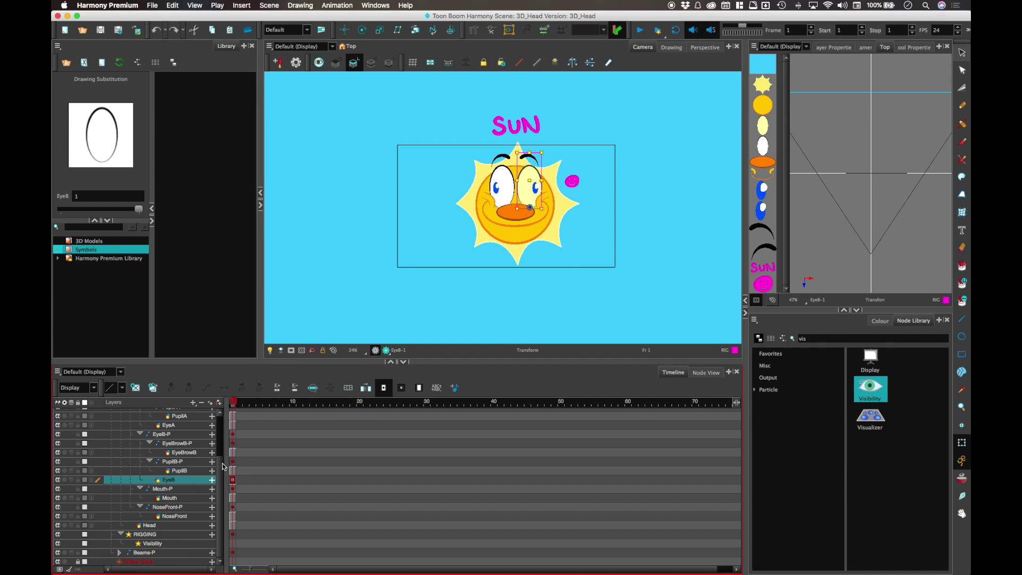
Widen the timeline's layer name area and check the first-frame cells of the Eye B pegs and drawings.
drag(228, 460, 262, 461)
click(234, 472)
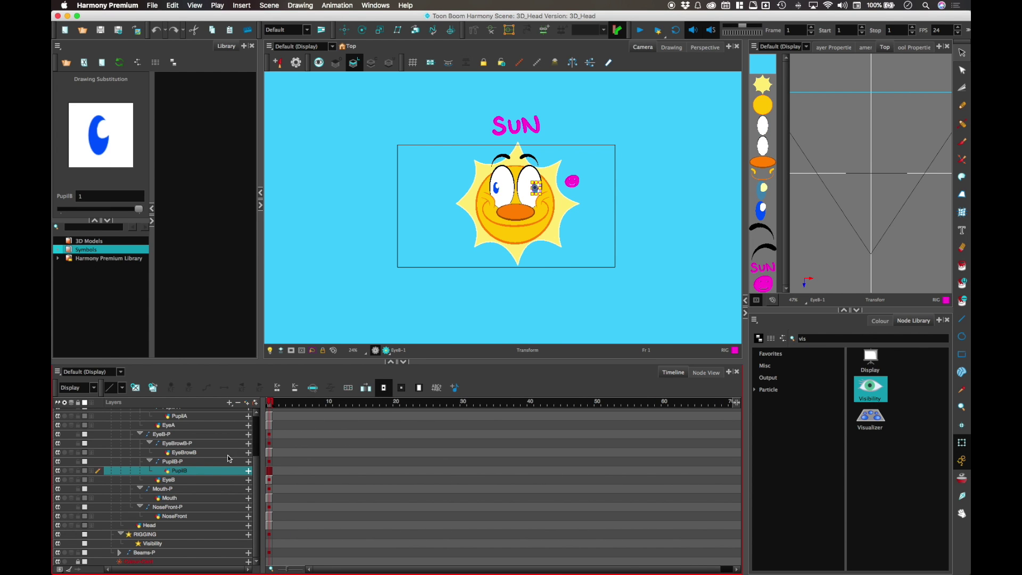
click(270, 462)
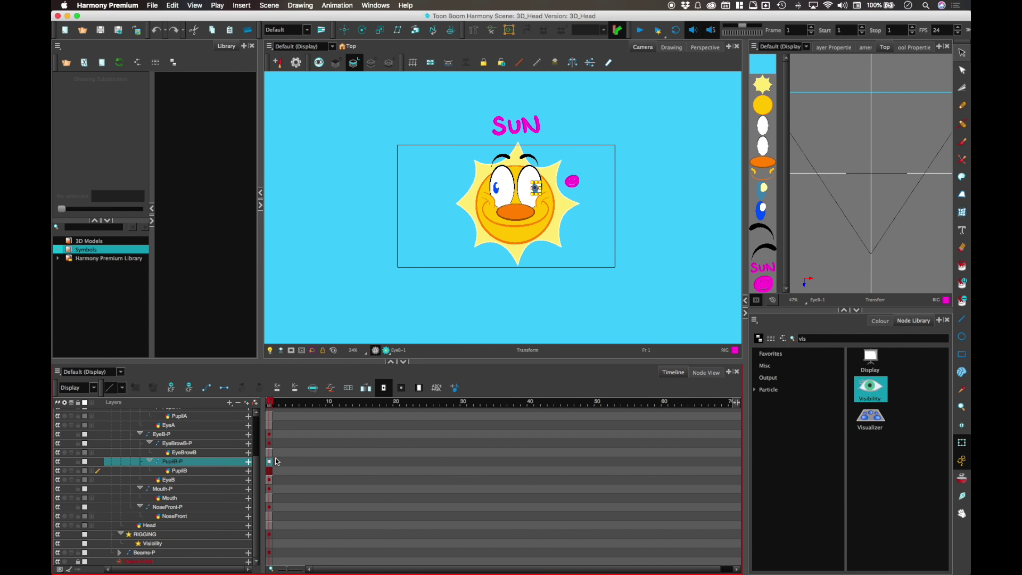
click(269, 443)
click(270, 434)
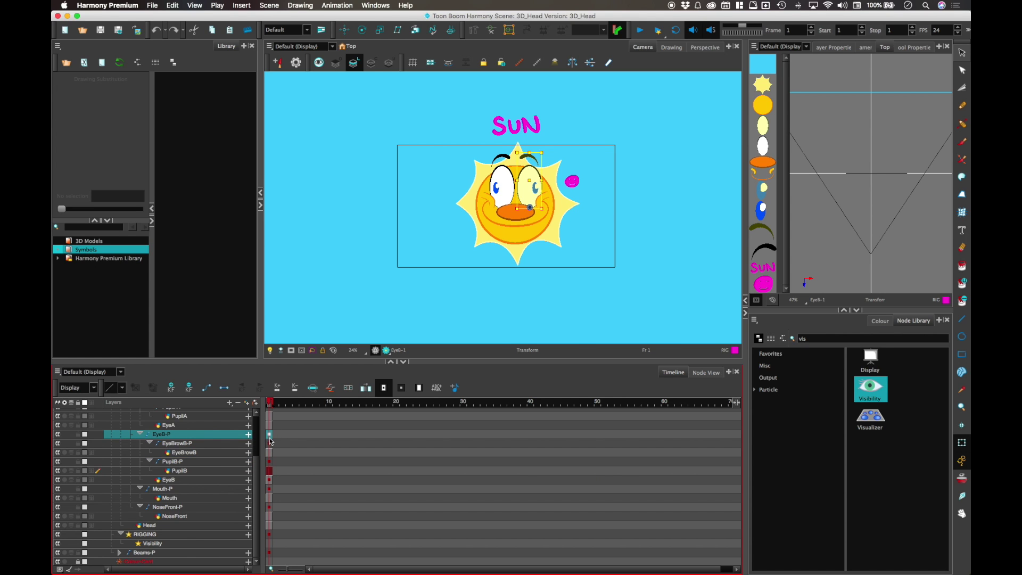
click(270, 452)
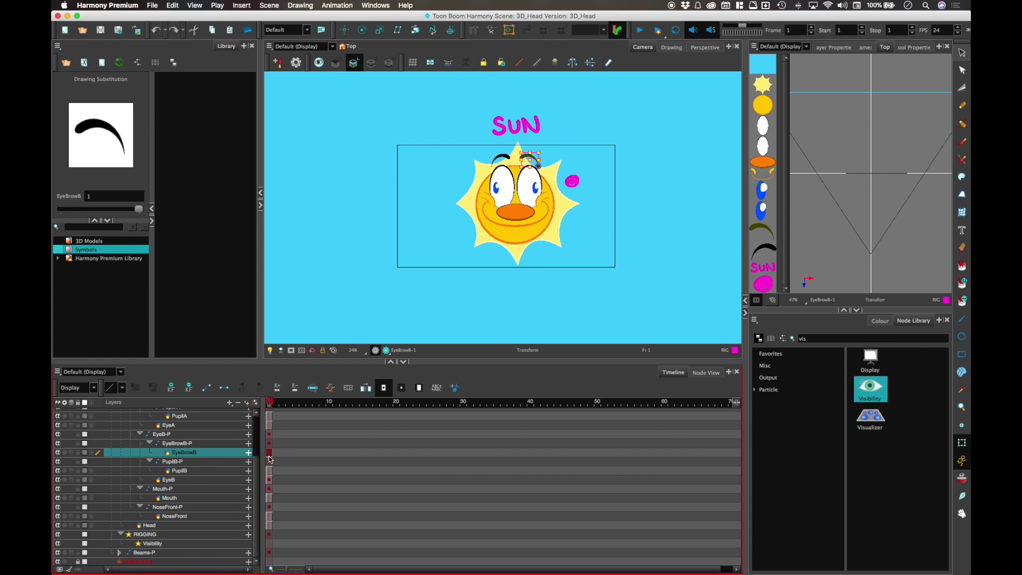
click(270, 479)
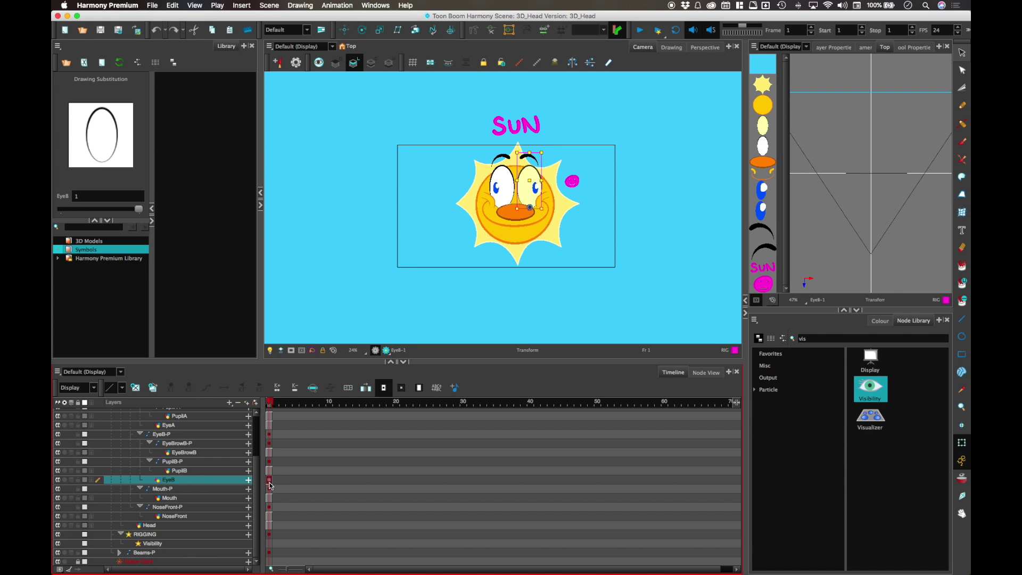
Compare the EyeB drawing's first-frame keyframe with the neighbouring PupilB and Mouth-P cells.
click(272, 488)
click(271, 480)
click(269, 472)
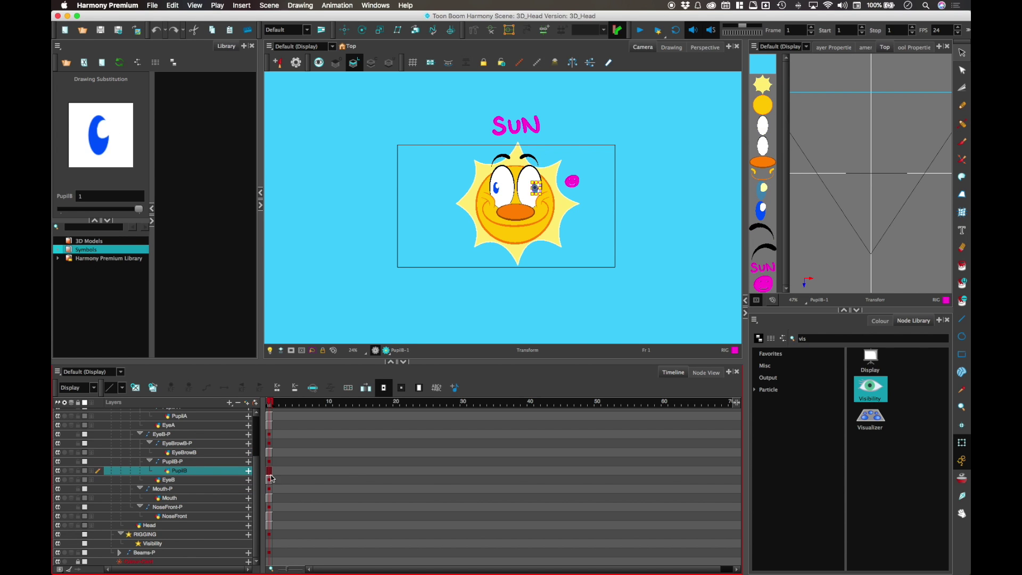
click(272, 481)
click(272, 488)
click(271, 481)
click(271, 484)
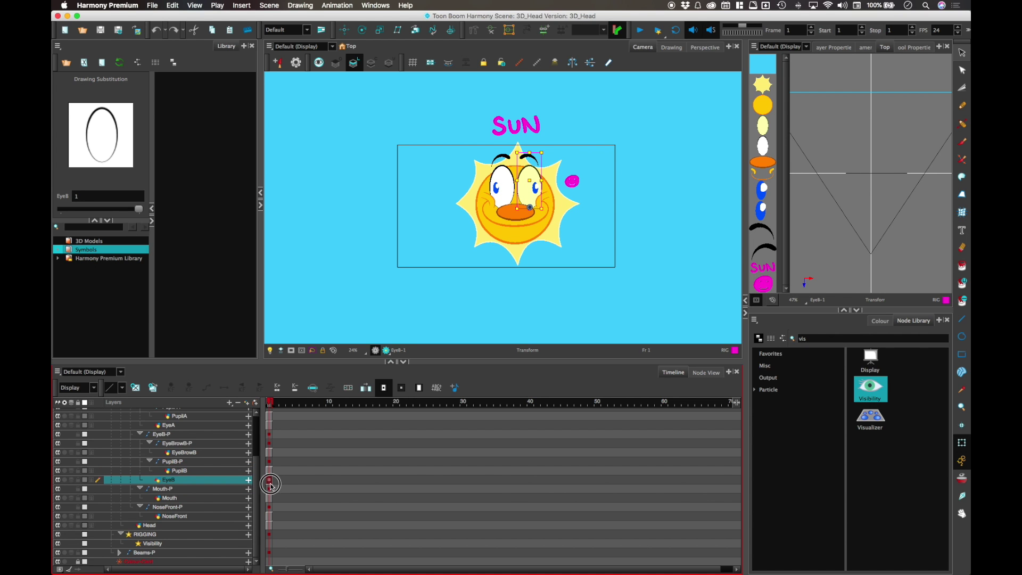
click(271, 489)
click(272, 480)
click(271, 480)
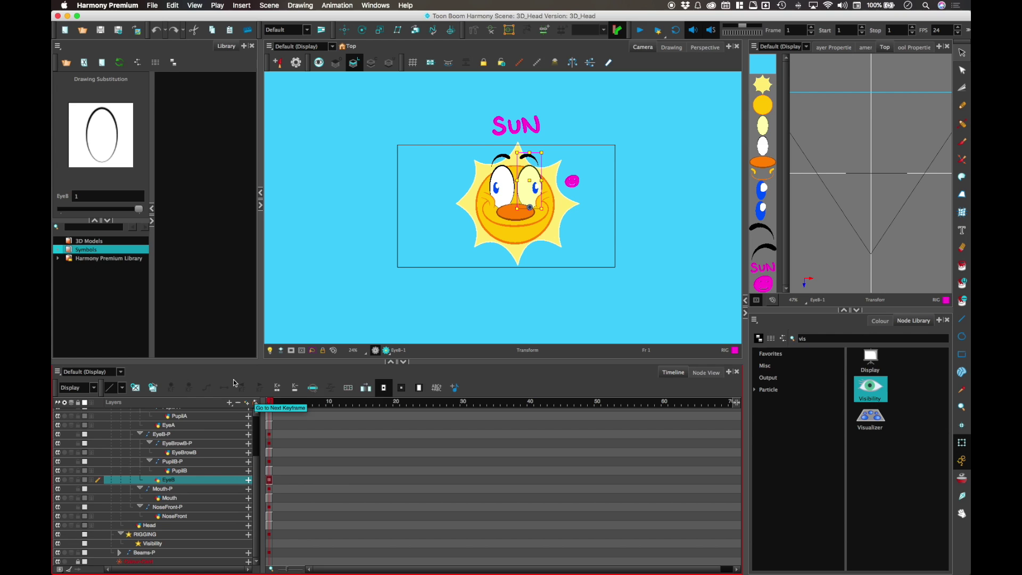
click(269, 480)
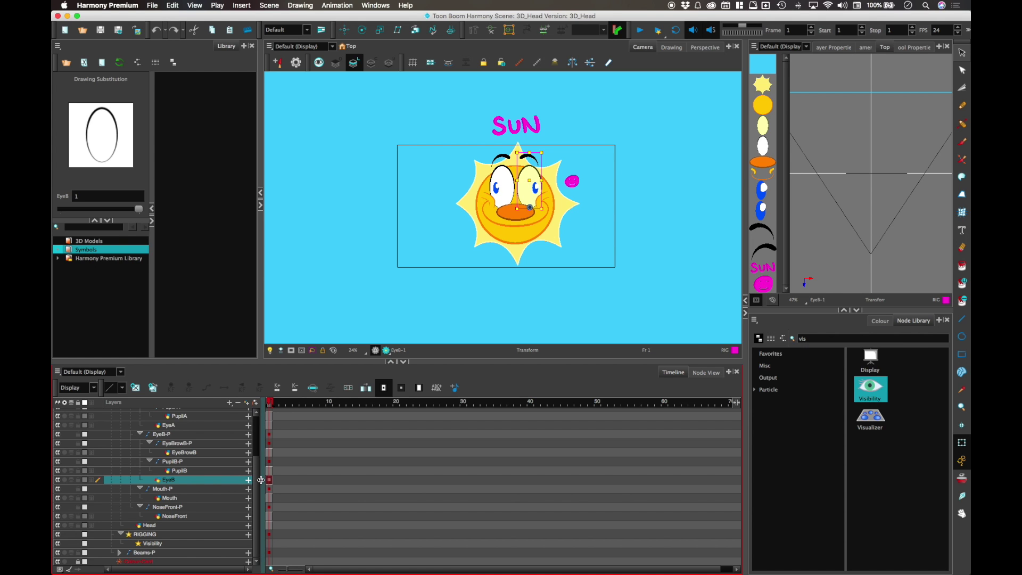
Review the EyeB drawing's embedded pivot options and enable Animate Using Animation Tools in its layer properties.
click(705, 372)
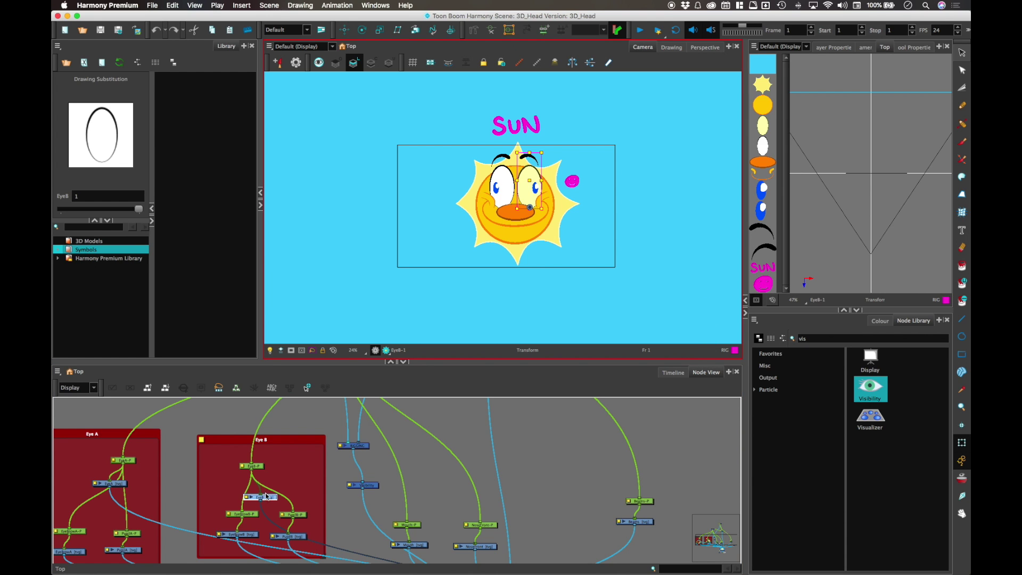
click(250, 499)
double_click(249, 499)
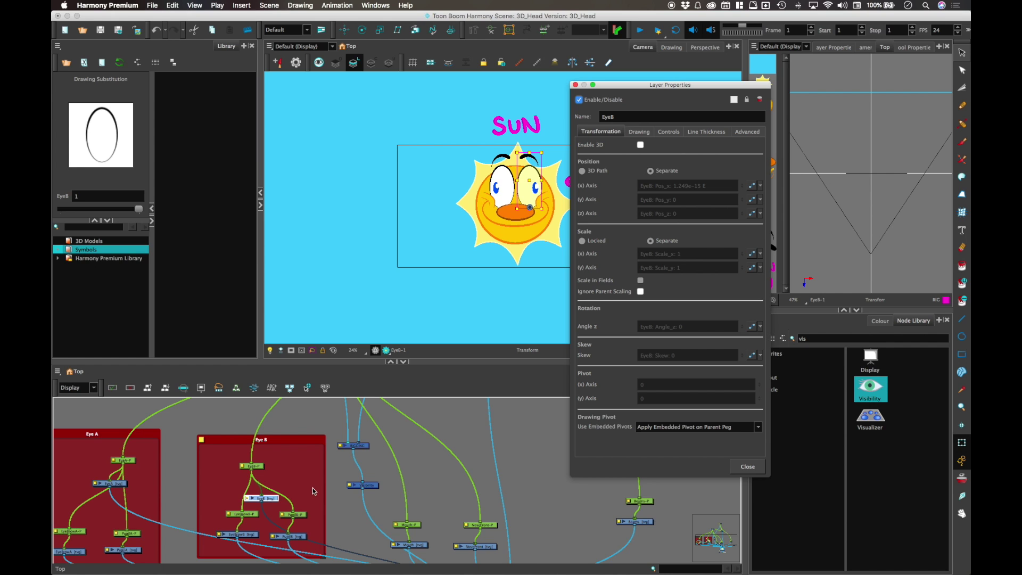
click(734, 428)
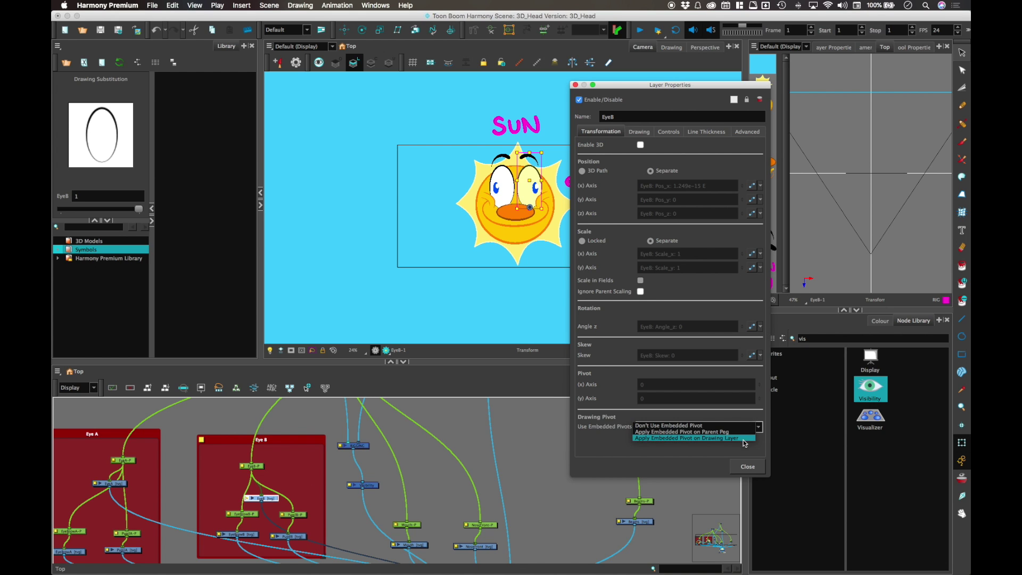
click(718, 458)
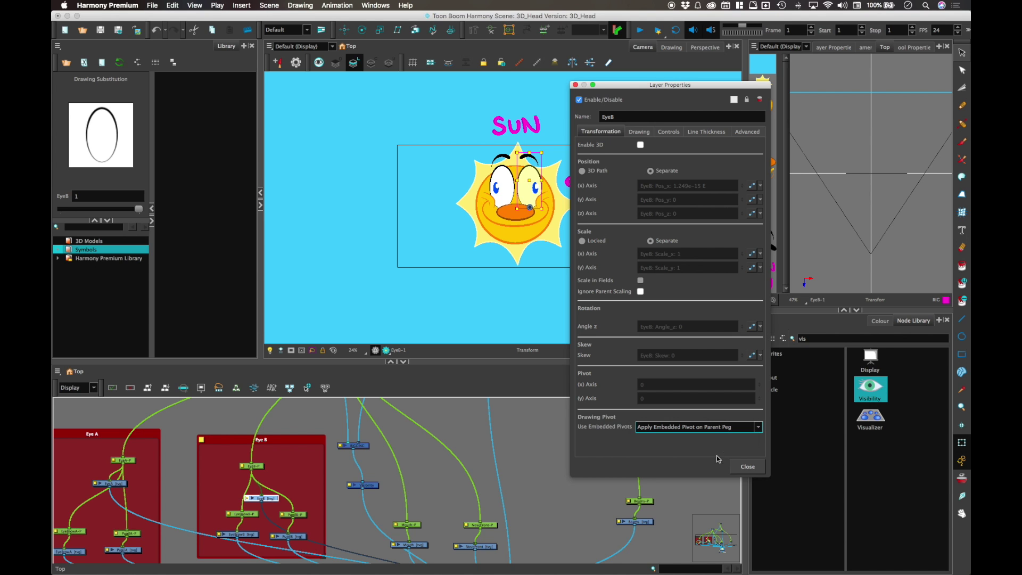
click(669, 131)
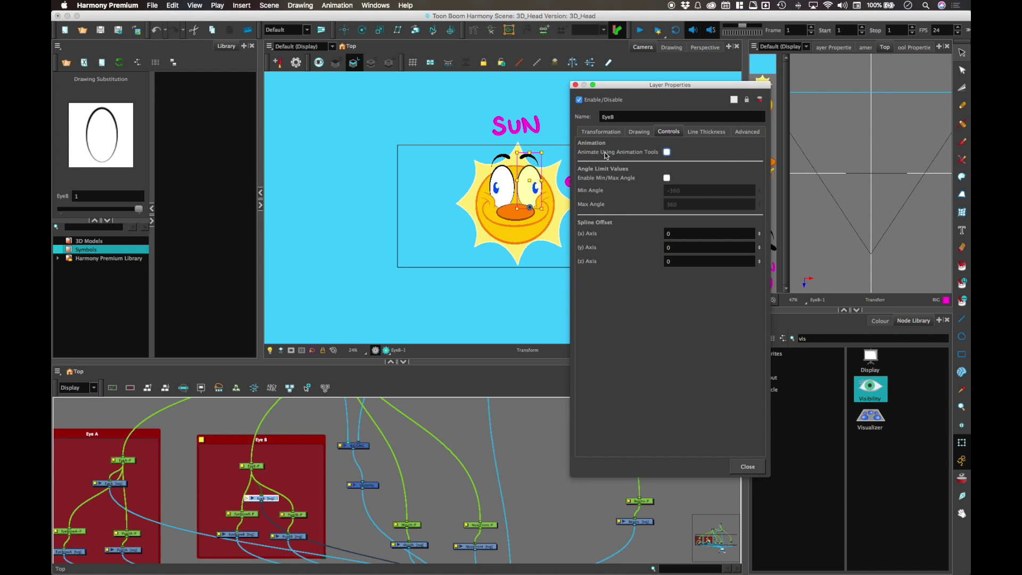
click(667, 152)
click(747, 466)
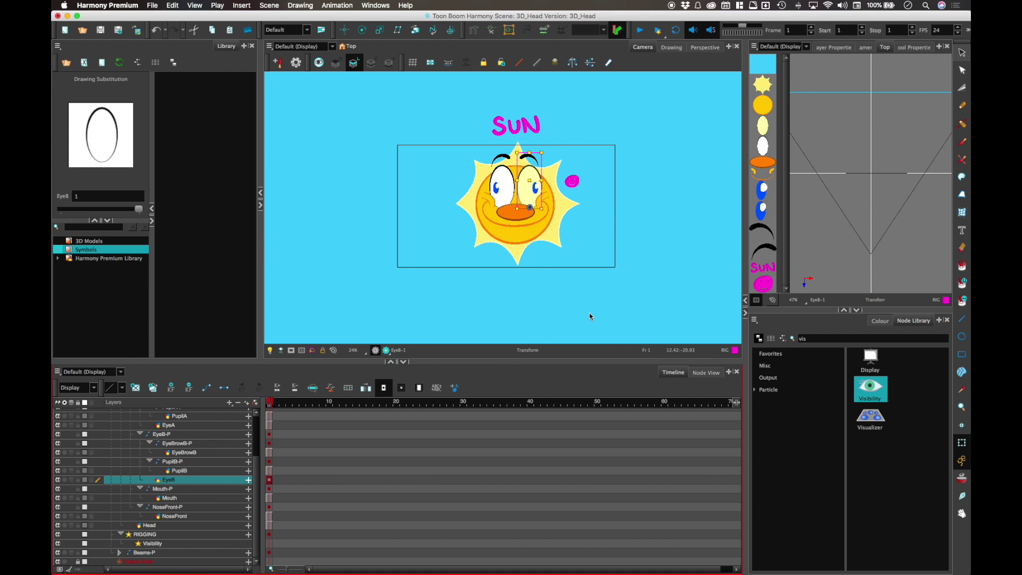
Inspect the cells around EyeB's first frame and recheck the Animate Using Animation Tools setting in EyeB's layer properties.
click(269, 479)
key(Down)
key(Up)
key(Up)
key(Down)
click(706, 372)
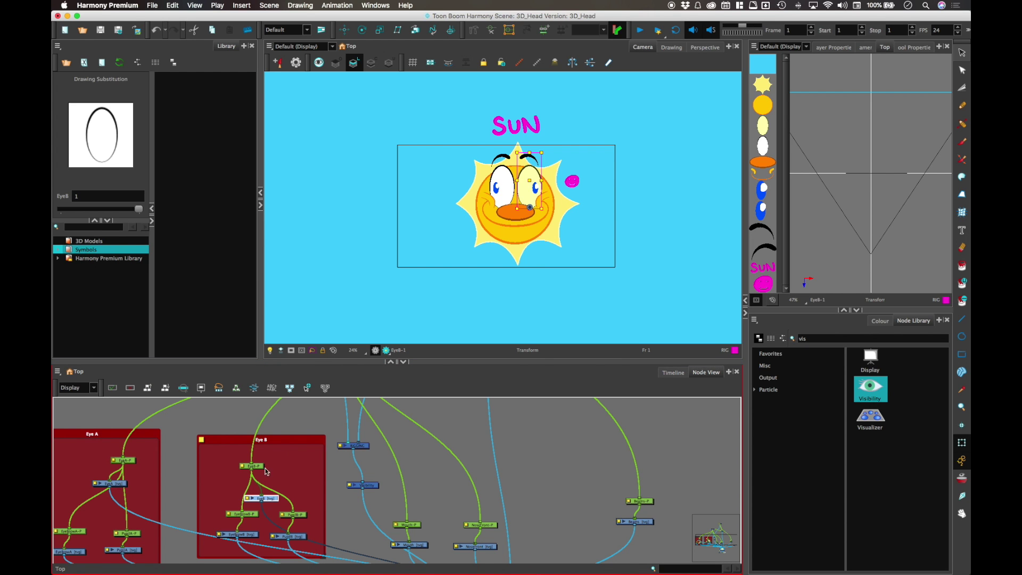
double_click(247, 501)
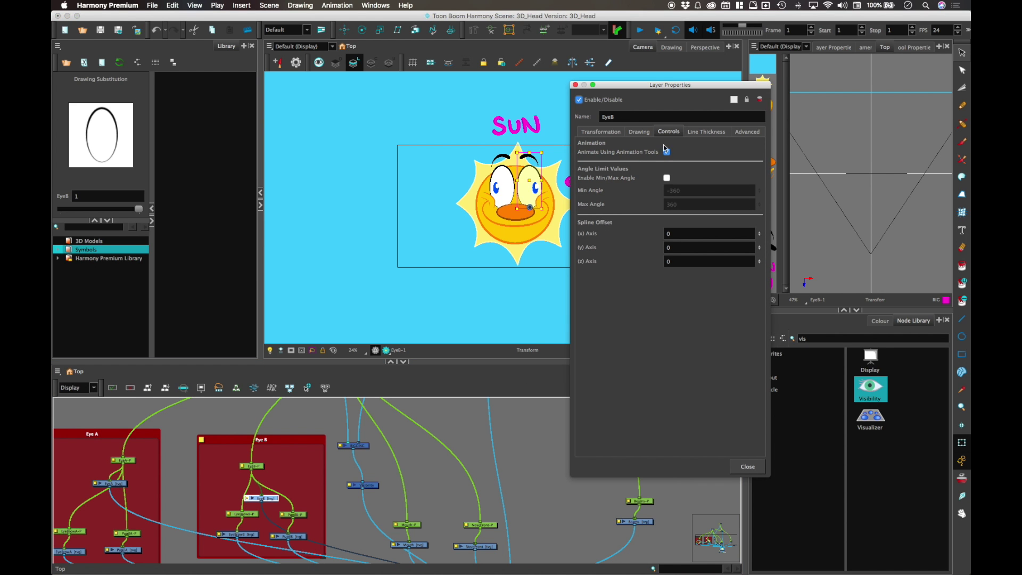
click(747, 466)
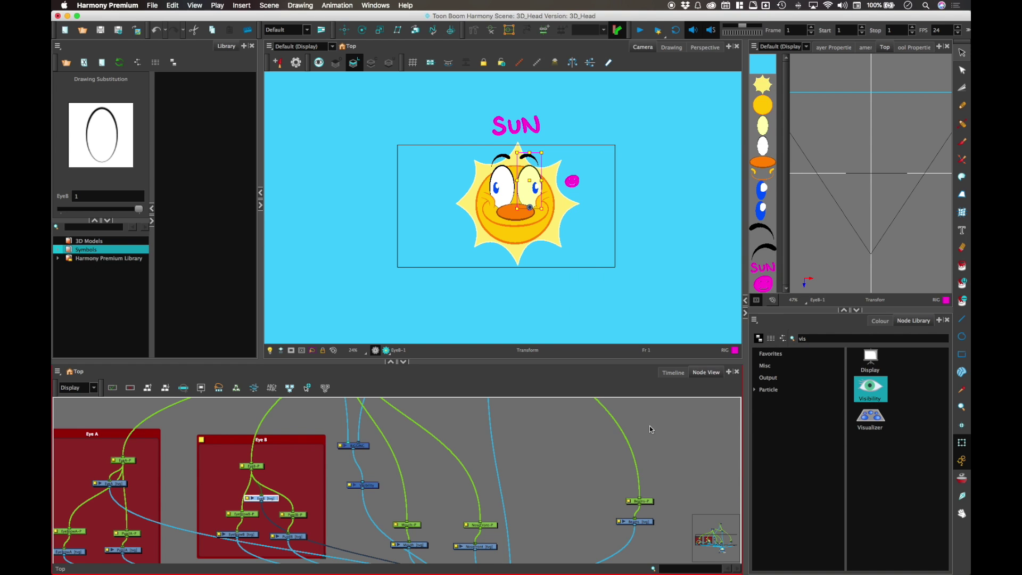
Select EyeB's first-frame cell, try moving the eye up and outward in the camera view, and undo the move.
click(673, 372)
click(268, 471)
click(269, 481)
scroll(254, 442, up, 3)
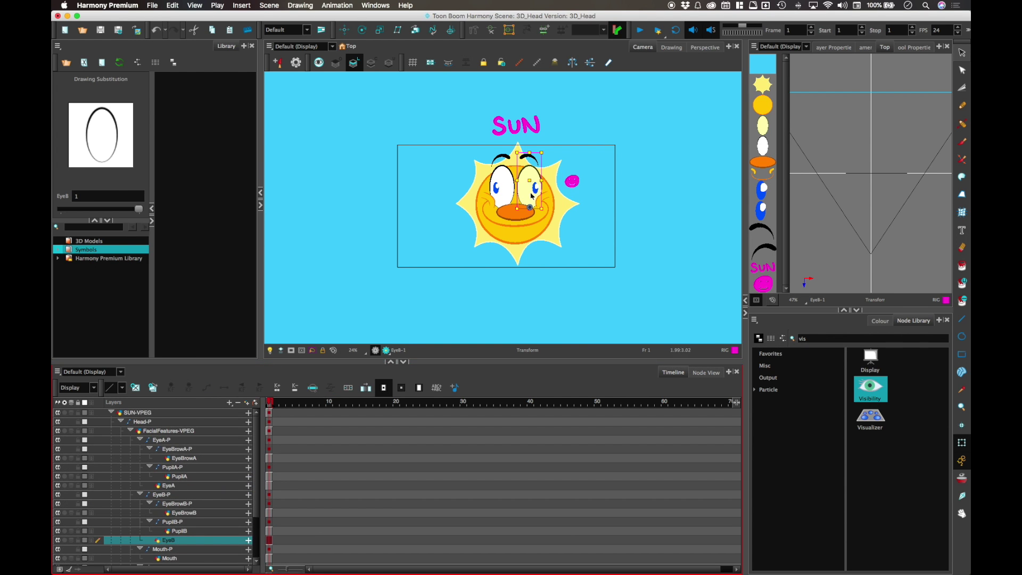
drag(531, 196, 555, 187)
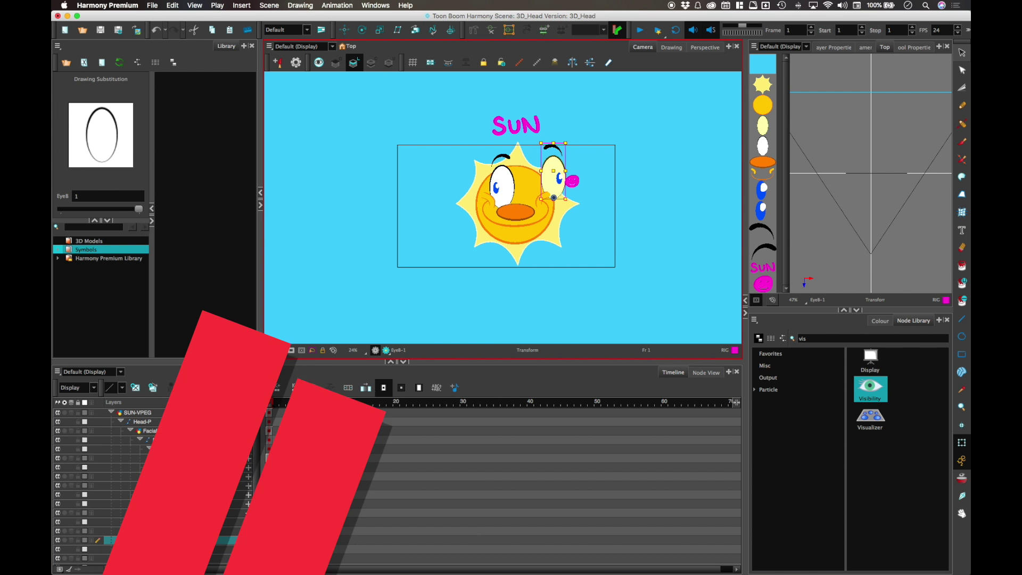
key(ctrl+z)
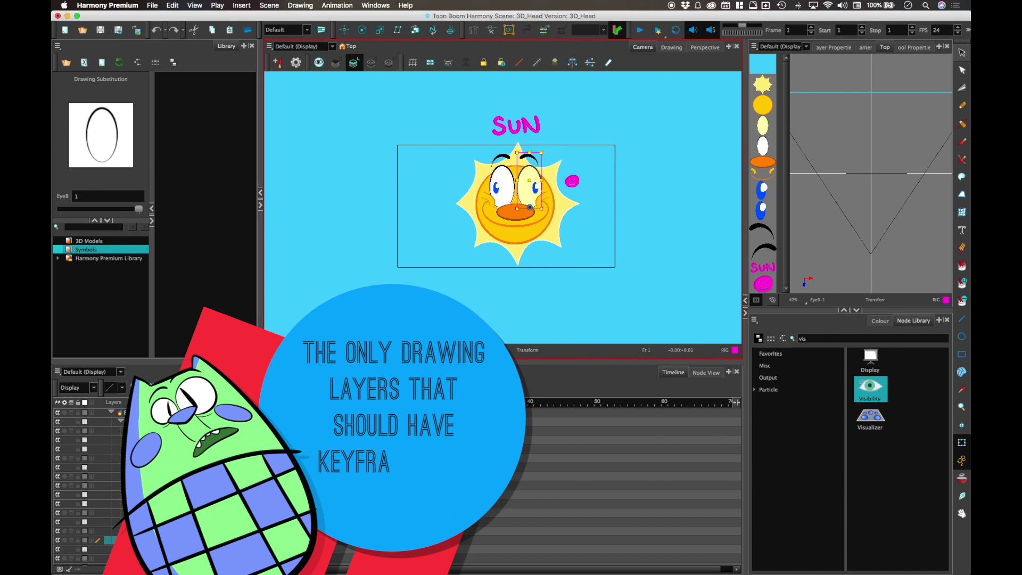
key(Escape)
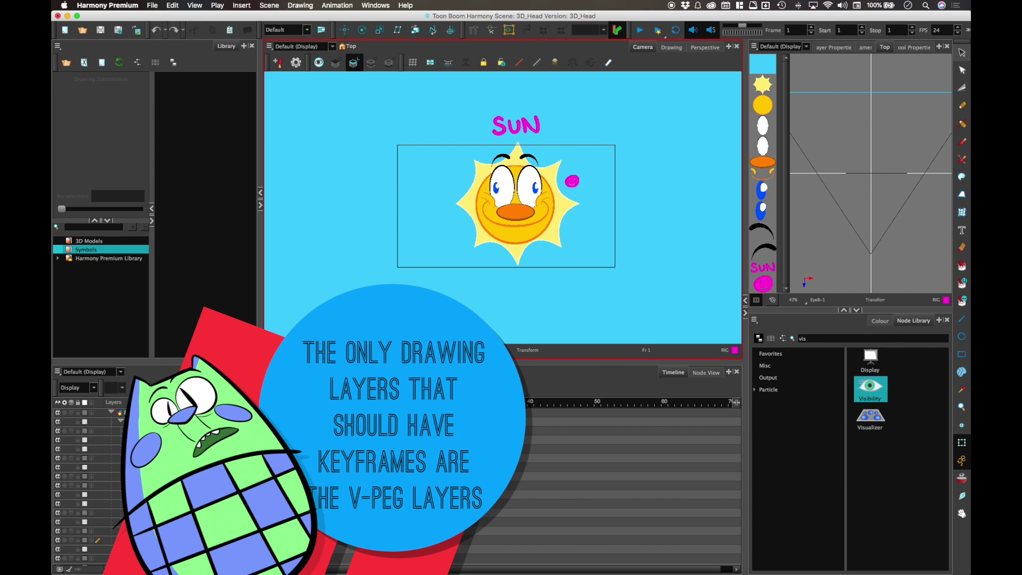
Compare the first-frame cells of the EyeB drawing and the PupilB-P and EyeB-P pegs in the timeline.
click(276, 518)
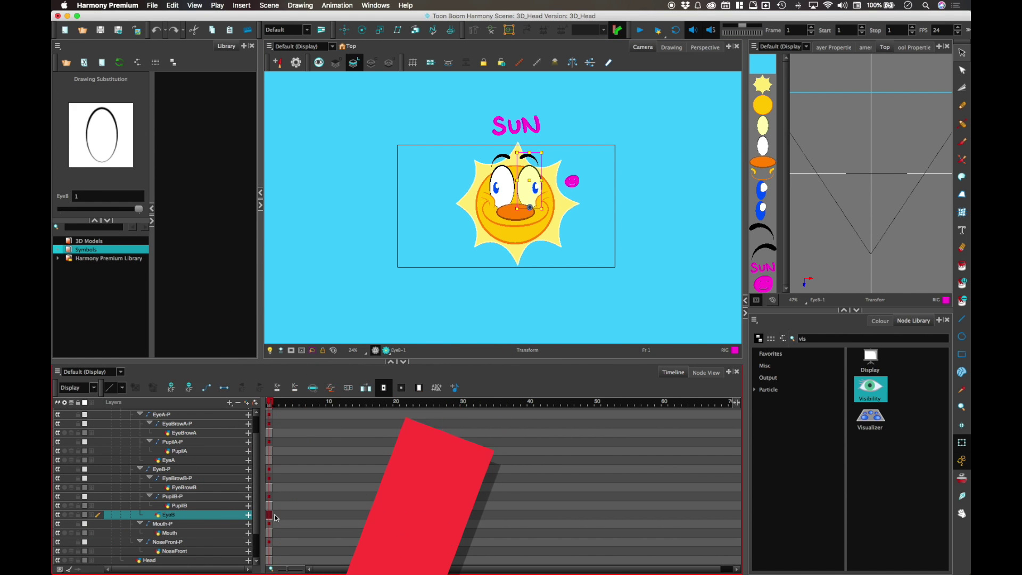
click(271, 499)
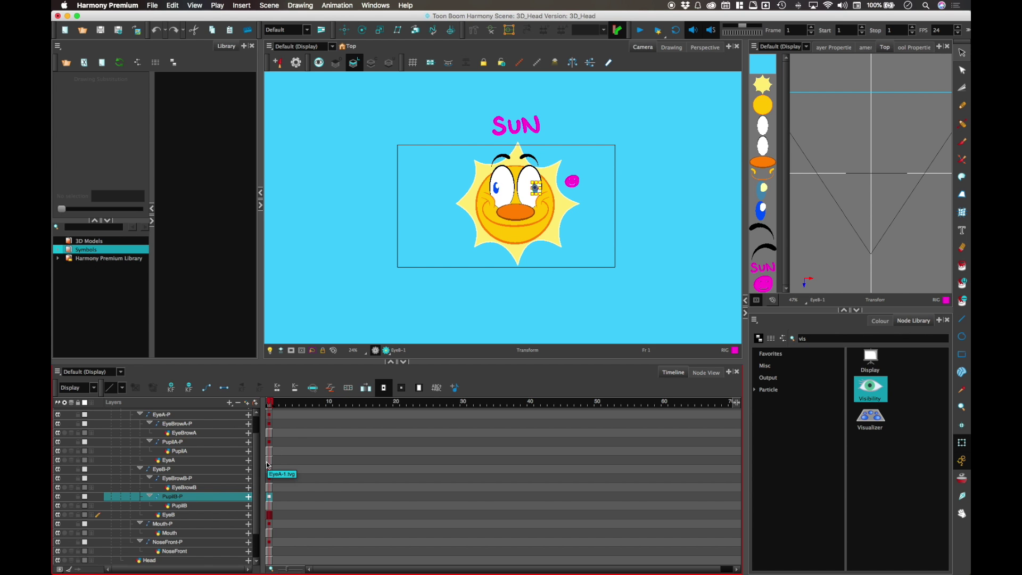
click(271, 470)
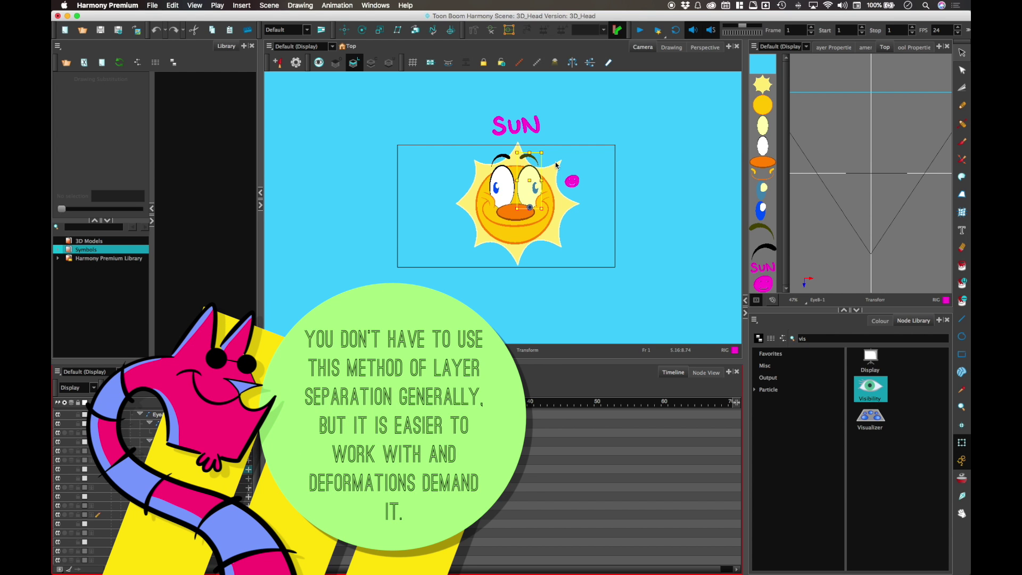
Collapse the SUN-VPEG layer and extend its exposure to frame 10.
scroll(160, 468, up, 5)
click(111, 412)
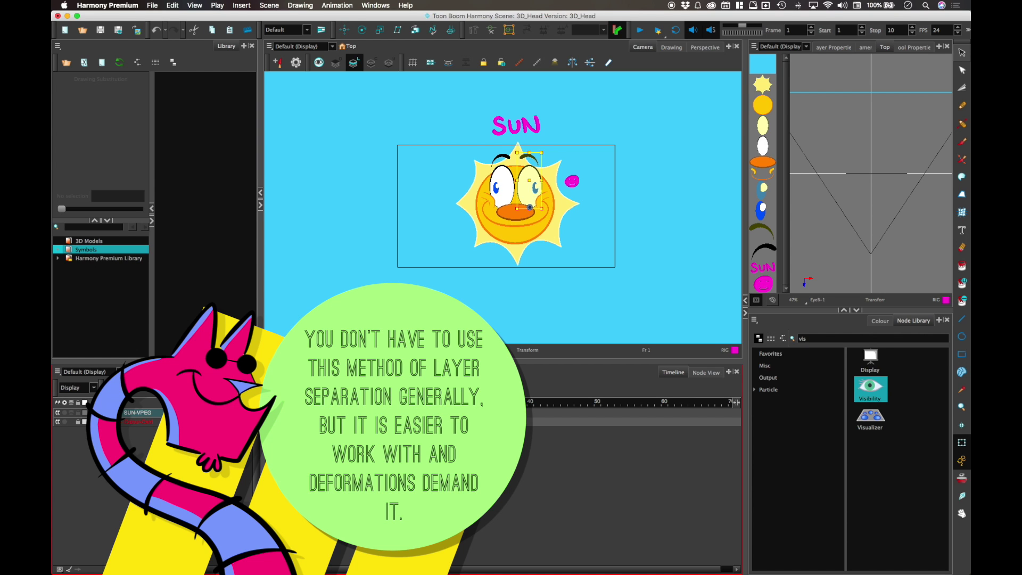
click(329, 415)
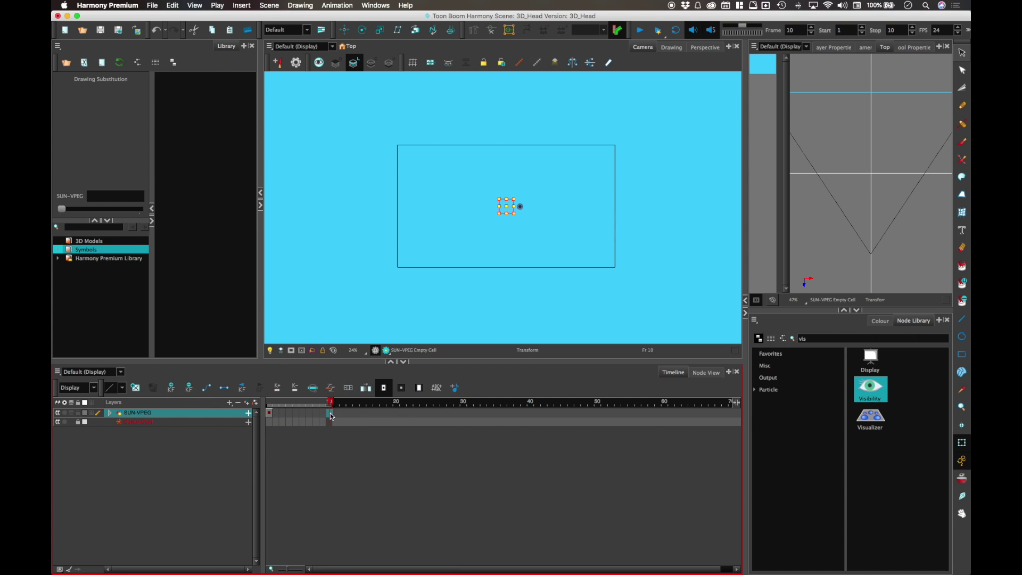
right_click(328, 414)
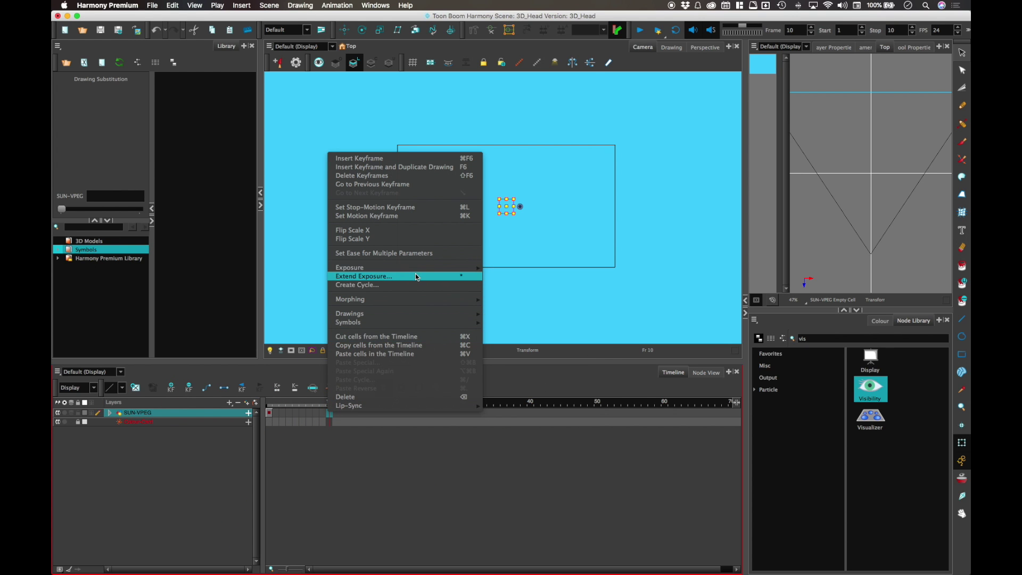
click(415, 275)
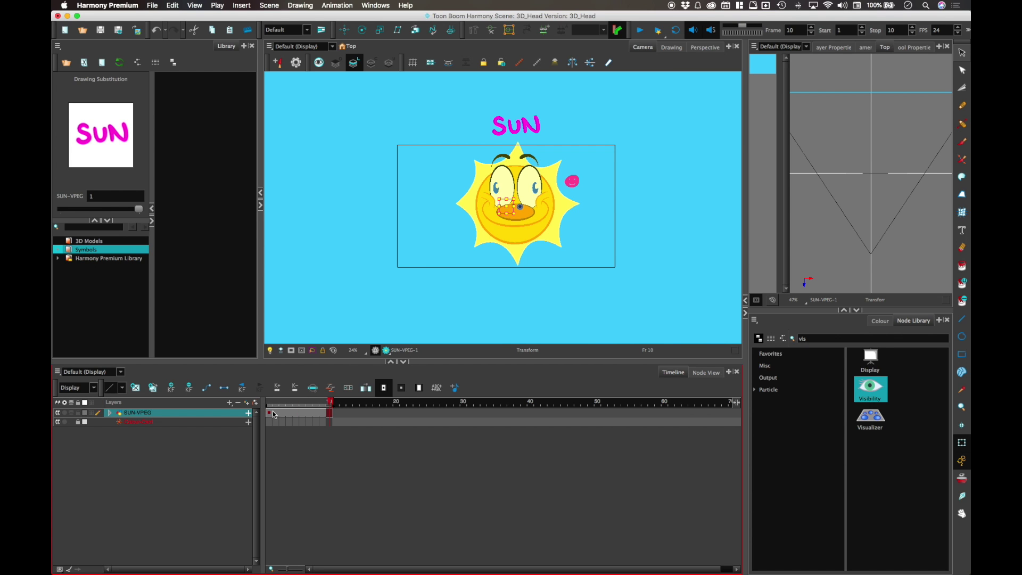
Add a keyframe to the collapsed SUN-VPEG layer at frame 10, and check the in-between at frame 4.
click(323, 410)
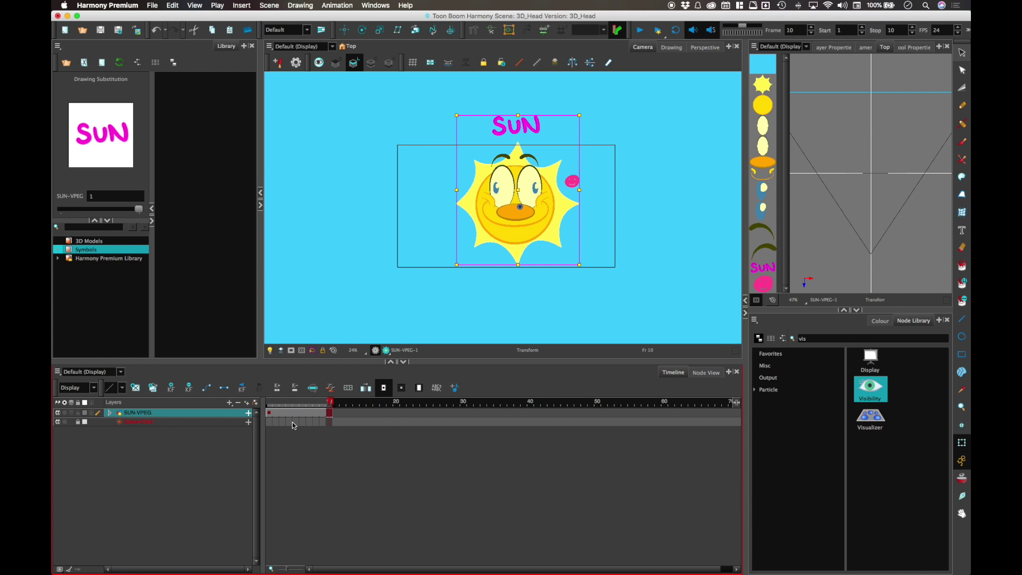
click(324, 411)
click(289, 414)
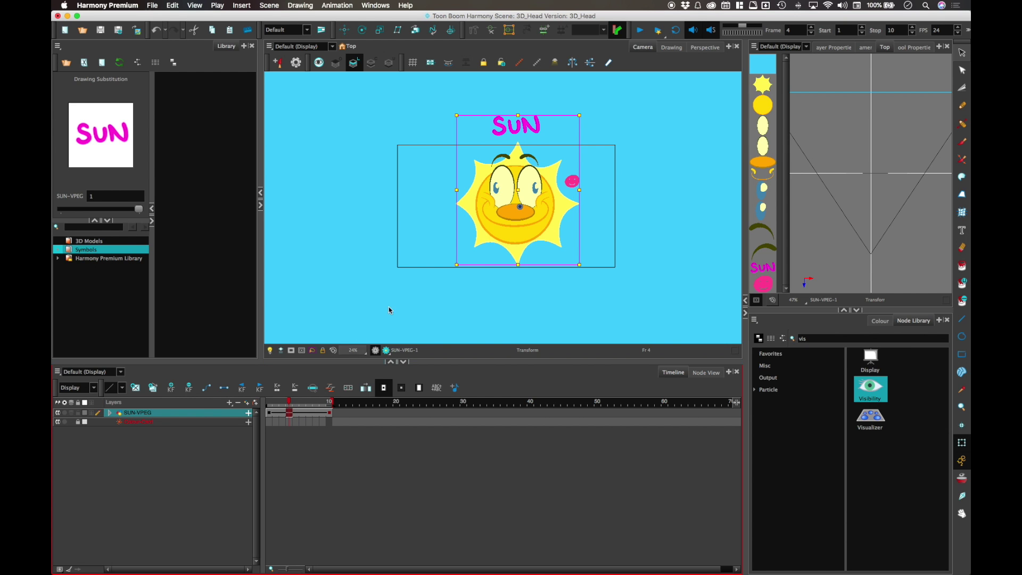
click(331, 415)
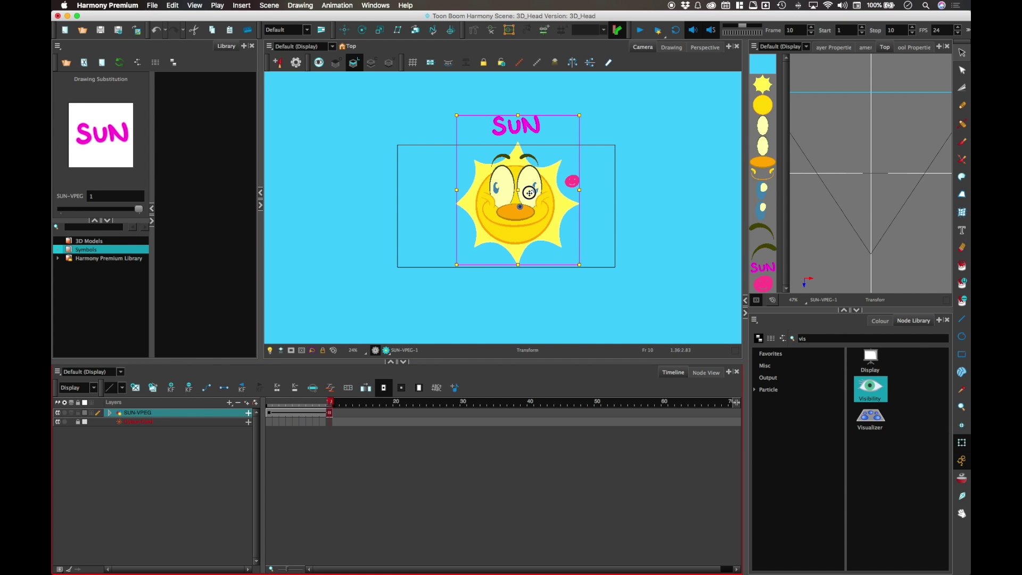
Try moving Eye B up and outward at frame 10, scrub the timeline, and undo the move.
click(530, 195)
drag(531, 195, 567, 173)
mouse_move(329, 402)
mouse_down()
mouse_move(275, 402)
mouse_move(330, 409)
mouse_up()
key(super+z)
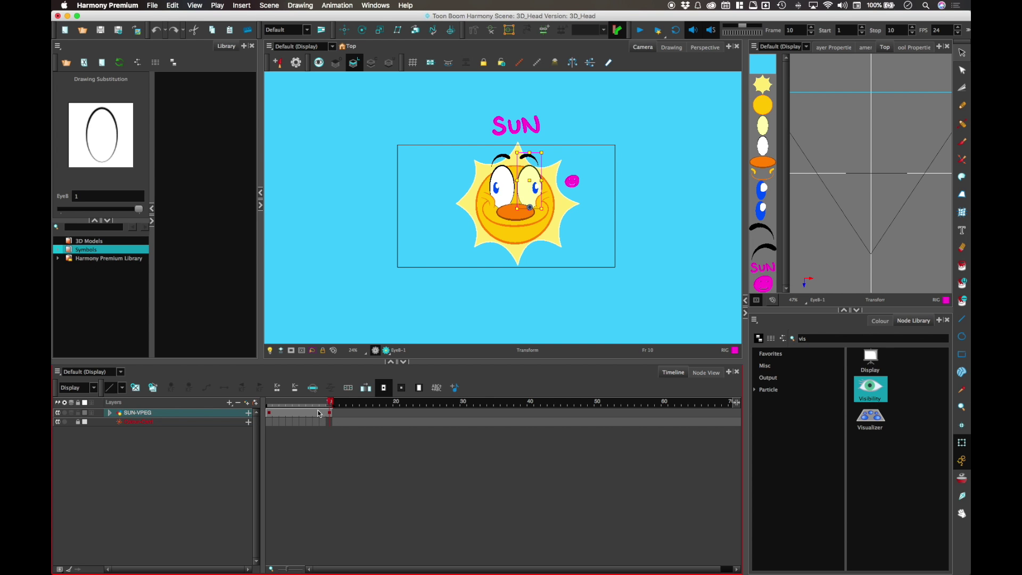
Try moving Eye B beyond the sun's beams at frame 10, apply Set Motion Keyframe to SUN-VPEG, and undo the eye's move.
click(332, 414)
click(609, 170)
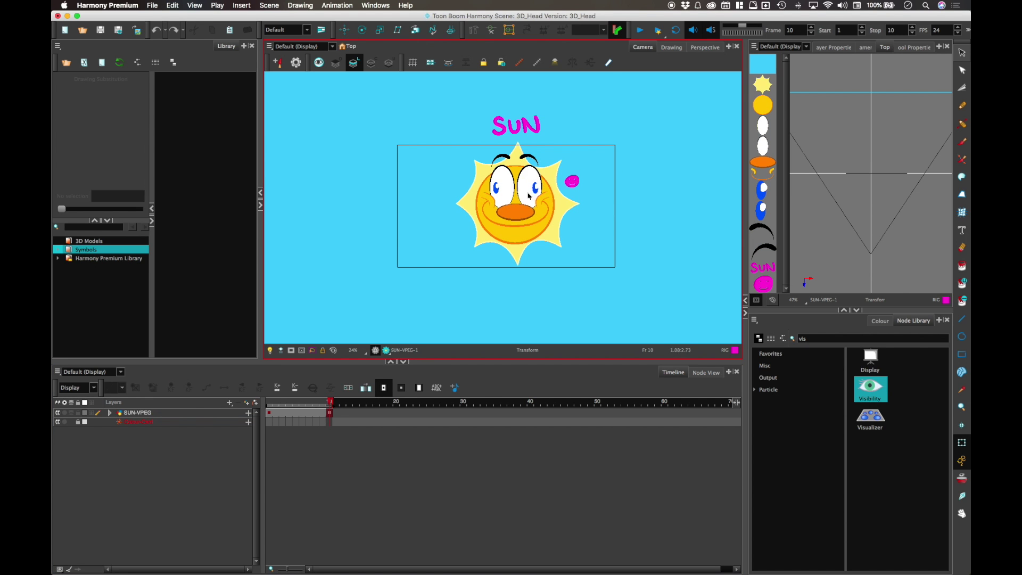
drag(529, 195, 592, 160)
mouse_move(330, 403)
mouse_down()
mouse_move(268, 403)
mouse_move(329, 404)
mouse_up()
click(330, 415)
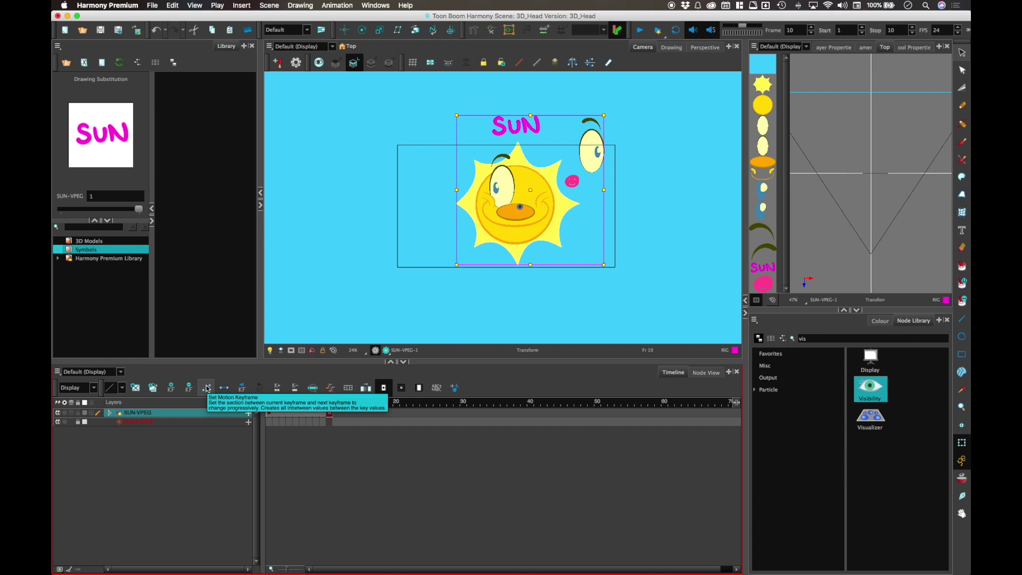
click(207, 388)
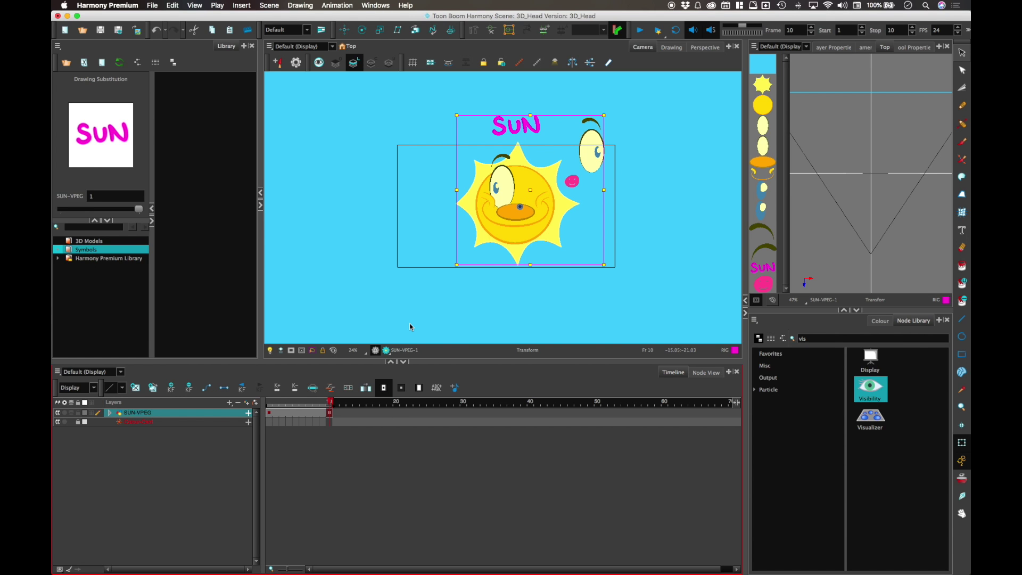
key(ctrl+z)
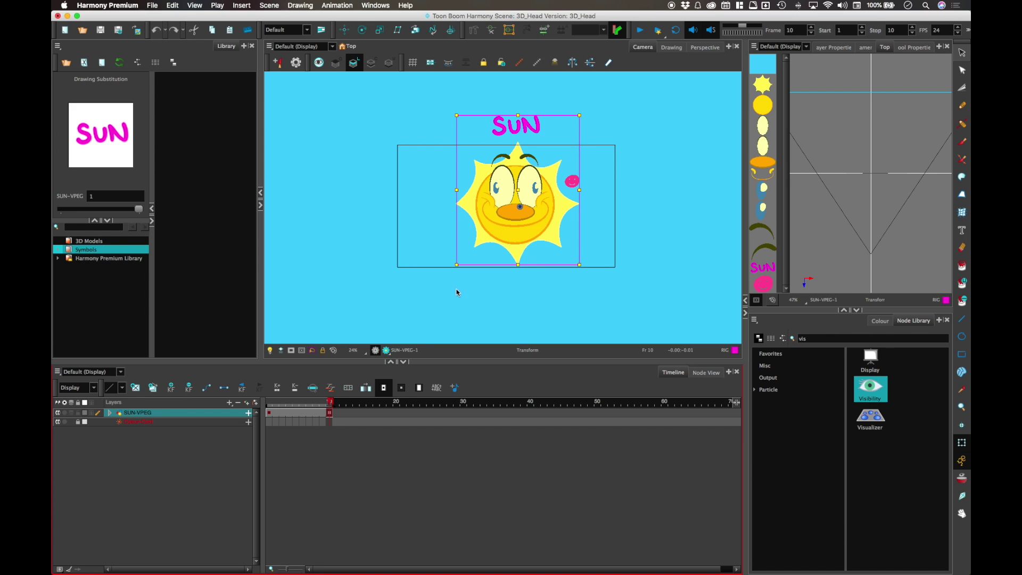
click(630, 243)
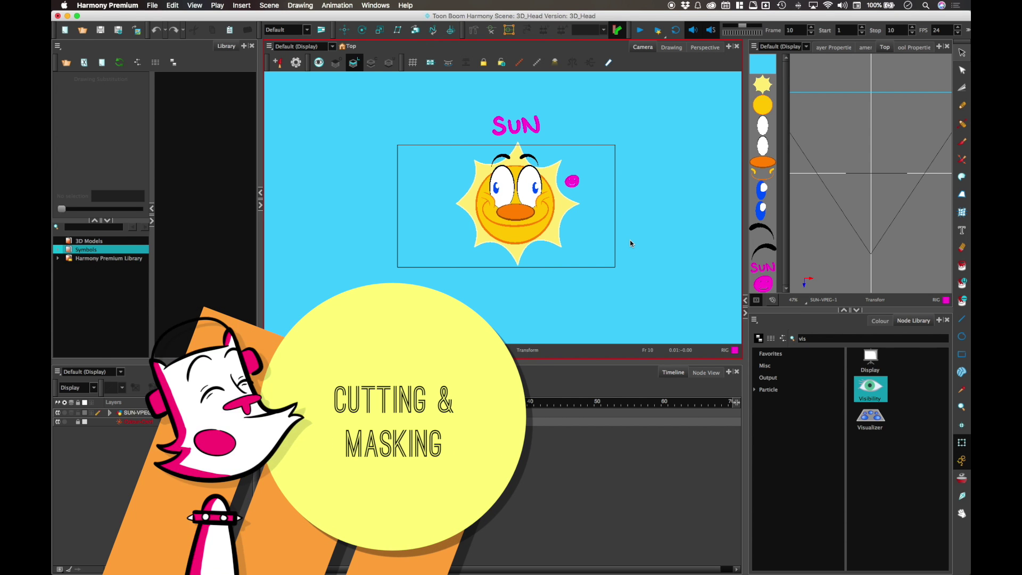
Show the node network, enlarge its area, and frame the sun's eyes closely in the camera view.
click(707, 373)
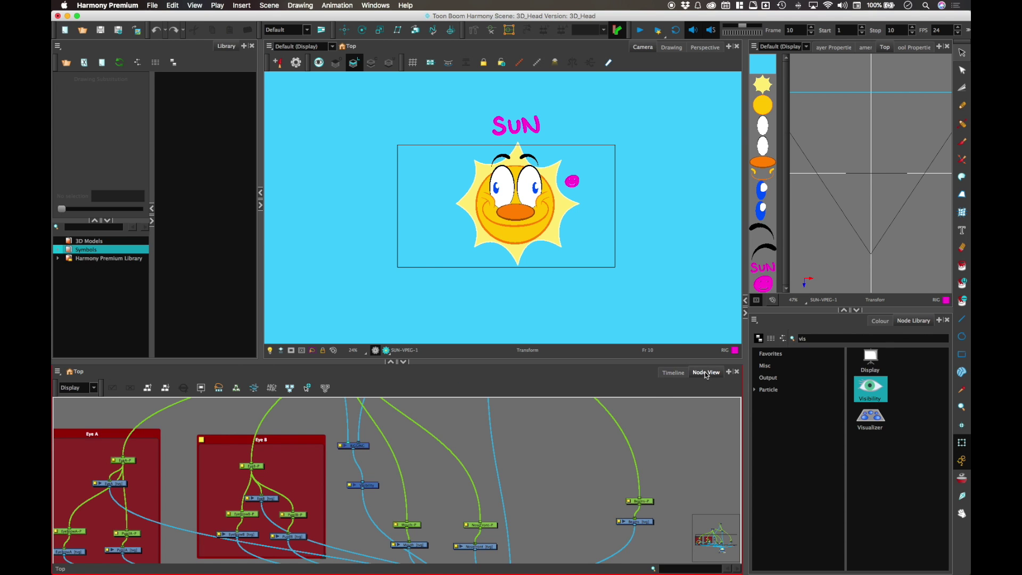
scroll(529, 218, up, 6)
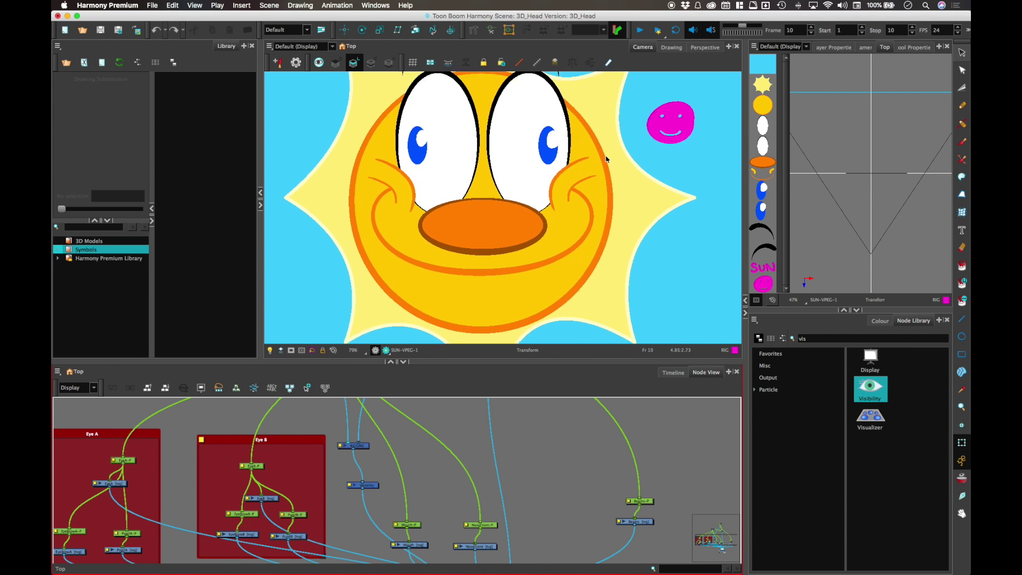
drag(430, 364, 464, 265)
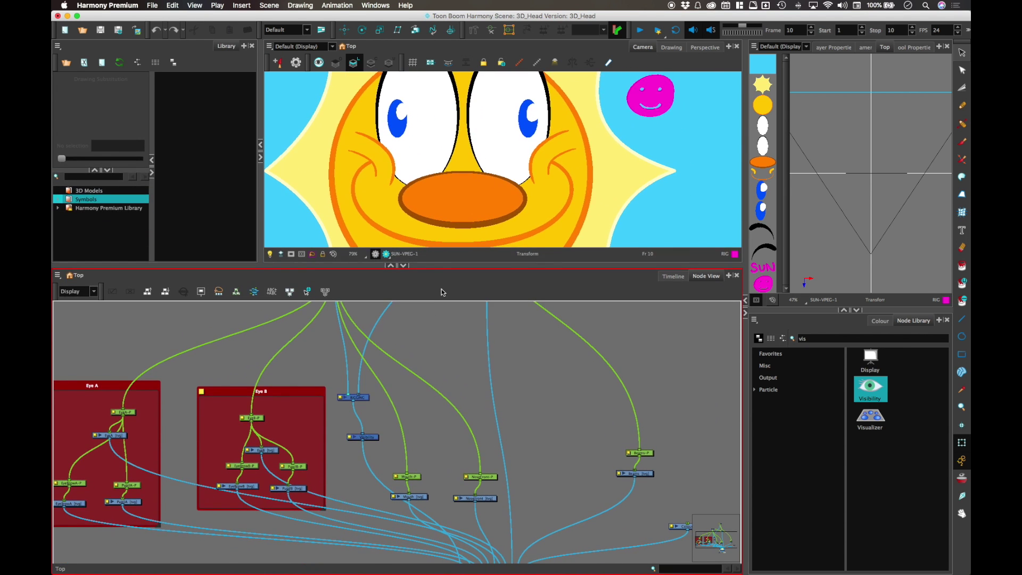
click(534, 188)
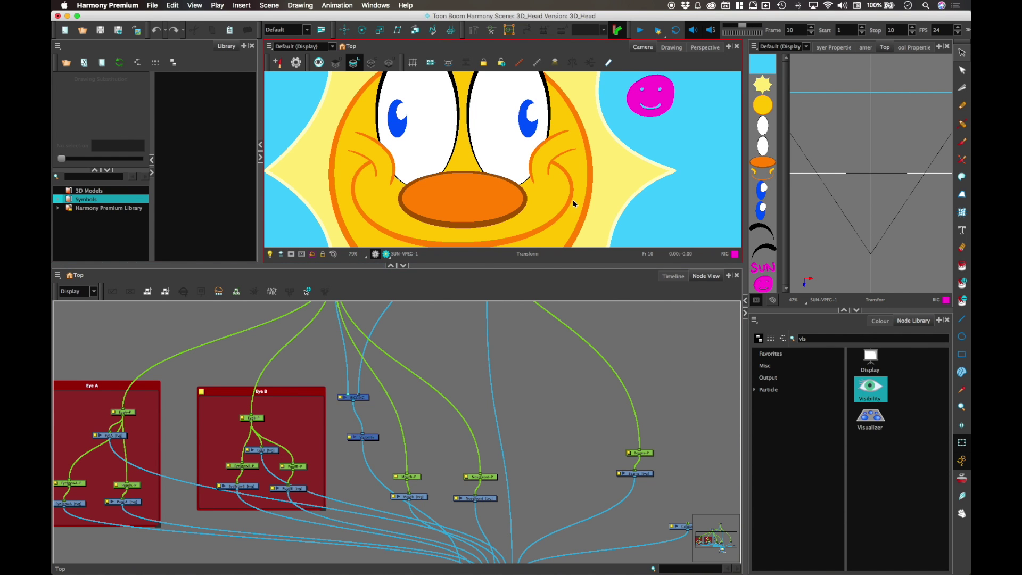
drag(630, 170, 667, 209)
Spread out the EyeB-P, EyeB, PupilB-P and PupilB nodes inside the Eye B backdrop to make room between them.
drag(272, 451, 264, 414)
mouse_move(281, 452)
mouse_down()
mouse_move(298, 459)
mouse_move(309, 490)
mouse_up()
click(296, 458)
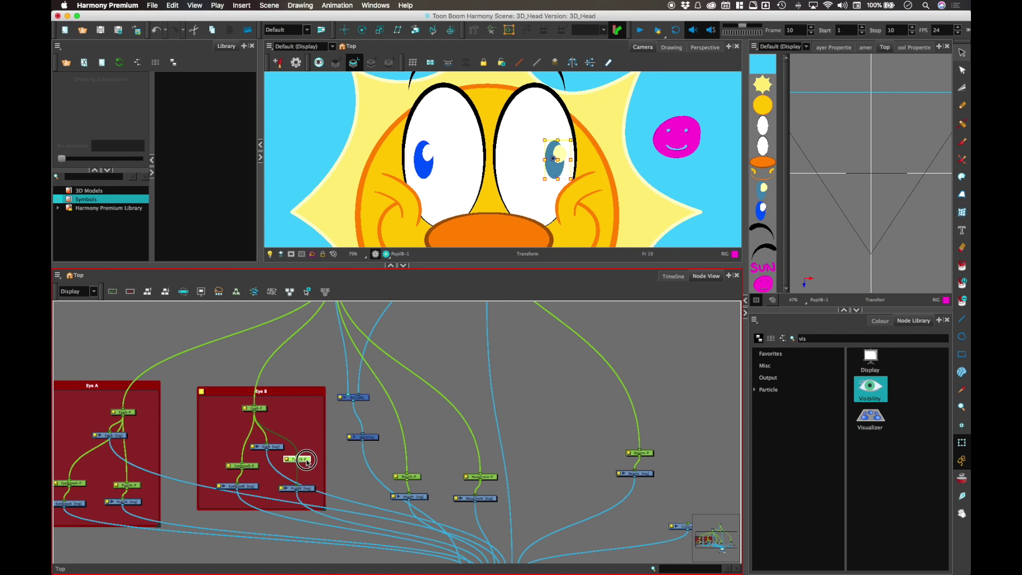
click(279, 445)
drag(281, 442, 282, 444)
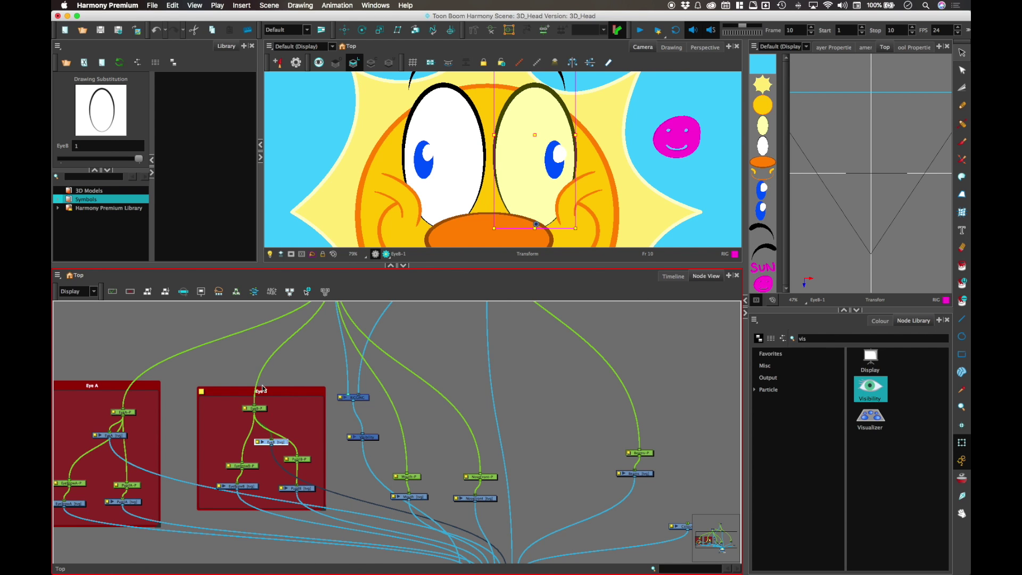
Find the Cutter in the node library and place one inside the Eye B backdrop beside the PupilB drawing.
click(815, 339)
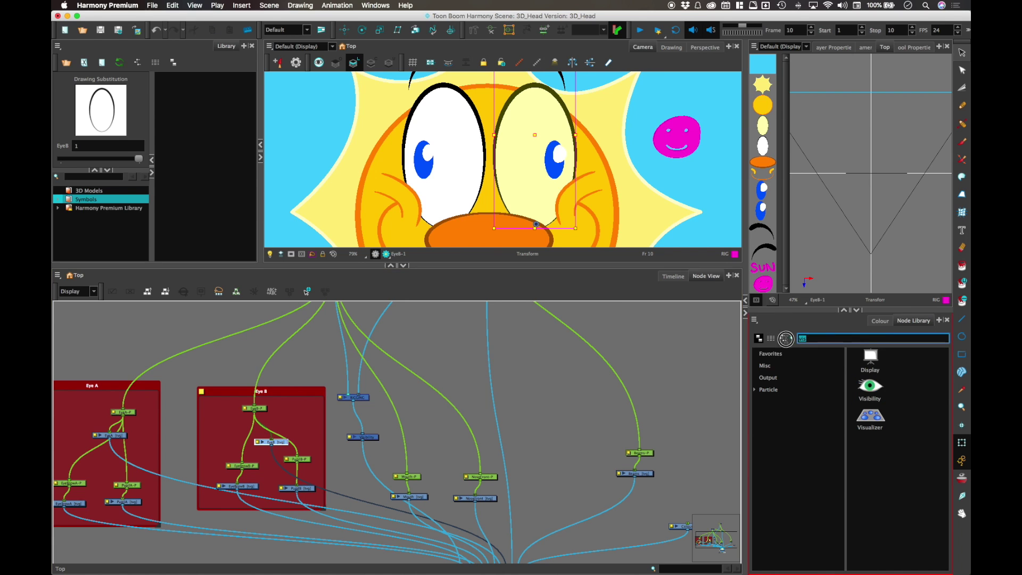
text(cutte)
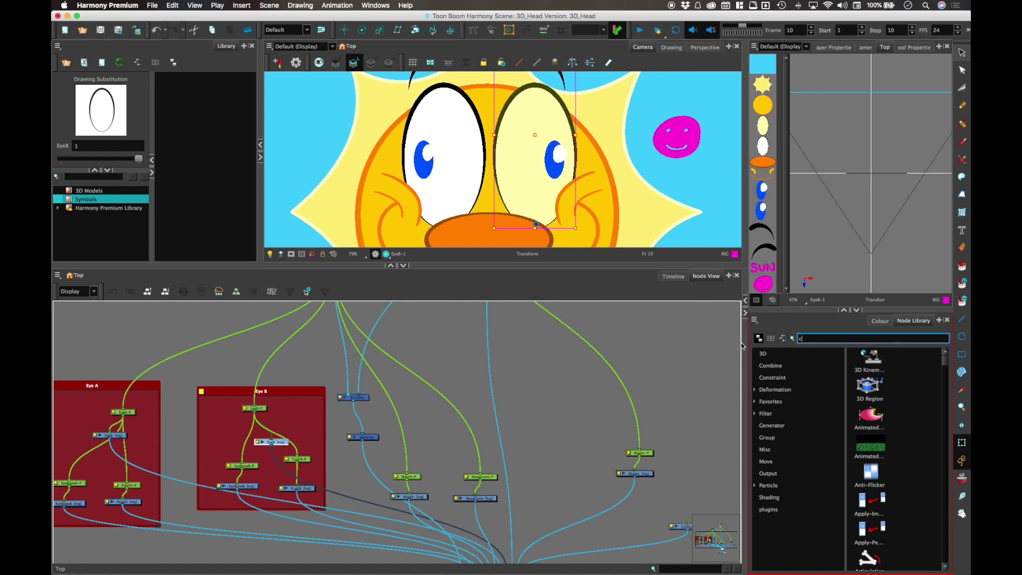
drag(870, 358, 327, 336)
key(Delete)
mouse_move(273, 445)
mouse_down()
mouse_move(283, 441)
mouse_move(272, 464)
mouse_move(281, 487)
mouse_up()
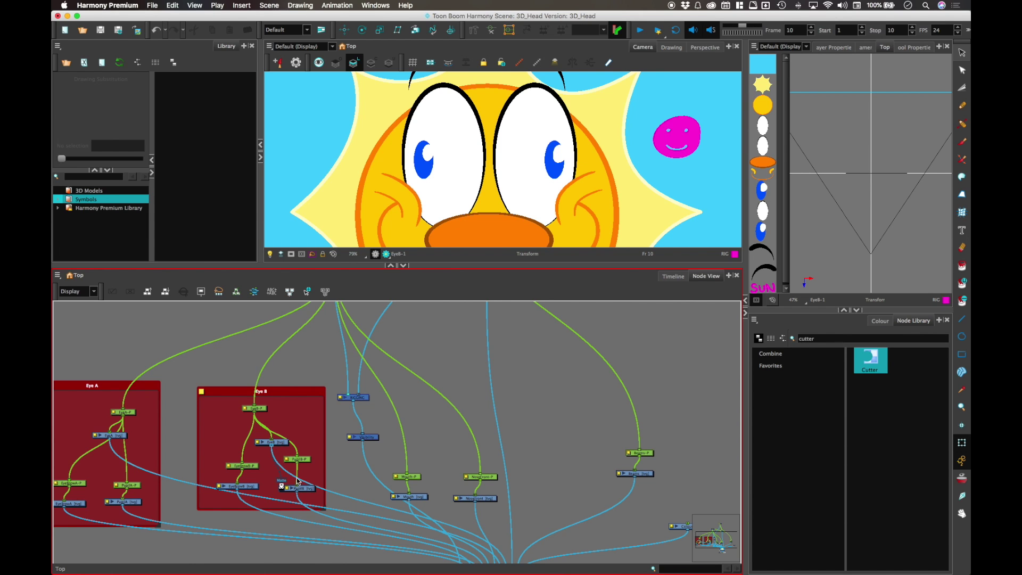
Try moving Eye B's pupil up and outward to the edge of the eye.
click(556, 171)
drag(557, 169, 581, 160)
click(605, 148)
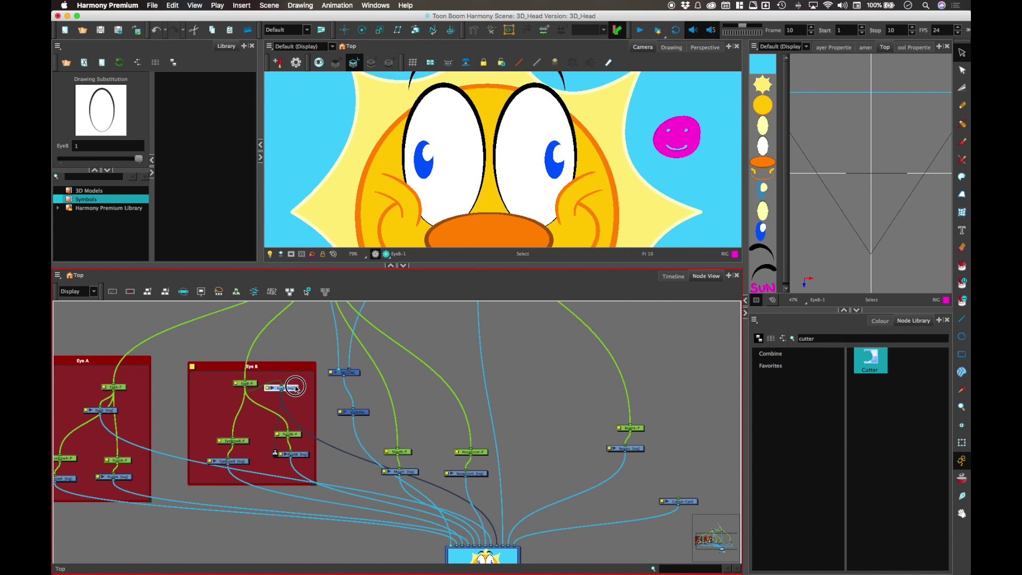
Reposition the EyeB-P and EyeB nodes, and inspect the EyeB drawing's art layers closely in the drawing view.
click(251, 382)
click(278, 400)
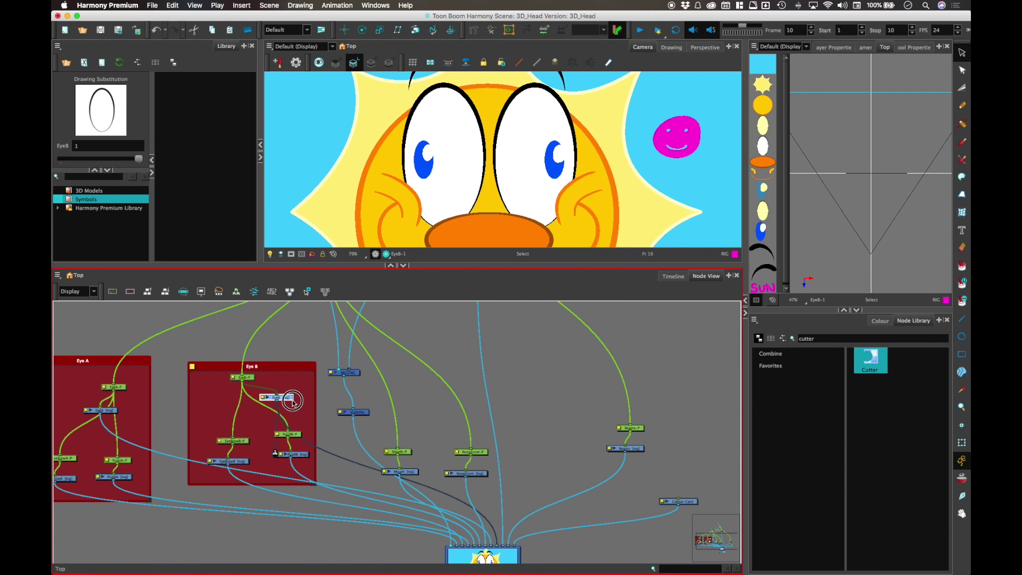
drag(560, 265, 560, 363)
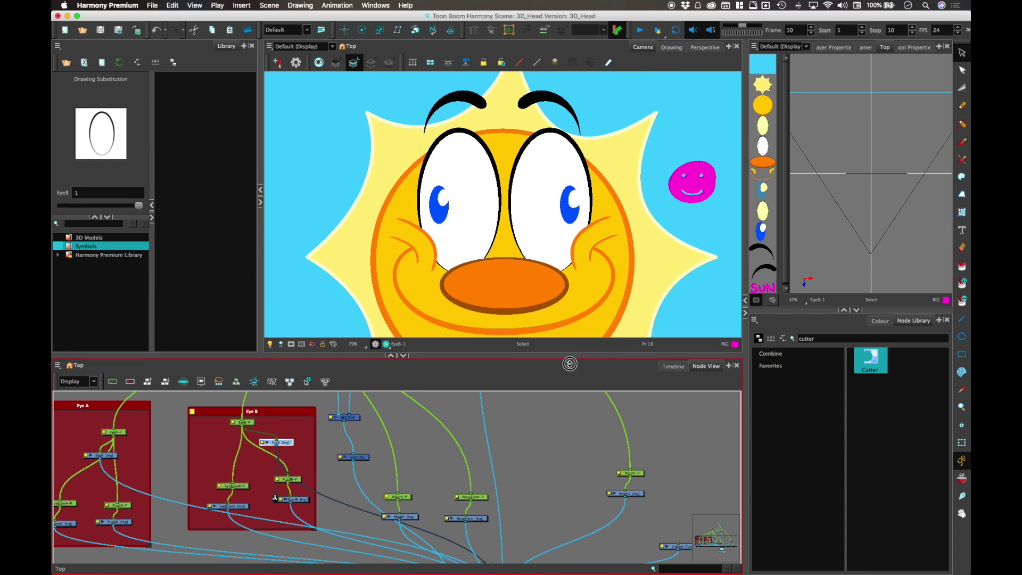
click(673, 48)
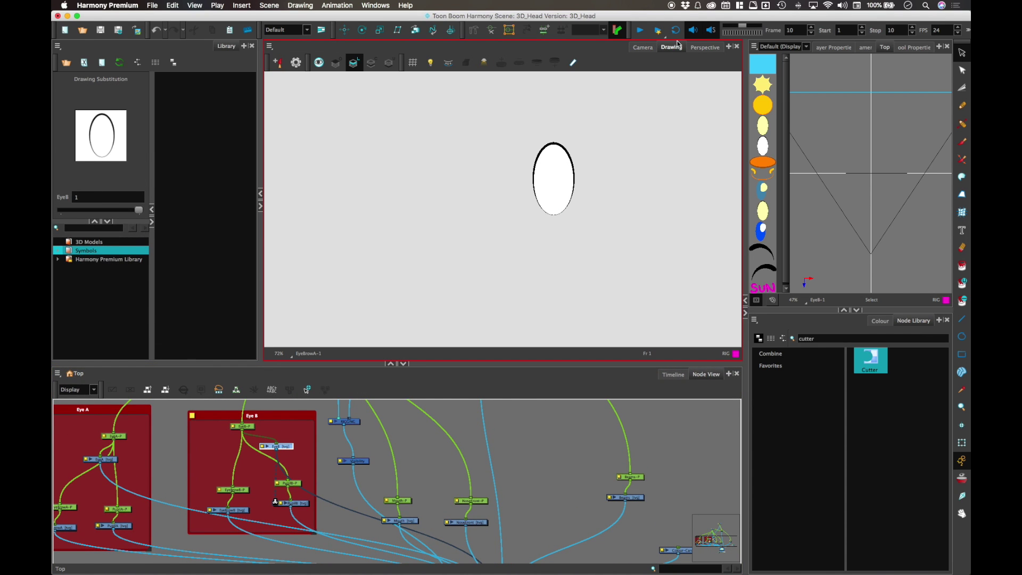
scroll(578, 191, up, 4)
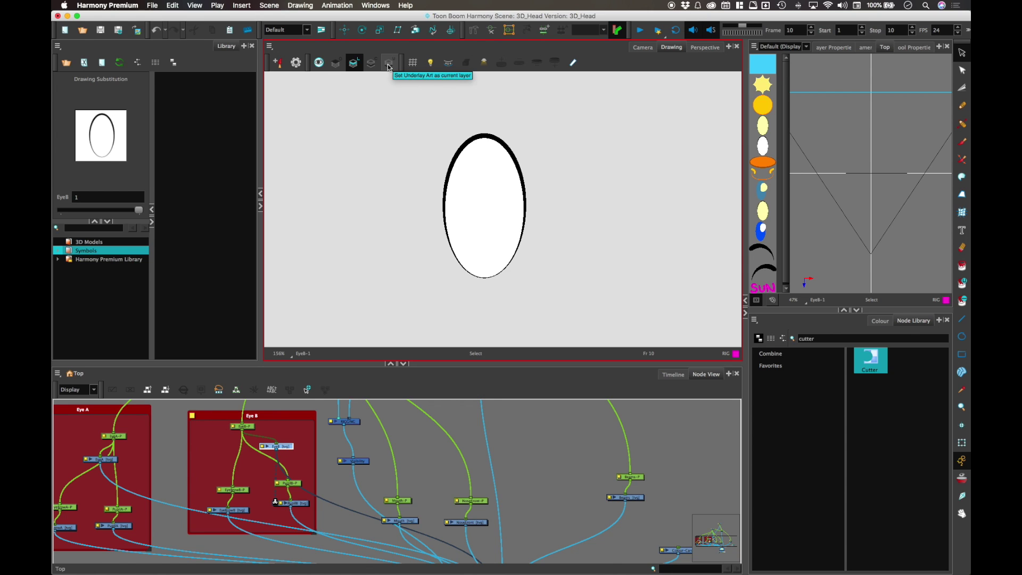
click(318, 63)
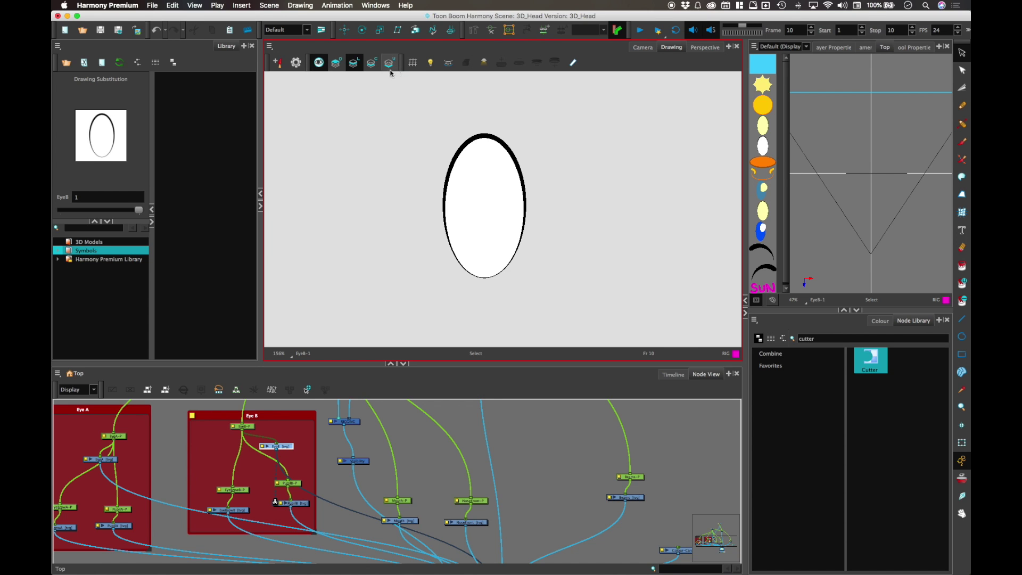
click(318, 62)
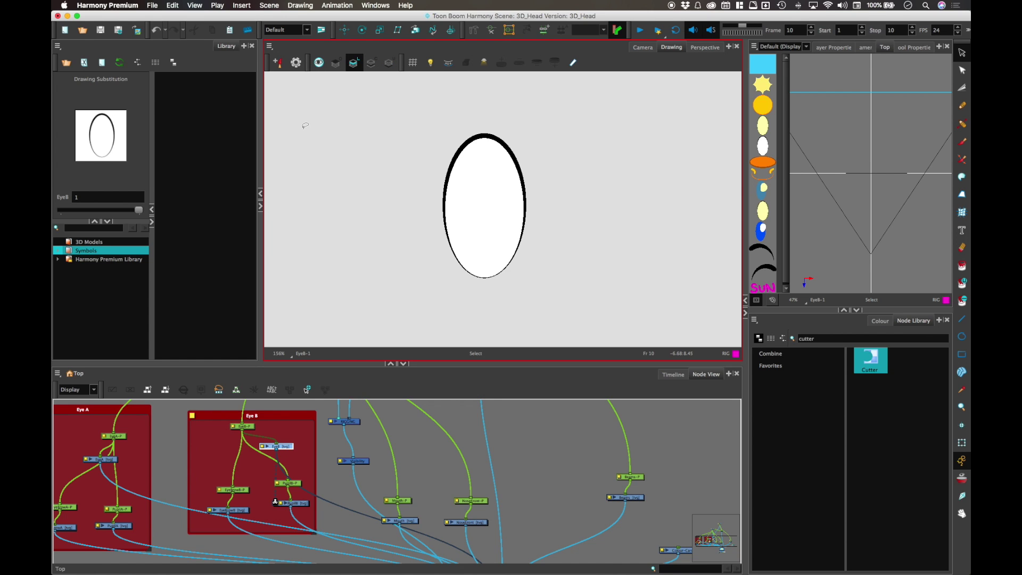
Delete the white fill from the EyeB drawing's Line Art layer, keeping the outline, and return to the camera view.
click(494, 184)
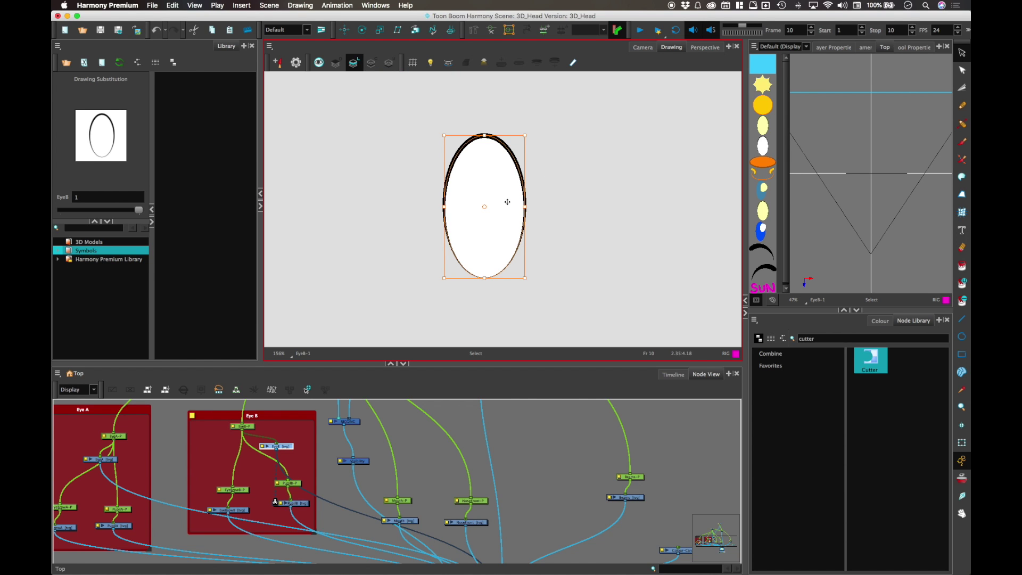
key(Delete)
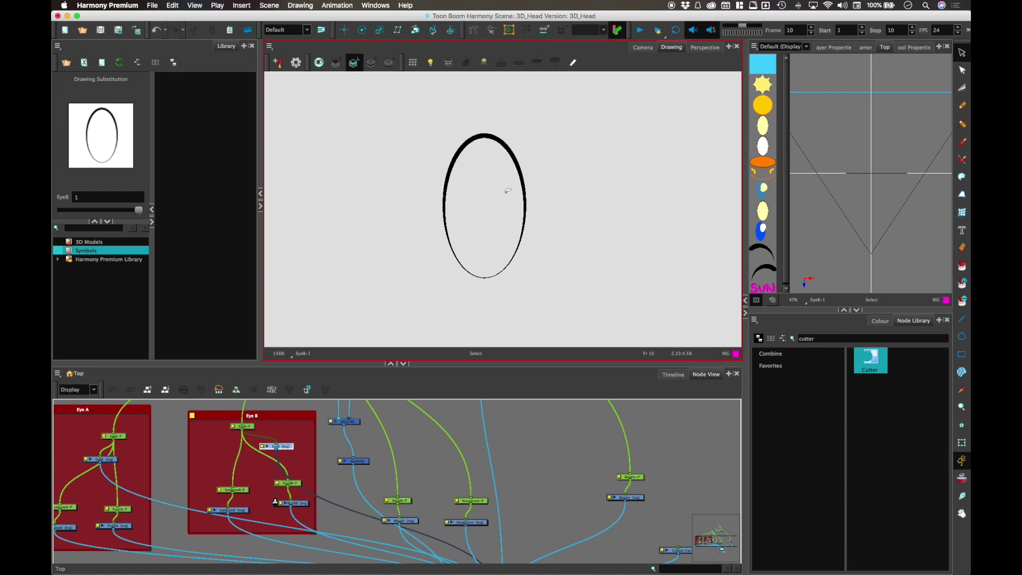
drag(551, 139, 481, 222)
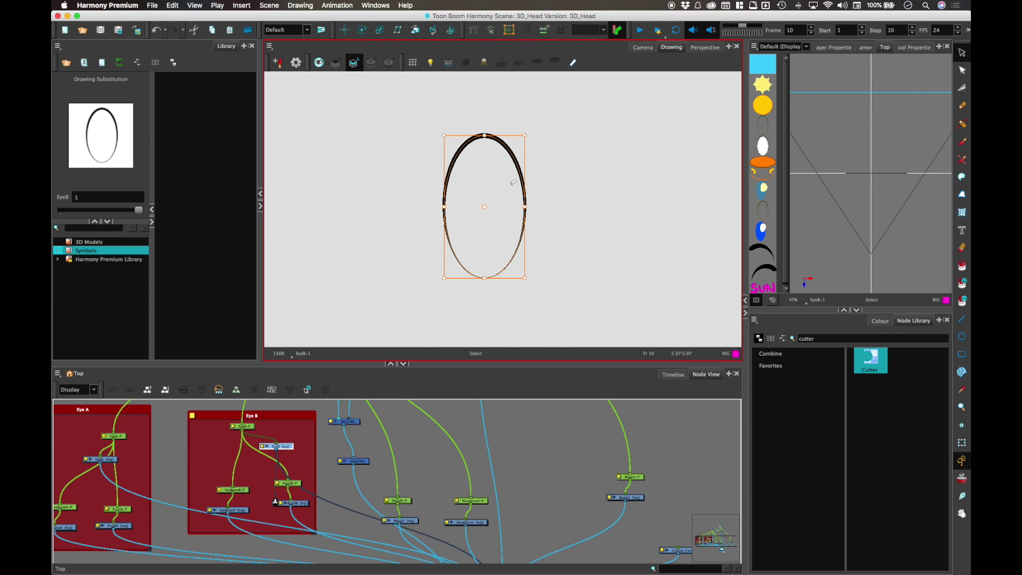
click(643, 47)
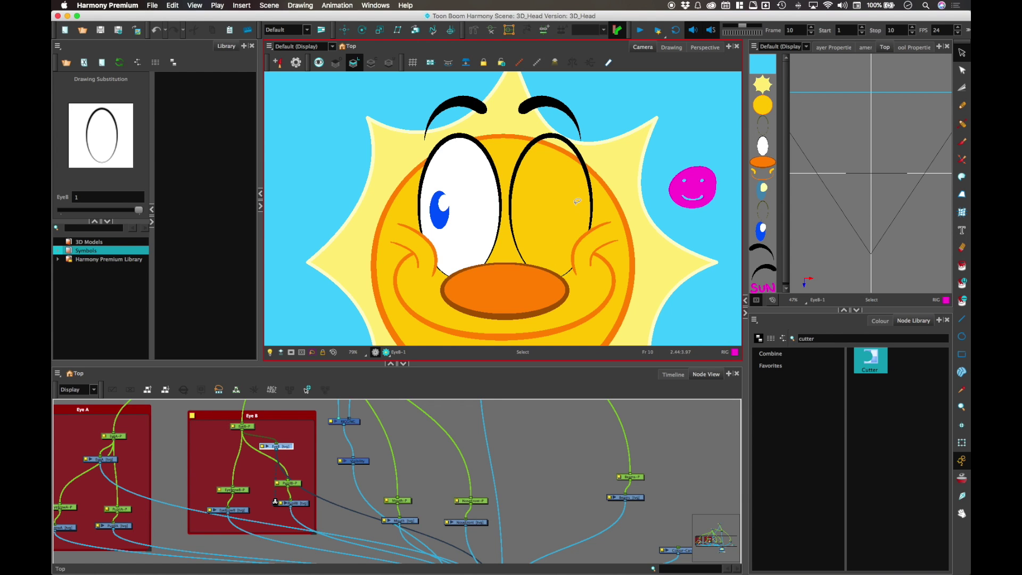
Move the PupilB-P peg outward at frame 10 with the Transform tool so the pupil overlaps the eye's outer edge.
click(961, 442)
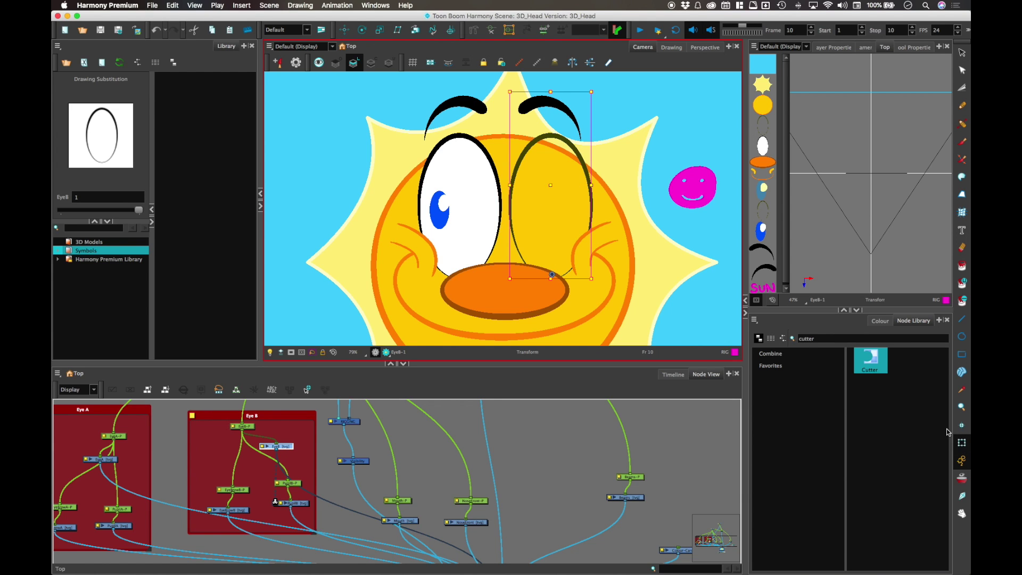
click(297, 483)
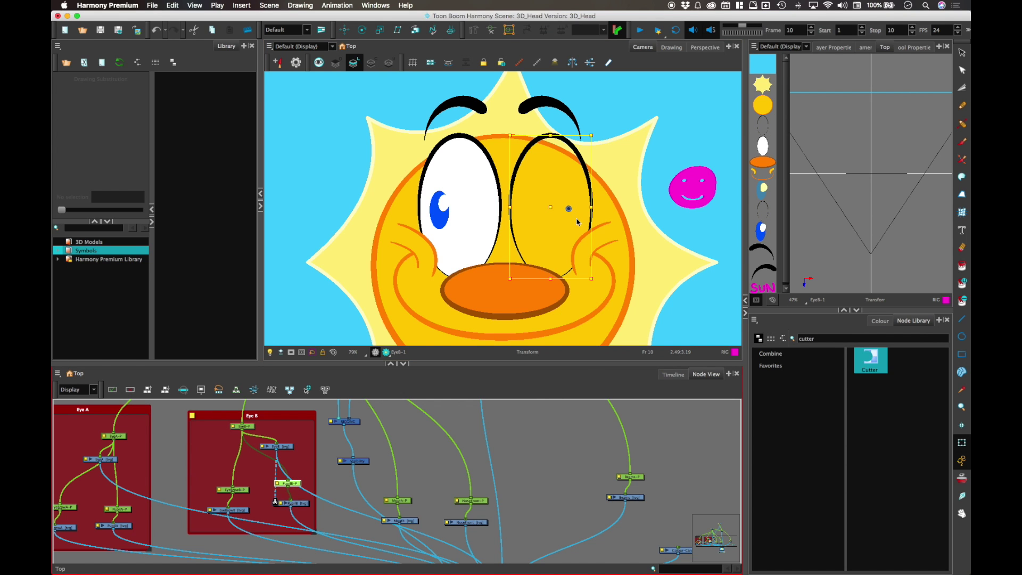
drag(605, 319, 620, 324)
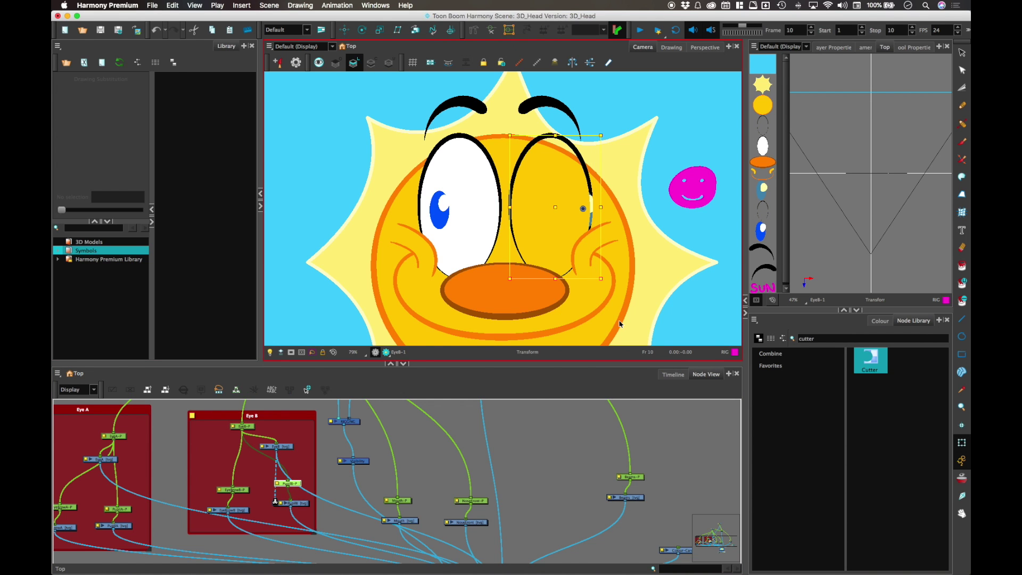
key(Up)
drag(602, 210, 607, 213)
key(super+z)
Put the white eye fill on the EyeB drawing's Colour Art layer and preview all art layers together.
click(673, 47)
click(371, 63)
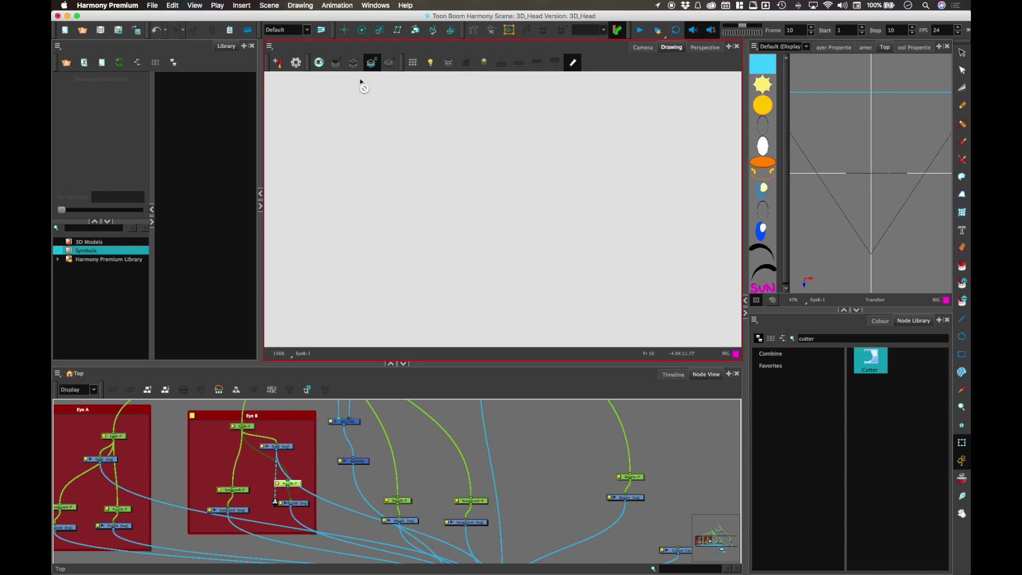
click(371, 67)
click(380, 57)
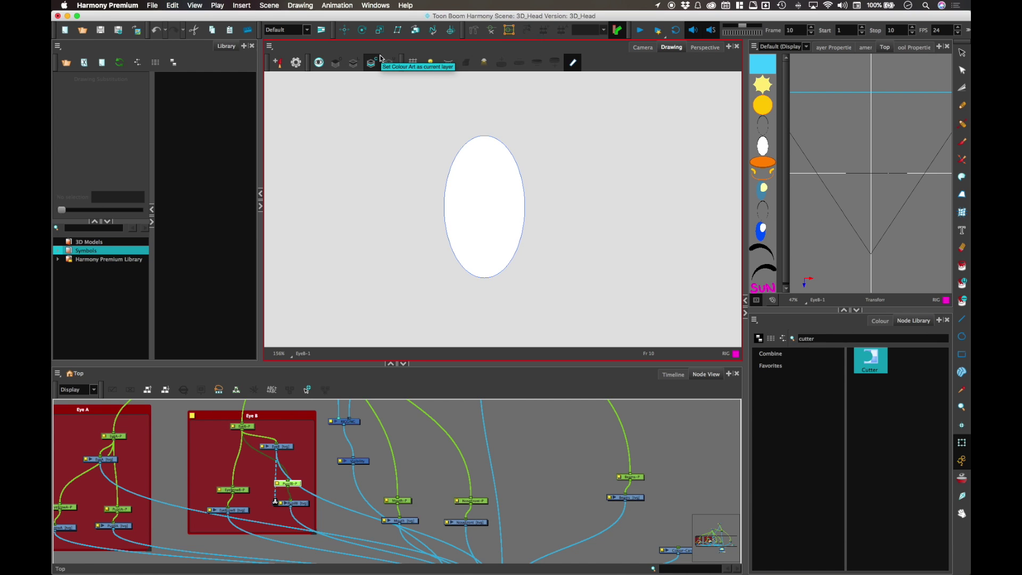
click(320, 64)
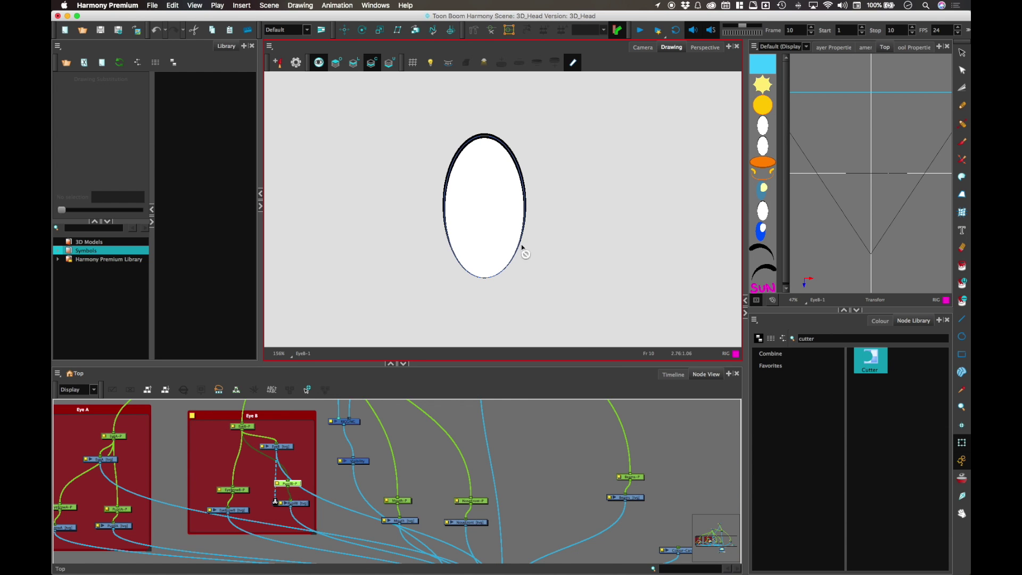
Hide the strokes in the EyeB drawing view, return to the camera view and enlarge the node network's area.
click(643, 47)
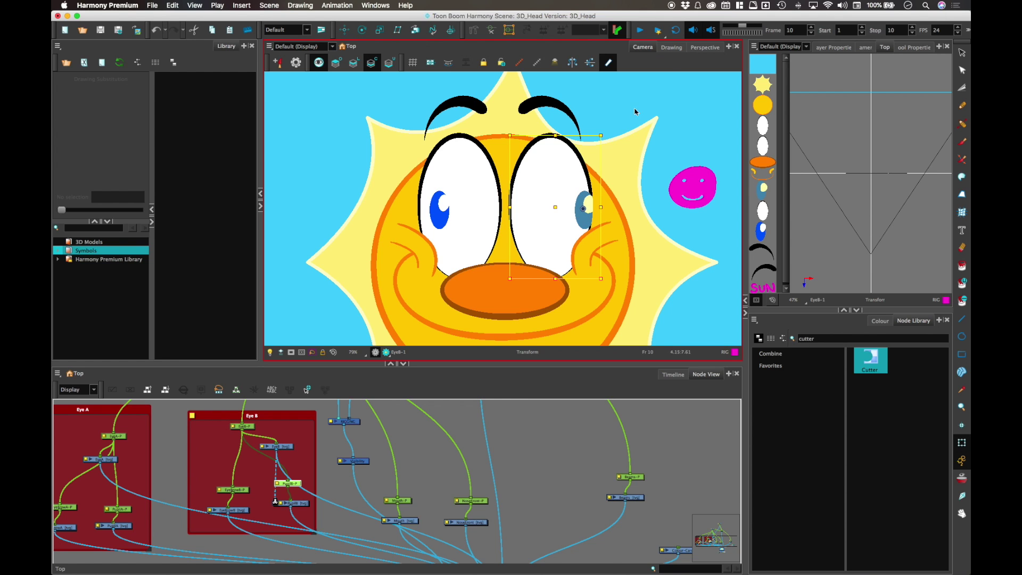
click(672, 47)
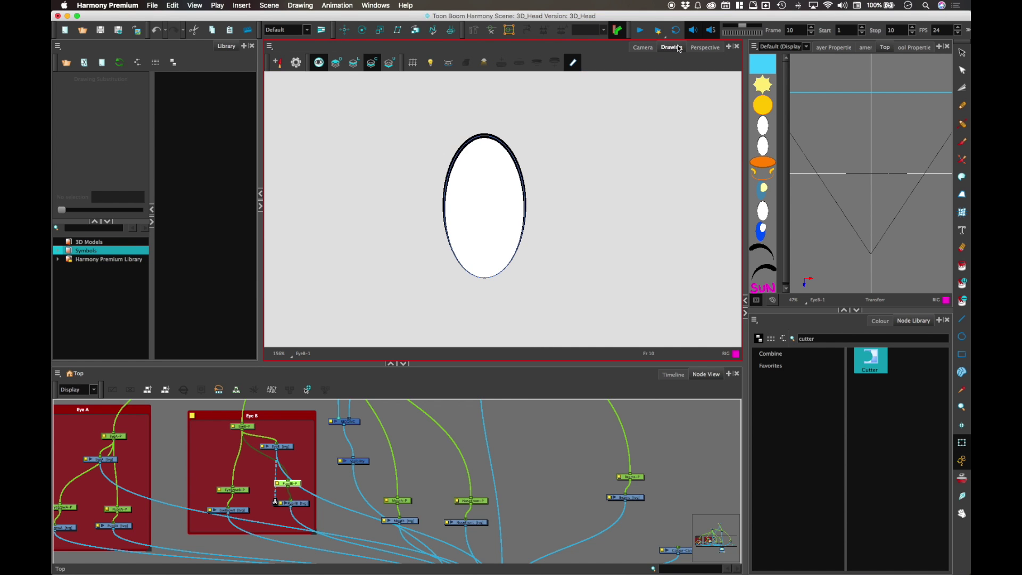
click(574, 65)
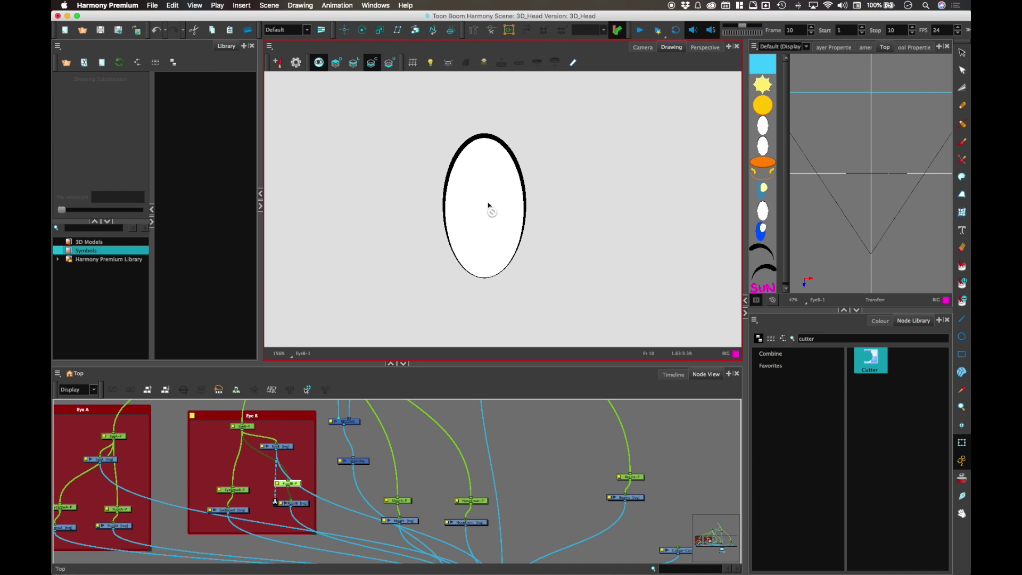
click(643, 47)
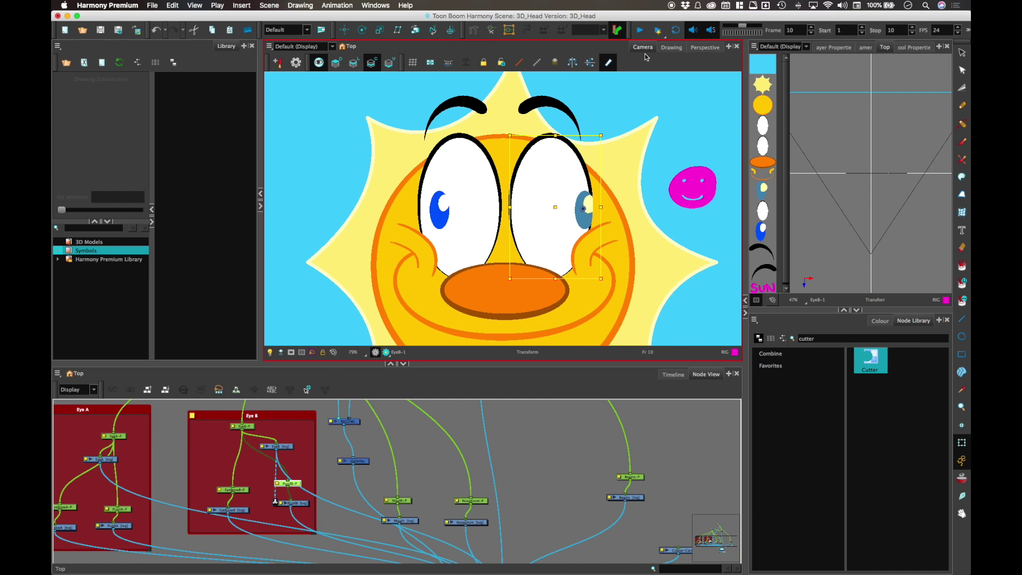
drag(333, 361, 333, 287)
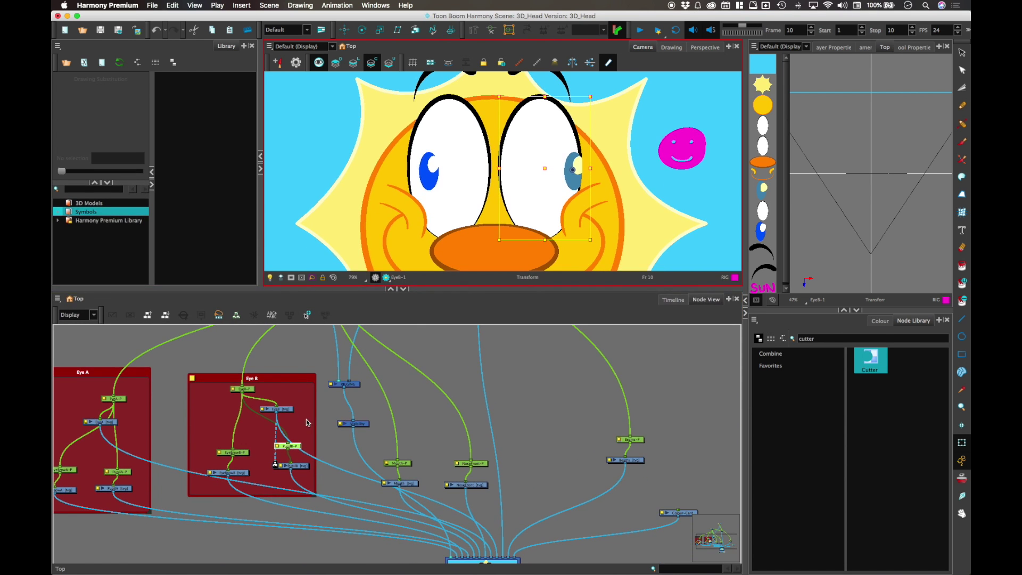
Try adding a Line-Art node from the node library inside the Eye B backdrop, and remove it.
double_click(807, 339)
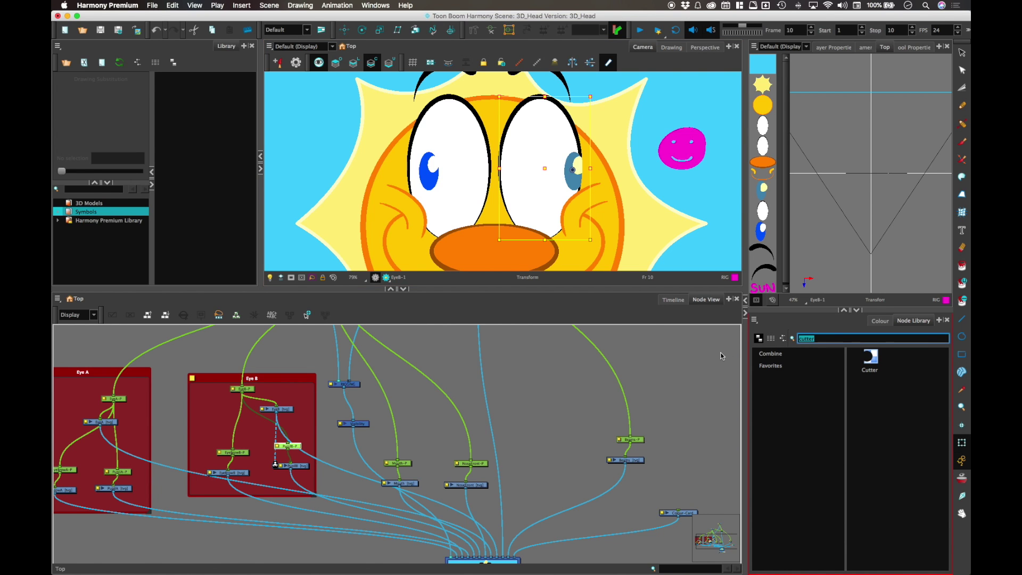
text(line)
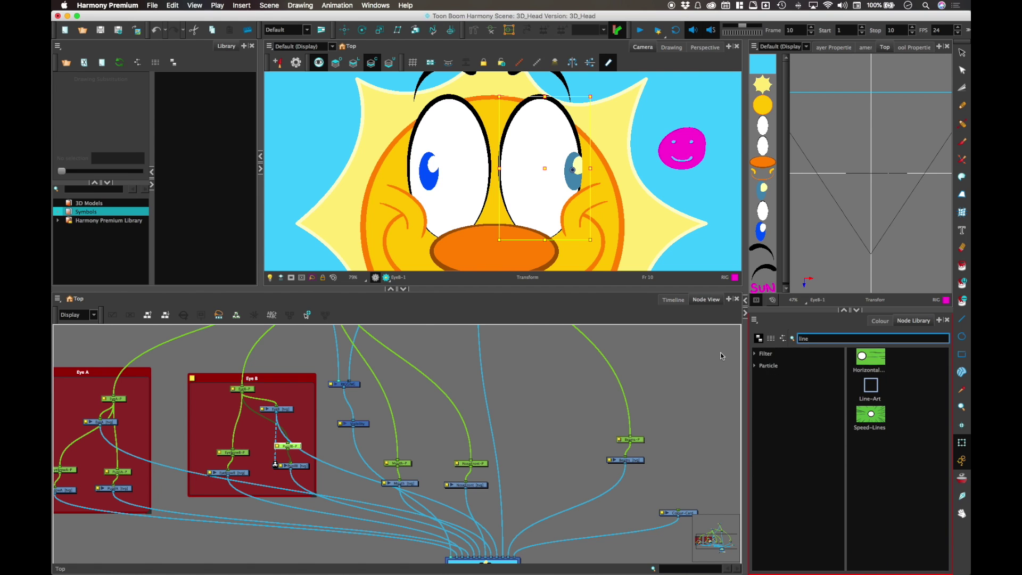
mouse_move(871, 386)
mouse_down()
mouse_move(630, 366)
mouse_move(267, 429)
mouse_move(289, 391)
mouse_up()
click(287, 401)
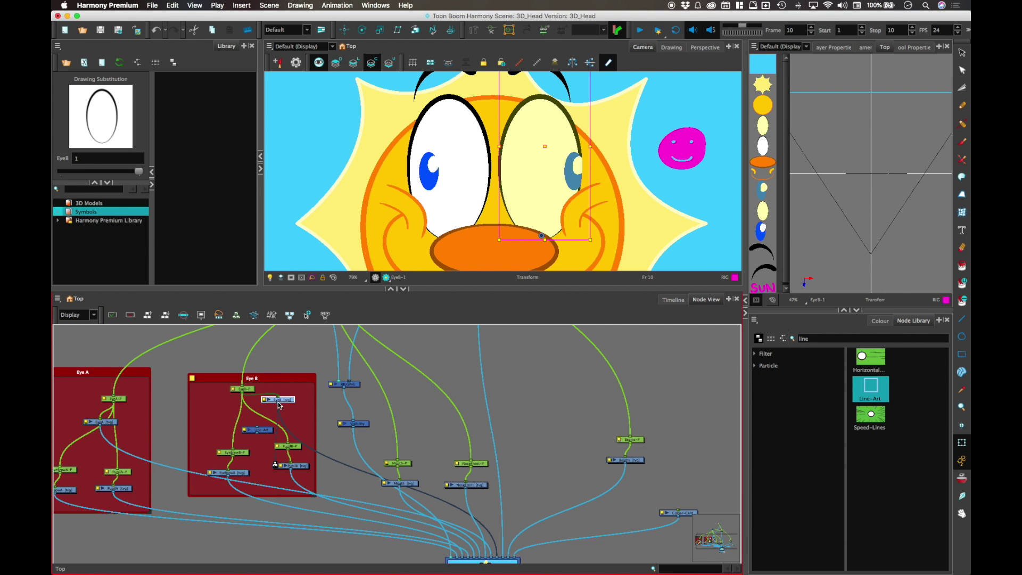
scroll(294, 404, down, 5)
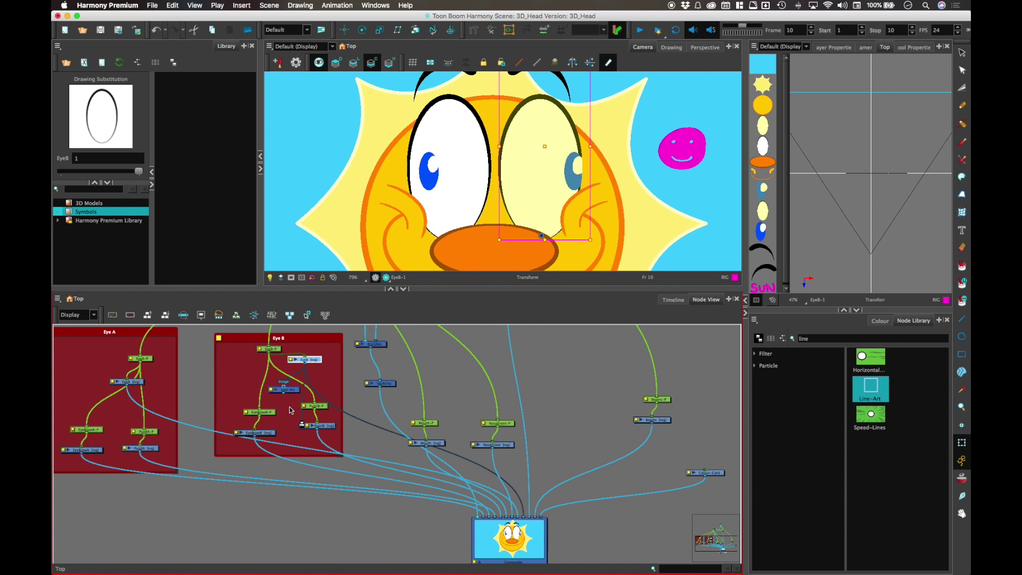
drag(309, 389, 286, 389)
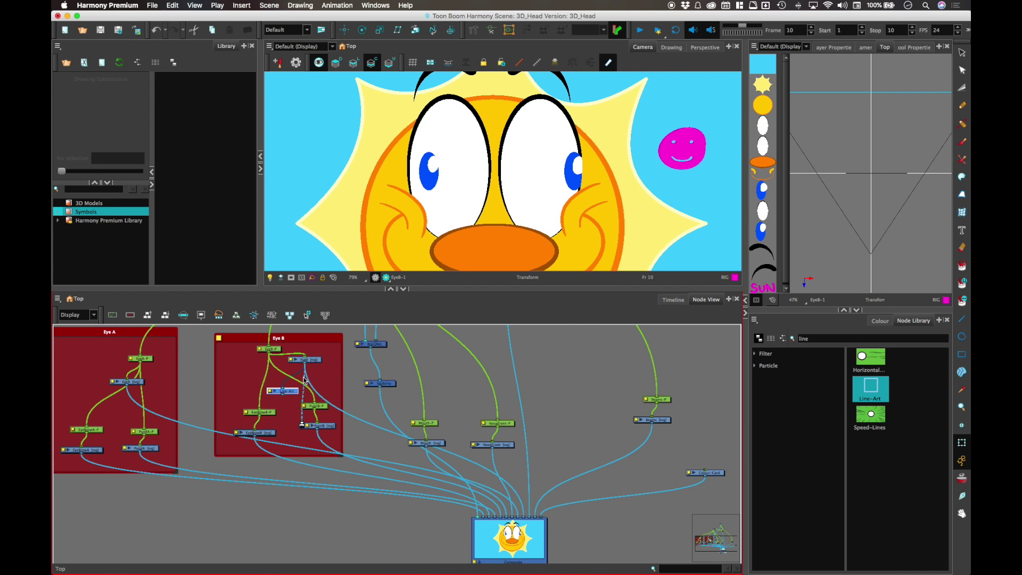
key(Delete)
Search the node library for "colour" and place a Colour-Art node below the EyeB drawing in the Eye B backdrop.
double_click(805, 338)
text(color)
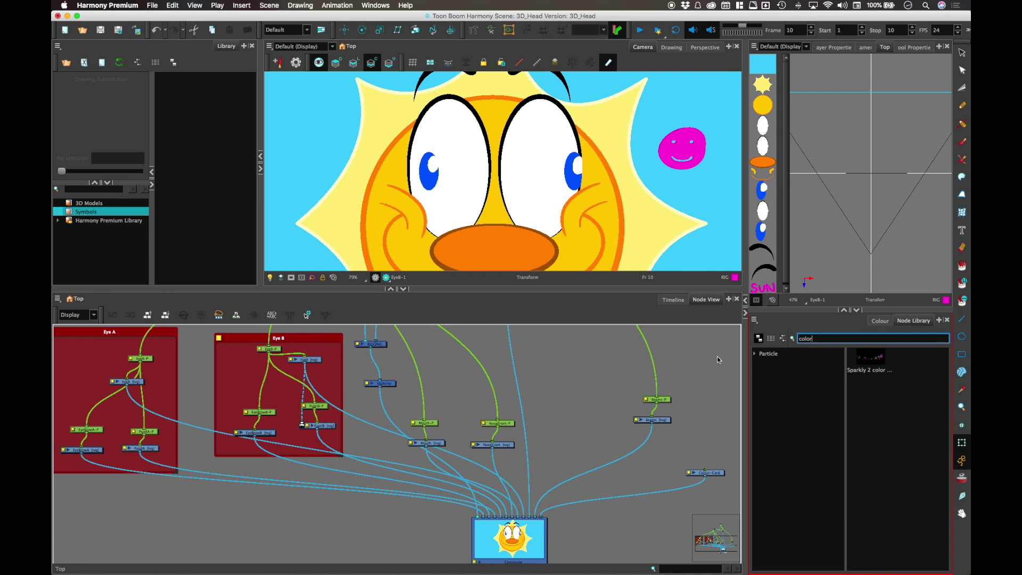
key(BackSpace)
text(u)
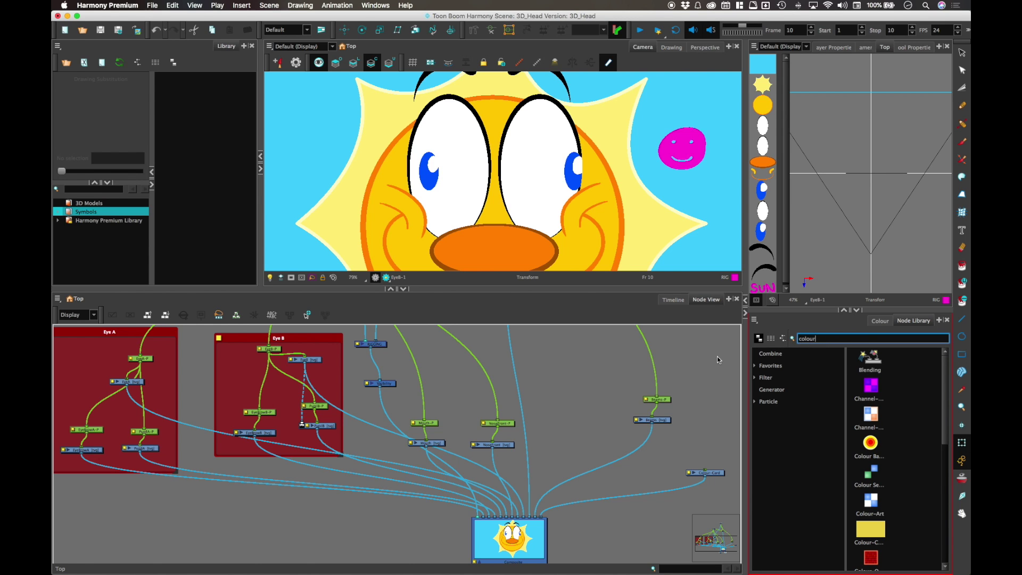
drag(871, 503, 334, 391)
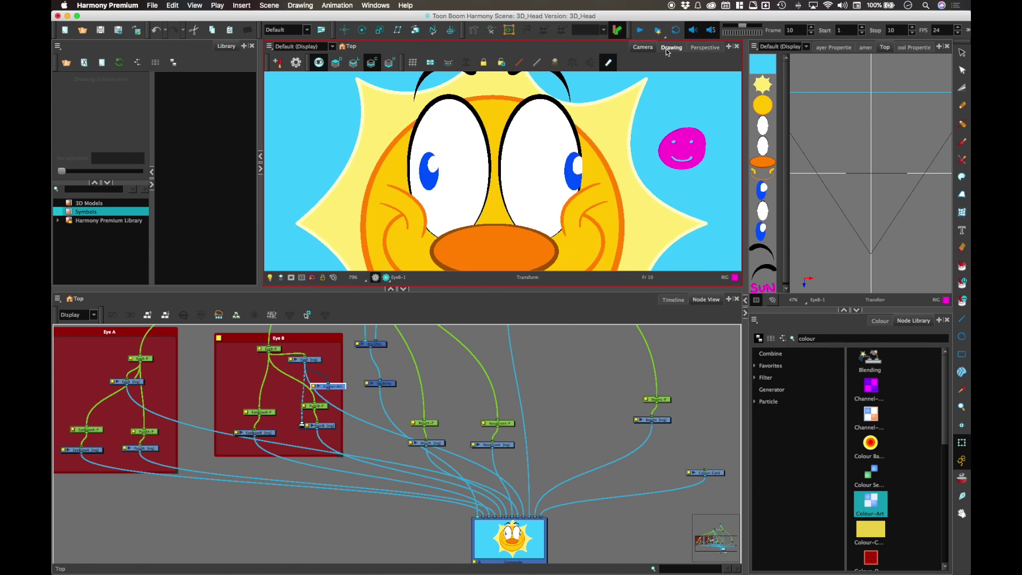
Inspect the EyeB drawing with only its Colour Art layer shown in the drawing view, and return to the camera view.
click(669, 49)
click(318, 62)
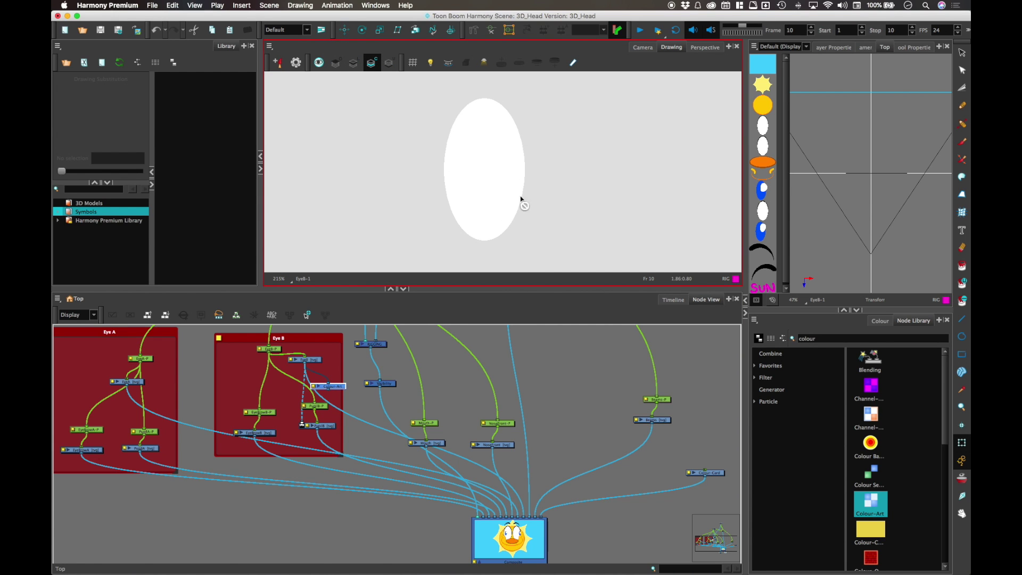
click(643, 48)
Reposition the pupil and Colour-Art nodes in the Eye B backdrop and connect the Colour-Art output to the pupil Cutter's matte input.
drag(319, 426, 316, 430)
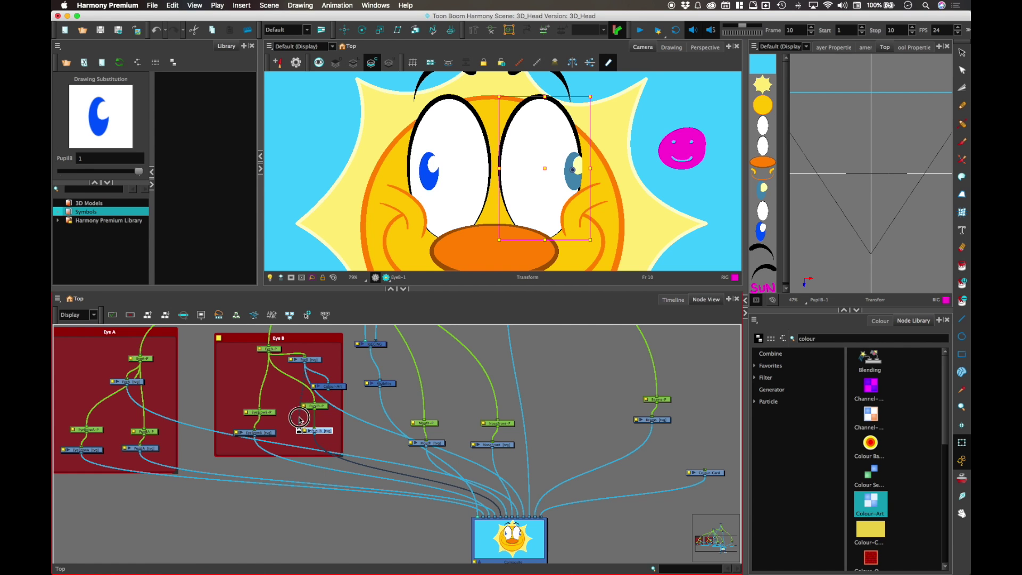
drag(327, 386, 333, 376)
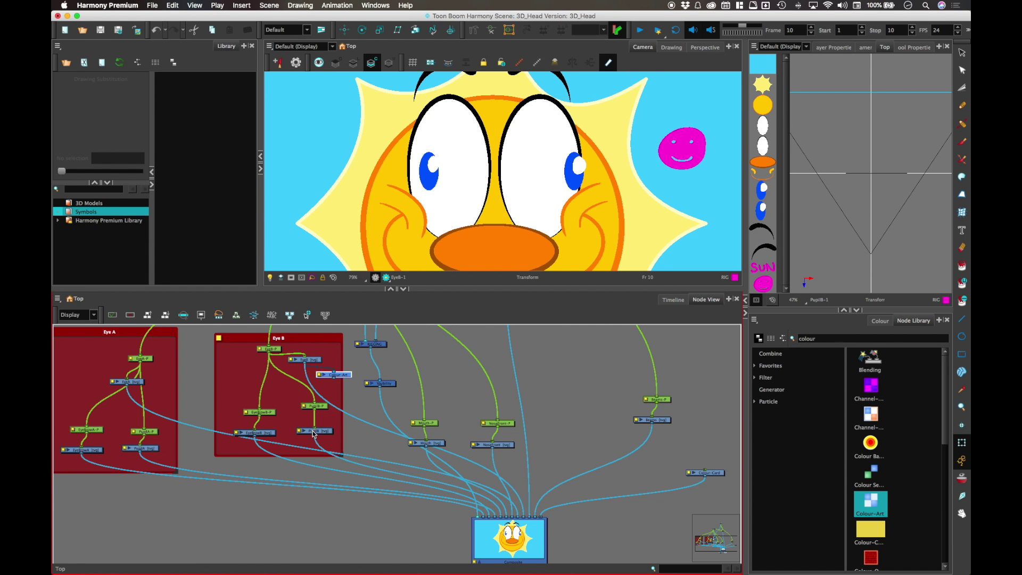
click(334, 378)
drag(334, 378, 300, 428)
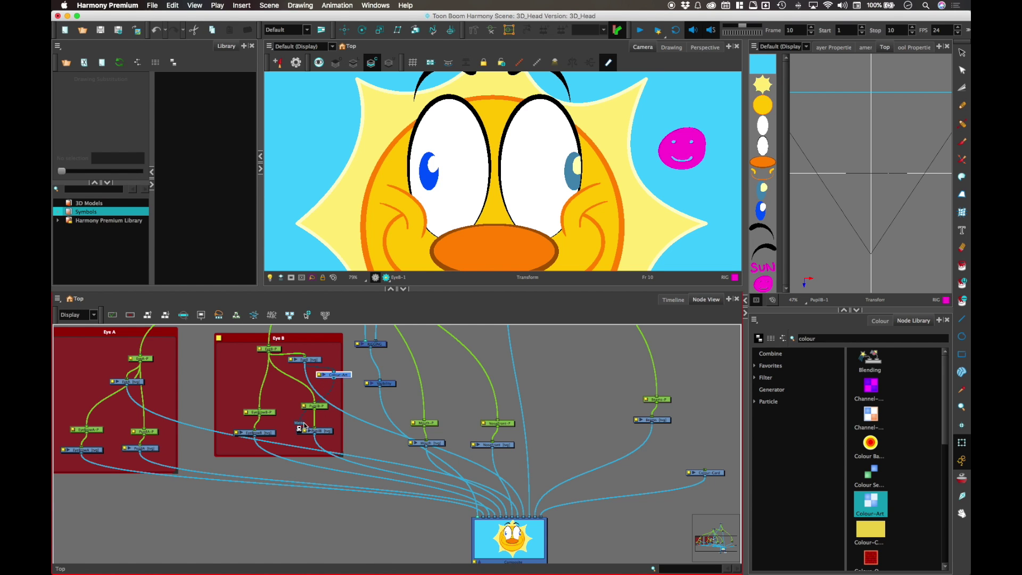
click(427, 364)
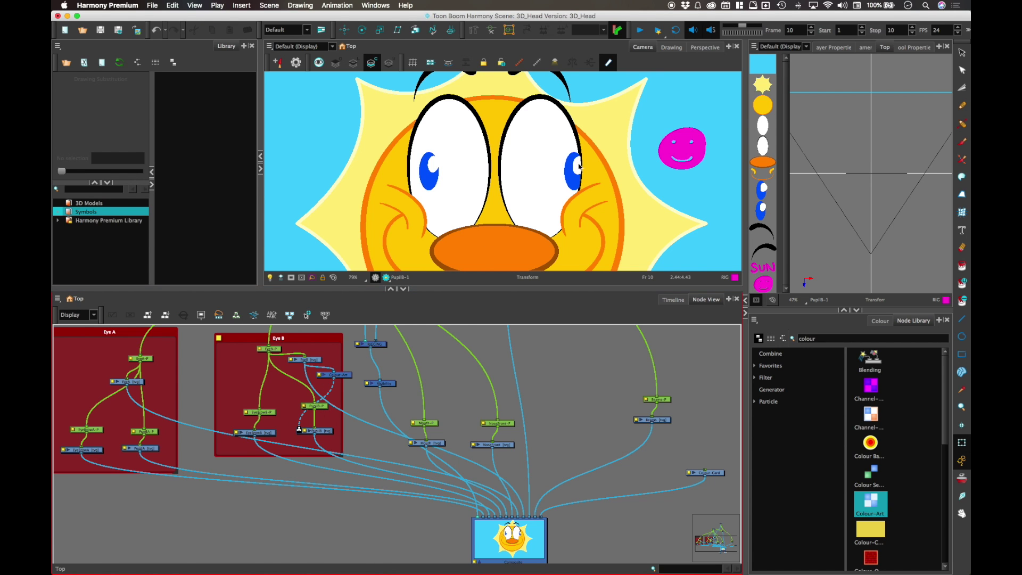
Examine the masked pupil's edge up close and the EyeB drawing's outline with all art layers and strokes shown.
scroll(586, 149, up, 5)
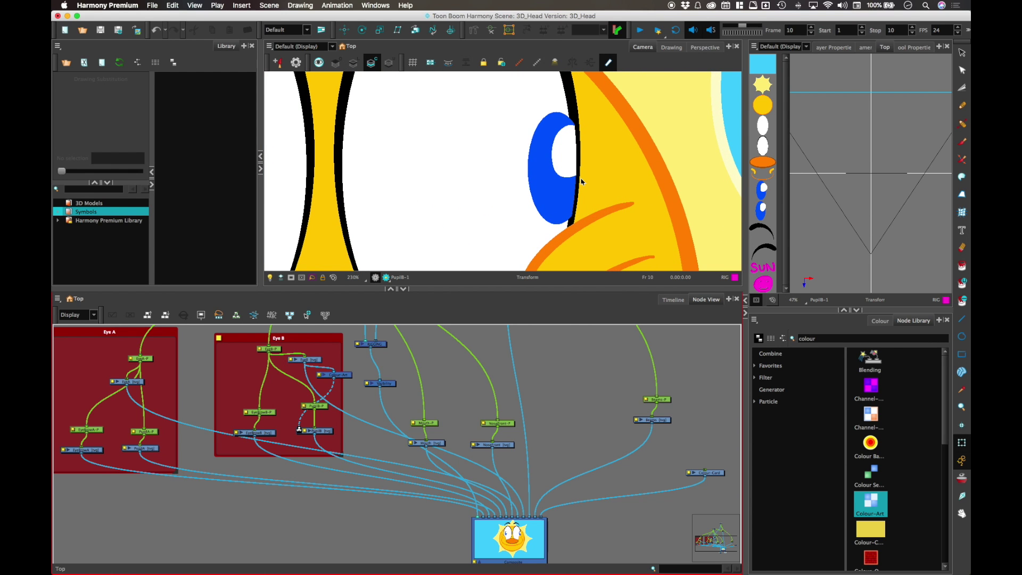
click(672, 47)
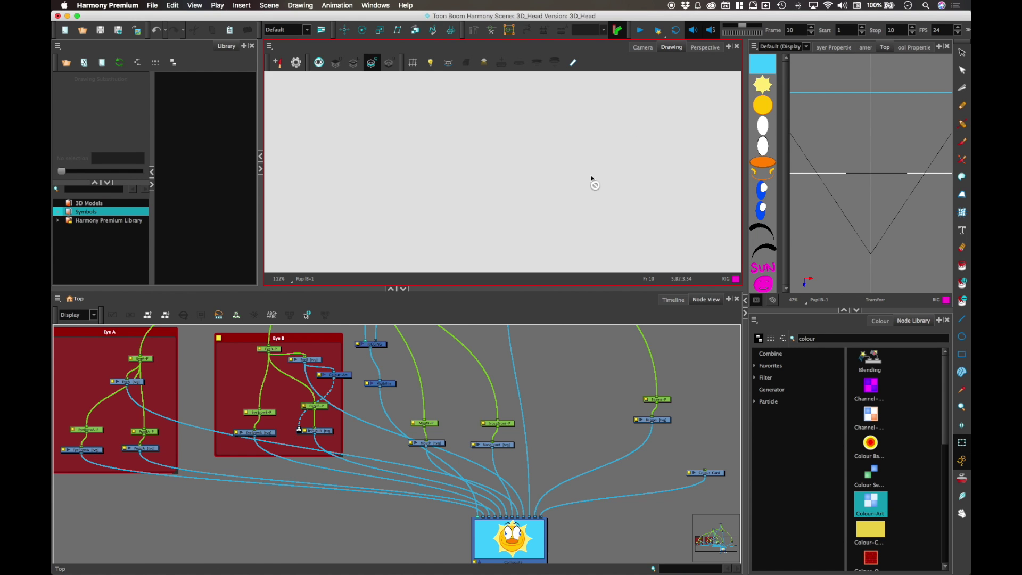
scroll(604, 185, up, 2)
click(314, 361)
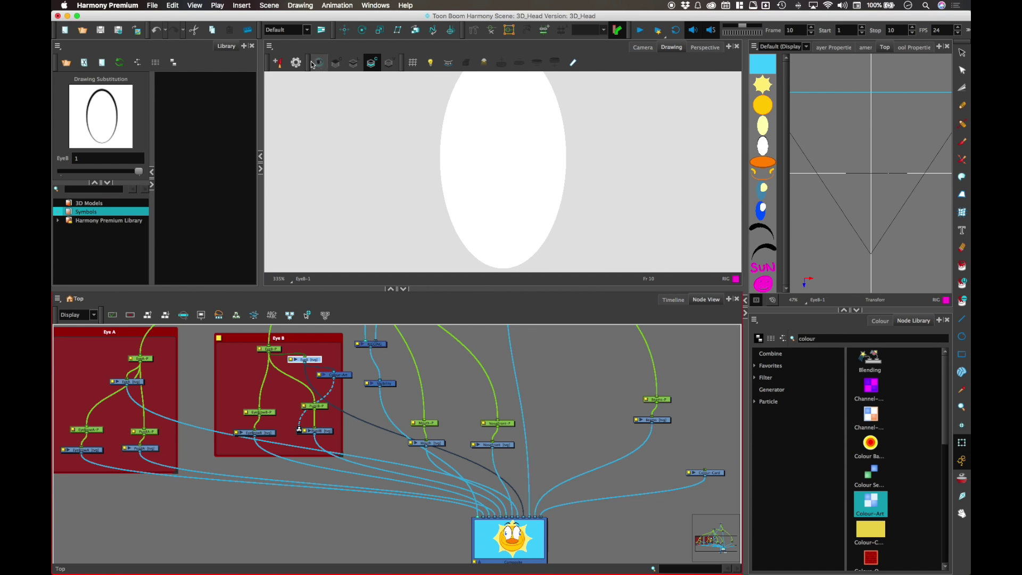
click(573, 62)
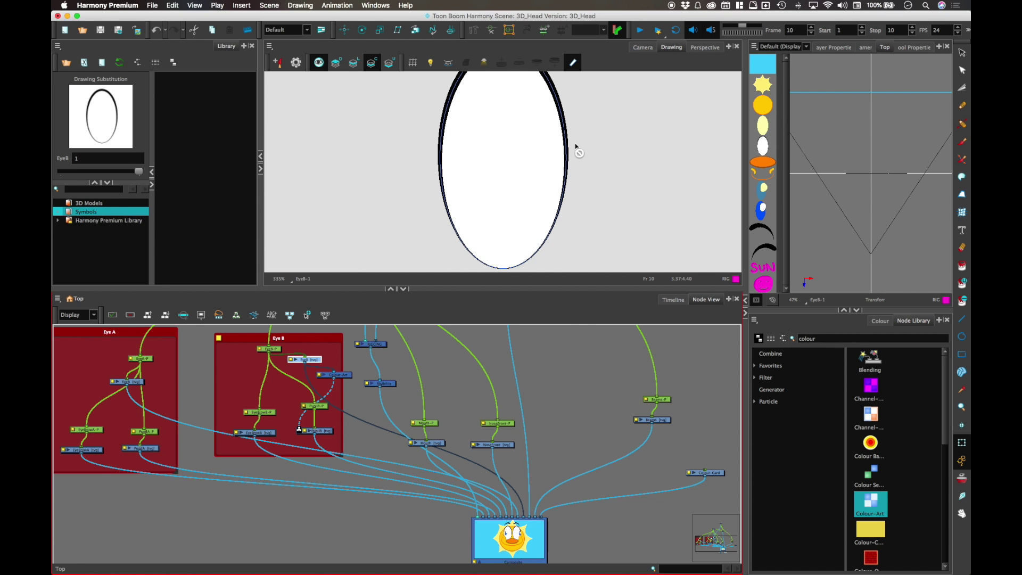
scroll(579, 152, up, 3)
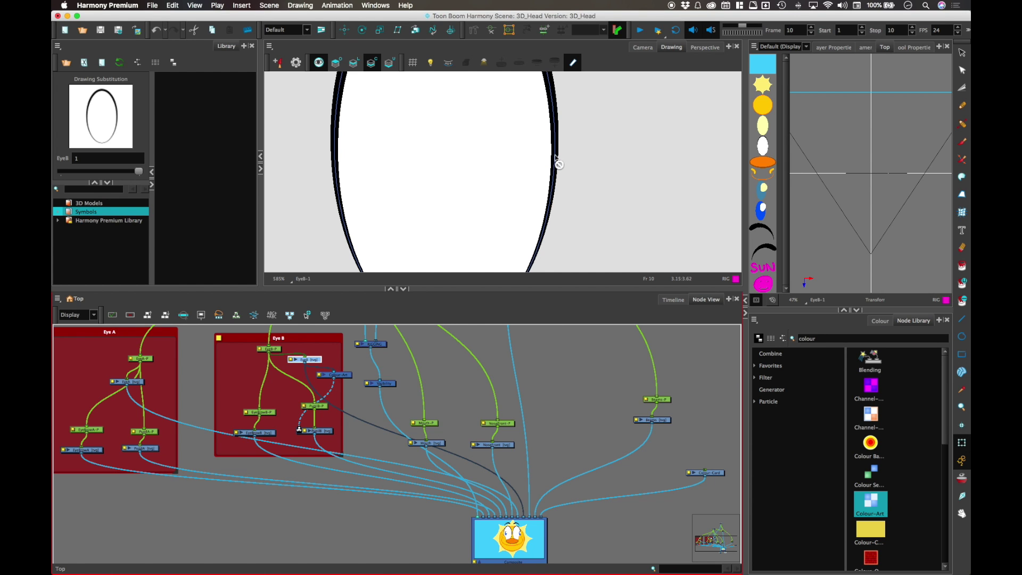
Return to the camera view and move the Colour-Art node slightly closer beneath the EyeB drawing in the Eye B backdrop.
click(642, 47)
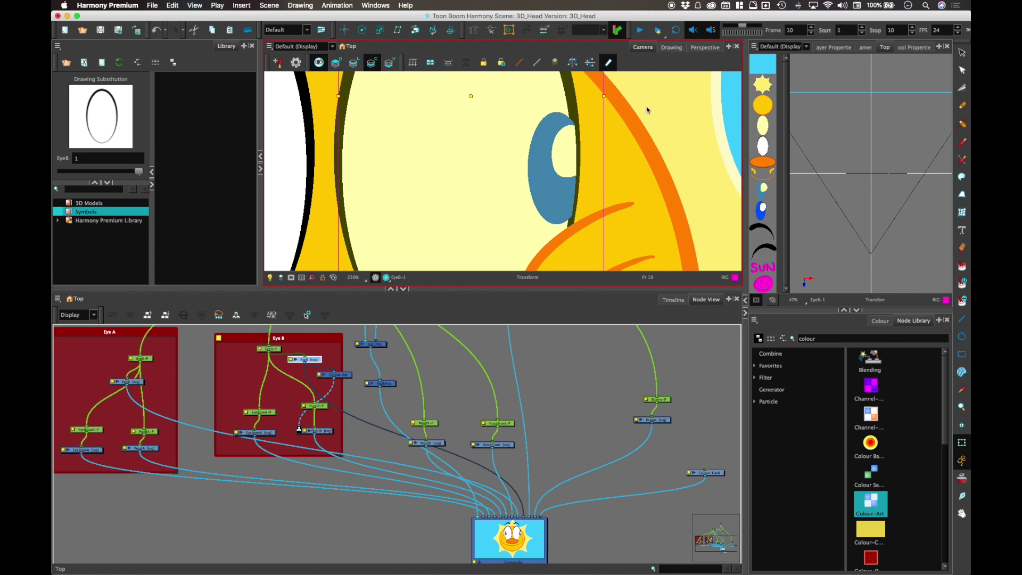
key(shift+m)
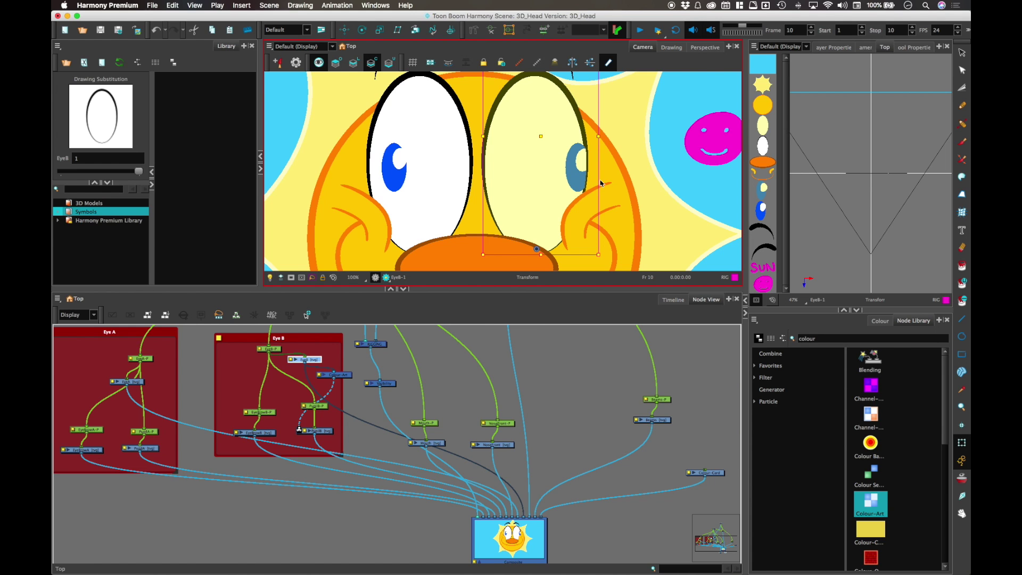
drag(334, 375, 328, 376)
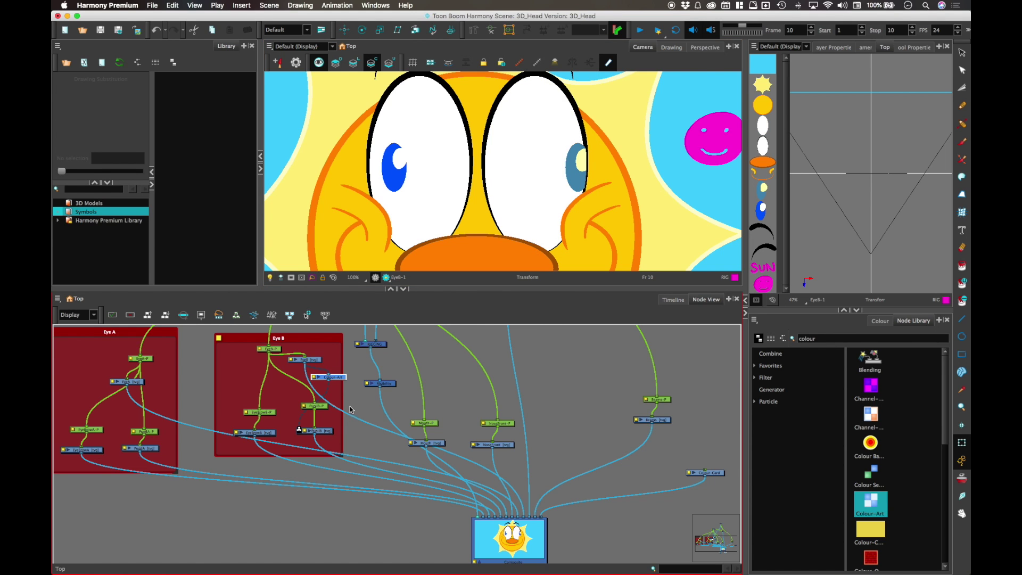
Route the EyeB drawing through the Colour-Art node into the PupilB cutter's matte input.
mouse_move(370, 426)
mouse_down()
mouse_move(363, 389)
mouse_move(337, 381)
mouse_up()
key(super+z)
key(super+z)
drag(318, 362, 313, 360)
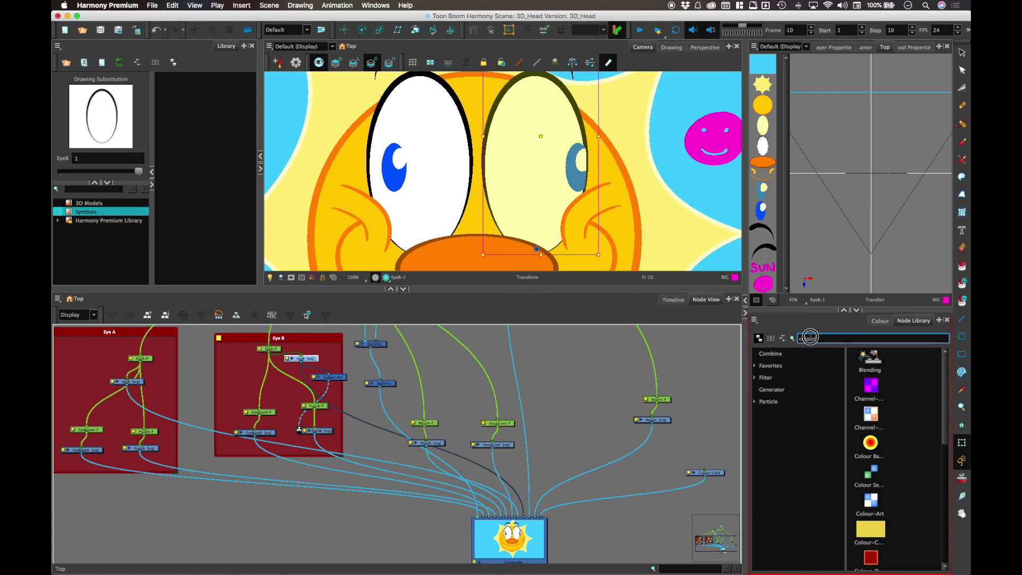
Search the node library for "line" and add a Line-Art node inside the Eye B backdrop.
text(line)
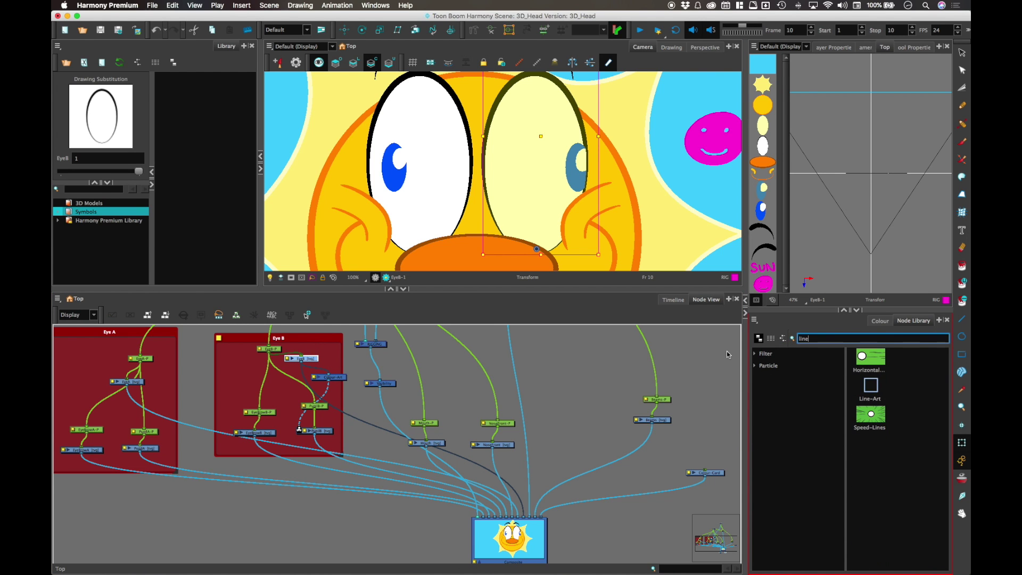
drag(871, 385, 285, 391)
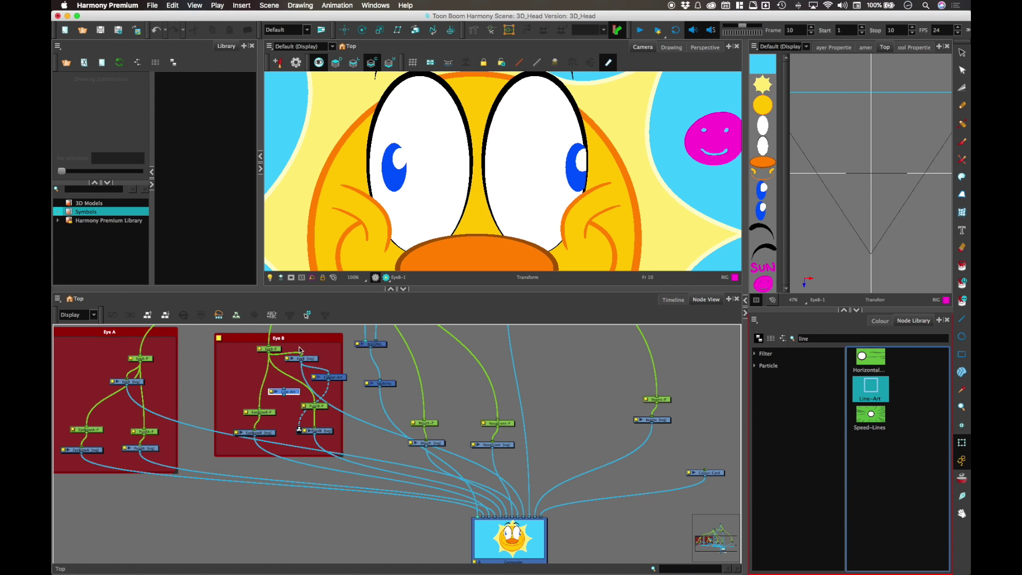
Delete the direct cable running from the EyeB drawing to the Composite.
scroll(327, 382, down, 3)
scroll(326, 382, right, 2)
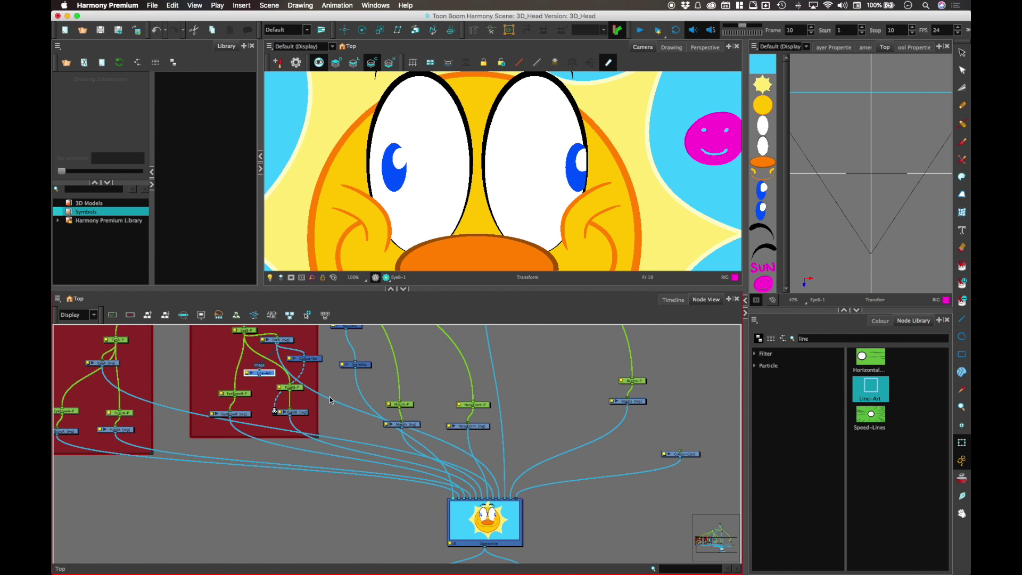
click(333, 400)
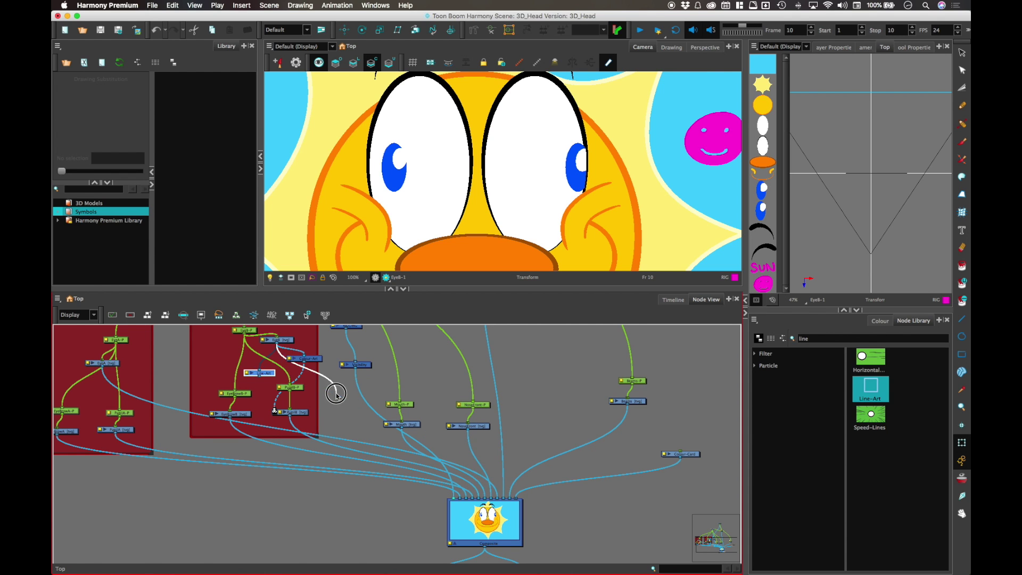
key(Delete)
Connect the EyeB drawing to Line-Art and the Colour-Art output to the Composite, and reposition the Colour-Art node.
scroll(372, 389, right, 3)
scroll(373, 389, down, 1)
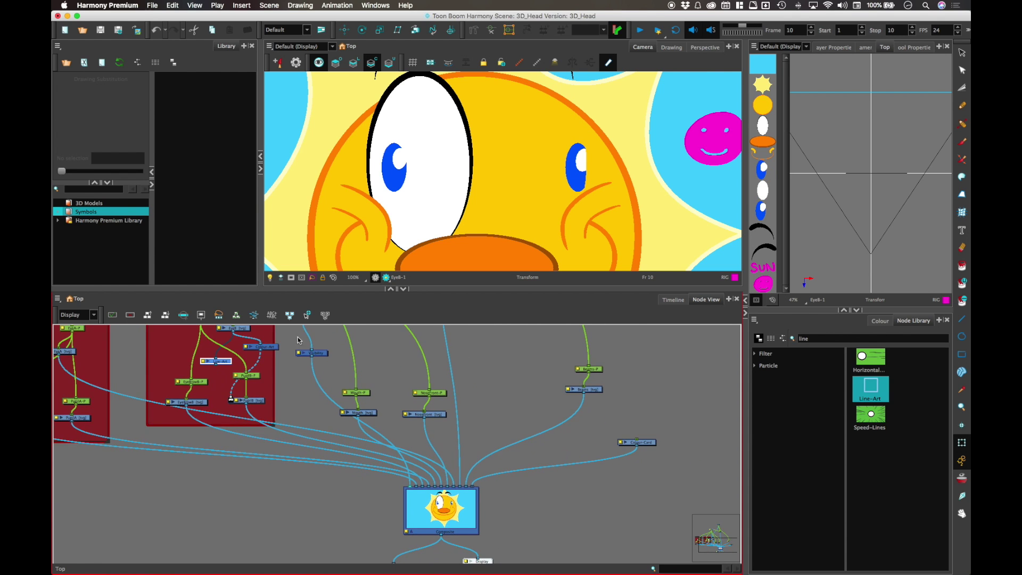
click(261, 401)
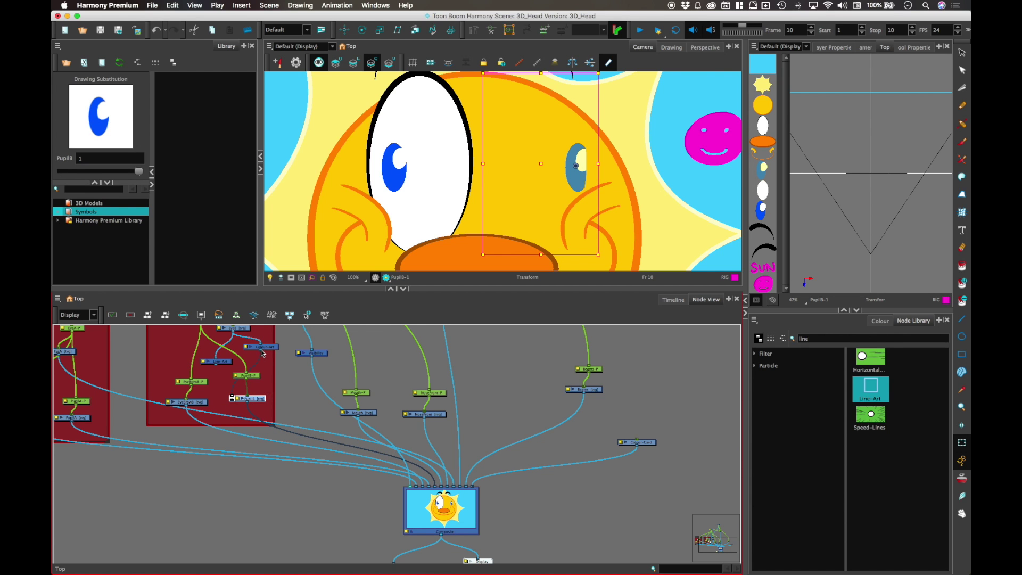
drag(263, 352, 436, 485)
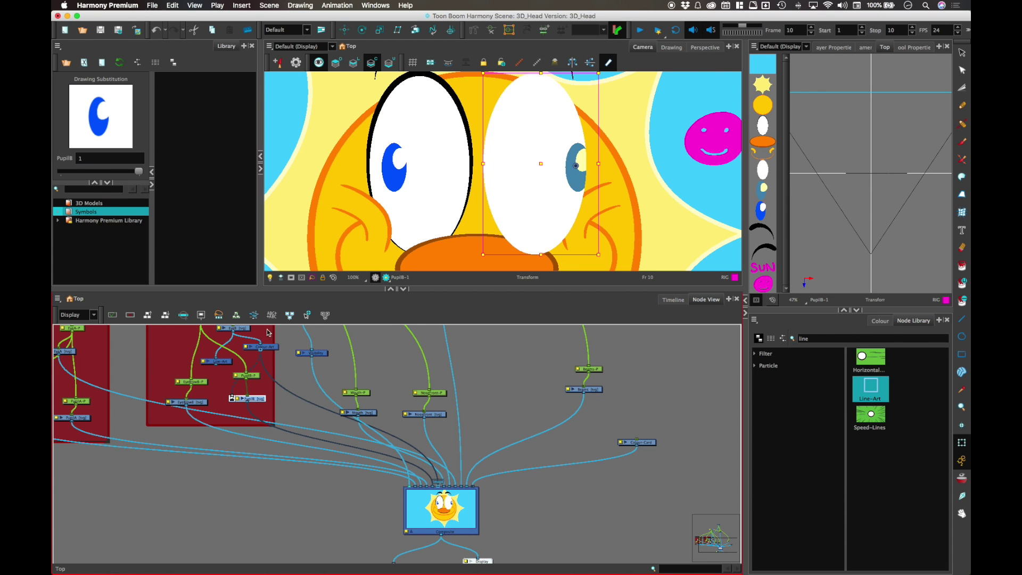
click(266, 346)
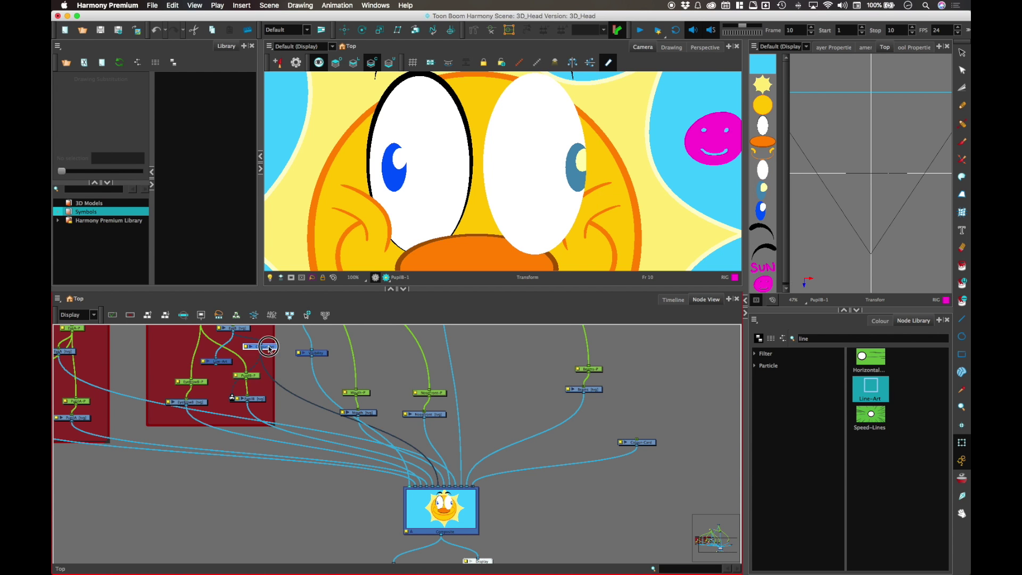
drag(267, 344, 293, 394)
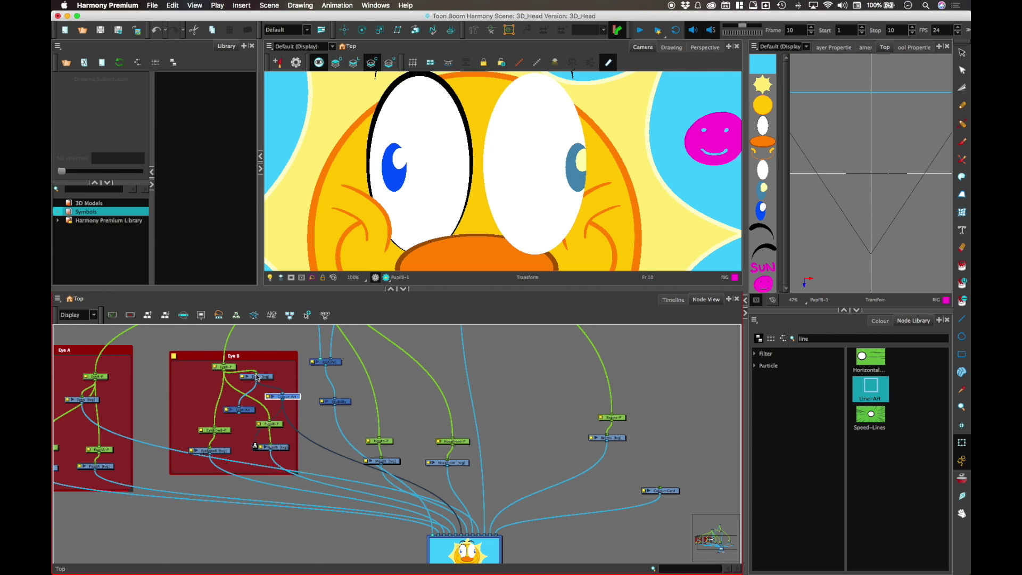
Connect the Line-Art output to the Composite in front of the PupilB layer.
drag(240, 417, 283, 449)
click(281, 448)
drag(238, 416, 455, 539)
click(644, 327)
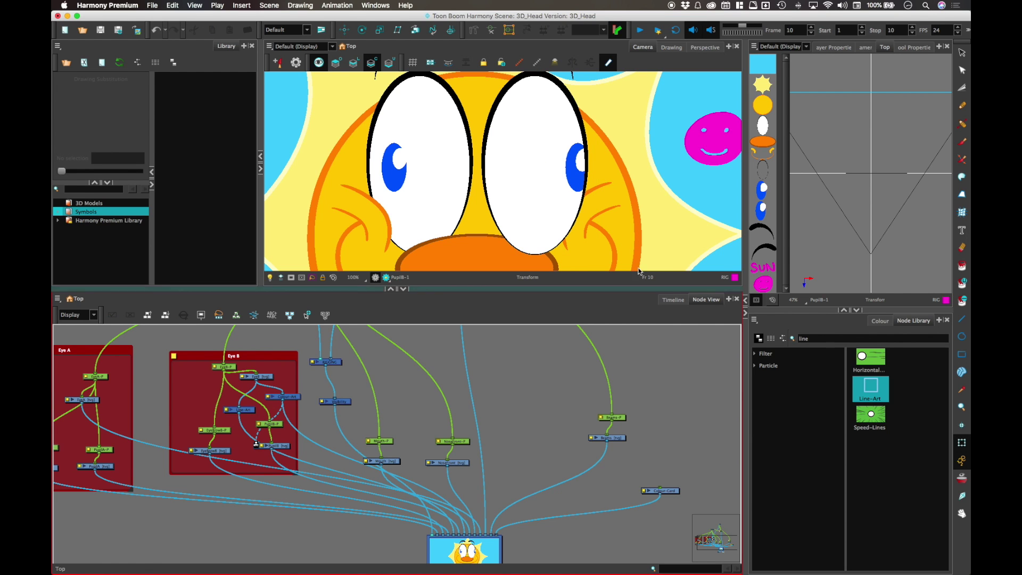
click(587, 280)
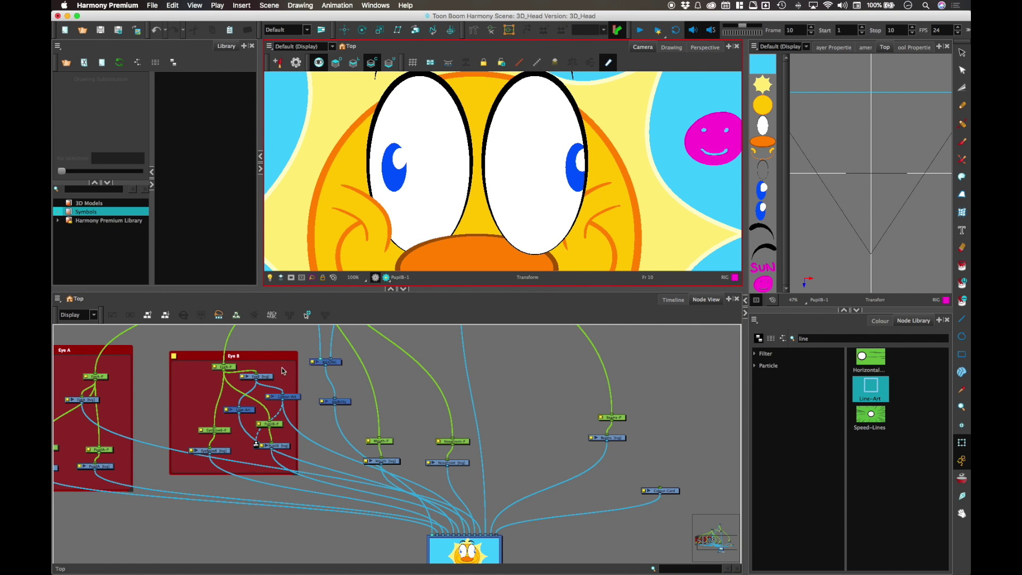
Enlarge the Eye B backdrop and spread out the nodes inside it.
drag(300, 476, 310, 488)
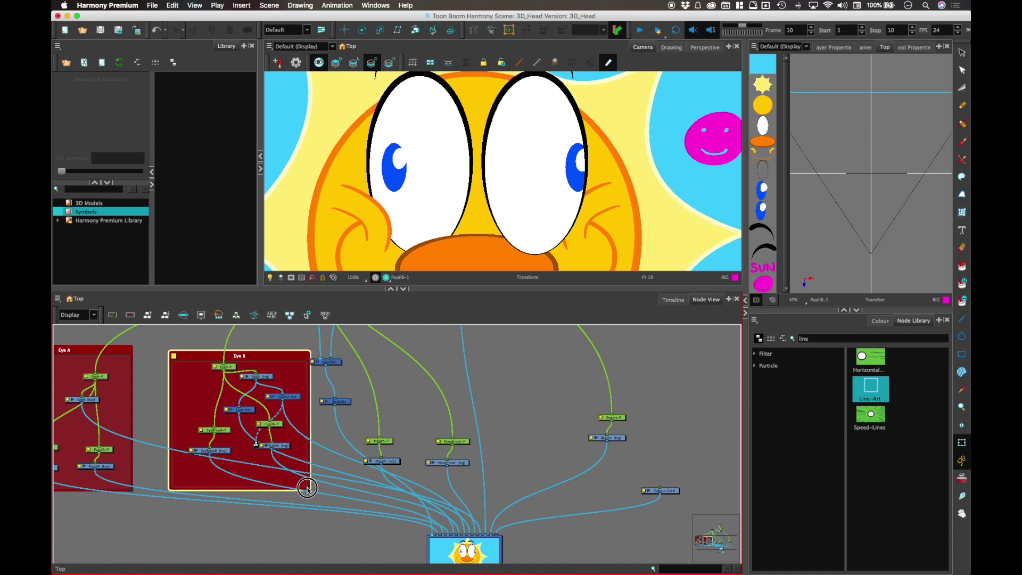
mouse_move(214, 430)
mouse_down()
mouse_move(203, 428)
mouse_move(212, 445)
mouse_up()
mouse_move(269, 377)
mouse_down()
mouse_move(300, 403)
mouse_move(283, 433)
mouse_up()
click(369, 355)
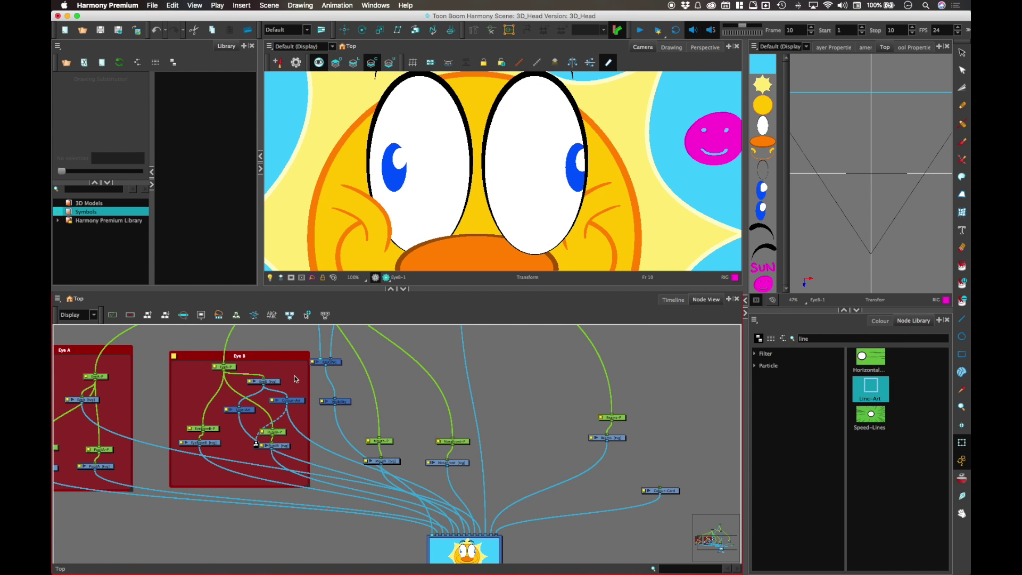
Show the EyeB drawing's thumbnail in its node and reposition the node below the backdrop's title.
click(264, 381)
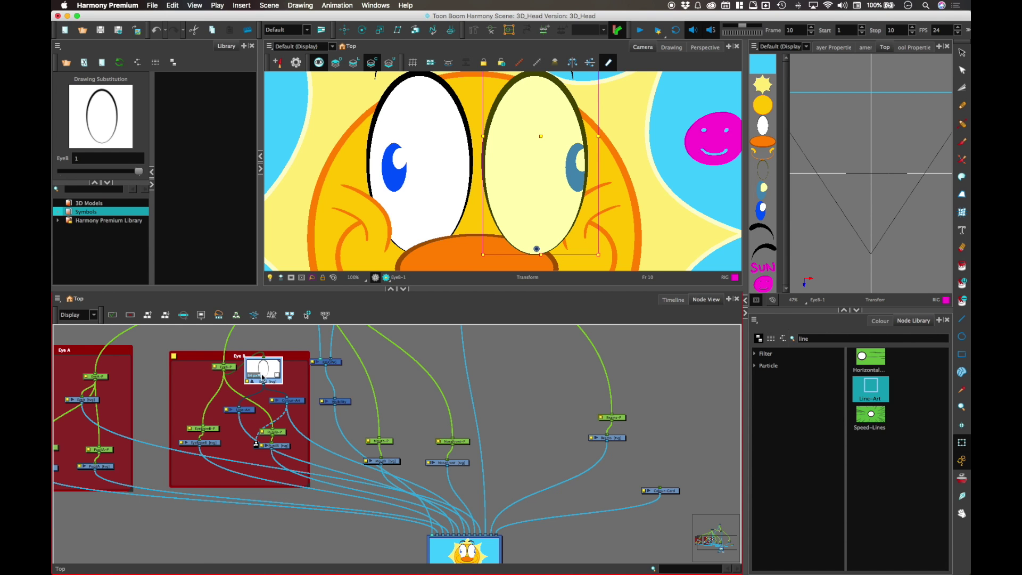
drag(266, 375, 267, 381)
click(315, 365)
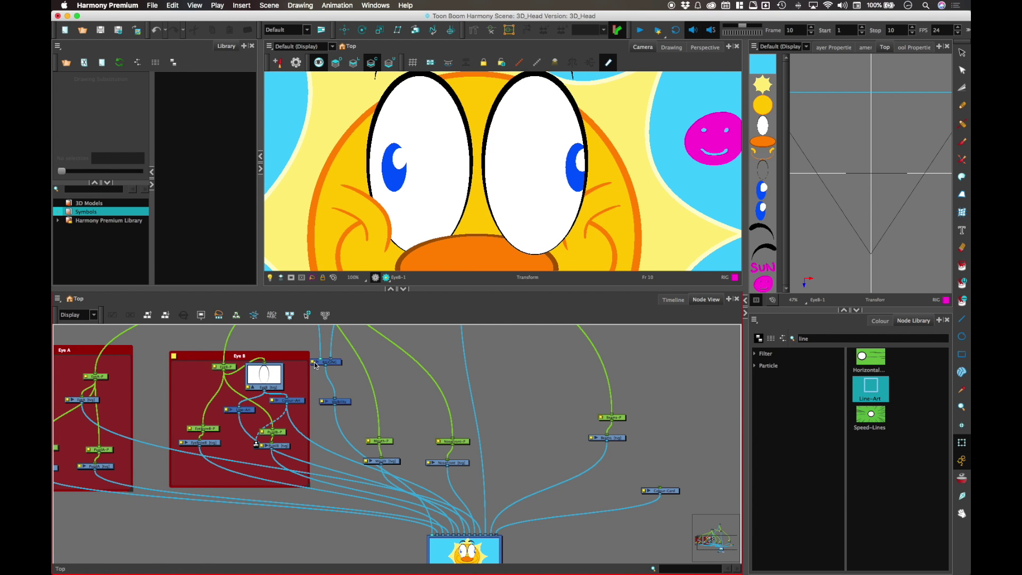
Move the Composite node so that it sits beneath the Eye B backdrop.
scroll(356, 450, down, 3)
scroll(355, 450, up, 5)
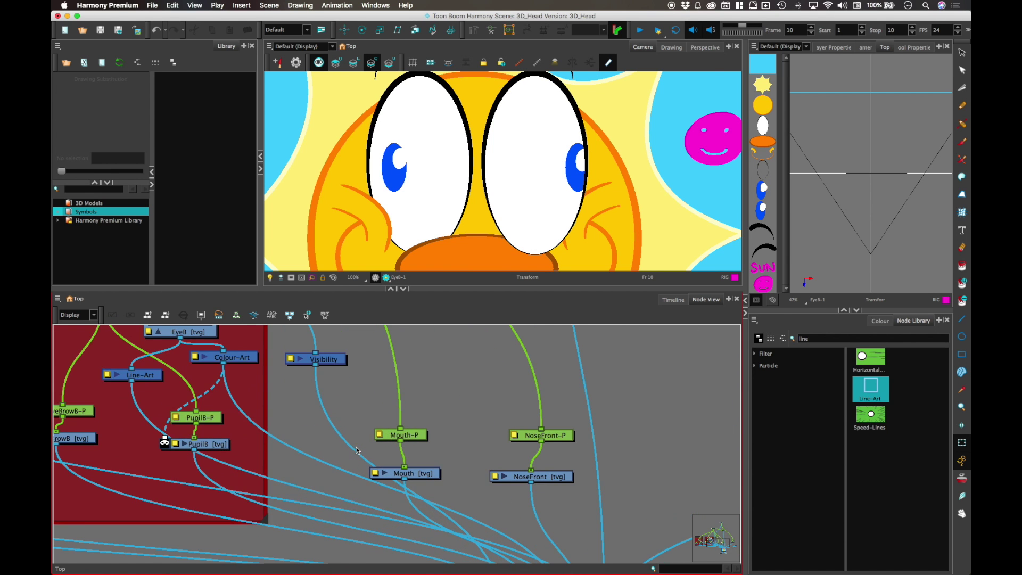
scroll(387, 453, down, 1)
scroll(395, 427, down, 3)
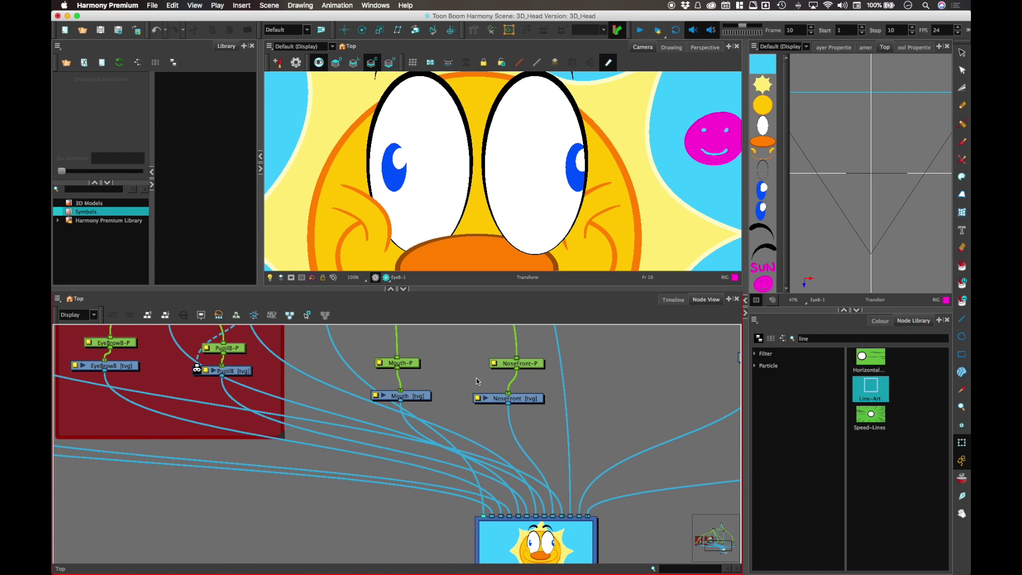
drag(537, 538, 194, 503)
scroll(287, 399, left, 6)
scroll(287, 398, up, 4)
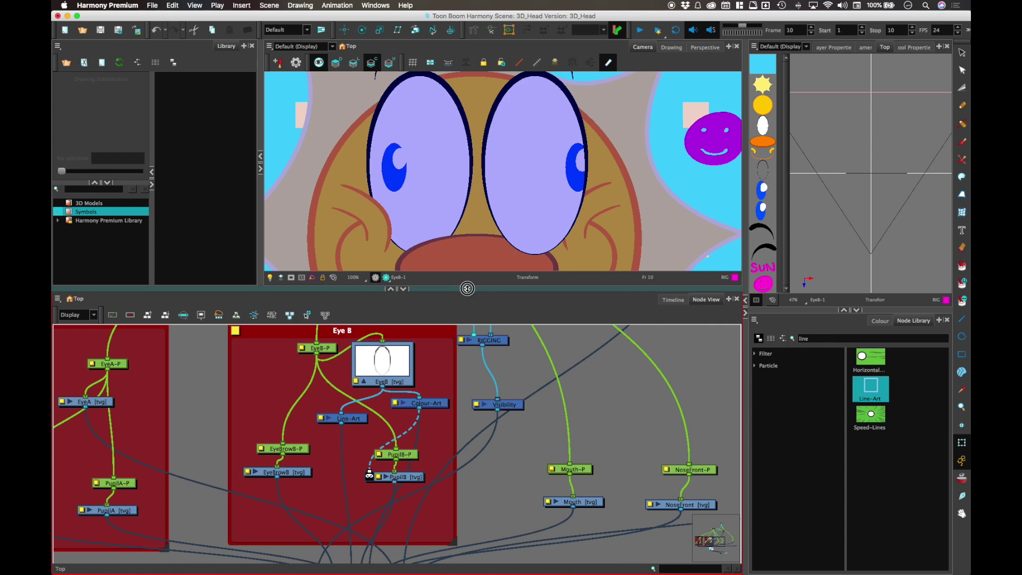
Examine how EyeB, Line-Art, Colour-Art and the PupilB cutter connect to each other and to the Composite.
drag(467, 289, 467, 262)
click(316, 334)
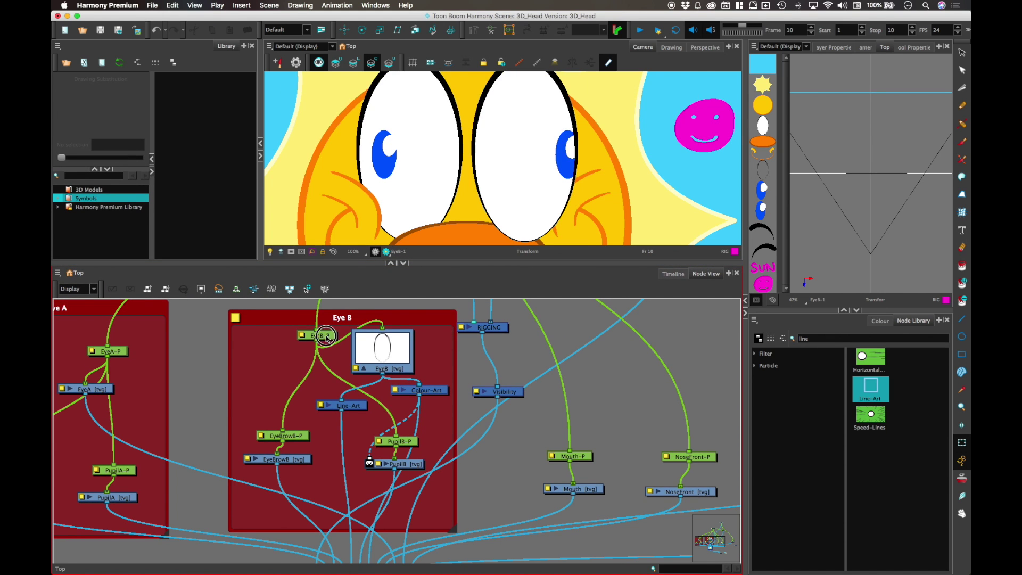
click(401, 353)
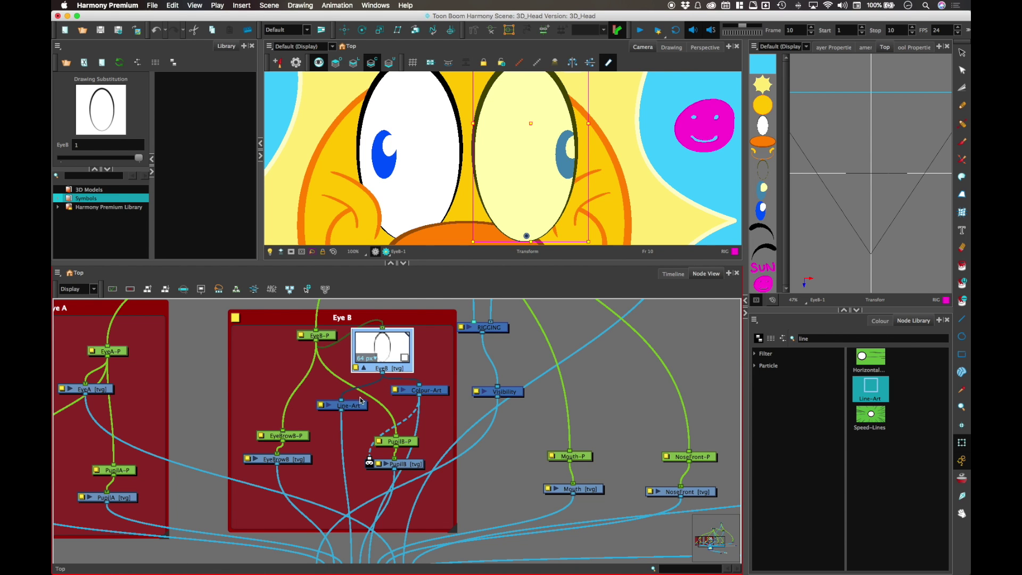
scroll(341, 410, down, 3)
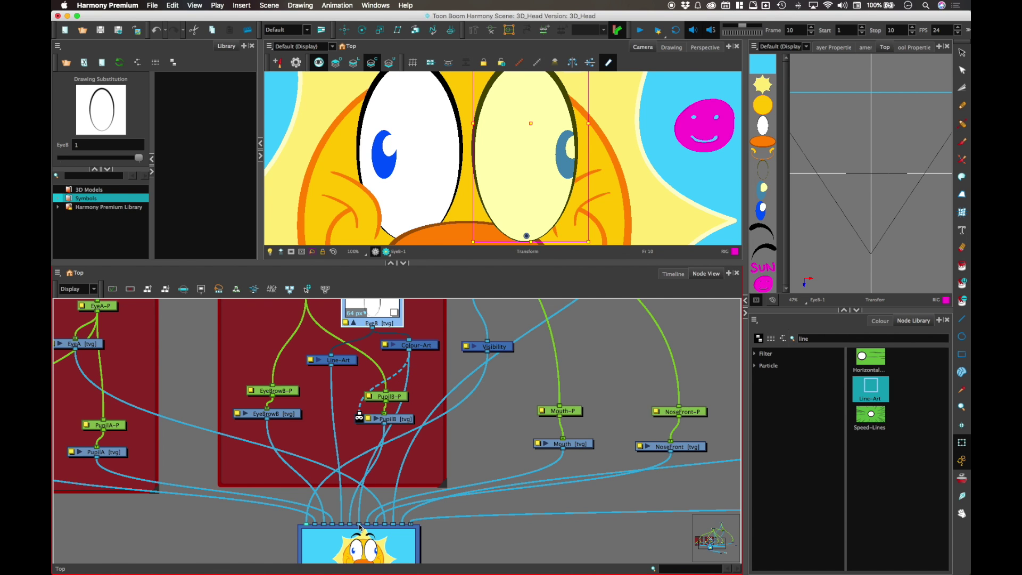
scroll(386, 406, up, 1)
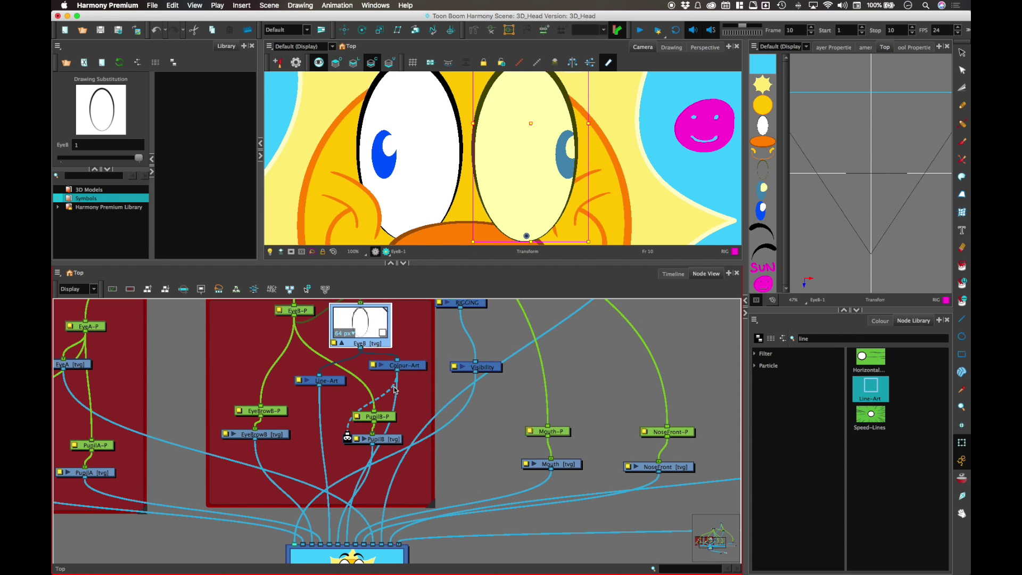
scroll(389, 378, up, 1)
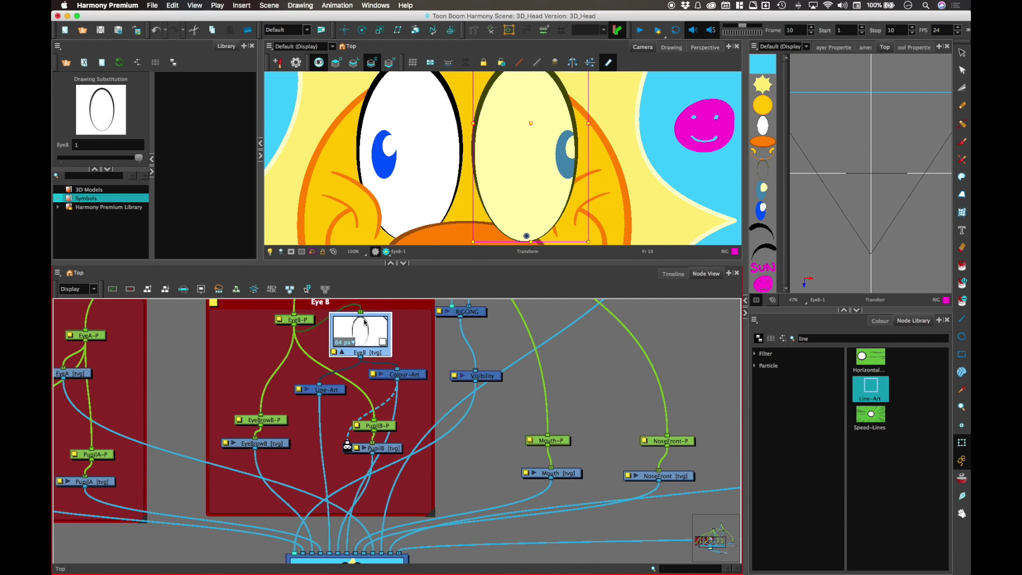
drag(388, 426, 384, 422)
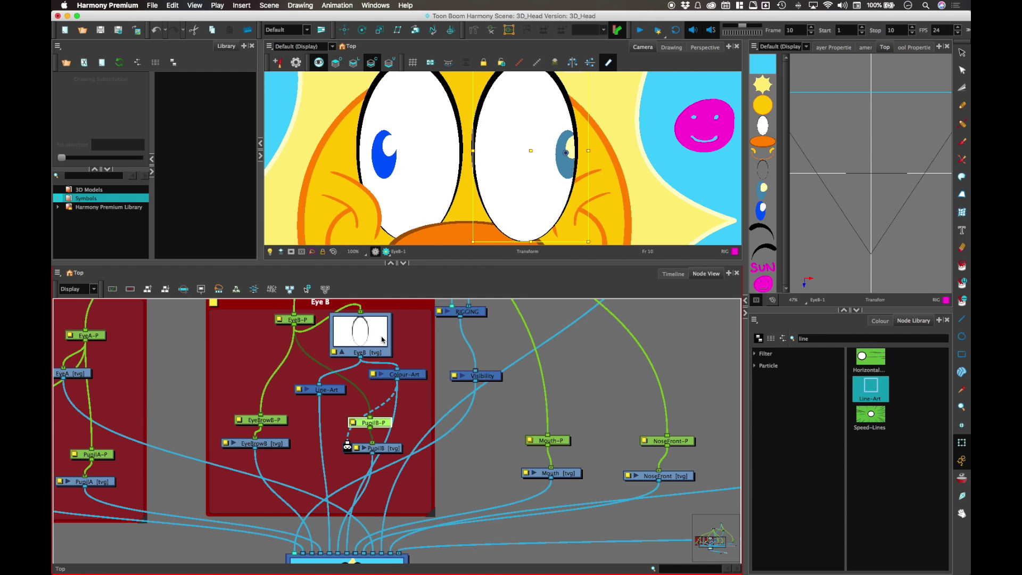
scroll(382, 339, up, 2)
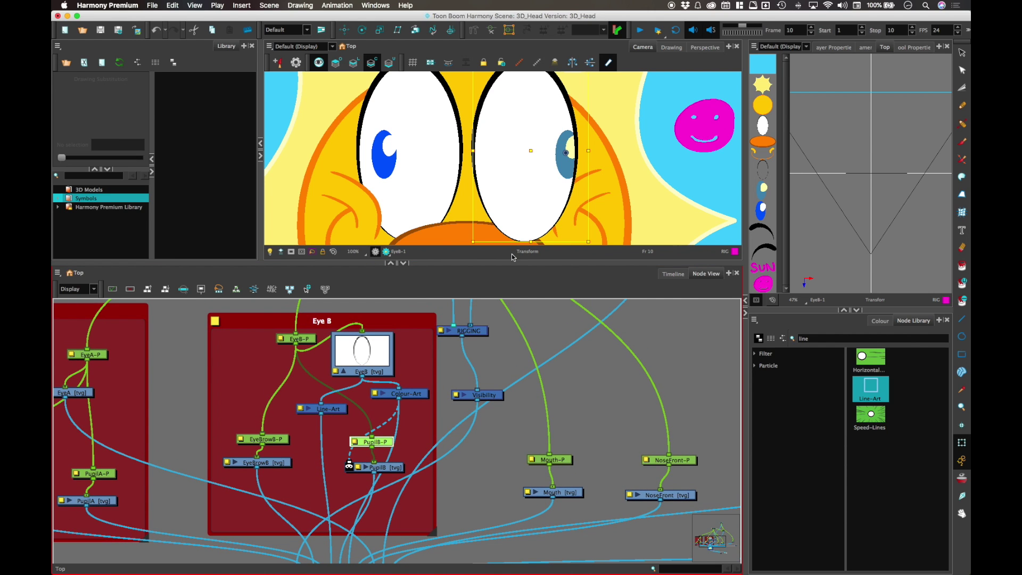
drag(527, 263, 514, 244)
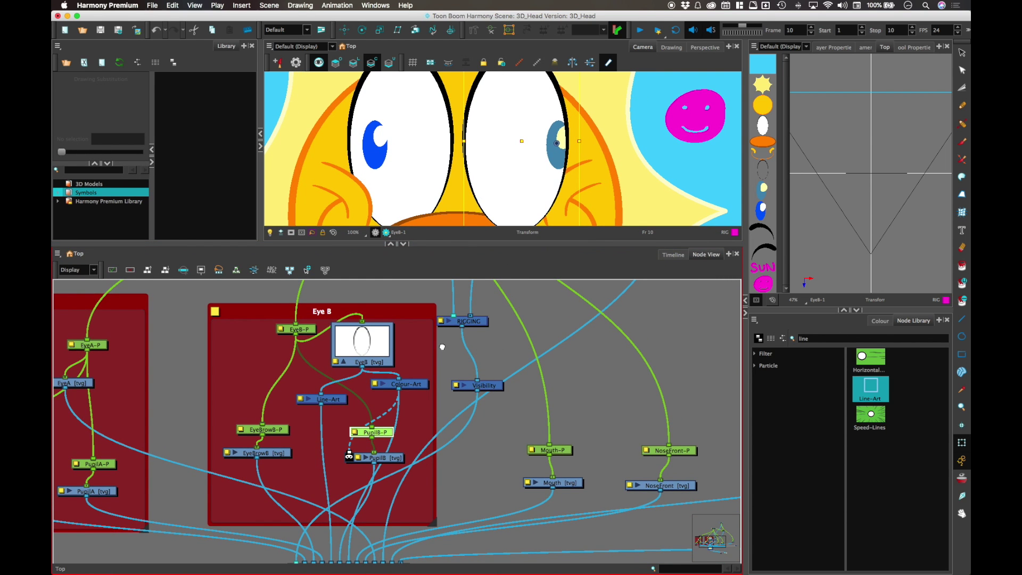
scroll(442, 346, down, 6)
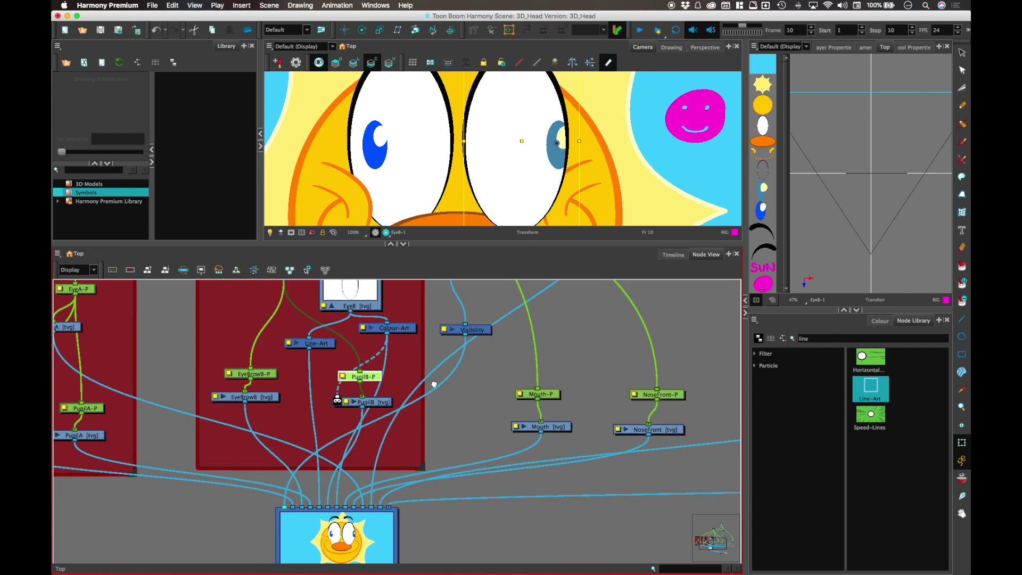
scroll(434, 384, up, 10)
scroll(456, 422, right, 4)
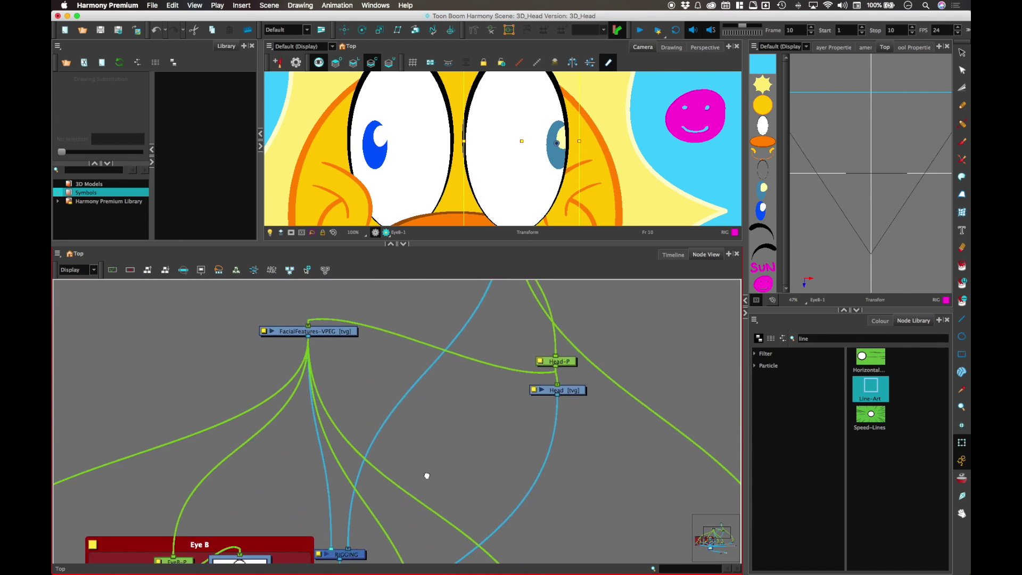
scroll(427, 476, down, 10)
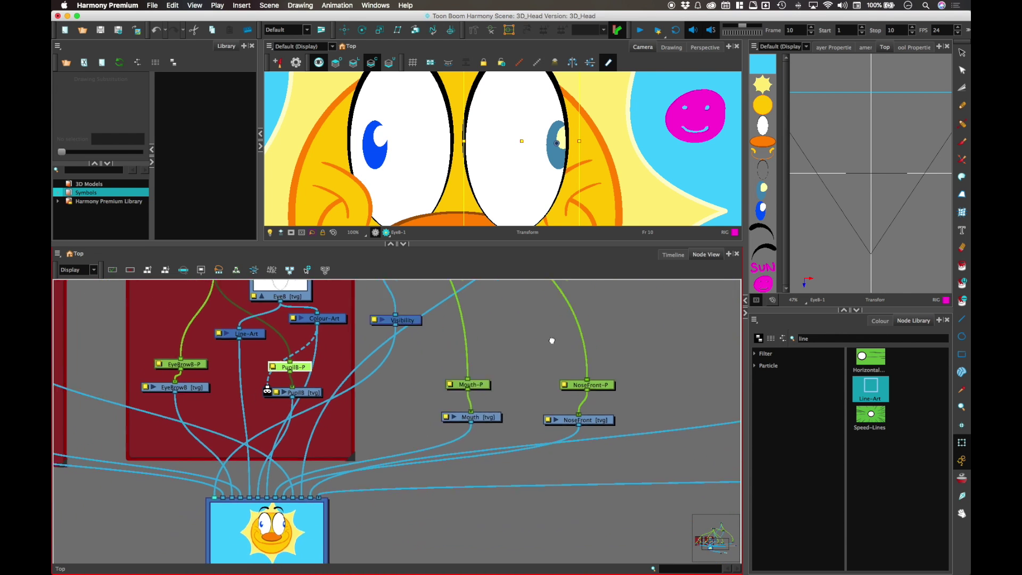
scroll(552, 341, down, 1)
scroll(552, 341, left, 1)
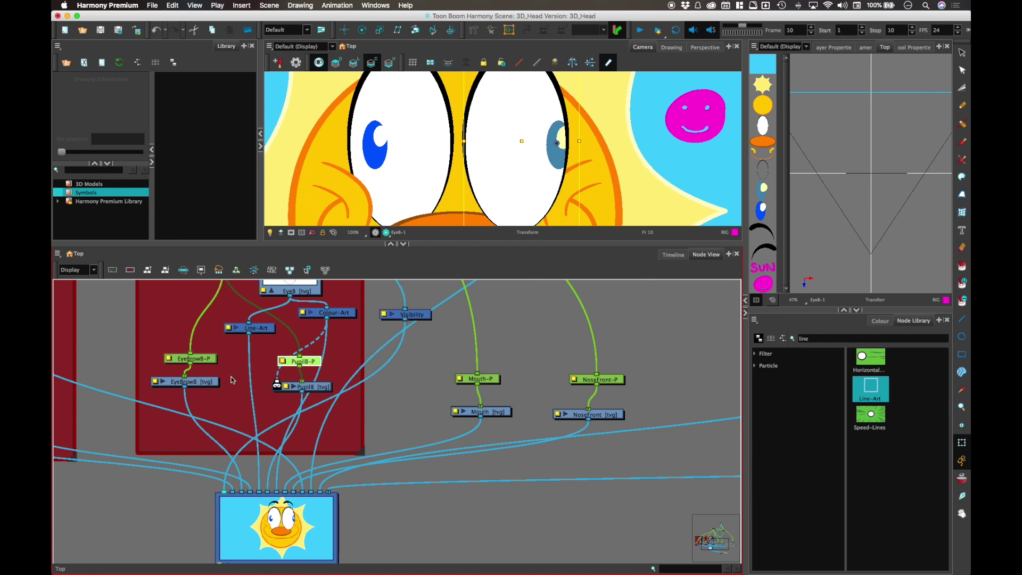
Reconnect NoseFront and Mouth to the Composite in front of Line-Art so both layer over the Eye B outline.
click(266, 328)
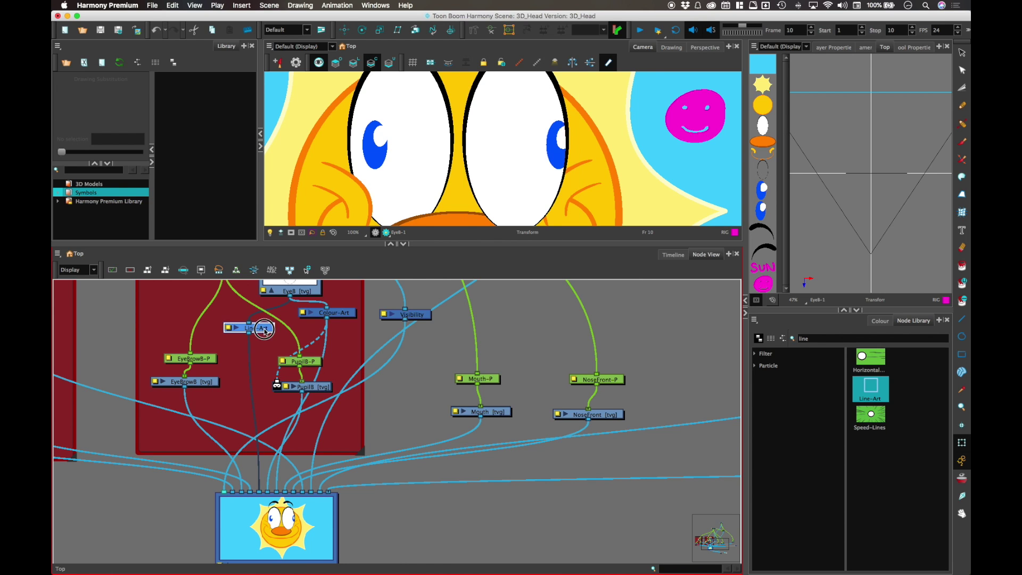
drag(588, 429, 257, 490)
drag(493, 245, 498, 313)
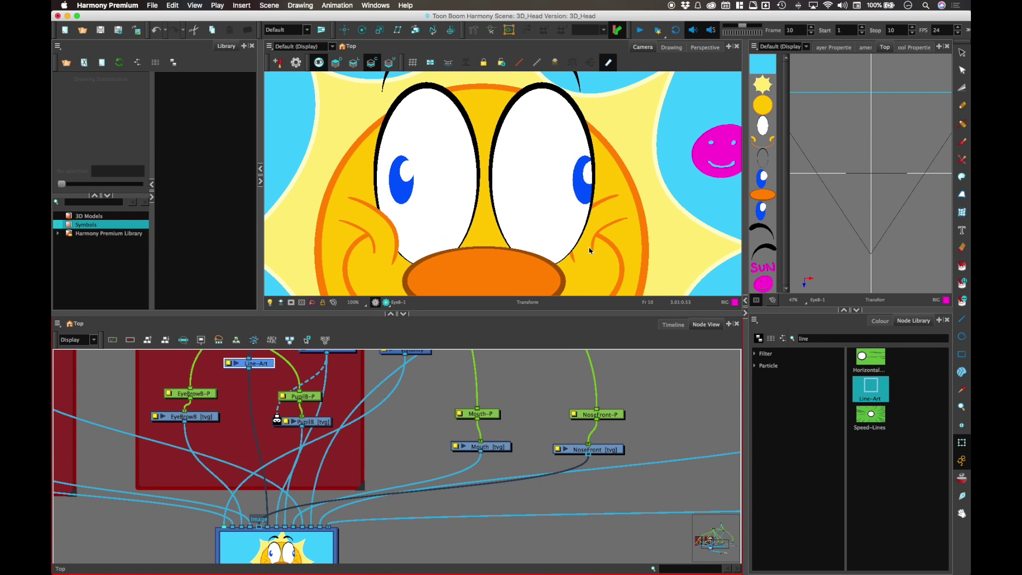
drag(596, 316, 588, 258)
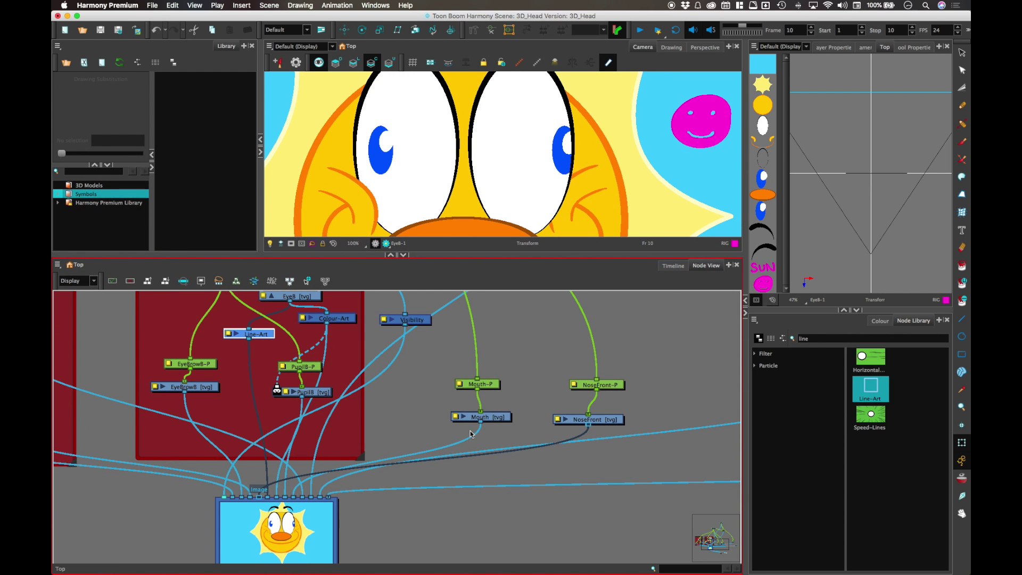
drag(474, 438, 260, 497)
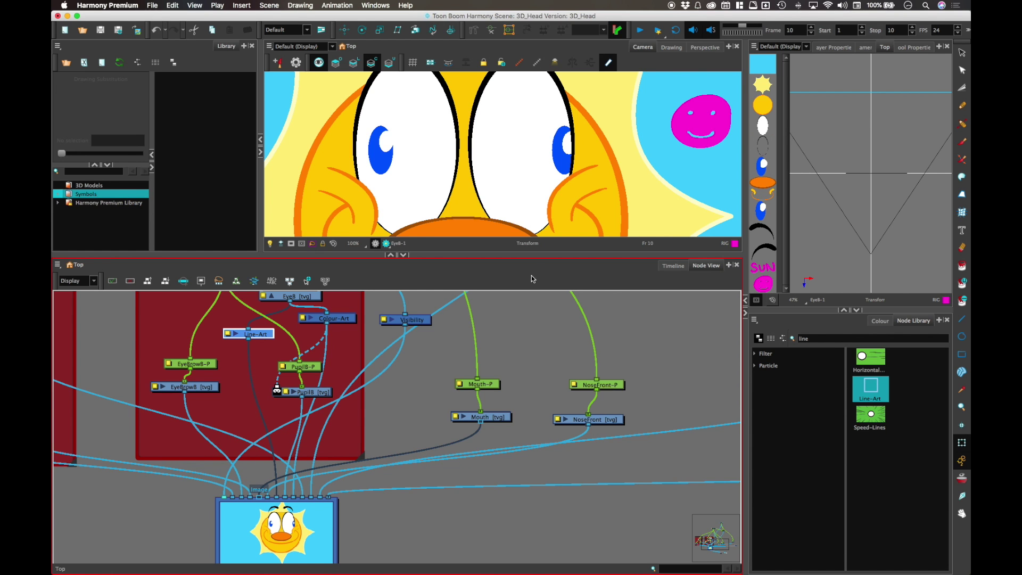
Enlarge the Camera view and move the PupilB drawing slightly toward the nose inside Eye B.
drag(543, 256, 543, 408)
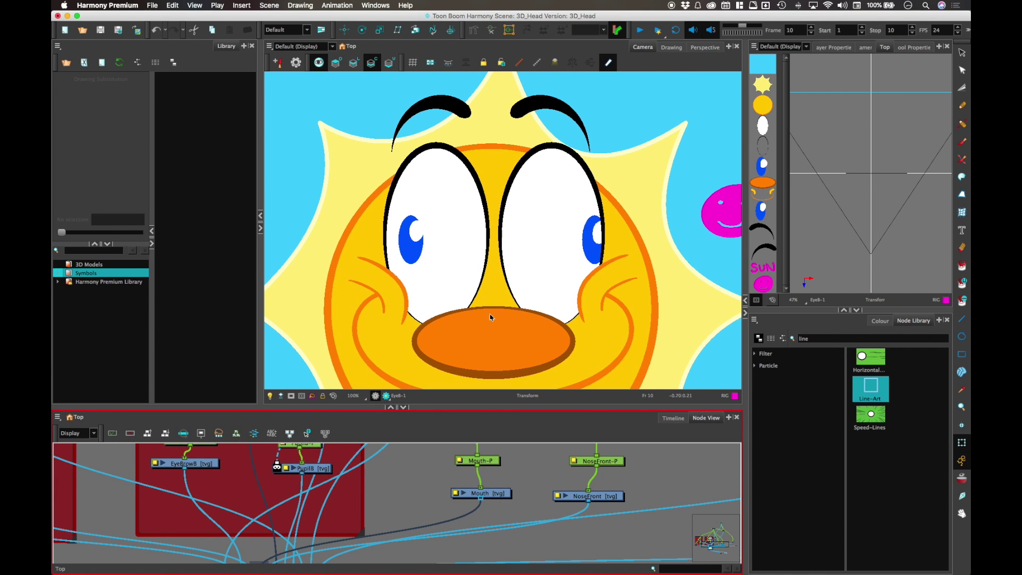
click(880, 321)
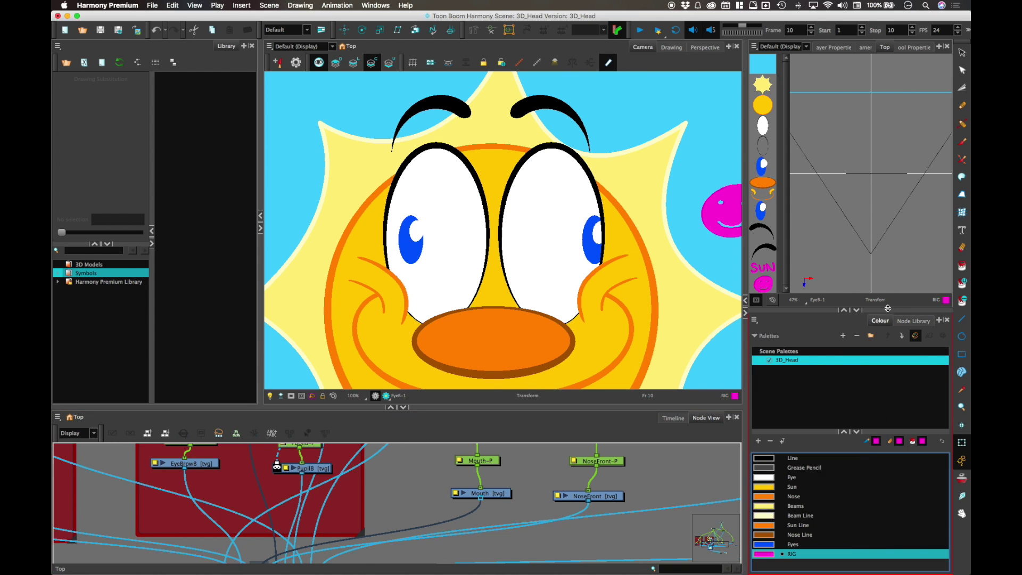
scroll(620, 187, down, 5)
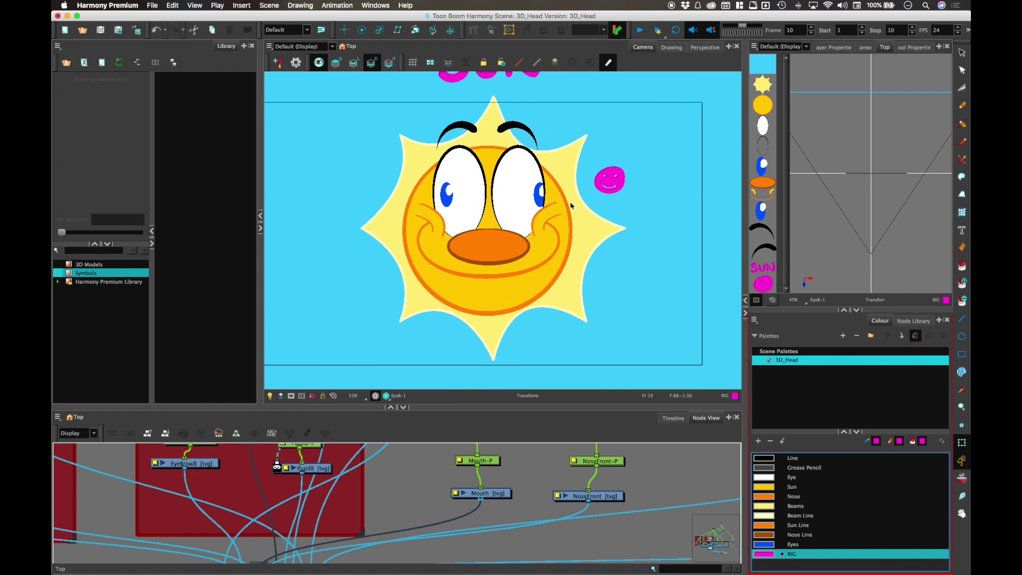
mouse_move(538, 196)
mouse_down()
mouse_move(497, 206)
mouse_move(539, 196)
mouse_move(500, 186)
mouse_move(532, 199)
mouse_up()
click(449, 200)
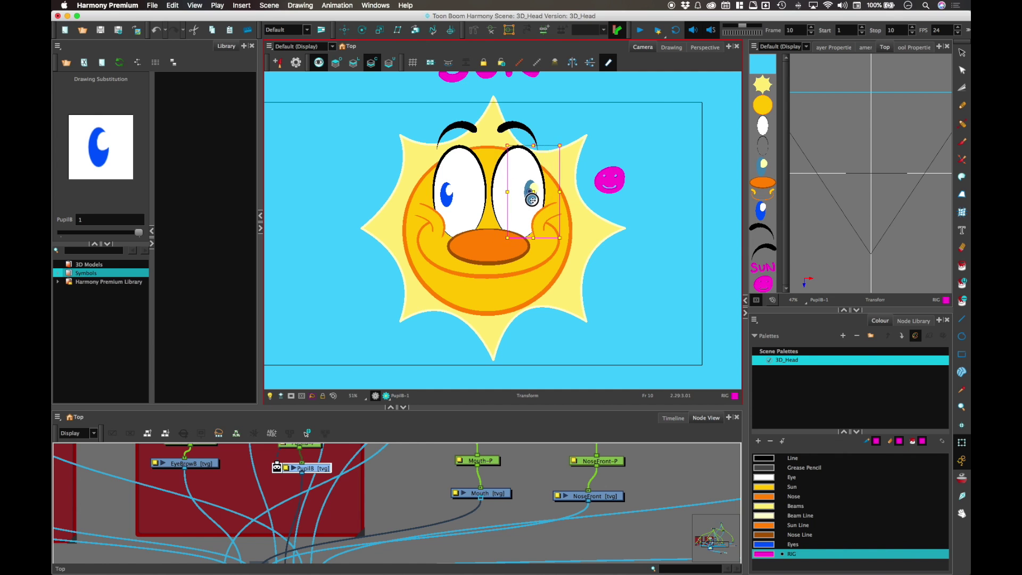
Inspect the PupilB drawing's Line Art layer on its own and try to select artwork around the pupil.
click(671, 48)
key(2)
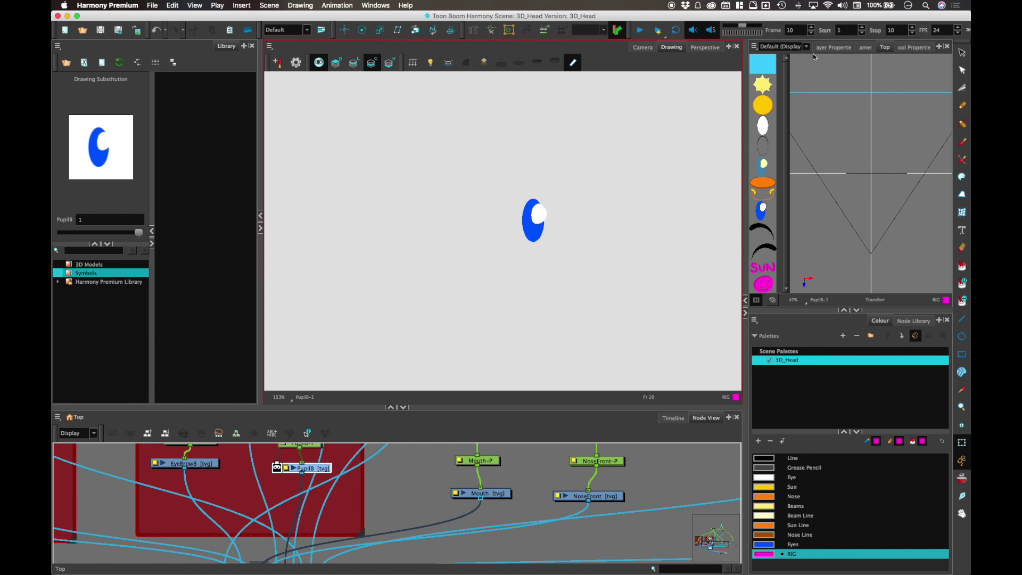
click(353, 63)
click(962, 52)
mouse_move(618, 160)
mouse_down()
mouse_move(539, 118)
mouse_move(411, 309)
mouse_move(541, 282)
mouse_move(564, 168)
mouse_up()
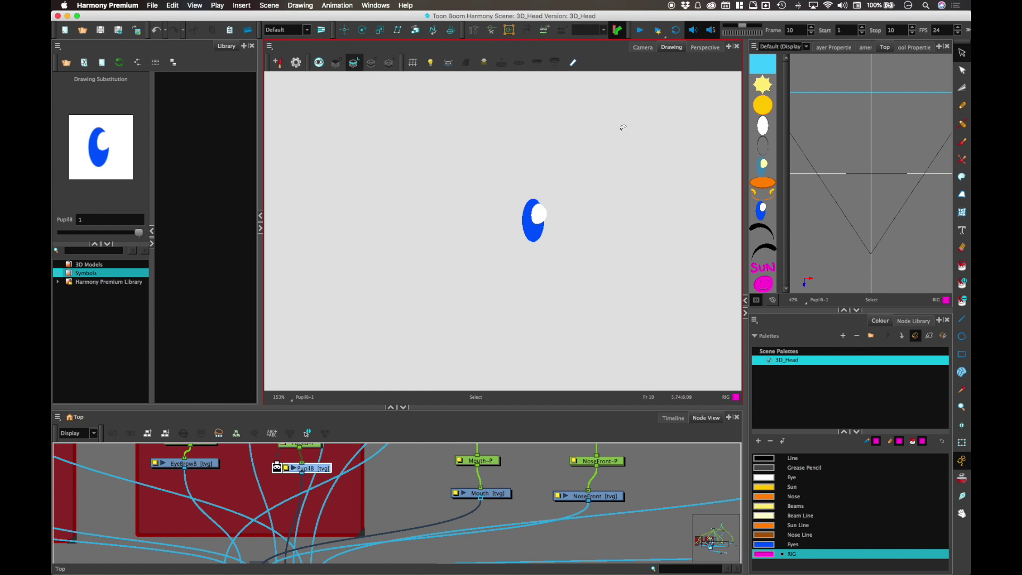
mouse_move(622, 127)
mouse_down()
mouse_move(431, 137)
mouse_move(487, 378)
mouse_move(603, 154)
mouse_move(593, 134)
mouse_up()
click(644, 47)
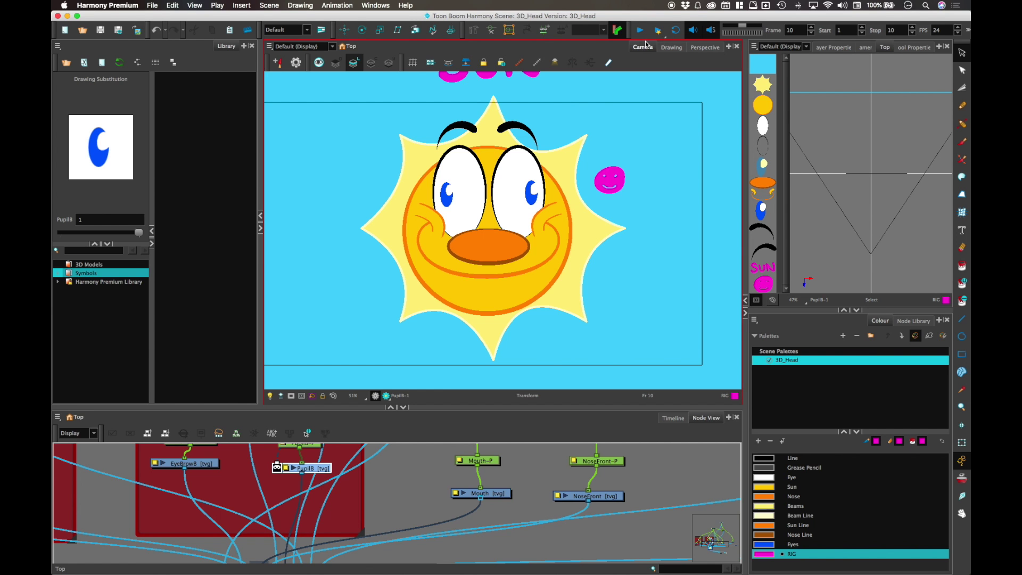
click(955, 456)
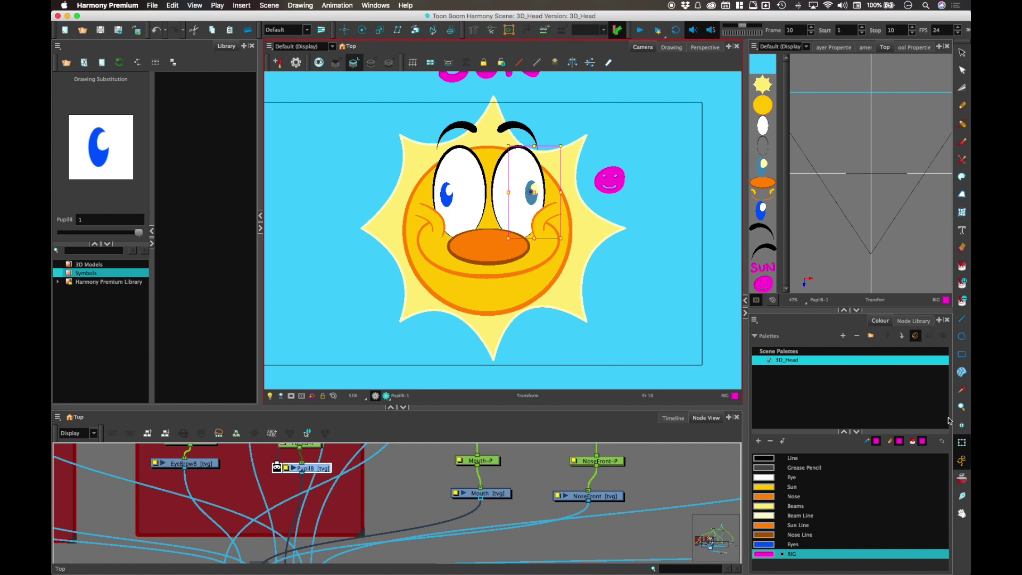
Try moving PupilB further toward the nose, undo it, and compare the bounding boxes of both pupils.
click(532, 198)
drag(532, 199, 524, 196)
key(super+z)
click(452, 205)
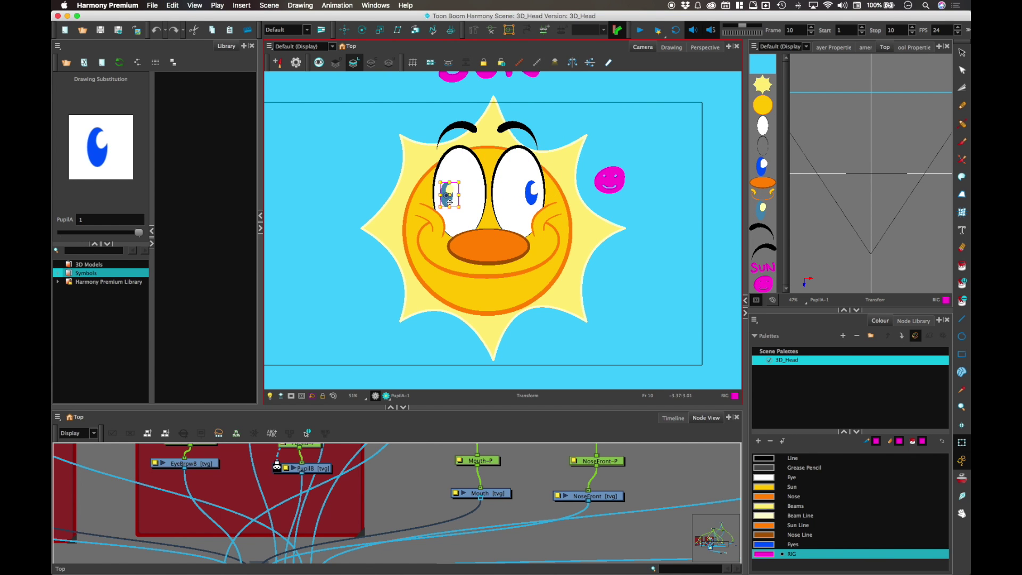
click(533, 197)
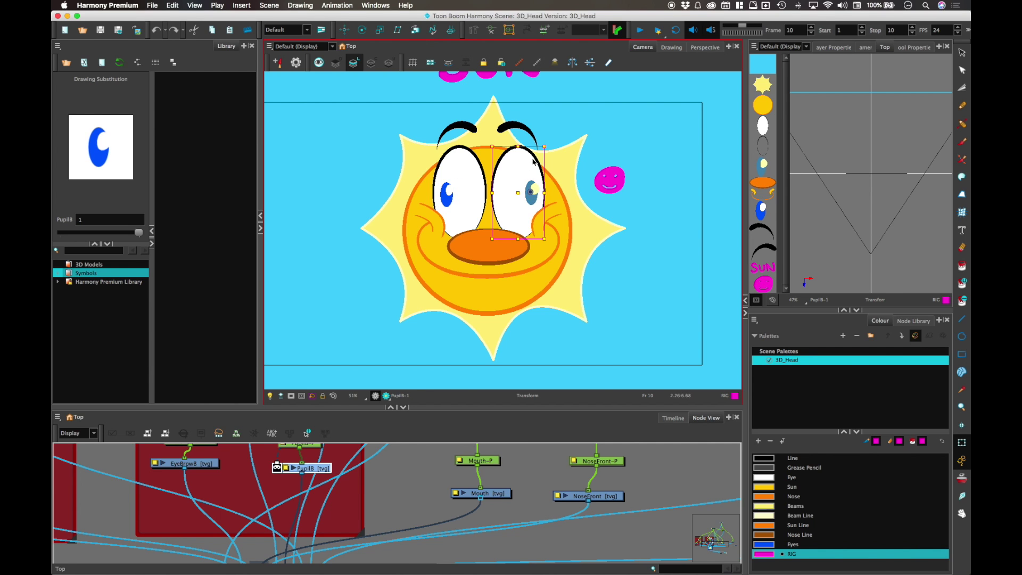
click(960, 71)
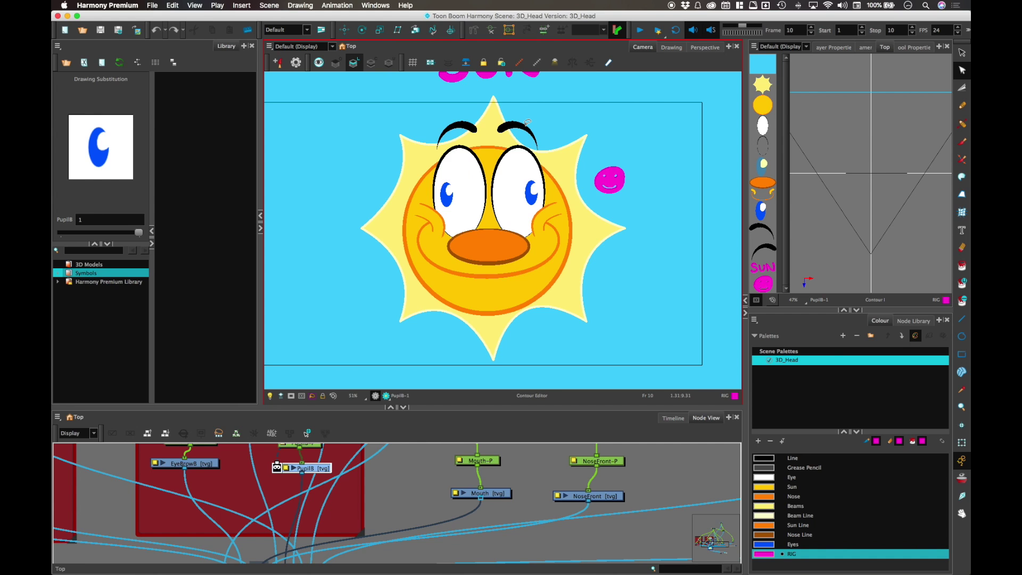
click(962, 443)
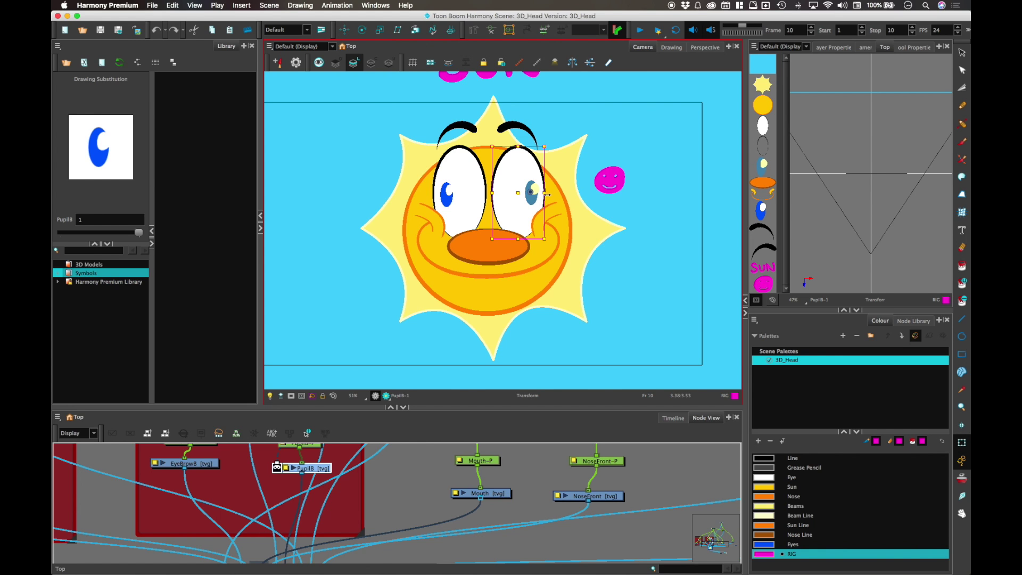
click(372, 64)
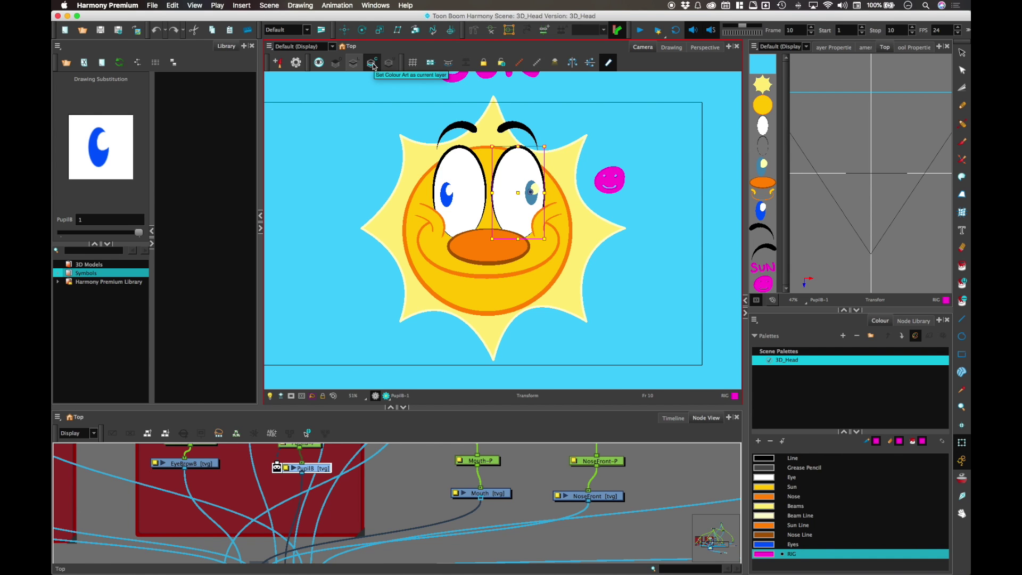
key(l)
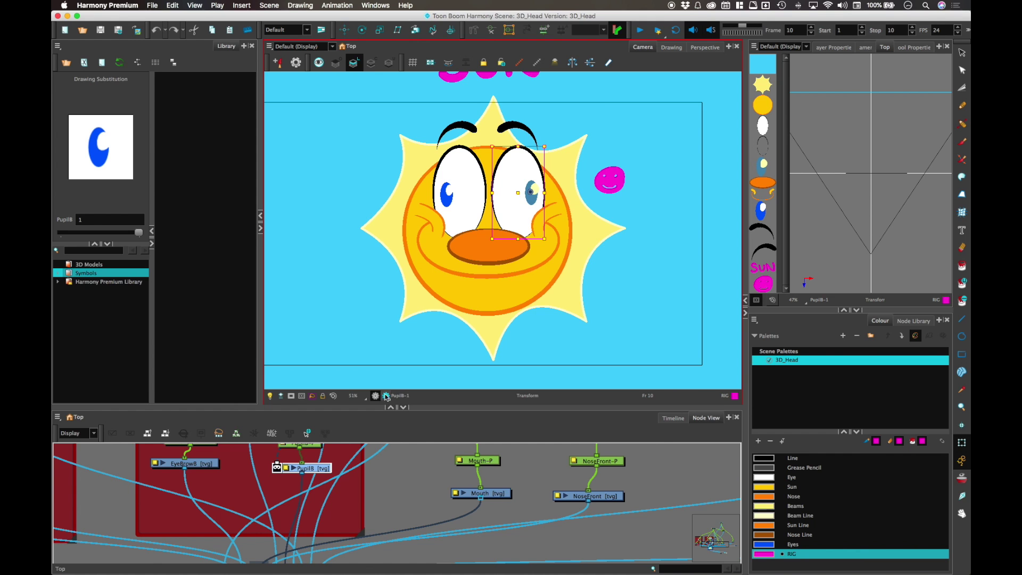
Test the cutter by moving PupilB to the inner edge of Eye B and back toward the outer edge.
drag(424, 408, 414, 312)
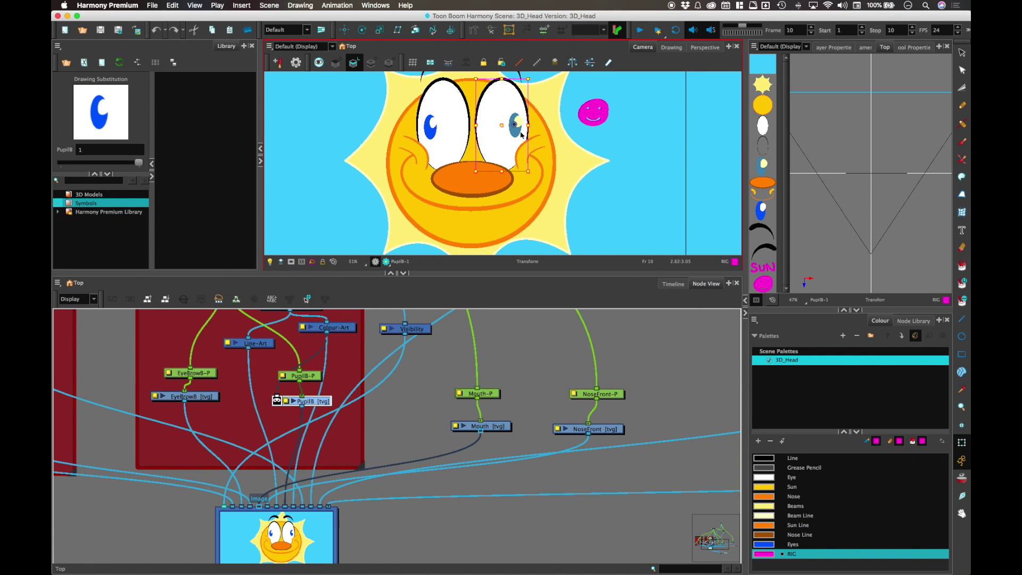
drag(517, 129, 481, 136)
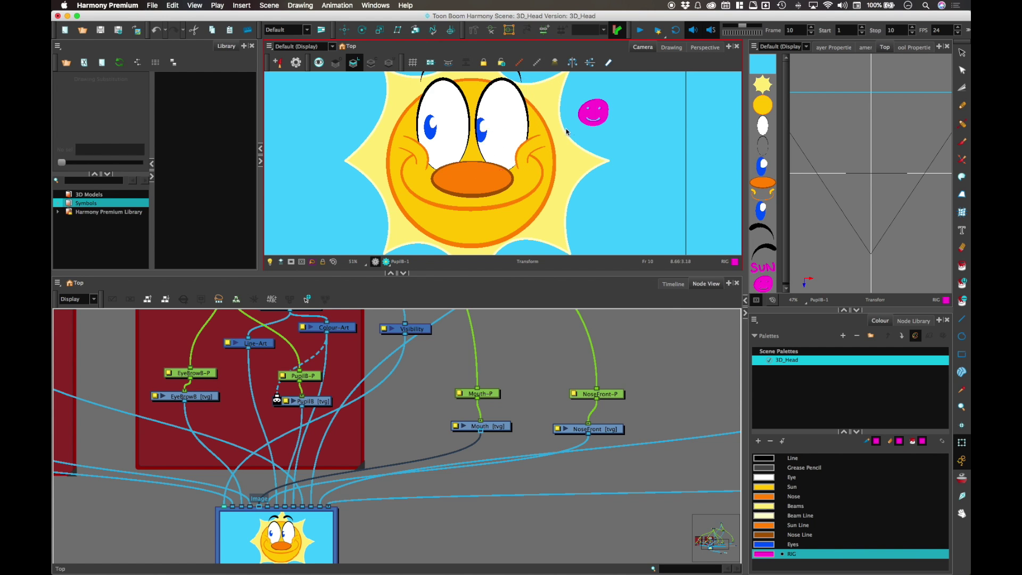
mouse_move(488, 137)
mouse_down()
mouse_move(593, 130)
mouse_move(527, 134)
mouse_up()
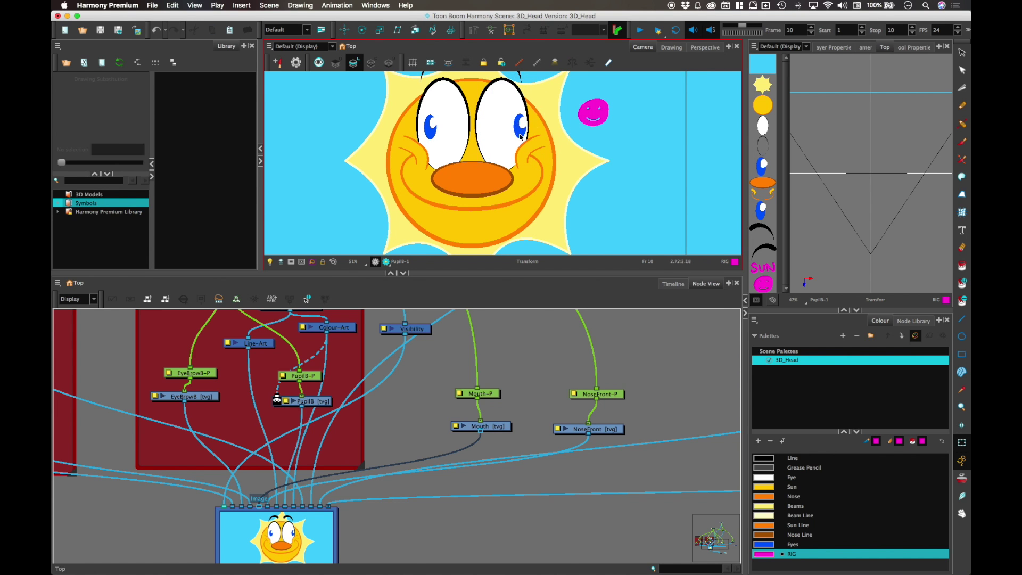
click(579, 141)
Move the white fill of the EyeA drawing from its Line Art layer to its Colour Art layer.
scroll(340, 360, left, 10)
scroll(341, 360, up, 3)
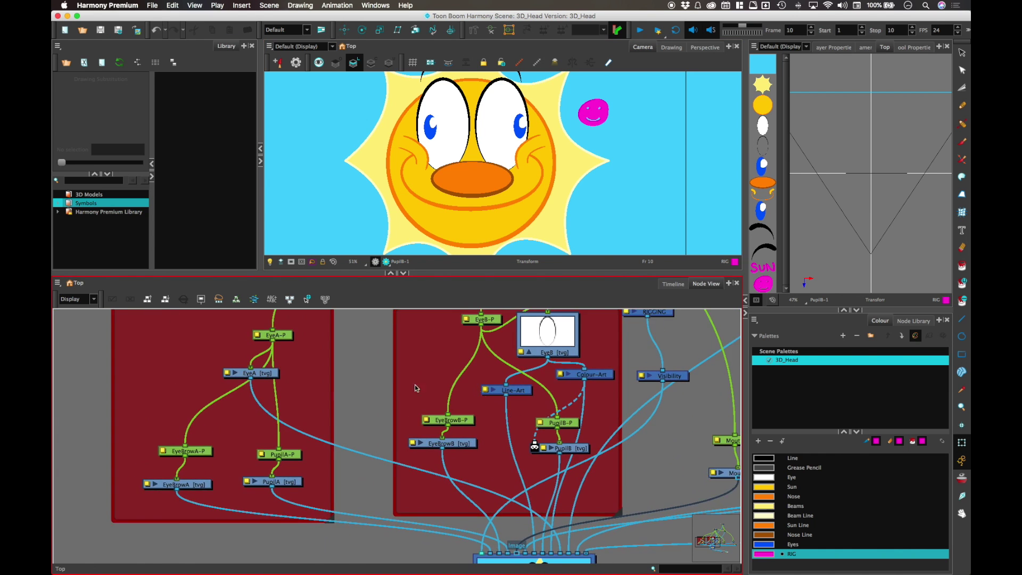
scroll(372, 411, down, 3)
scroll(372, 410, left, 2)
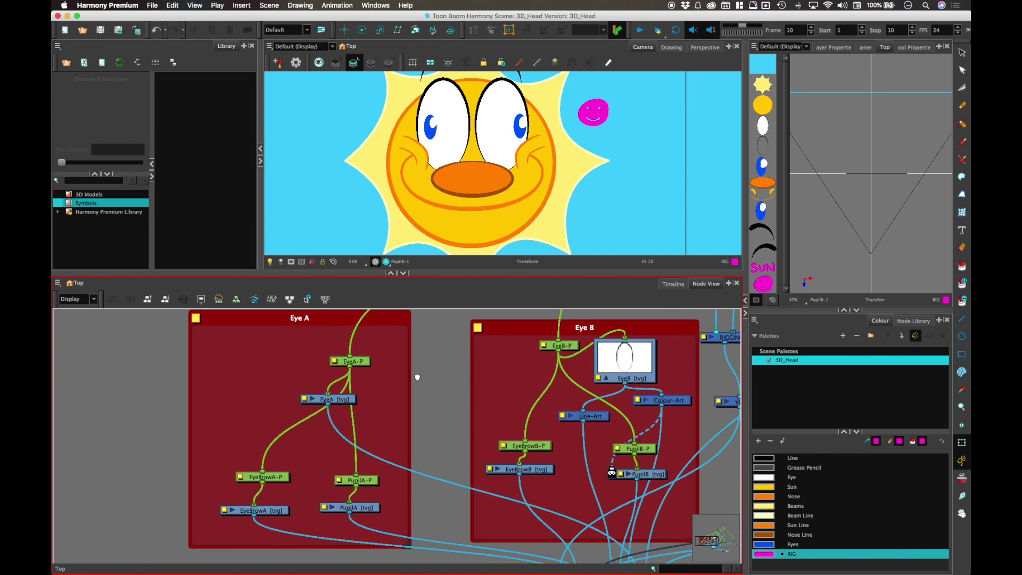
click(341, 391)
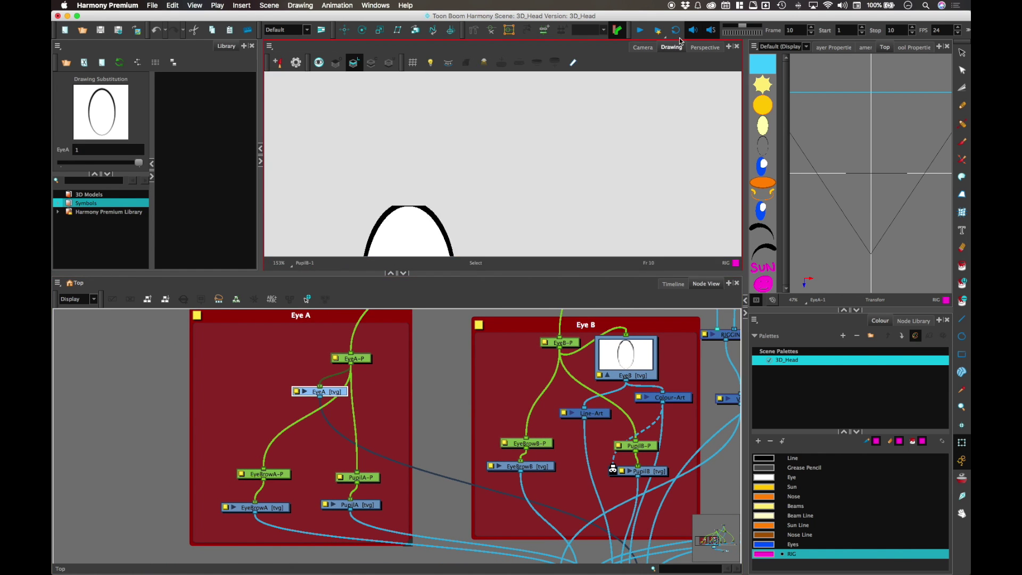
click(671, 47)
drag(512, 273, 512, 361)
key(alt+s)
click(424, 209)
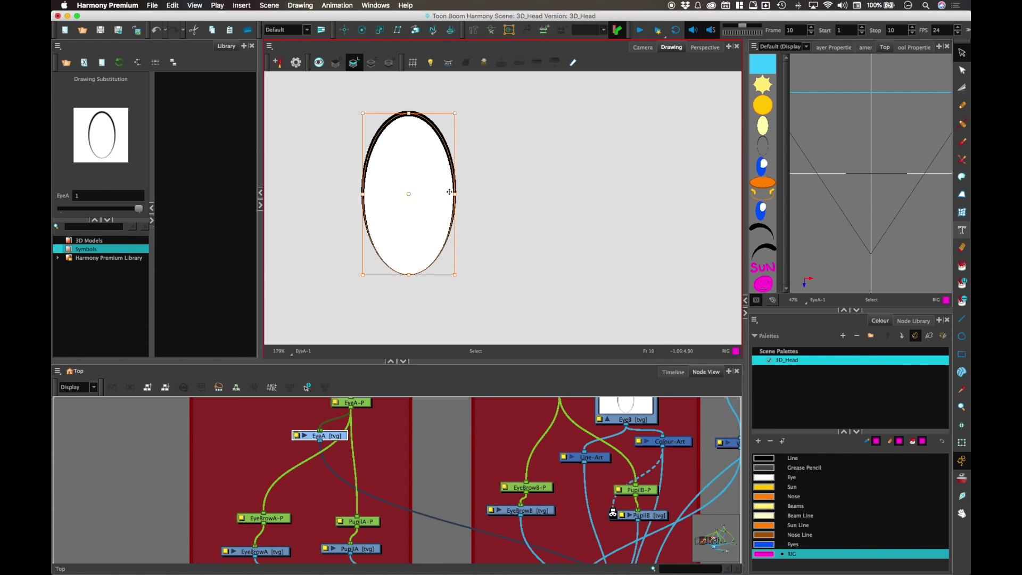
key(super+x)
click(372, 62)
key(super+v)
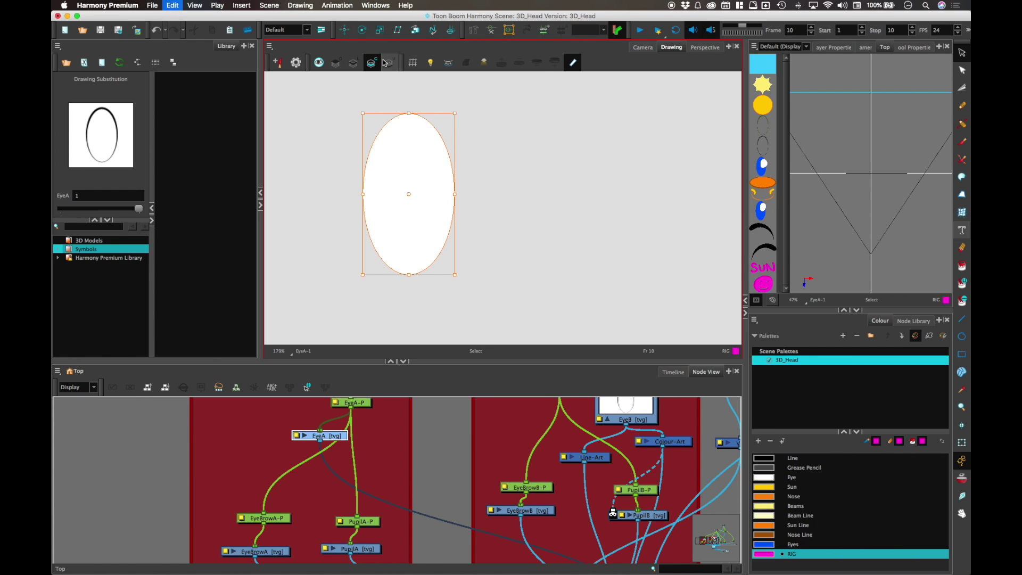
click(643, 47)
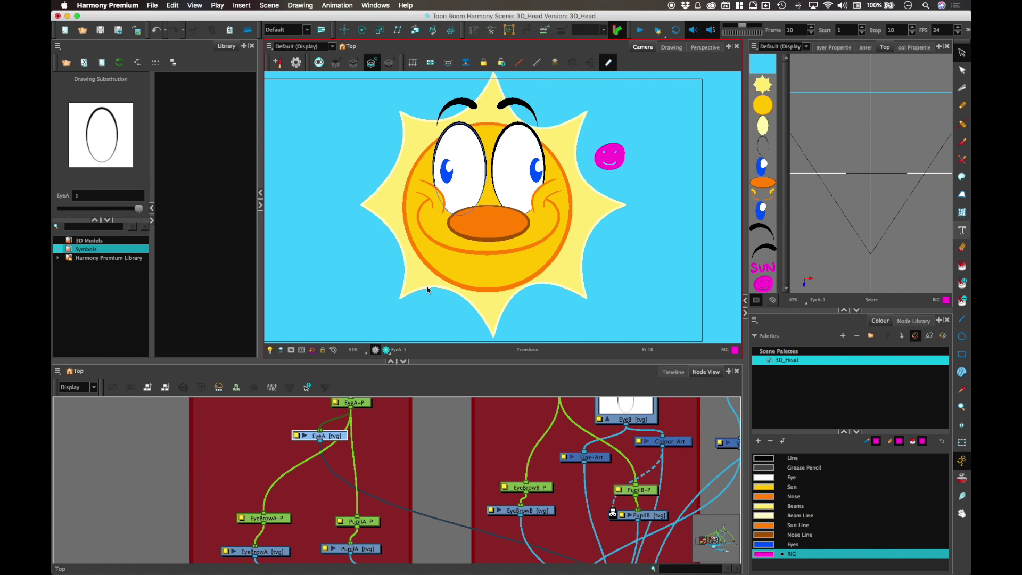
Shift the EyeA node away from its peg's wires and add a Line-Art node below it in the Eye A backdrop.
drag(424, 361, 425, 297)
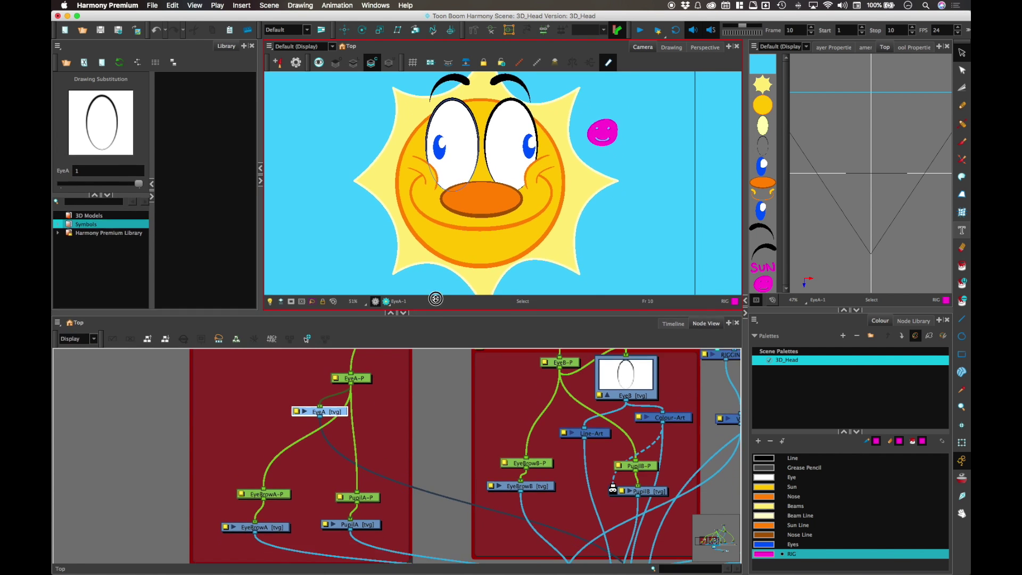
drag(347, 396, 328, 396)
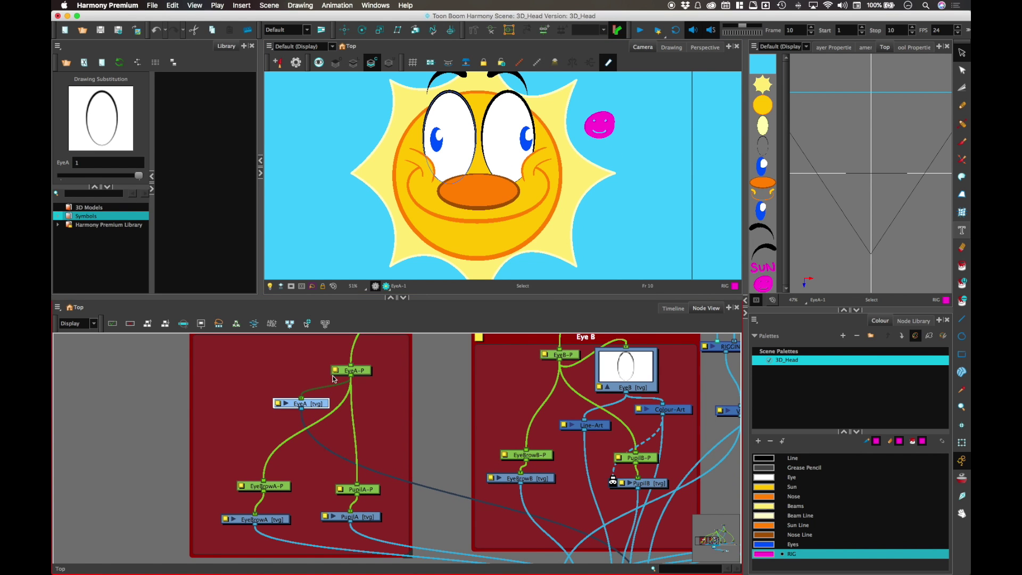
scroll(390, 404, down, 3)
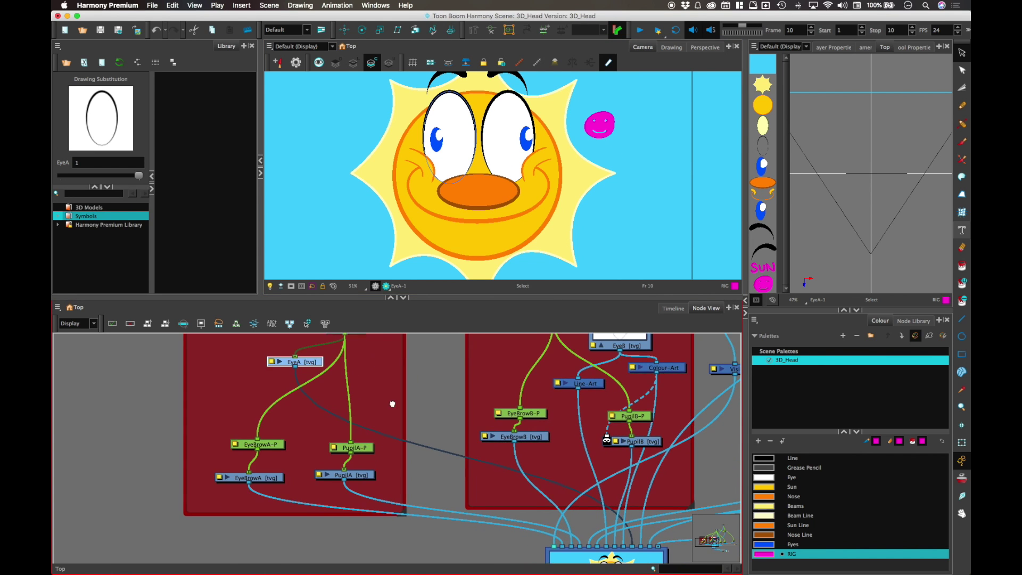
click(913, 320)
drag(871, 389, 229, 389)
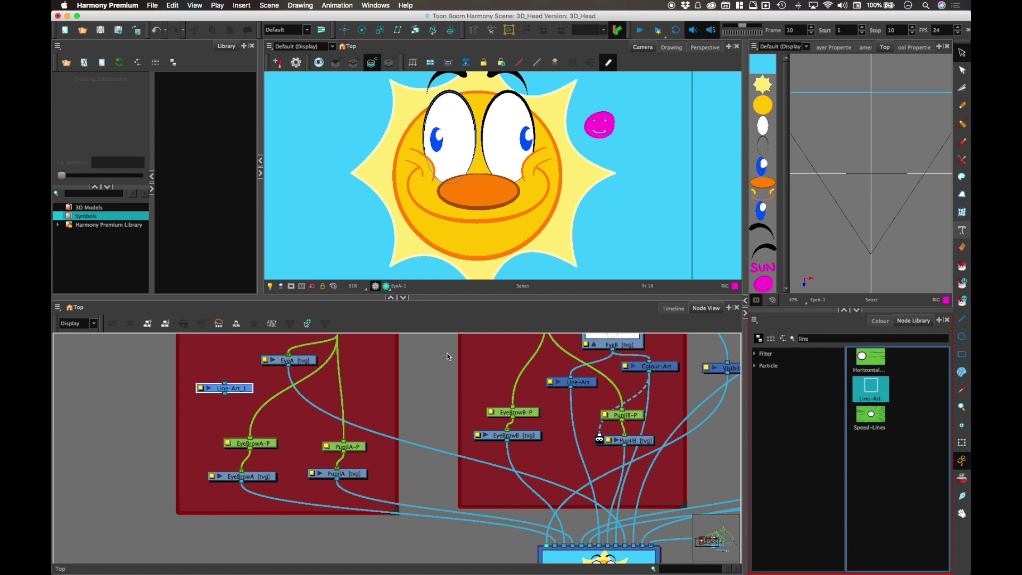
Add a Colour-Art node beside Line-Art_1 in the Eye A backdrop and wire the EyeA drawing into both art nodes.
text(colu)
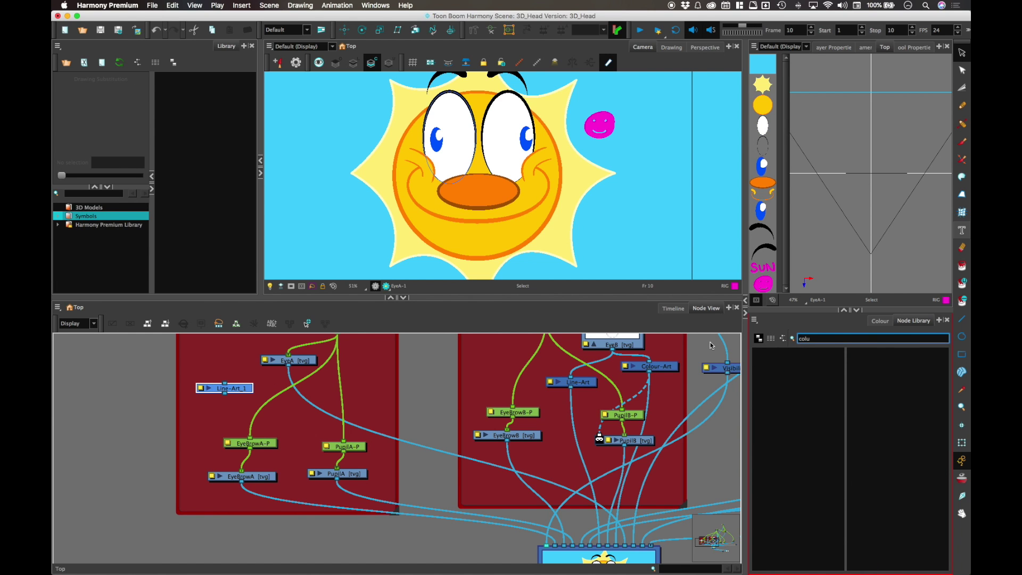
key(BackSpace)
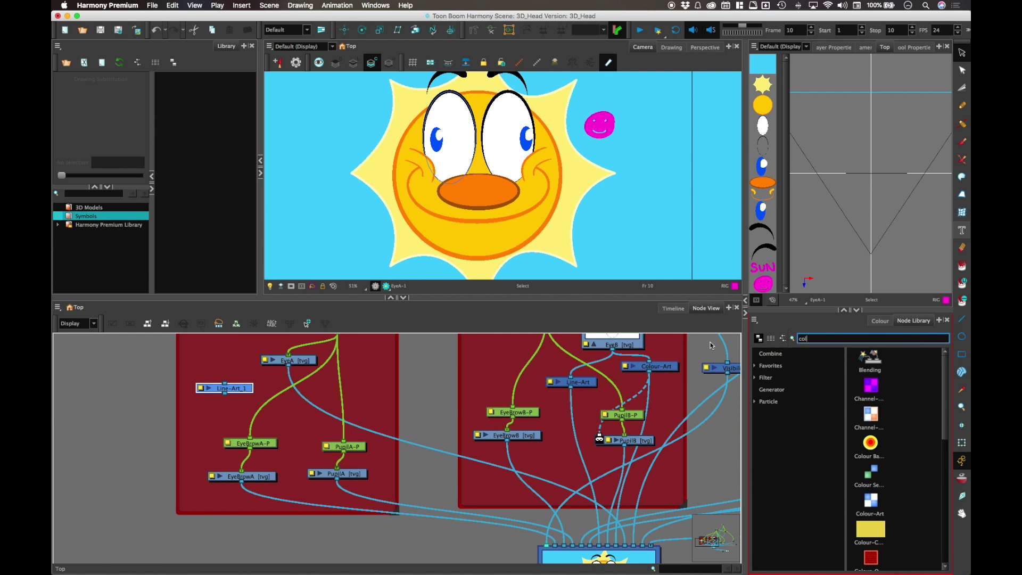
drag(888, 507, 343, 396)
drag(288, 368, 311, 471)
mouse_move(380, 387)
mouse_down()
mouse_move(342, 399)
mouse_move(346, 379)
mouse_move(343, 390)
mouse_move(320, 390)
mouse_up()
Cut PupilA with the Colour-Art_1 matte and connect Colour-Art_1 behind and Line-Art_1 in front of PupilA on the Composite.
scroll(268, 380, right, 5)
scroll(269, 380, down, 3)
click(260, 429)
drag(262, 352, 479, 498)
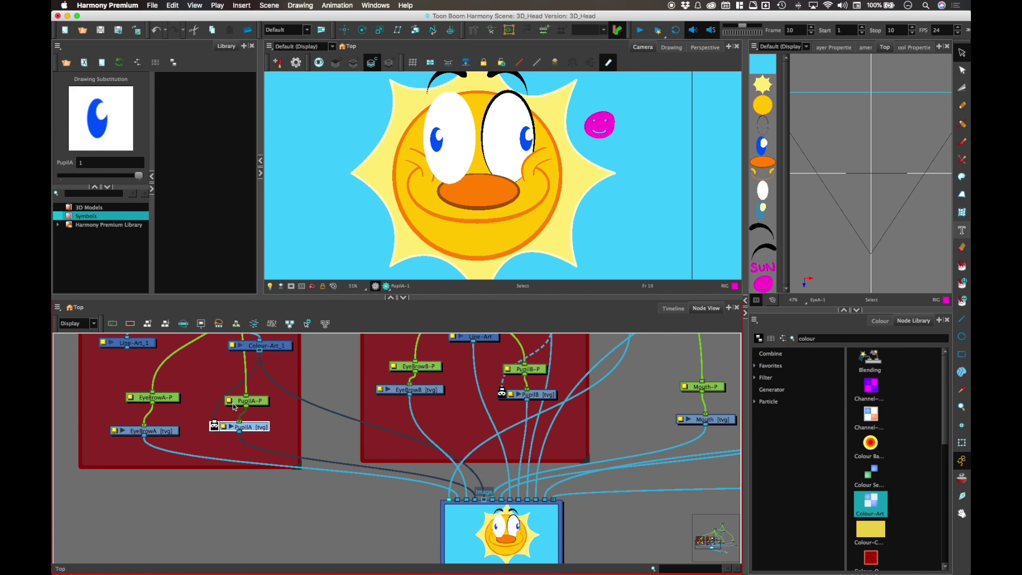
drag(129, 348, 469, 499)
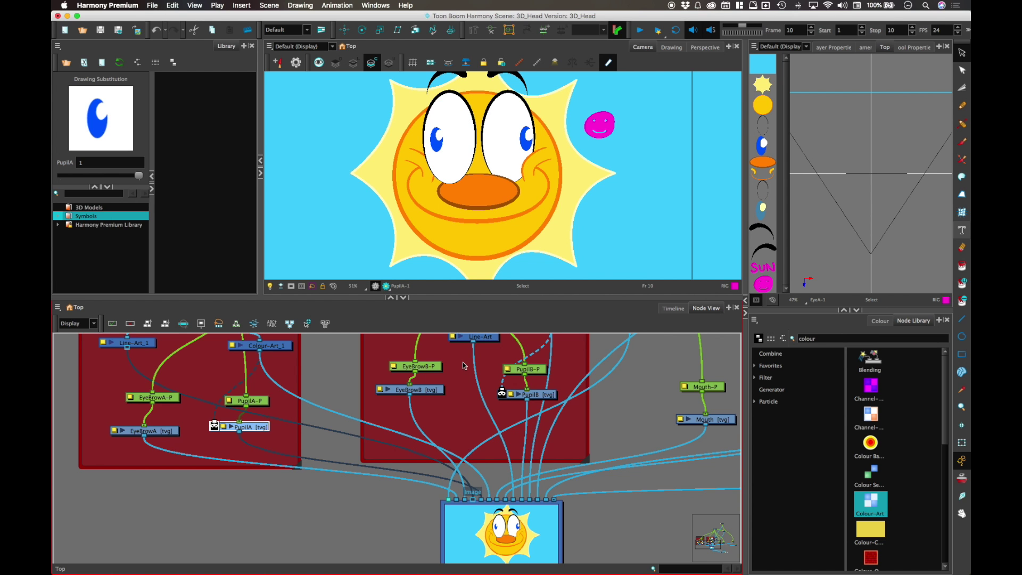
Reconnect NoseFront and Mouth to the Composite in front of Line-Art_1 so both layer over the Eye A outline.
scroll(504, 408, right, 6)
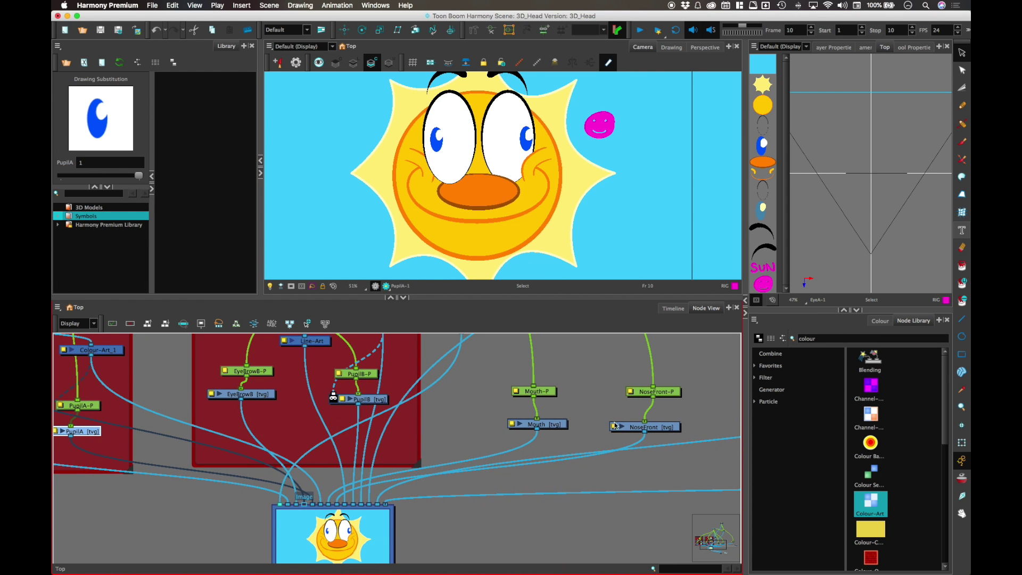
drag(643, 434, 284, 502)
scroll(445, 438, right, 4)
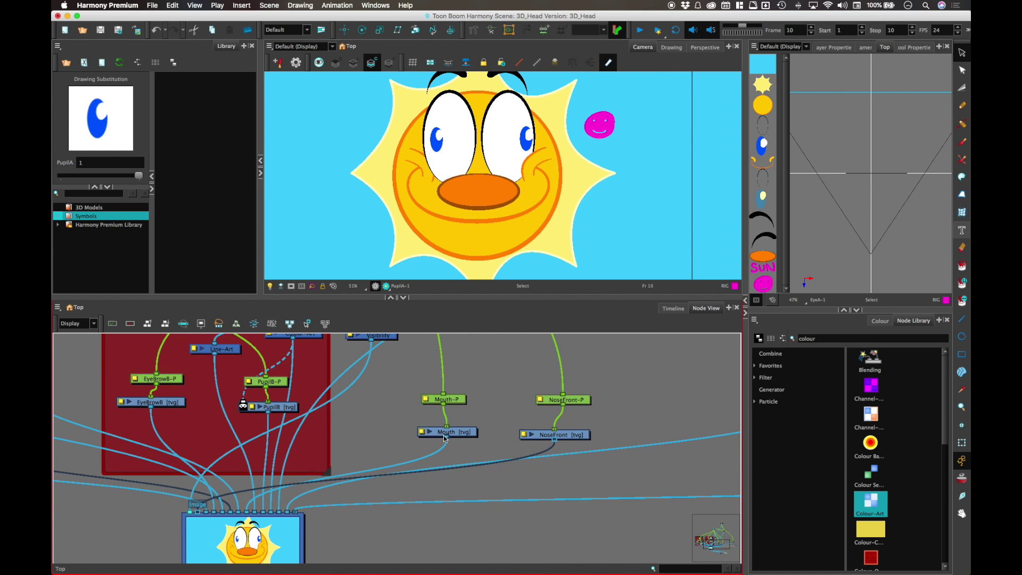
drag(437, 453, 205, 503)
scroll(394, 373, up, 4)
scroll(394, 373, left, 3)
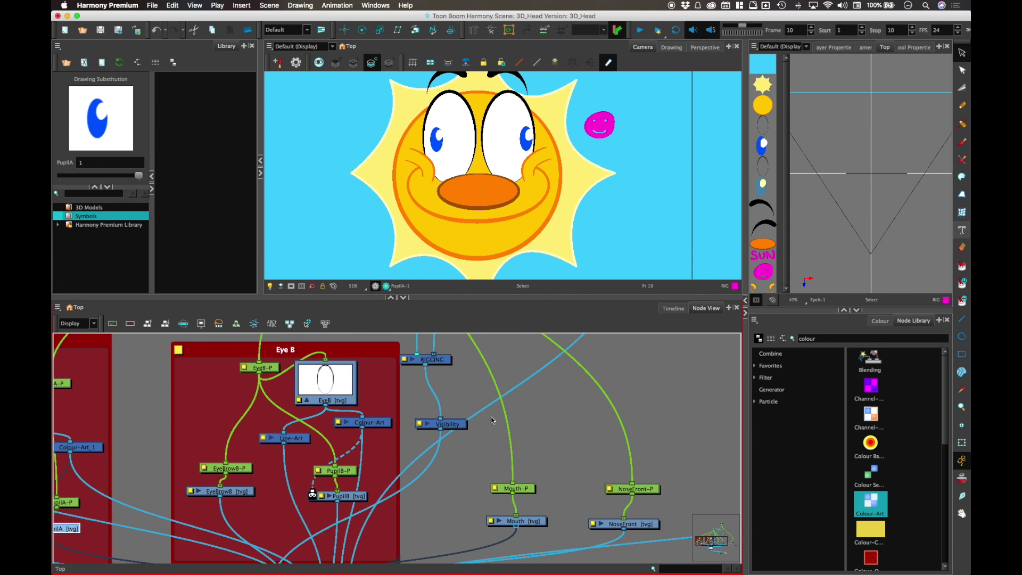
scroll(649, 360, left, 10)
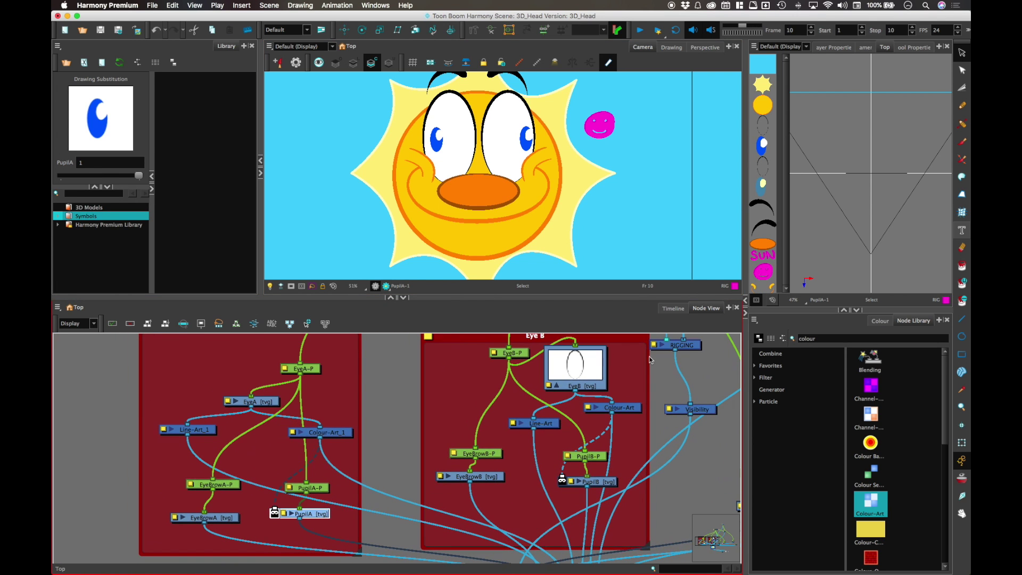
Tidy the Eye A backdrop by shifting Colour-Art_1 inward, placing EyeA-P above the EyeA drawing and aligning PupilA-P above PupilA.
drag(336, 429, 327, 426)
drag(317, 369, 264, 368)
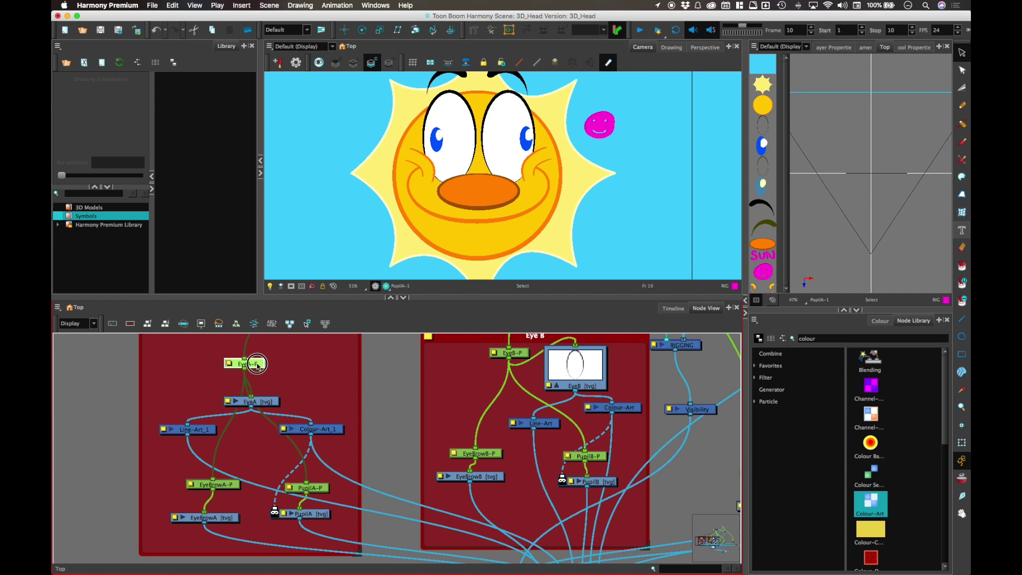
drag(314, 488, 311, 484)
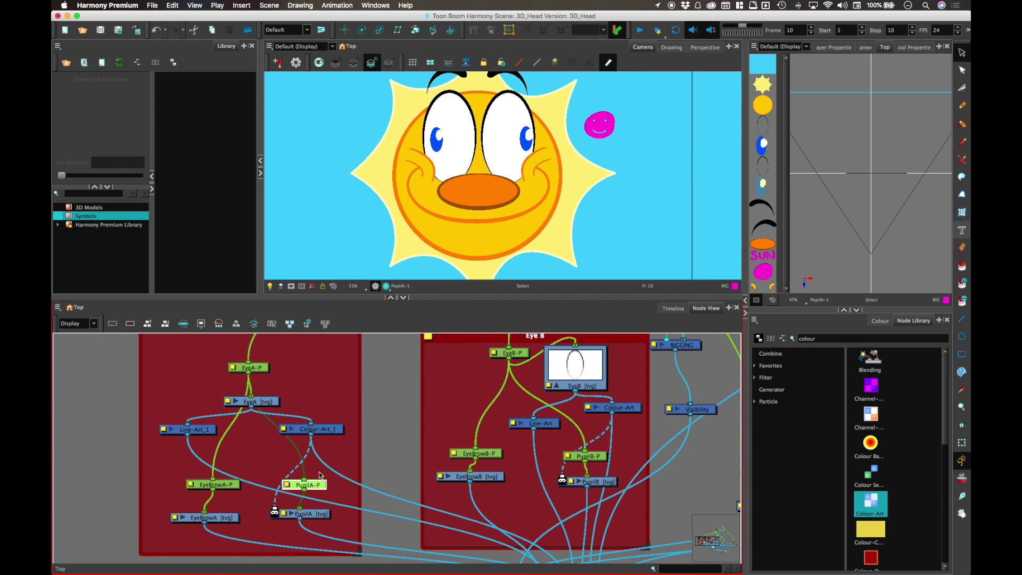
drag(626, 296, 604, 210)
scroll(606, 373, down, 4)
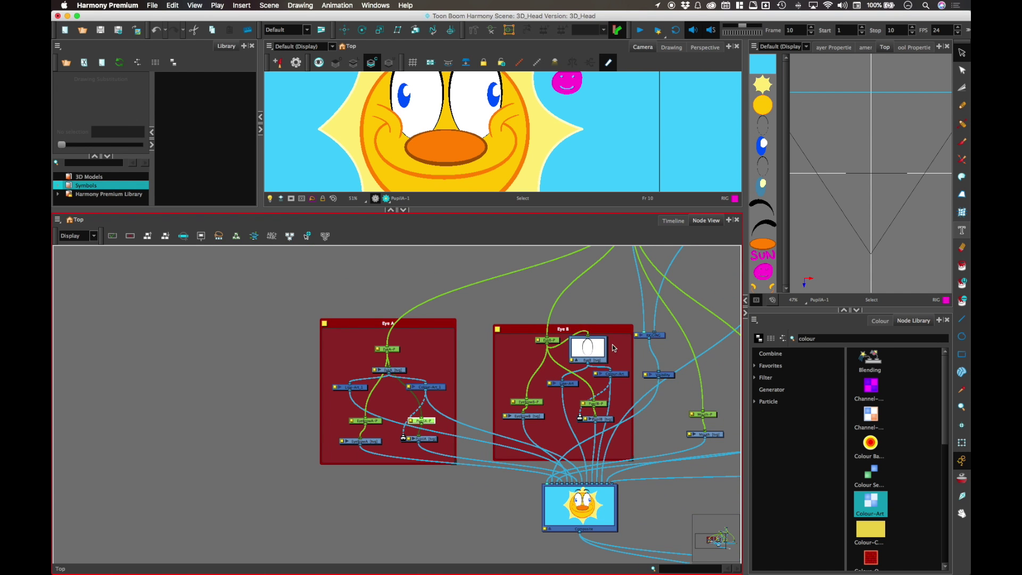
Collapse the EyeB node's thumbnail and move the Eye B and Eye A backdrops away from the RIGGING and Visibility nodes.
click(584, 360)
drag(610, 398, 395, 380)
click(403, 305)
drag(403, 305, 382, 305)
drag(237, 303, 218, 291)
mouse_move(393, 482)
mouse_down()
mouse_move(302, 498)
mouse_move(304, 508)
mouse_up()
click(213, 286)
drag(213, 287, 215, 285)
drag(298, 505, 505, 516)
drag(548, 305, 515, 372)
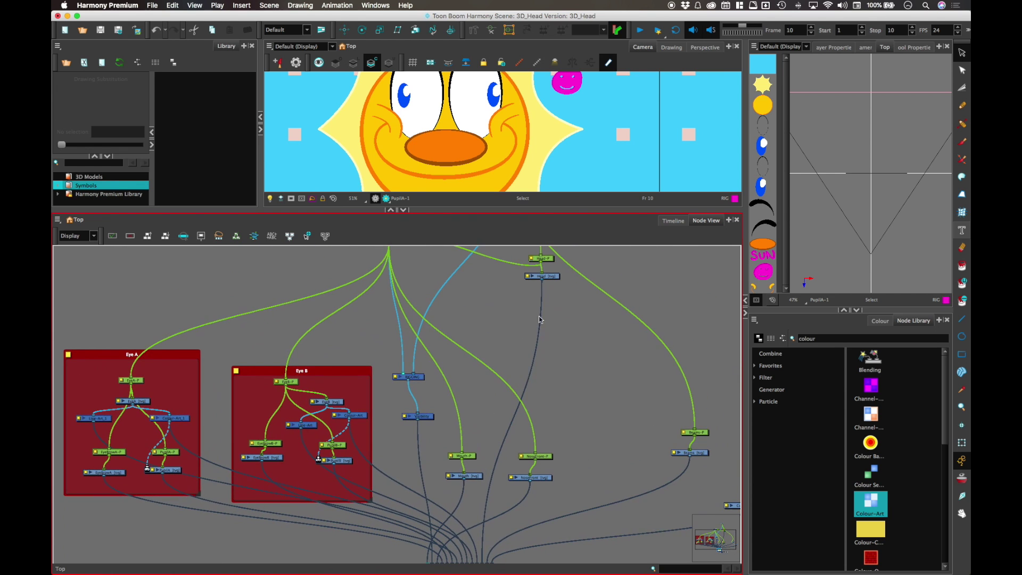
Enlarge the Camera view, test-move PupilB inside its eye with the Transform tool and undo the move.
drag(596, 211, 596, 375)
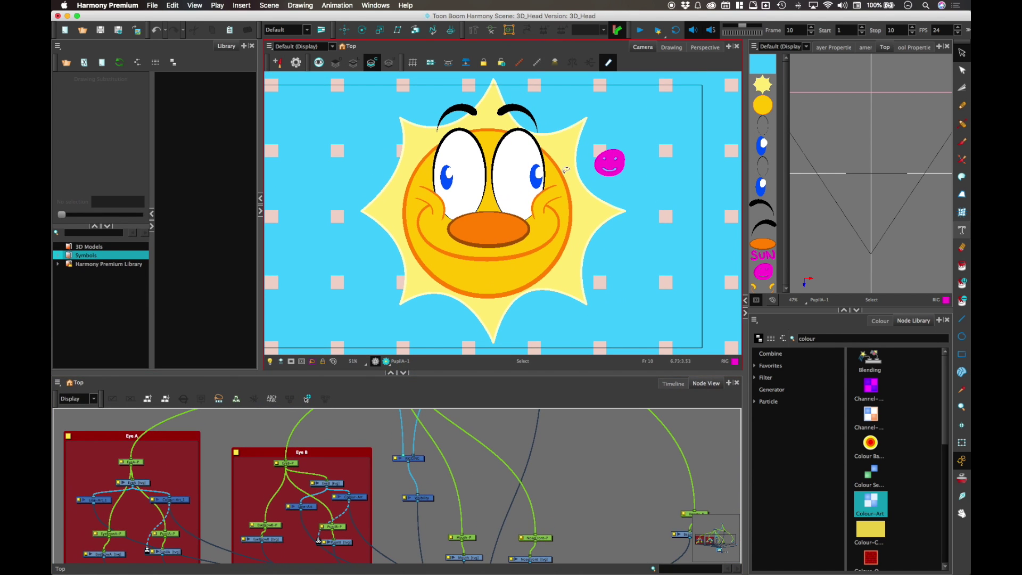
click(961, 442)
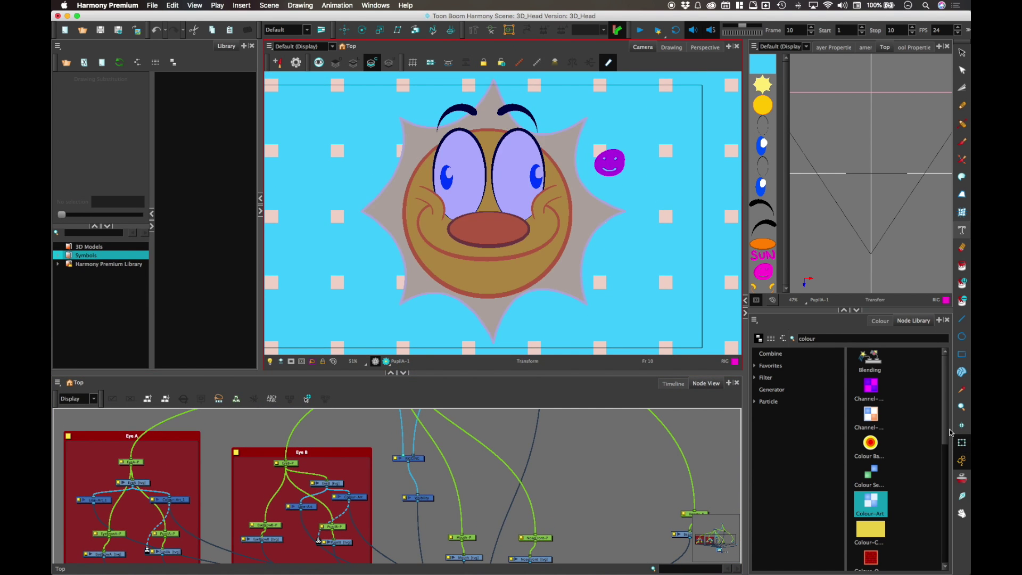
click(535, 185)
mouse_move(536, 185)
mouse_down()
mouse_move(540, 162)
mouse_move(524, 187)
mouse_move(540, 166)
mouse_move(513, 148)
mouse_move(548, 169)
mouse_move(538, 170)
mouse_up()
key(ctrl+z)
click(602, 185)
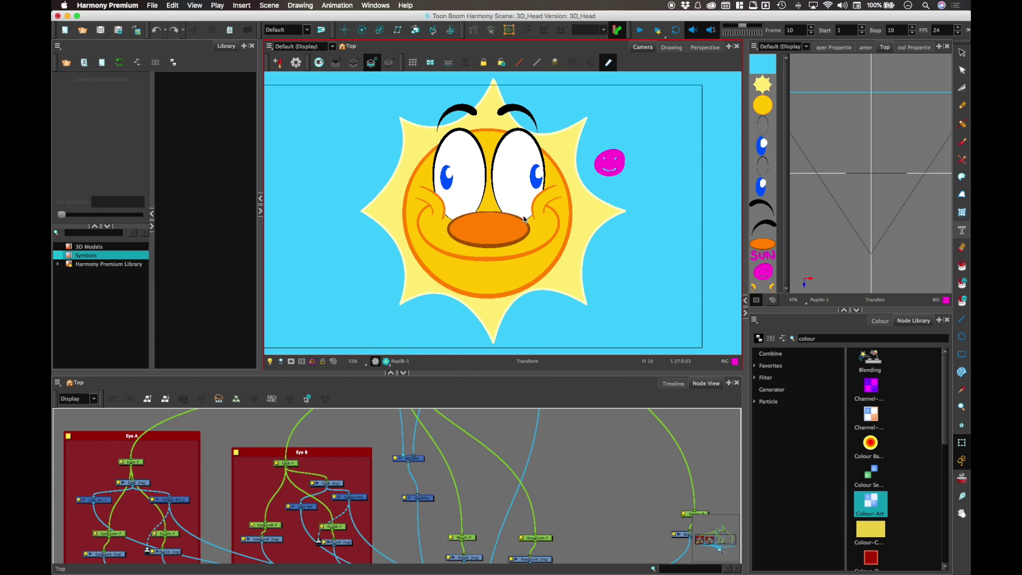
Show the Timeline in place of the node network and frame the sun's eyes and eyebrows in an enlarged Camera view.
click(673, 383)
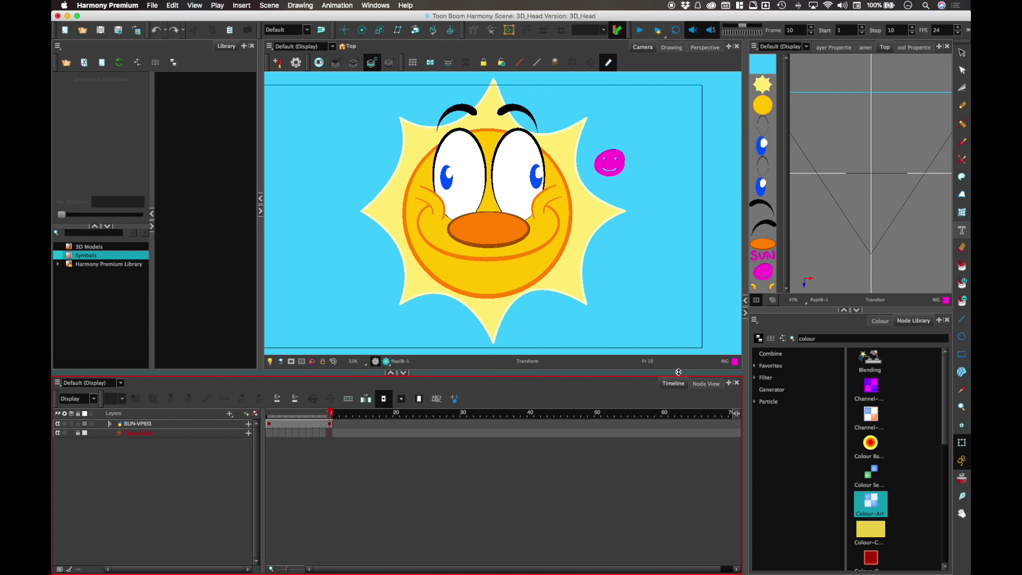
drag(678, 372, 680, 400)
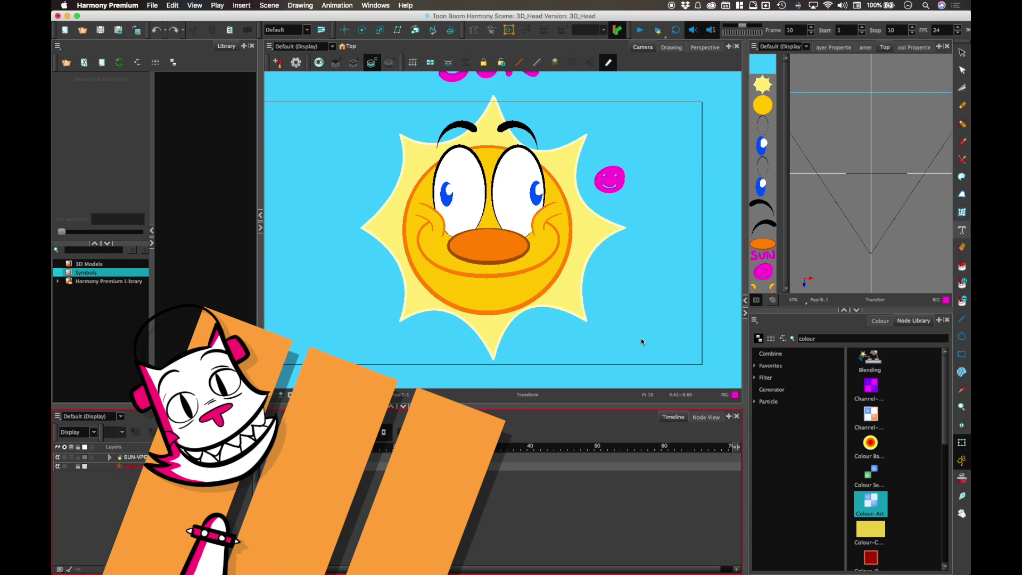
scroll(510, 201, up, 3)
scroll(510, 200, up, 2)
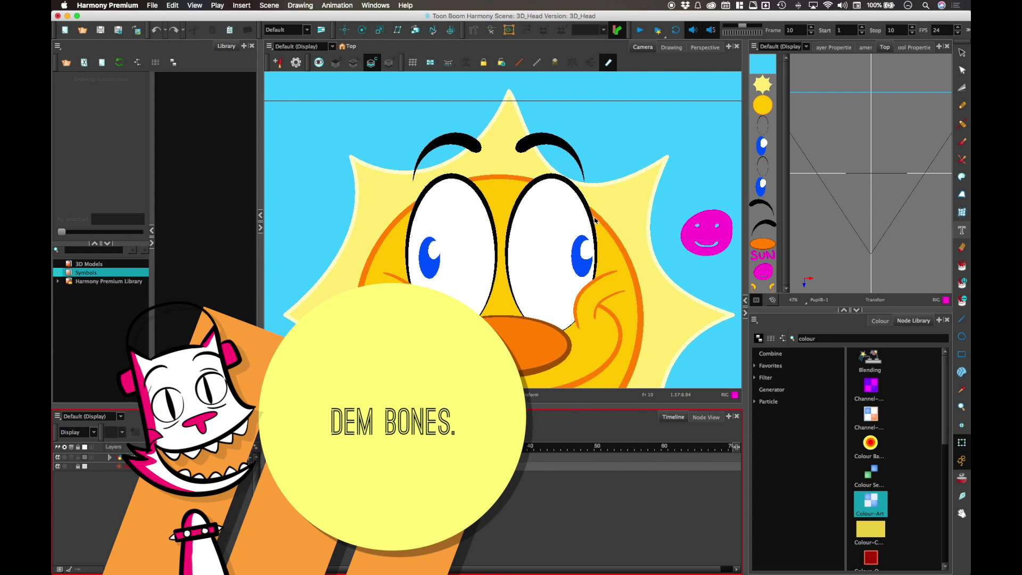
Draw a curve deformer on EyeBrowA with the Rigging tool, from its outer tip to its inner end, shaping the handles along the brow.
click(474, 144)
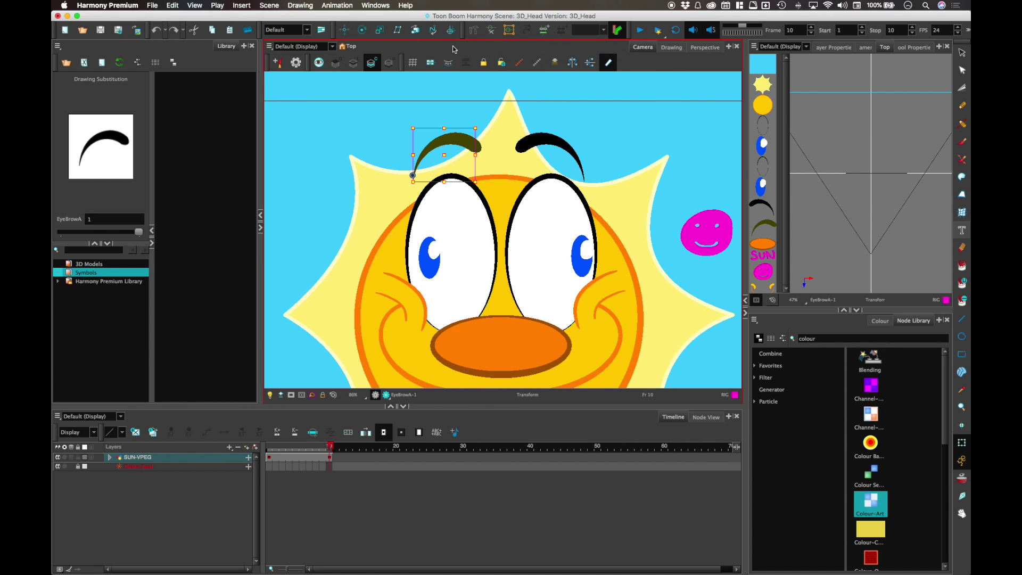
click(564, 126)
click(473, 140)
click(473, 31)
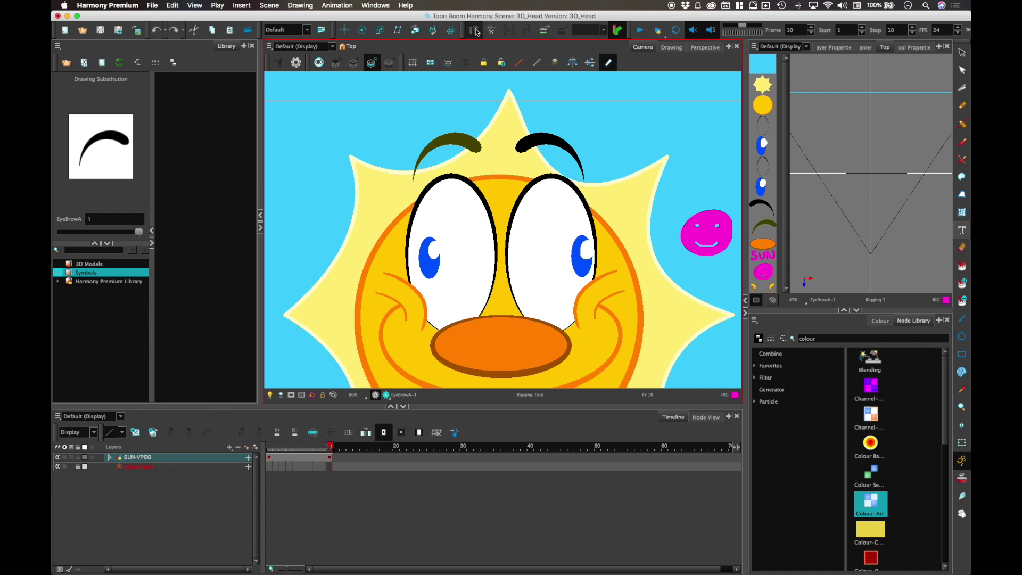
click(912, 47)
click(792, 86)
click(777, 86)
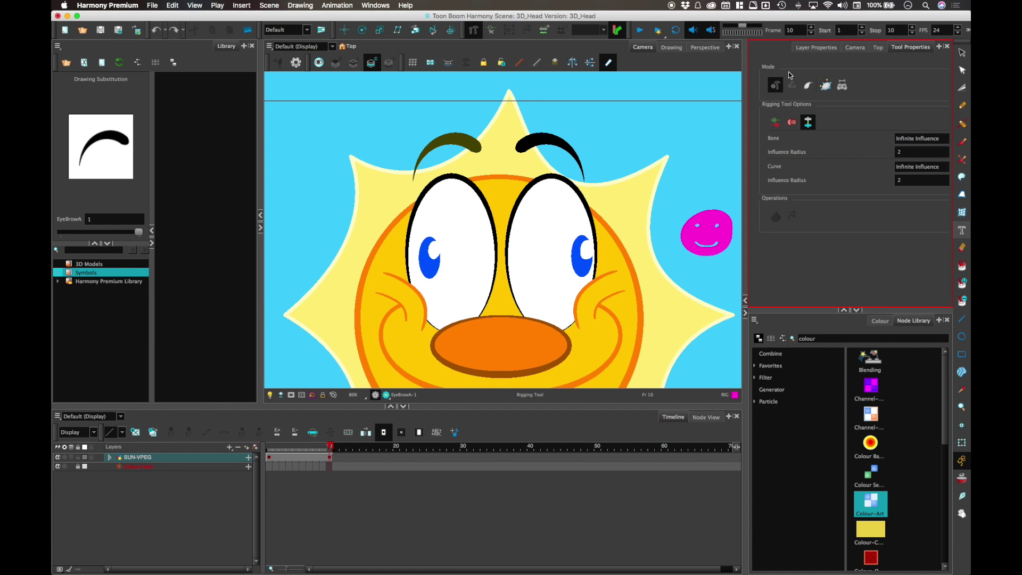
click(413, 179)
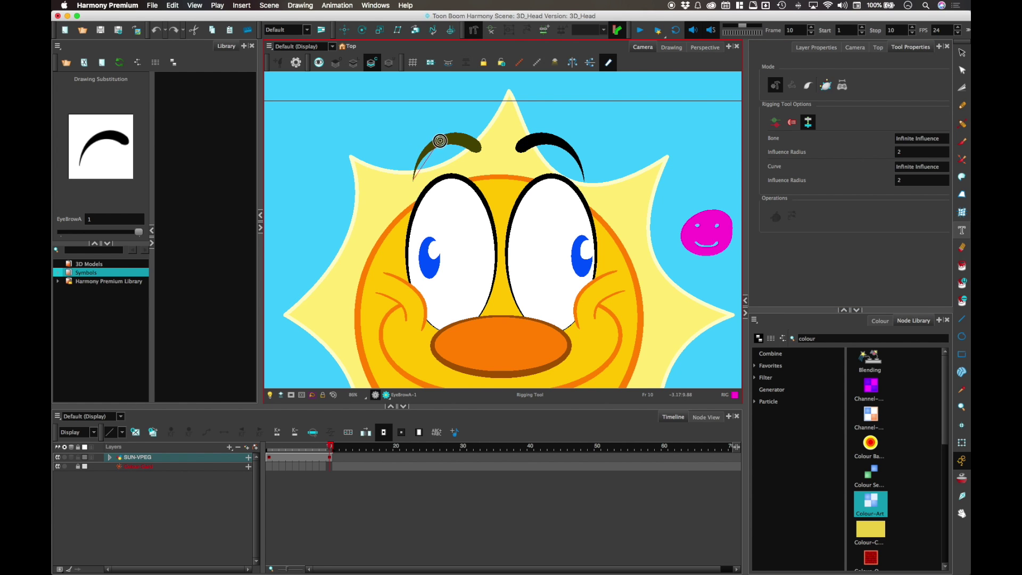
click(440, 140)
click(476, 146)
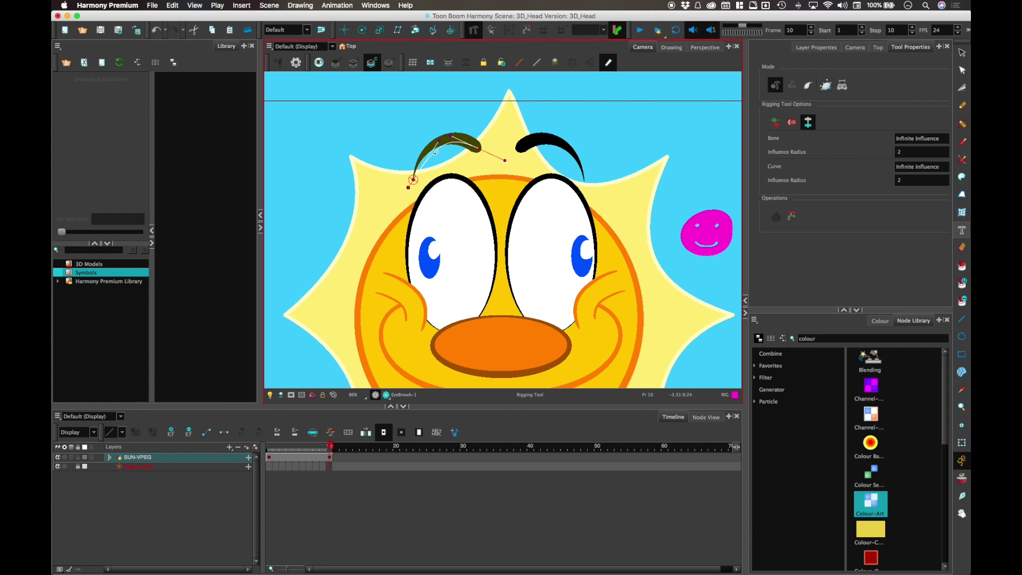
mouse_move(439, 140)
mouse_down()
mouse_move(421, 140)
mouse_move(451, 129)
mouse_up()
Extend the EyeBrowA curve chain with extra points past EyeBrowB and down the far side of the sun, and undo these additions.
drag(540, 157, 724, 130)
drag(689, 172, 673, 255)
drag(678, 285, 721, 388)
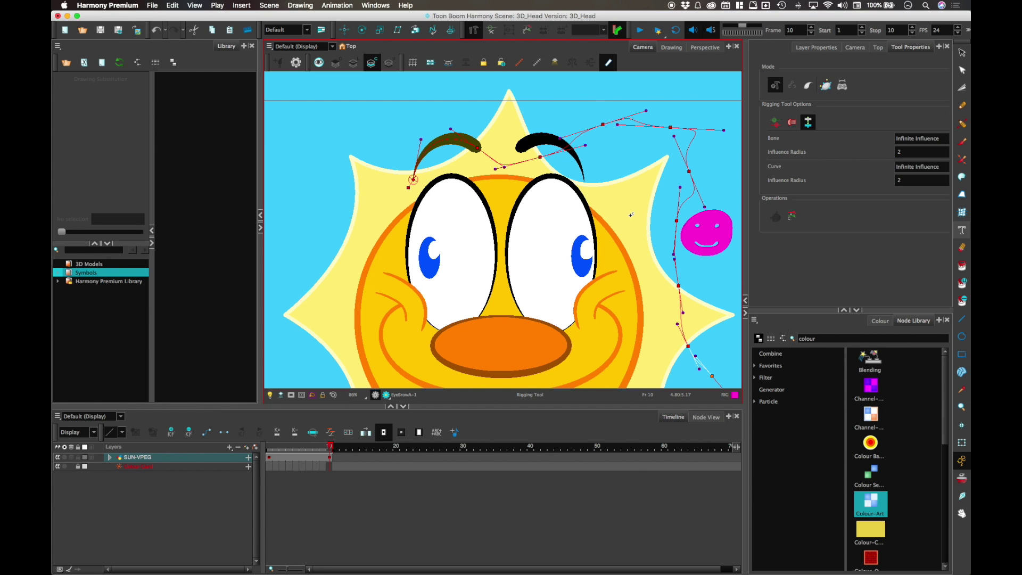
key(super+z)
key(super+z)
key(super+z)
key(super+z)
key(super+z)
key(super+z)
key(super+z)
key(super+z)
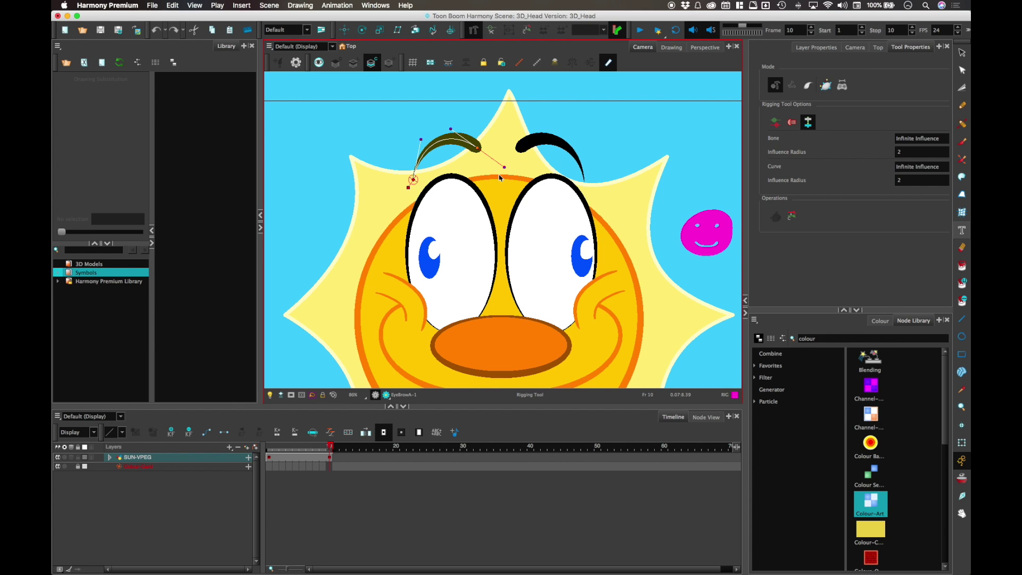
Pose EyeBrowA through its curve deformer with the Transform tool, raising the inner end and bending the brow into an S-shape.
click(963, 442)
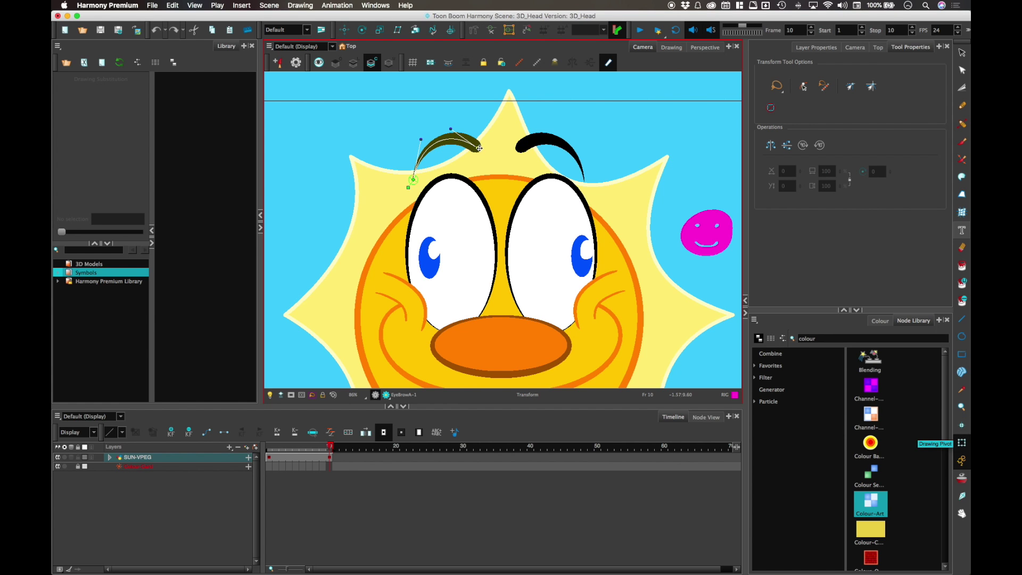
drag(477, 147, 473, 113)
drag(476, 138, 465, 177)
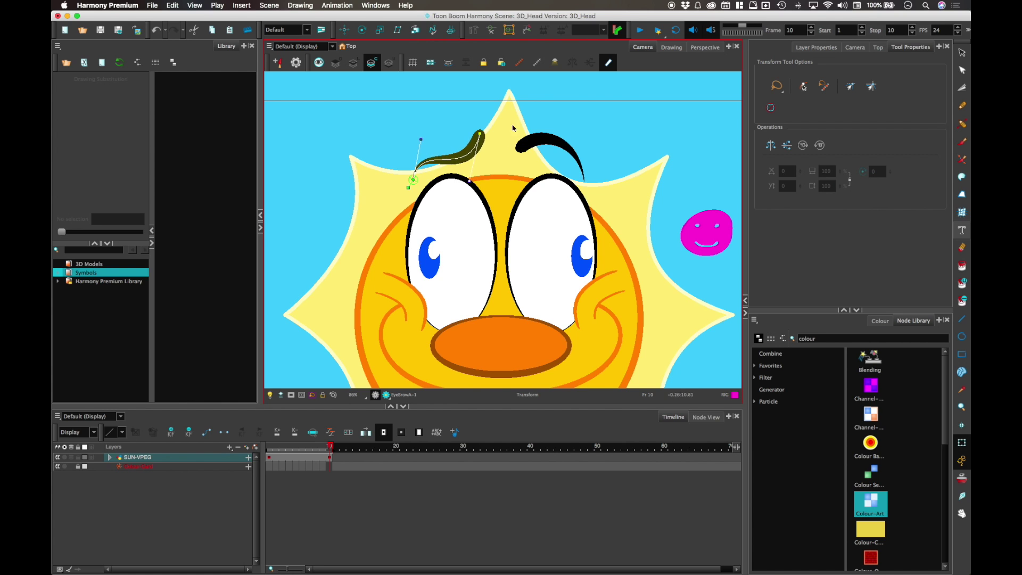
drag(481, 135, 474, 111)
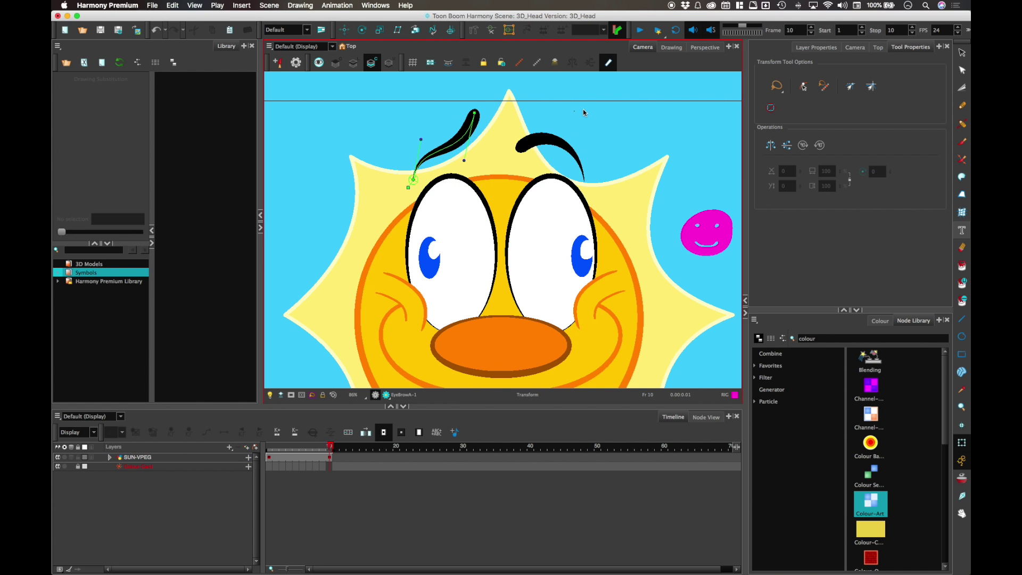
Draw a curve deformer along EyeBrowB with the Rigging tool, from its outer tip to its inner end.
click(535, 142)
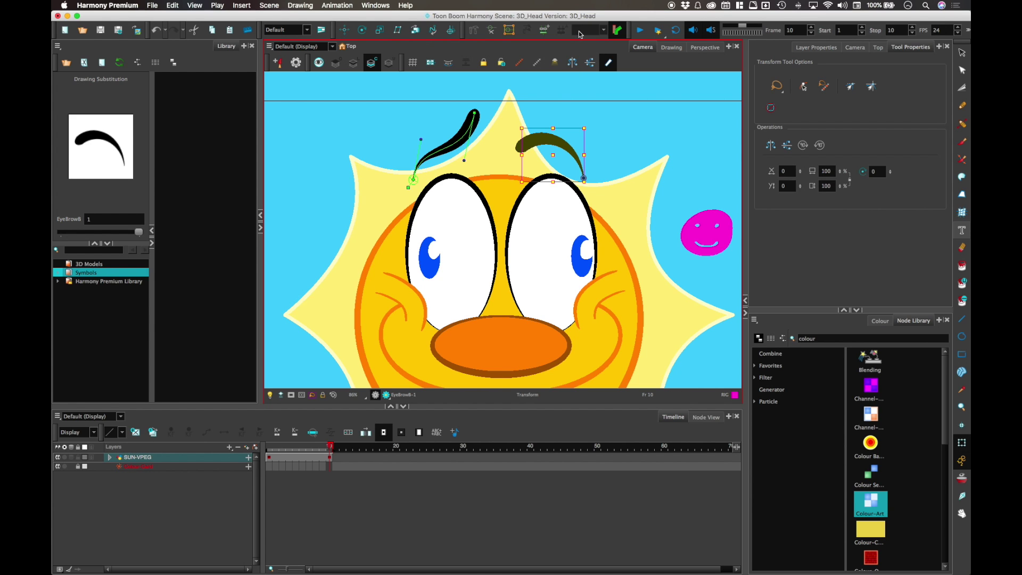
click(475, 31)
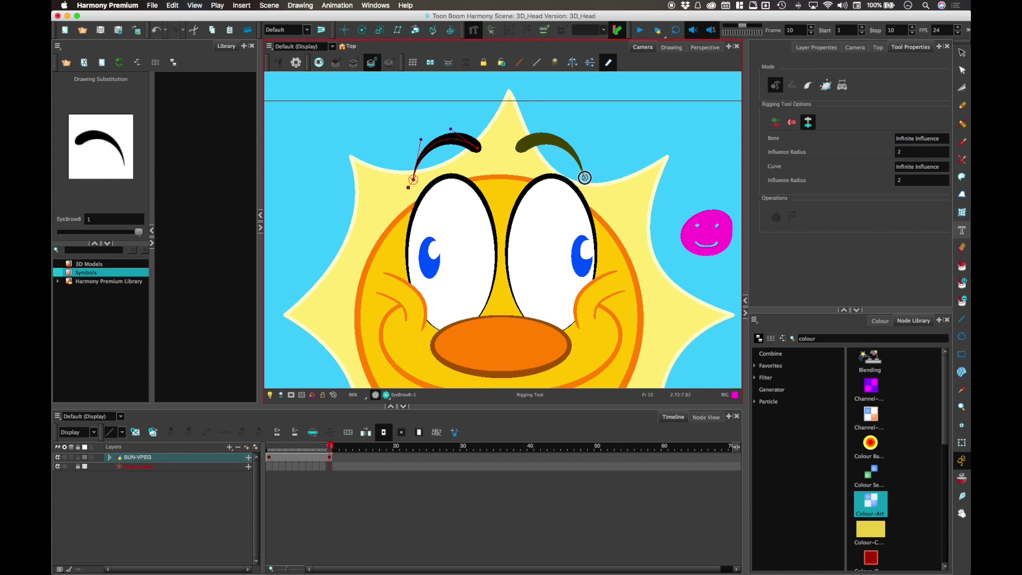
mouse_move(565, 138)
mouse_down()
mouse_move(521, 147)
mouse_move(552, 135)
mouse_up()
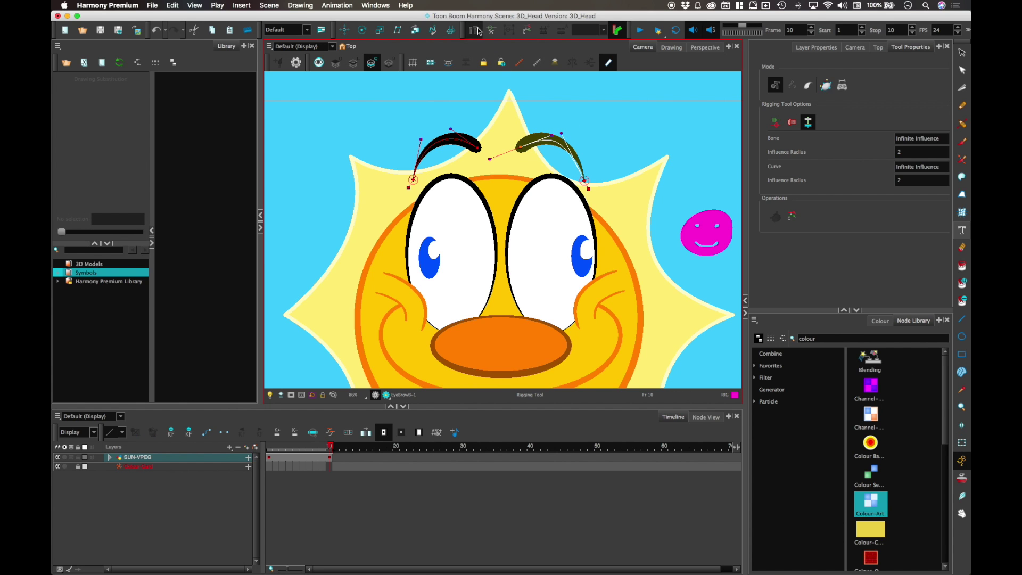
Pose EyeBrowB through its curve deformer with the Transform tool, lowering the inner end onto the eye outline.
drag(563, 133, 513, 187)
click(962, 442)
click(622, 134)
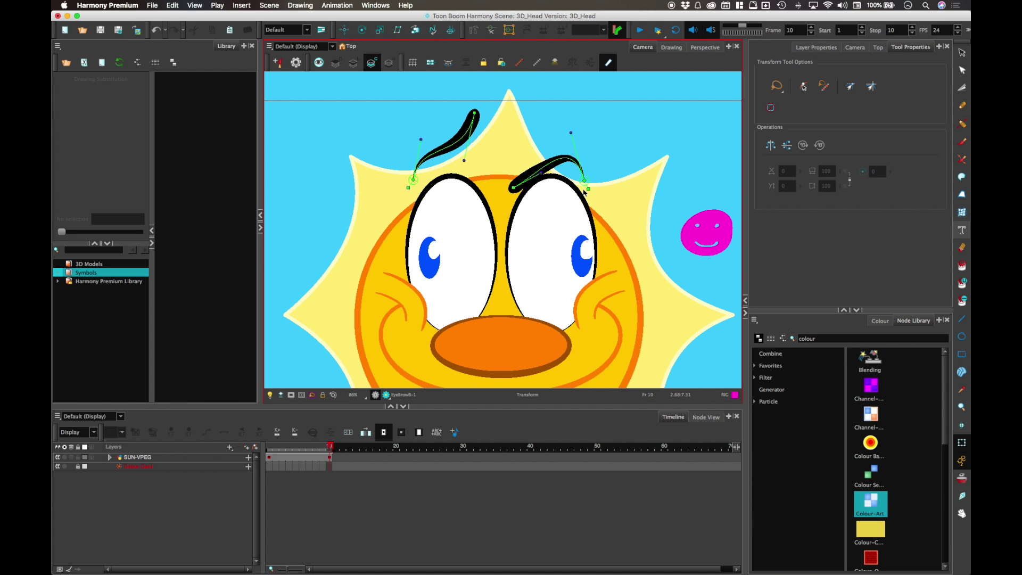
scroll(594, 241, down, 6)
drag(637, 243, 699, 273)
scroll(593, 228, up, 5)
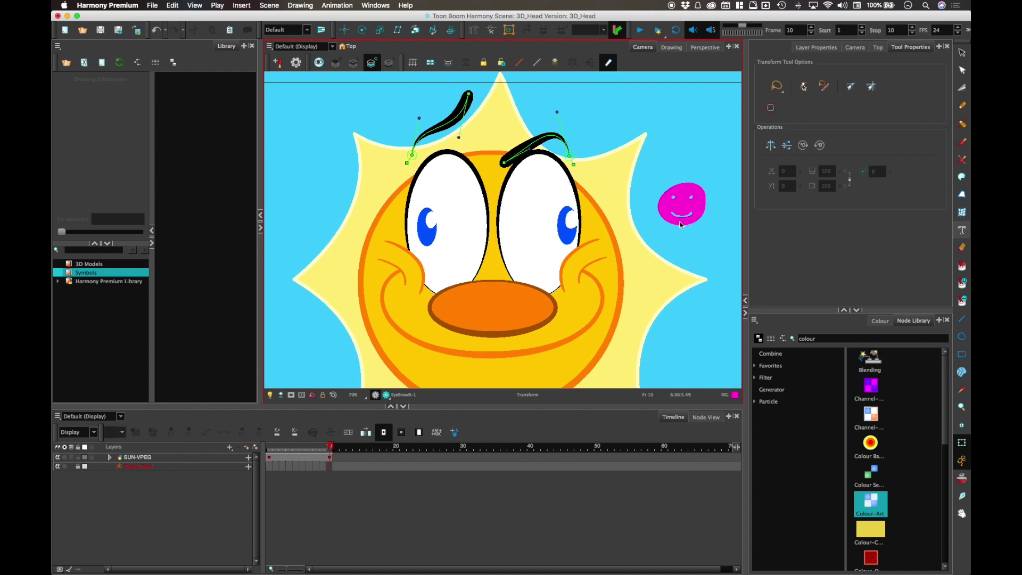
mouse_move(549, 199)
mouse_down()
mouse_move(537, 160)
mouse_move(565, 207)
mouse_up()
click(604, 172)
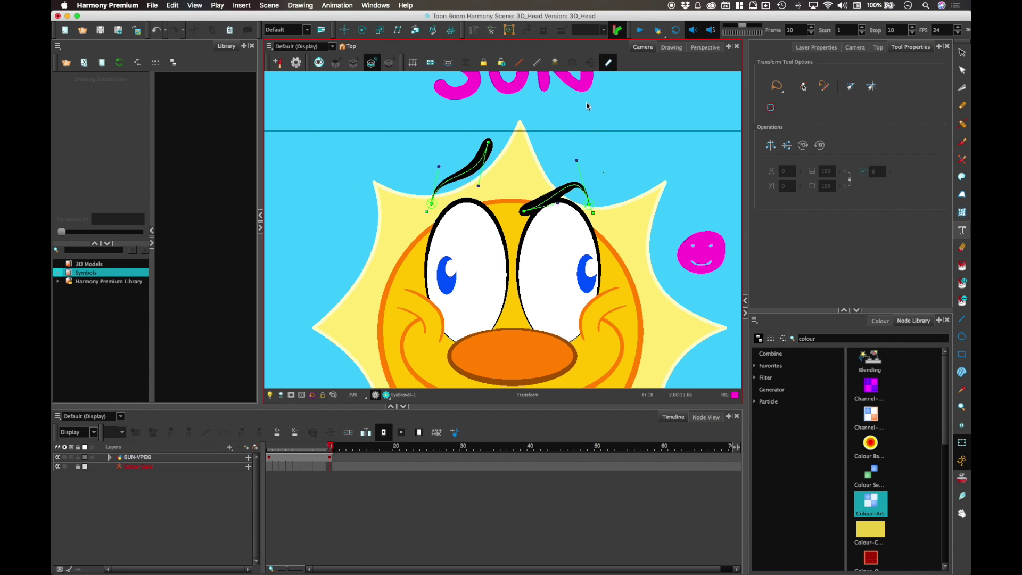
Fine-tune the curve handles of EyeBrowB's deformer at rest with the Rigging tool and return to the Transform tool.
click(562, 198)
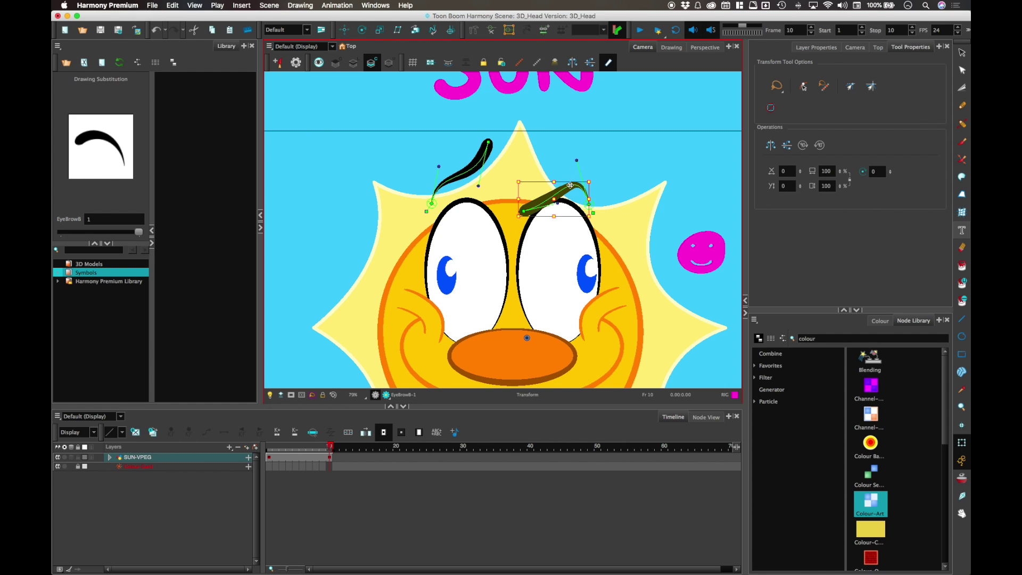
click(473, 29)
click(554, 164)
mouse_move(550, 159)
mouse_down()
mouse_move(512, 171)
mouse_move(510, 188)
mouse_up()
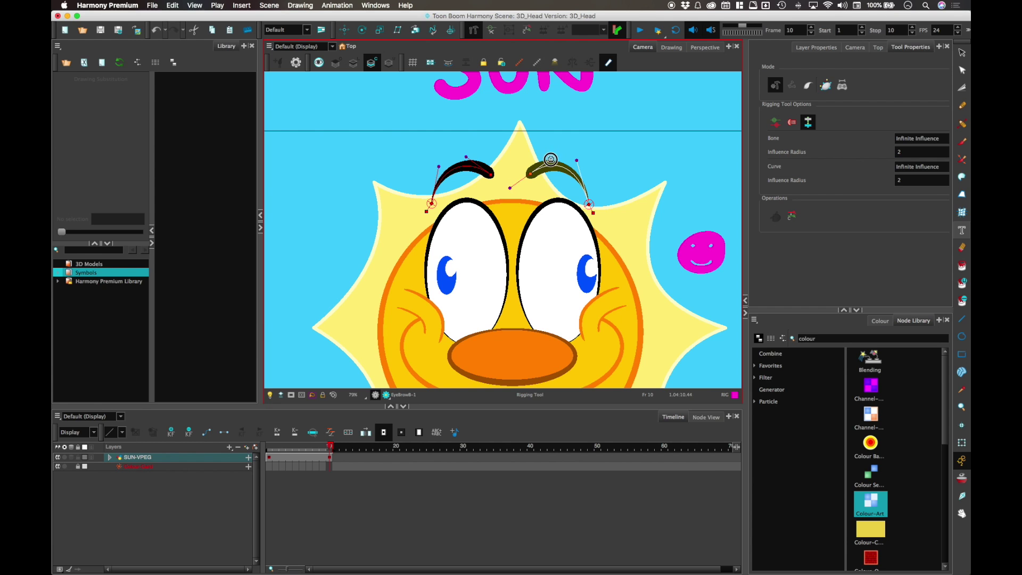
click(579, 161)
click(962, 442)
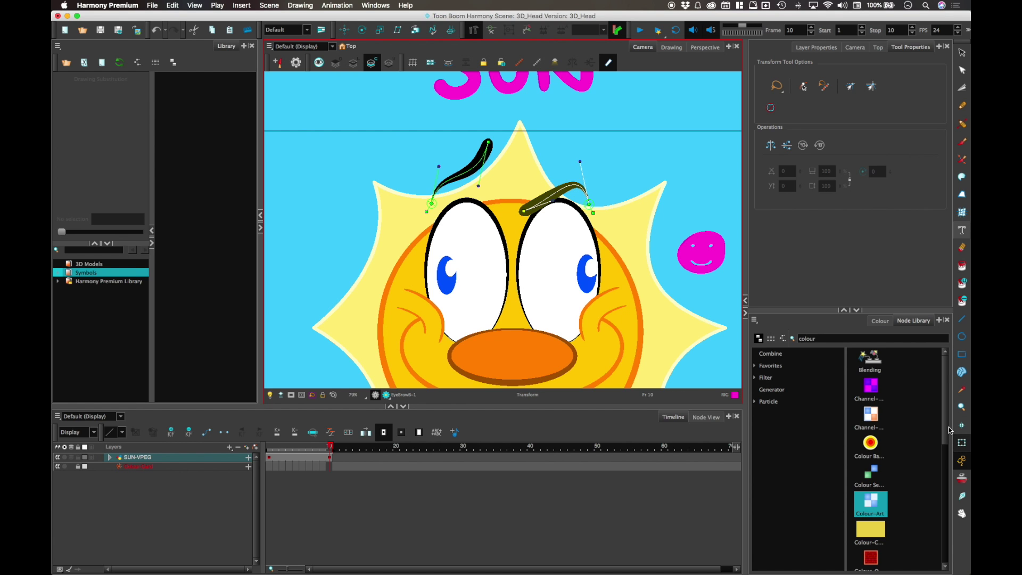
Examine the selection box and pivot position of the deformed EyeBrowB drawing using the Transform and Drawing Pivot tools.
click(548, 197)
click(611, 165)
click(553, 193)
click(609, 161)
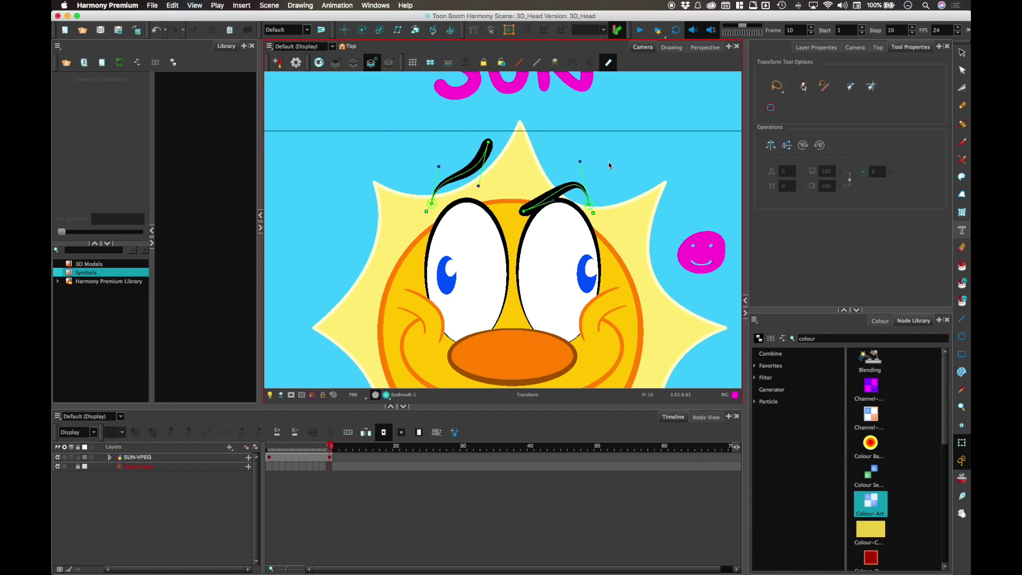
click(558, 194)
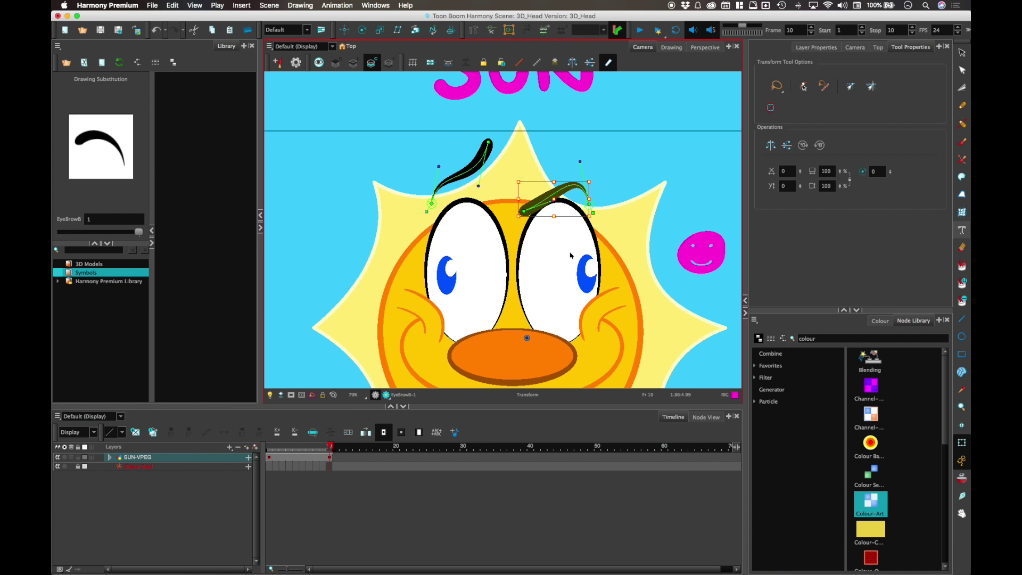
click(480, 168)
click(588, 187)
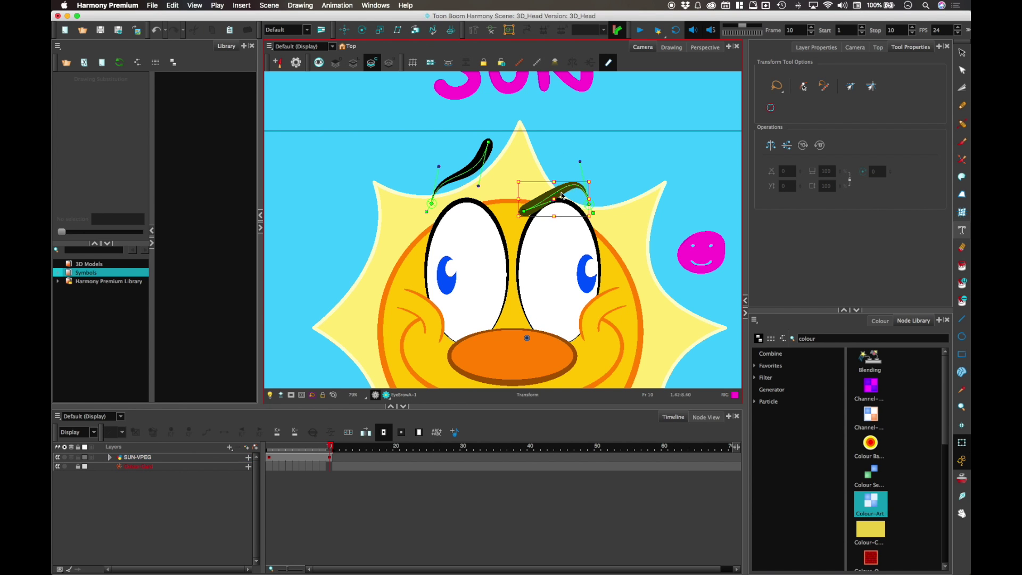
mouse_move(603, 182)
mouse_down()
mouse_move(660, 227)
mouse_move(619, 297)
mouse_move(639, 224)
mouse_move(607, 183)
mouse_up()
click(627, 157)
click(549, 195)
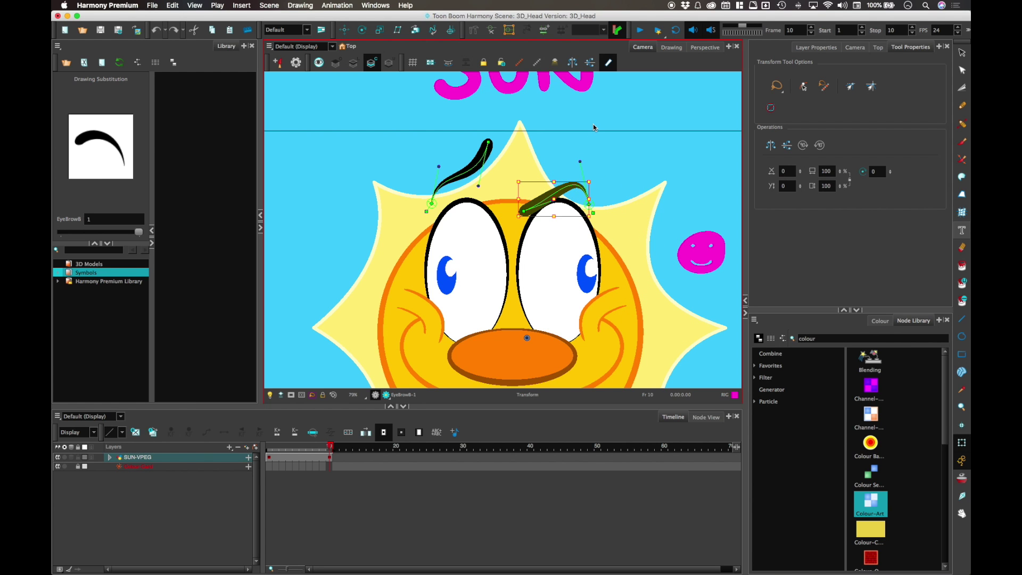
click(961, 424)
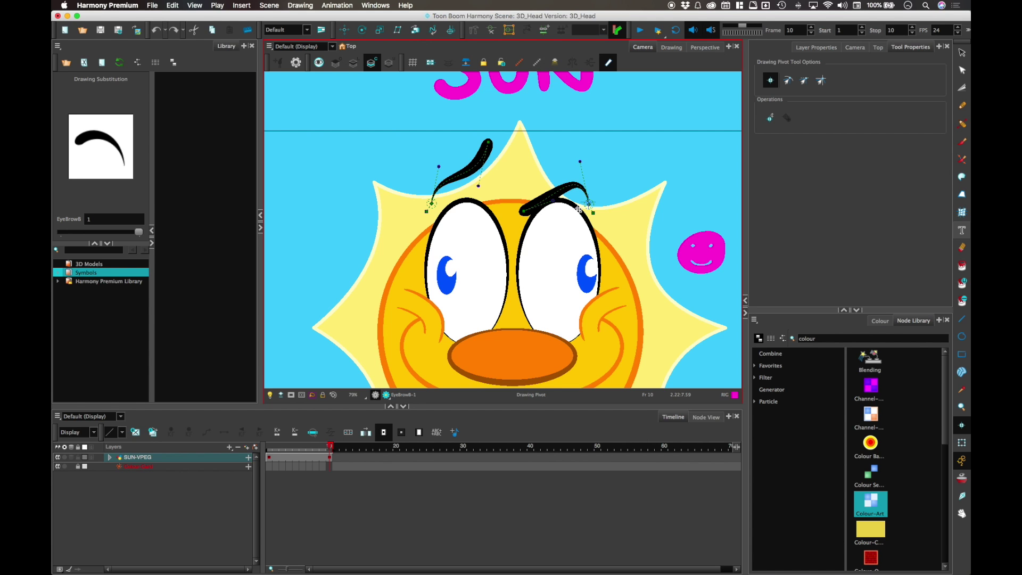
key(shift+t)
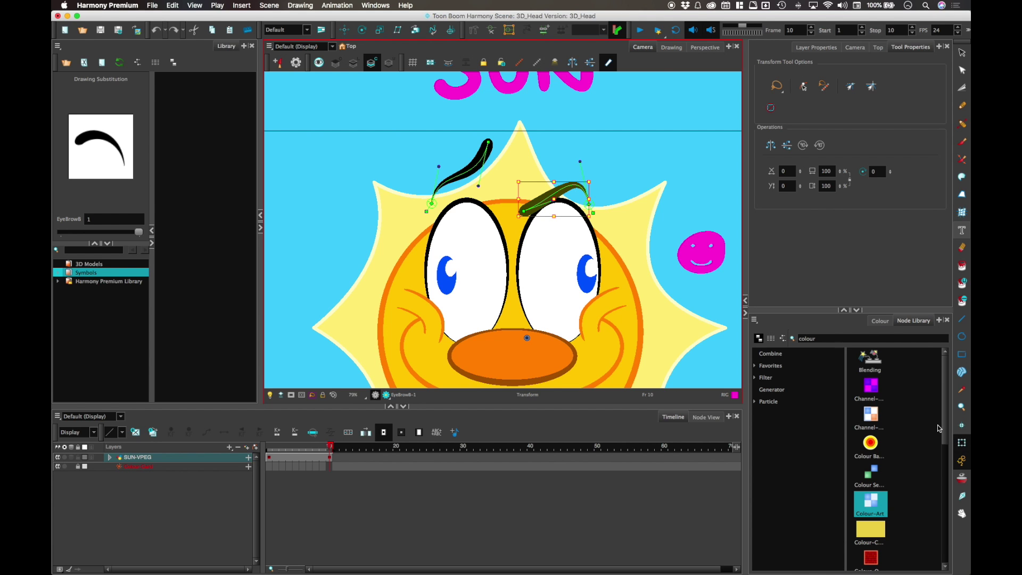
Try rotating EyeBrowB about a pivot placed on its outer tip with the Rotate tool, and undo the rotation.
click(362, 31)
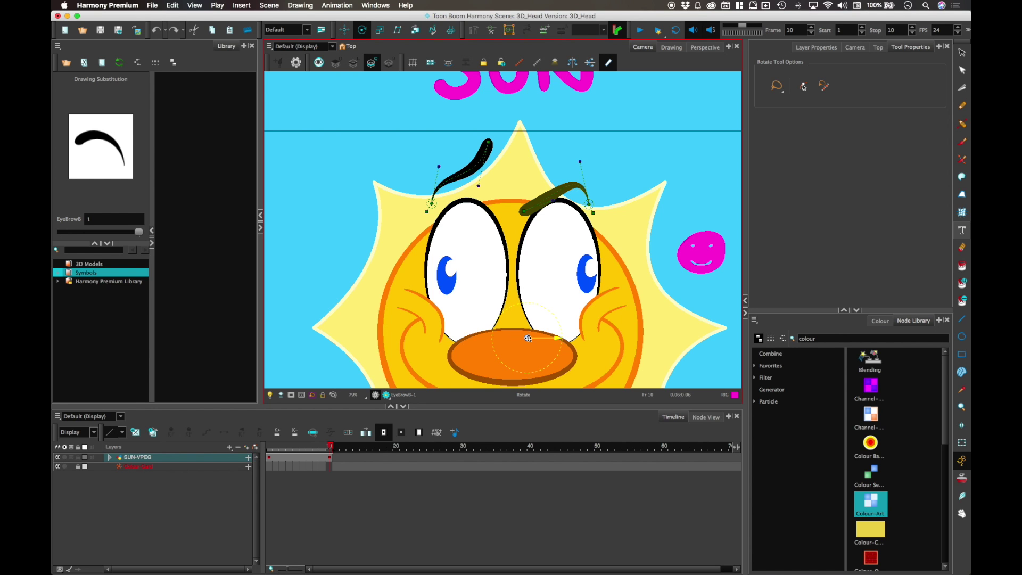
drag(528, 337, 560, 282)
mouse_move(639, 169)
mouse_down()
mouse_move(612, 165)
mouse_move(648, 186)
mouse_move(631, 167)
mouse_up()
key(super+z)
key(super+z)
key(super+z)
key(super+z)
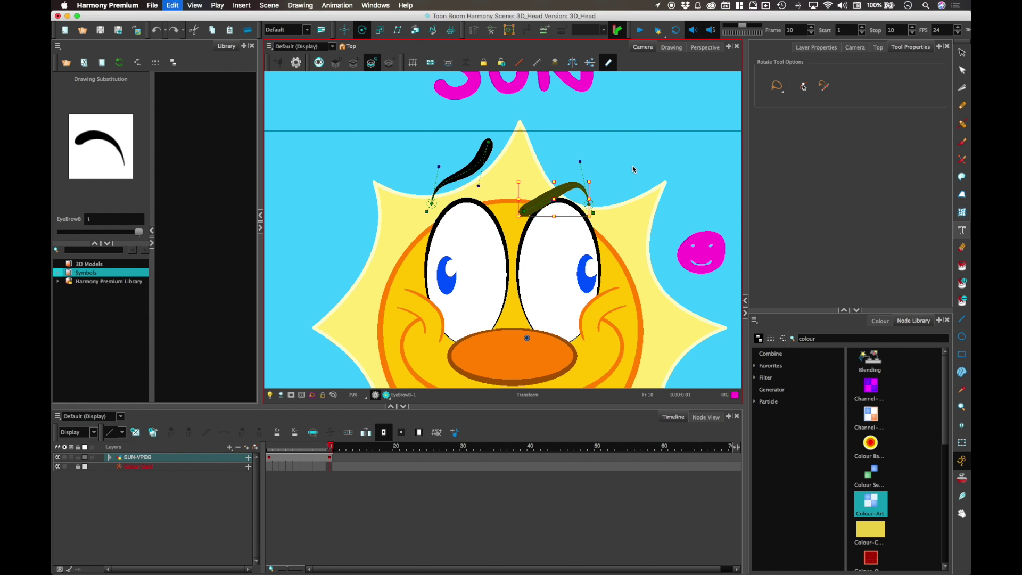
drag(527, 338, 623, 171)
click(962, 443)
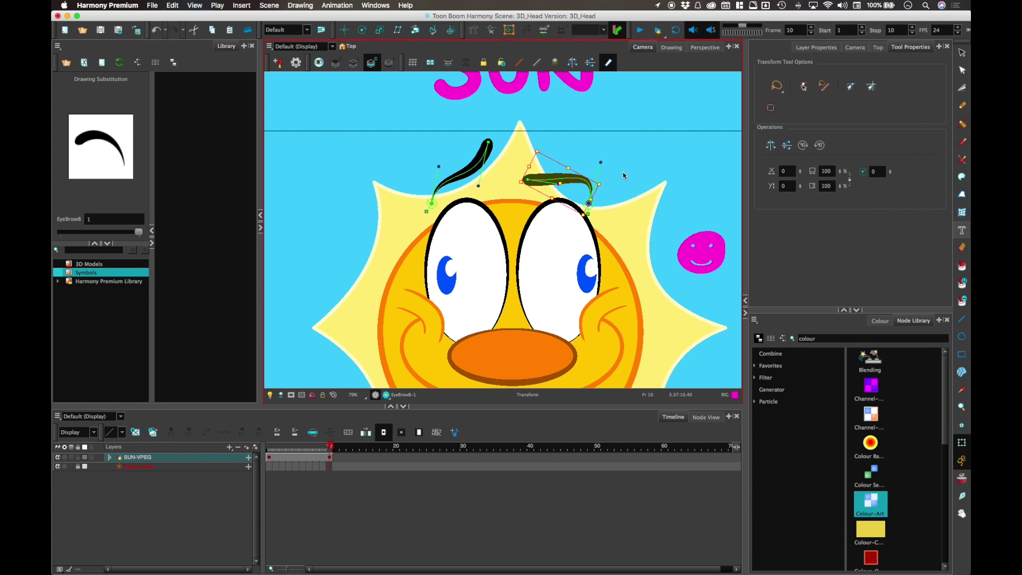
key(super+z)
click(621, 162)
Try placing EyeBrowA's rotation pivot on its outer tip with the Rotate tool and return to the Transform tool.
click(468, 177)
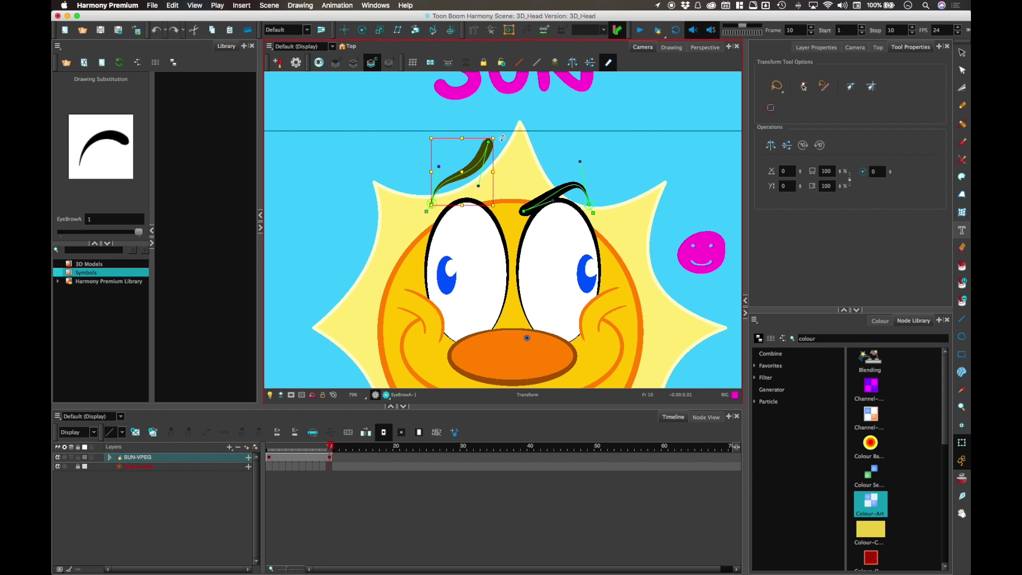
click(362, 30)
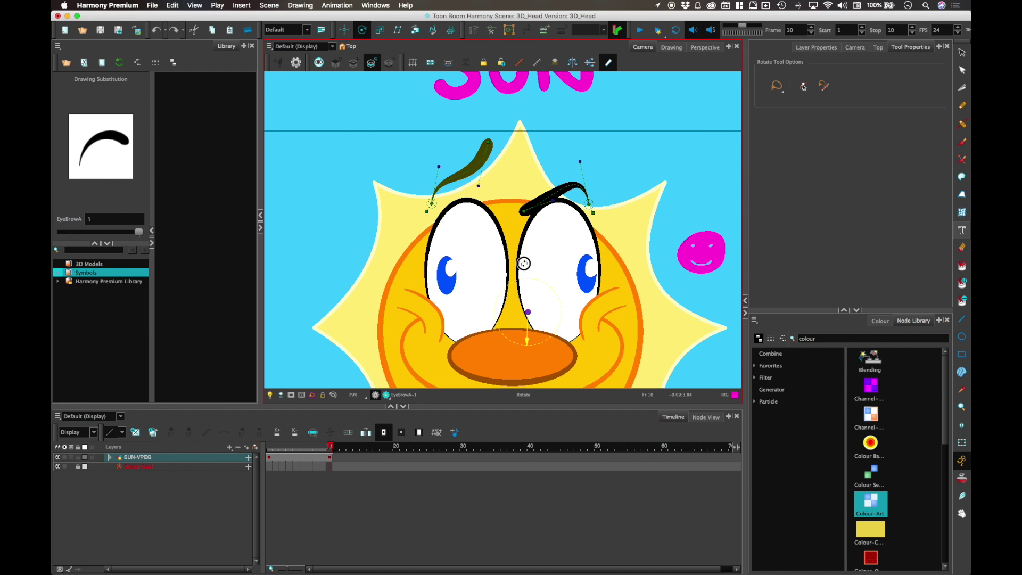
click(430, 203)
key(shift+t)
click(596, 128)
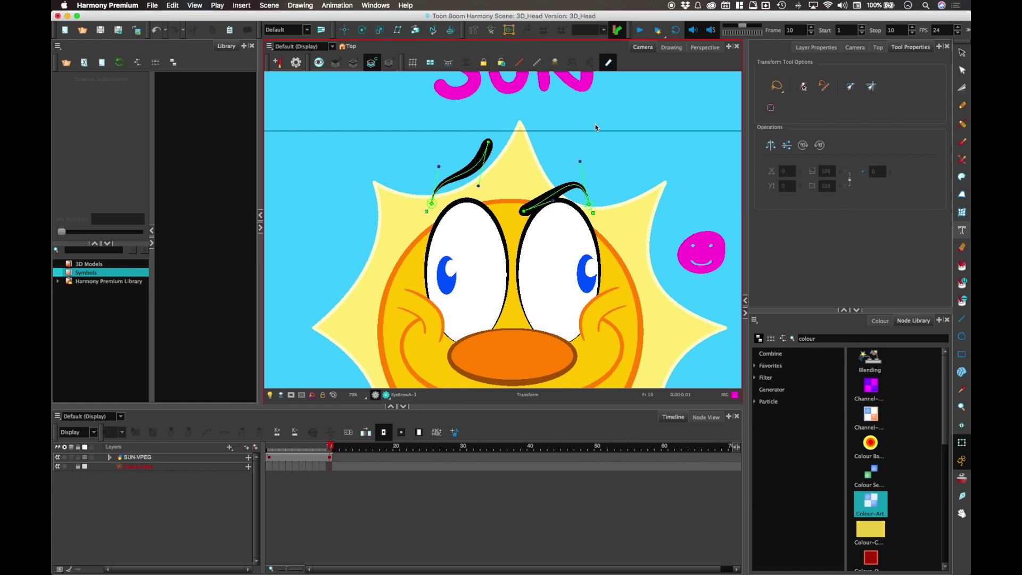
Pose both eyebrows at frame 10 by moving the inner ends of their curve deformers.
drag(478, 186, 503, 161)
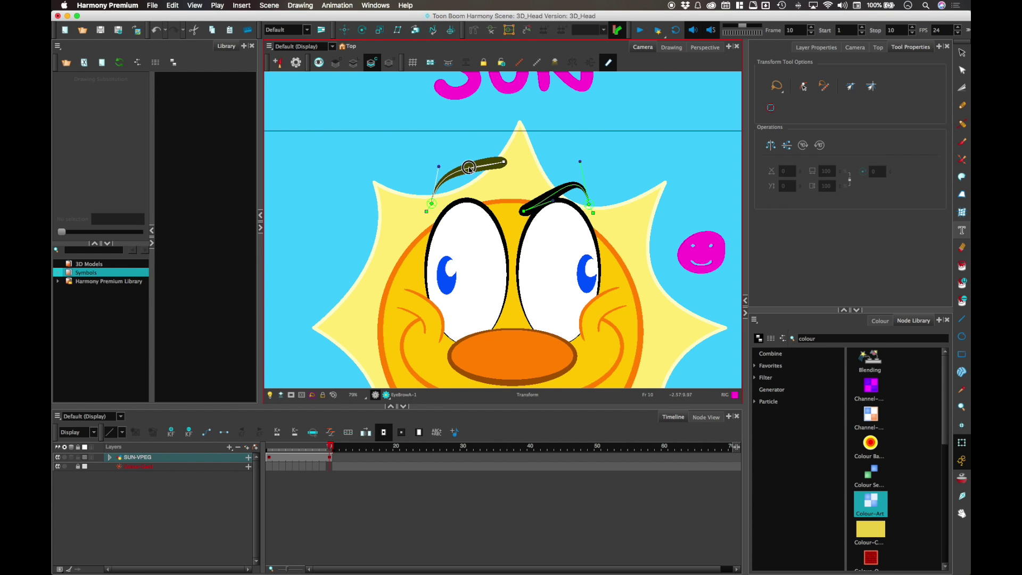
click(526, 208)
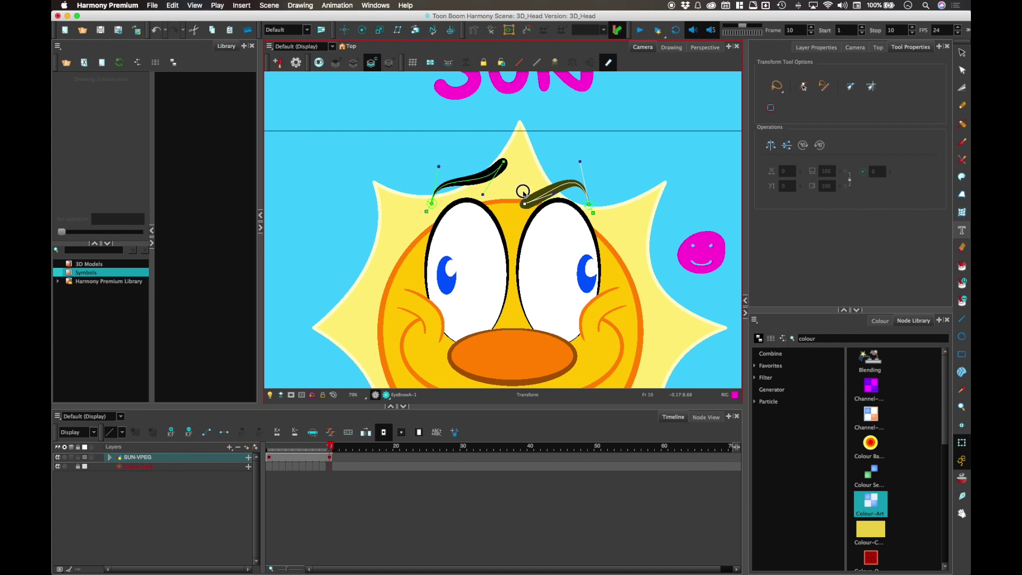
click(616, 150)
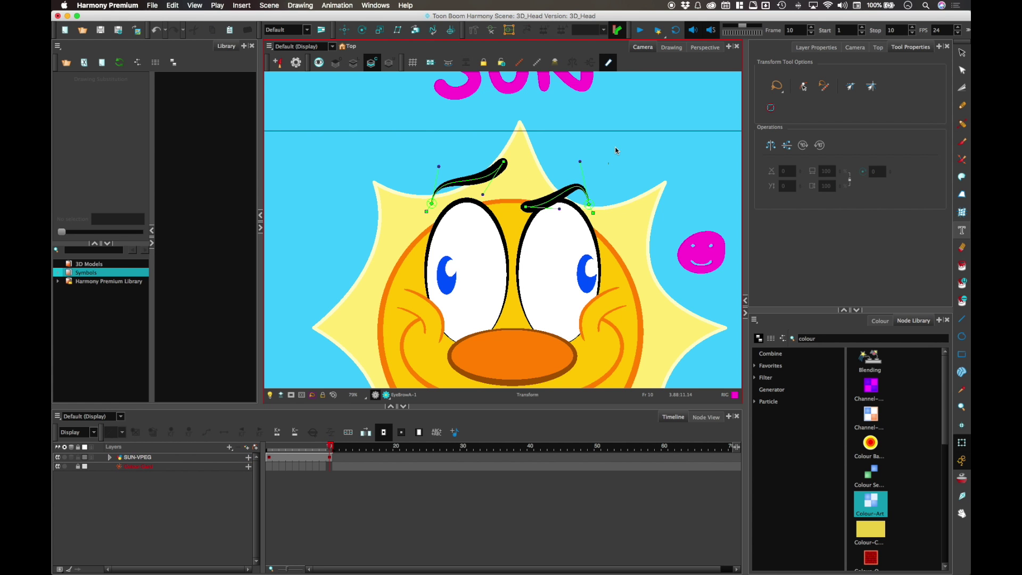
scroll(616, 150, down, 6)
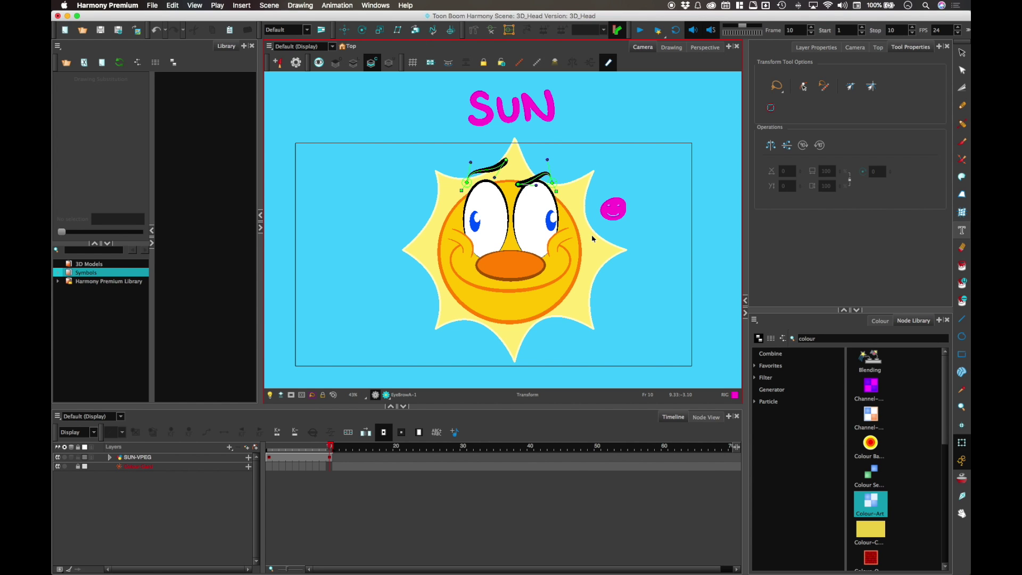
click(536, 256)
click(570, 267)
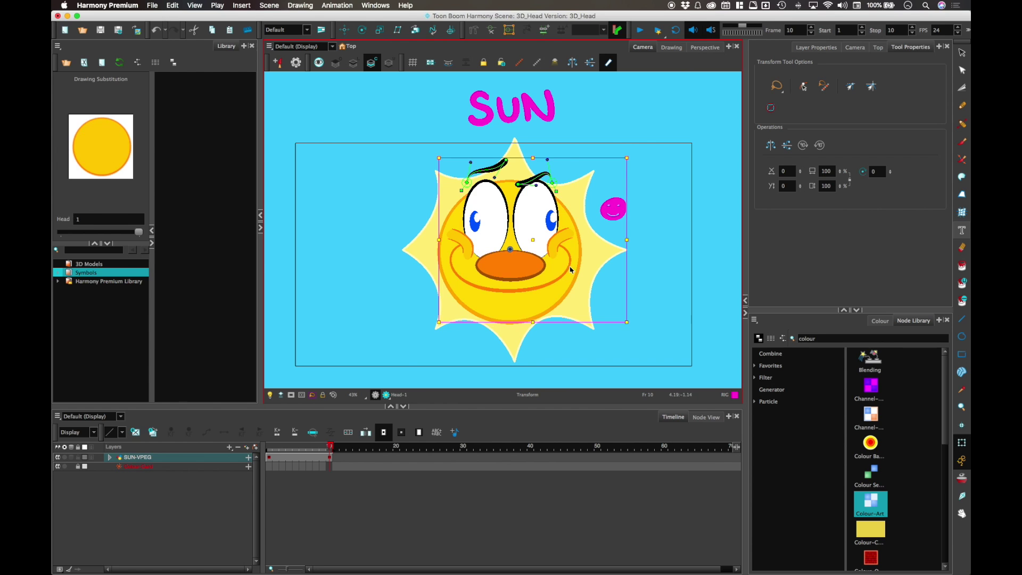
click(568, 274)
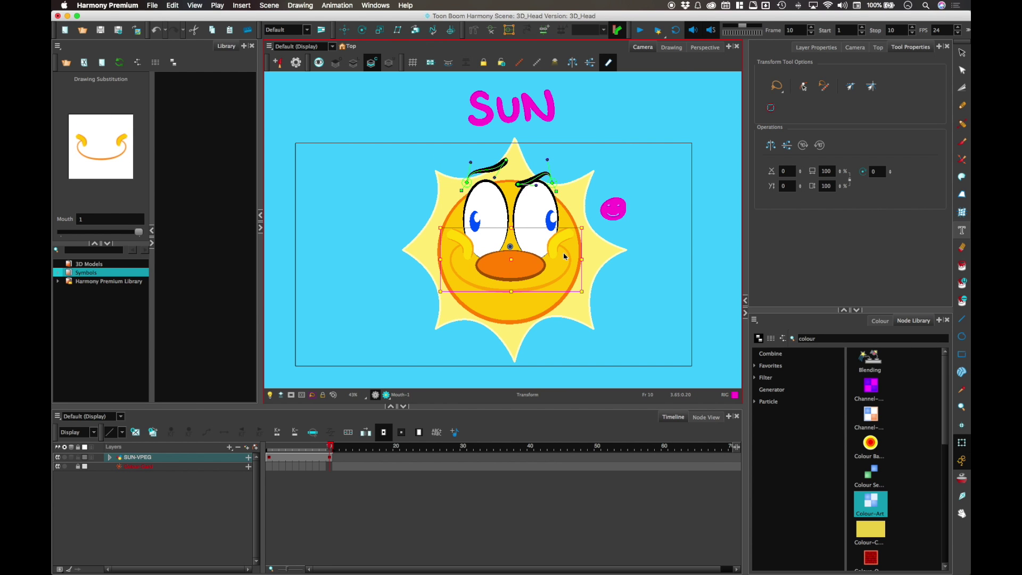
Delete the SUN-VPEG keyframe at frame 10 and return to frame 1.
click(292, 446)
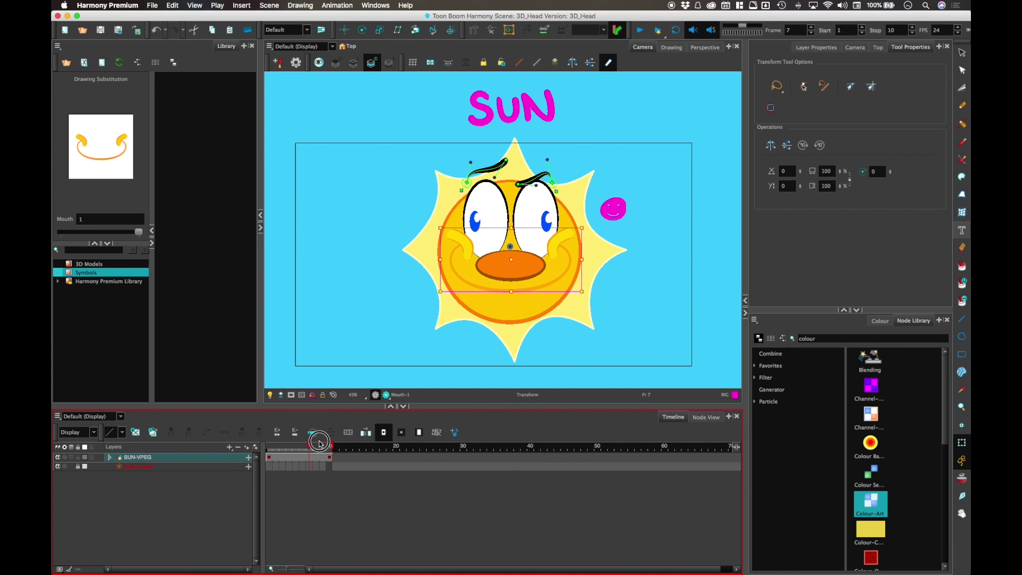
click(329, 456)
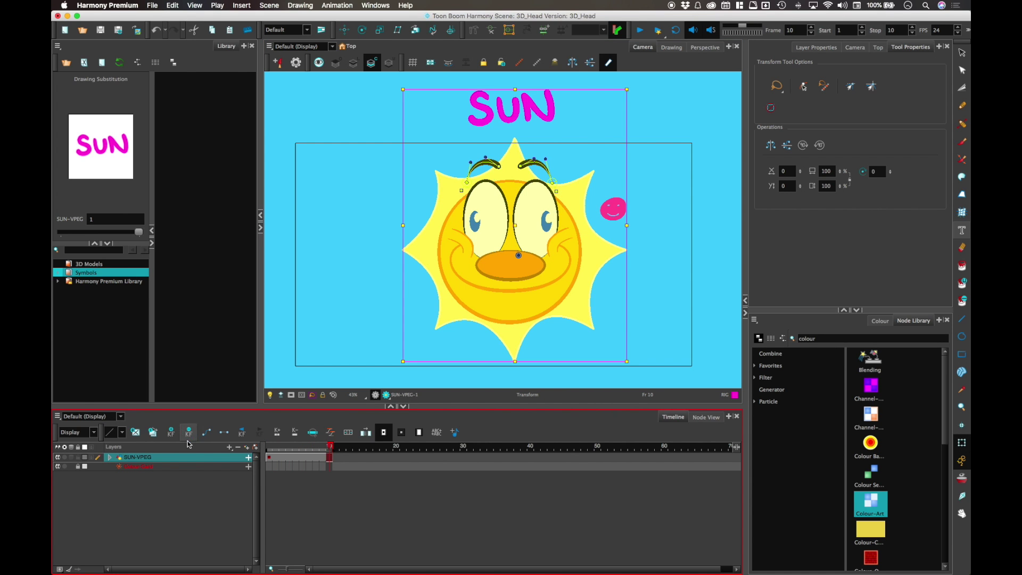
click(270, 447)
click(499, 165)
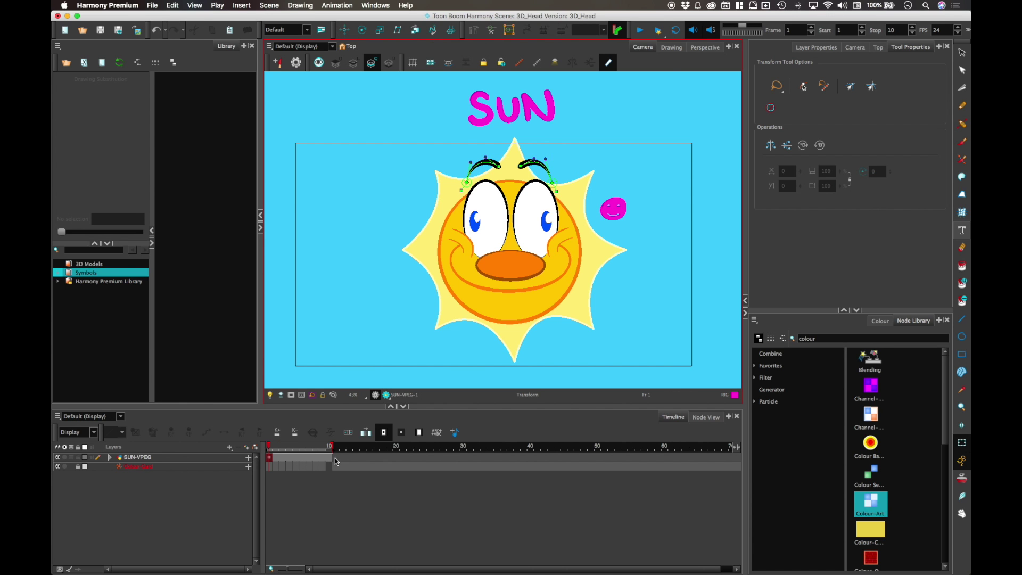
click(330, 459)
click(269, 458)
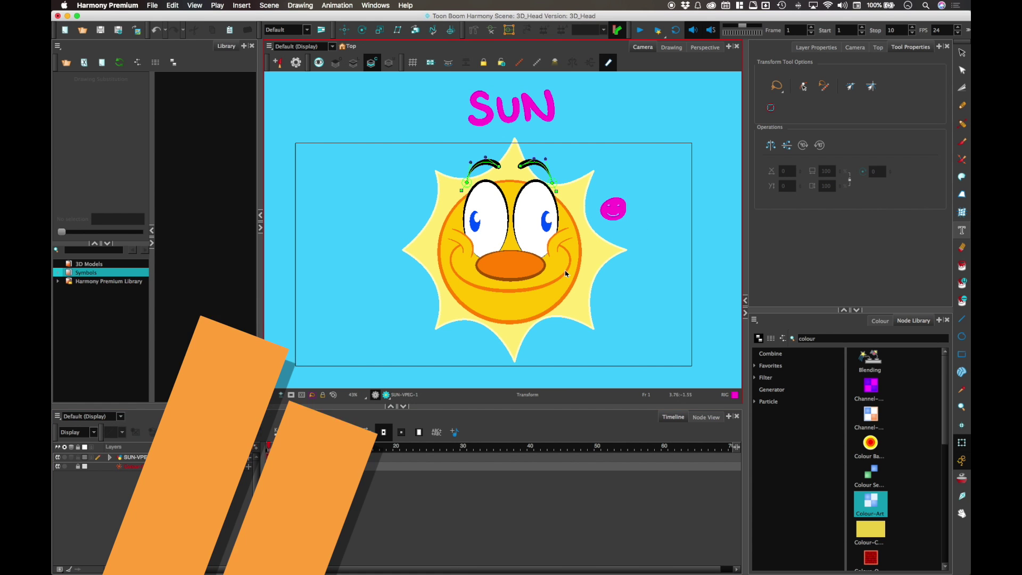
Expand the SUN-VPEG hierarchy in the timeline and select the Mouth layer's cell at frame 2.
click(564, 266)
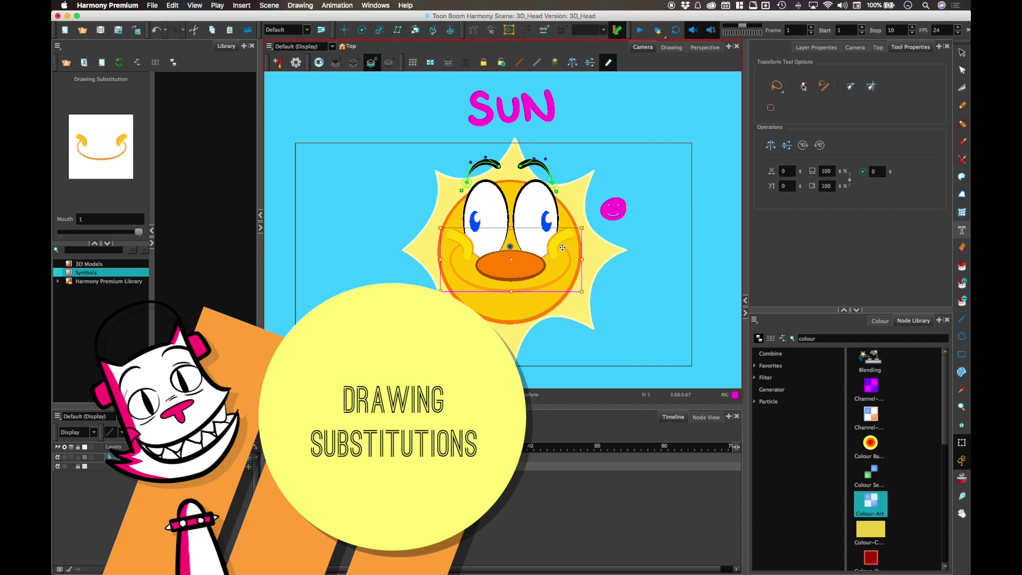
click(111, 457)
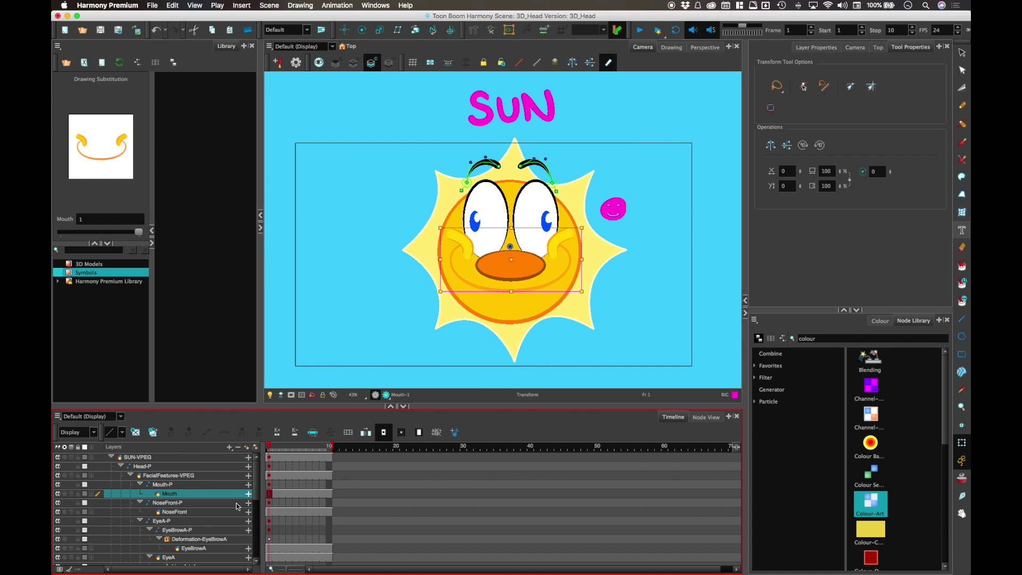
click(275, 495)
click(269, 494)
click(276, 496)
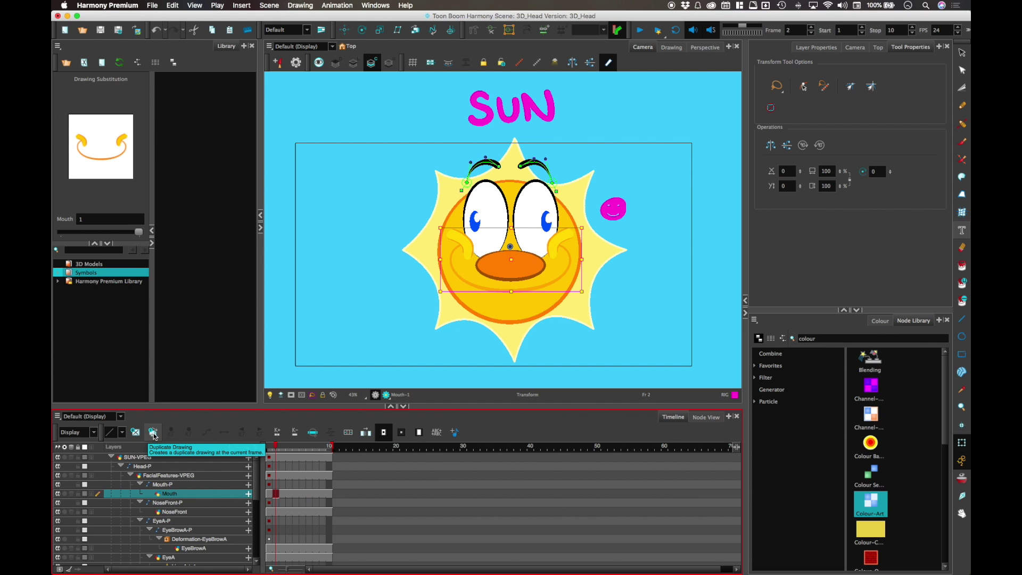
Try an empty Mouth drawing at frame 2, compare its pivot with frame 1 and the Mouth-P peg, and undo it.
click(135, 433)
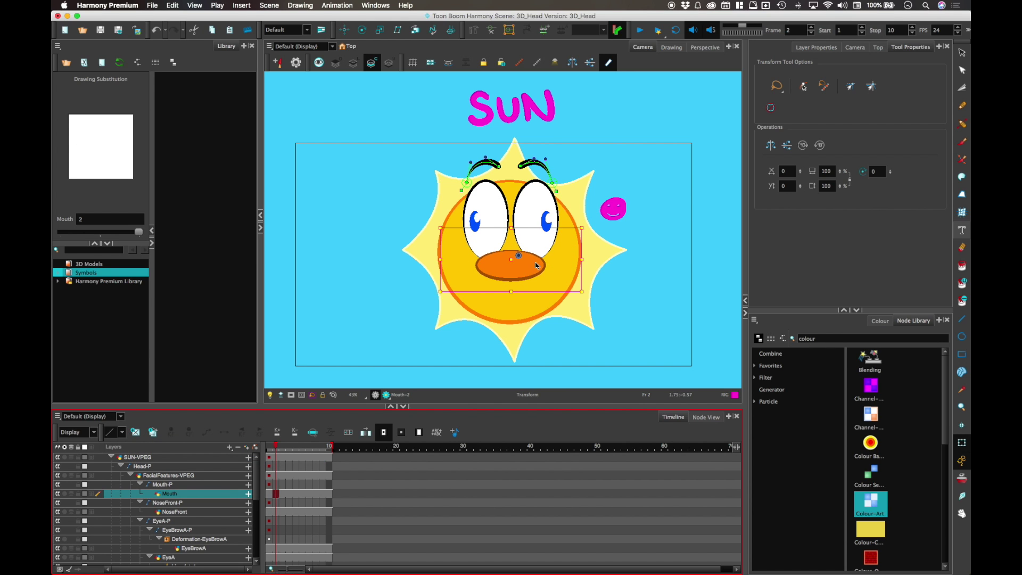
mouse_move(275, 446)
mouse_down()
mouse_move(267, 447)
mouse_move(275, 446)
mouse_up()
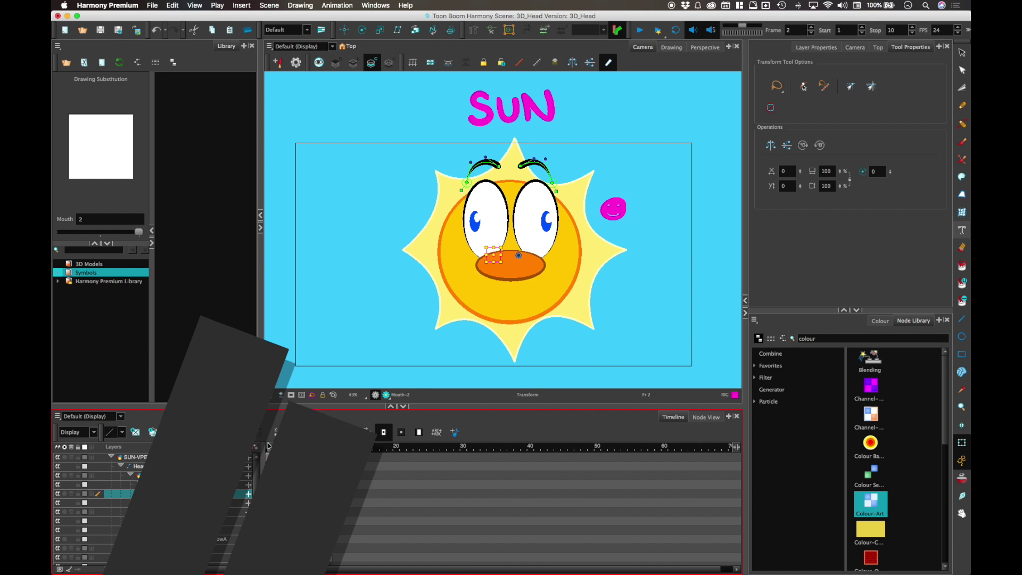
click(160, 484)
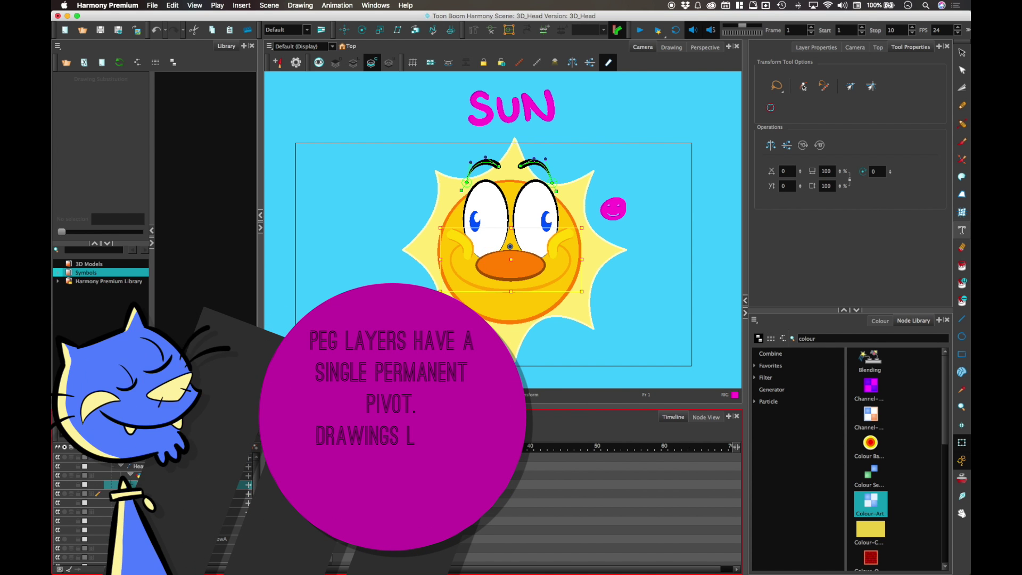
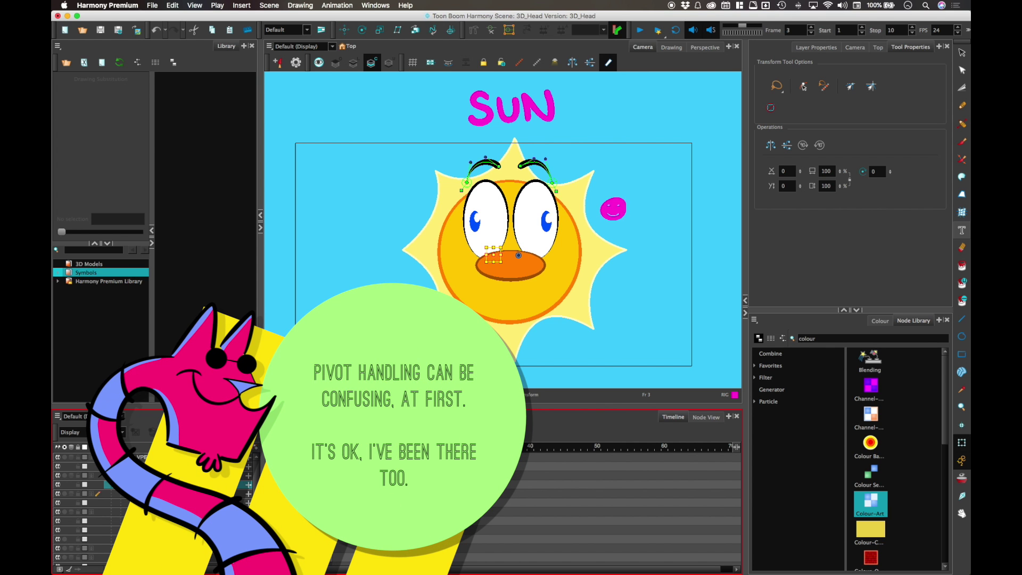
click(109, 493)
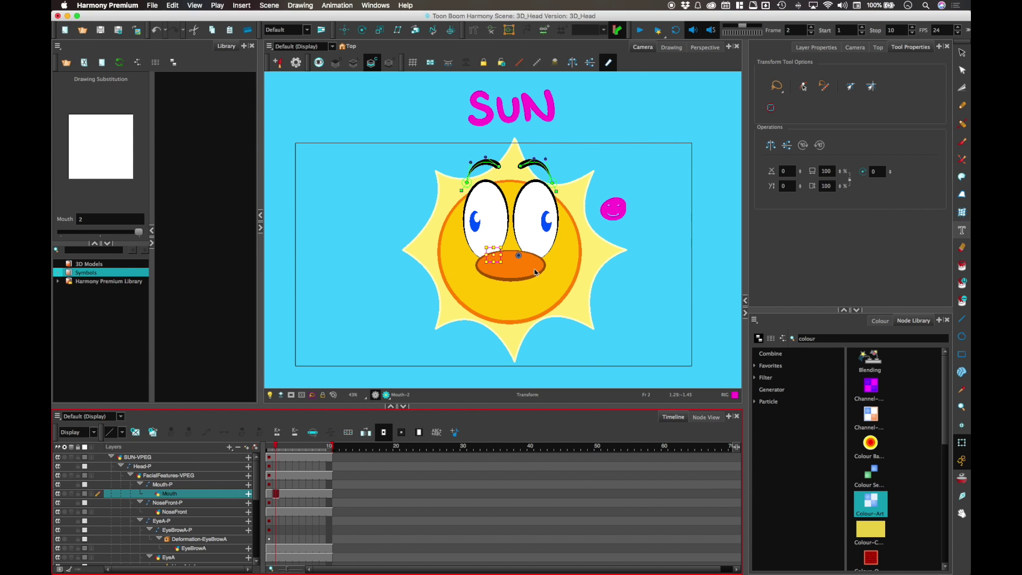
key(super+z)
Duplicate the existing Mouth drawing at frame 2.
click(277, 495)
click(490, 292)
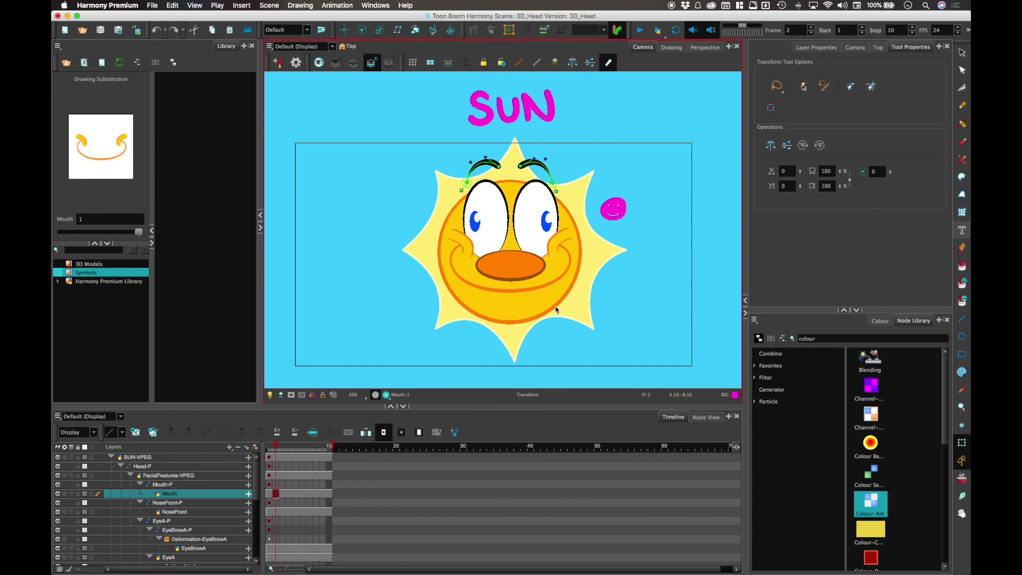
click(153, 437)
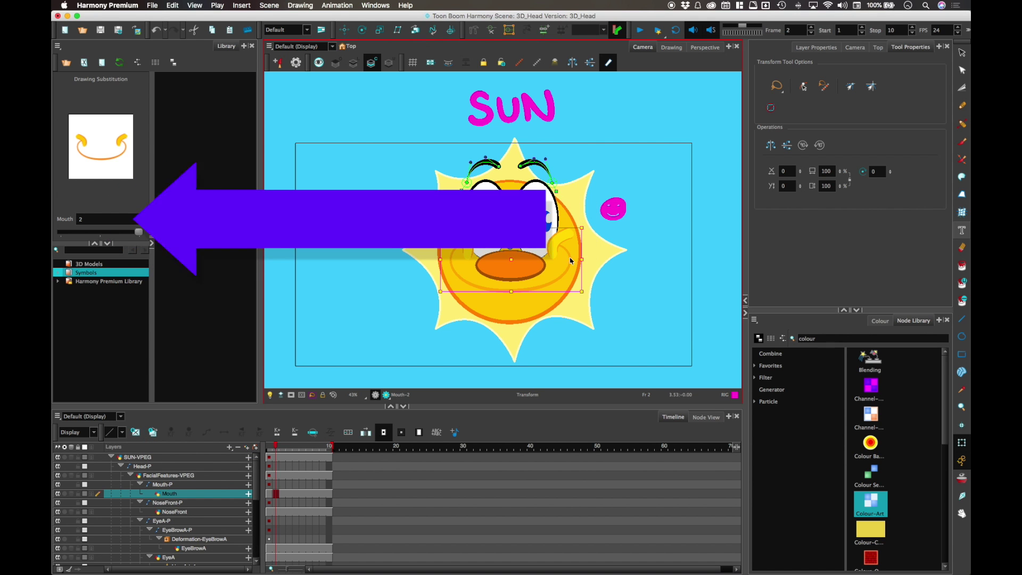
Draw an open mouth with a tongue below the smile line on the duplicated drawing, using the Pencil tool in the Sun Line colour.
scroll(561, 265, up, 4)
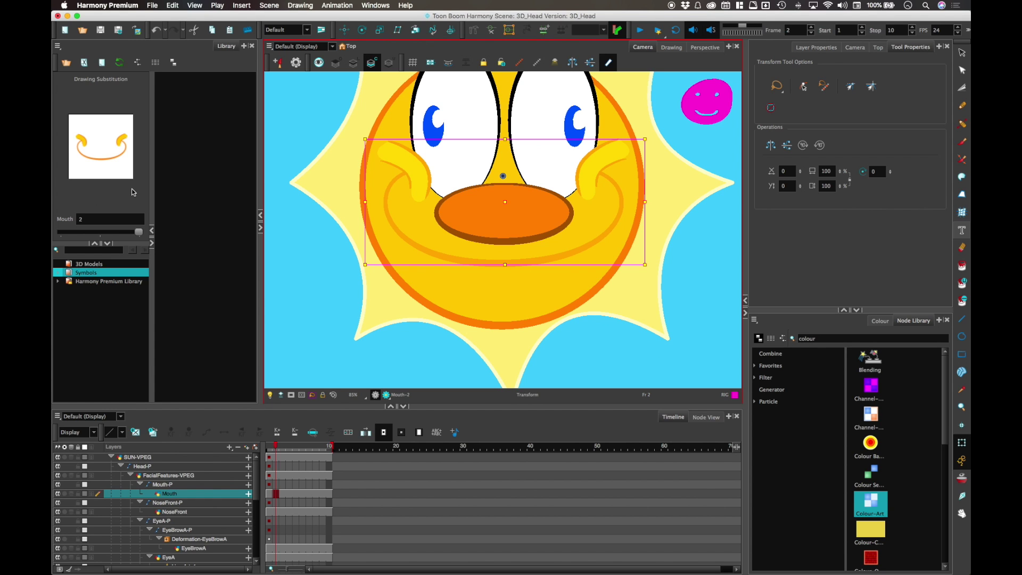
click(961, 70)
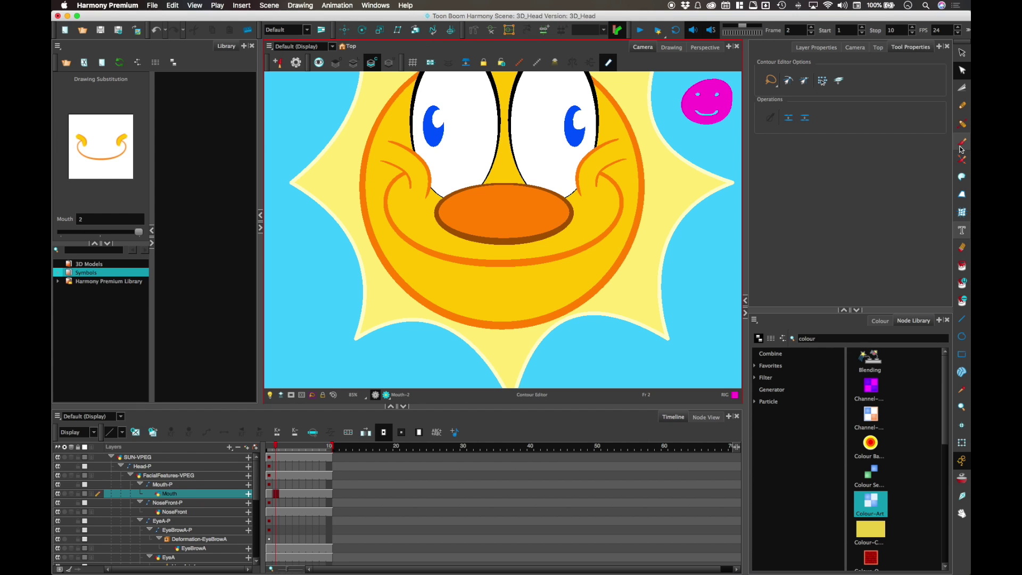
click(962, 105)
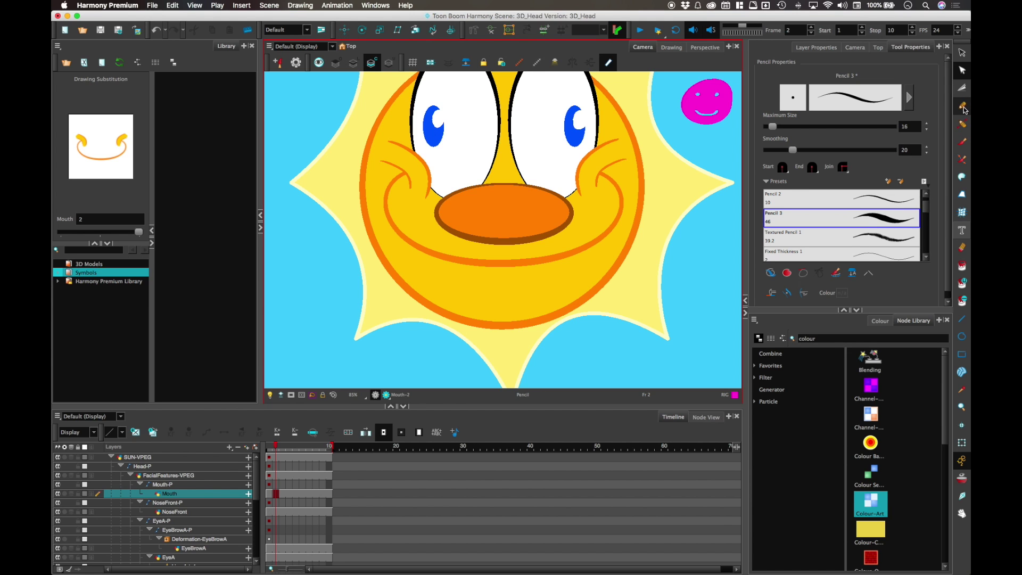
click(880, 321)
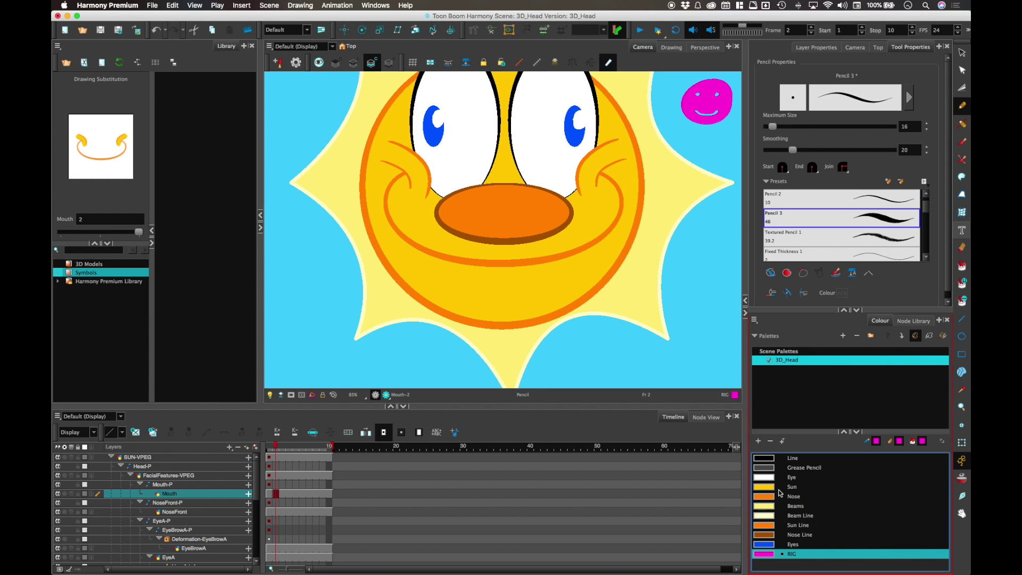
click(771, 524)
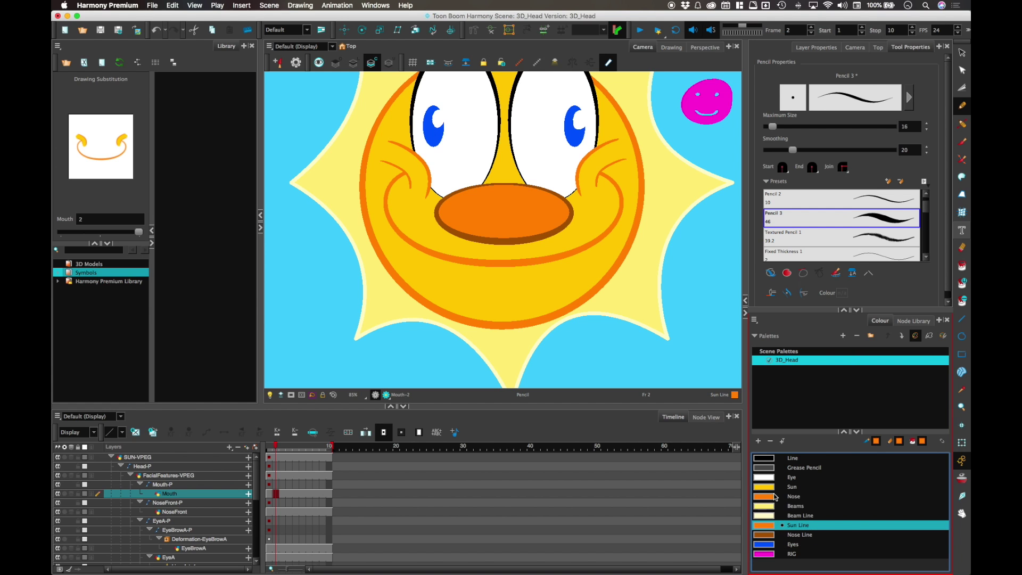
mouse_move(385, 210)
mouse_down()
mouse_move(403, 257)
mouse_move(454, 294)
mouse_move(500, 289)
mouse_move(495, 264)
mouse_up()
mouse_move(451, 291)
mouse_down()
mouse_move(479, 285)
mouse_move(501, 278)
mouse_up()
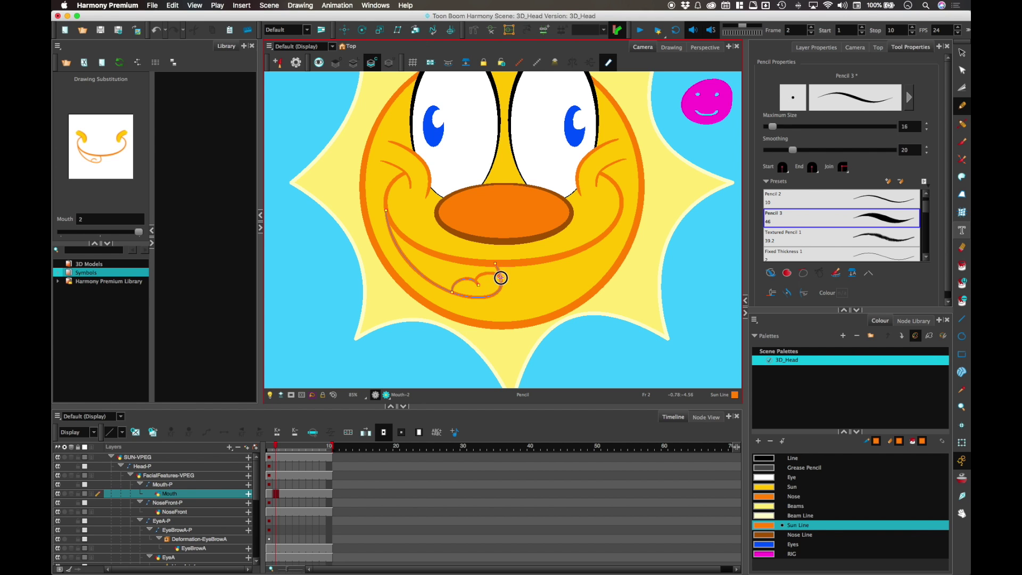
Choose the Paint tool and set its gap-closing value to 10.
click(962, 265)
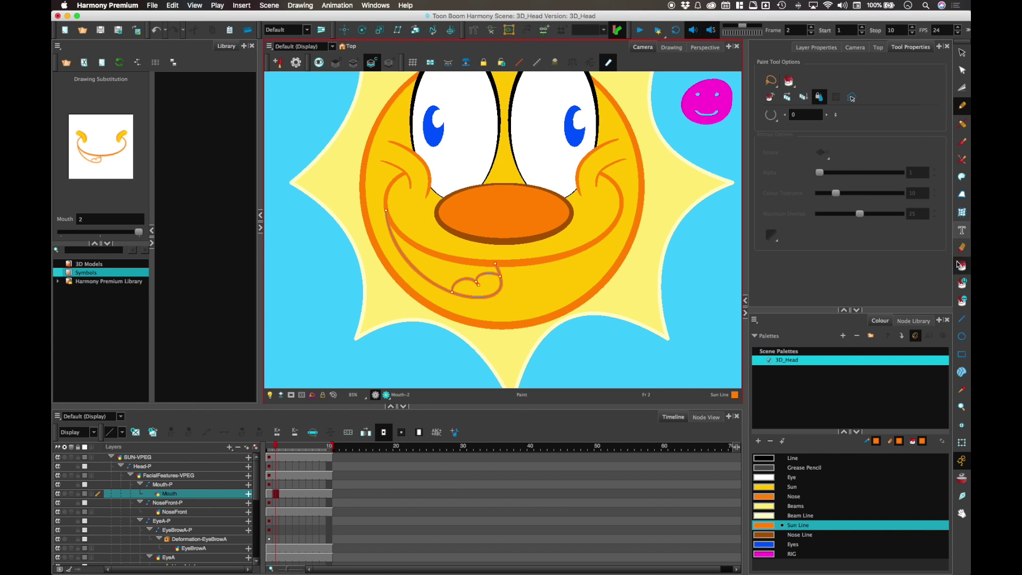
click(825, 115)
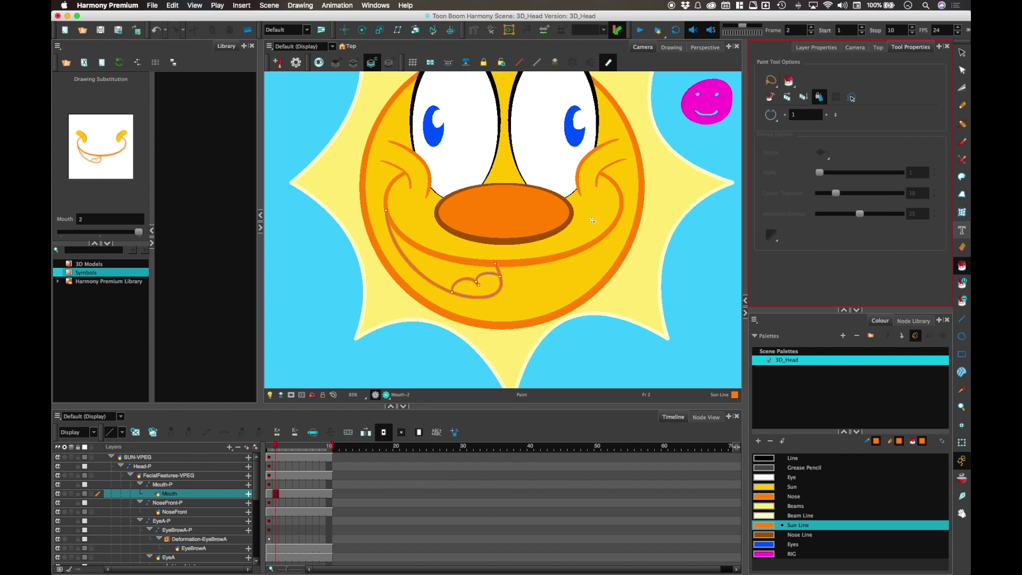
click(826, 115)
click(826, 115)
click(826, 114)
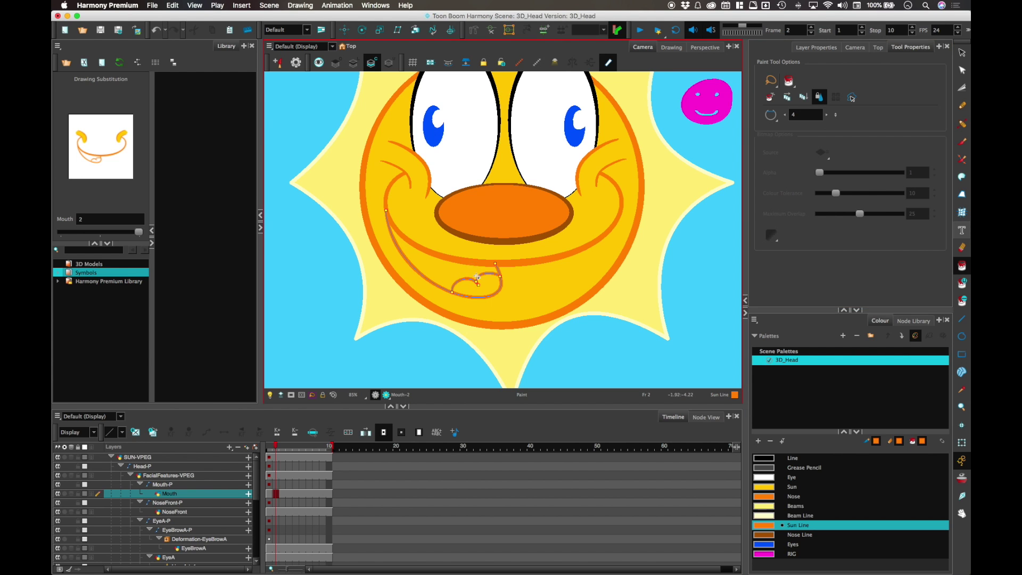
click(827, 114)
click(826, 115)
click(827, 114)
click(826, 115)
click(826, 115)
click(826, 114)
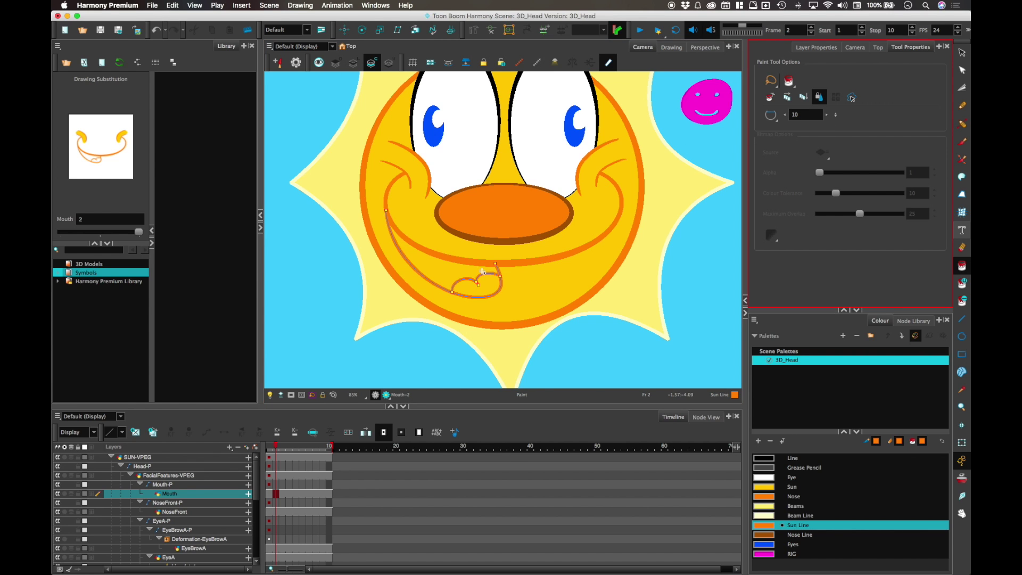
Cut the open-mouth and tongue pencil strokes from Colour Art and paste them onto the Line Art layer of the same drawing.
click(963, 70)
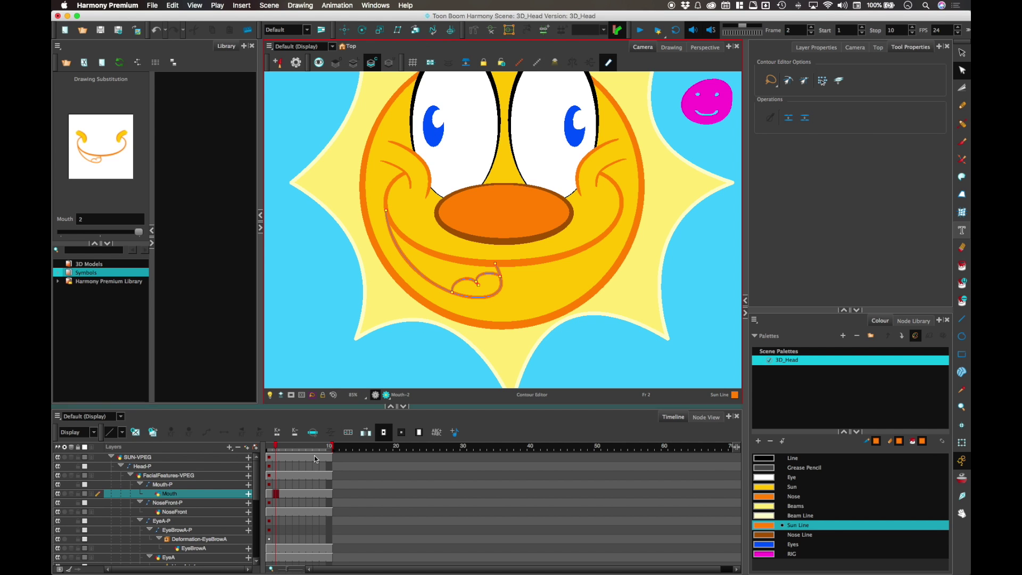
click(371, 63)
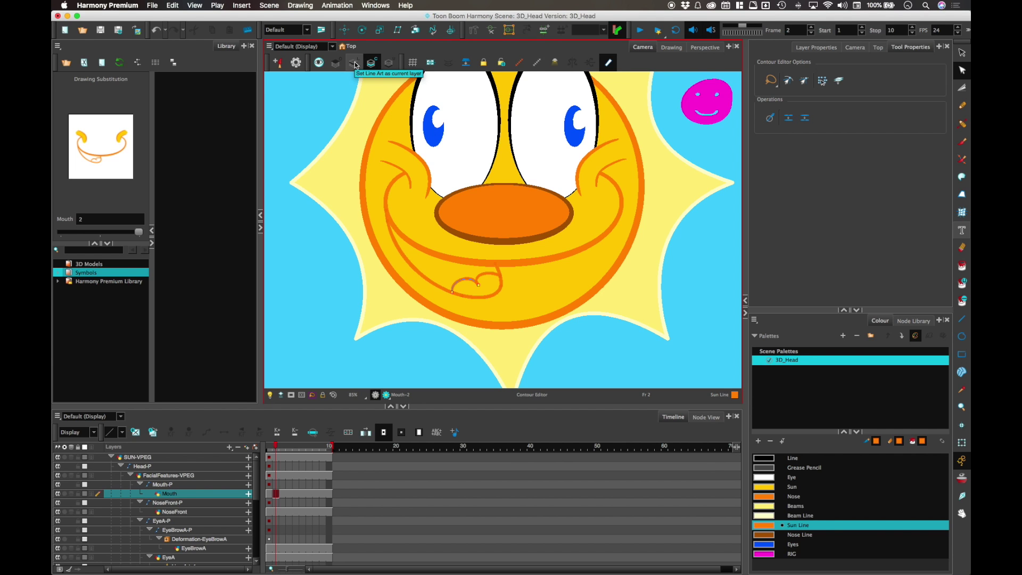
mouse_move(513, 315)
mouse_down()
mouse_move(545, 178)
mouse_move(590, 306)
mouse_up()
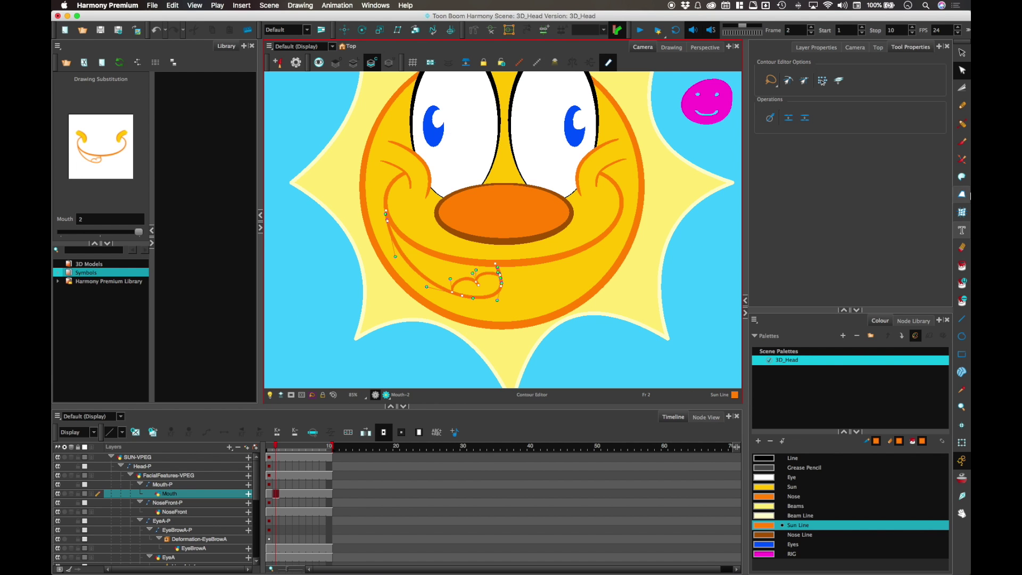
key(alt+s)
mouse_move(532, 297)
mouse_down()
mouse_move(374, 203)
mouse_move(468, 351)
mouse_up()
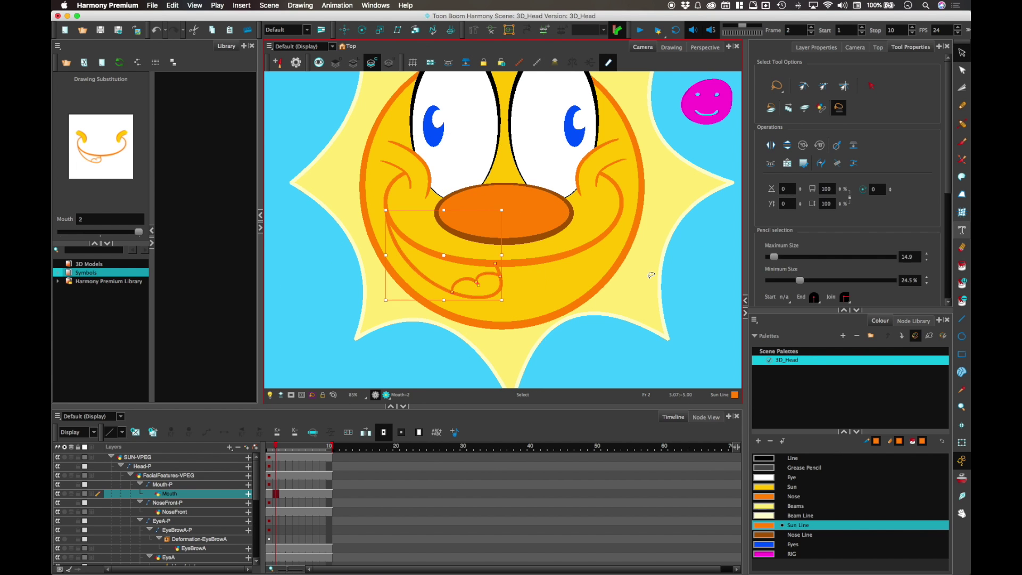
key(Delete)
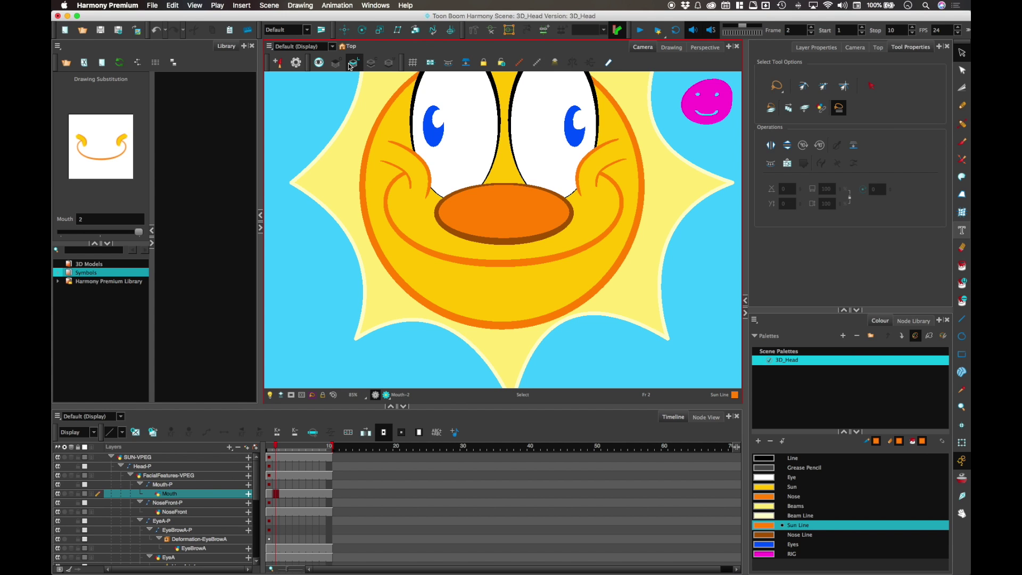
key(ctrl+z)
click(523, 277)
Try filling the open mouth with the Sun Line colour at gap-closing values of 10, 3 and lower, undoing each fill.
key(alt+i)
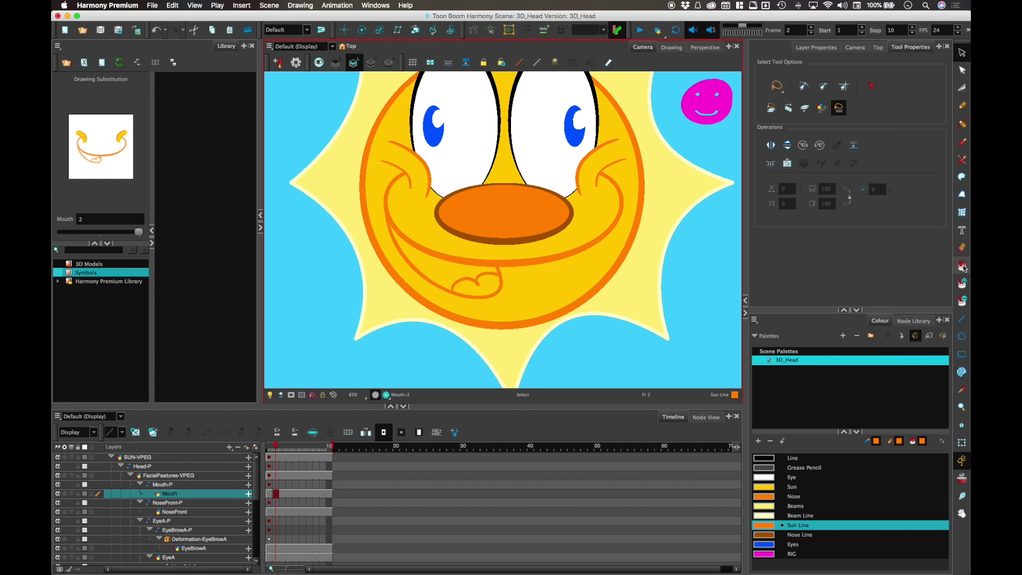
click(444, 270)
key(ctrl+z)
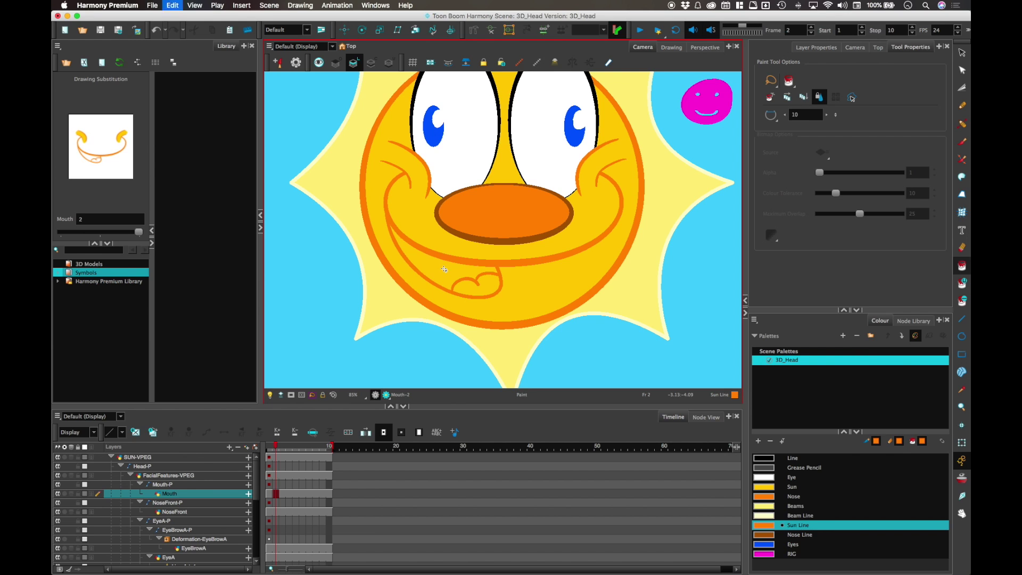
click(786, 116)
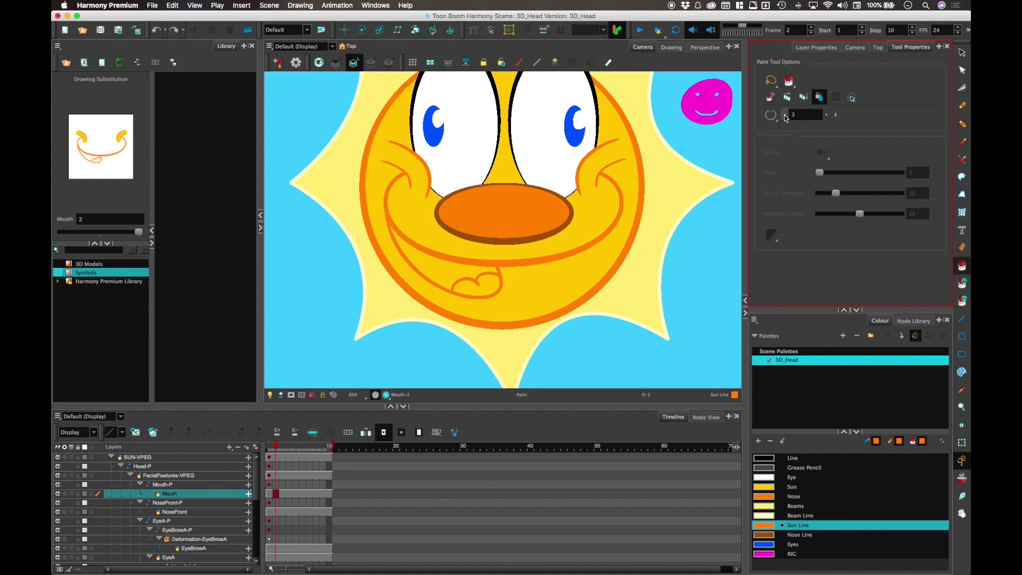
click(498, 269)
key(ctrl+z)
click(786, 116)
click(479, 266)
key(ctrl+z)
Set the Paint tool's gap-closing value to 1 and fill the open mouth above the tongue with the Sun Line colour.
click(787, 116)
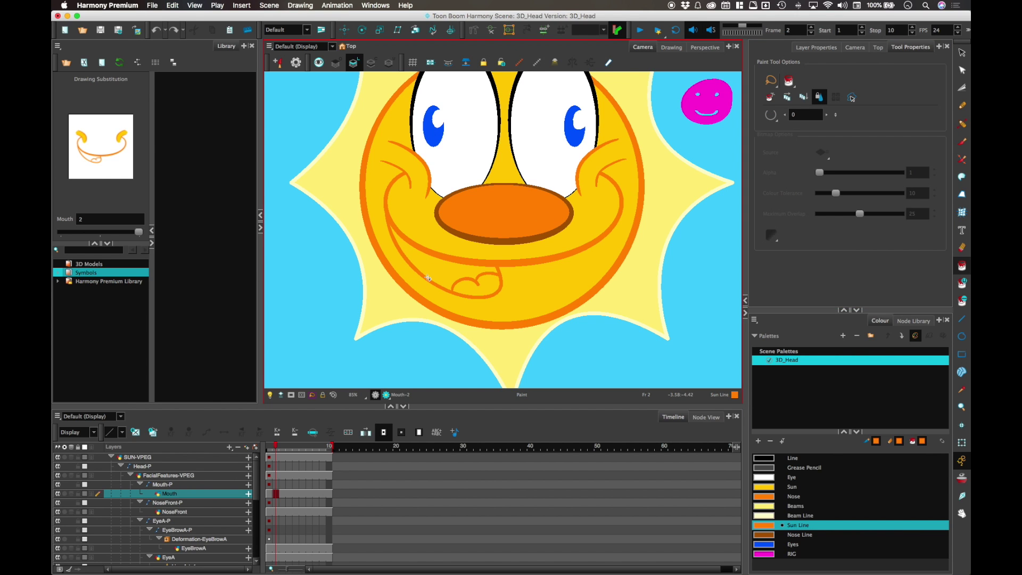
click(827, 114)
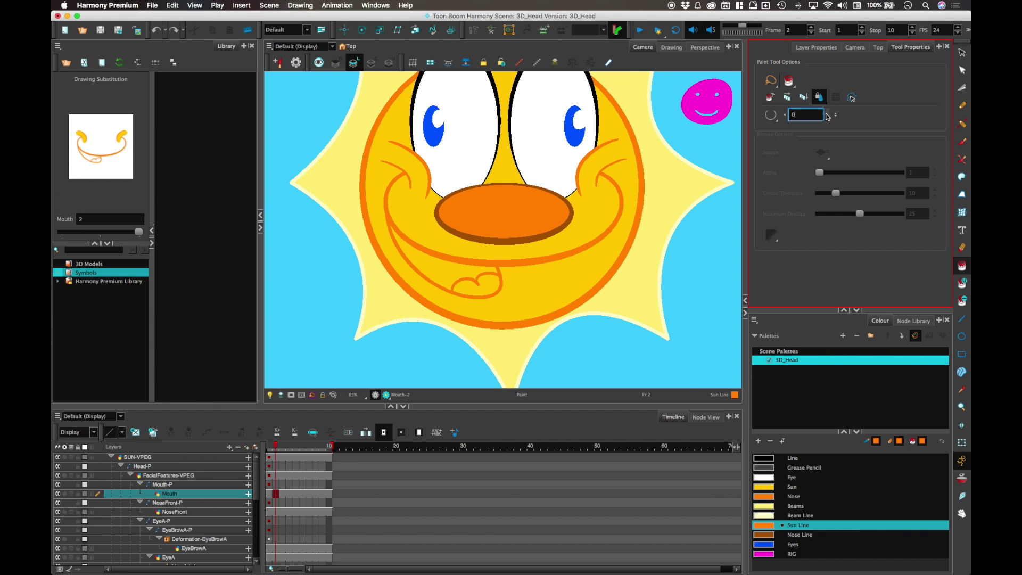
click(462, 254)
Reshape the tongue's line end with the Contour Editor to cover the tiny unpainted gap beside the mouth's edge.
scroll(505, 216, up, 5)
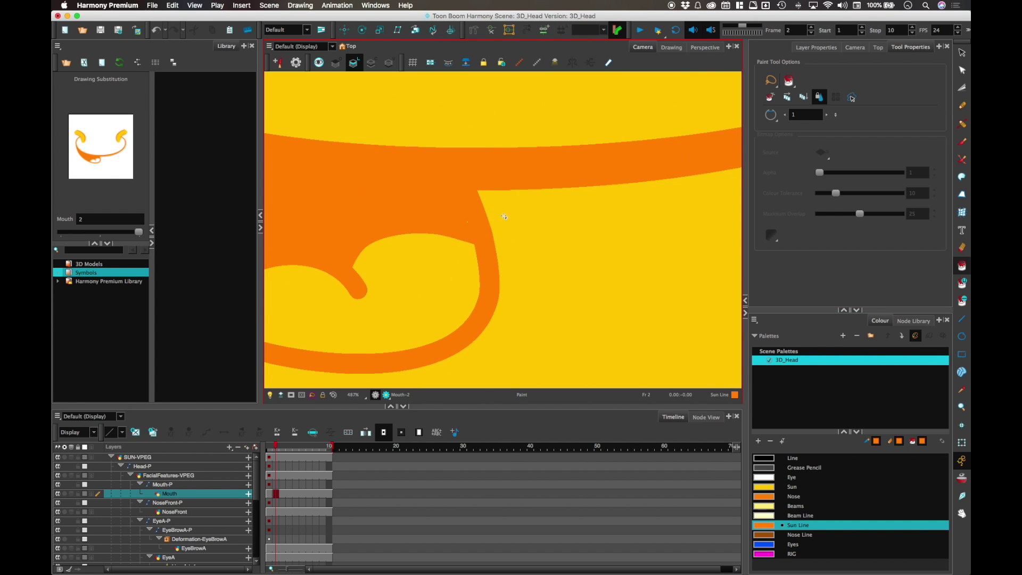
scroll(504, 216, up, 4)
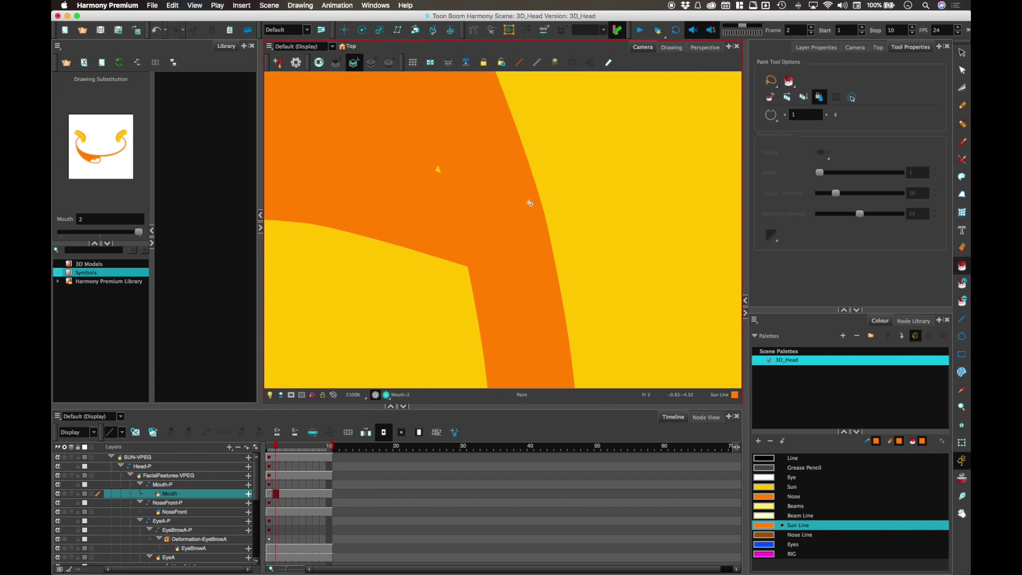
click(961, 72)
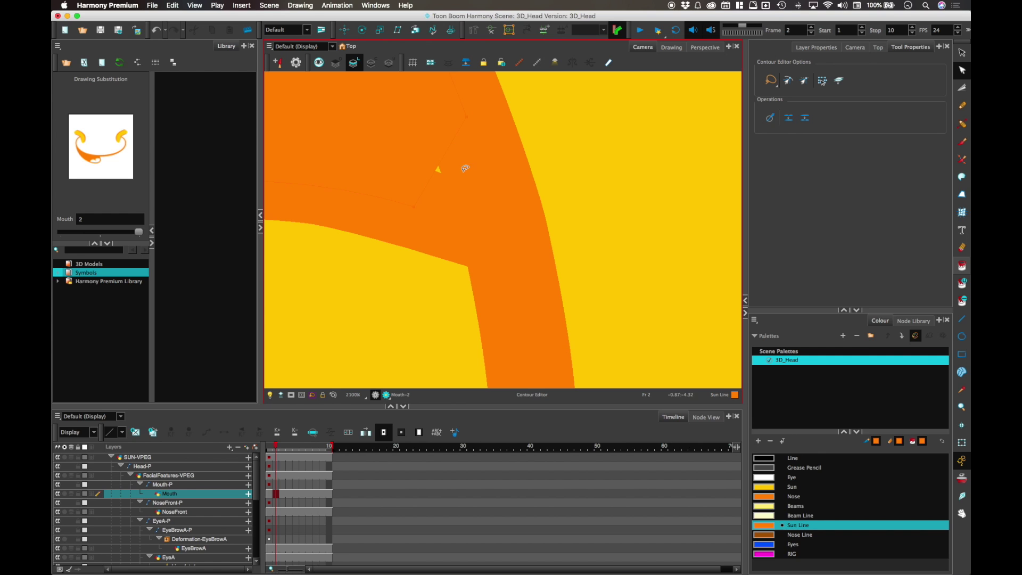
click(440, 160)
drag(415, 209, 459, 220)
key(super+z)
mouse_move(453, 184)
mouse_down()
mouse_move(414, 206)
mouse_move(448, 212)
mouse_up()
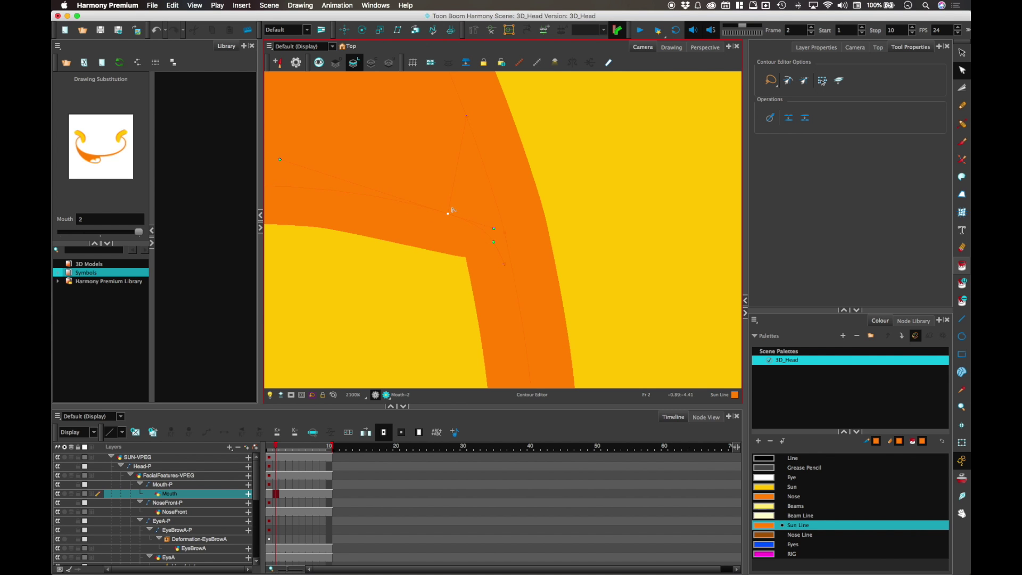
scroll(477, 164, down, 10)
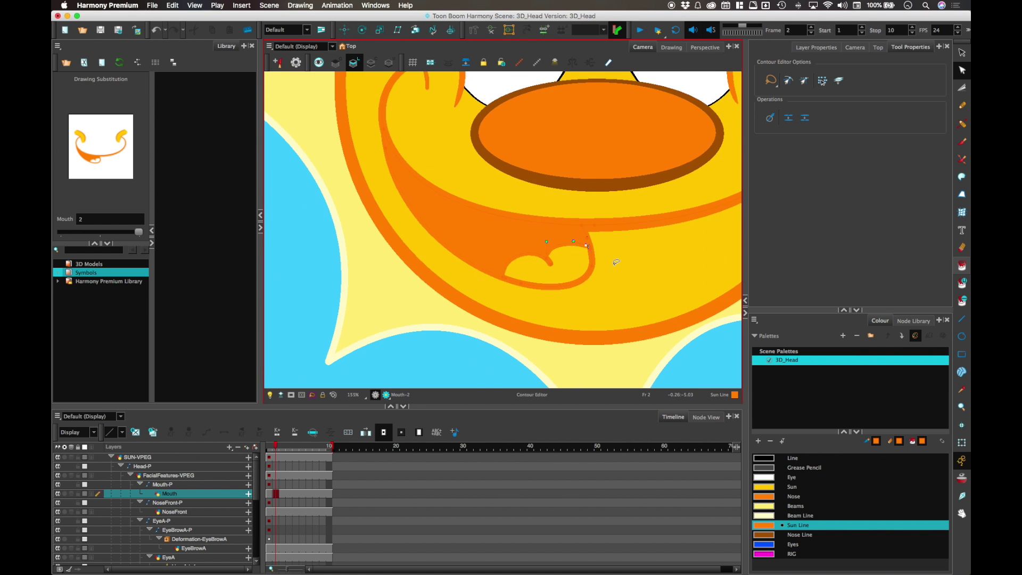
scroll(617, 250, down, 3)
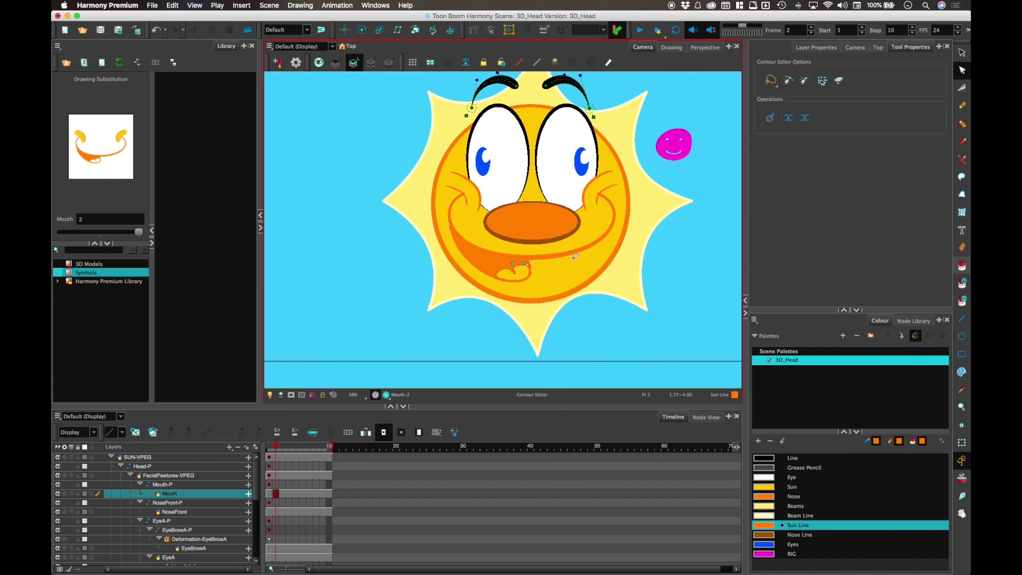
Duplicate the open-mouth drawing at frame 3 of the Mouth layer.
mouse_move(275, 451)
mouse_down()
mouse_move(267, 441)
mouse_move(276, 447)
mouse_up()
click(283, 494)
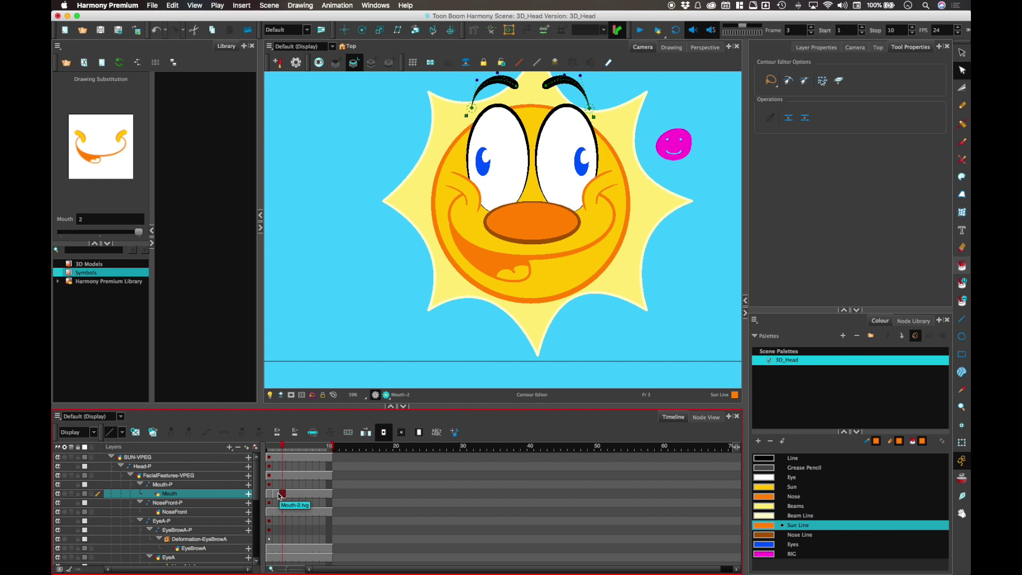
click(153, 432)
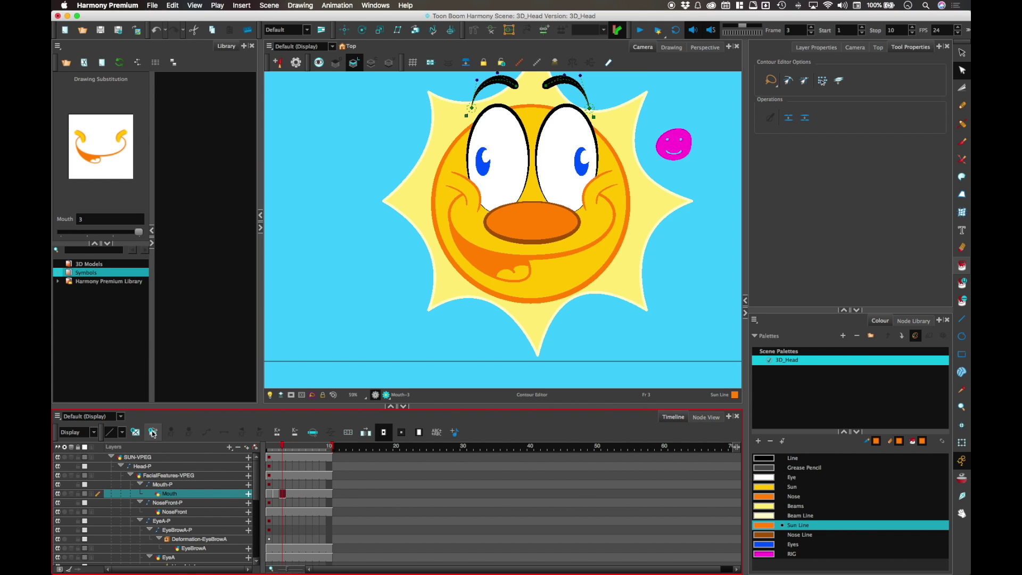
Reshape the open mouth's outer edge beside the tongue slightly outward and down on the frame 3 drawing with the Contour Editor.
click(526, 261)
click(504, 268)
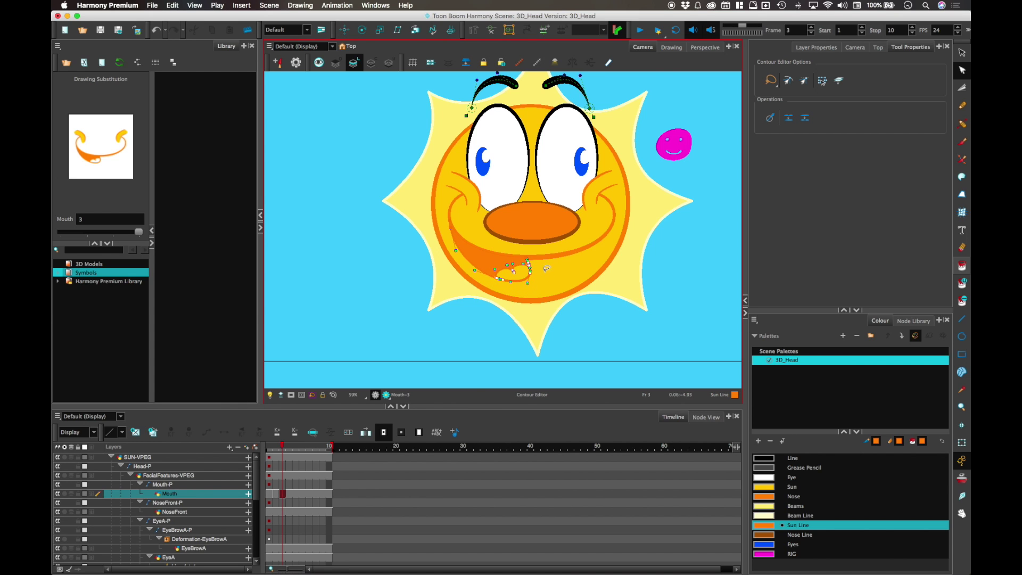
drag(533, 274, 537, 279)
click(528, 271)
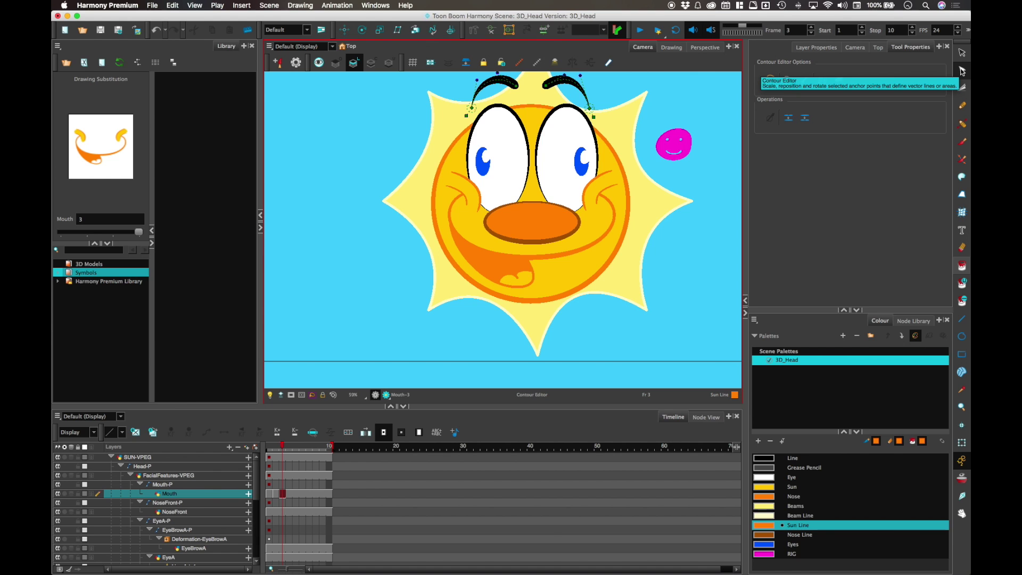
mouse_move(283, 444)
mouse_down()
mouse_move(270, 444)
mouse_move(283, 444)
mouse_up()
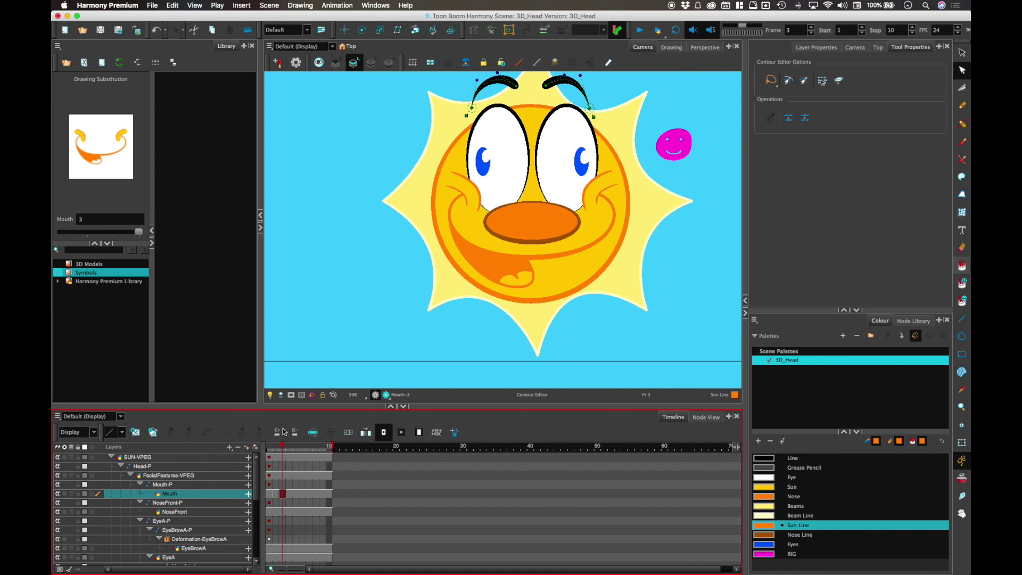
Pull both cheek shapes and smile corners inward on the frame 3 mouth drawing, and compare it with frame 2.
click(473, 208)
drag(478, 215, 468, 202)
click(610, 193)
drag(601, 191, 599, 202)
click(276, 446)
drag(275, 446, 286, 446)
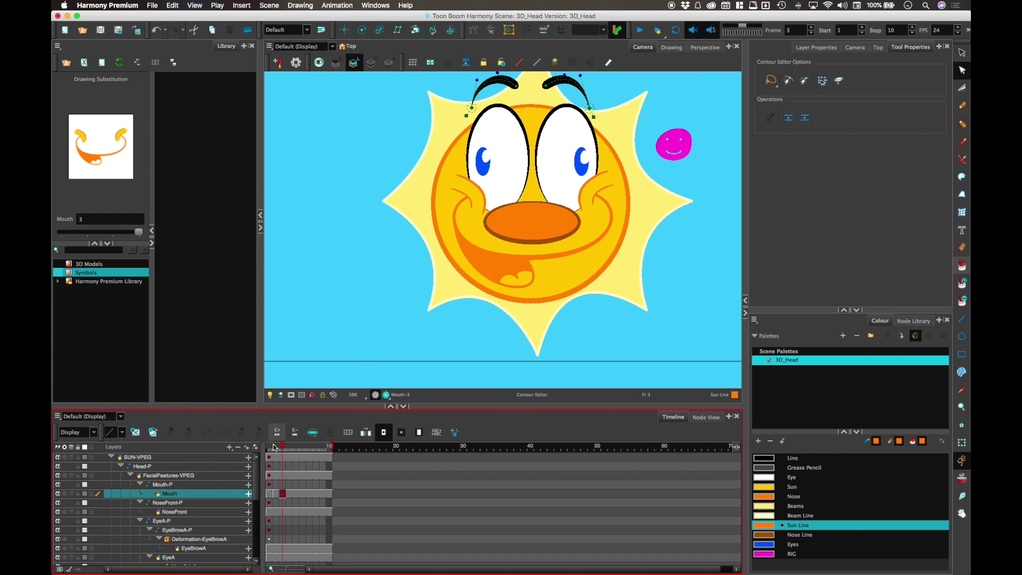
Substitute drawing 2 for the Mouth layer at frame 6.
click(304, 499)
mouse_move(136, 234)
mouse_down()
mouse_move(109, 234)
mouse_move(142, 232)
mouse_up()
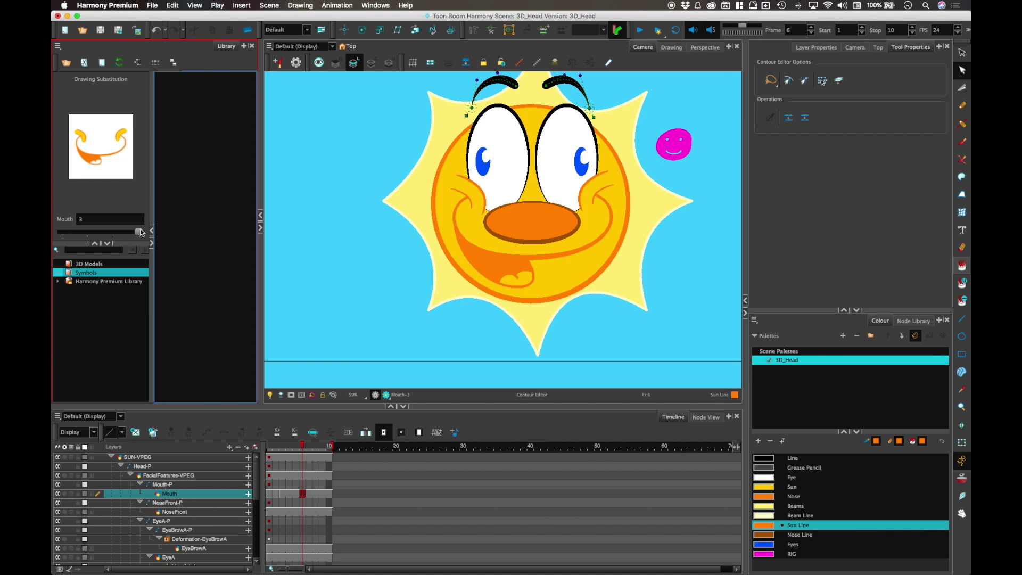
click(304, 494)
key(minus)
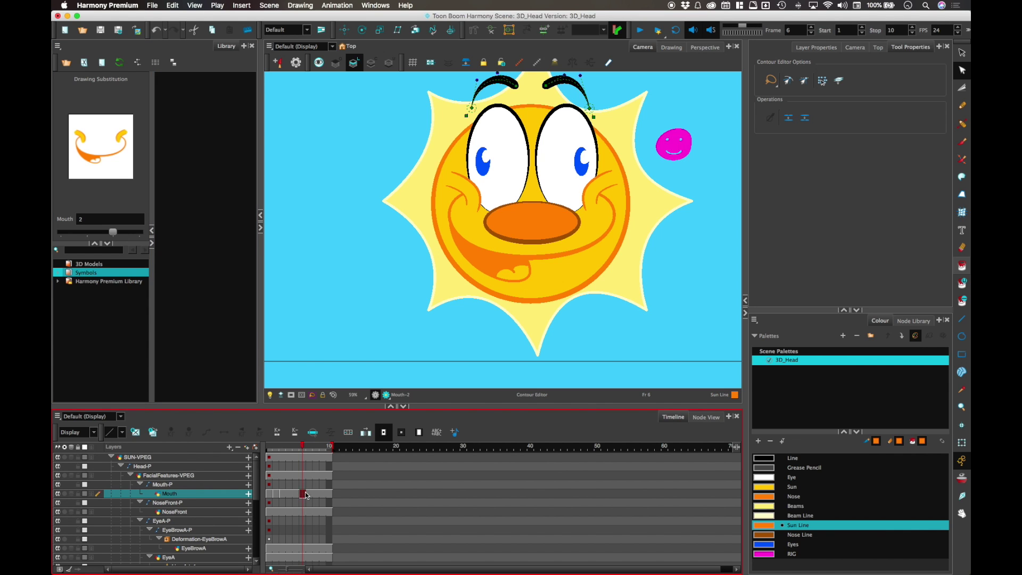
mouse_move(307, 451)
mouse_down()
mouse_move(282, 451)
mouse_move(323, 450)
mouse_move(276, 451)
mouse_move(318, 450)
mouse_move(282, 452)
mouse_move(302, 451)
mouse_up()
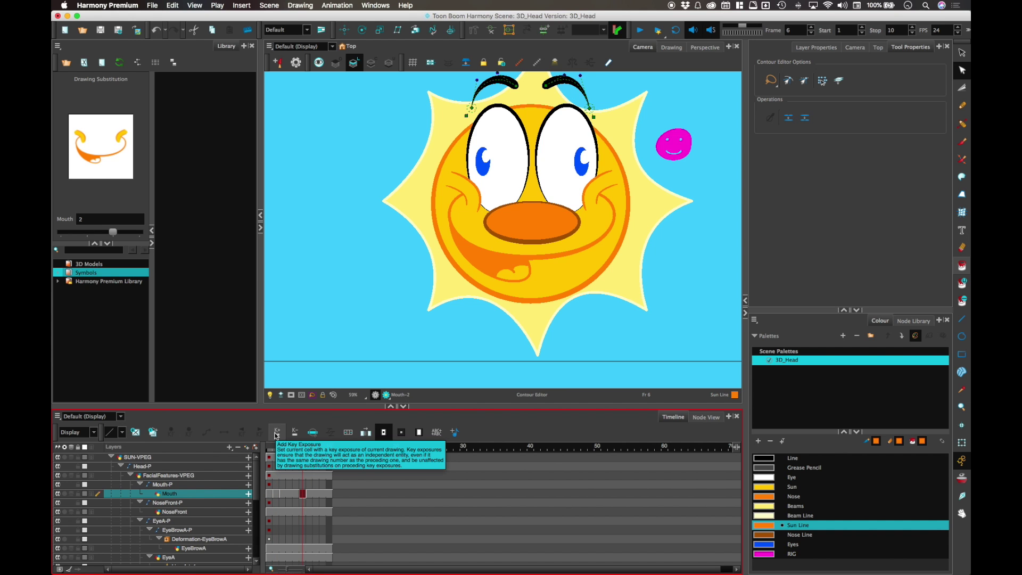
Switch to the Transform tool and clear the selection in the Camera view.
scroll(476, 283, down, 3)
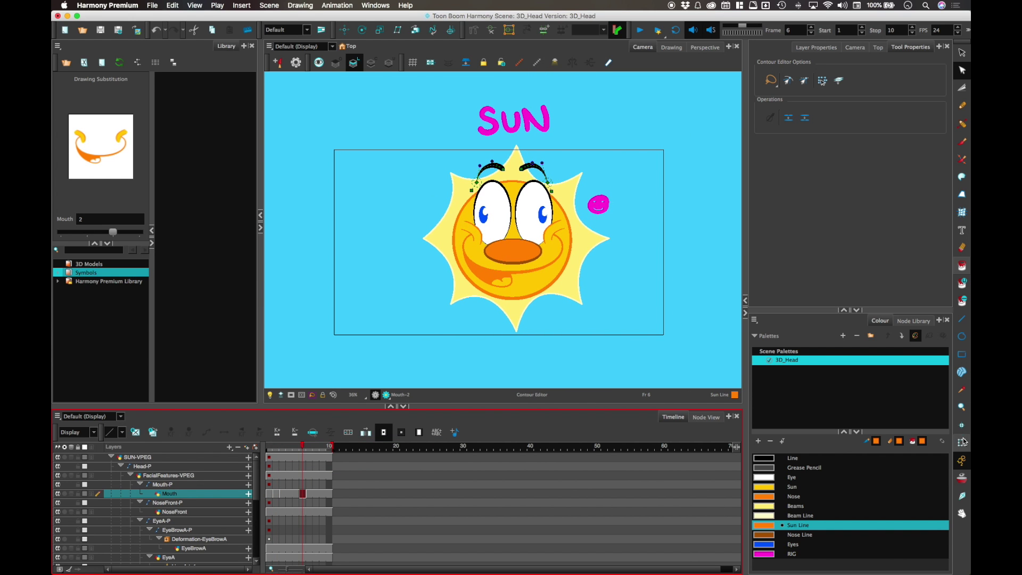
click(963, 442)
click(616, 143)
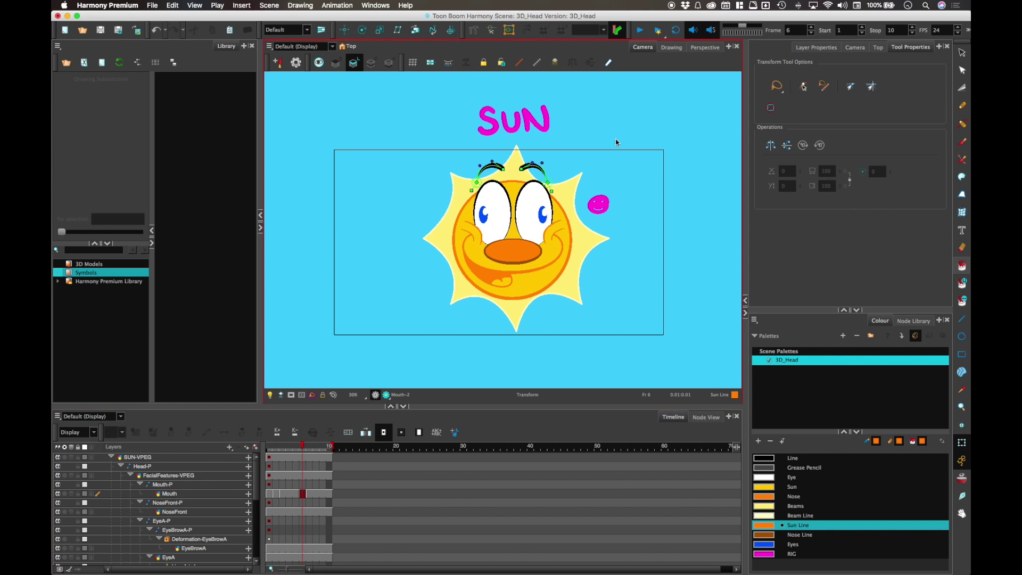
click(504, 170)
click(552, 153)
scroll(558, 145, down, 3)
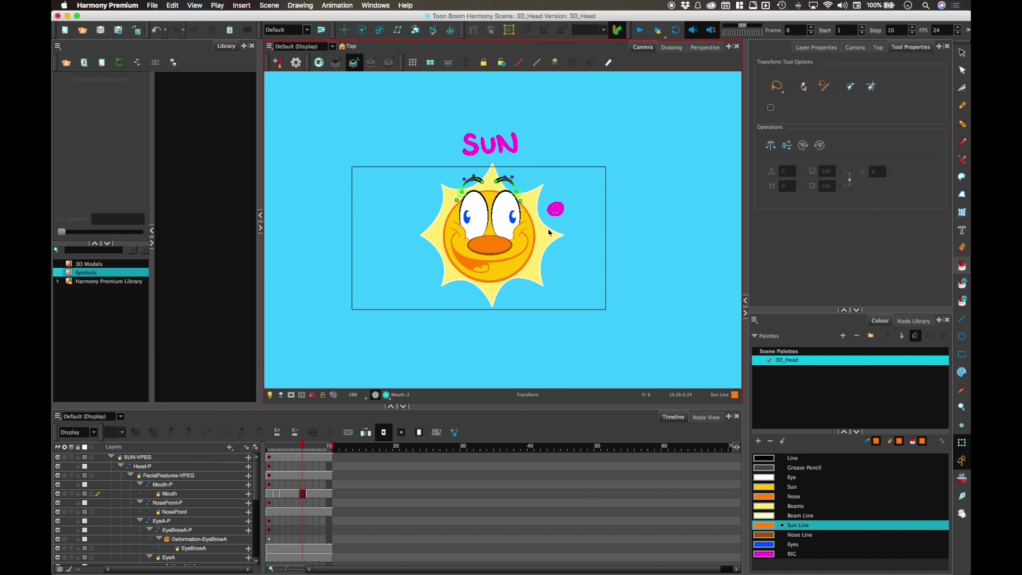
Select the SUN-VPEG layer at frame 1 and collapse its hierarchy in the timeline.
click(269, 446)
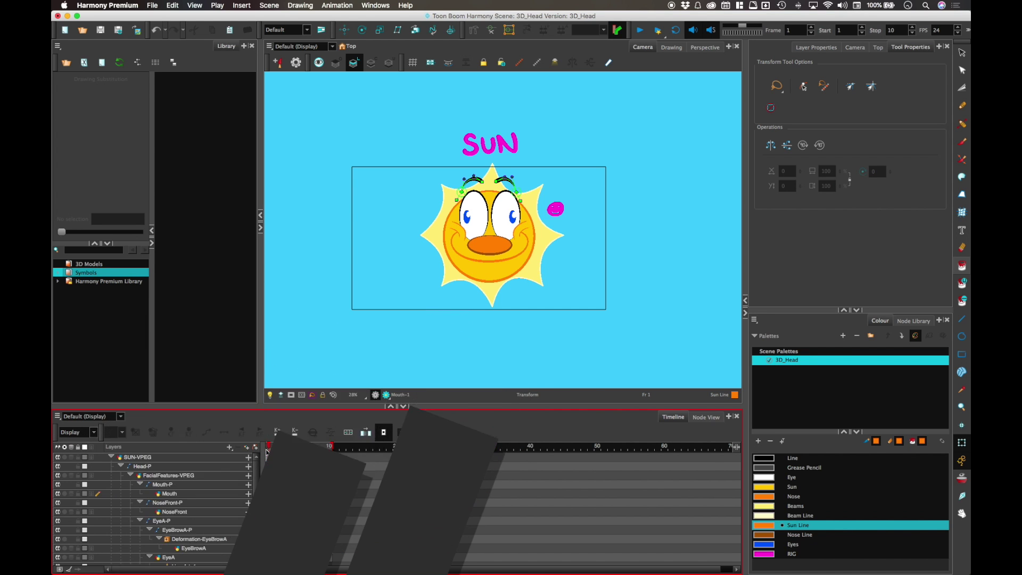
click(273, 457)
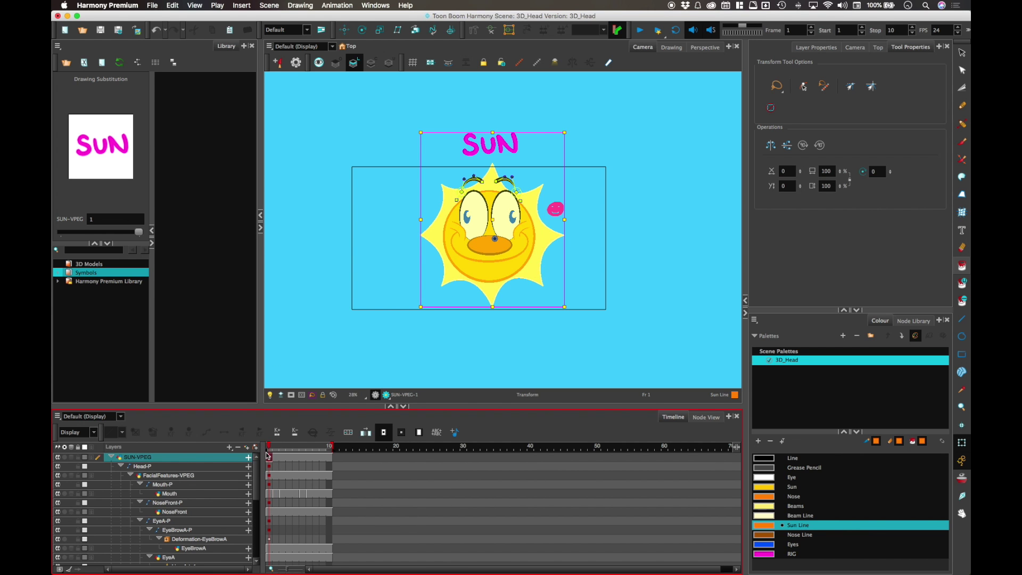
click(110, 457)
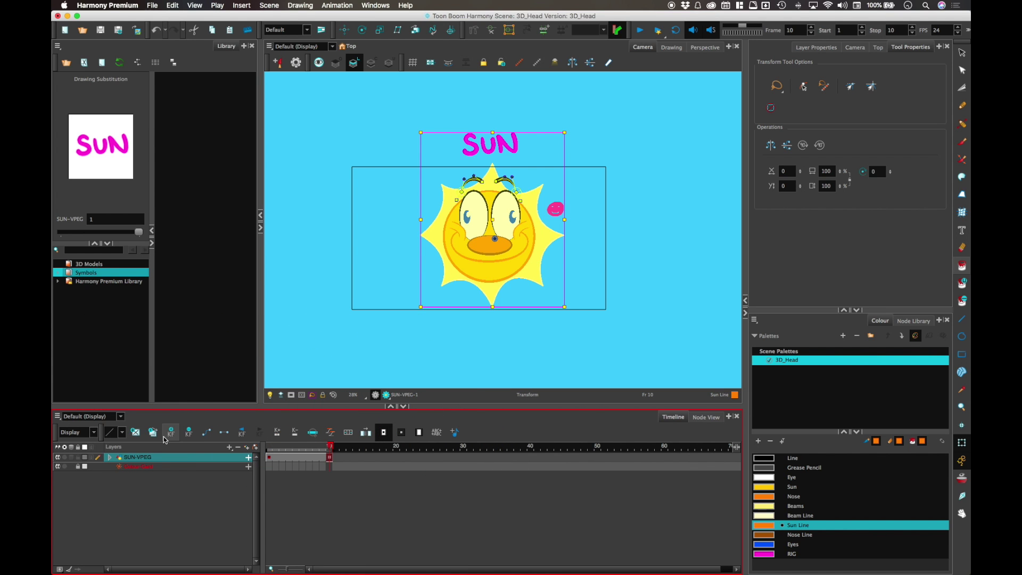
Shift the facial features peg slightly right at frame 10 and convert SUN-VPEG's keyframes to motion keyframes.
click(557, 213)
drag(557, 213, 570, 211)
click(318, 450)
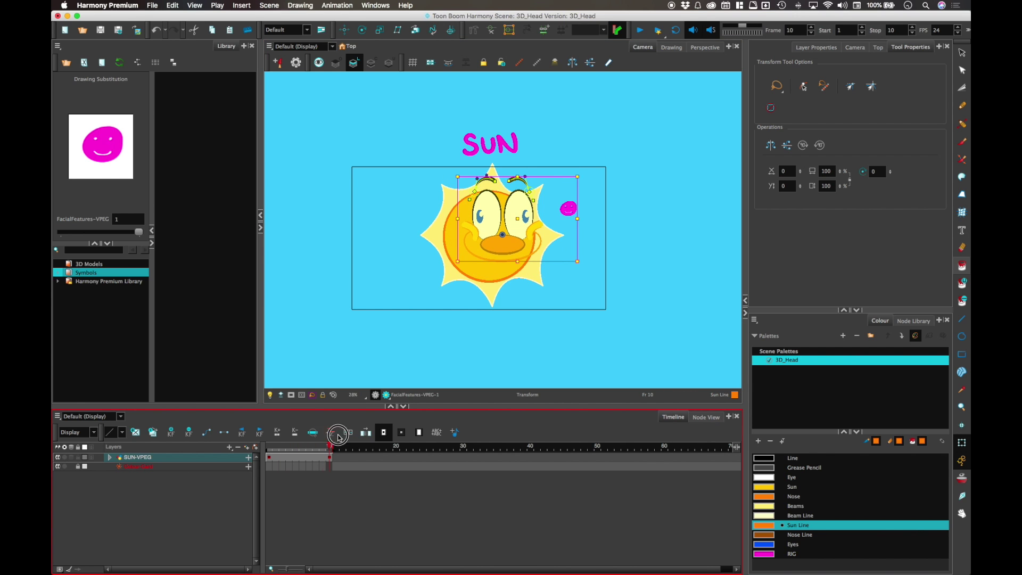
click(310, 459)
click(206, 432)
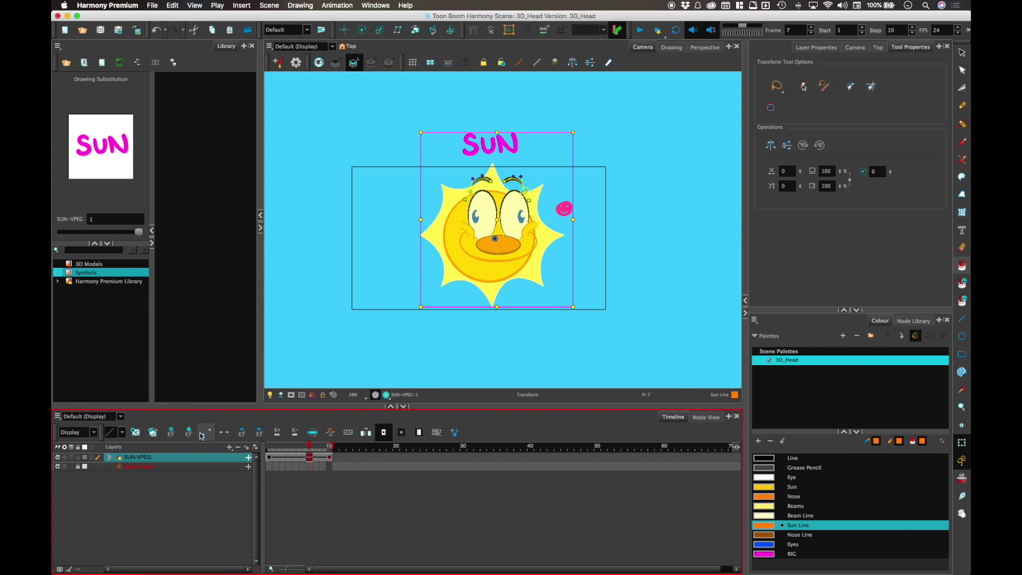
drag(303, 445, 282, 445)
key(Escape)
key(Return)
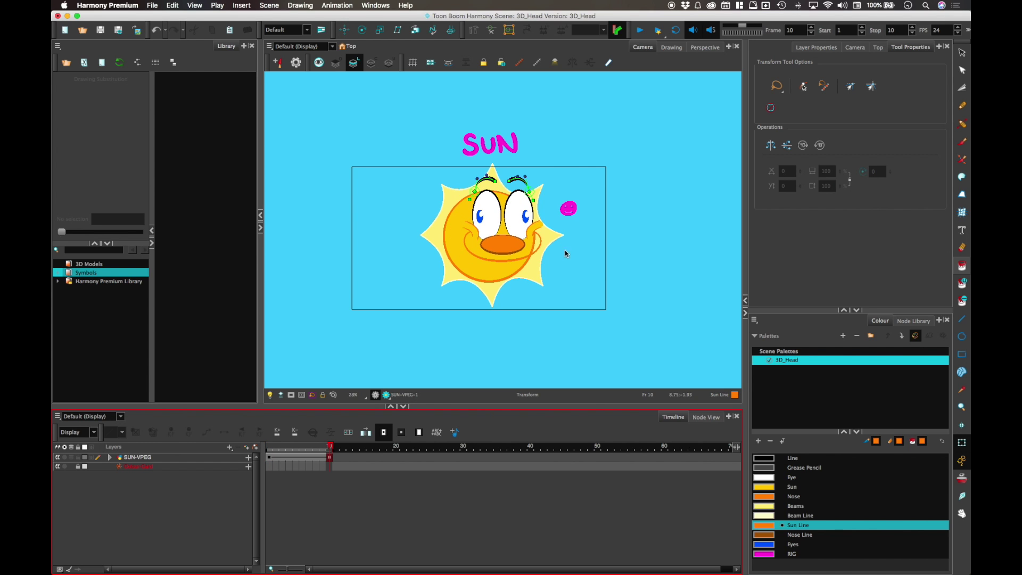
Narrow the mouth at frame 10 and move the eye on the right inward toward the other eye.
click(539, 241)
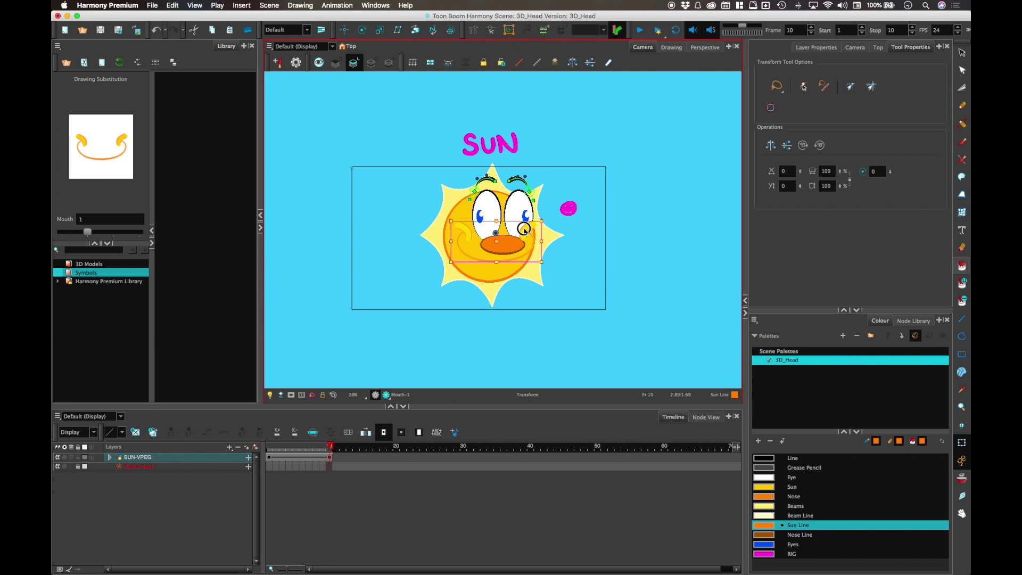
drag(545, 239, 536, 239)
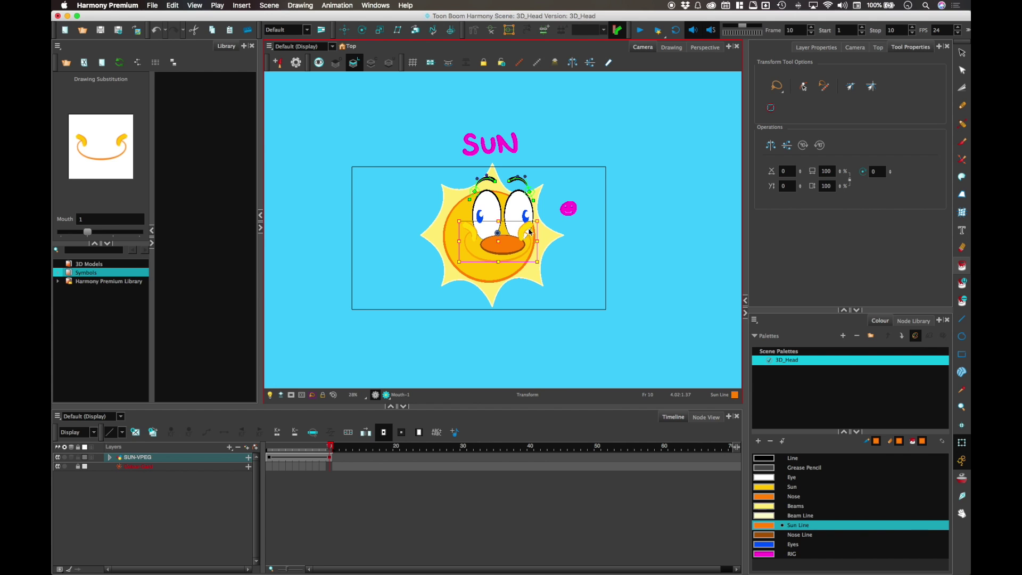
click(524, 205)
drag(525, 205, 522, 197)
mouse_move(329, 446)
mouse_down()
mouse_move(271, 446)
mouse_move(330, 446)
mouse_up()
Move the nose slightly further right at frame 10 and check the head turn against frame 1.
click(511, 250)
drag(511, 251, 514, 250)
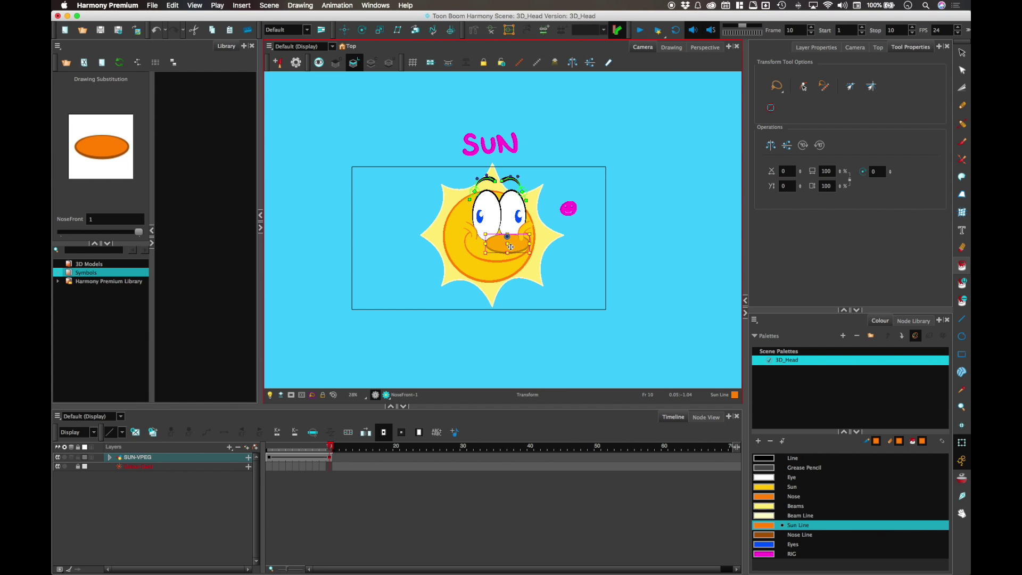
click(542, 308)
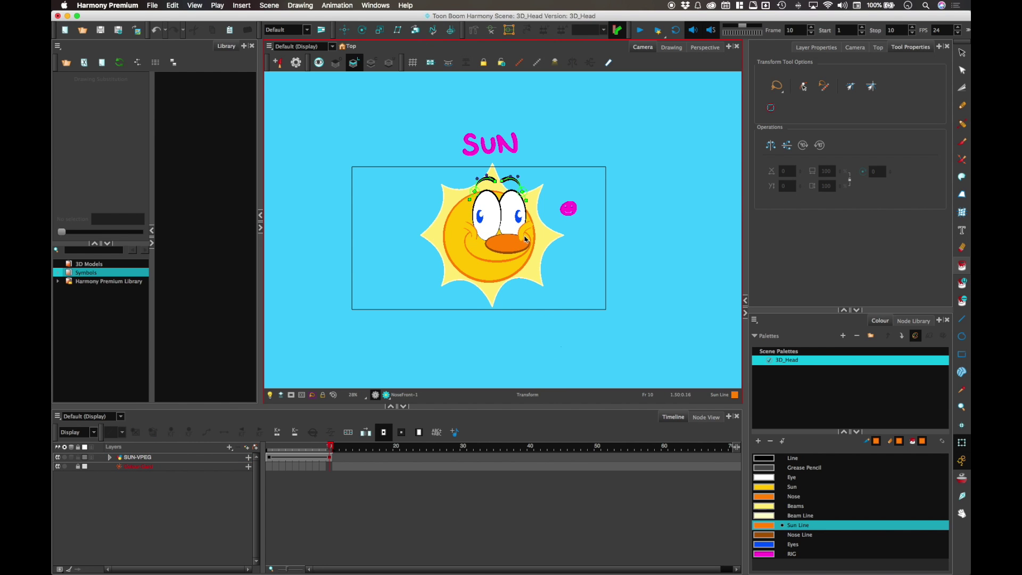
mouse_move(325, 443)
mouse_down()
mouse_move(273, 430)
mouse_move(316, 430)
mouse_move(273, 441)
mouse_move(330, 435)
mouse_move(274, 430)
mouse_move(333, 433)
mouse_up()
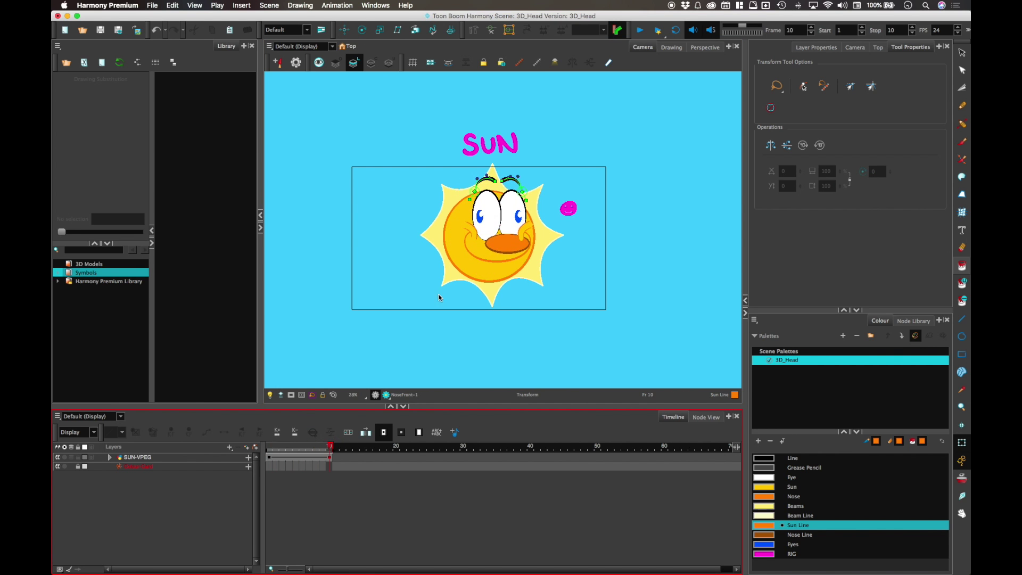
click(509, 247)
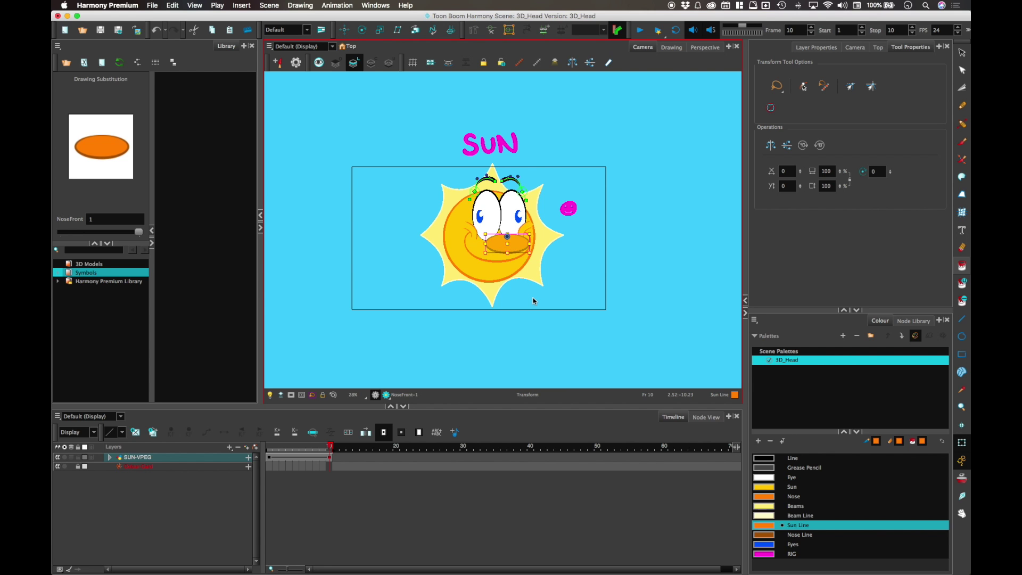
mouse_move(269, 445)
mouse_down()
mouse_move(338, 434)
mouse_move(267, 446)
mouse_up()
click(344, 358)
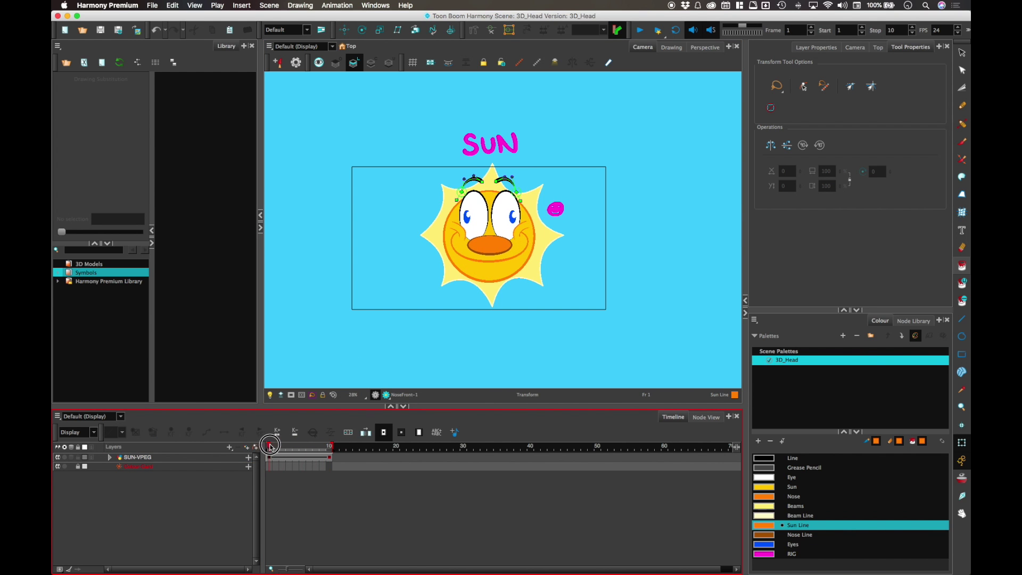
Raise the right eyebrow at frame 10, lower the left one toward its eye, and scrub through the change.
click(332, 456)
click(489, 203)
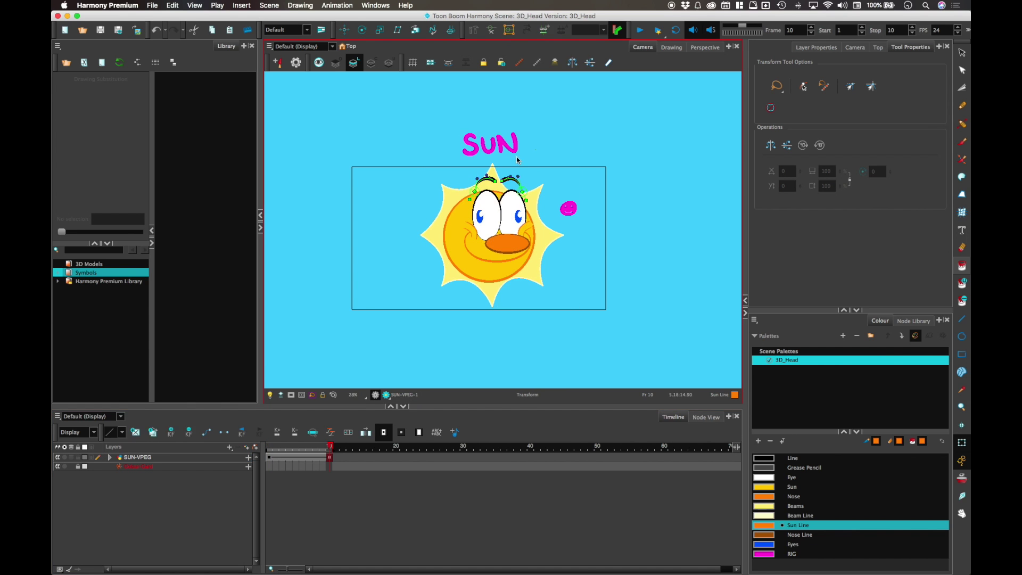
drag(511, 183, 509, 162)
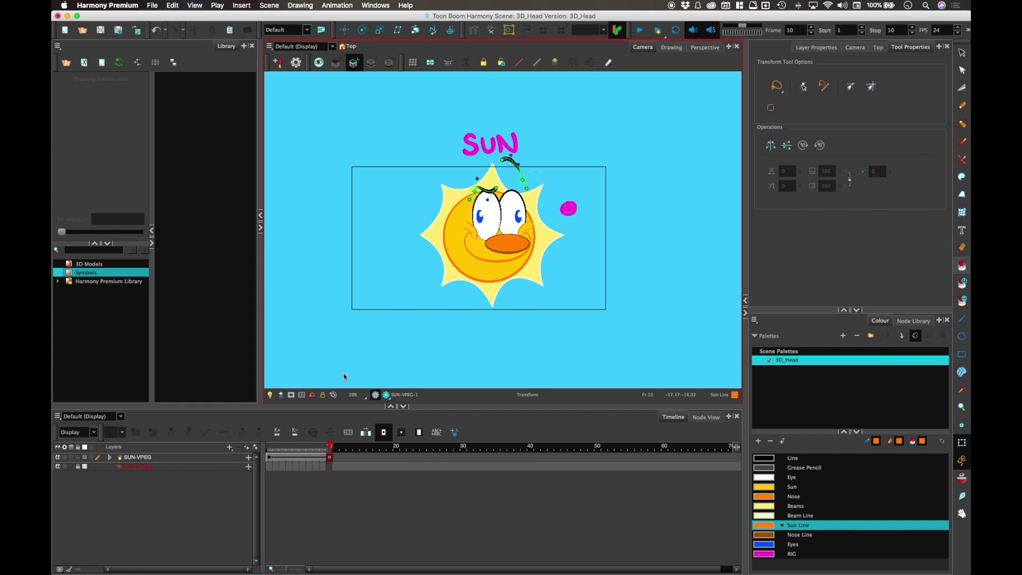
click(318, 438)
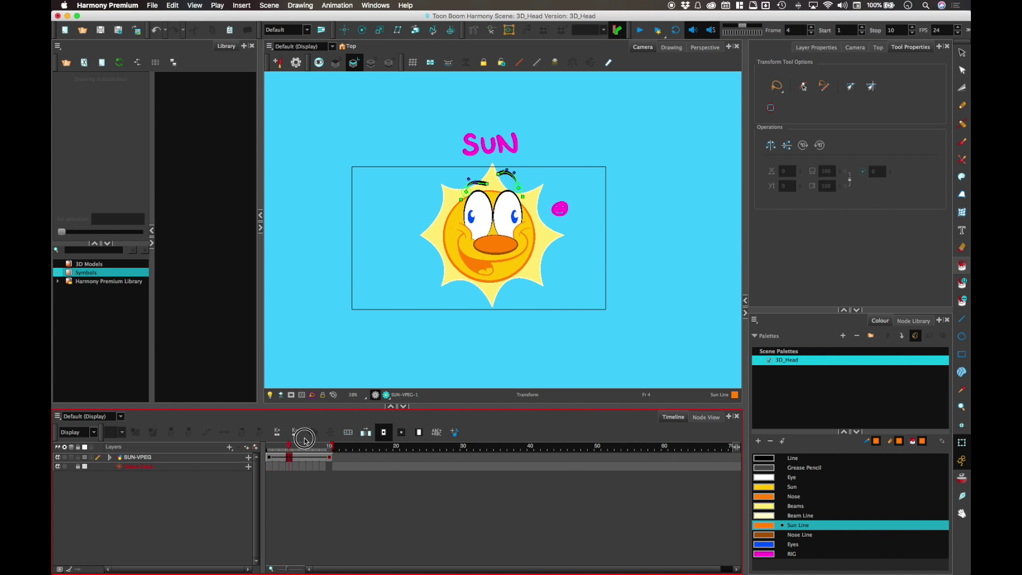
mouse_move(315, 447)
mouse_down()
mouse_move(274, 446)
mouse_move(330, 446)
mouse_move(268, 448)
mouse_move(331, 446)
mouse_move(273, 446)
mouse_move(319, 433)
mouse_move(304, 433)
mouse_move(278, 436)
mouse_move(336, 445)
mouse_move(268, 436)
mouse_move(301, 443)
mouse_move(322, 433)
mouse_move(257, 436)
mouse_up()
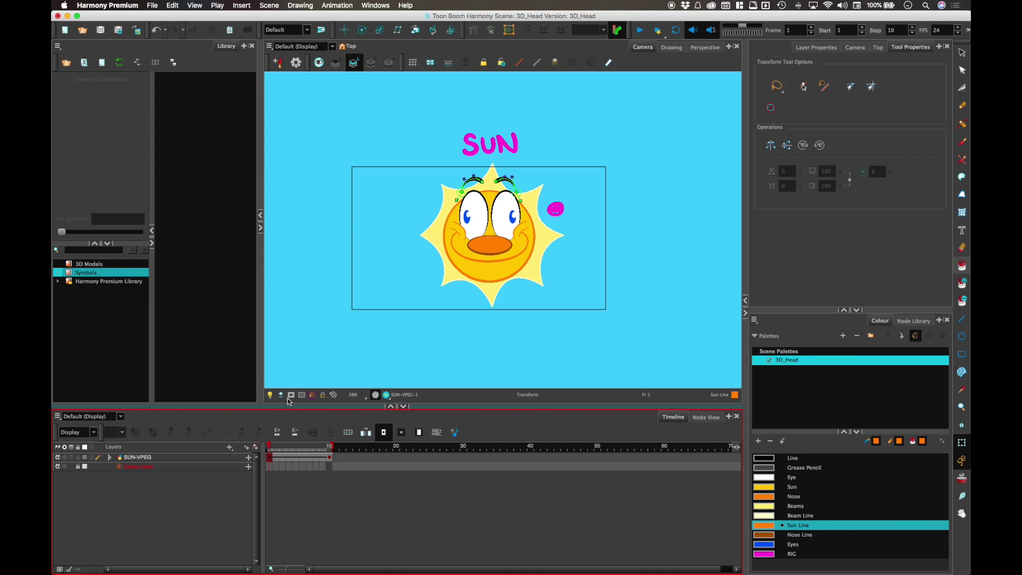
Move both pupils up and to the left at frame 10 and scrub back to frame 1.
click(331, 446)
click(520, 219)
drag(520, 220, 508, 209)
click(479, 217)
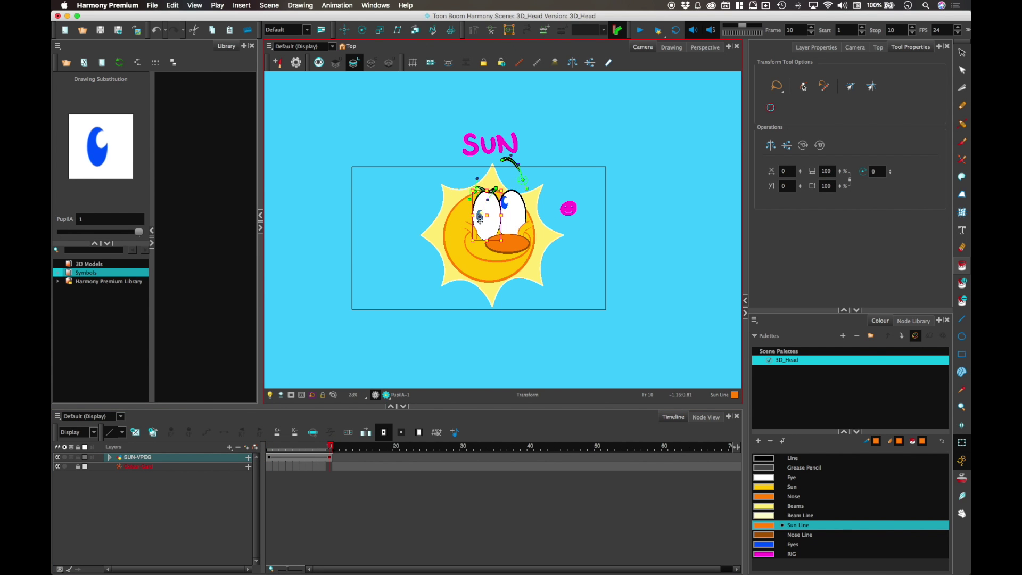
click(339, 498)
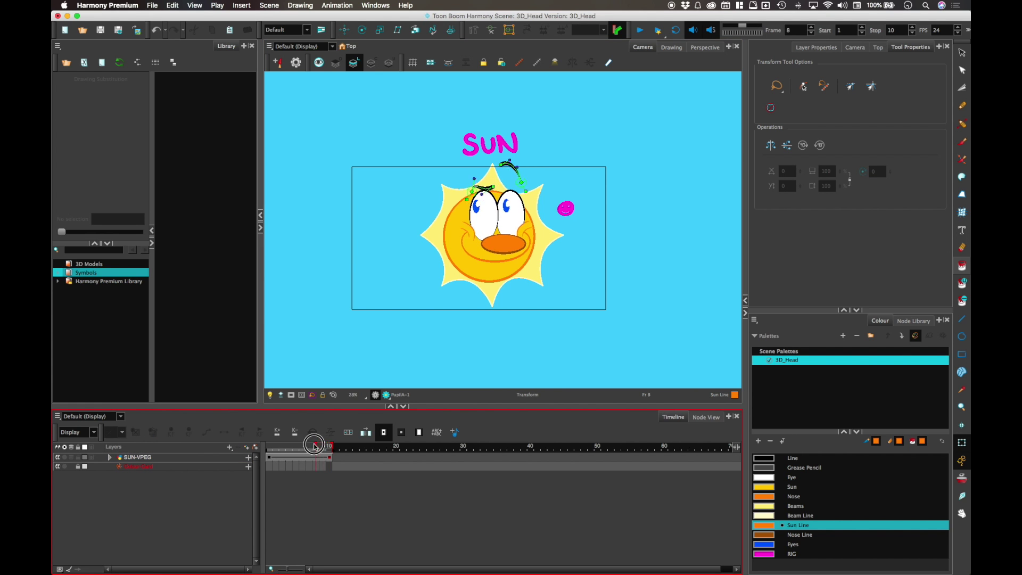
click(254, 448)
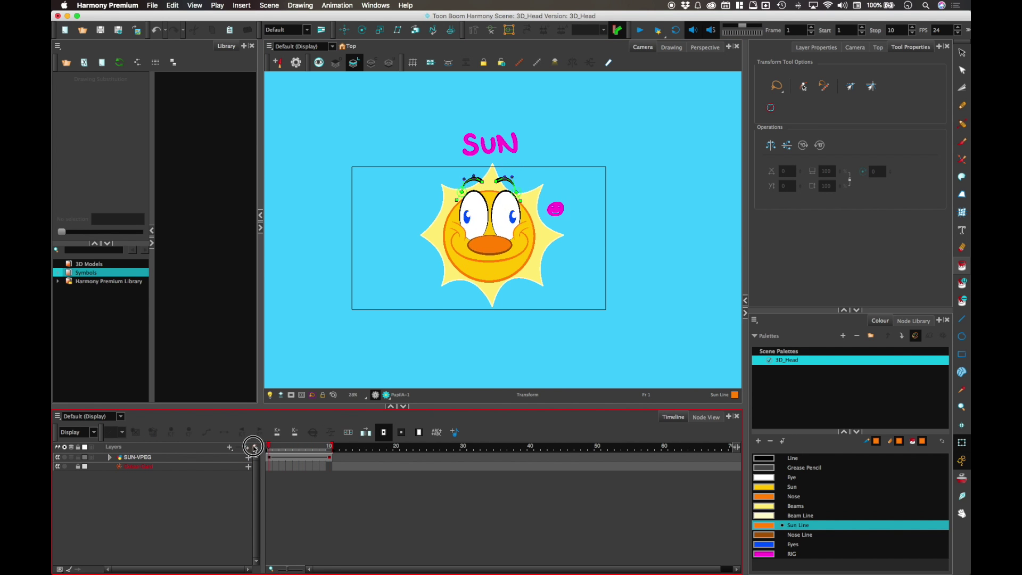
Move the whole SUN-VPEG rig slightly down and left at frame 6 and play the animation.
click(303, 447)
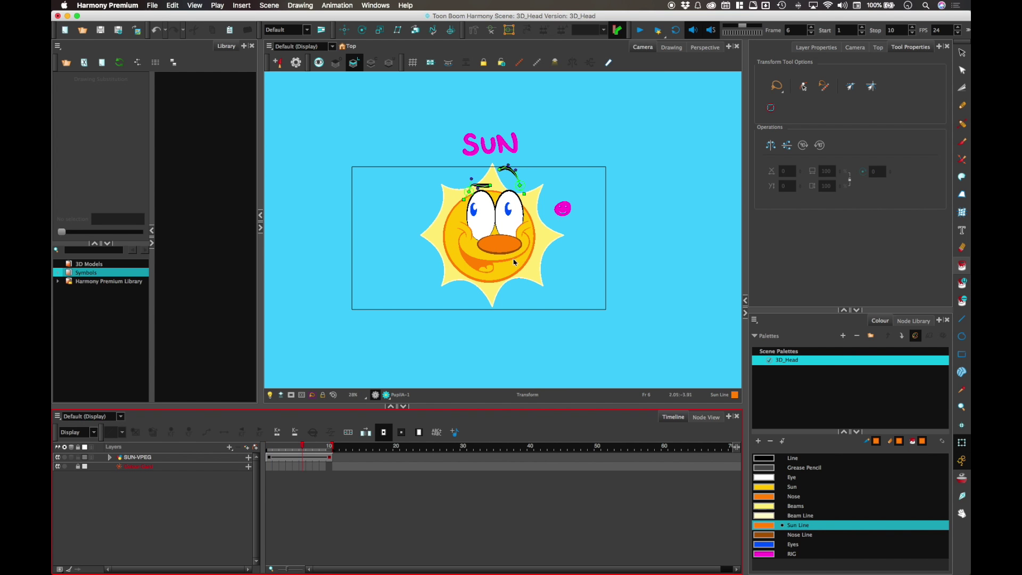
click(513, 266)
click(507, 151)
drag(507, 152, 502, 165)
click(330, 456)
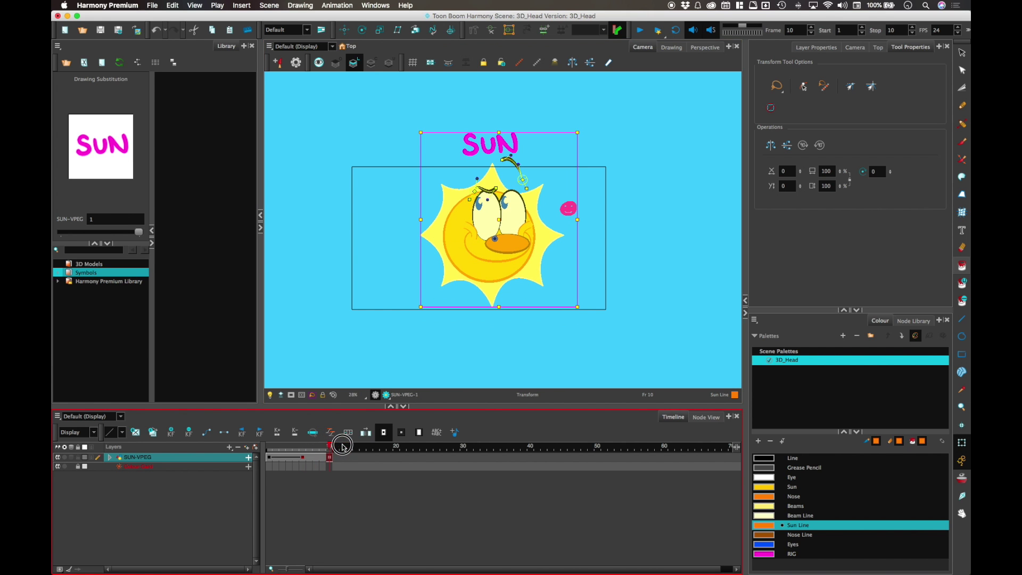
click(316, 456)
mouse_move(263, 450)
mouse_down()
mouse_move(320, 447)
mouse_move(254, 447)
mouse_up()
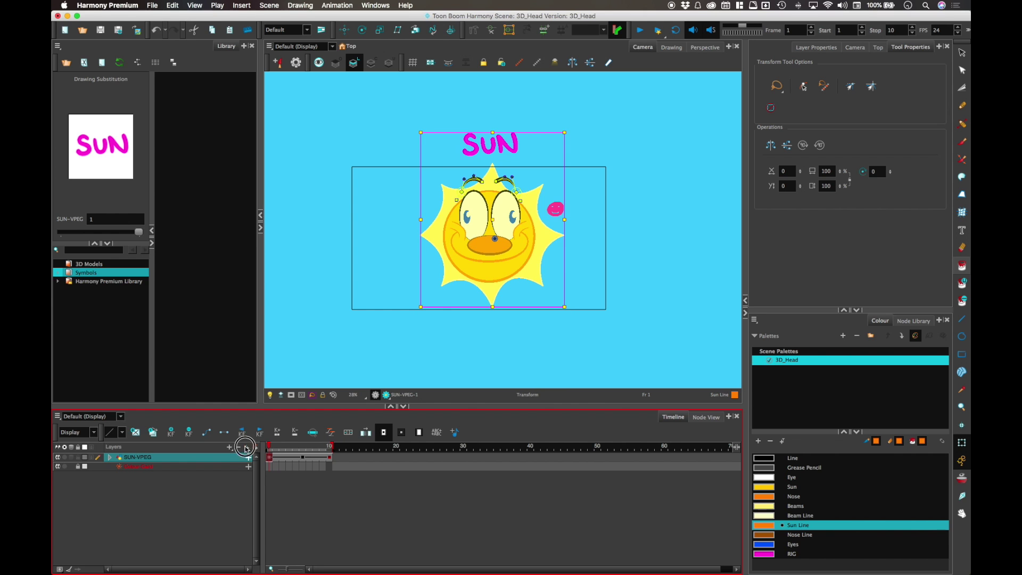
key(Return)
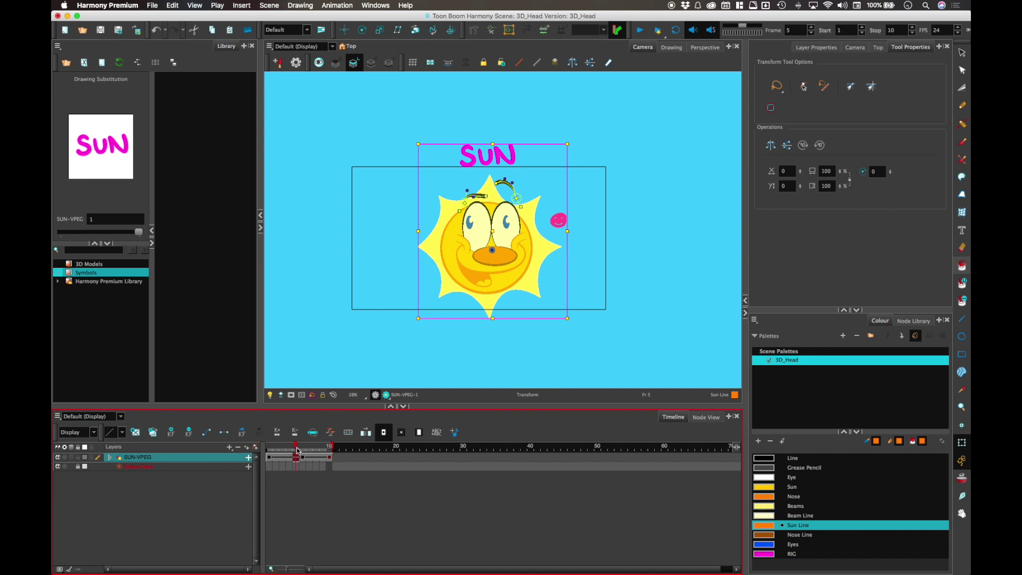
Move the whole SUN-VPEG rig further left and slightly down at frame 4 and play it back.
click(279, 445)
drag(279, 445, 289, 445)
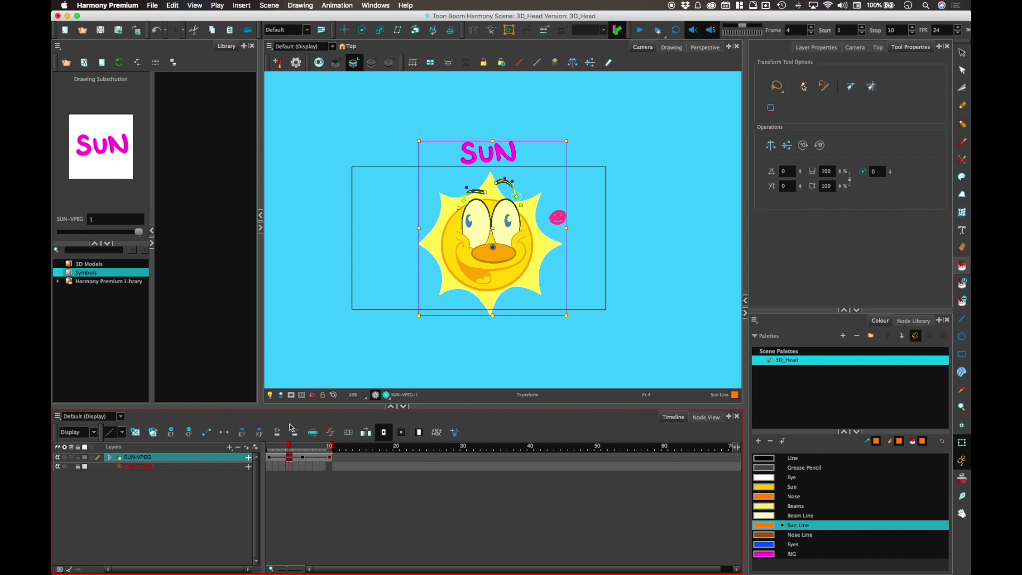
drag(503, 174, 490, 179)
click(296, 458)
key(Return)
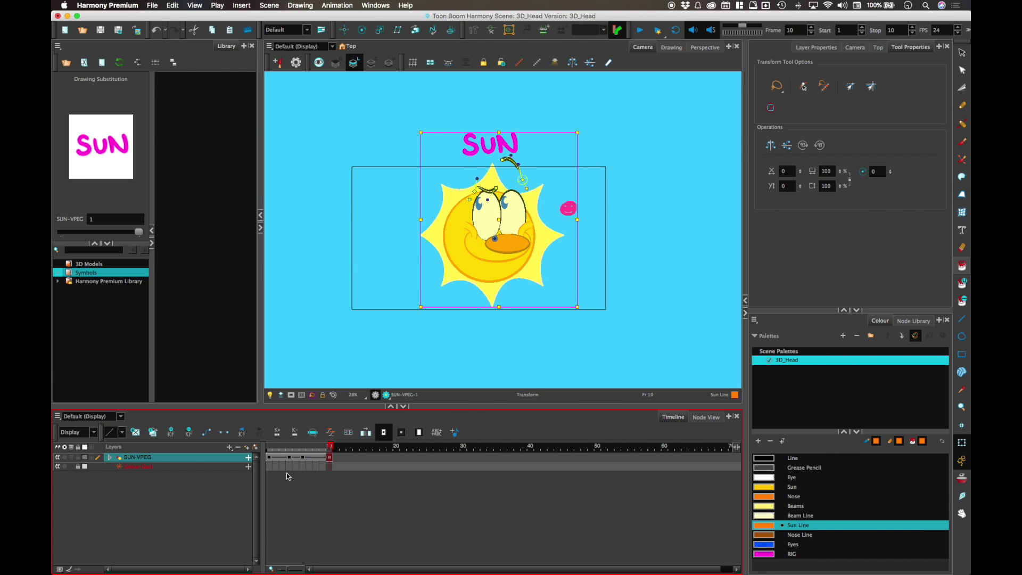
Undo the whole-rig moves at frames 4 and 6 and replay the original head turn.
key(super+z)
drag(309, 446, 330, 444)
key(Return)
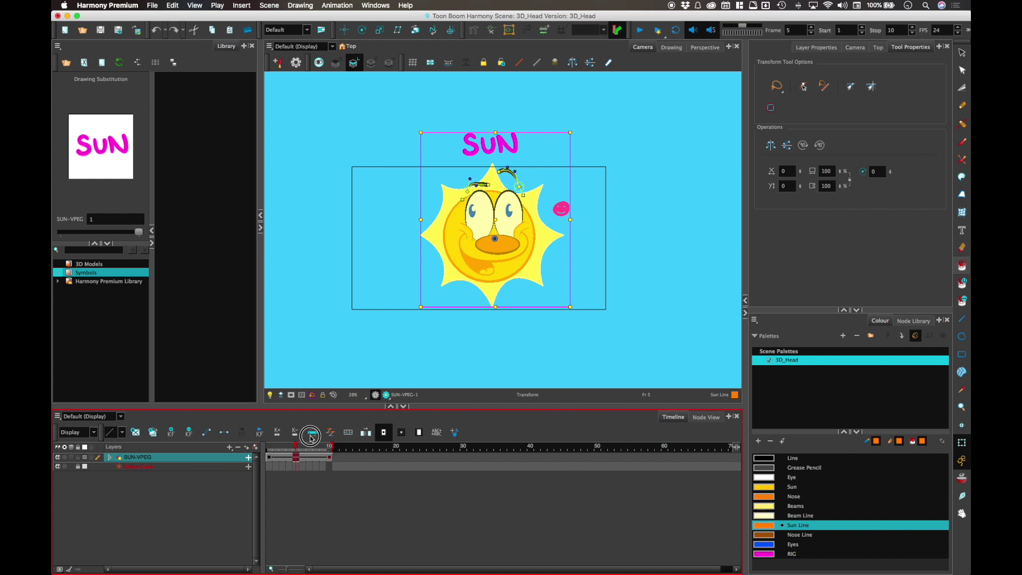
drag(340, 452, 269, 446)
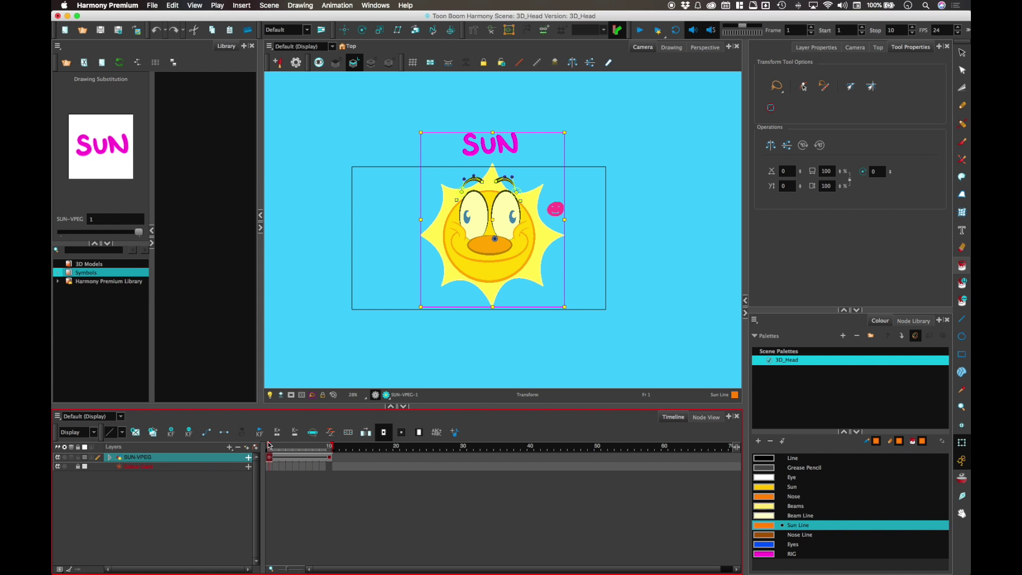
Delete SUN-VPEG's keyframe at frame 10 and return to frame 1.
click(330, 460)
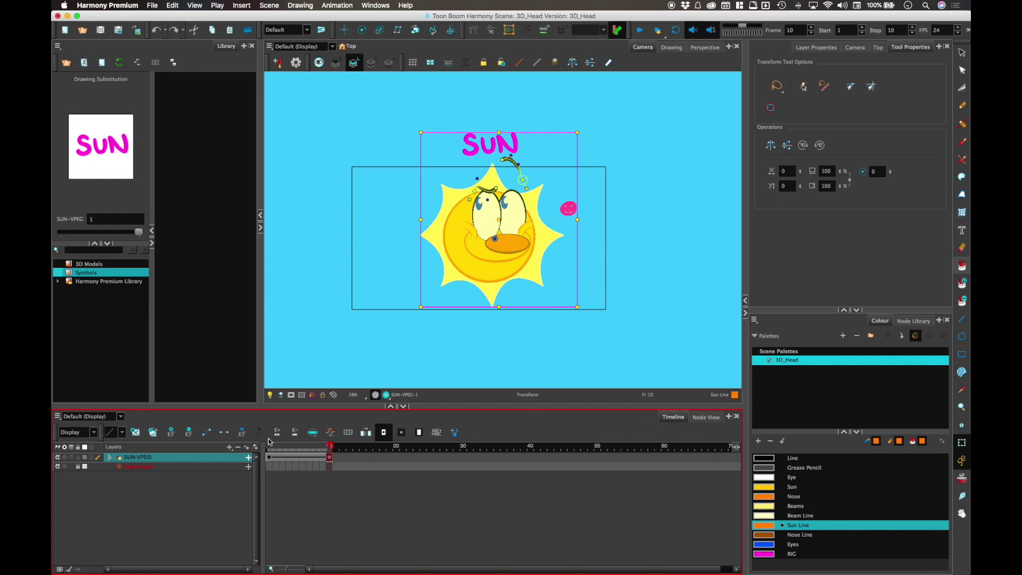
click(189, 433)
click(305, 465)
click(327, 459)
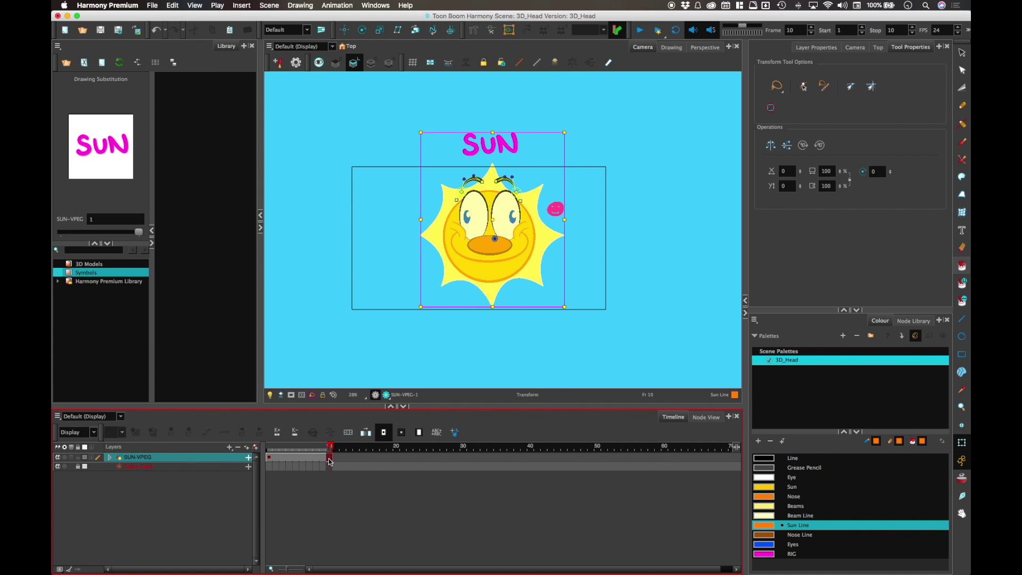
click(167, 432)
drag(329, 458, 271, 459)
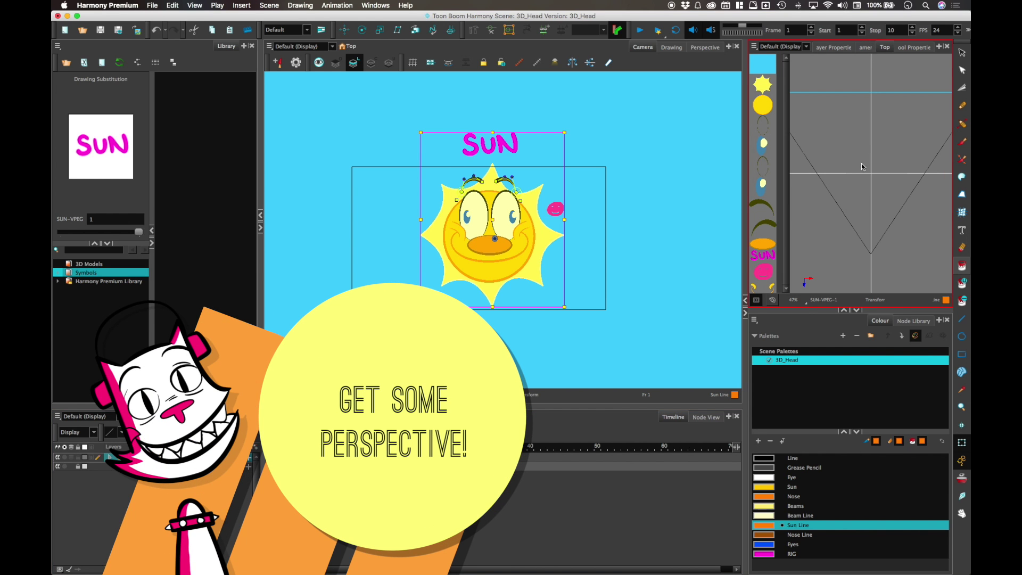
Show the sun rig in the Perspective view and rotate the view to see its layers at an angle.
click(716, 48)
scroll(616, 235, down, 4)
scroll(623, 247, up, 1)
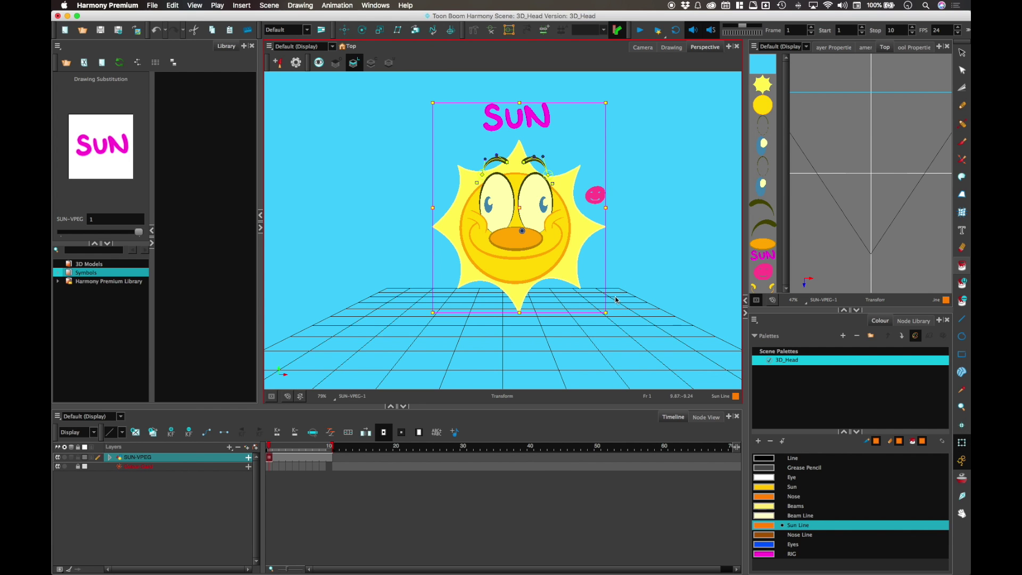
key(ctrl+alt)
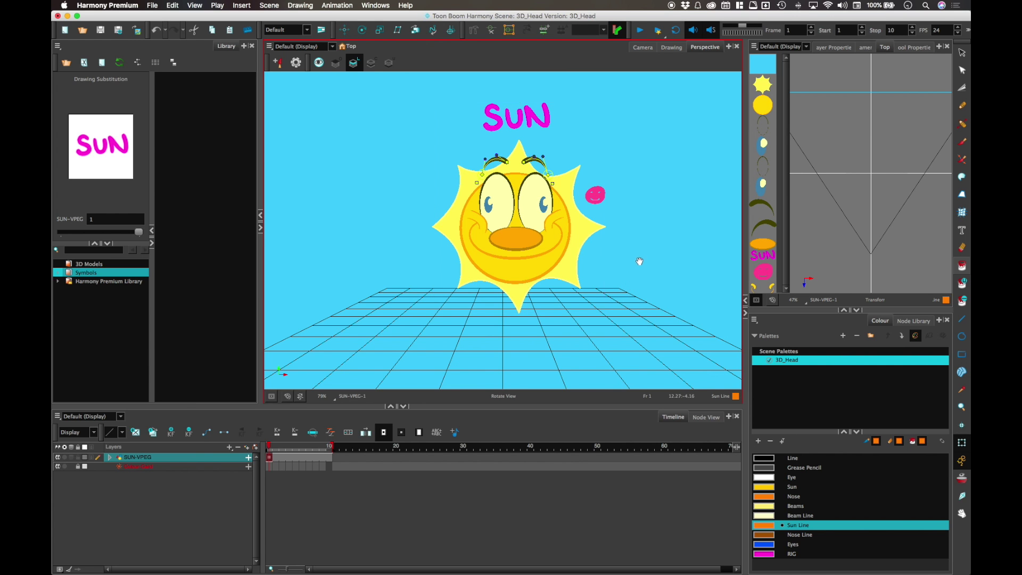
drag(638, 262, 617, 264)
key(ctrl+alt)
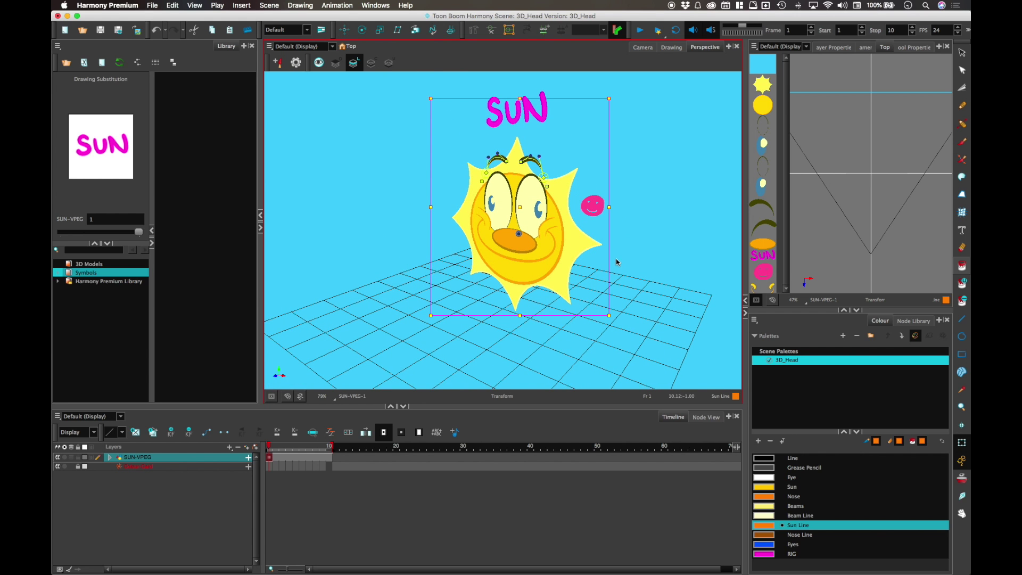
Rotate the perspective view to inspect the flat rig edge-on, return to a nearly frontal angle, and clear the selection.
key(ctrl+alt)
drag(633, 245, 650, 268)
key(shift+t)
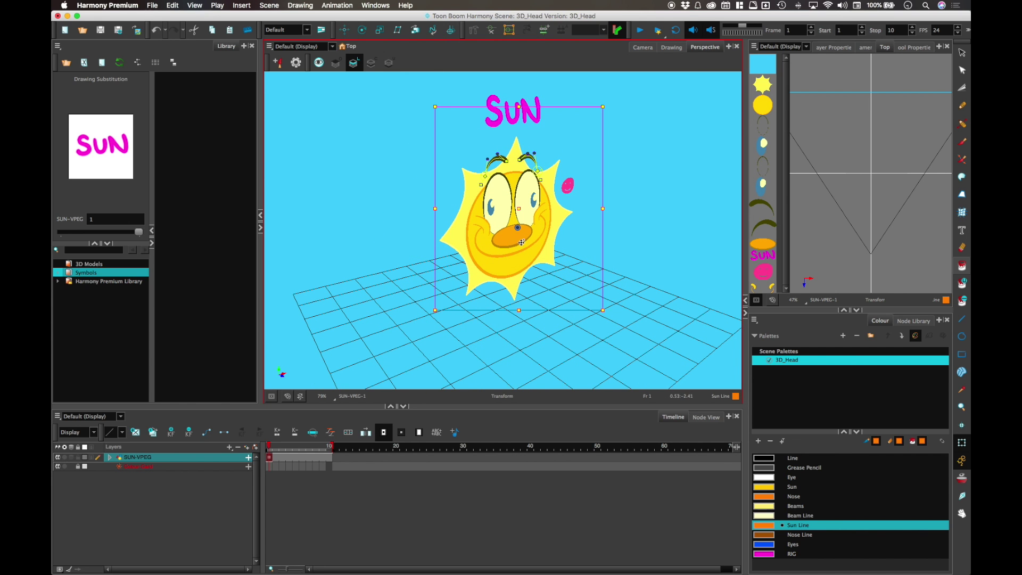
drag(521, 242, 566, 238)
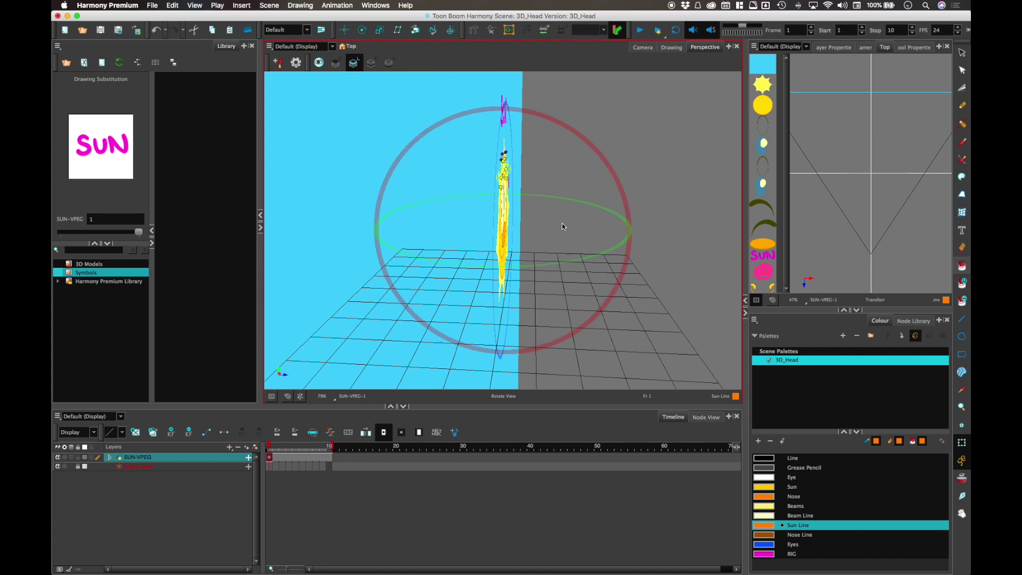
drag(507, 229, 496, 265)
drag(632, 234, 589, 260)
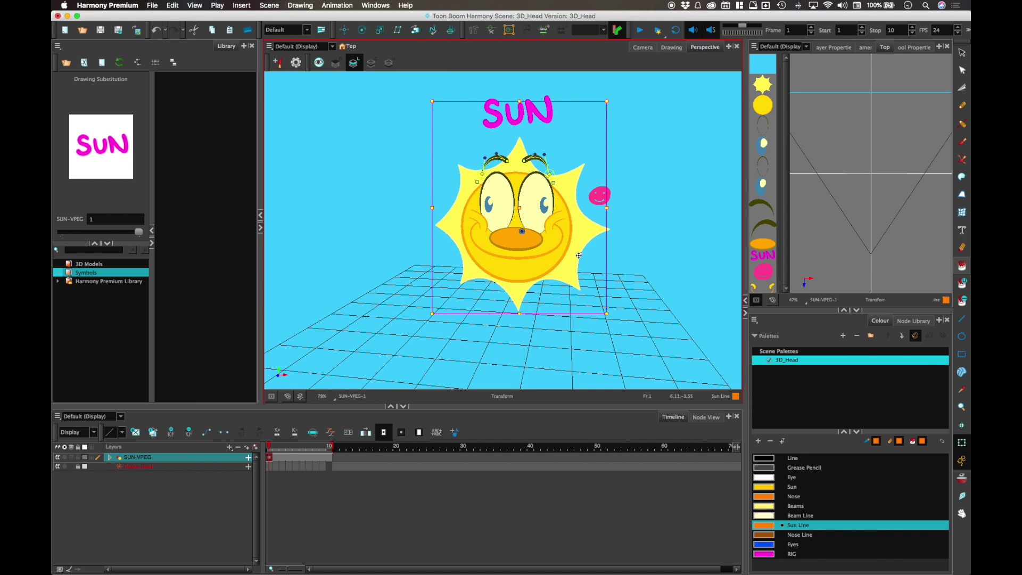
click(425, 513)
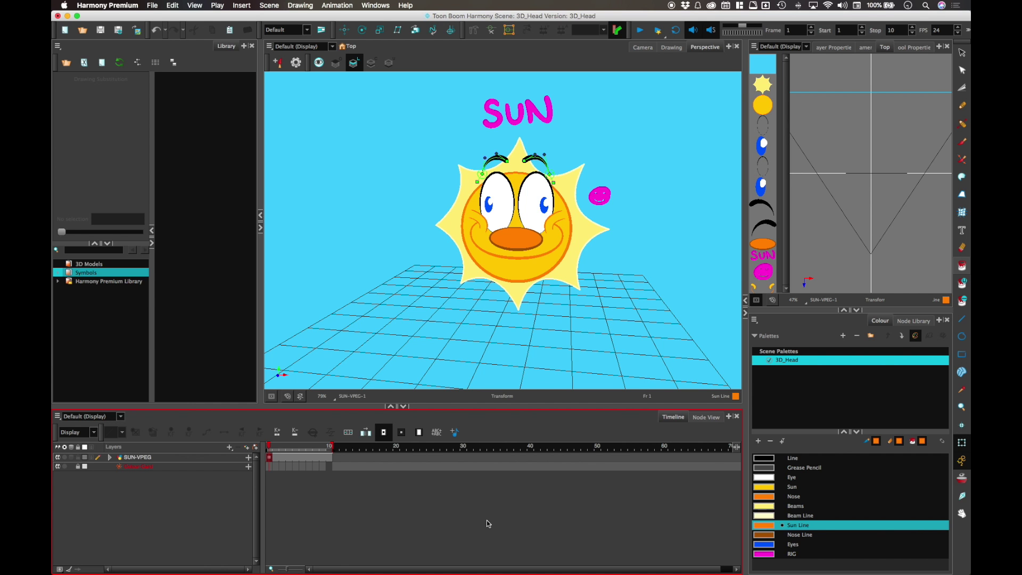
Enable 3D in the transformation properties of the SUN-VPEG peg.
click(187, 459)
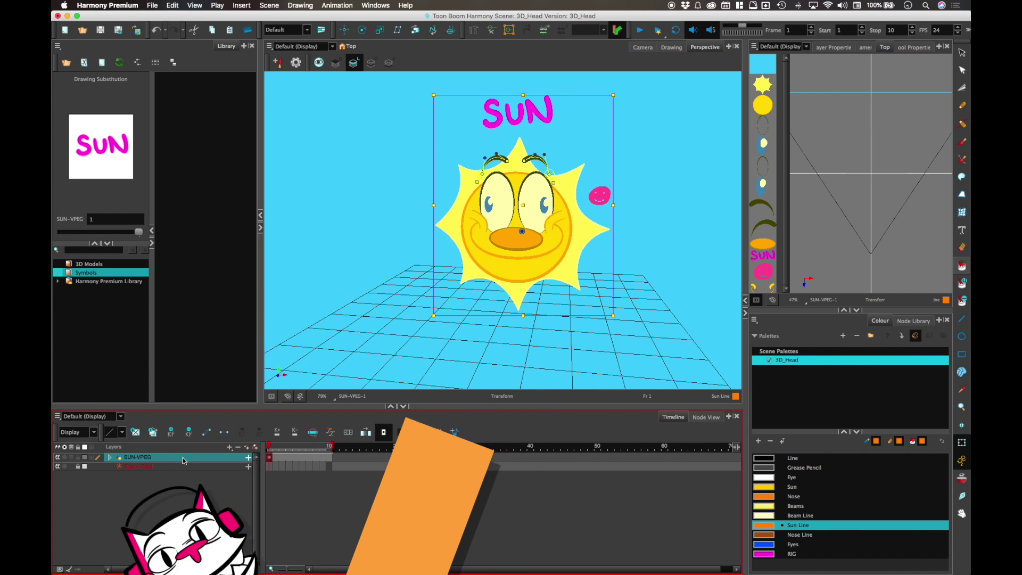
click(834, 47)
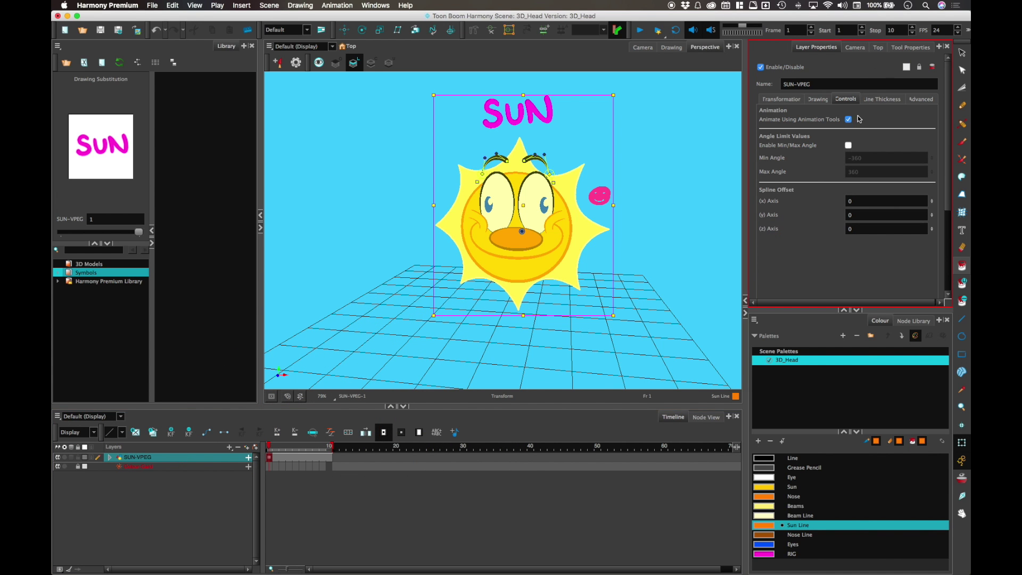
click(781, 99)
click(822, 113)
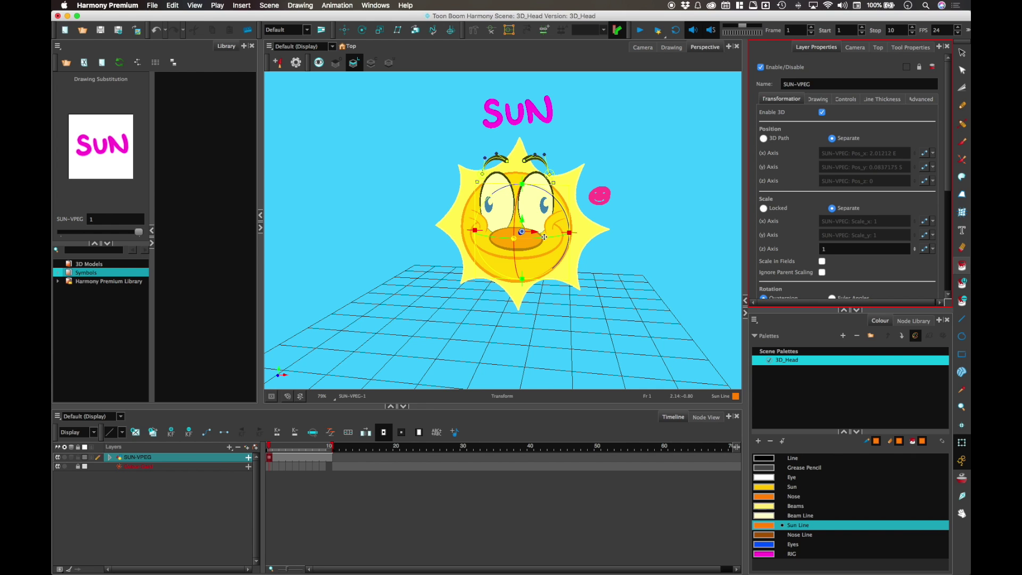
Turn the whole sun rig in 3D, check it in the Perspective and Camera views, and return it to face front.
click(465, 479)
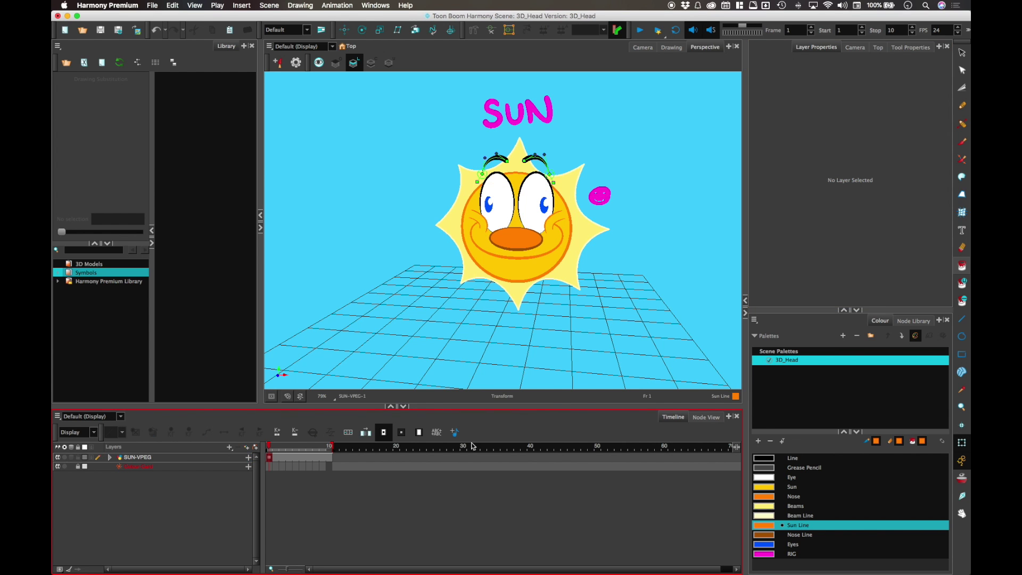
click(539, 244)
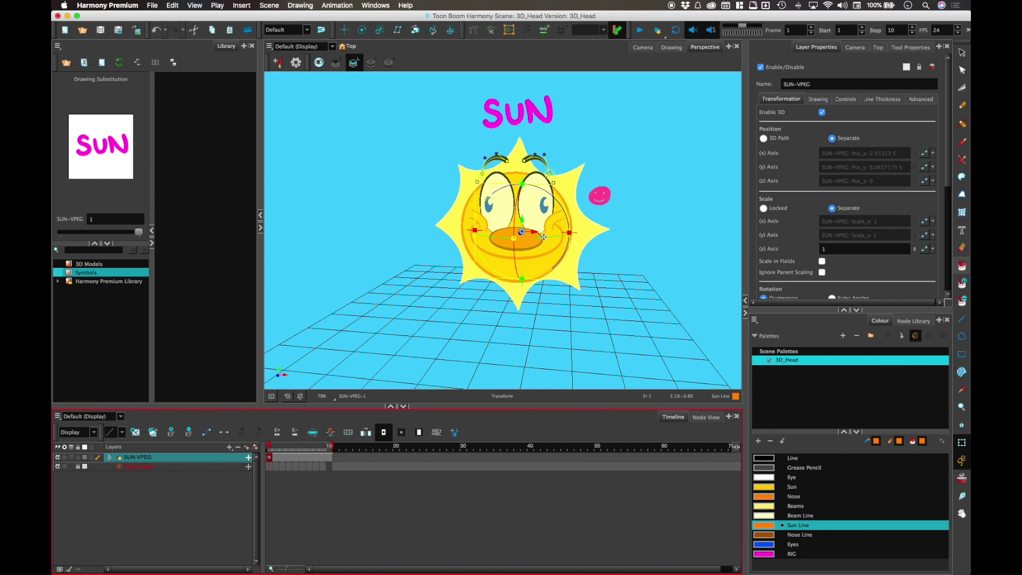
mouse_move(542, 237)
mouse_down()
mouse_move(585, 228)
mouse_move(516, 238)
mouse_up()
drag(607, 264, 537, 270)
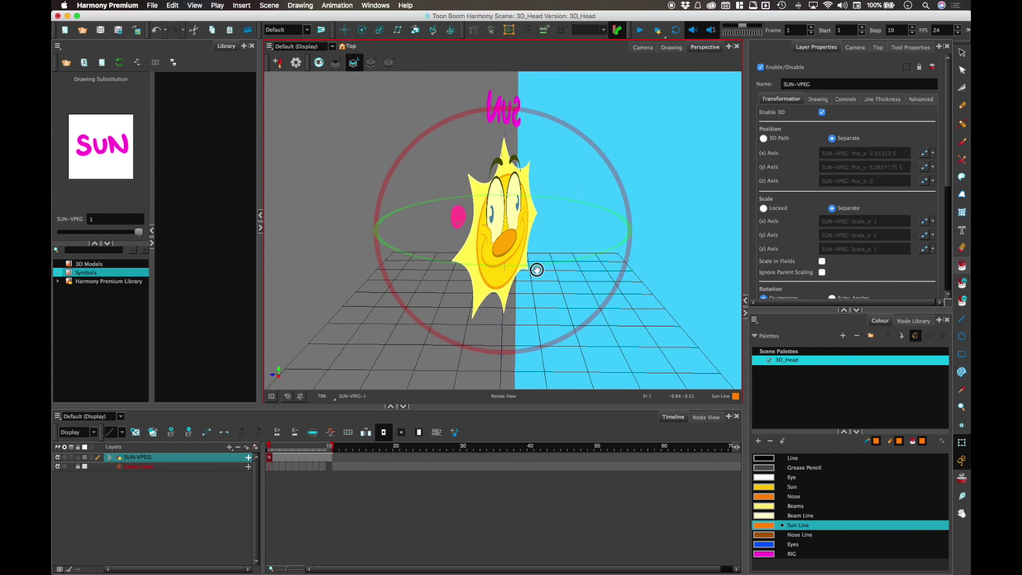
click(642, 47)
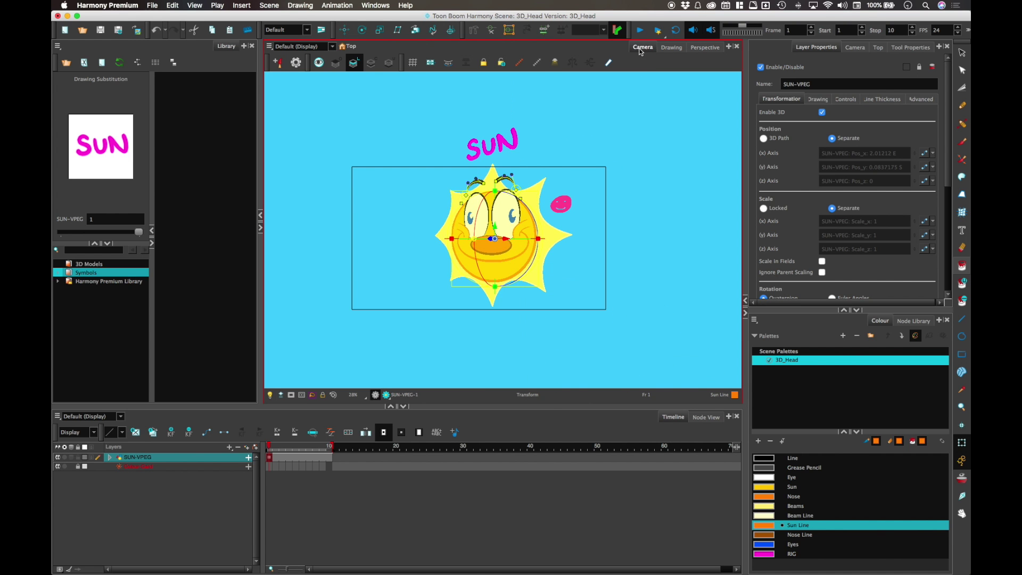
mouse_move(520, 238)
mouse_down()
mouse_move(560, 240)
mouse_move(529, 235)
mouse_move(538, 228)
mouse_up()
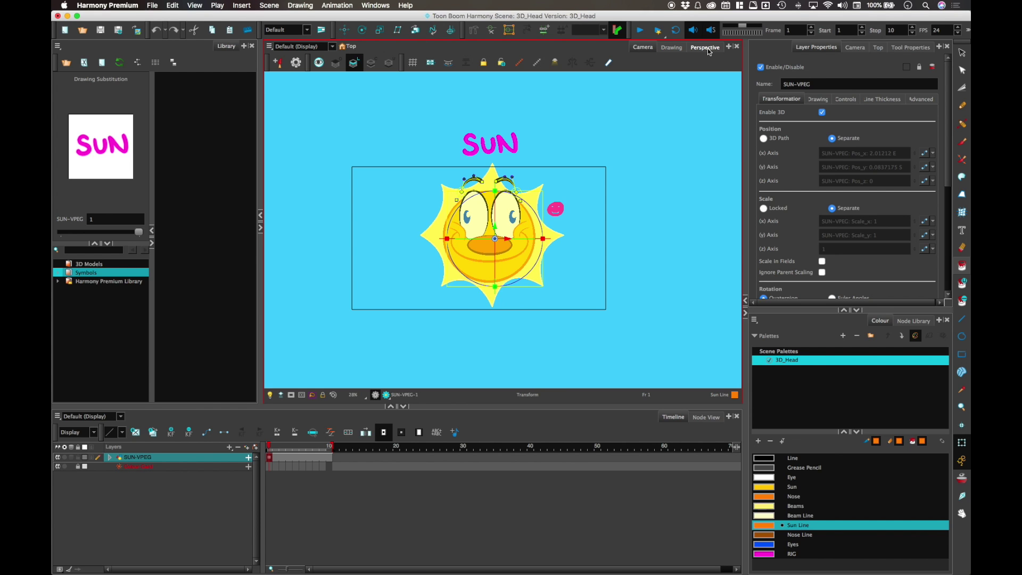
Show the Top view and pull the NoseFront layer forward in depth with the Maintain Size tool.
click(878, 48)
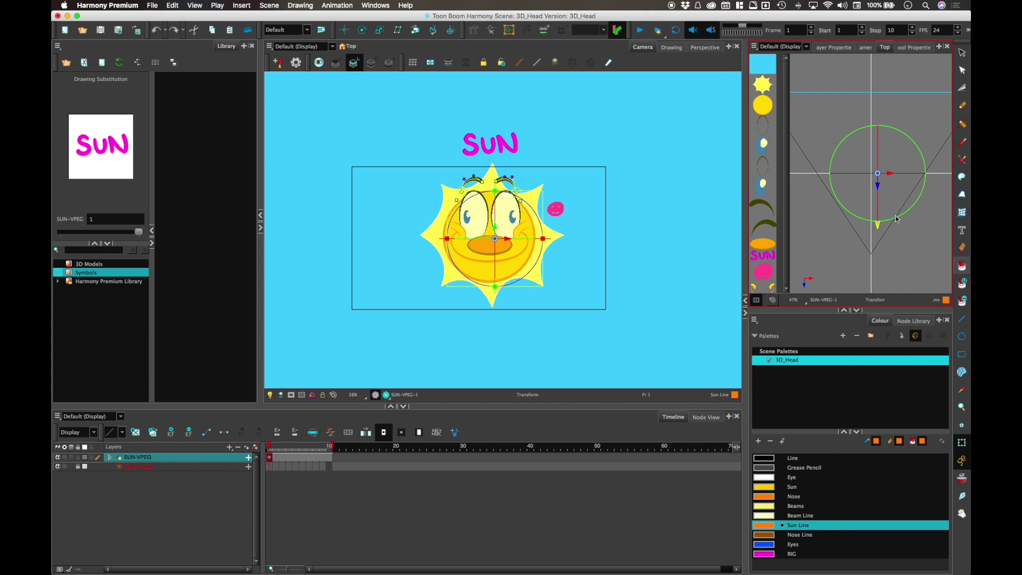
click(211, 475)
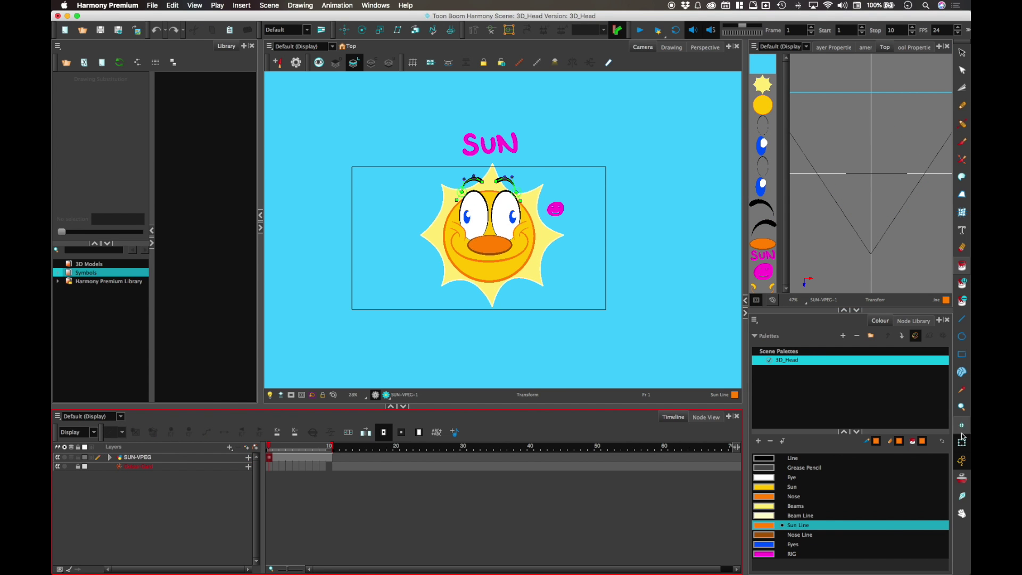
click(502, 247)
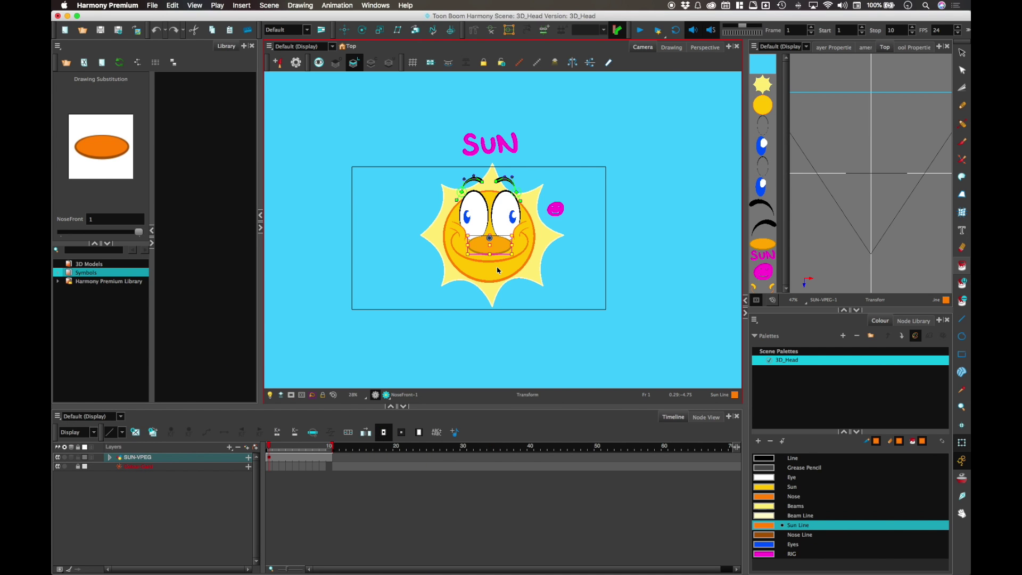
click(415, 30)
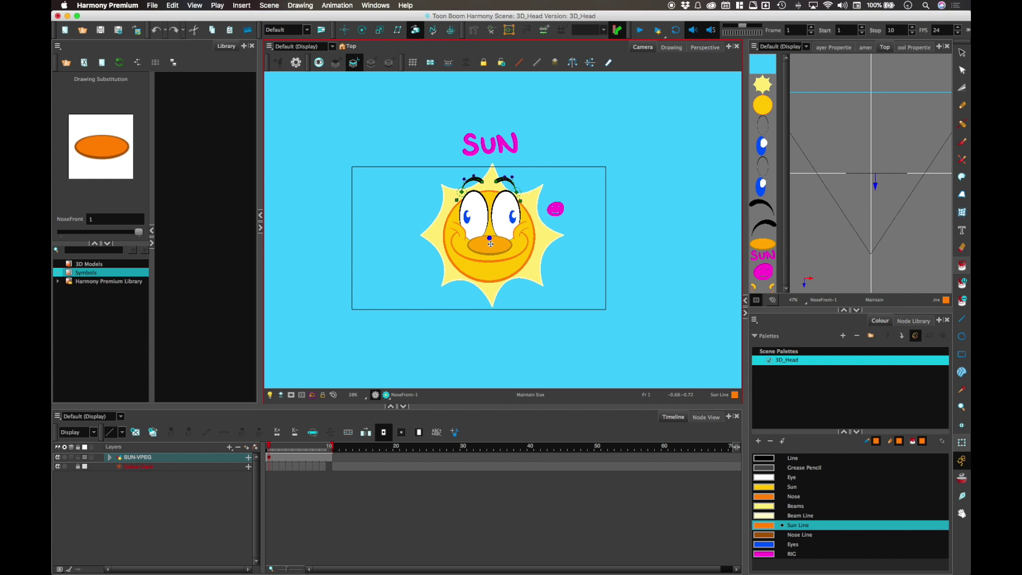
click(875, 187)
drag(876, 191, 875, 198)
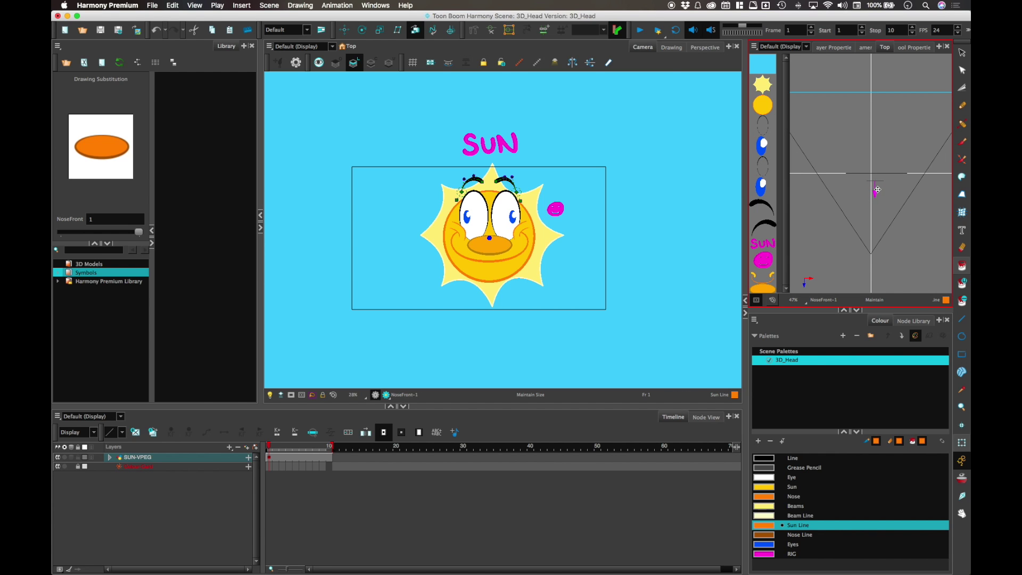
Select the Mouth layer and bring it forward in depth, just behind the nose, with the Maintain Size tool.
click(962, 441)
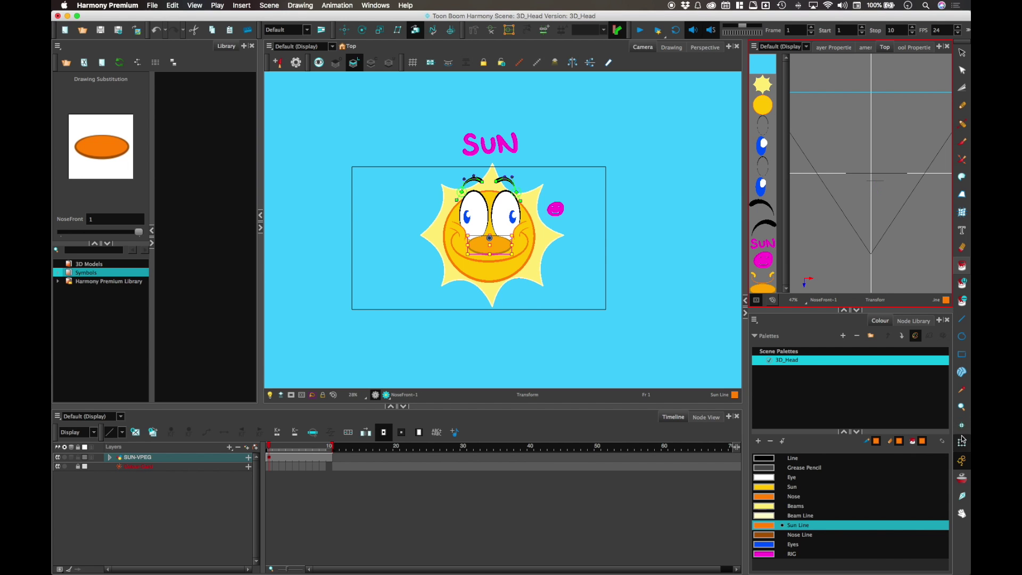
click(522, 235)
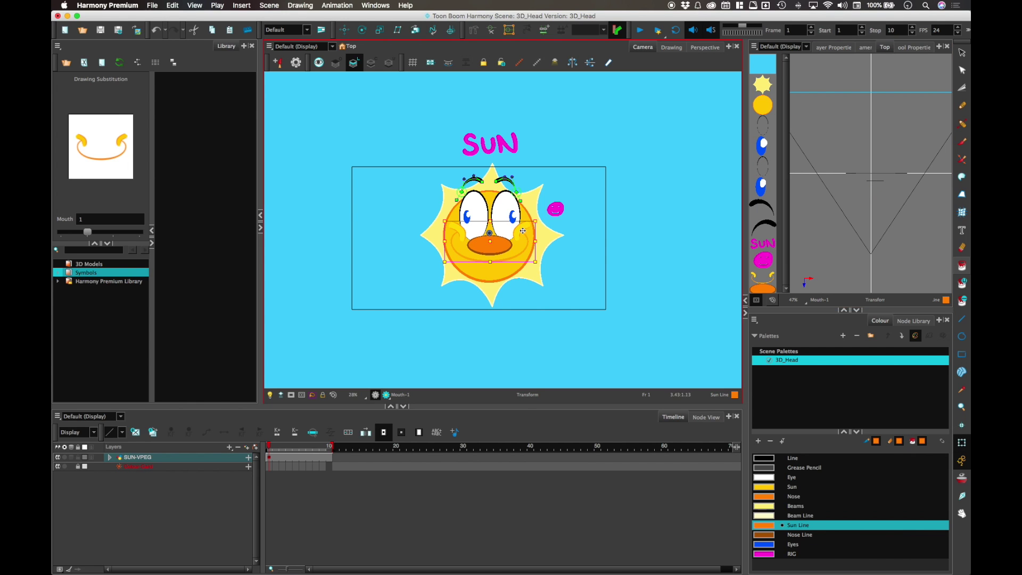
click(415, 30)
click(876, 190)
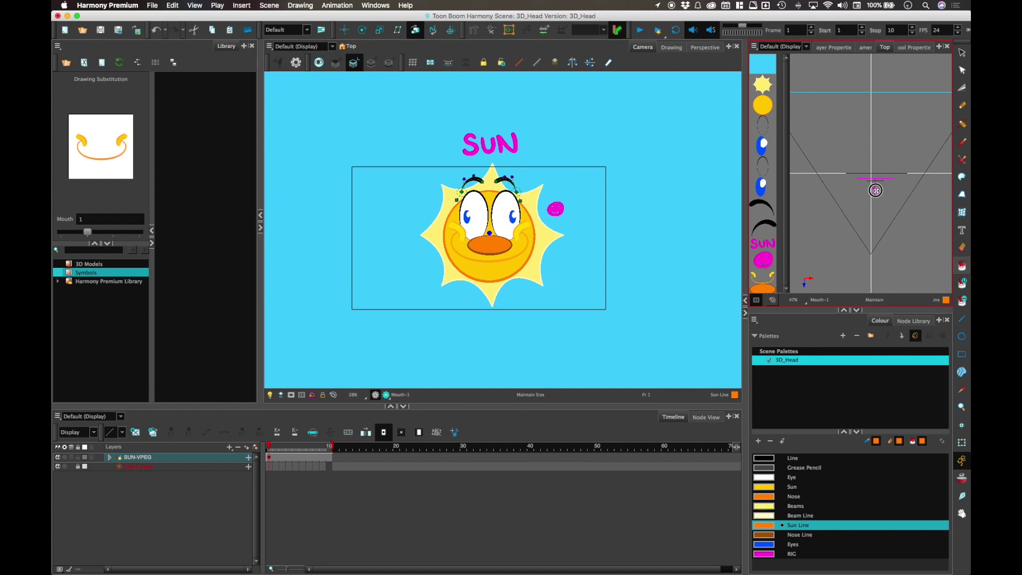
Select the FacialFeatures-VPEG peg and pull it forward in depth from the head with the Maintain Size tool.
click(961, 442)
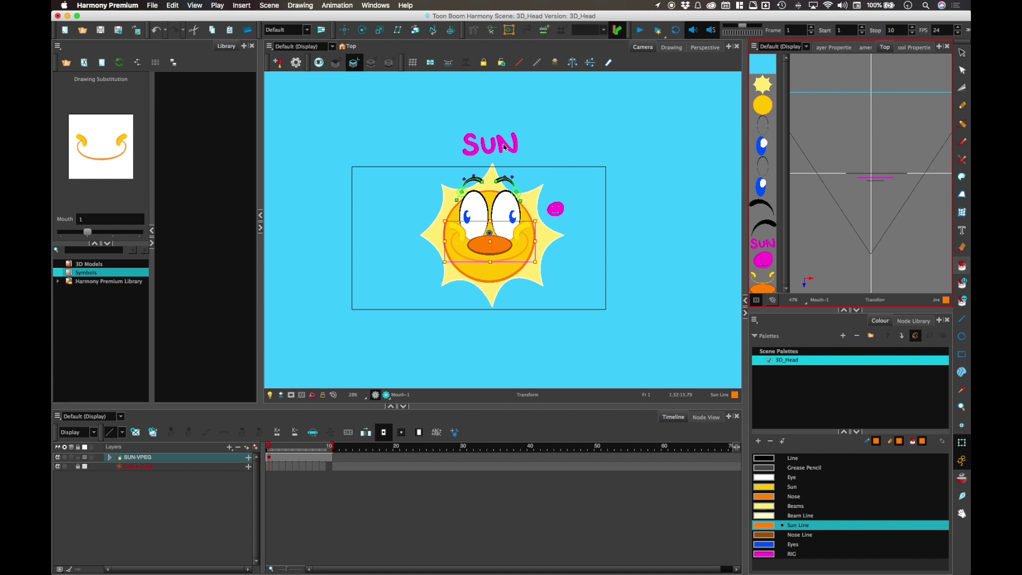
click(557, 211)
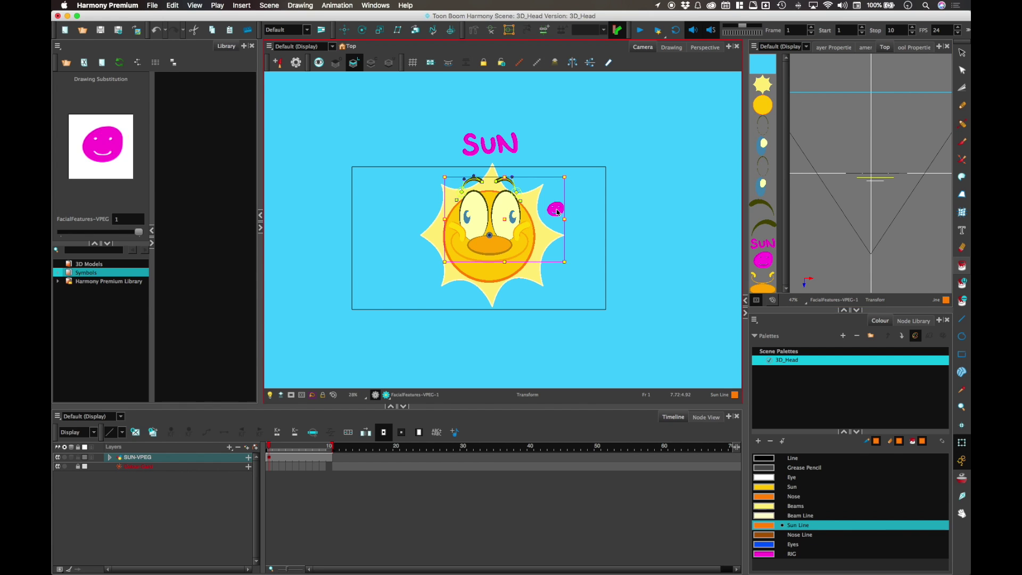
click(415, 30)
drag(877, 185, 877, 192)
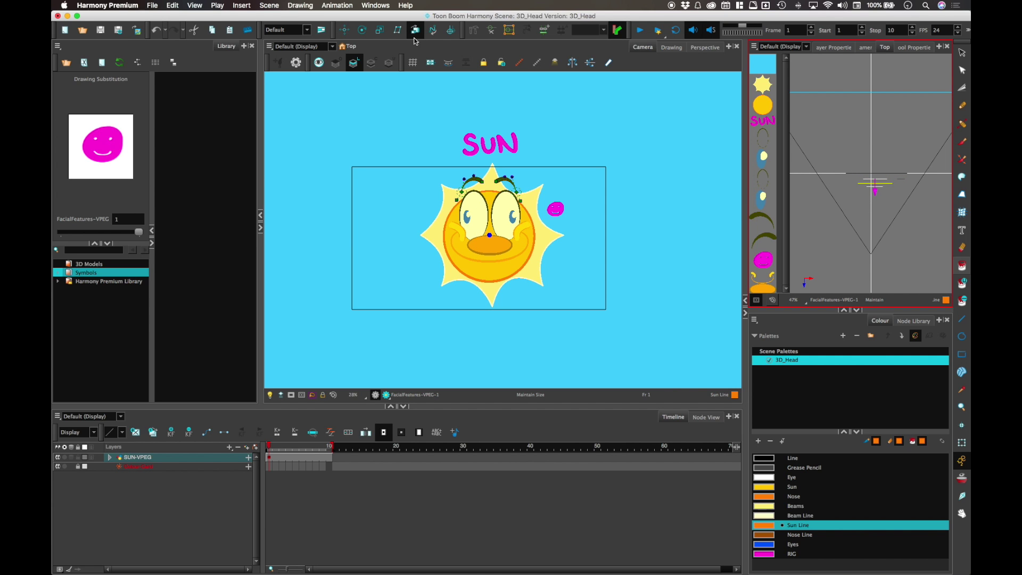
click(961, 442)
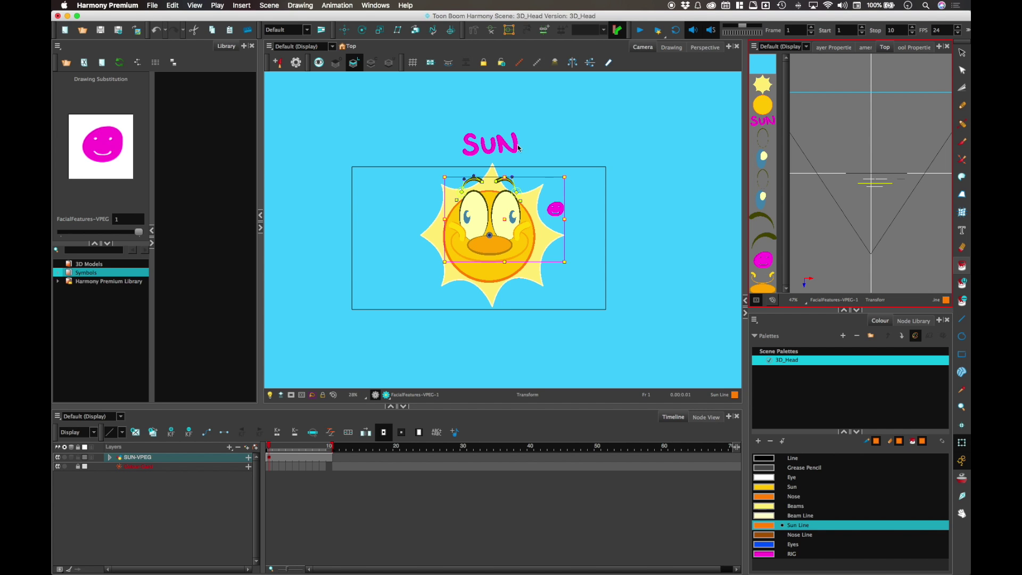
click(575, 205)
click(555, 209)
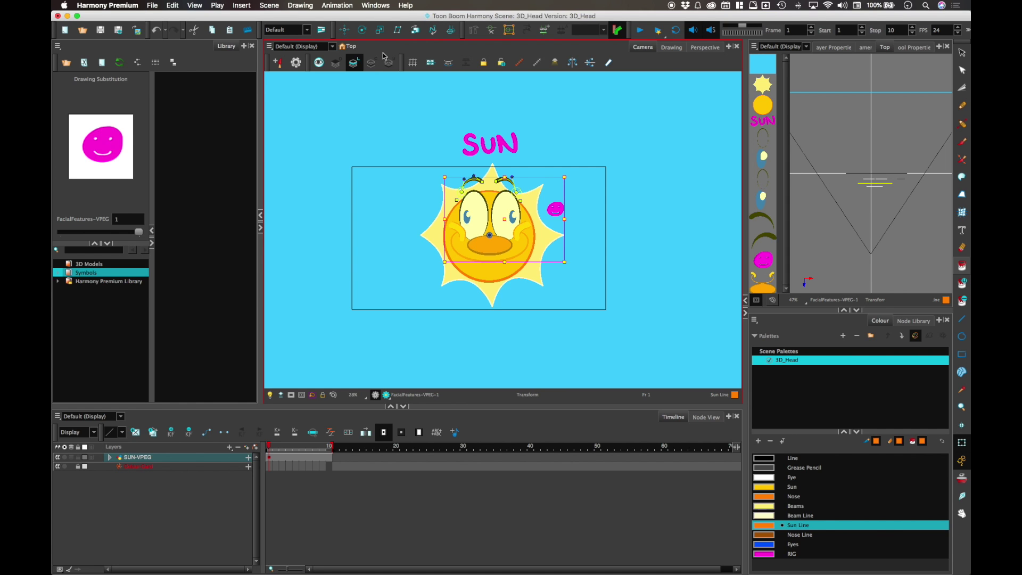
click(961, 423)
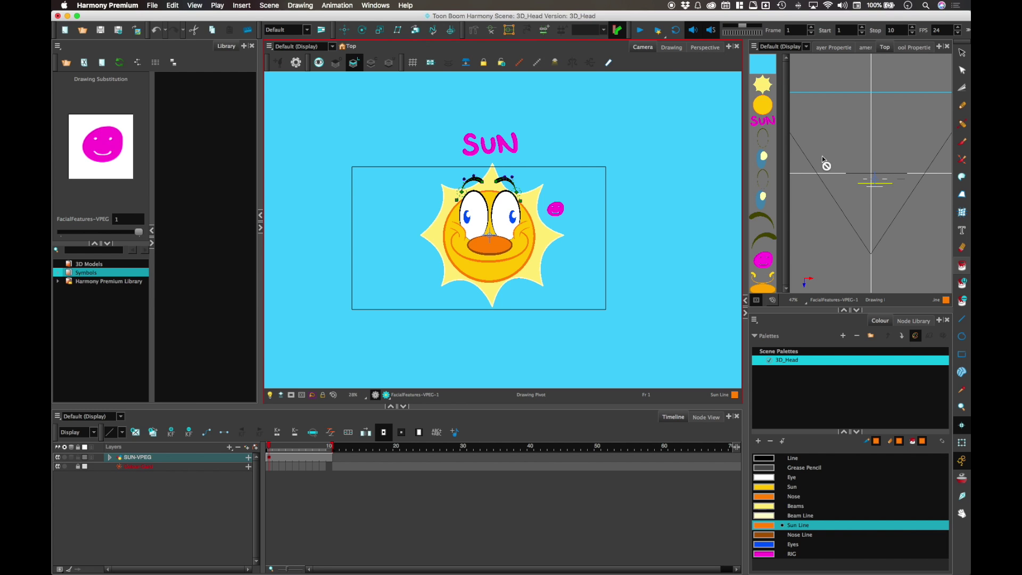
click(364, 30)
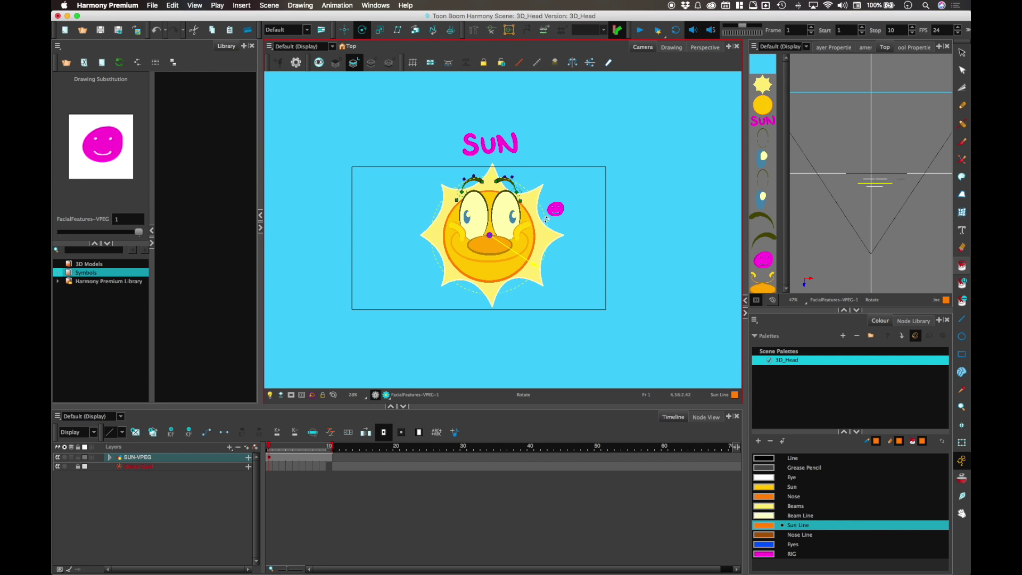
click(962, 442)
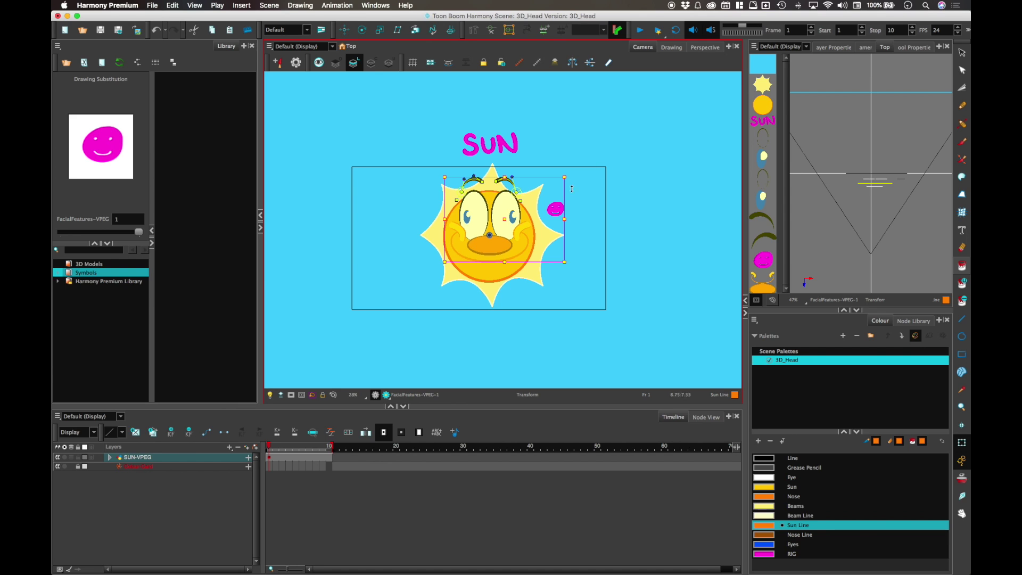
Enable 3D in the transformation properties of the FacialFeatures-VPEG peg.
click(834, 47)
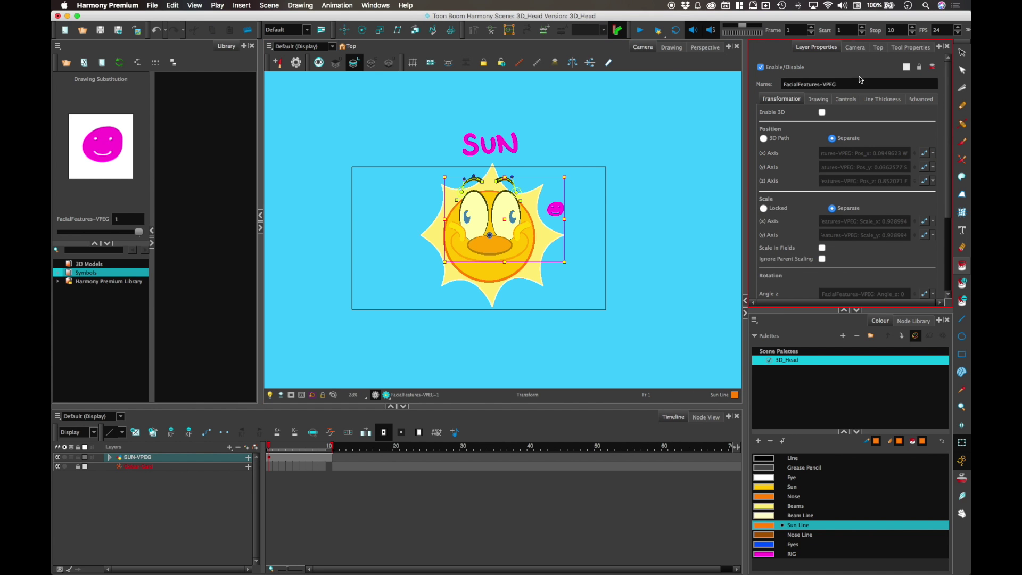
click(822, 112)
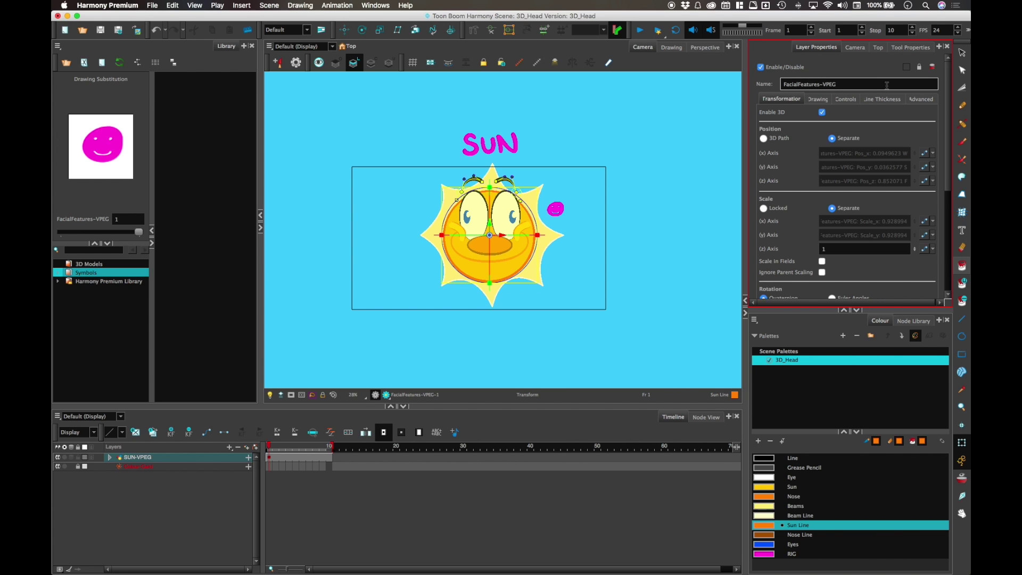
click(908, 47)
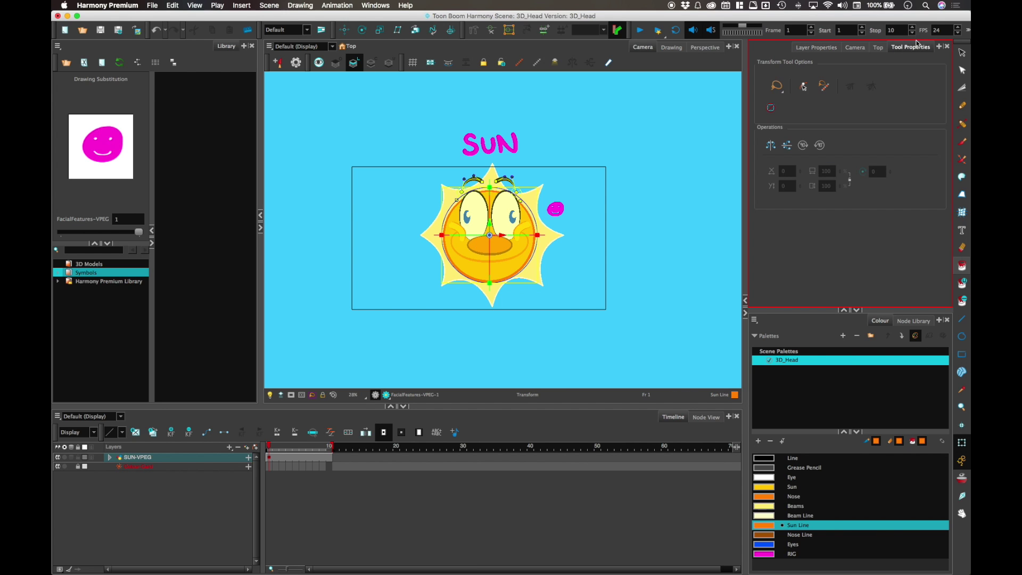
Move the FacialFeatures-VPEG pivot back in depth behind the face layers in the Top view with the Rotate tool.
click(881, 47)
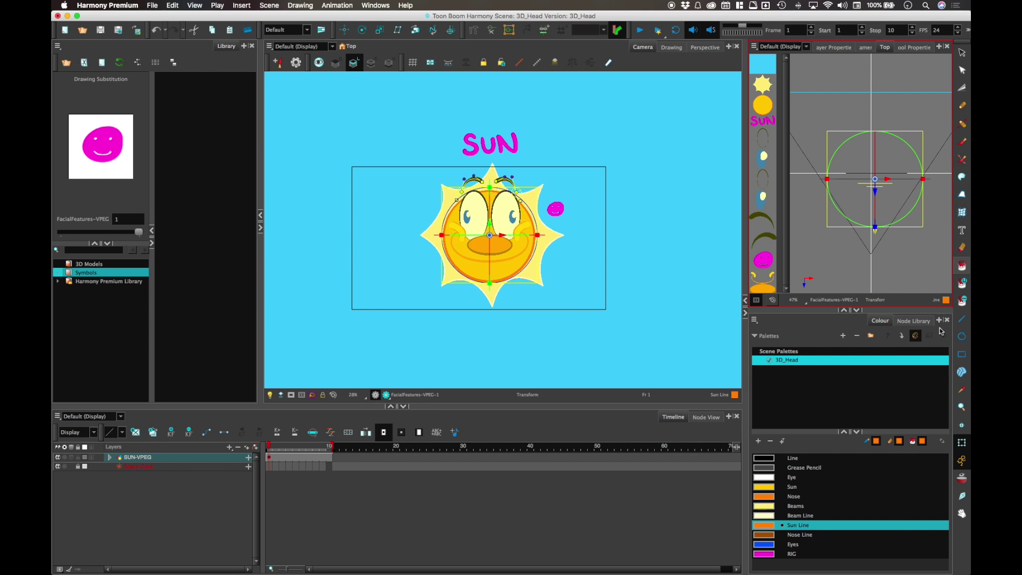
click(362, 30)
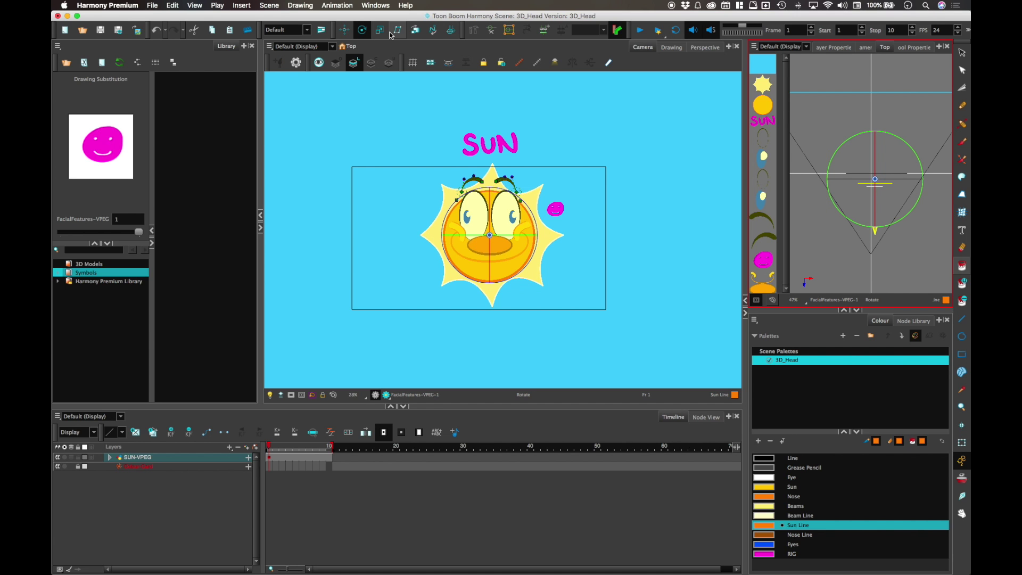
drag(875, 178, 876, 162)
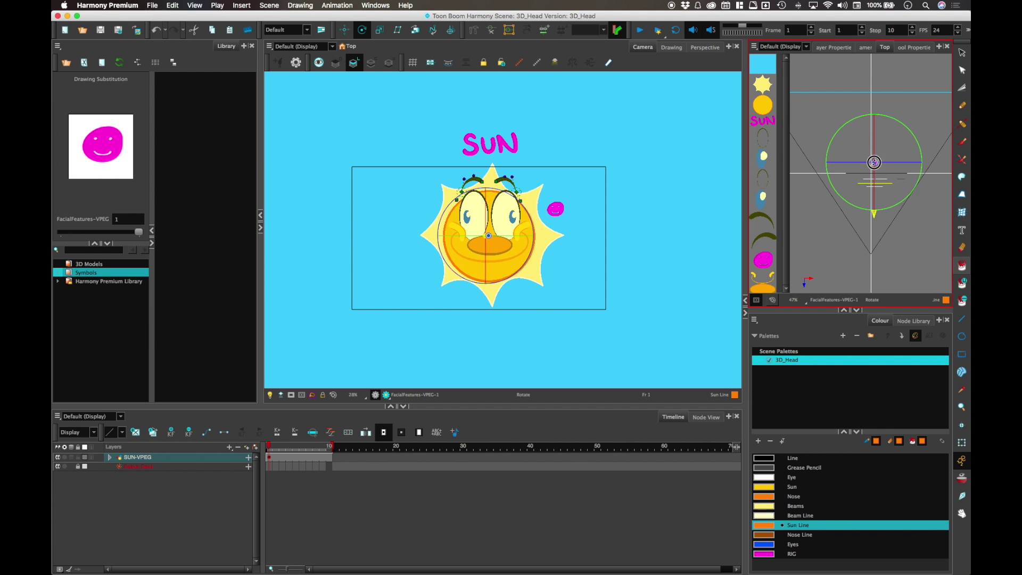
drag(877, 162, 876, 163)
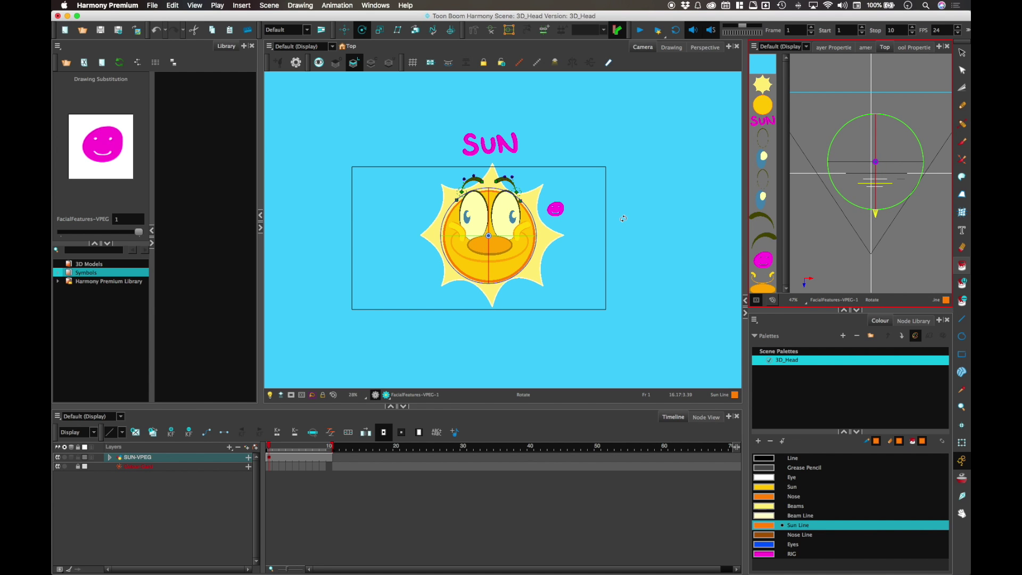
Test-rotate the facial features sideways, down and up around their pivot, and undo the last tilt.
click(961, 442)
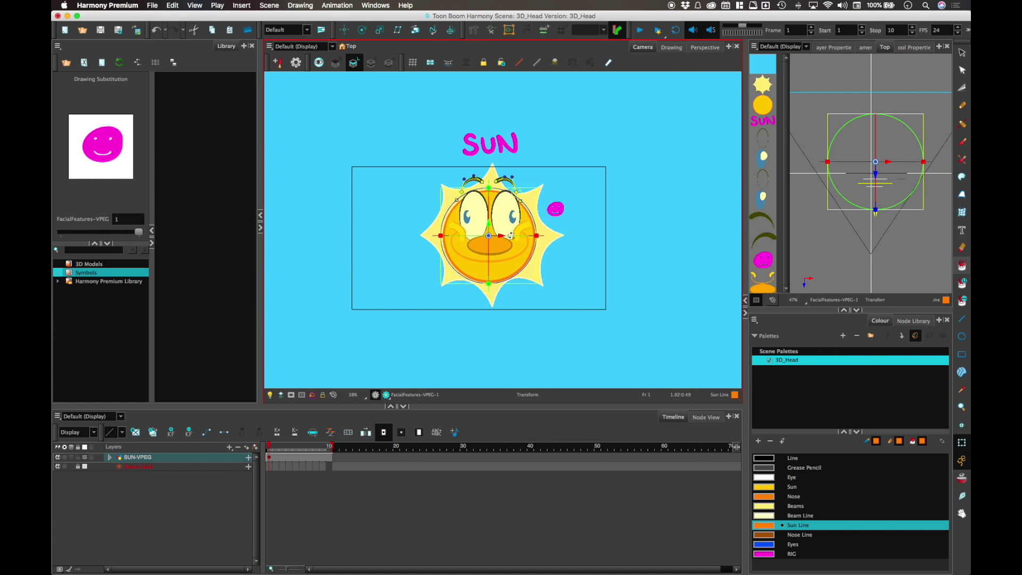
drag(524, 240, 524, 241)
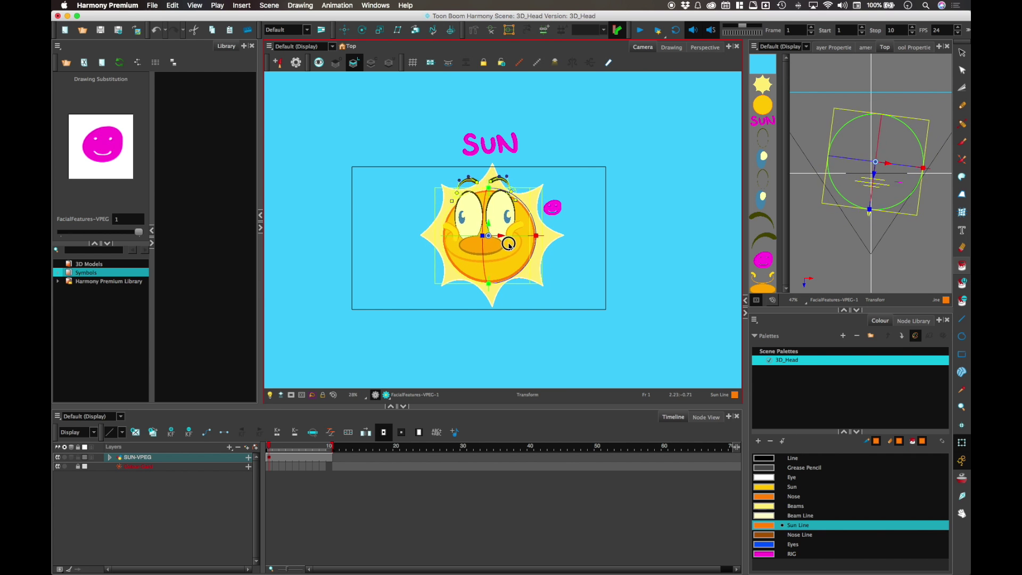
drag(511, 232, 517, 209)
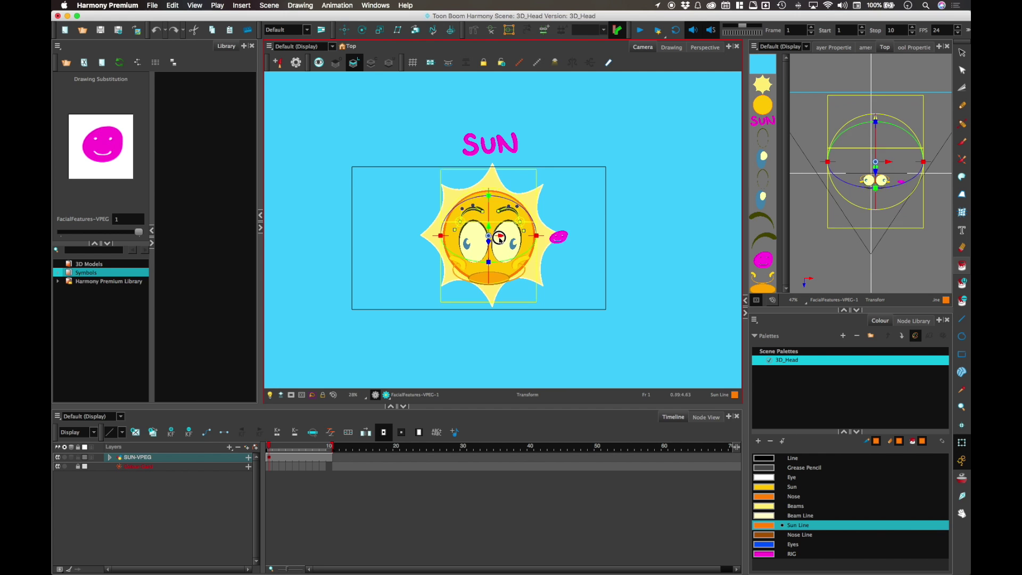
key(super+z)
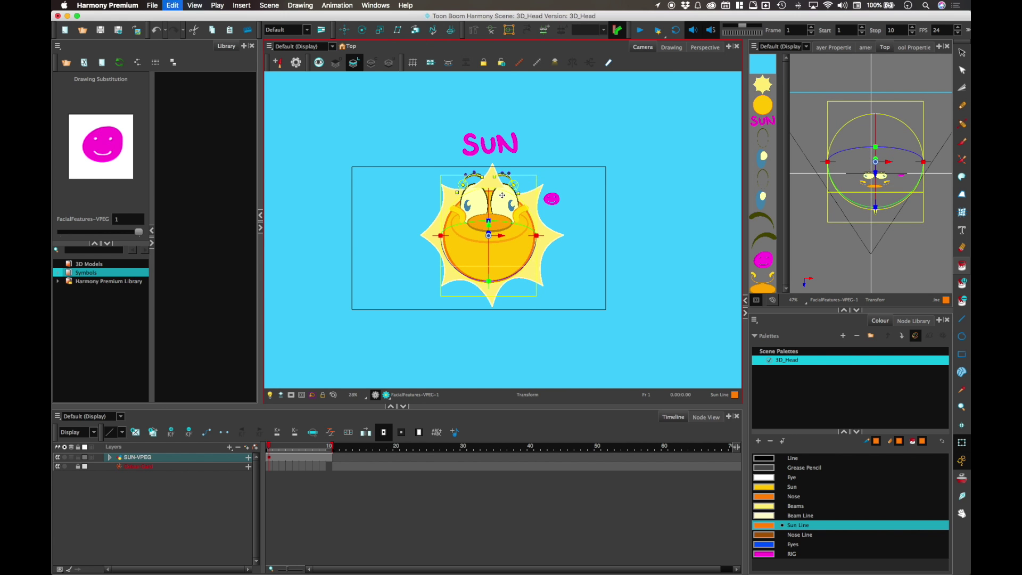
Examine the facial features' tilt around their pivot from the side and front in the Perspective view.
click(717, 47)
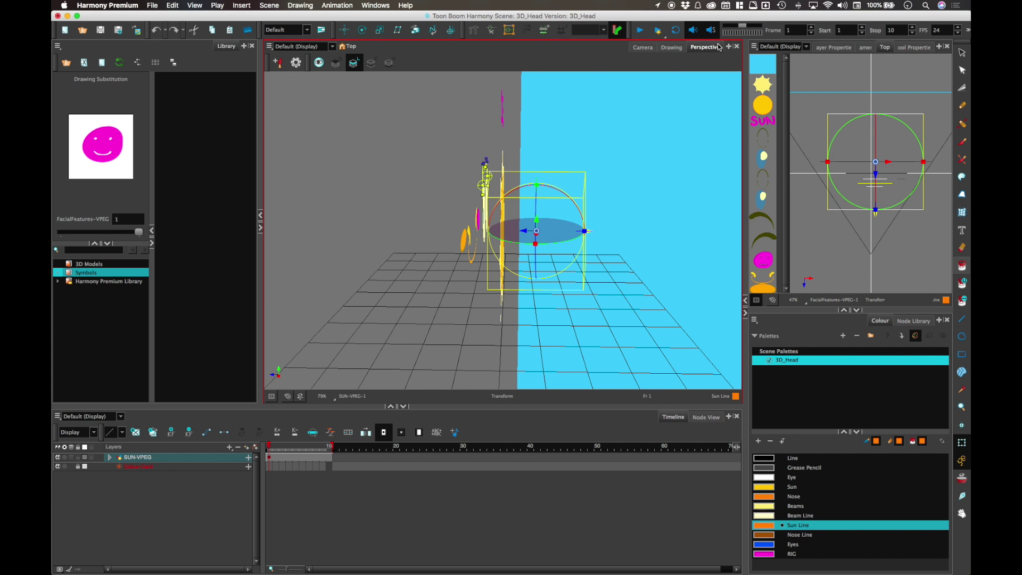
drag(559, 296, 612, 299)
drag(512, 207, 536, 166)
drag(610, 246, 564, 234)
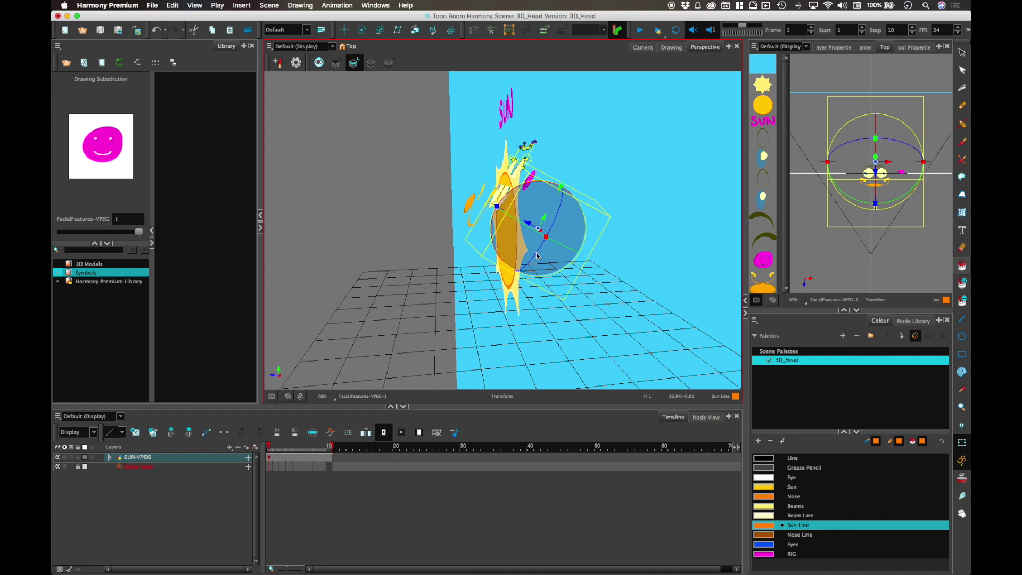
drag(532, 268, 594, 304)
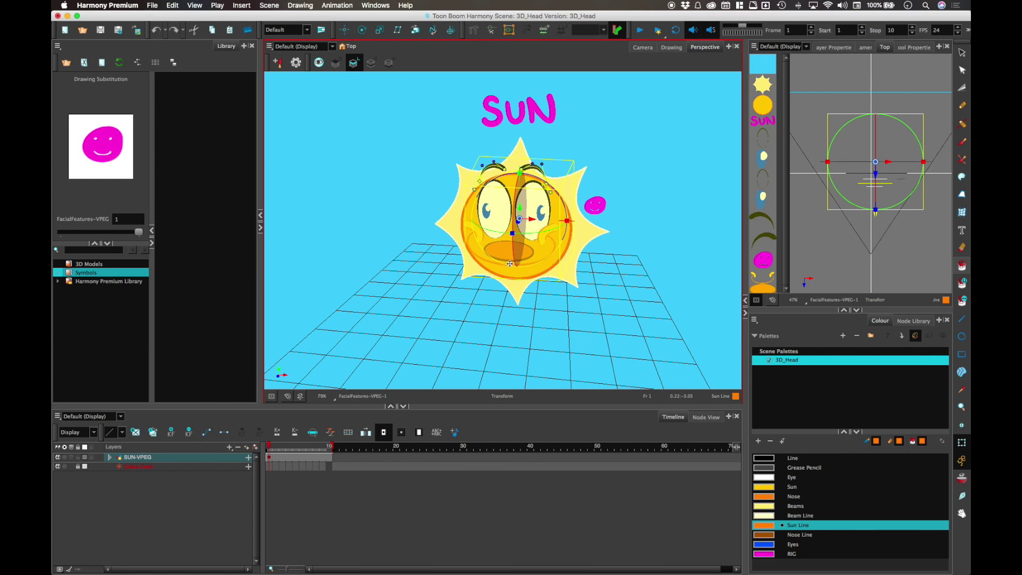
Find the Composite node in the node library and add it beside the main composite in the Node View.
click(707, 416)
drag(672, 410, 672, 230)
drag(469, 458, 473, 268)
click(915, 320)
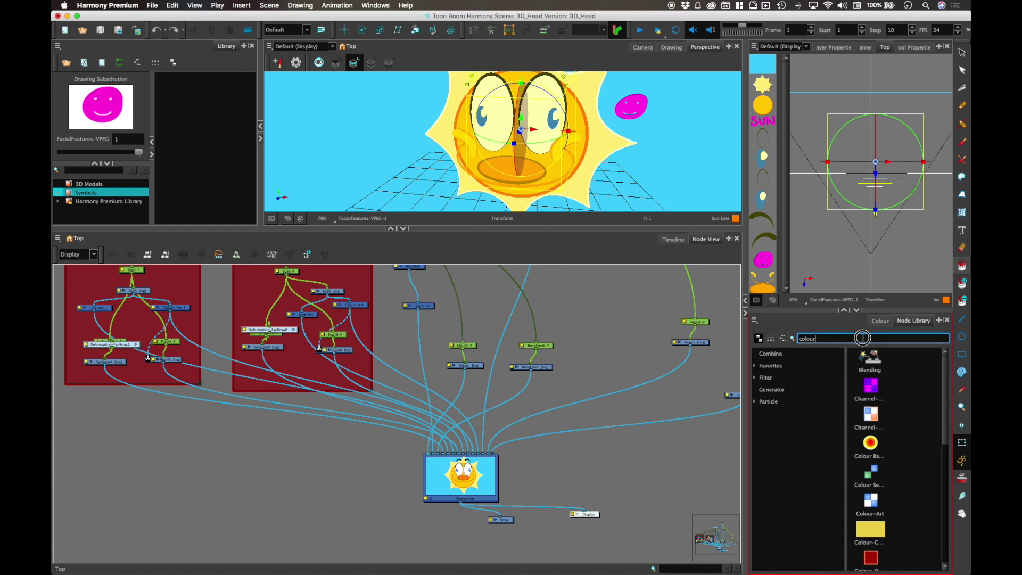
text(Compos)
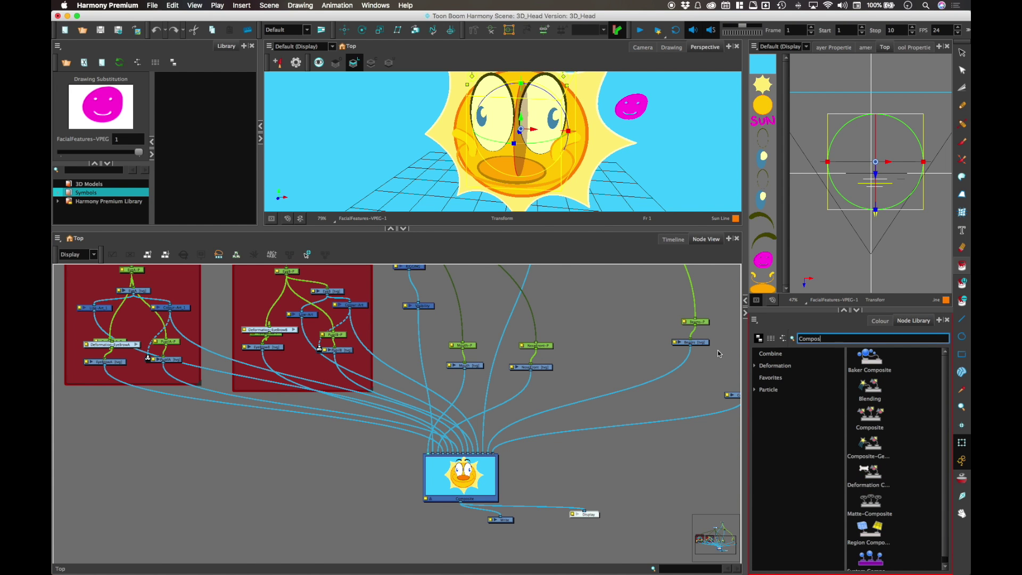
drag(870, 417, 343, 455)
Set the new composite's input ordering to 2D and rename it Face_Comp.
double_click(345, 453)
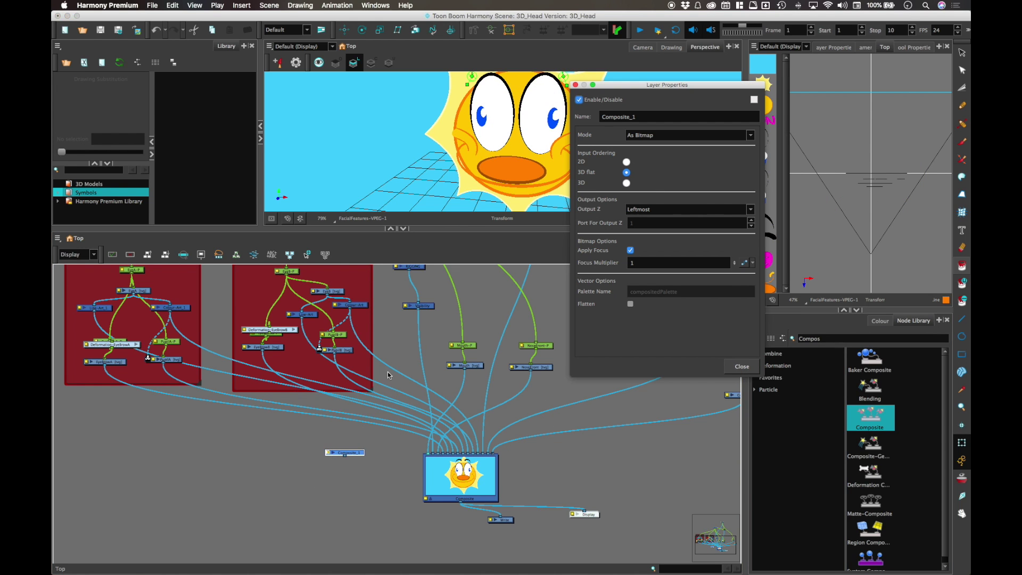
click(627, 161)
double_click(621, 116)
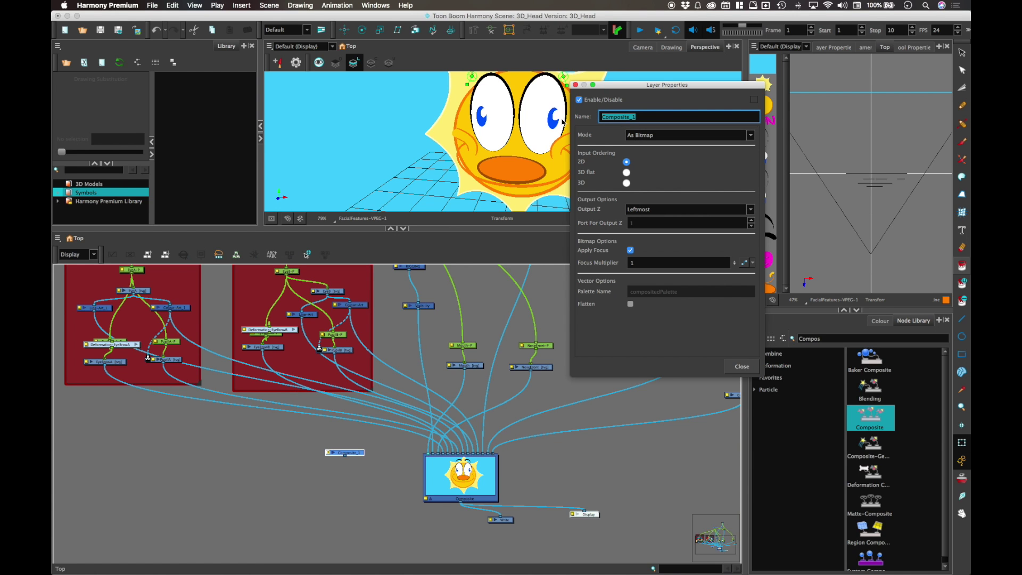
text(Face_Comp)
click(742, 367)
Connect Face_Comp to the main composite, reroute the Eye A and Eye B layers into it, and show its thumbnail.
drag(354, 457, 427, 453)
drag(458, 373, 495, 436)
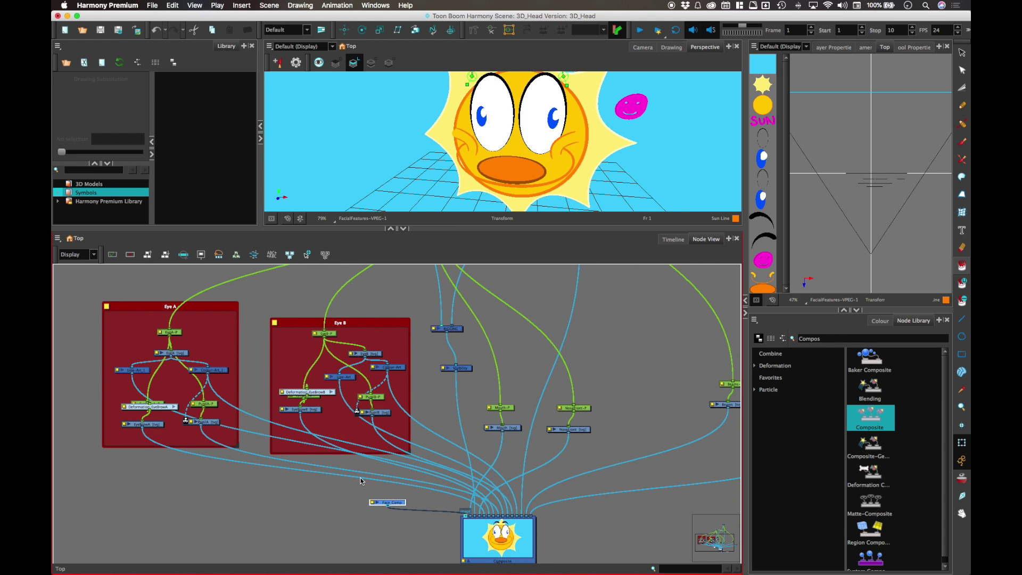
scroll(449, 435, down, 3)
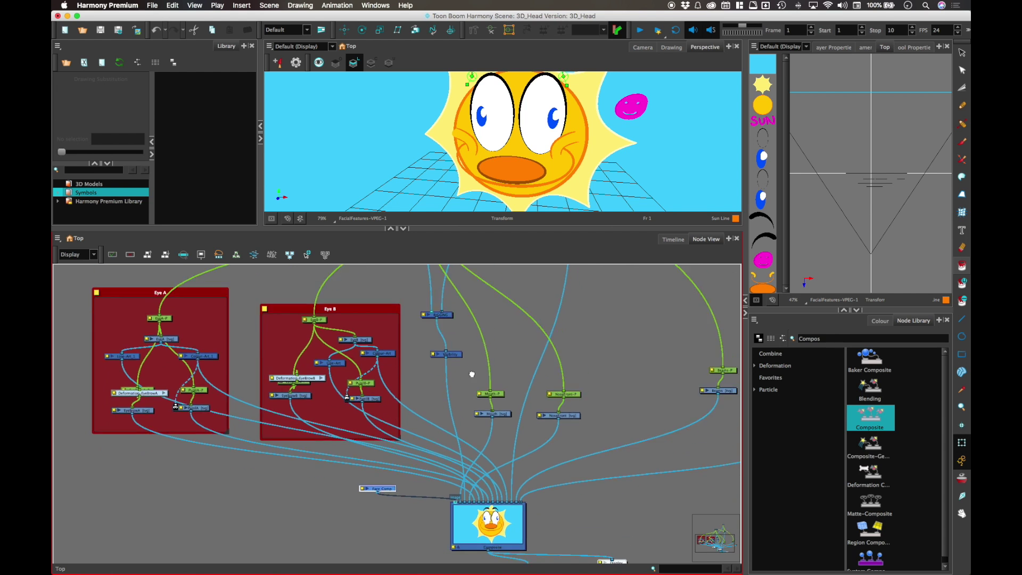
mouse_move(396, 430)
mouse_down()
mouse_move(372, 433)
mouse_move(388, 434)
mouse_up()
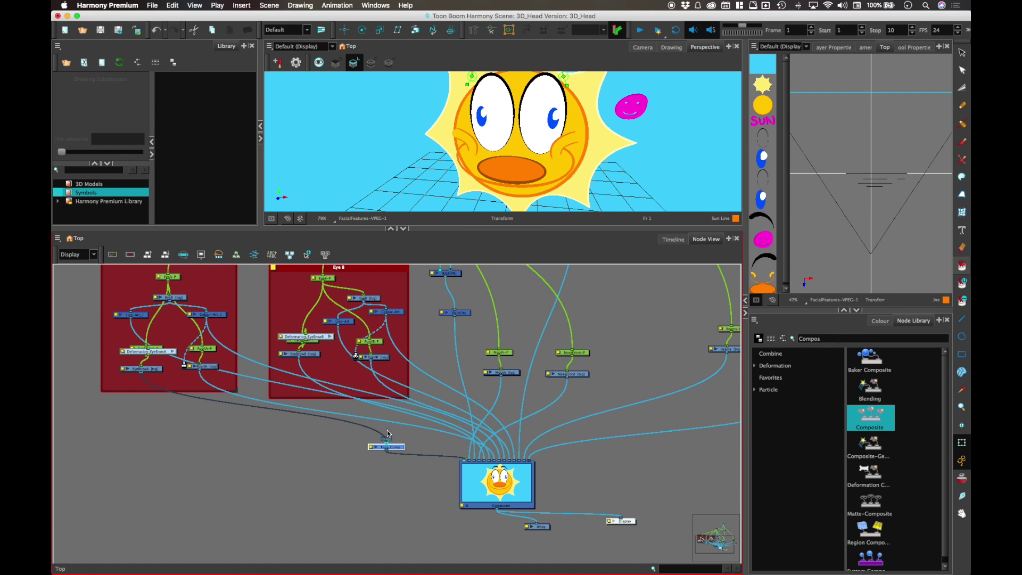
mouse_move(454, 437)
mouse_down()
mouse_move(417, 425)
mouse_move(388, 440)
mouse_move(464, 433)
mouse_move(396, 443)
mouse_move(456, 424)
mouse_move(398, 443)
mouse_up()
drag(474, 412, 397, 444)
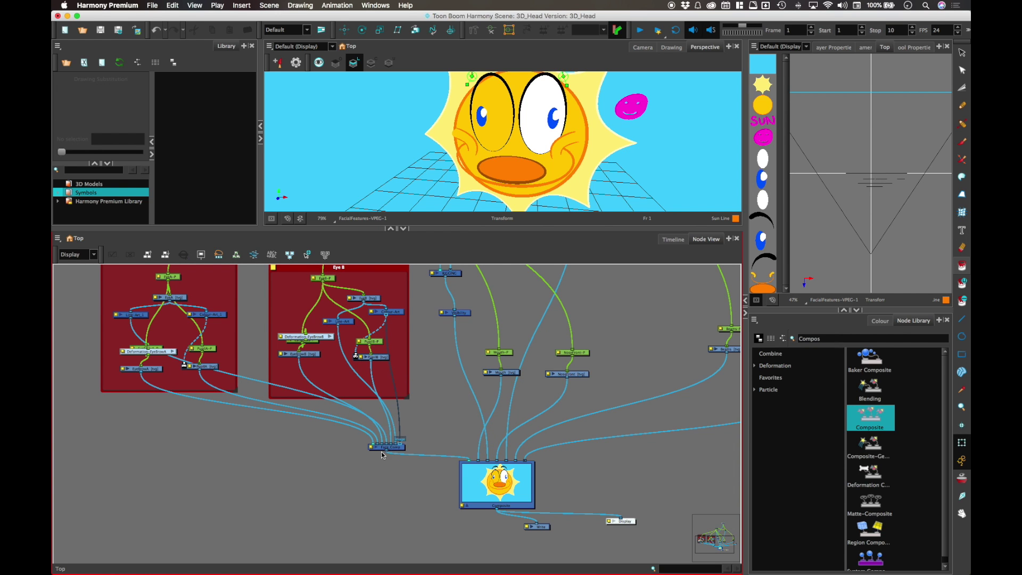
click(386, 449)
click(374, 447)
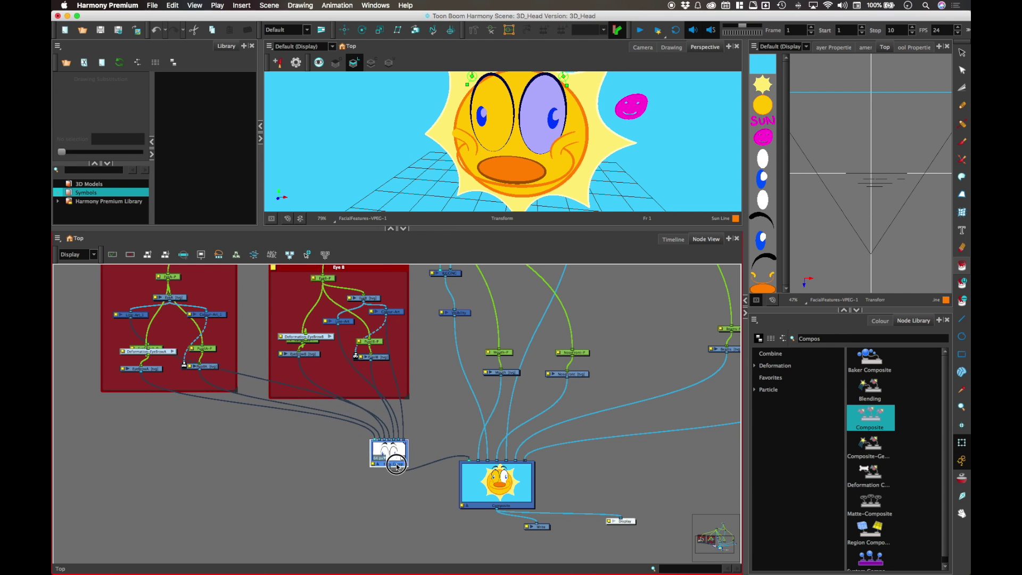
click(432, 437)
Reroute the nose and mouth drawing nodes from the main composite into Face_Comp.
drag(442, 424, 395, 379)
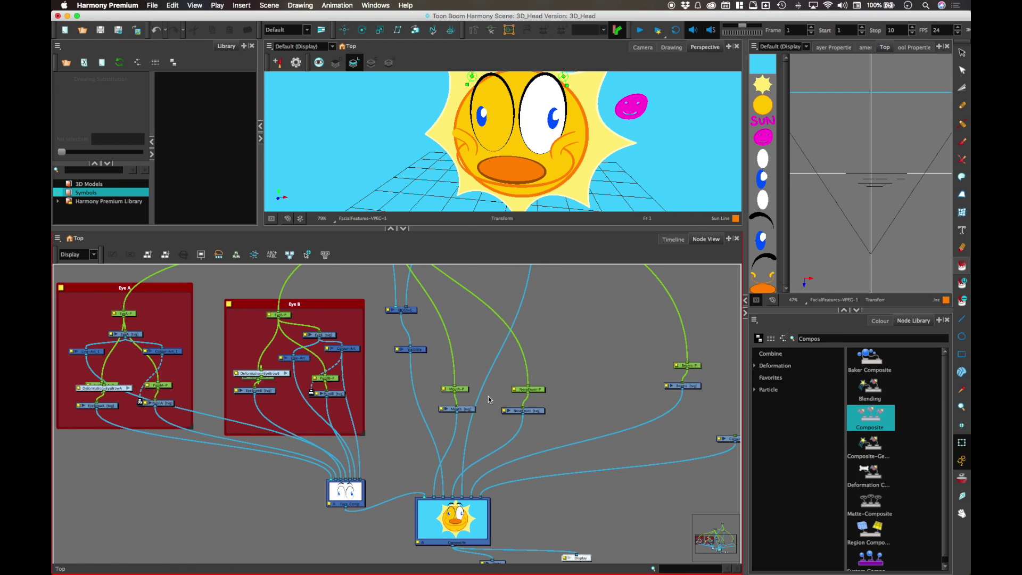
drag(523, 415, 335, 479)
drag(456, 413, 328, 474)
drag(403, 403, 439, 344)
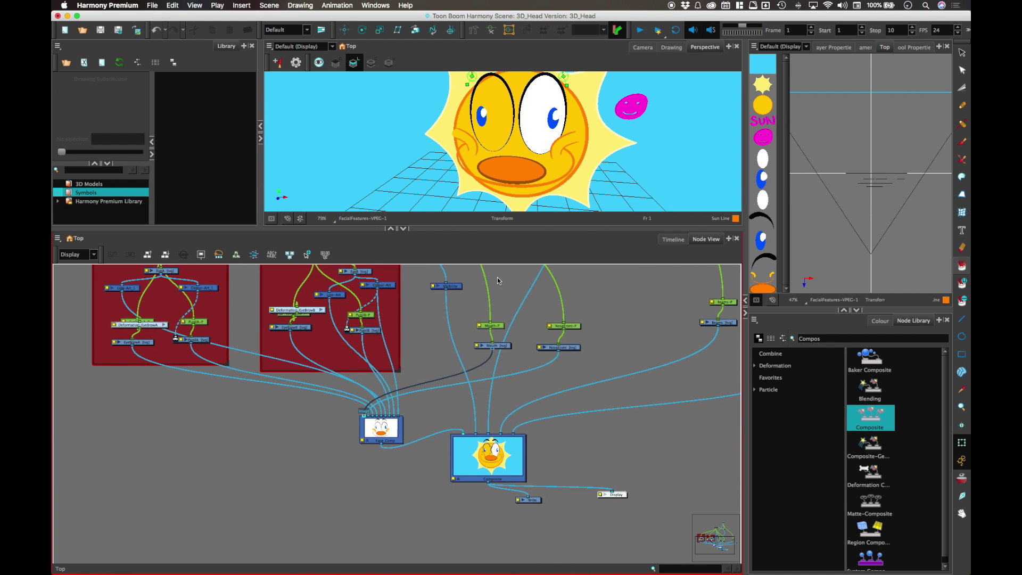
Restore the Eye A colour layer's connection to the Face_Comp node.
drag(425, 297, 450, 326)
mouse_move(270, 313)
mouse_down()
mouse_move(276, 322)
mouse_move(240, 322)
mouse_move(257, 353)
mouse_move(335, 374)
mouse_move(239, 356)
mouse_move(394, 403)
mouse_move(414, 453)
mouse_up()
click(240, 377)
drag(444, 336, 426, 389)
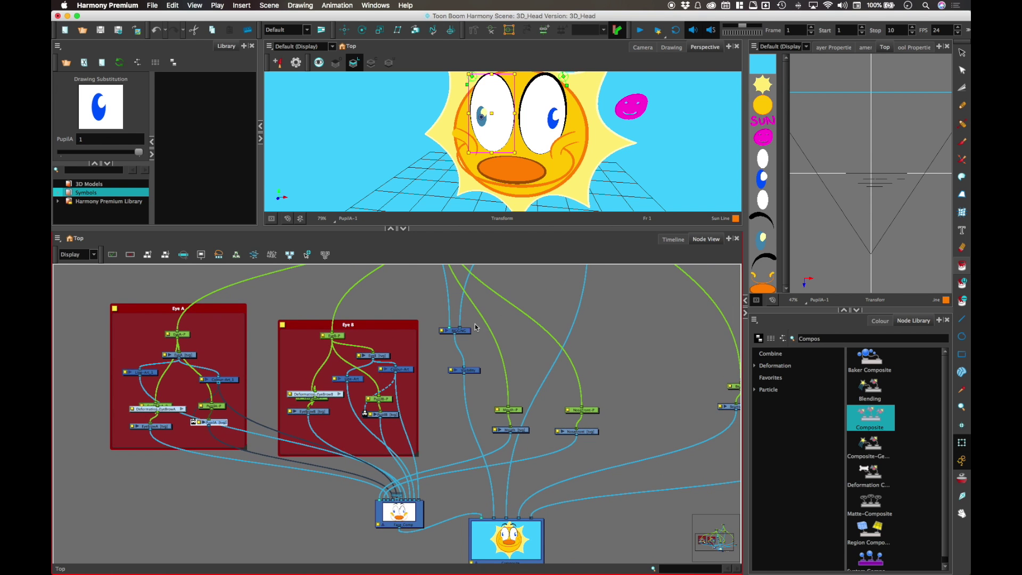
Reposition the Face_Comp and main composite nodes closer together in the Node View.
click(543, 283)
drag(567, 230, 567, 252)
drag(401, 519, 419, 490)
drag(539, 488, 504, 408)
drag(461, 446, 453, 448)
drag(381, 423, 409, 426)
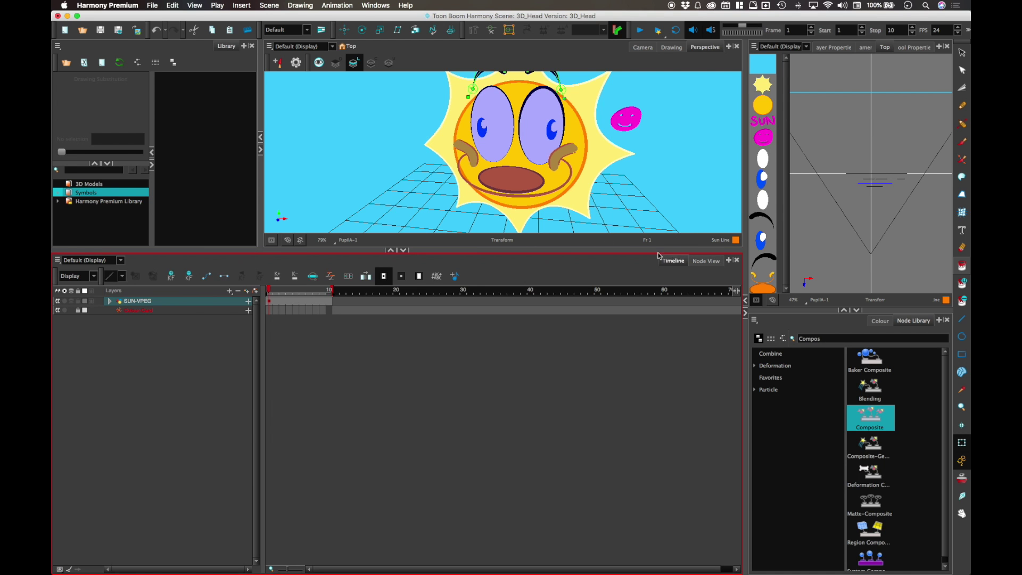
Select the FacialFeatures-VPEG peg, test-rotate it in the Perspective view, undo the rotation and check the Camera view.
click(673, 260)
drag(656, 250, 656, 355)
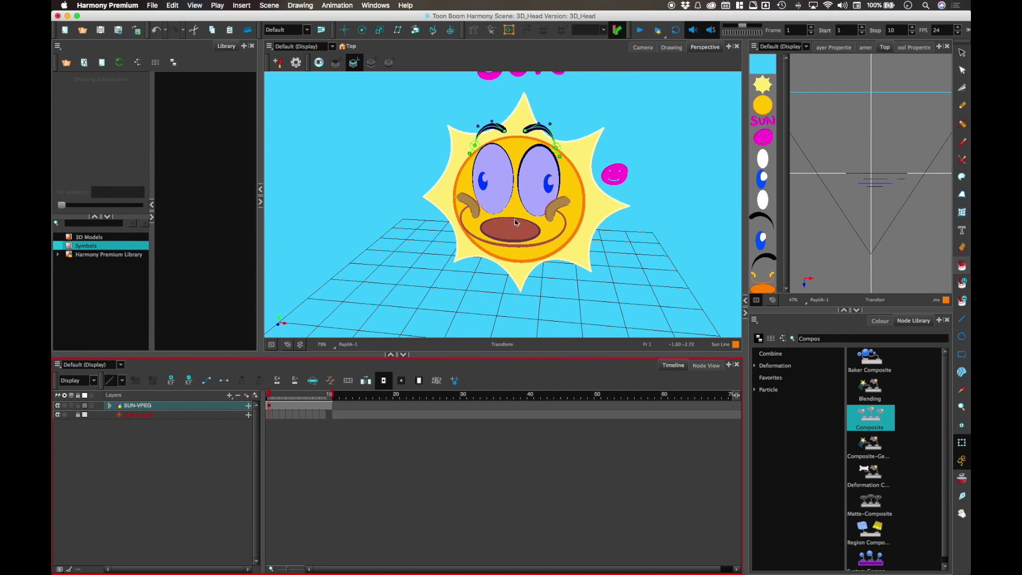
click(617, 175)
drag(516, 187, 538, 165)
key(super+z)
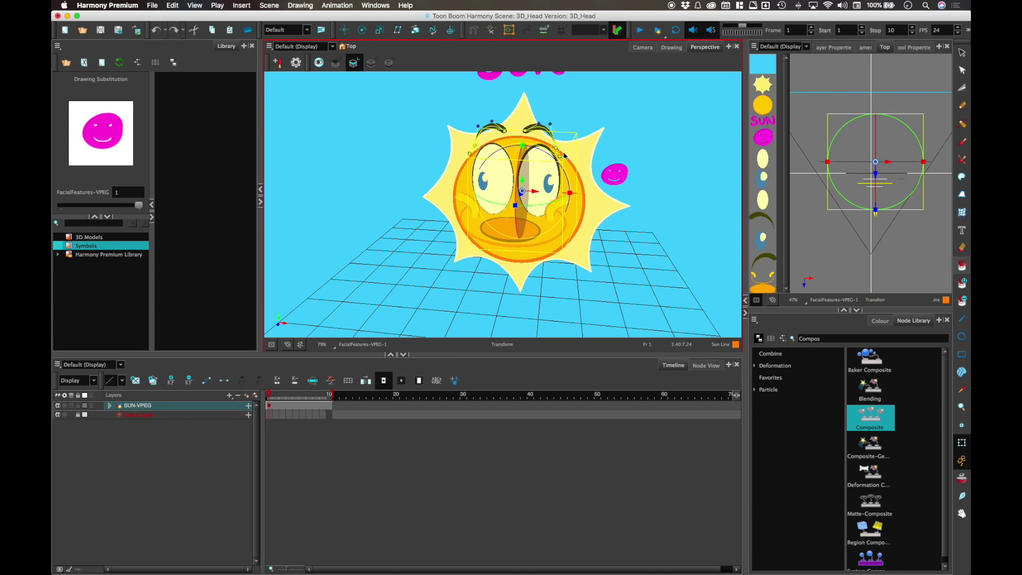
click(643, 47)
drag(488, 183, 502, 200)
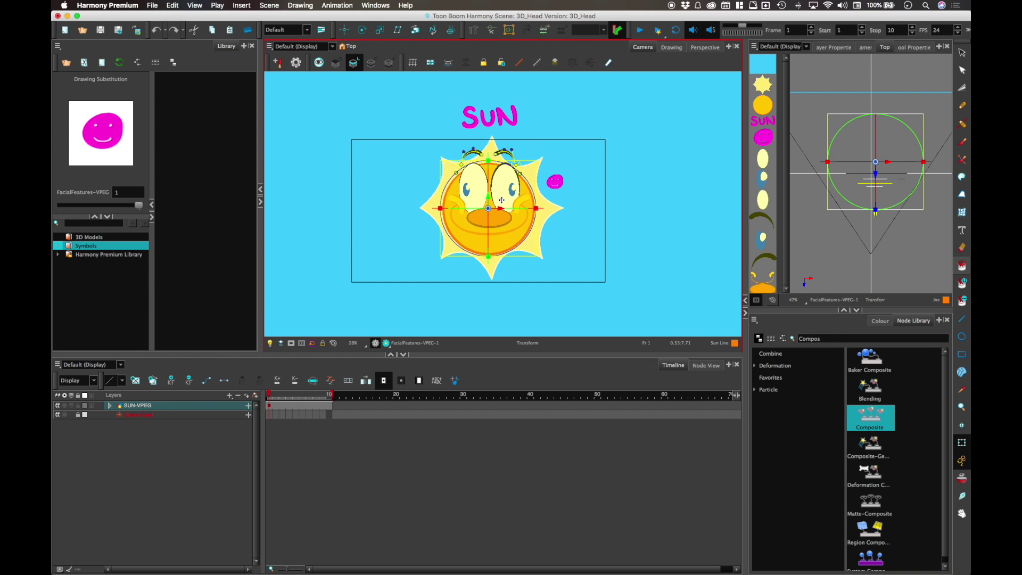
Open the Face_Comp node's properties and examine the face layers' depth from the side in the Perspective view.
click(706, 365)
double_click(389, 486)
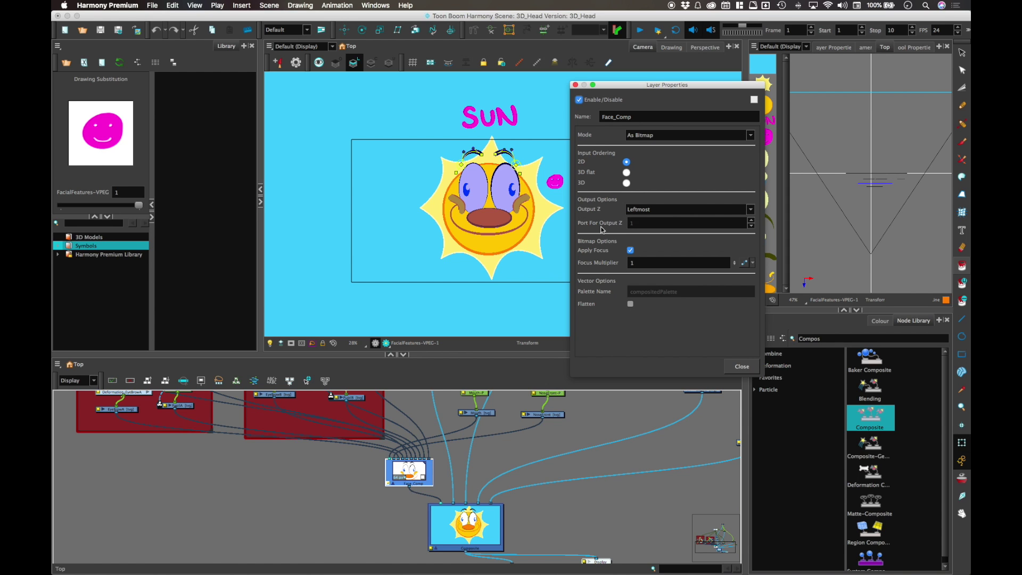
click(704, 47)
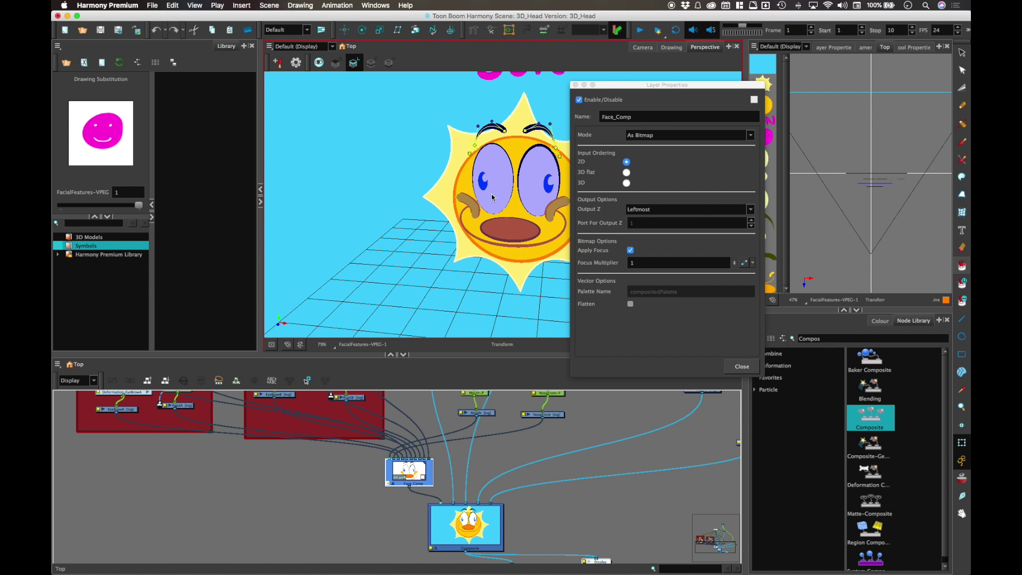
drag(529, 259, 465, 220)
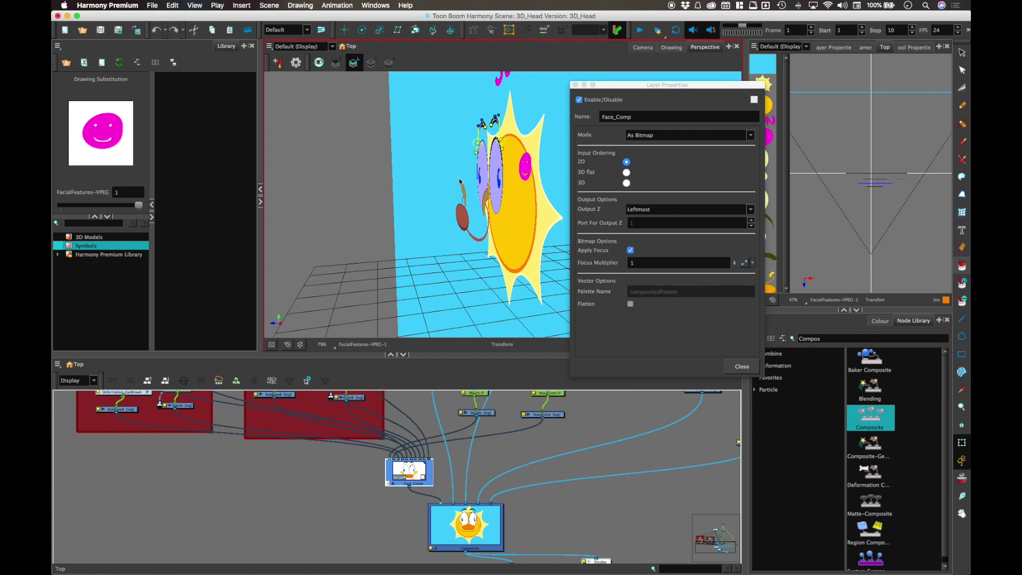
Test-rotate the FacialFeatures-VPEG peg, check it in the Camera view, and undo the rotation.
click(524, 166)
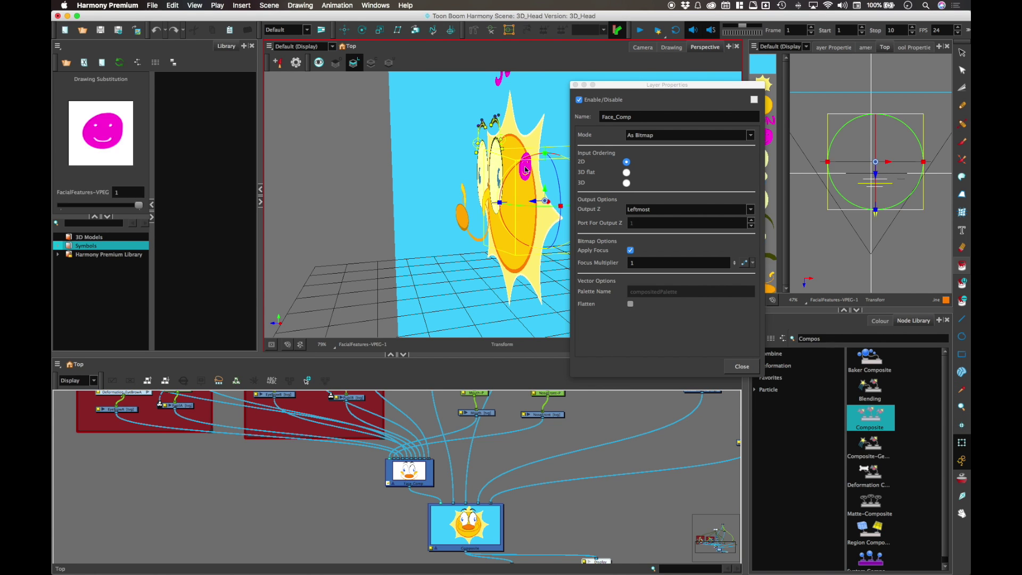
drag(503, 185, 549, 154)
click(639, 48)
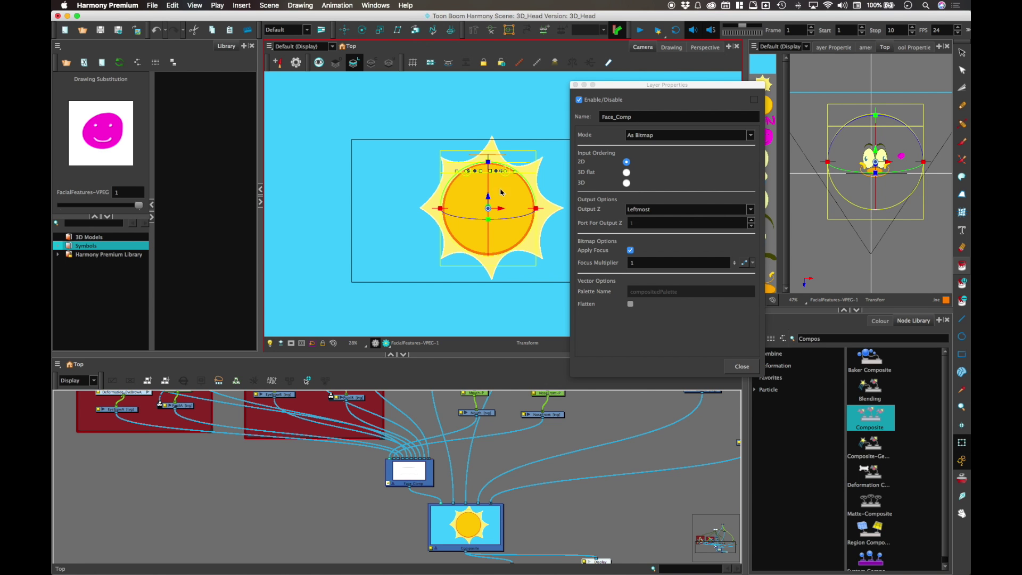
key(super+z)
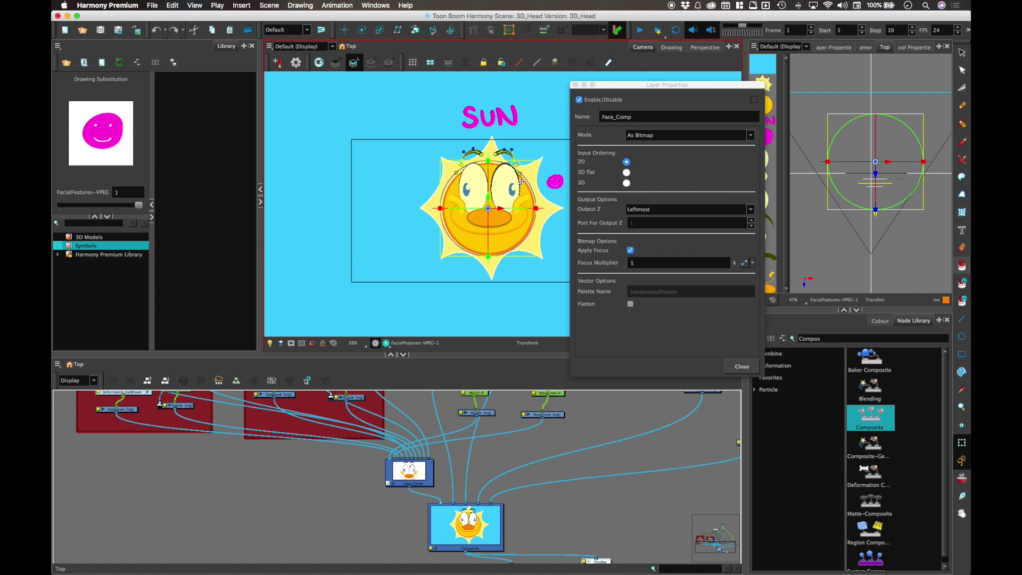
Push the FacialFeatures-VPEG peg back in depth so most features sit behind the head, and compare the Camera view.
click(704, 47)
drag(534, 201, 562, 200)
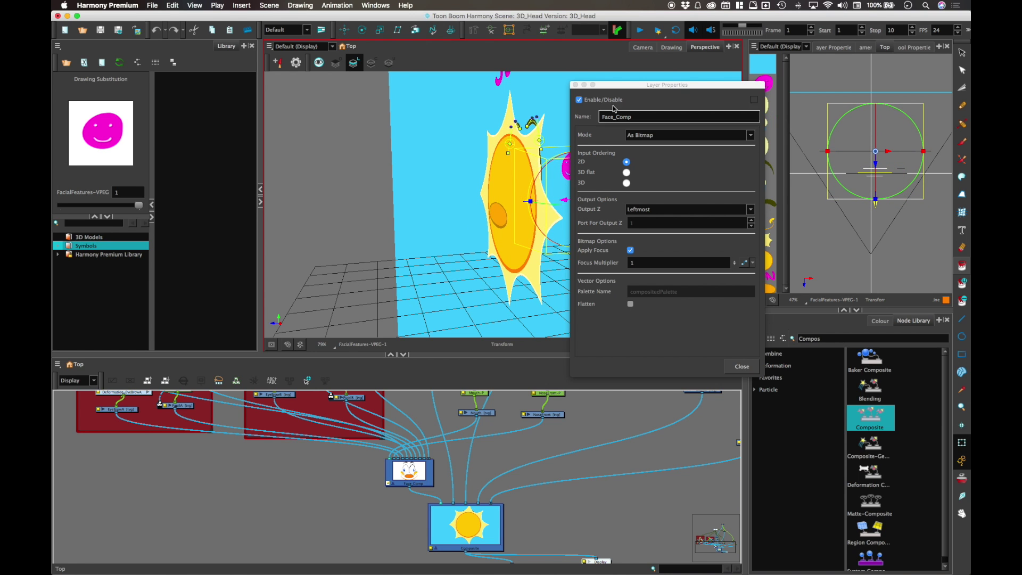
click(643, 47)
click(705, 48)
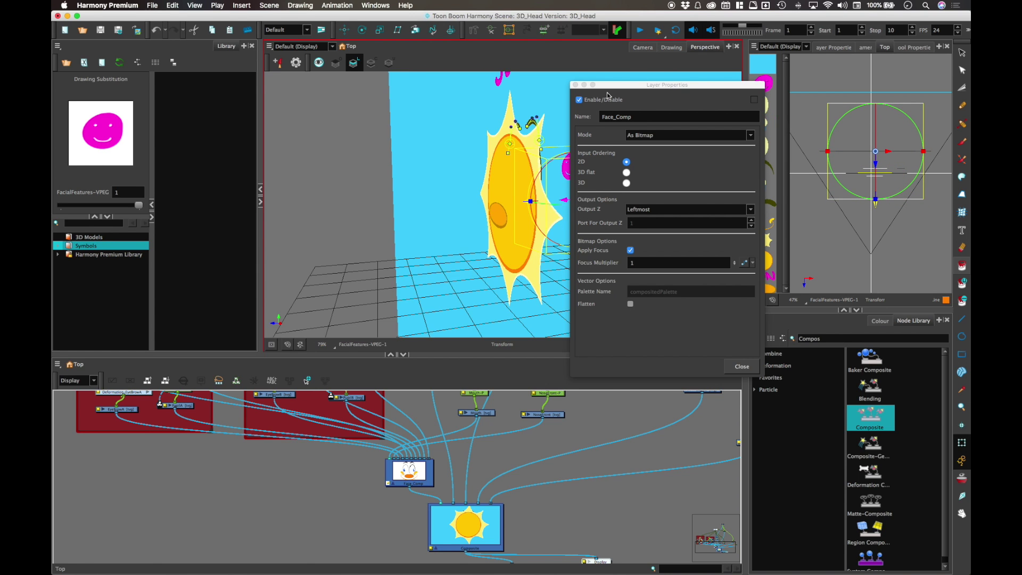
Set Face_Comp's Output Z to Frontmost and check the face in the Camera view.
drag(540, 235, 548, 202)
click(687, 209)
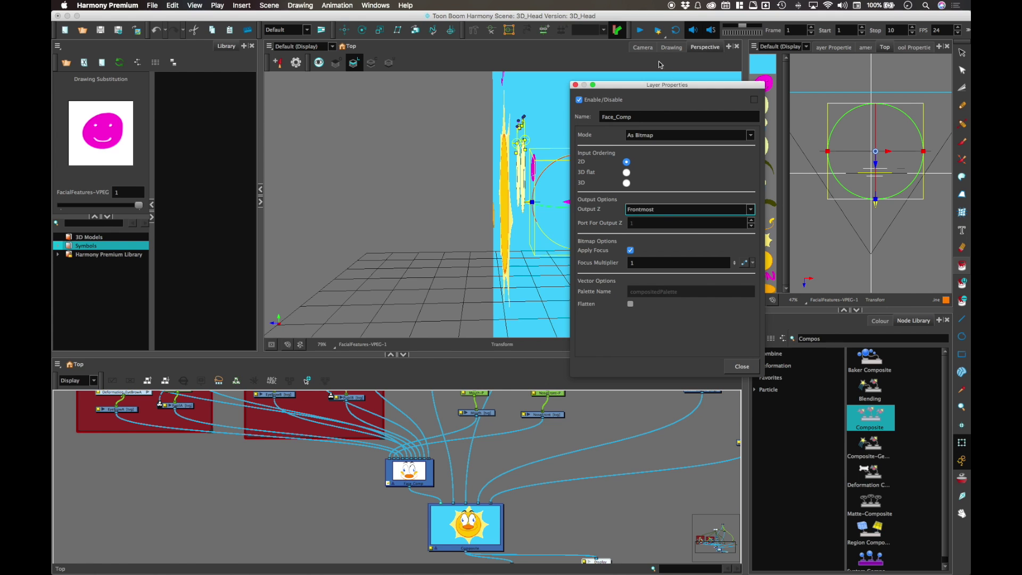
click(643, 47)
Push the facial features farther back in depth in the Perspective view and check the Camera view.
click(704, 47)
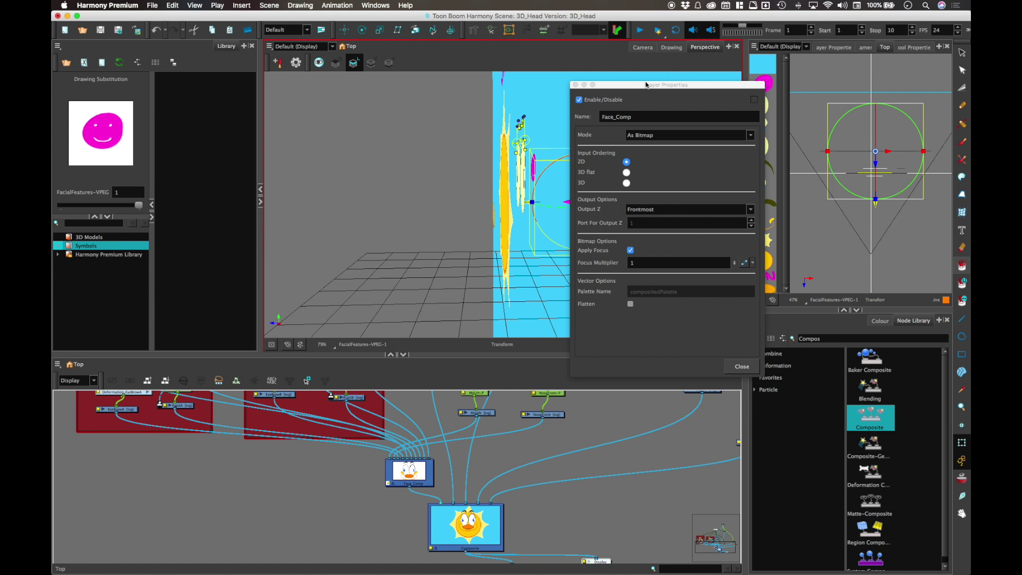
drag(559, 205, 581, 199)
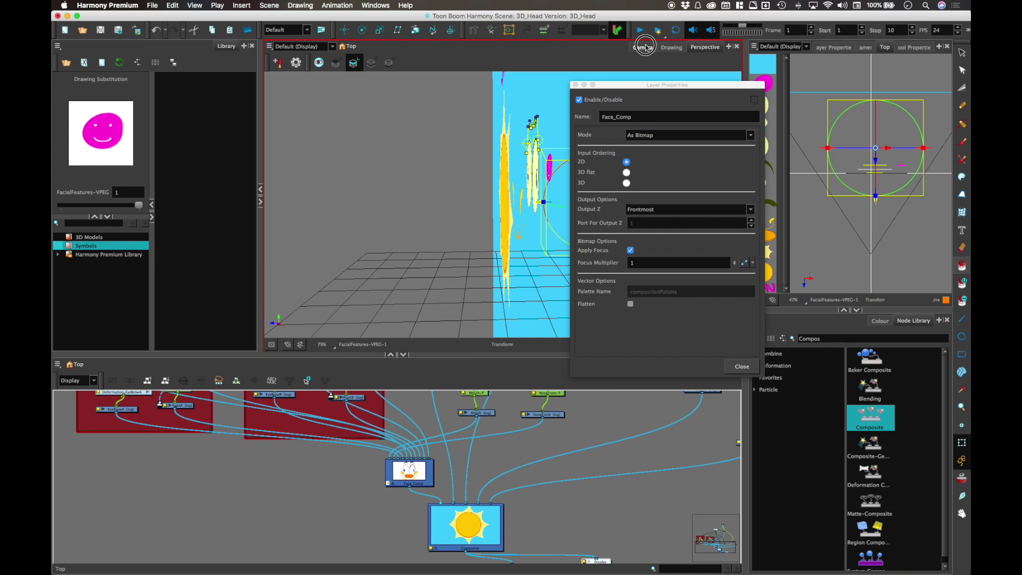
click(643, 47)
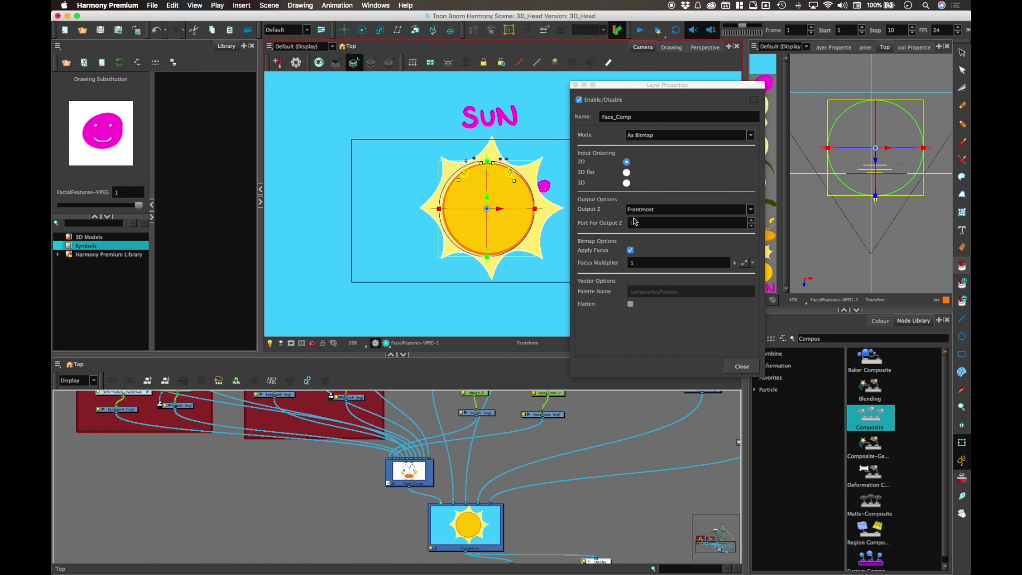
Bring the FacialFeatures-VPEG peg forward in front of the head and keep Face_Comp's Output Z at Frontmost.
click(692, 46)
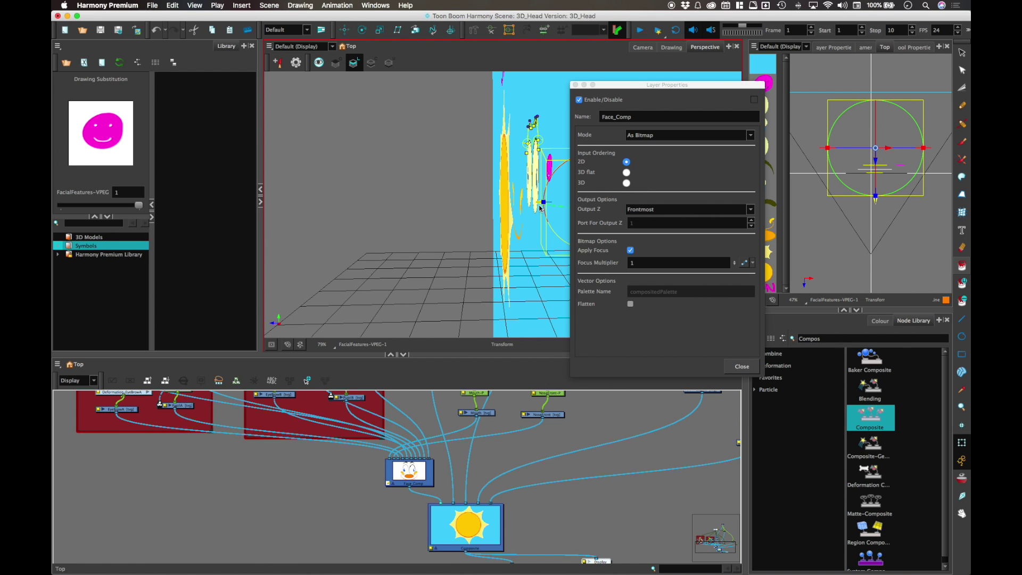
drag(661, 85, 773, 99)
drag(580, 202, 549, 204)
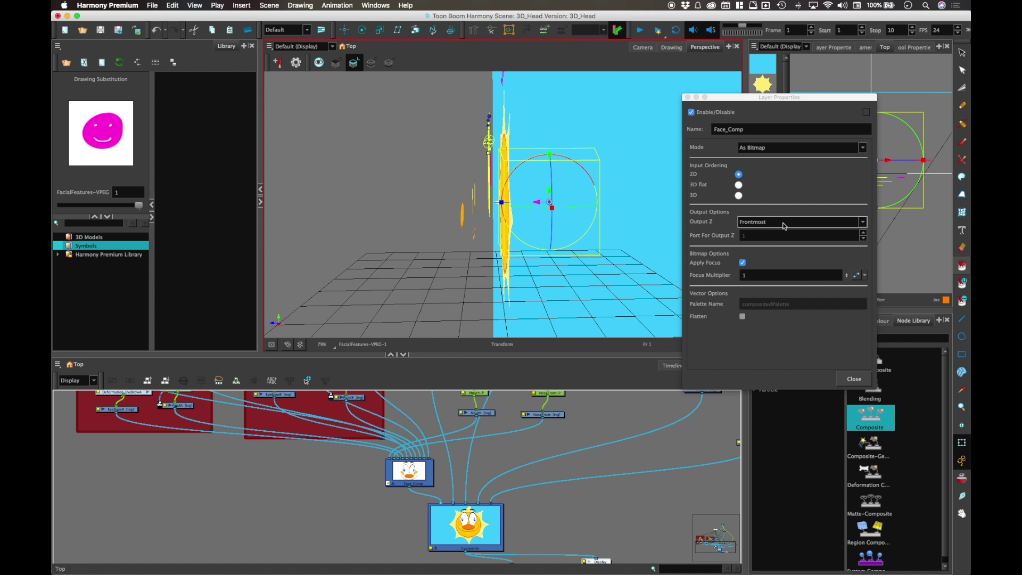
click(774, 222)
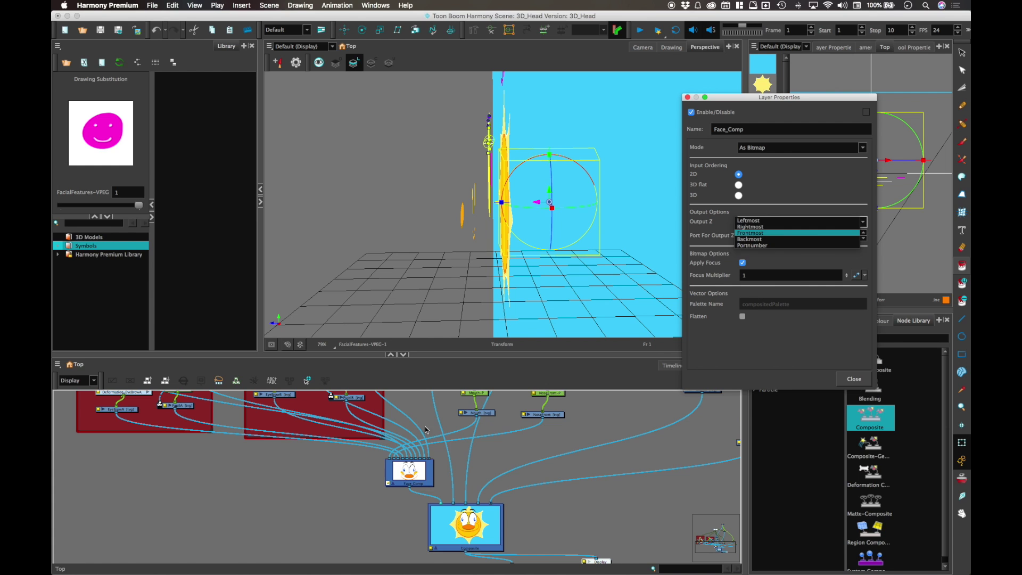
key(Return)
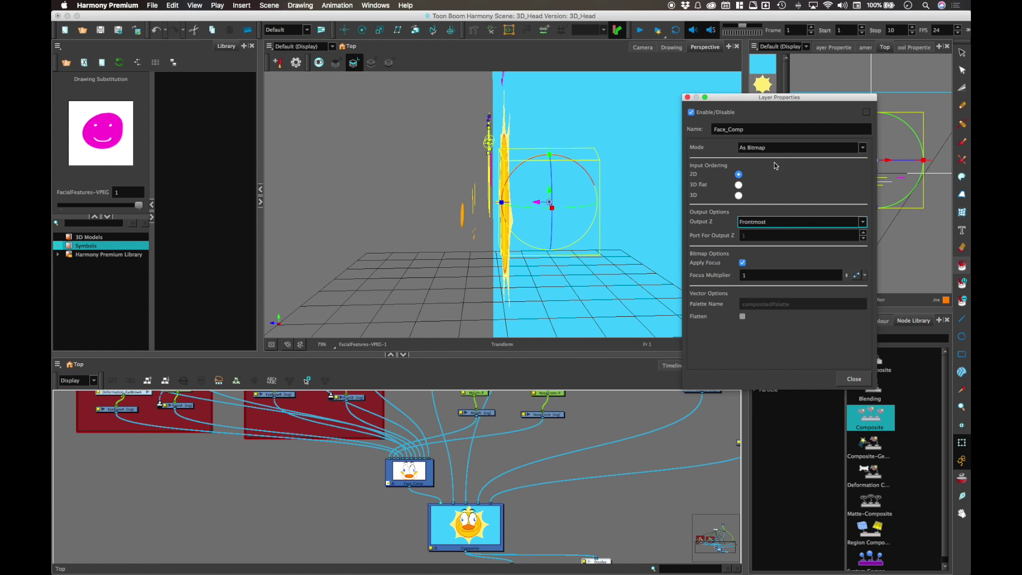
Try rotating the FacialFeatures-VPEG peg in the Camera view, and undo the test rotation.
click(854, 378)
click(643, 47)
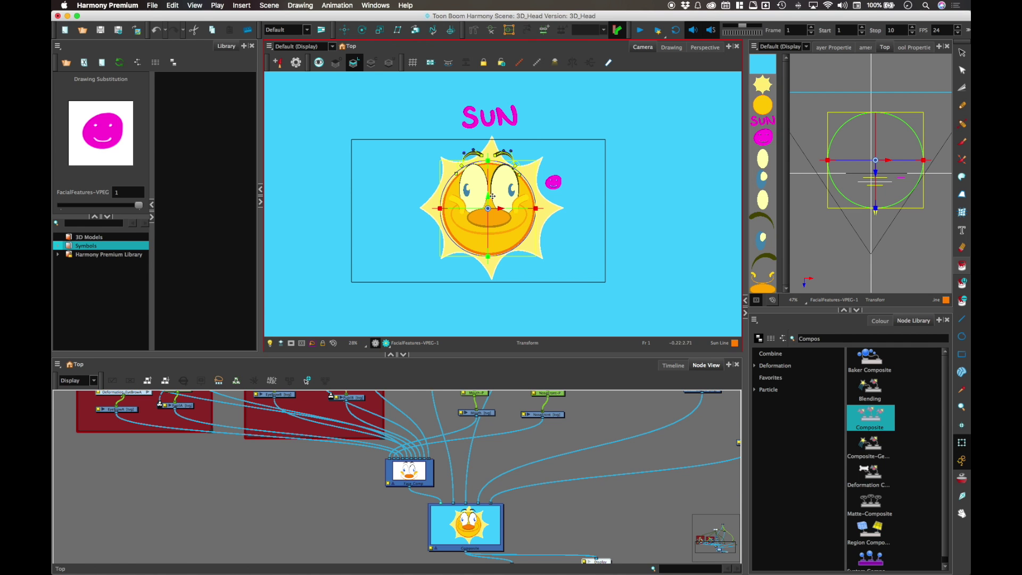
drag(487, 184, 479, 204)
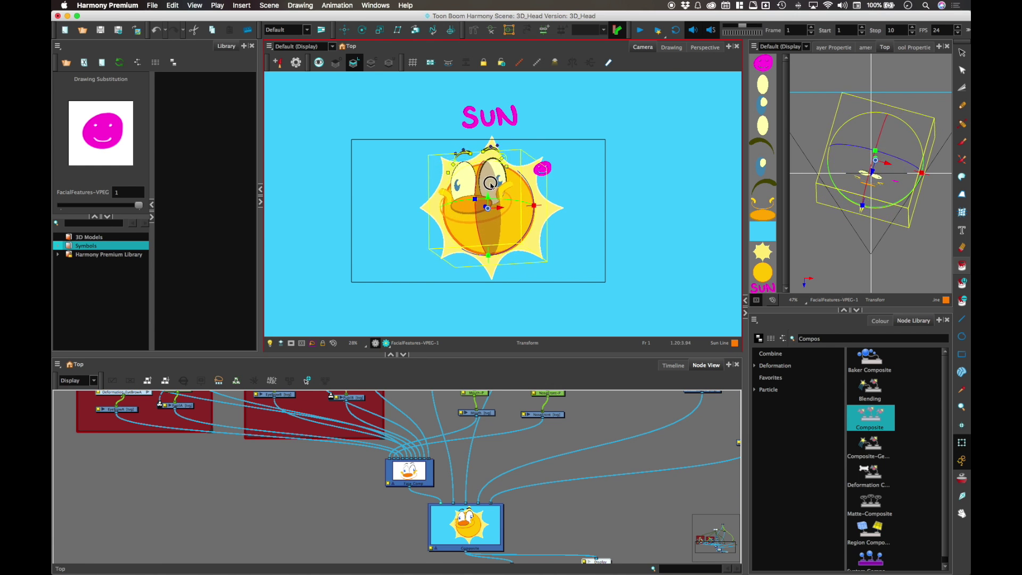
drag(488, 213, 496, 212)
key(super+z)
key(super+z)
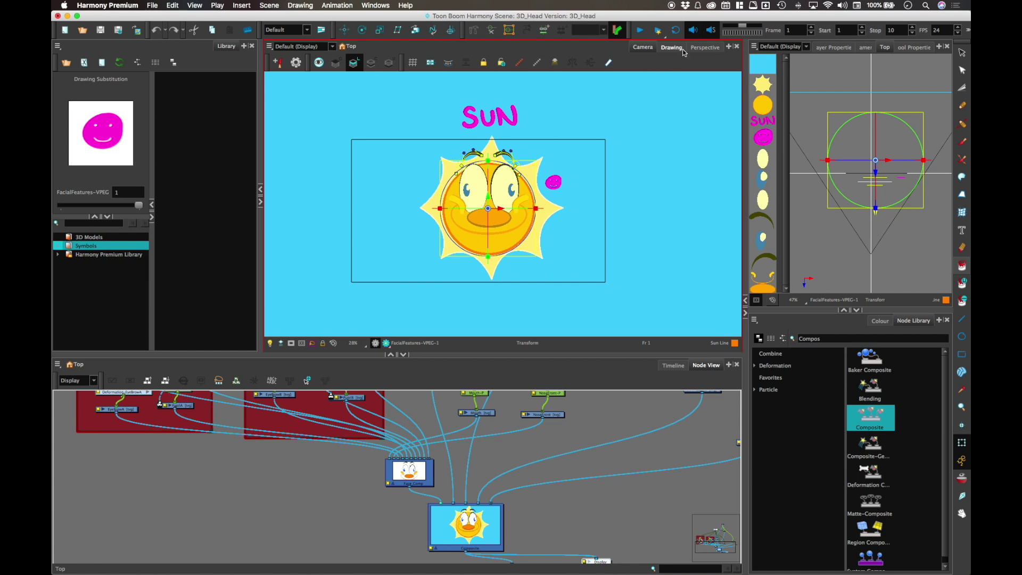
Bring the FacialFeatures-VPEG peg slightly forward in the Top view and turn the face toward the character's left-hand beams in the Camera view.
drag(875, 173, 876, 182)
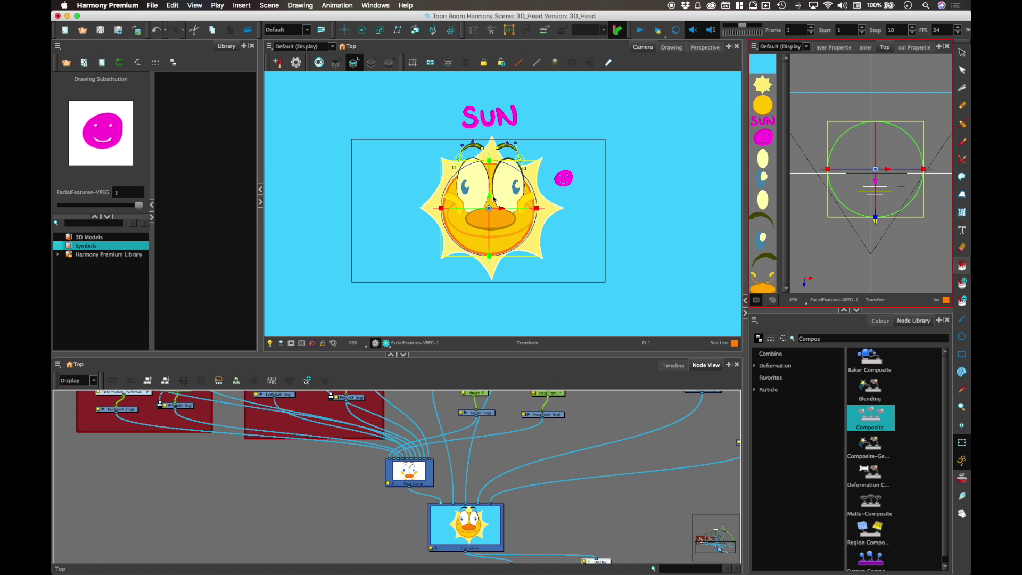
drag(490, 183, 513, 168)
mouse_move(511, 209)
mouse_down()
mouse_move(482, 213)
mouse_move(555, 176)
mouse_up()
click(563, 167)
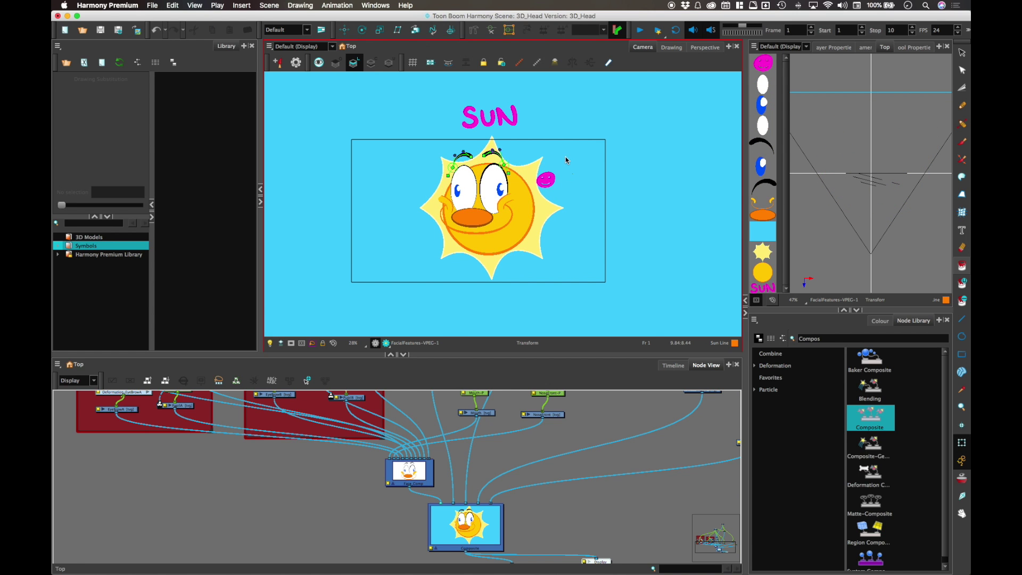
Select the Mouth drawing and set up the Brush with the Sun colour in Draw Behind mode.
scroll(565, 157, up, 3)
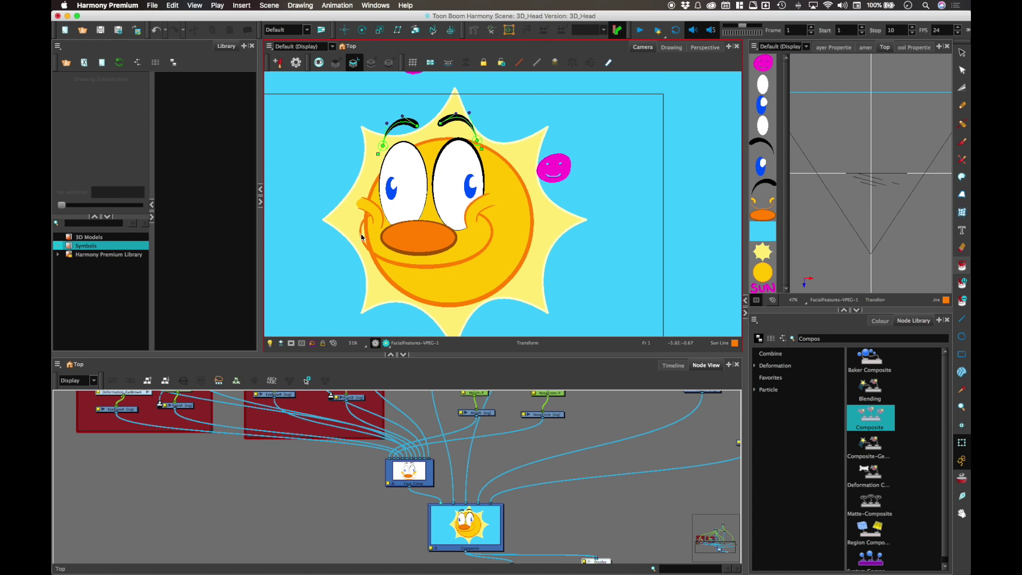
click(489, 244)
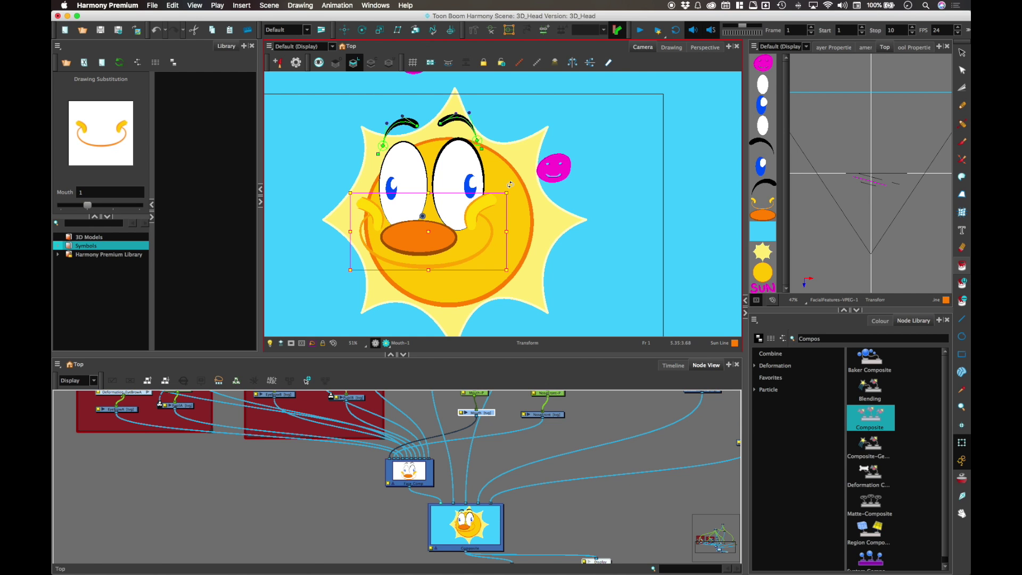
click(673, 366)
mouse_move(277, 395)
mouse_down()
mouse_move(301, 393)
mouse_move(267, 393)
mouse_up()
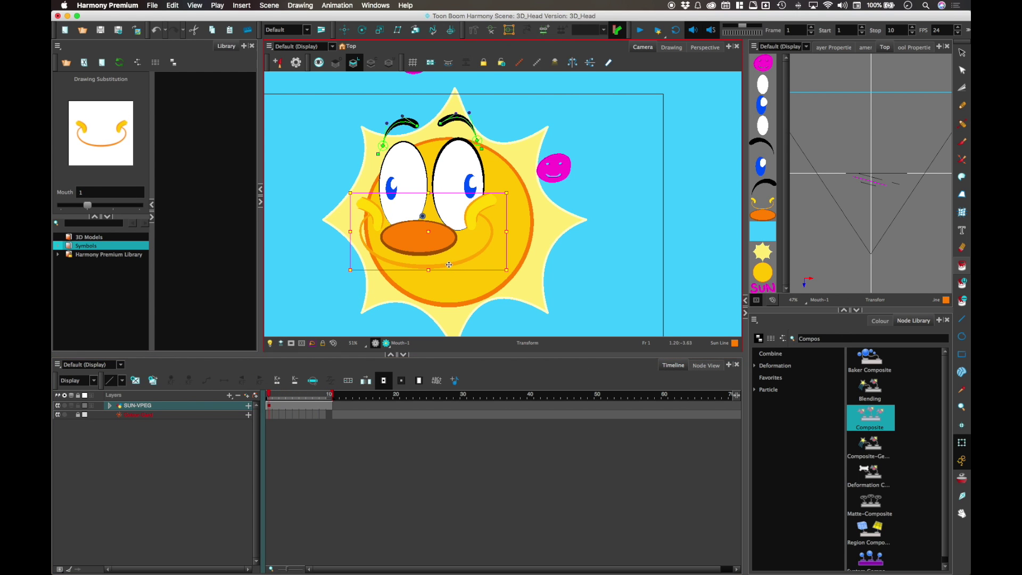
click(962, 141)
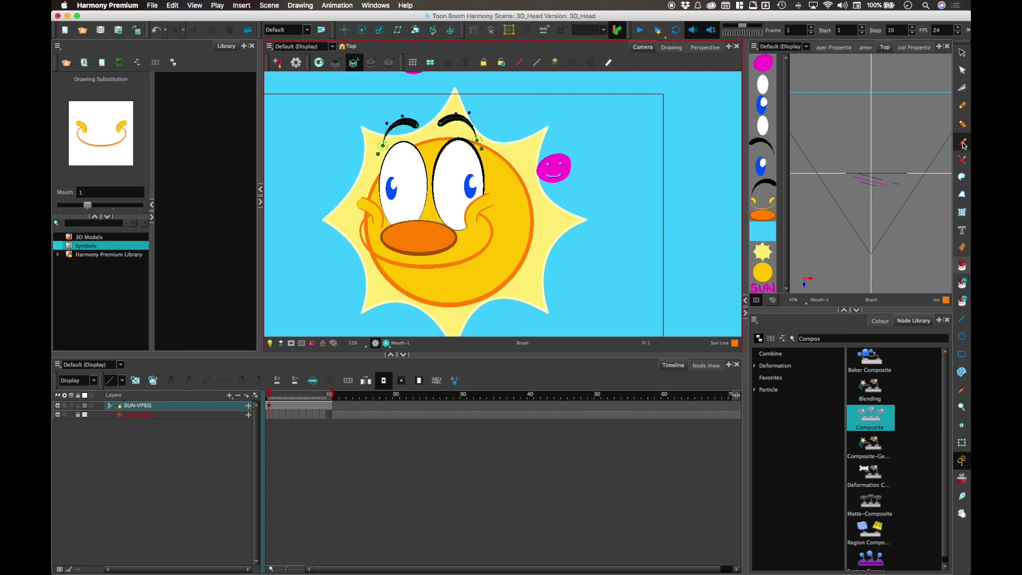
click(914, 47)
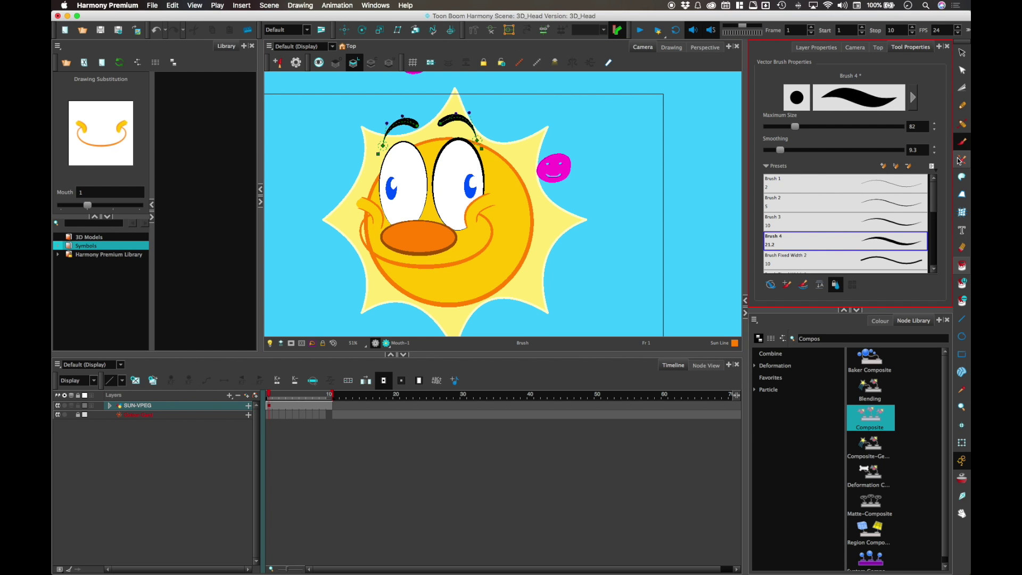
click(880, 320)
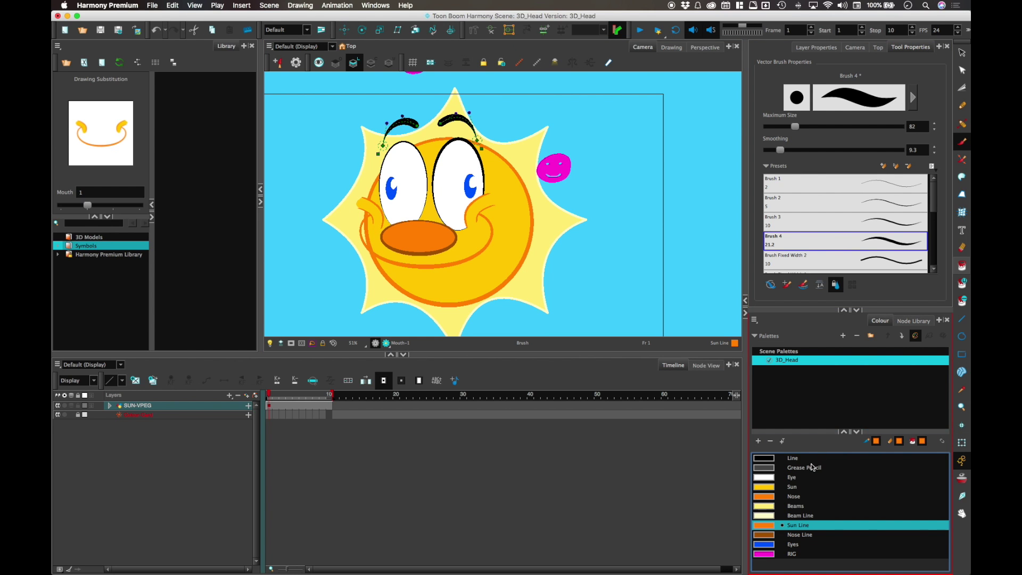
click(775, 488)
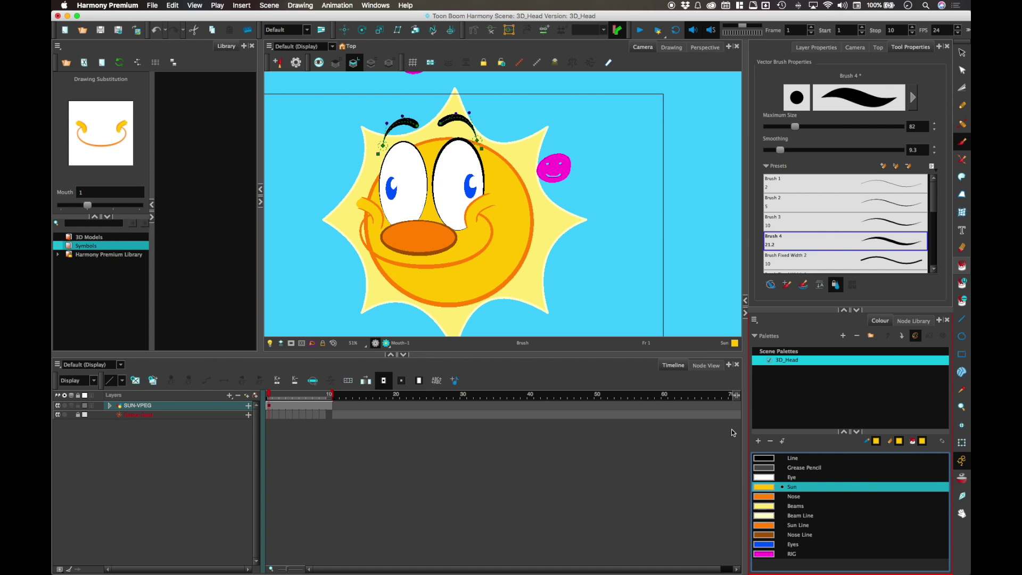
click(772, 285)
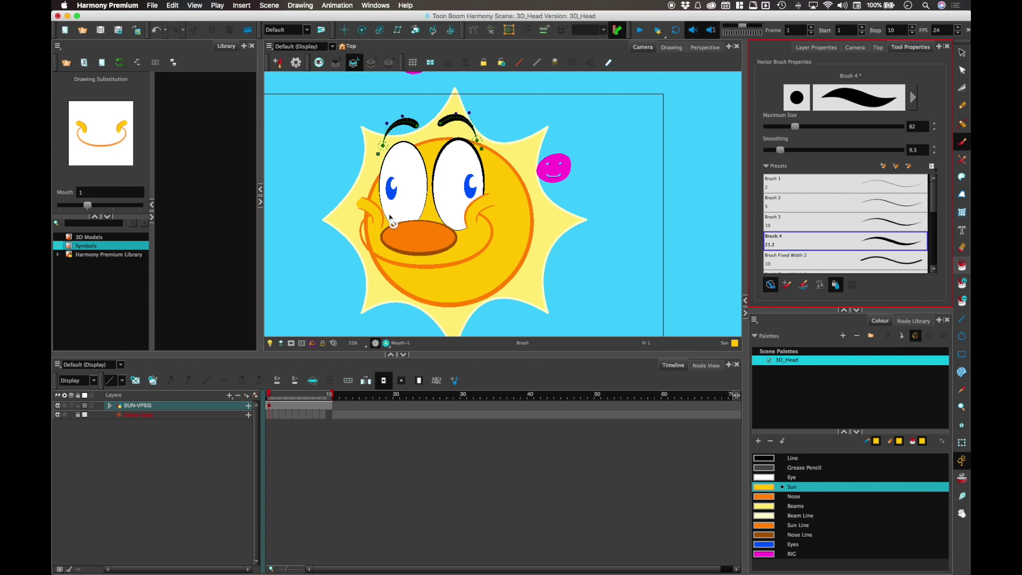
Paint the Sun colour behind the Mouth drawing's smile outline to fill the muzzle, and check it in the Camera view.
click(671, 47)
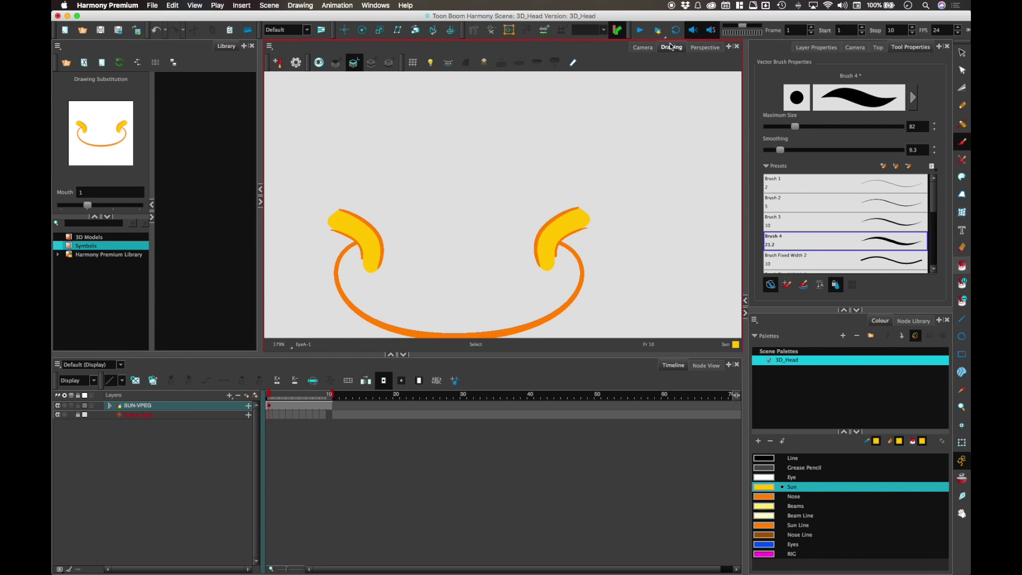
click(642, 47)
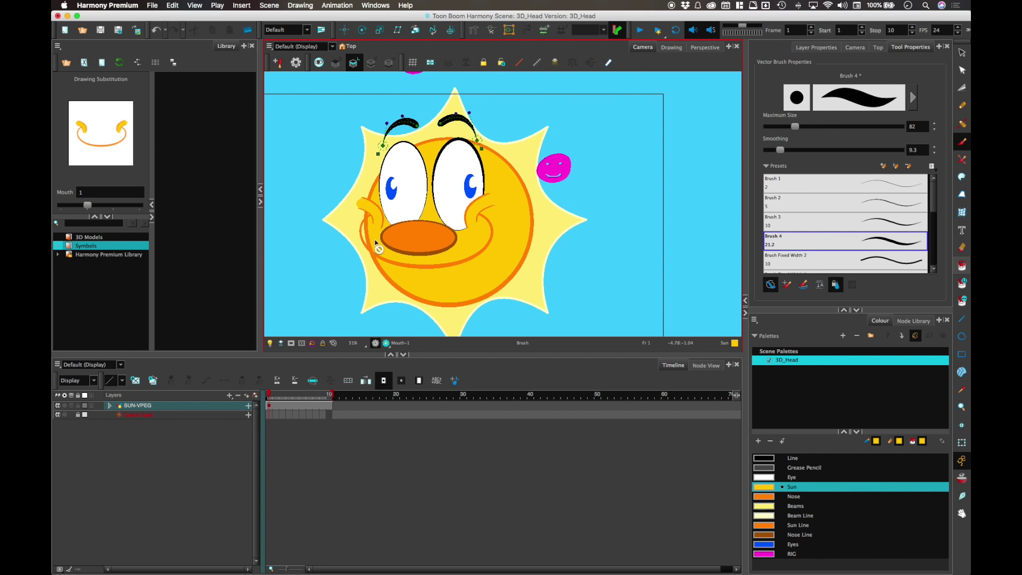
click(671, 48)
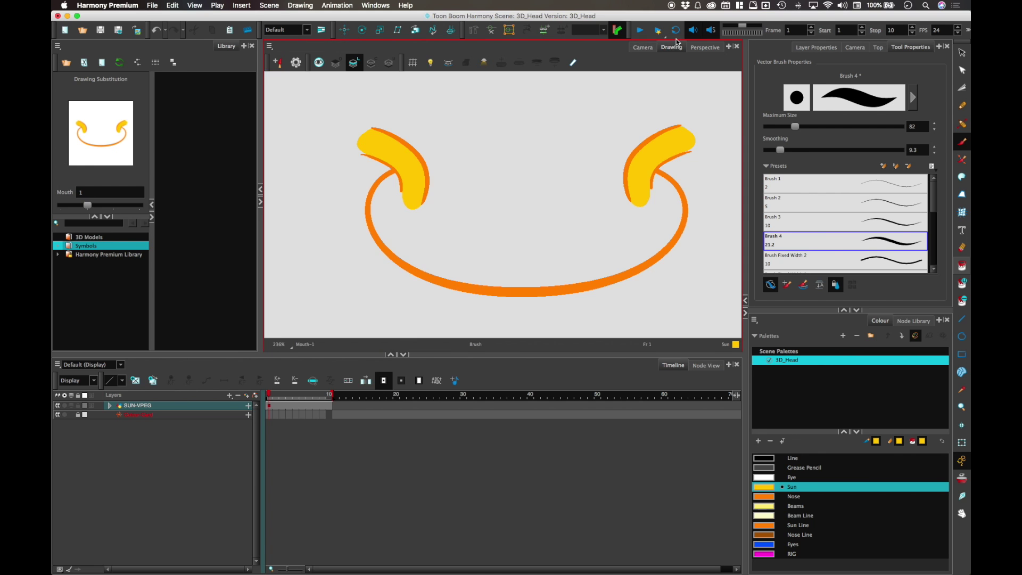
mouse_move(399, 181)
mouse_down()
mouse_move(390, 237)
mouse_move(389, 208)
mouse_move(400, 244)
mouse_move(388, 229)
mouse_move(418, 260)
mouse_move(396, 241)
mouse_move(406, 215)
mouse_move(565, 222)
mouse_move(634, 201)
mouse_move(646, 179)
mouse_move(669, 200)
mouse_move(660, 185)
mouse_move(675, 209)
mouse_move(657, 242)
mouse_move(616, 264)
mouse_move(538, 277)
mouse_move(418, 264)
mouse_move(412, 229)
mouse_move(446, 264)
mouse_move(476, 267)
mouse_move(549, 238)
mouse_move(629, 246)
mouse_move(589, 232)
mouse_move(548, 236)
mouse_move(644, 195)
mouse_move(653, 210)
mouse_move(593, 242)
mouse_up()
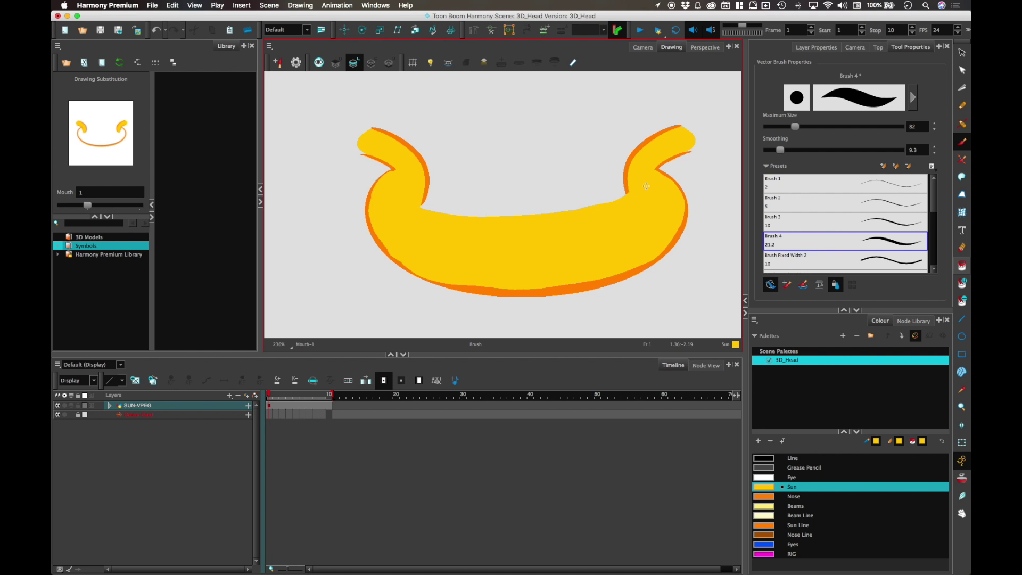
click(648, 46)
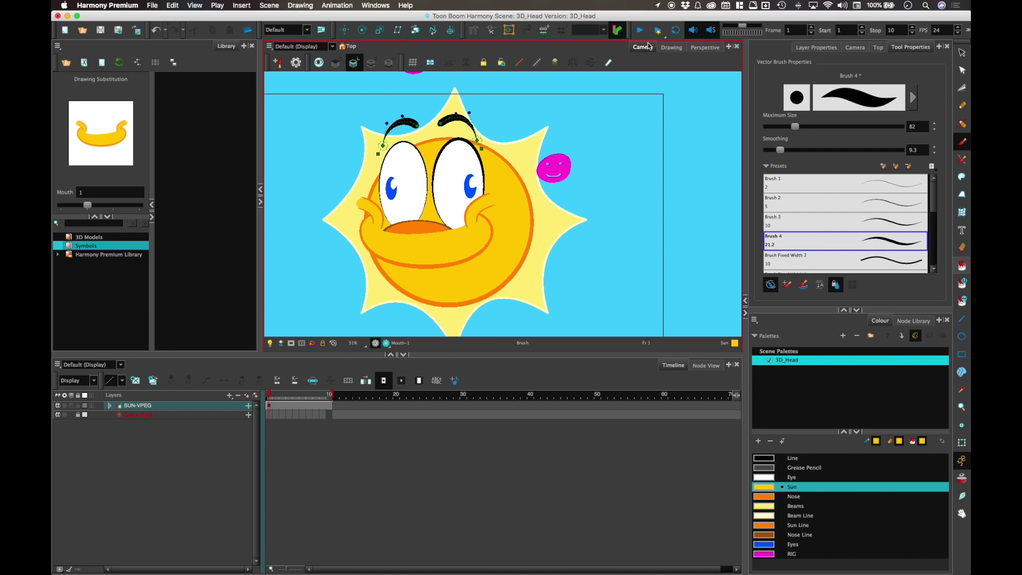
Select the FacialFeatures-VPEG peg with the Transform tool and rotate it slightly to test the filled mouth.
click(961, 442)
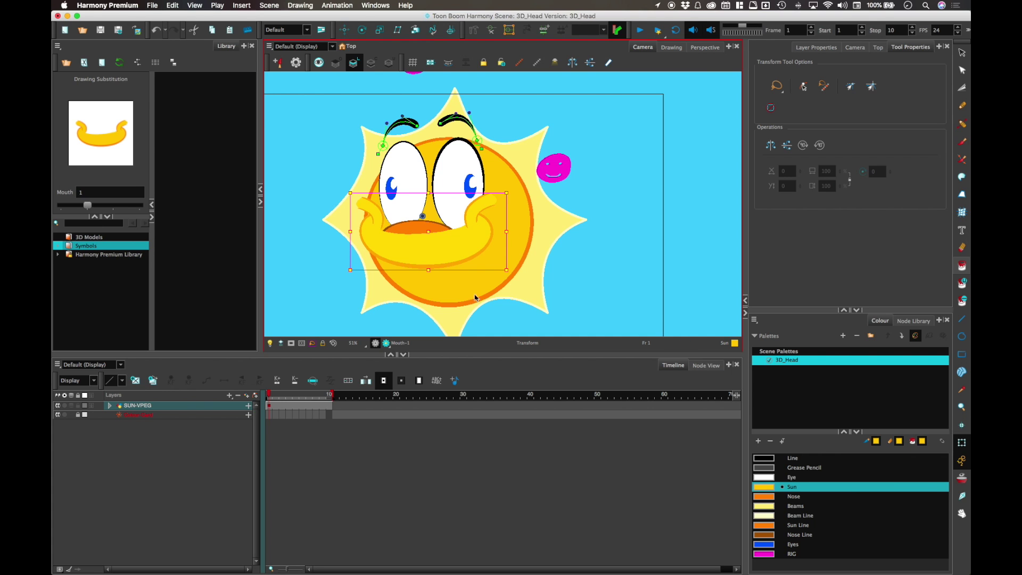
scroll(597, 218, down, 2)
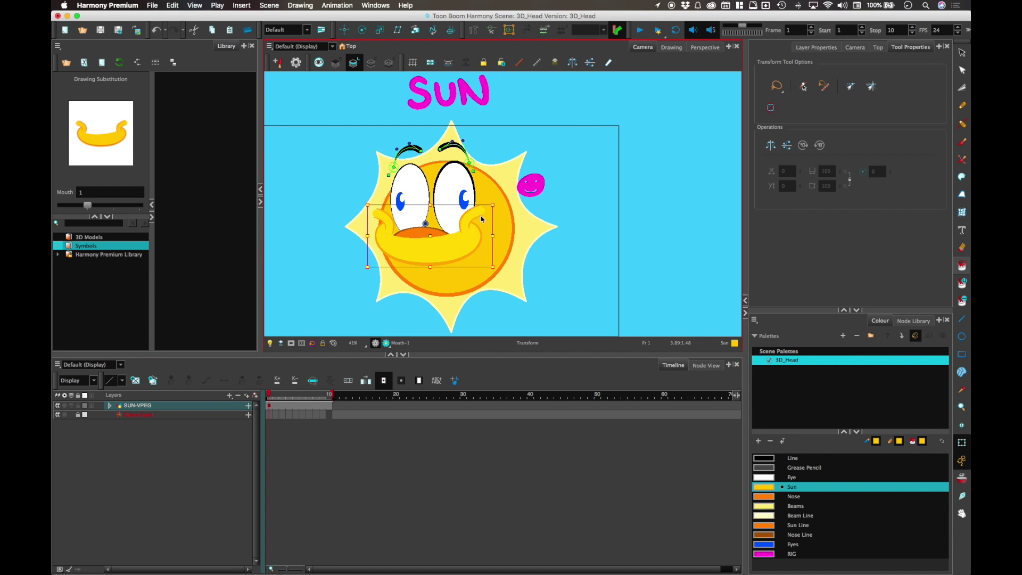
click(533, 187)
drag(467, 229, 491, 233)
Move the nose drawing's connection to the frontmost Face_Comp input so the nose layers over the mouth, and check the turned face.
click(706, 365)
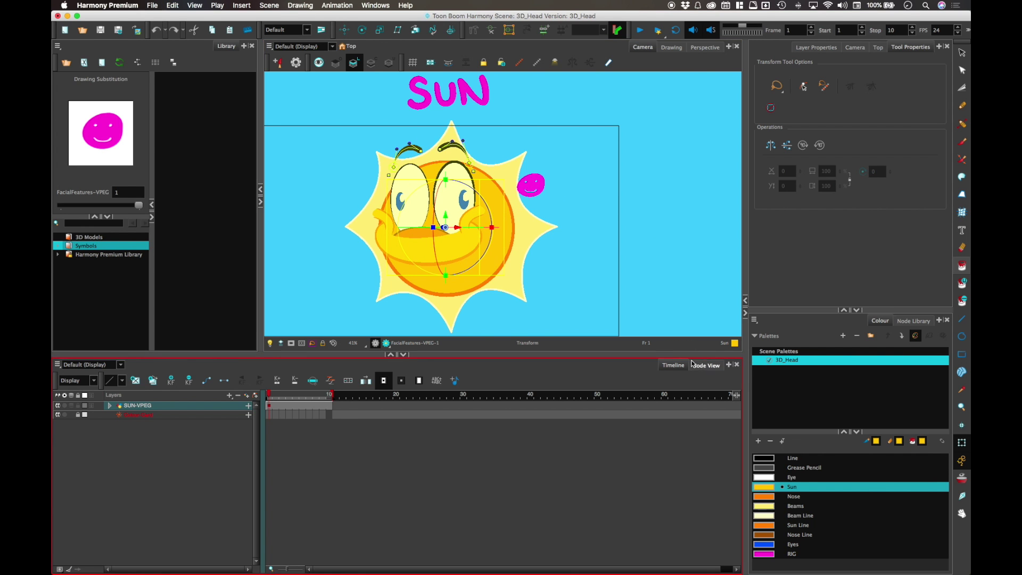
drag(689, 353, 581, 288)
drag(543, 387, 399, 421)
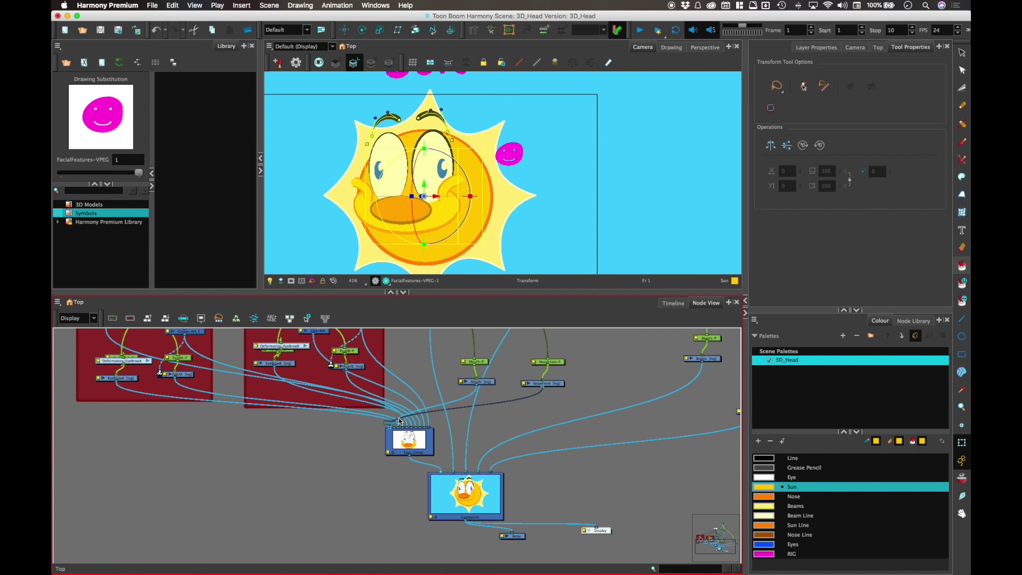
click(678, 307)
drag(616, 292, 586, 369)
drag(474, 238, 479, 243)
click(558, 201)
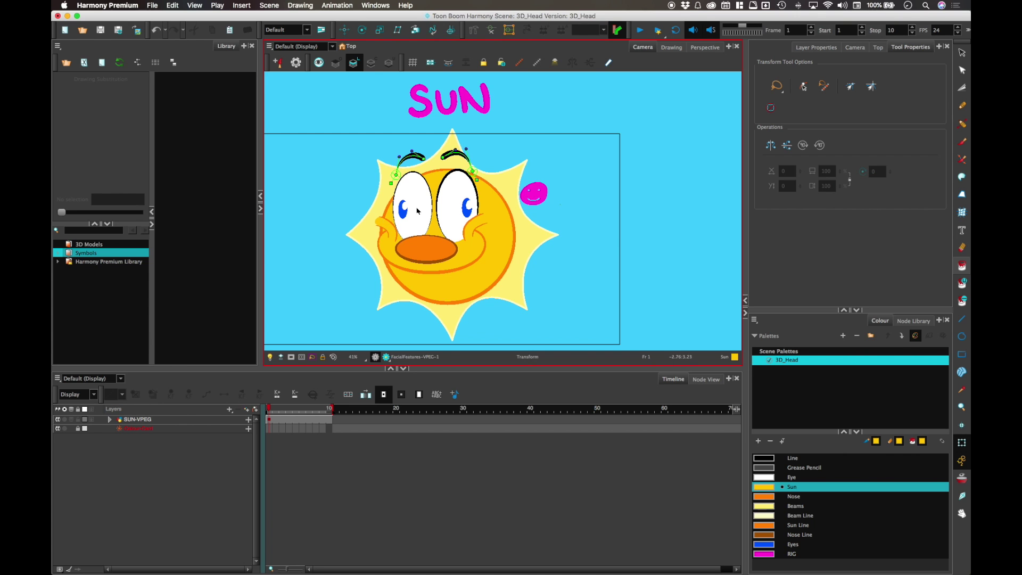
Test the head turn by rotating the facial features up to one side and across to the other.
scroll(500, 242, up, 3)
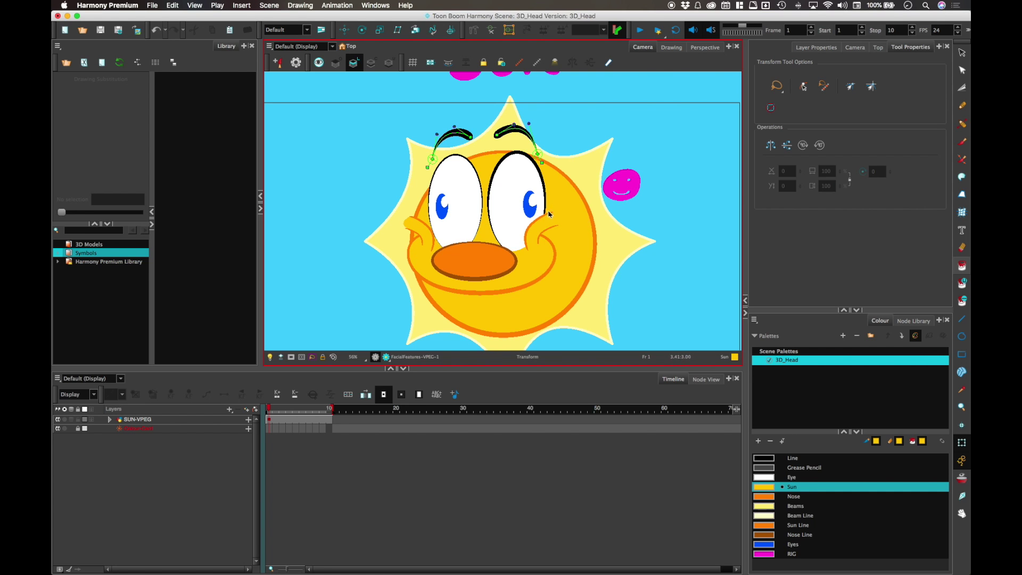
scroll(536, 179, down, 3)
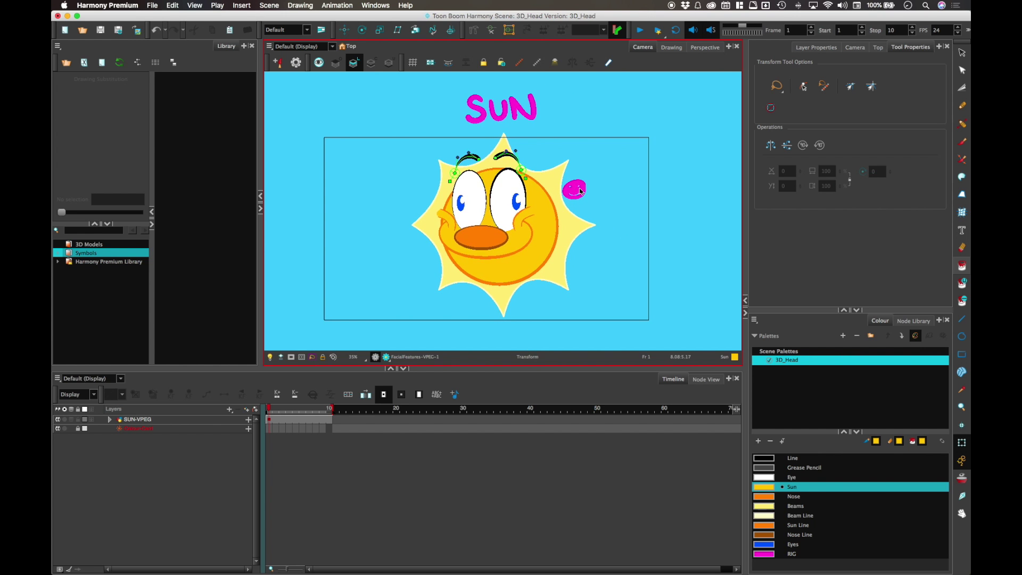
click(516, 154)
drag(489, 203, 539, 198)
click(539, 199)
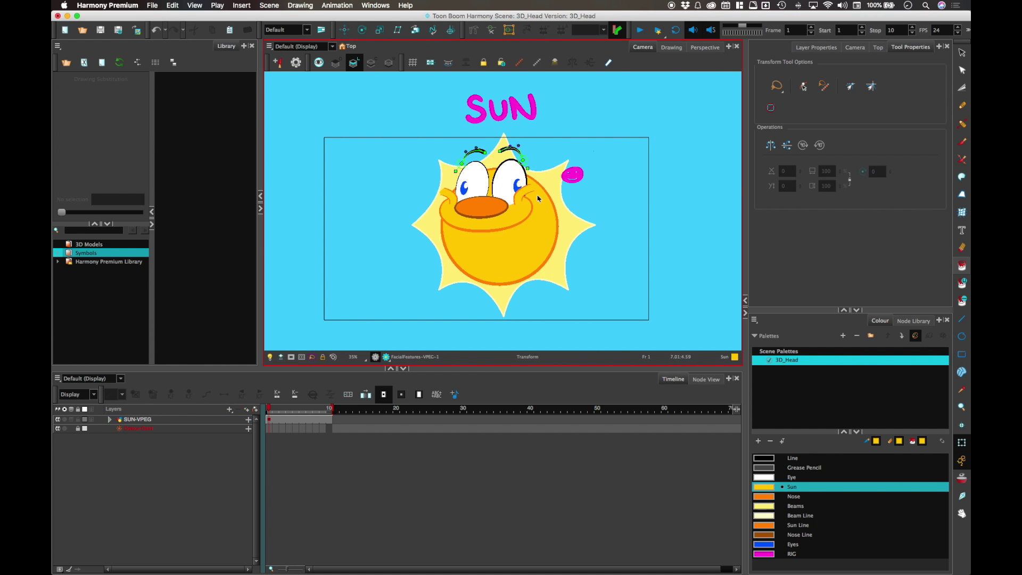
click(536, 199)
drag(529, 214, 576, 183)
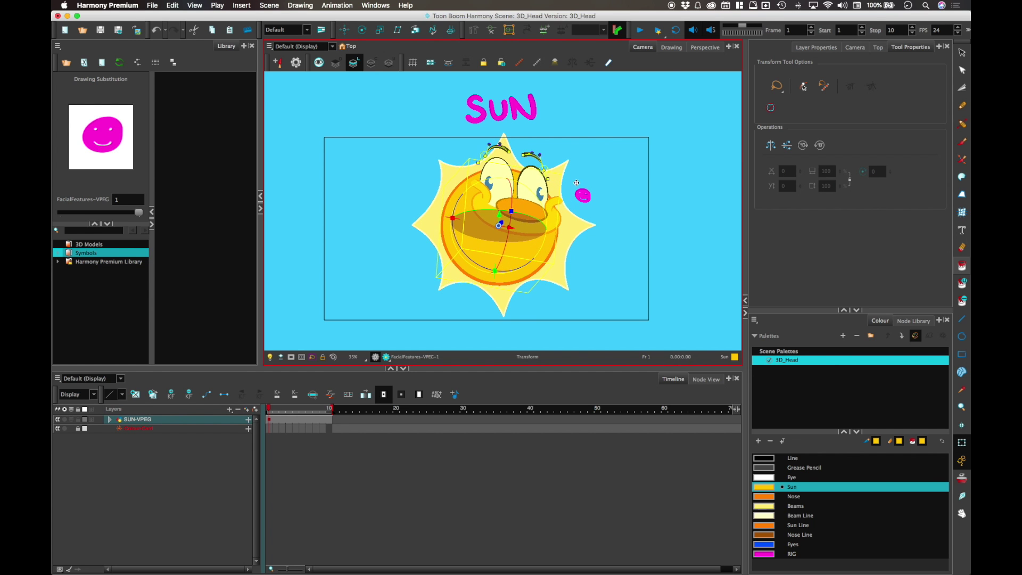
click(579, 162)
Tilt the facial features down on the right side of the head, and turn them to a tilted left-facing pose.
click(543, 211)
mouse_move(516, 194)
mouse_down()
mouse_move(512, 218)
mouse_move(508, 207)
mouse_up()
click(506, 195)
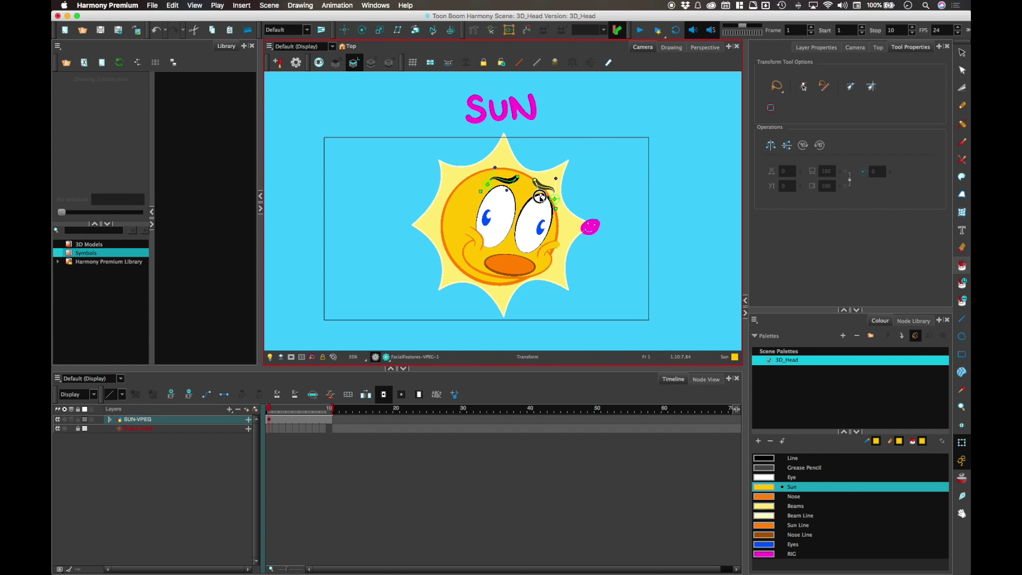
click(584, 225)
mouse_move(514, 222)
mouse_down()
mouse_move(519, 178)
mouse_move(500, 217)
mouse_move(513, 222)
mouse_up()
click(605, 177)
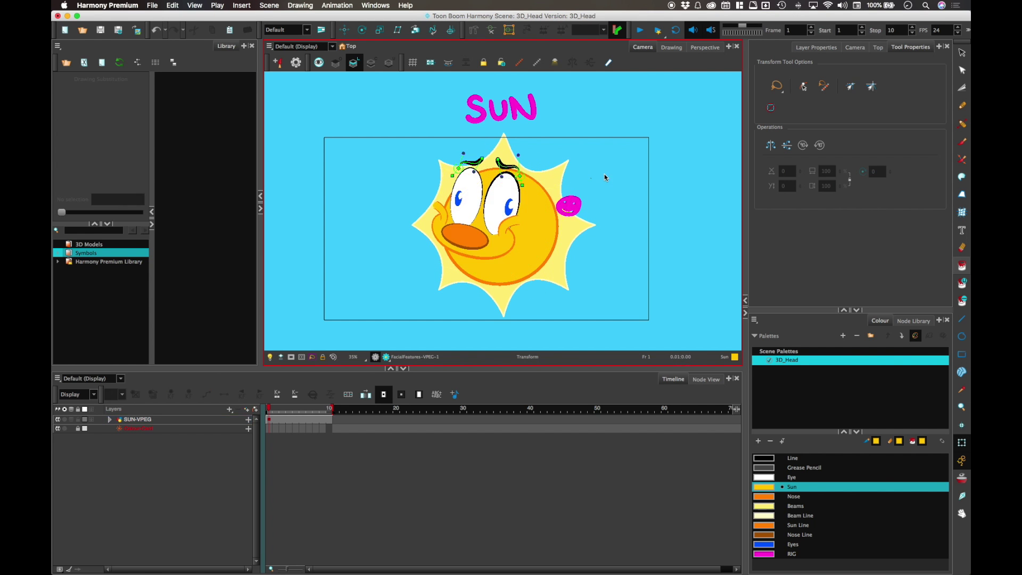
At frame 10, rotate the facial features so the face turns to the right and slightly up.
click(330, 421)
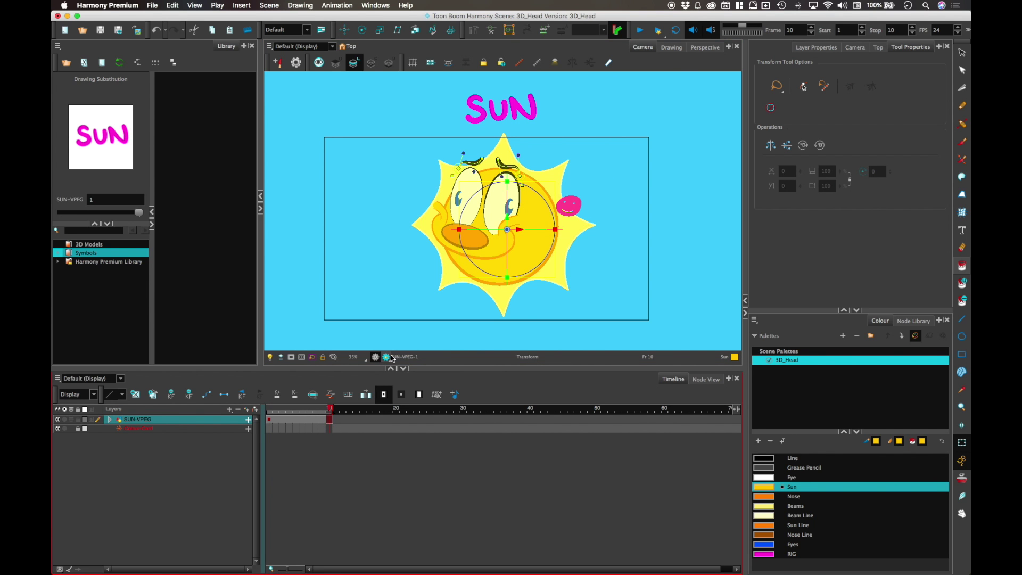
drag(533, 230, 572, 209)
click(575, 209)
click(575, 209)
click(572, 209)
mouse_move(516, 230)
mouse_down()
mouse_move(535, 219)
mouse_move(518, 204)
mouse_up()
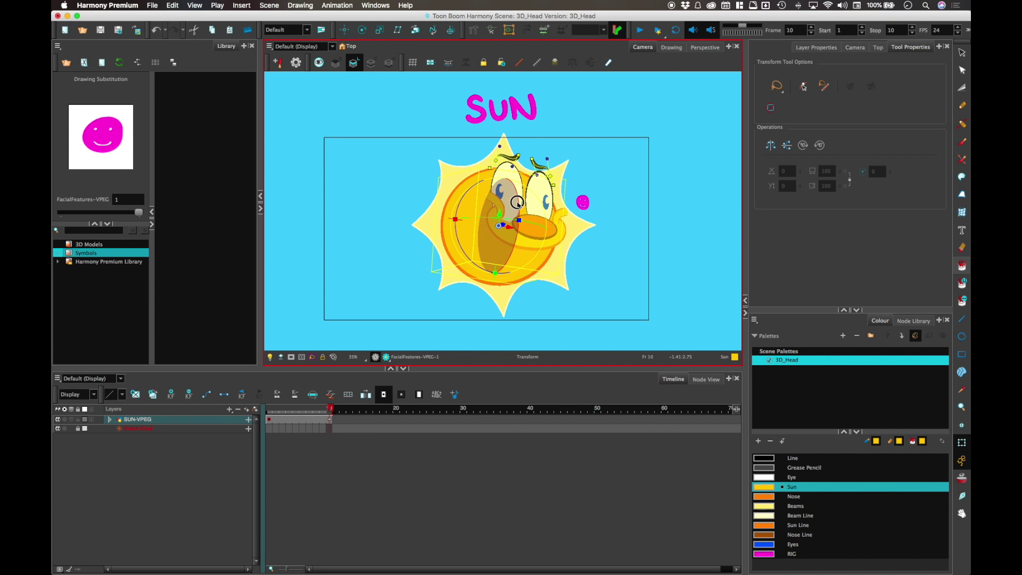
click(592, 194)
Check the turn between the two poses, and at frame 1 rotate the facial features back slightly so the face turns less far left.
click(318, 411)
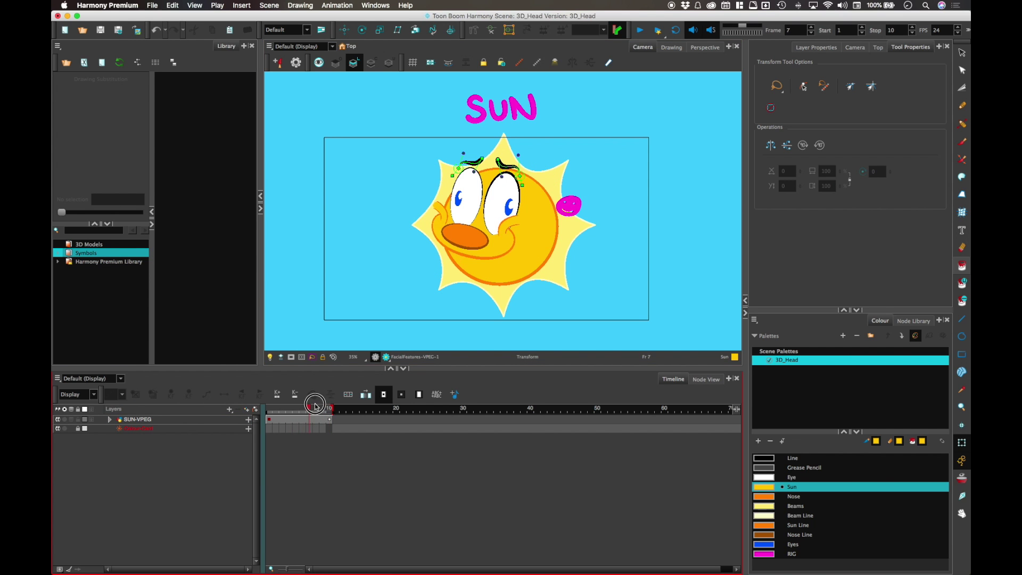
click(310, 419)
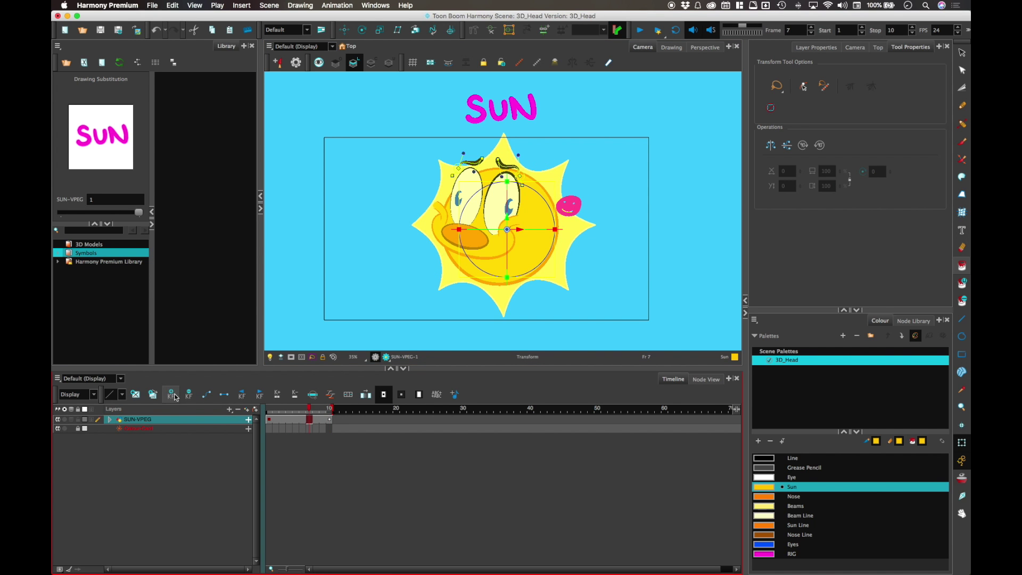
mouse_move(273, 411)
mouse_down()
mouse_move(296, 415)
mouse_move(269, 413)
mouse_up()
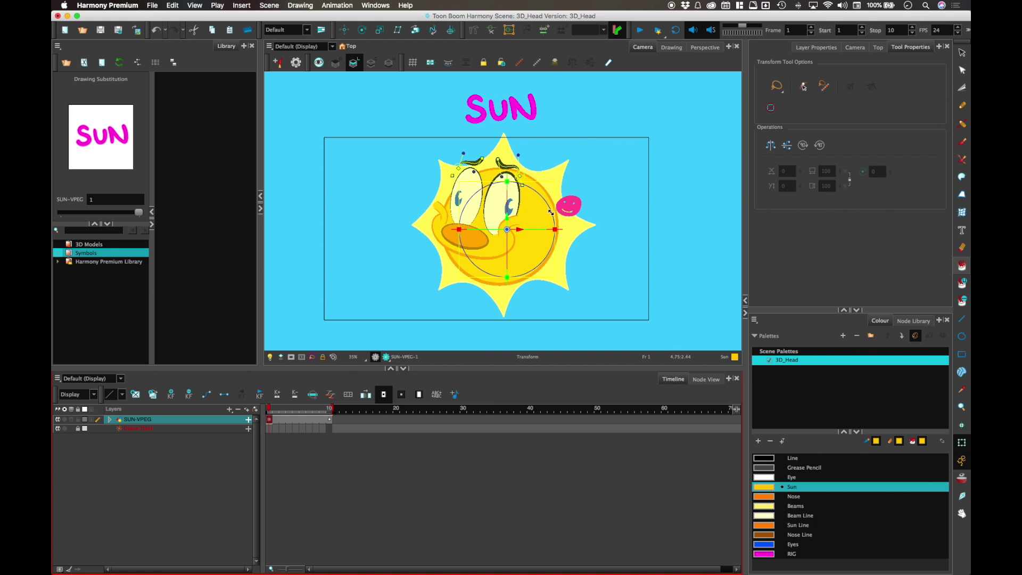
mouse_move(534, 230)
mouse_down()
mouse_move(570, 205)
mouse_move(587, 215)
mouse_up()
click(572, 211)
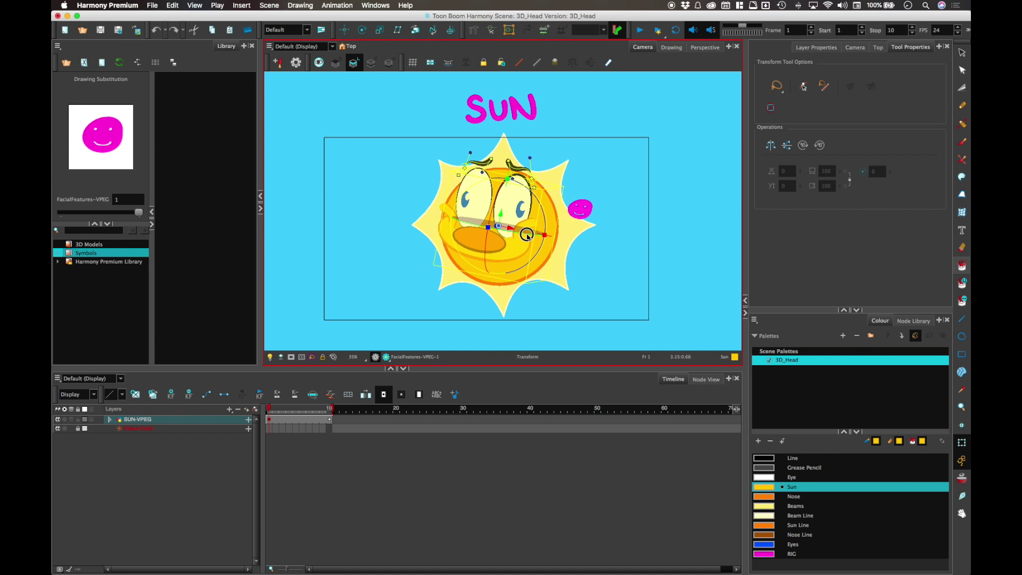
click(602, 195)
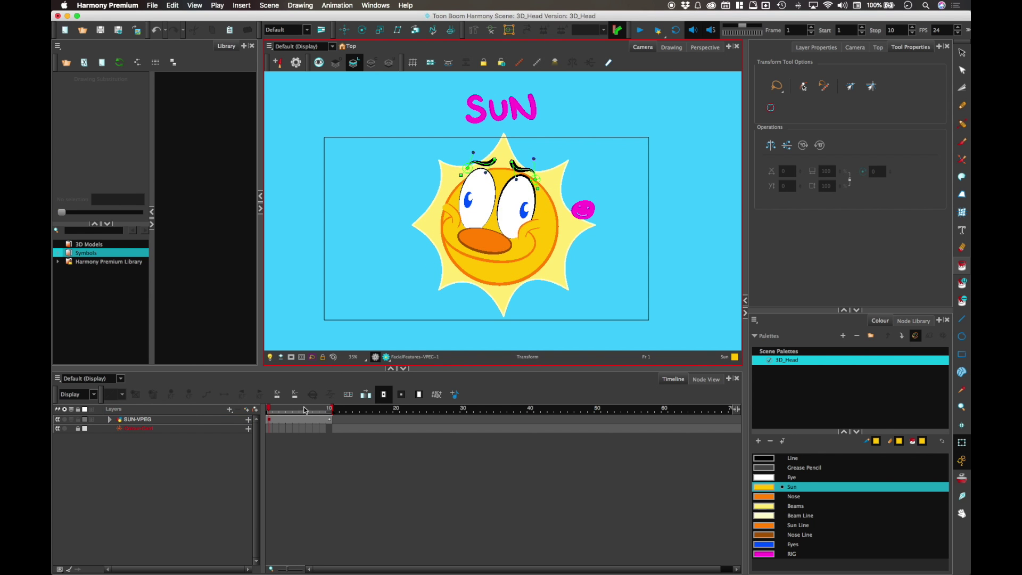
At frame 10, rotate the facial features slightly back toward the front and review the turn down to frame 1.
click(330, 409)
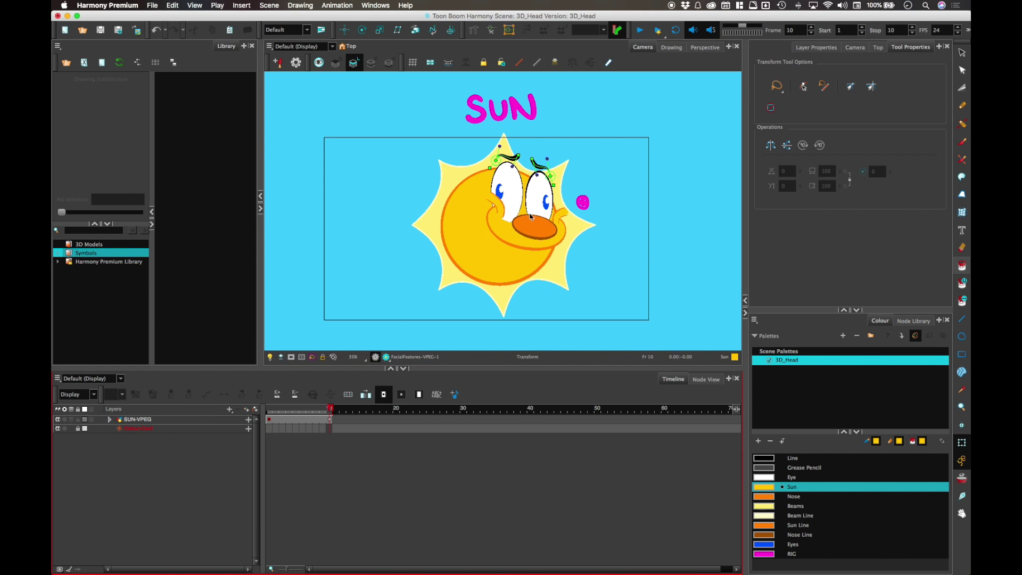
click(583, 202)
drag(583, 203, 570, 202)
drag(310, 409, 267, 411)
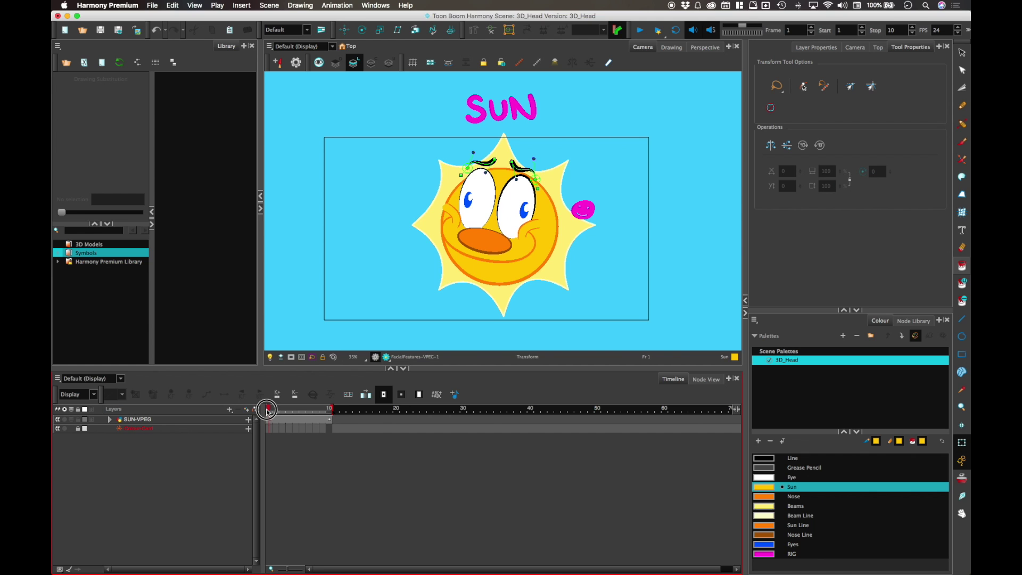
Move the whole sun slightly up at frame 1 and down at frame 10, and play back the head turn.
click(435, 183)
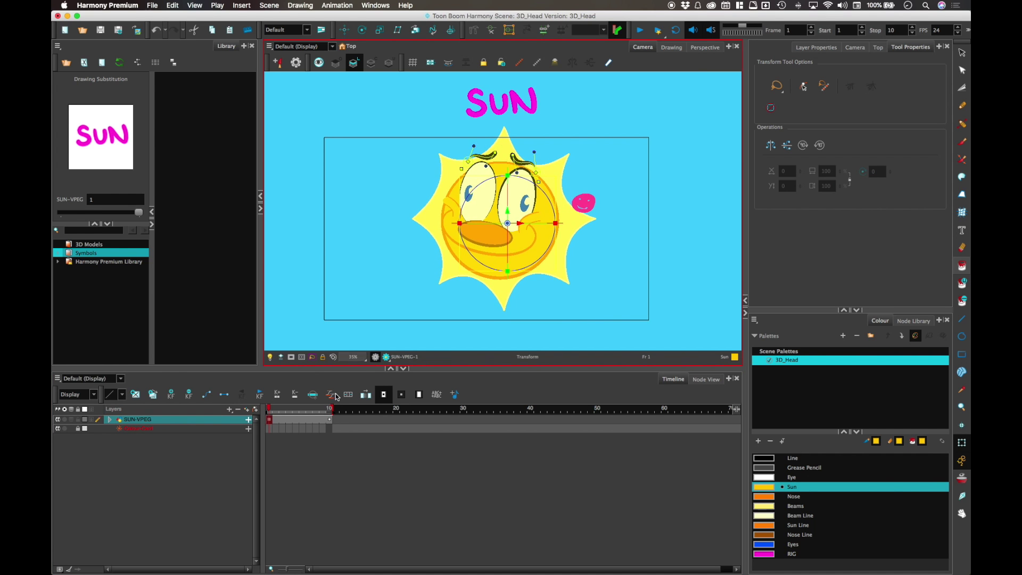
key(Return)
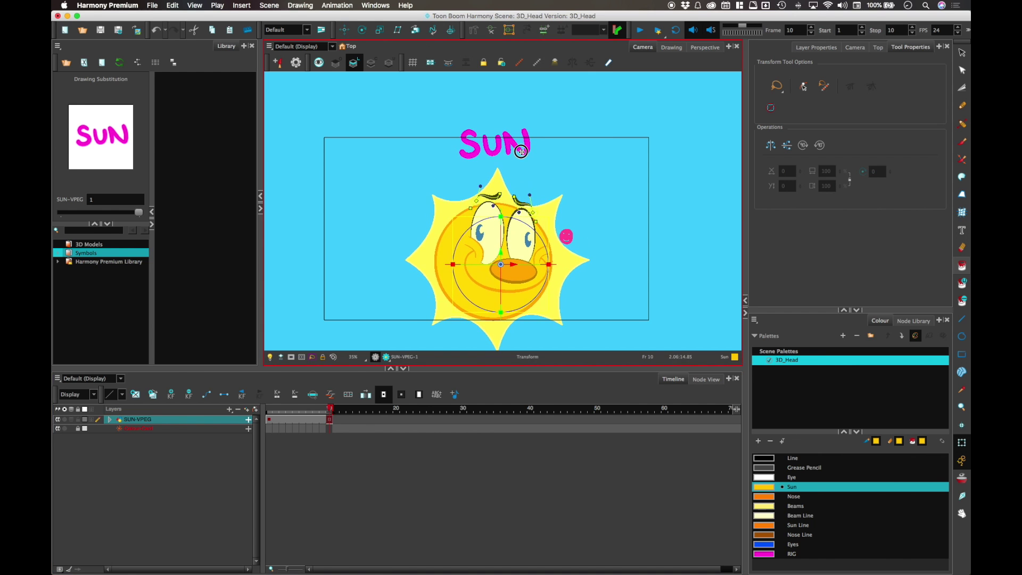
drag(323, 408, 253, 408)
key(Return)
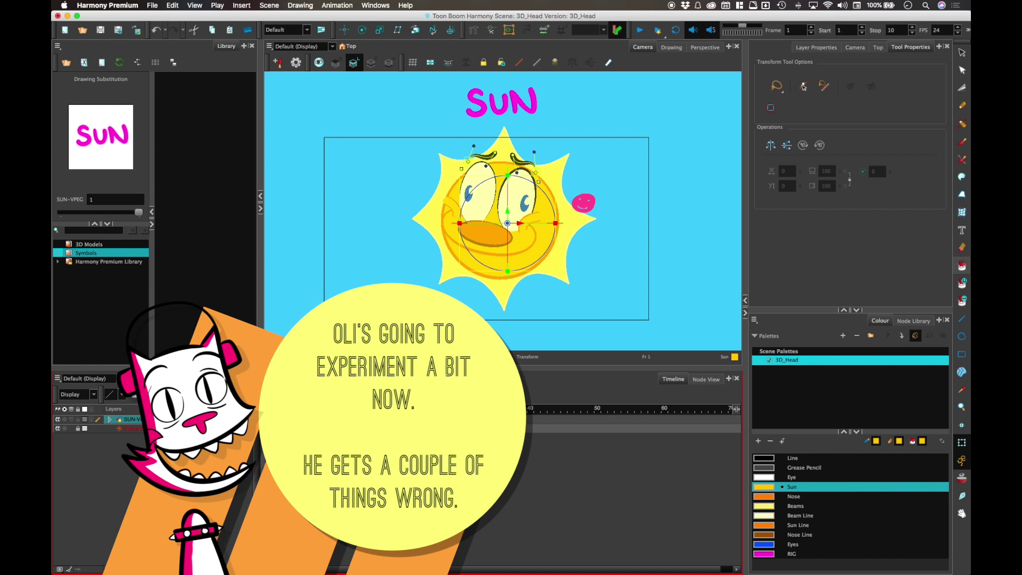
Turn off Animate mode, try to tilt the EyeA drawing in the Top view, and undo the attempt.
click(962, 461)
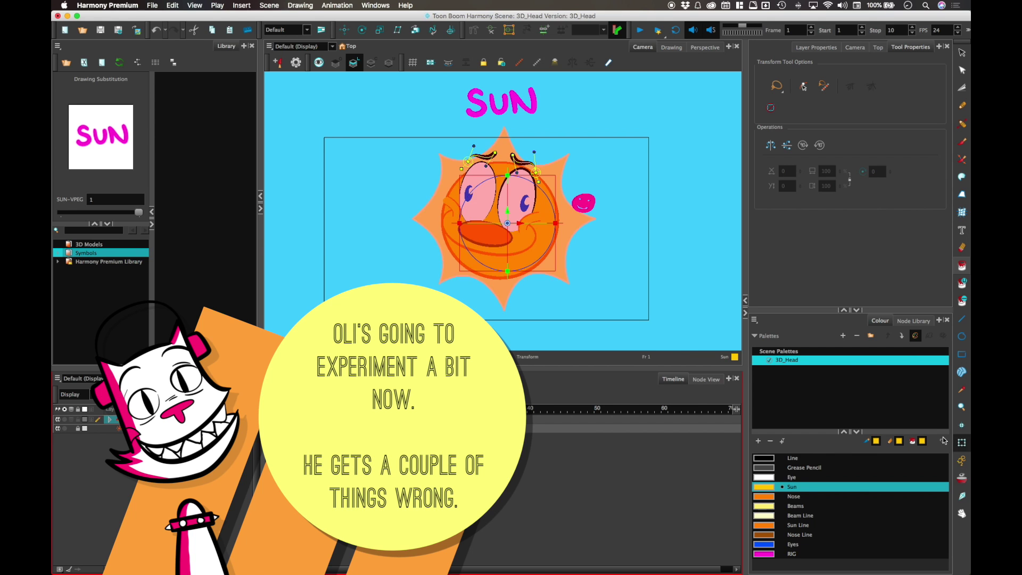
click(479, 194)
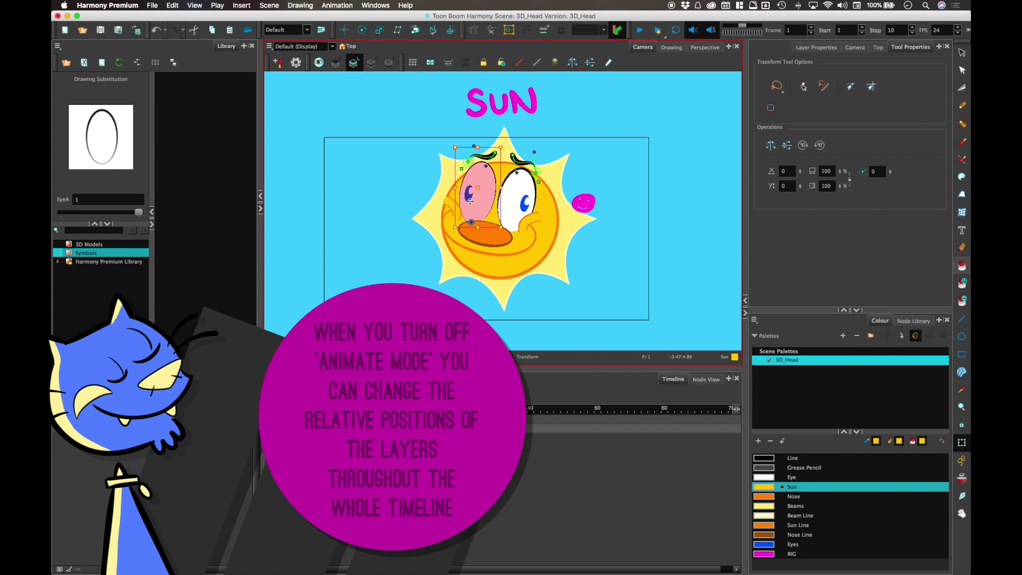
click(879, 47)
scroll(869, 190, up, 5)
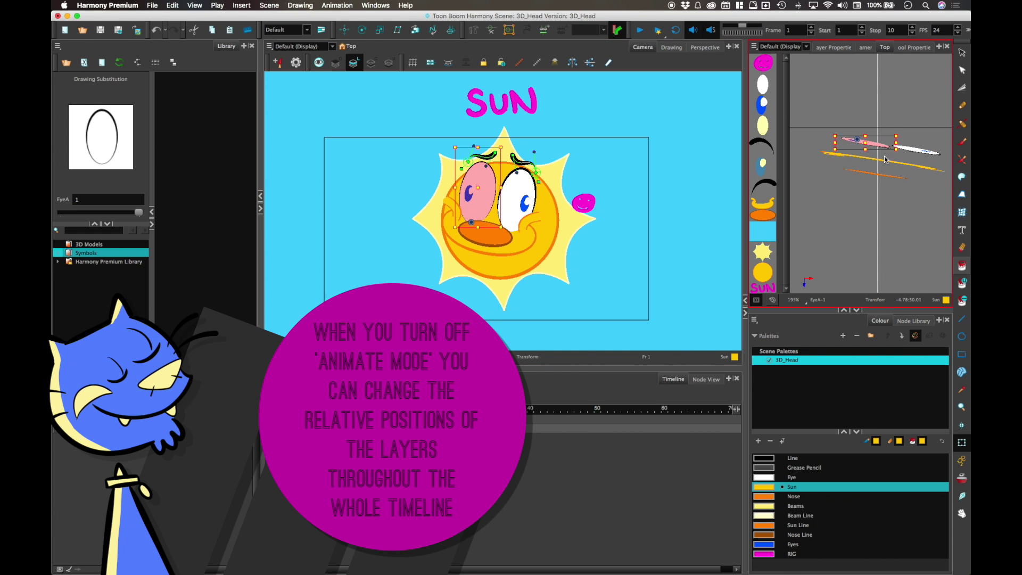
drag(903, 153, 904, 155)
key(super+z)
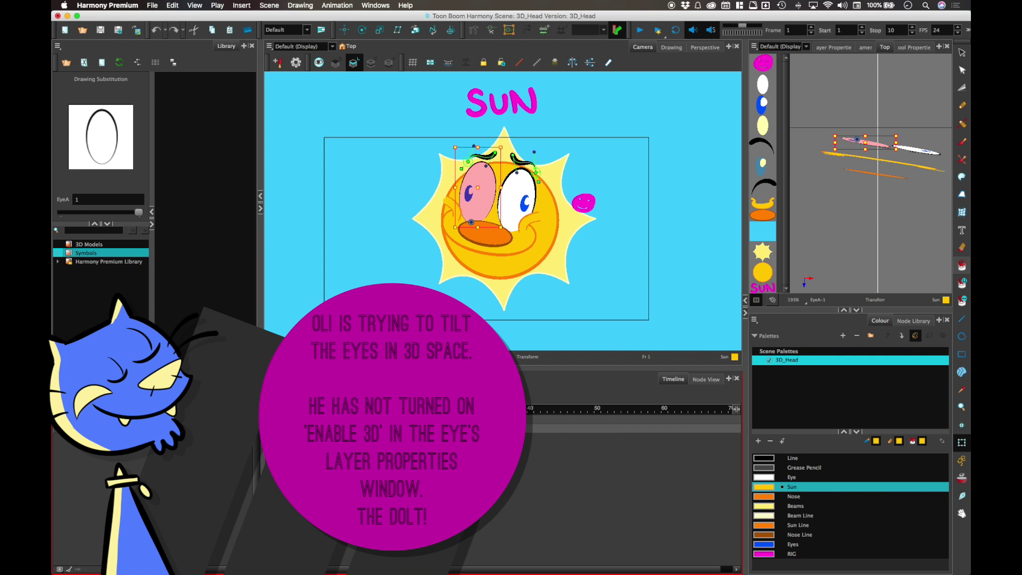
Play the animation, check EyeA's 3D setting in its layer properties, and activate the Rotate tool with the Top view open.
key(Return)
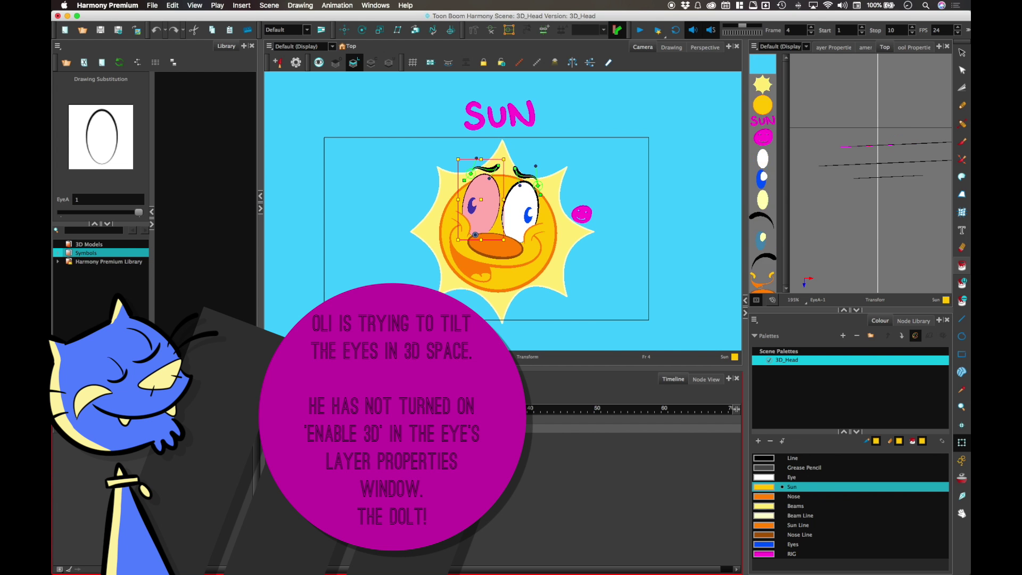
click(841, 117)
click(362, 30)
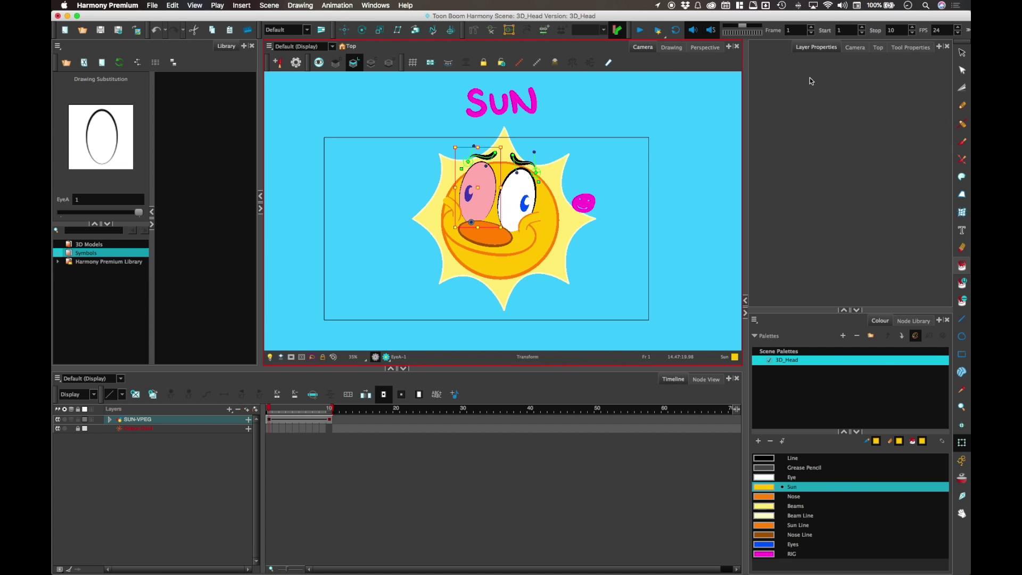
click(817, 47)
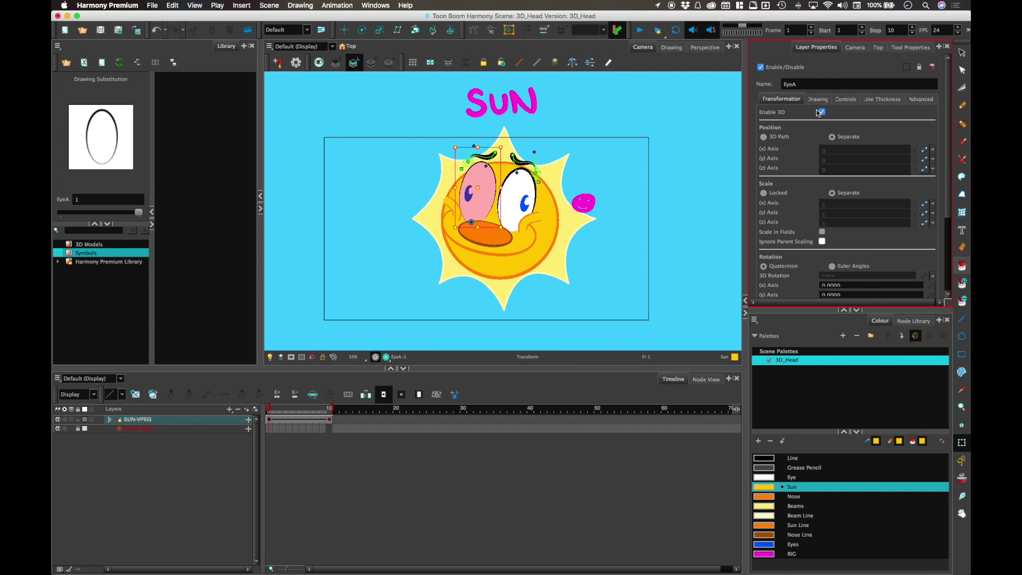
click(855, 47)
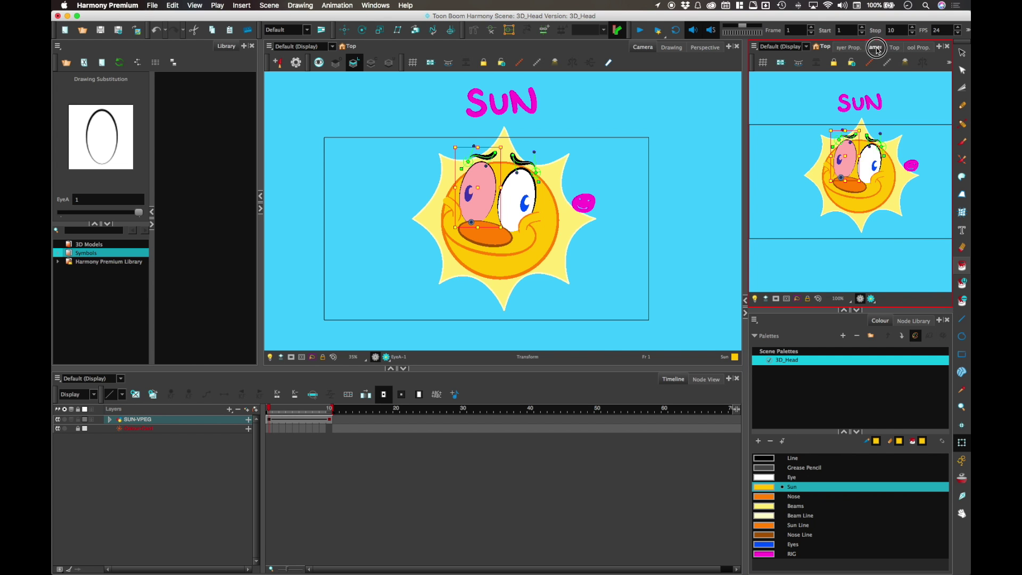
click(894, 47)
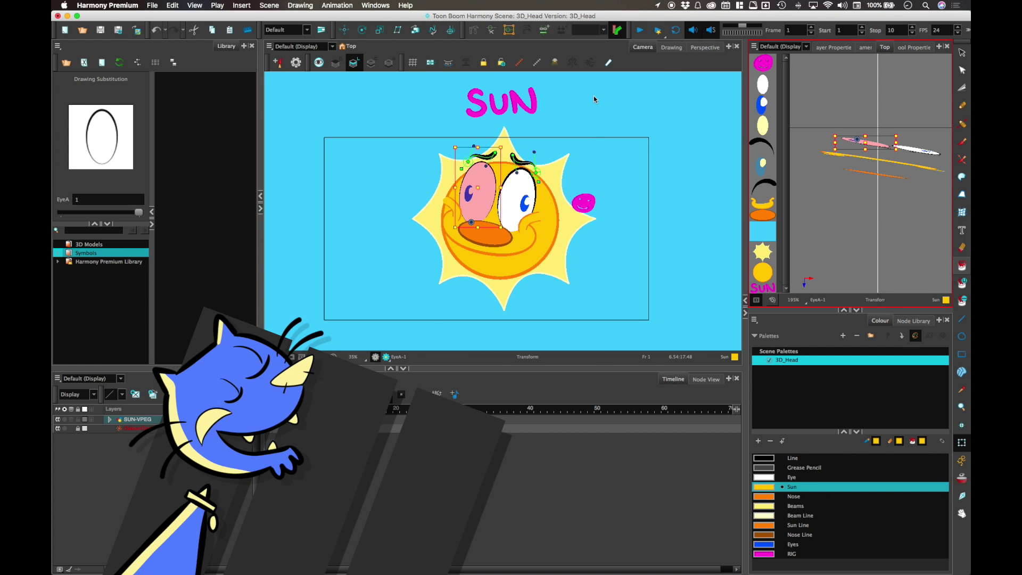
key(alt+3)
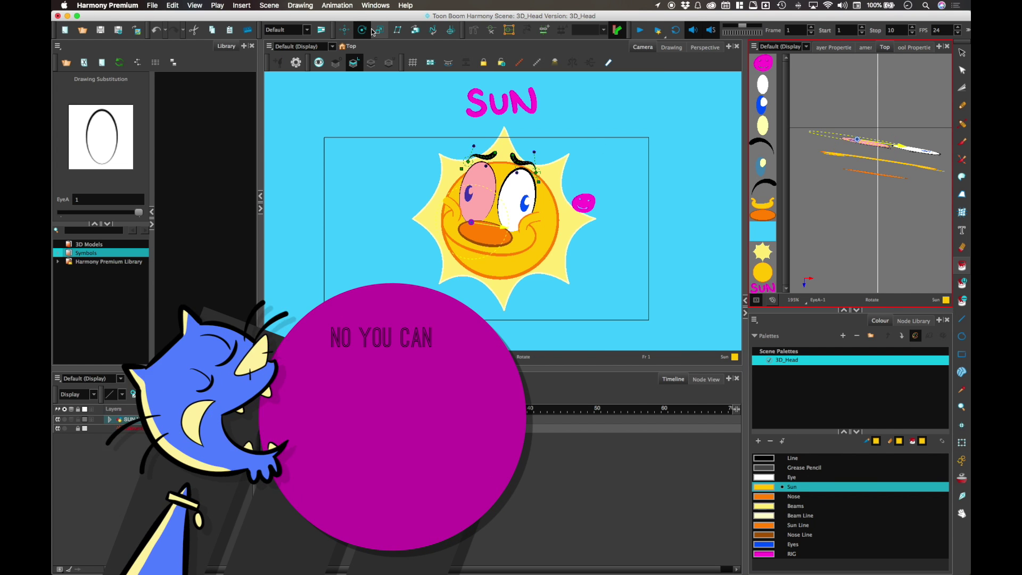
Return to the Transform tool and inspect the EyeA drawing node's layer properties for its 3D setting.
click(963, 443)
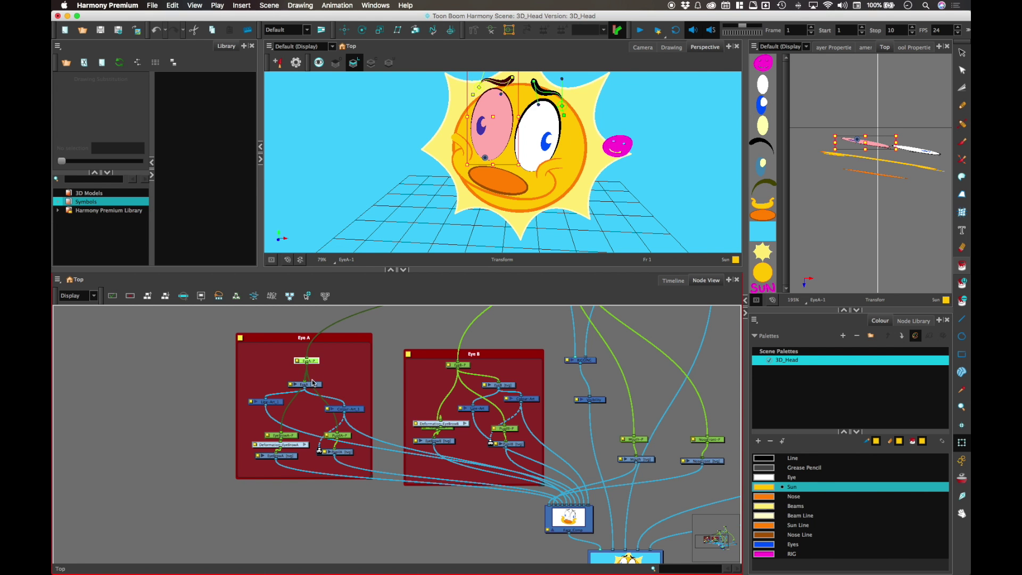
click(307, 379)
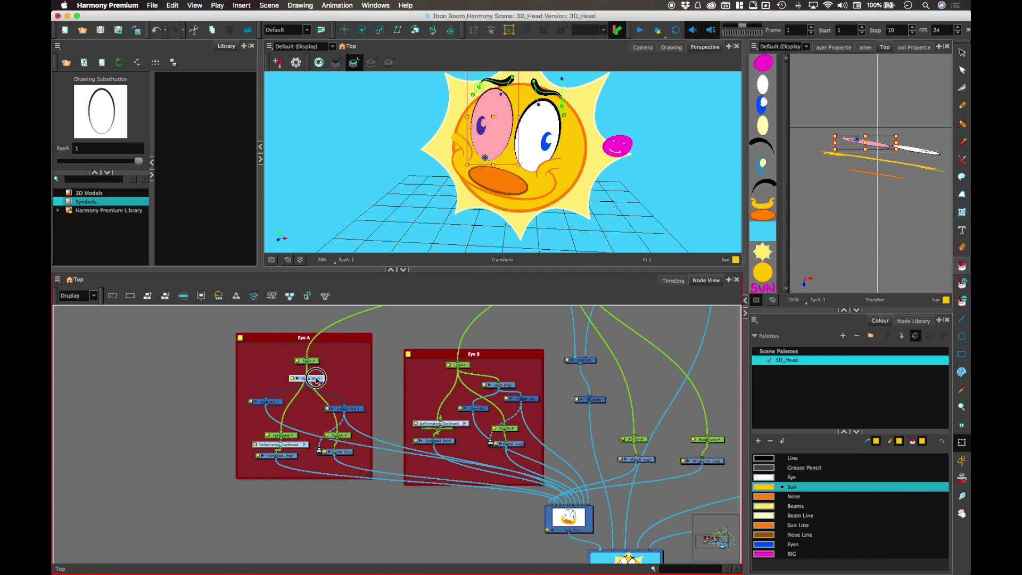
double_click(294, 380)
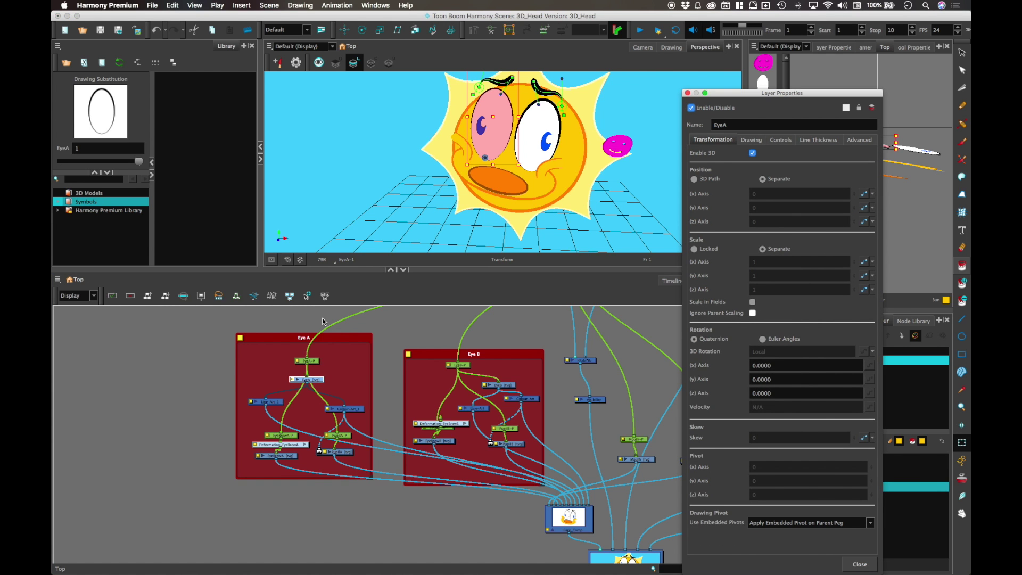
click(687, 93)
Enable 3D on the EyeA-P peg in the Eye A group.
click(305, 362)
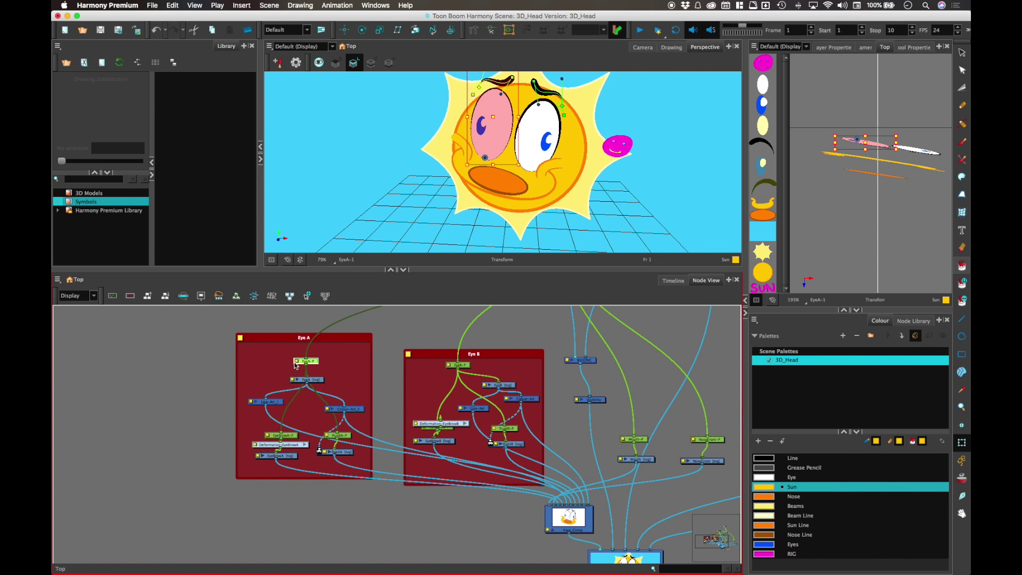
double_click(296, 364)
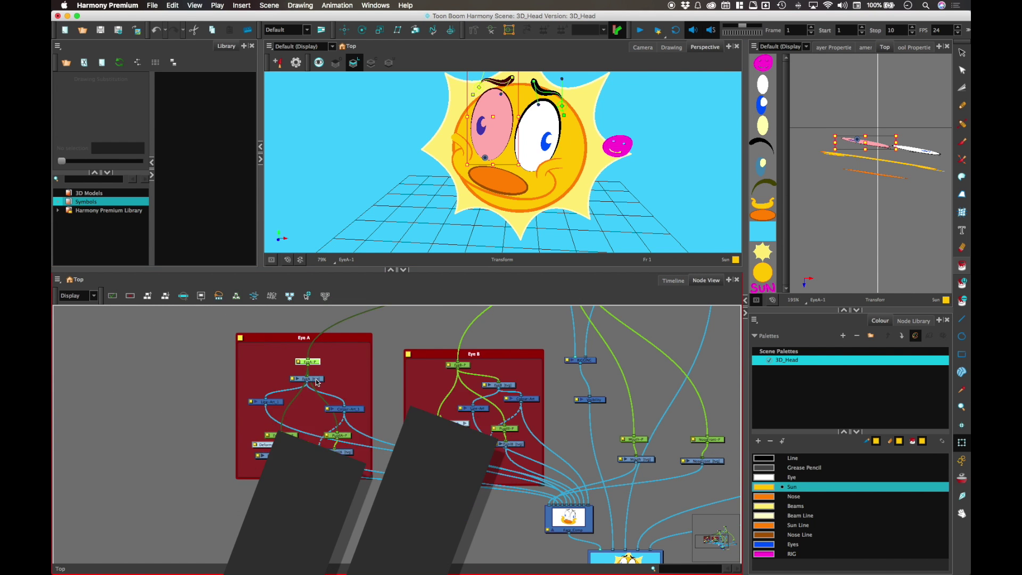
click(317, 380)
click(305, 365)
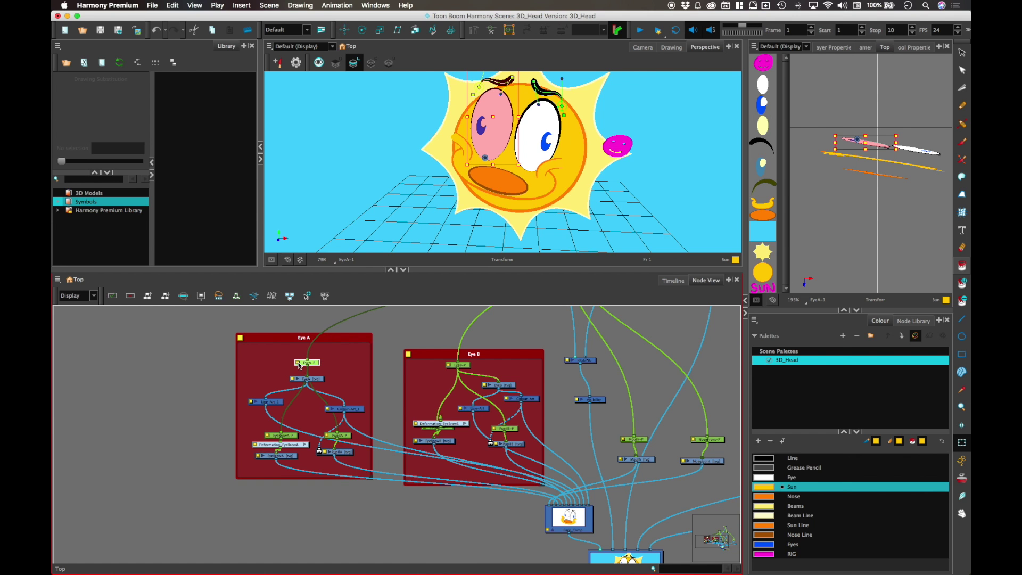
double_click(301, 364)
click(752, 153)
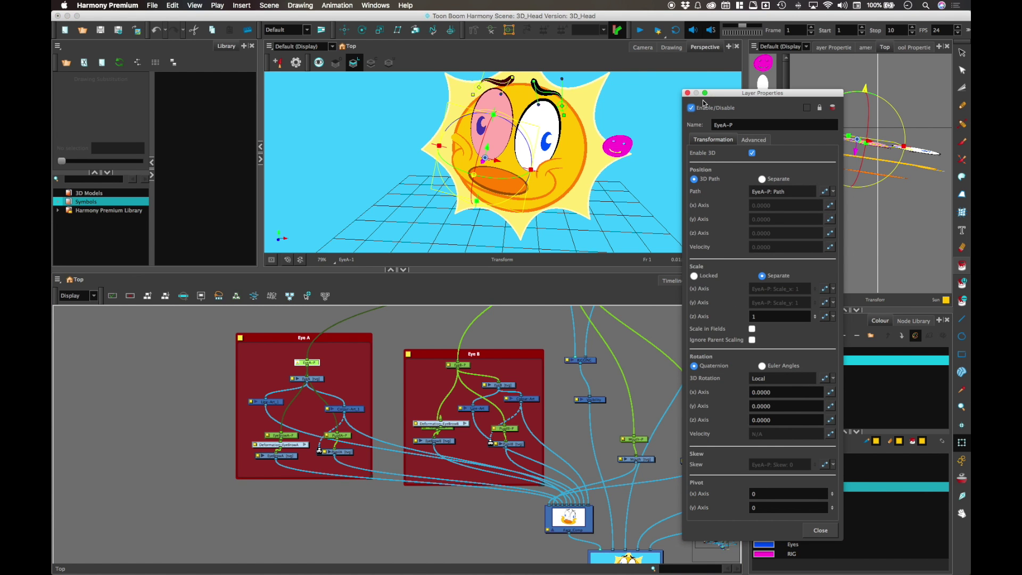
click(687, 92)
Enable 3D on the EyeB-P peg in the Eye B group, and clear the node selection.
click(546, 159)
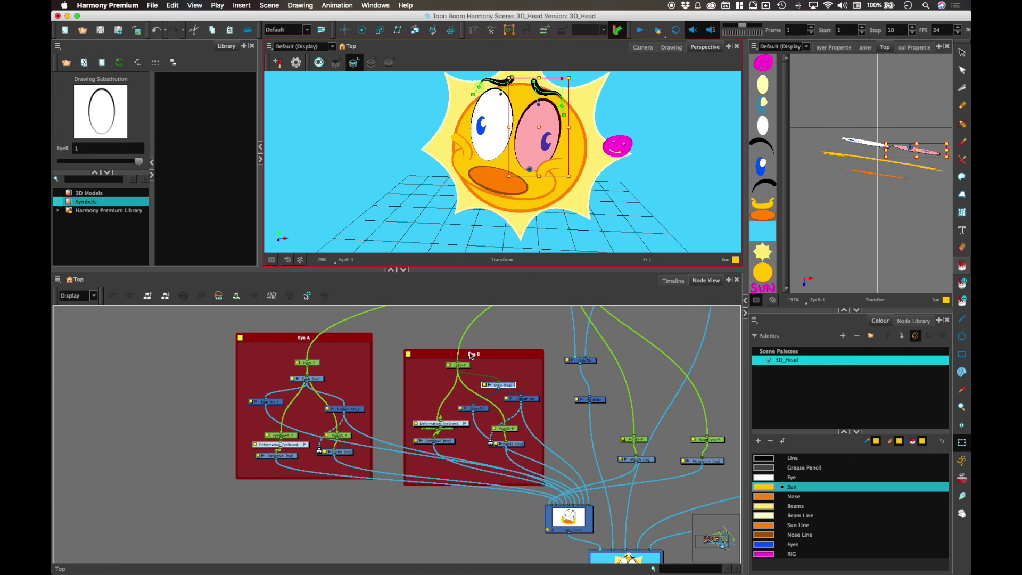
click(456, 366)
double_click(458, 365)
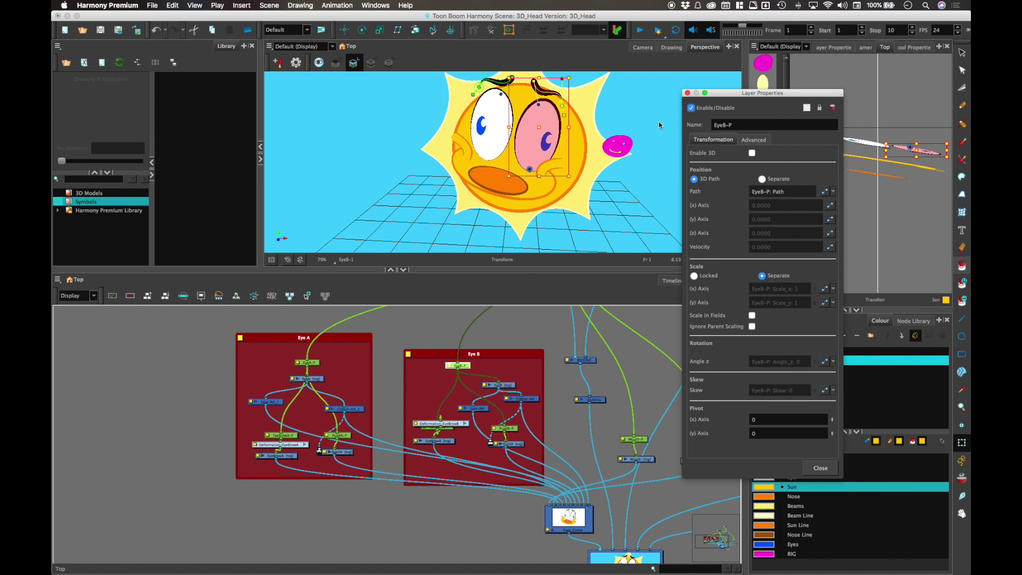
click(752, 152)
click(686, 93)
click(666, 319)
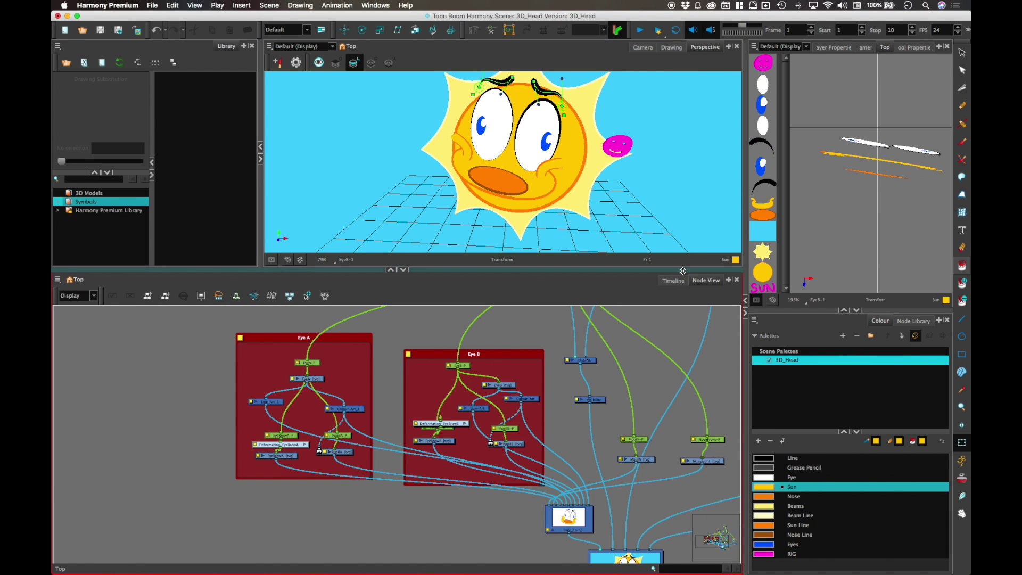
Select the EyeA-P peg, turn on Animate mode, and rotate the eye in 3D at frame 1 in the Camera view.
click(546, 118)
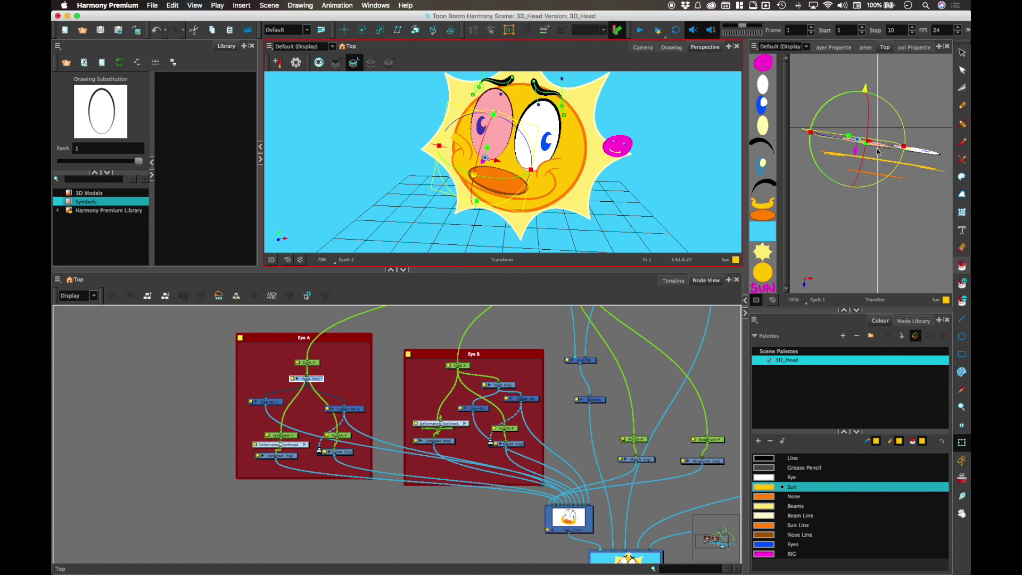
click(872, 185)
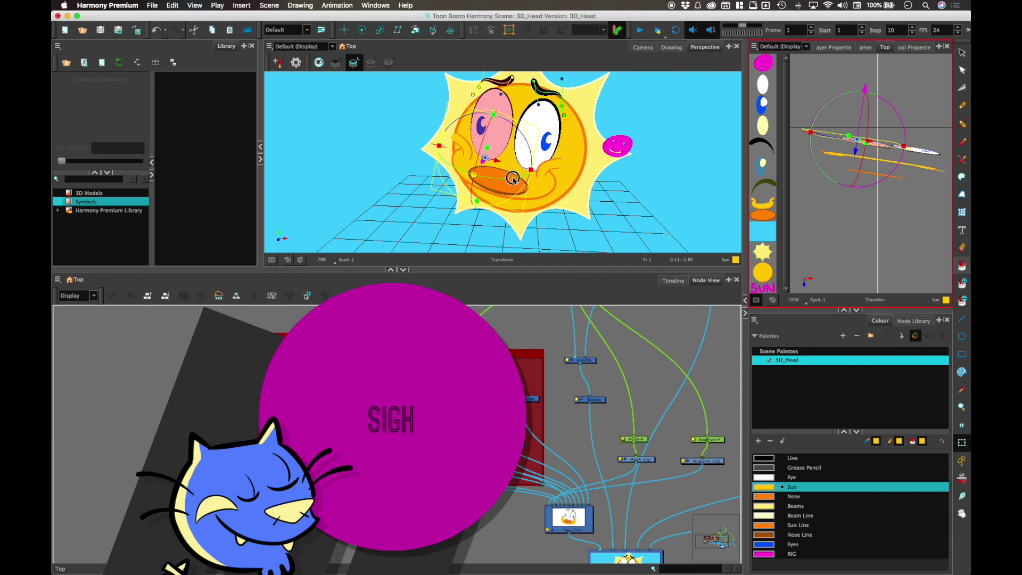
click(640, 48)
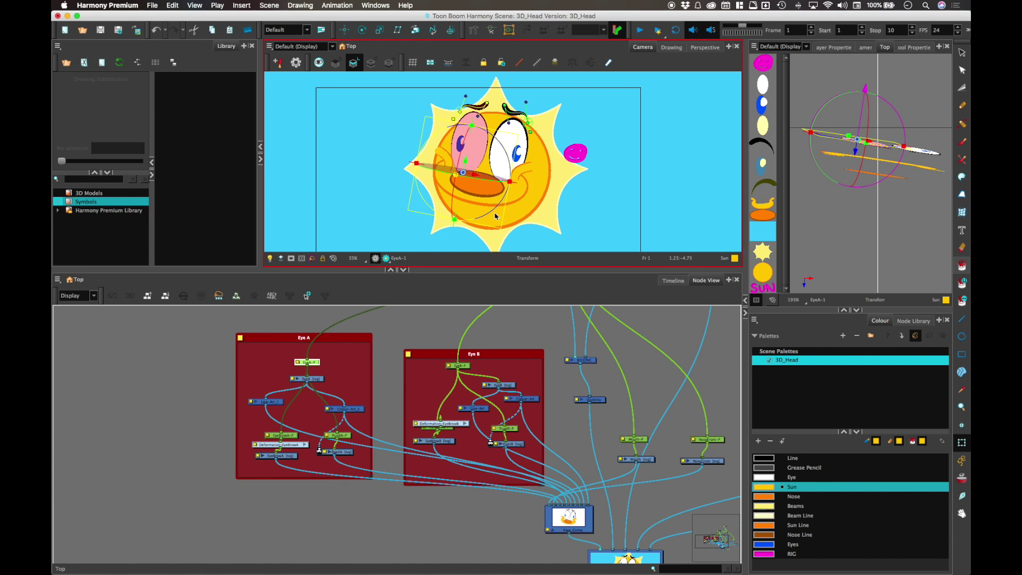
click(963, 462)
drag(484, 180, 486, 179)
click(674, 281)
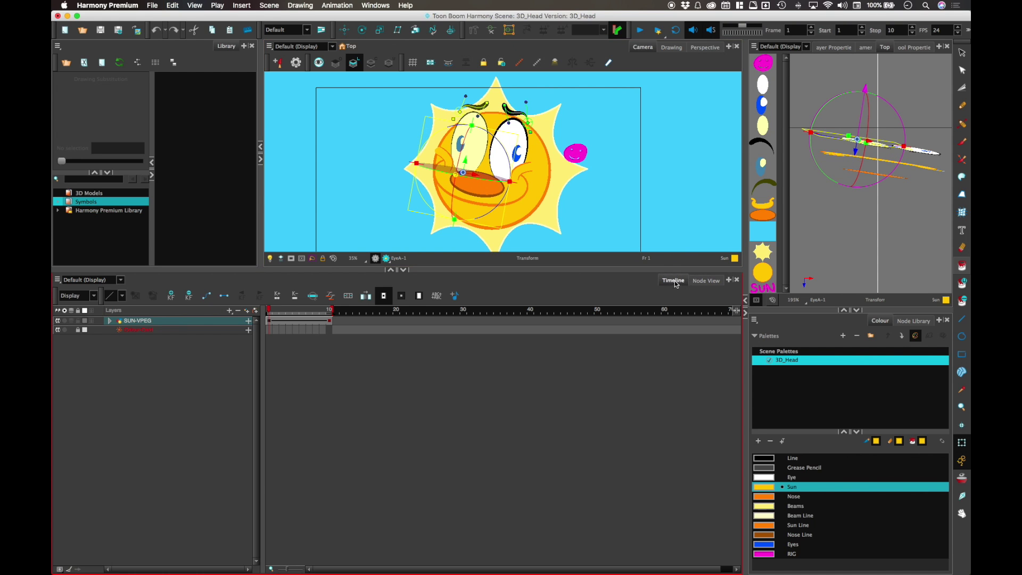
drag(486, 186, 504, 158)
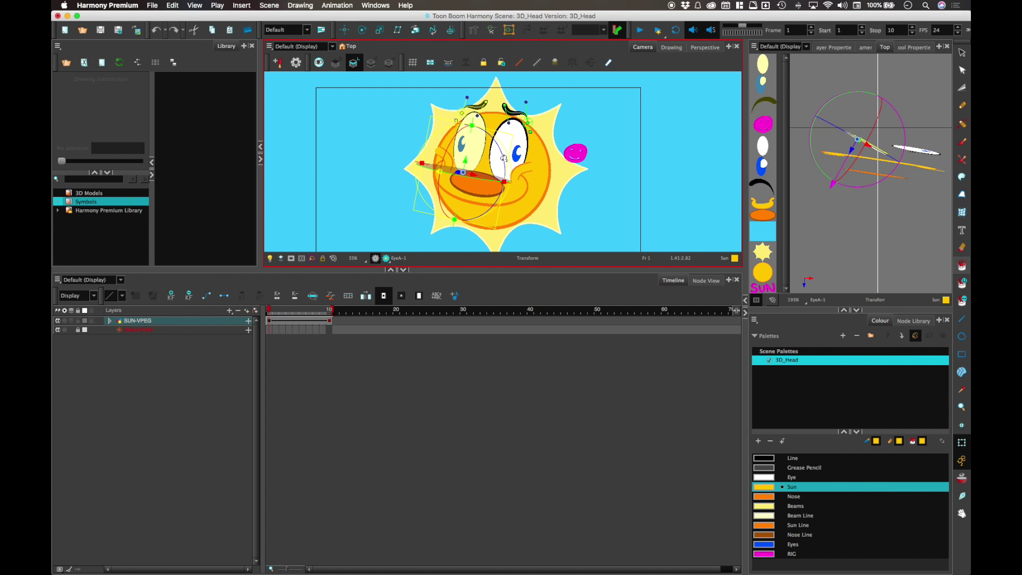
Rotate the EyeB eye in 3D at frame 1, refine the eyes' tilt, and scrub back to frame 1 to check it.
click(511, 149)
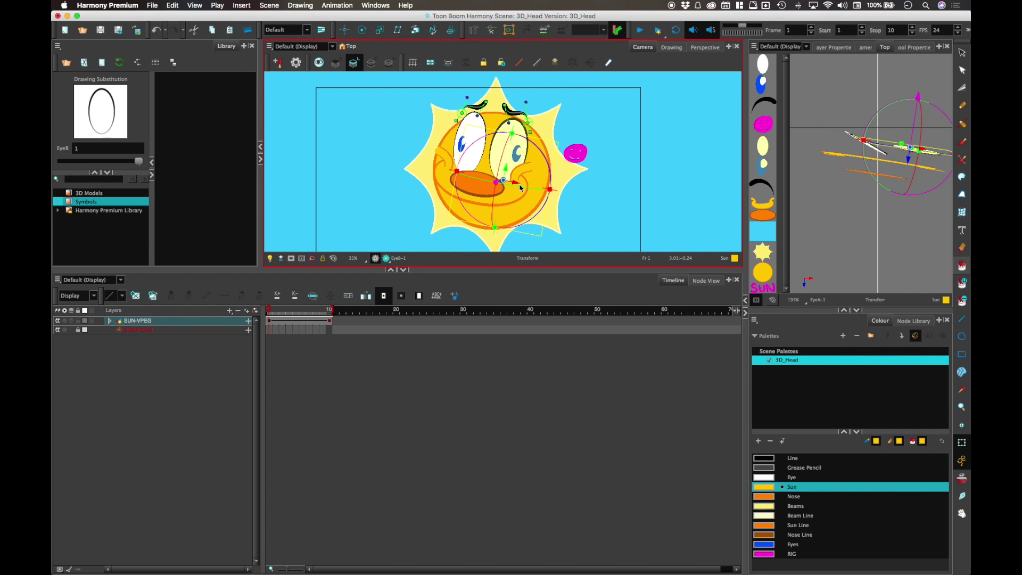
drag(532, 187, 541, 186)
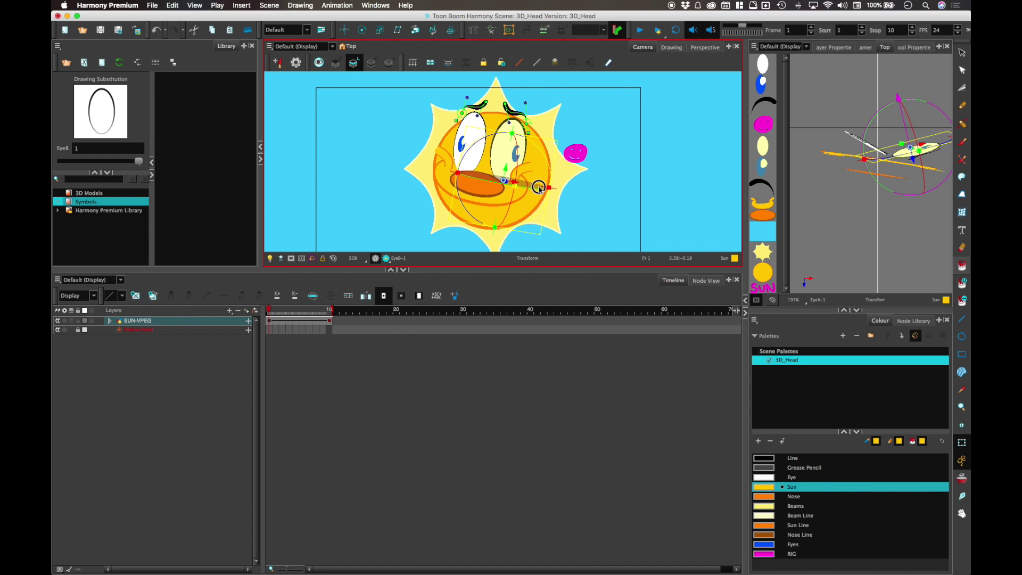
drag(292, 312, 257, 305)
drag(529, 188, 491, 182)
drag(278, 309, 256, 298)
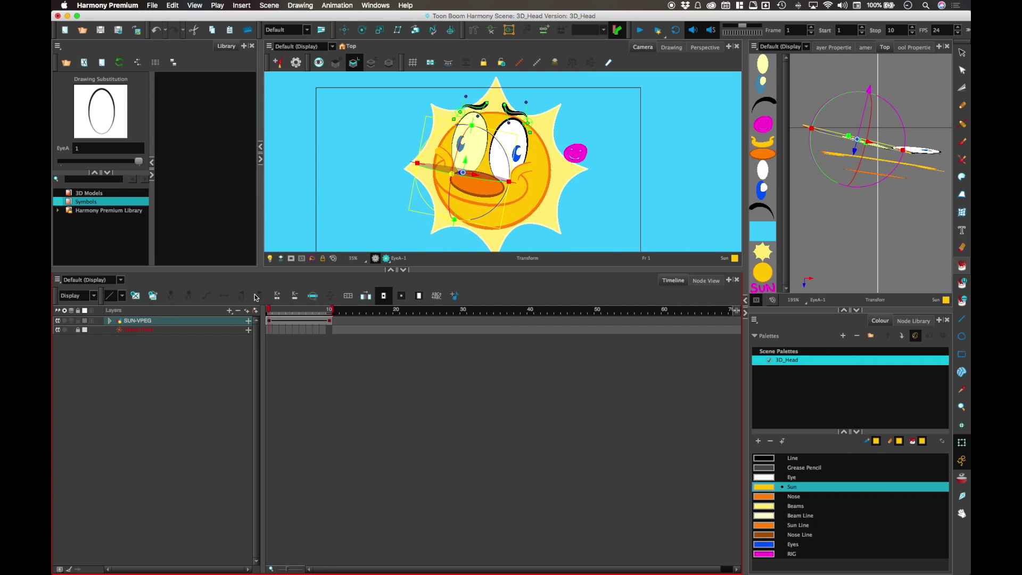
Enlarge the Camera view, deselect the eye, and scrub through frames 1 to 10 to review the head turn.
drag(510, 270, 538, 406)
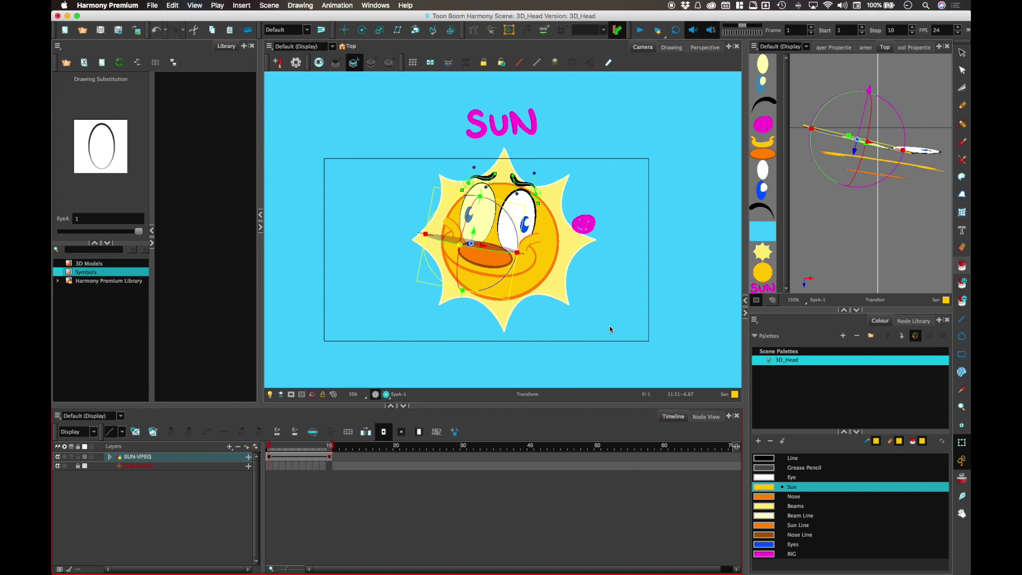
scroll(523, 258, down, 2)
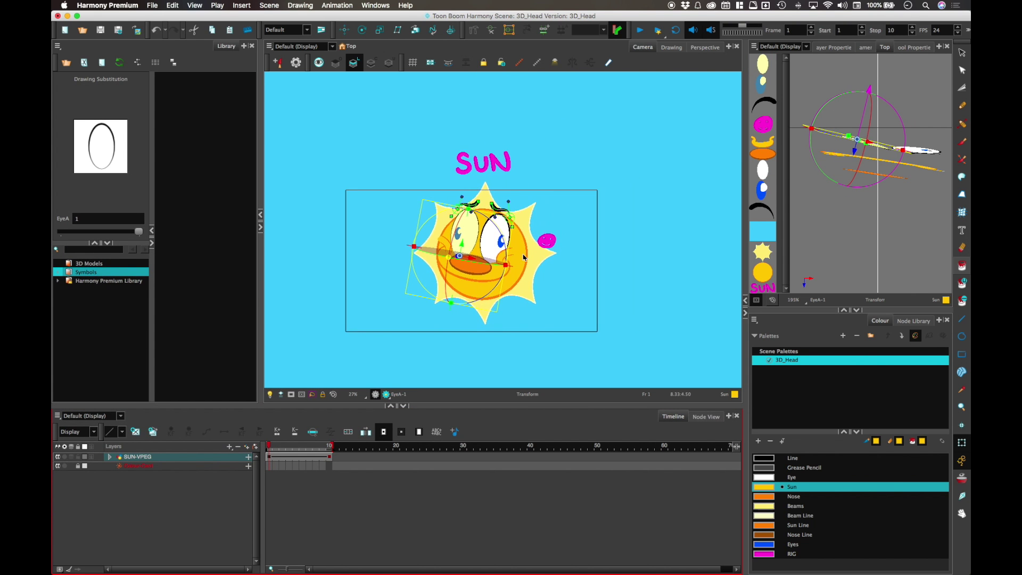
scroll(504, 280, up, 2)
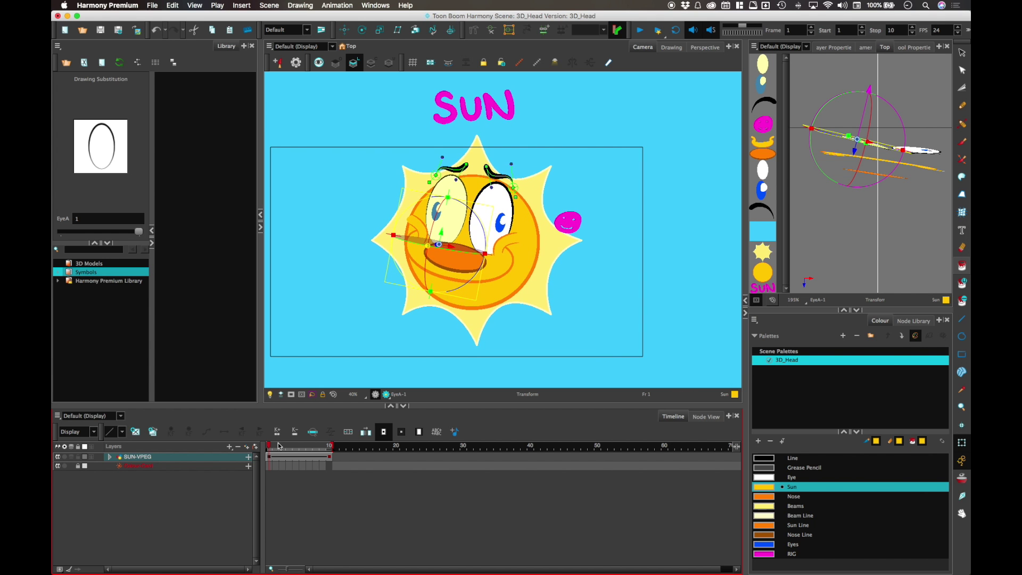
click(471, 285)
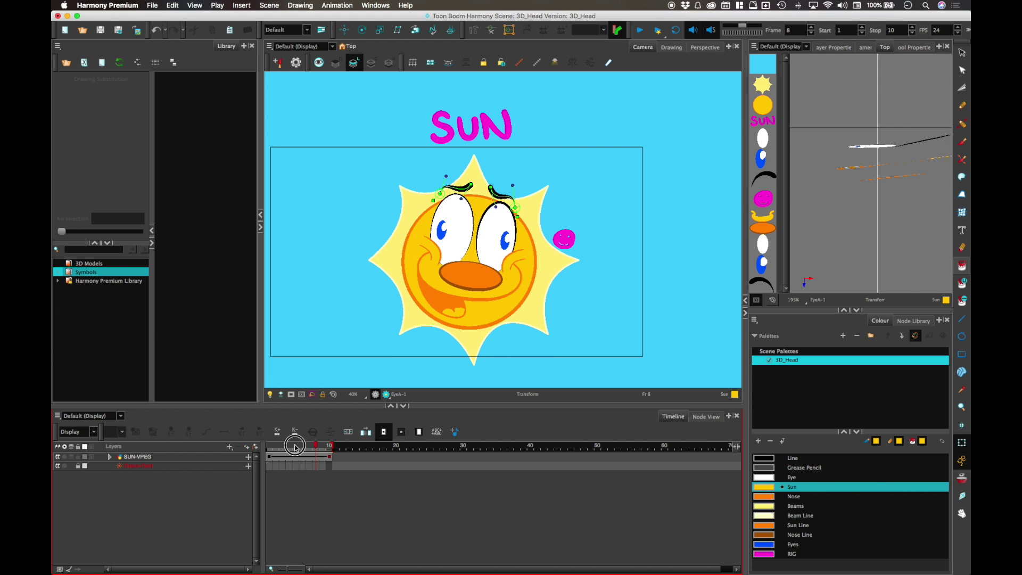
mouse_move(304, 447)
mouse_down()
mouse_move(319, 446)
mouse_move(310, 442)
mouse_up()
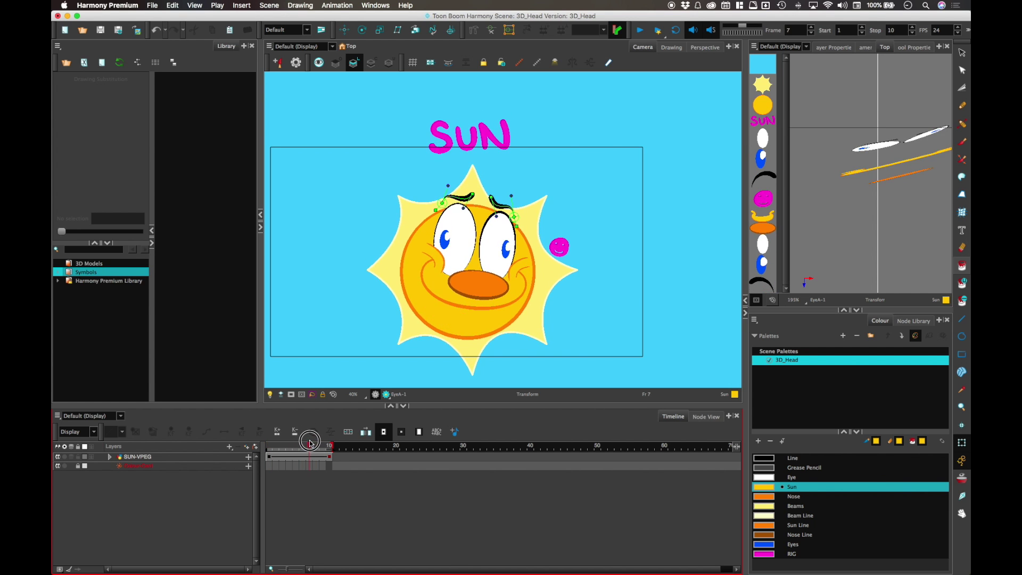
Bend the sun's left eyebrow downward at frame 10 and arch it upward at frame 1 with its deformer point.
click(328, 447)
drag(473, 209, 482, 224)
drag(319, 452, 269, 448)
click(467, 163)
drag(467, 162, 495, 137)
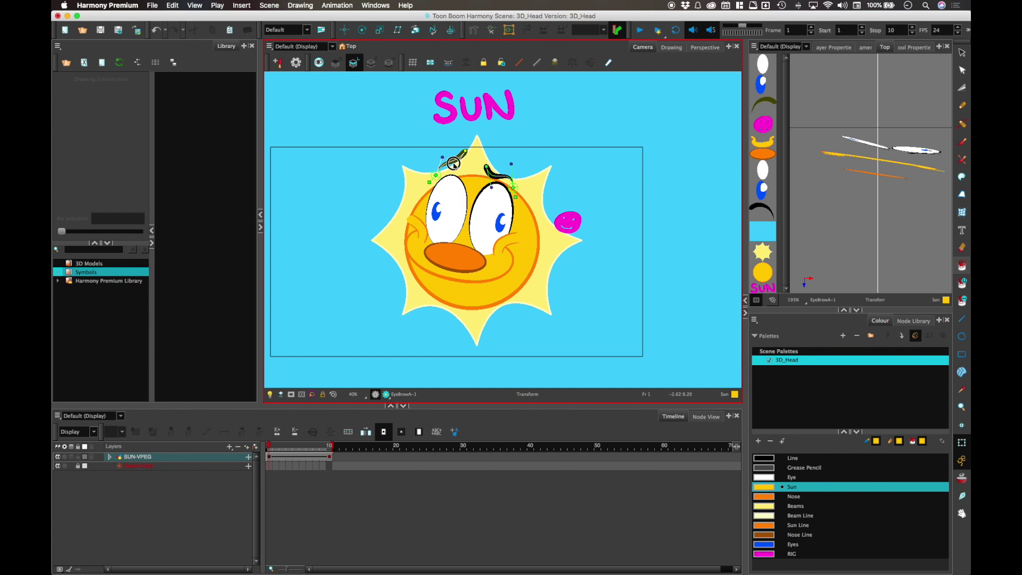
Arch the sun's right eyebrow upward at frame 10 with its deformer point, and scrub to check the eyebrow motion.
click(304, 441)
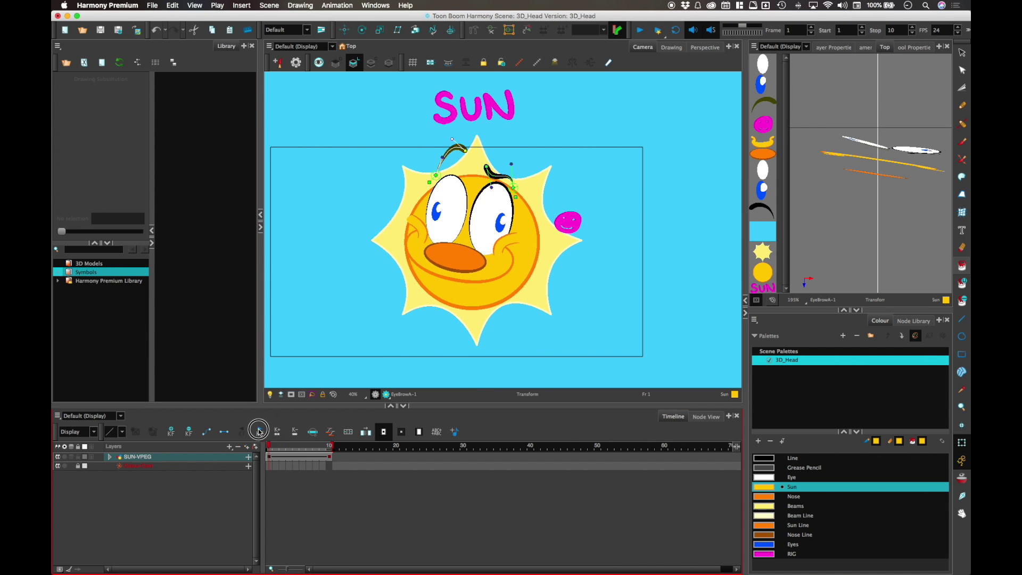
click(329, 445)
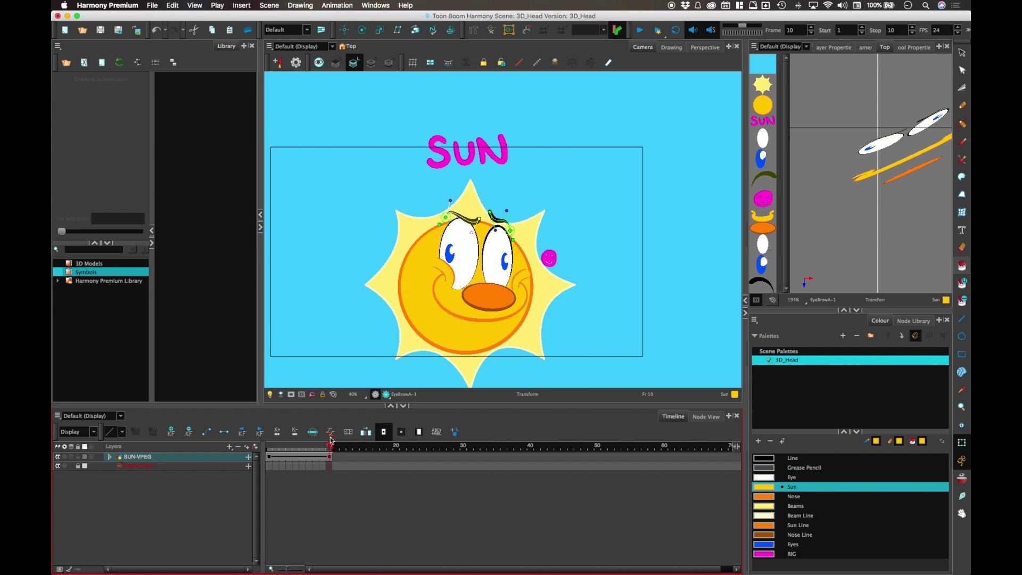
click(489, 223)
drag(489, 222, 500, 197)
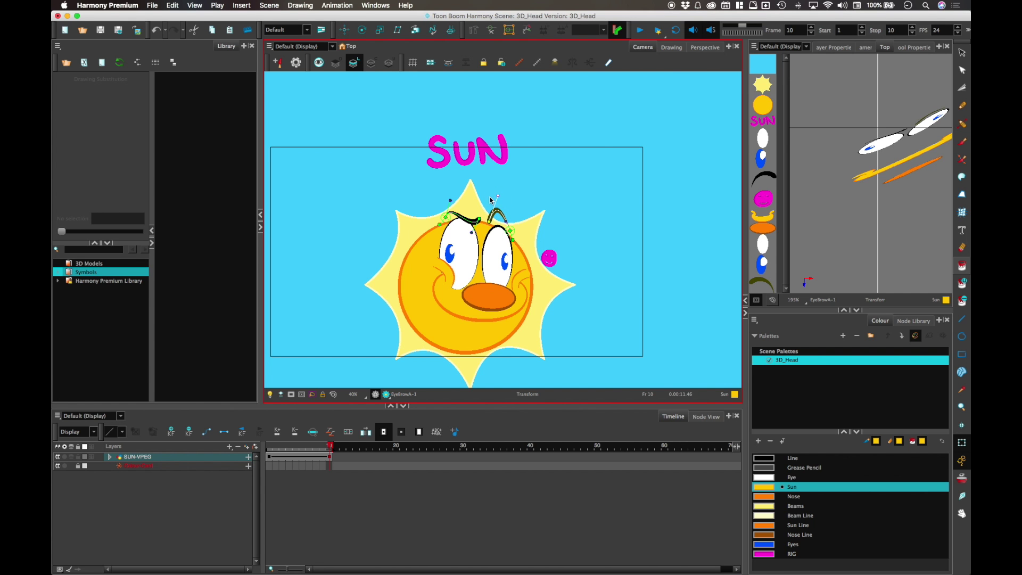
click(327, 432)
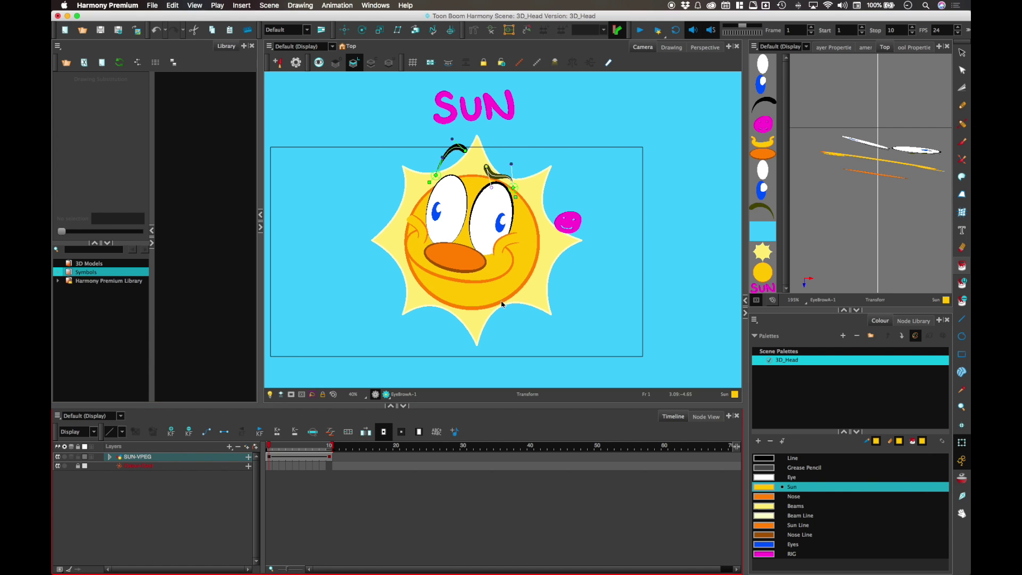
Select the sun's Beams, rotate them counter-clockwise at frame 10, and play back the animation.
click(575, 251)
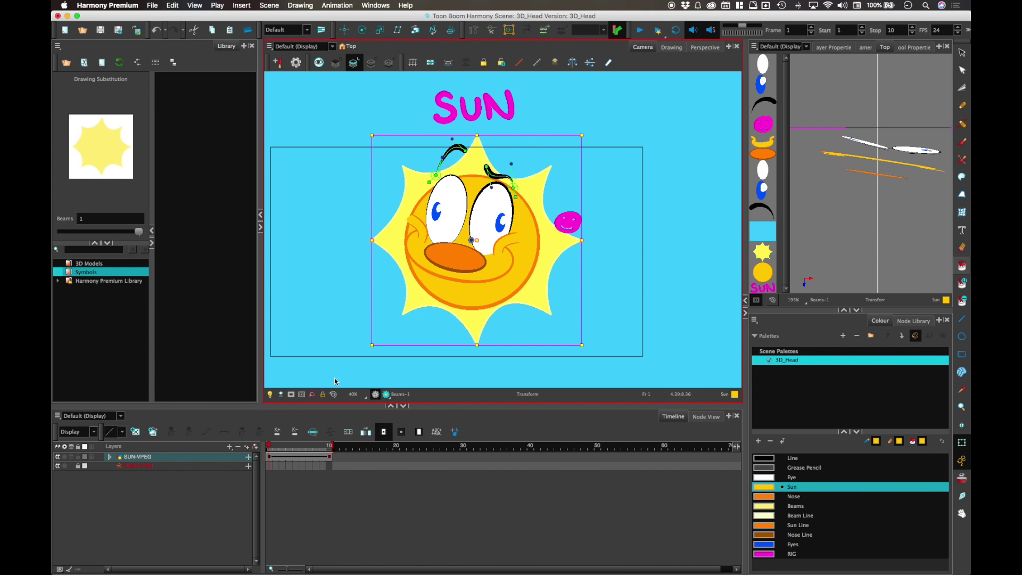
key(shift+period)
mouse_move(584, 176)
mouse_down()
mouse_move(533, 383)
mouse_move(344, 250)
mouse_up()
drag(315, 447, 239, 440)
key(Return)
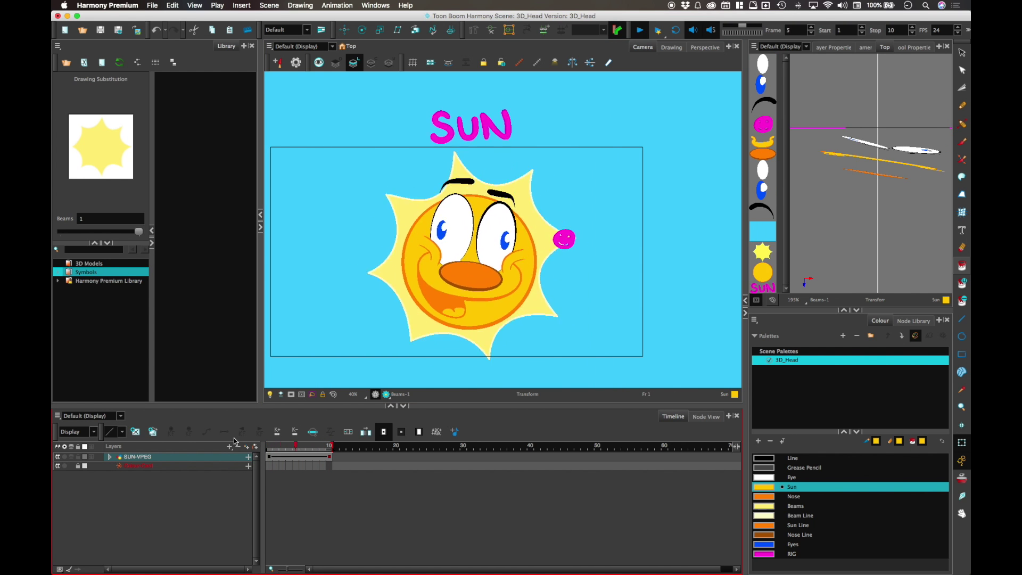